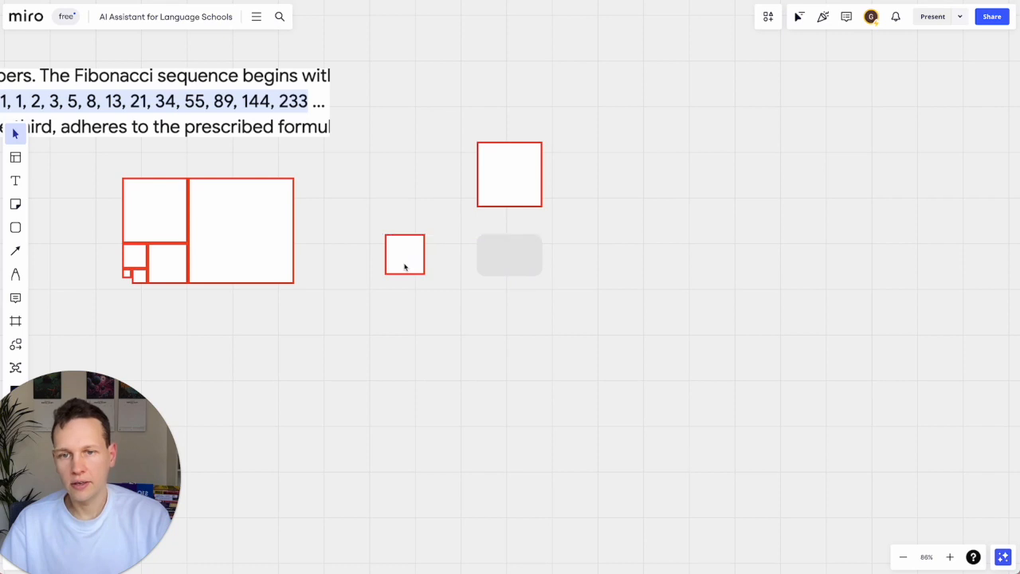
click(421, 249)
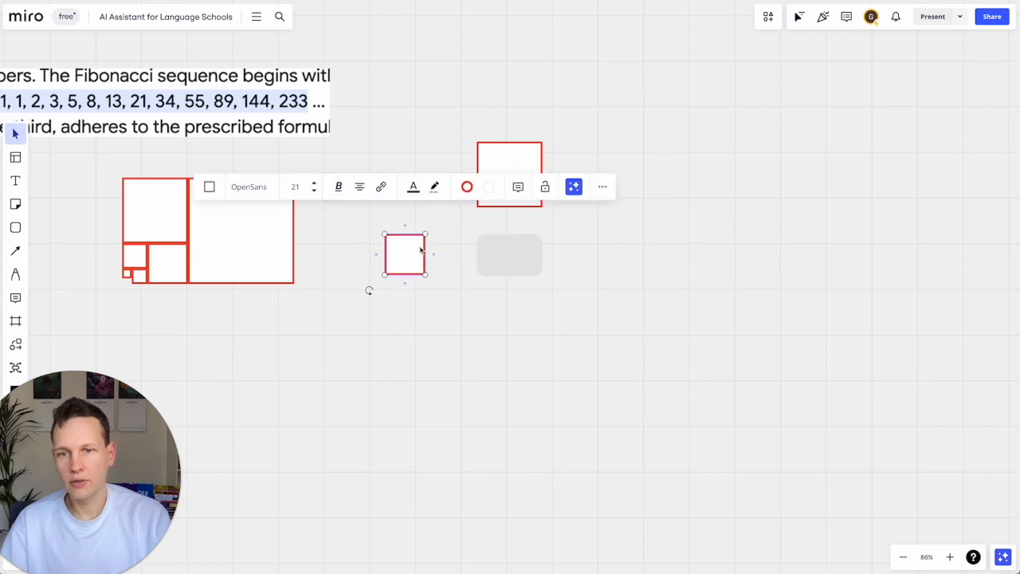
click(482, 264)
drag(505, 277, 539, 265)
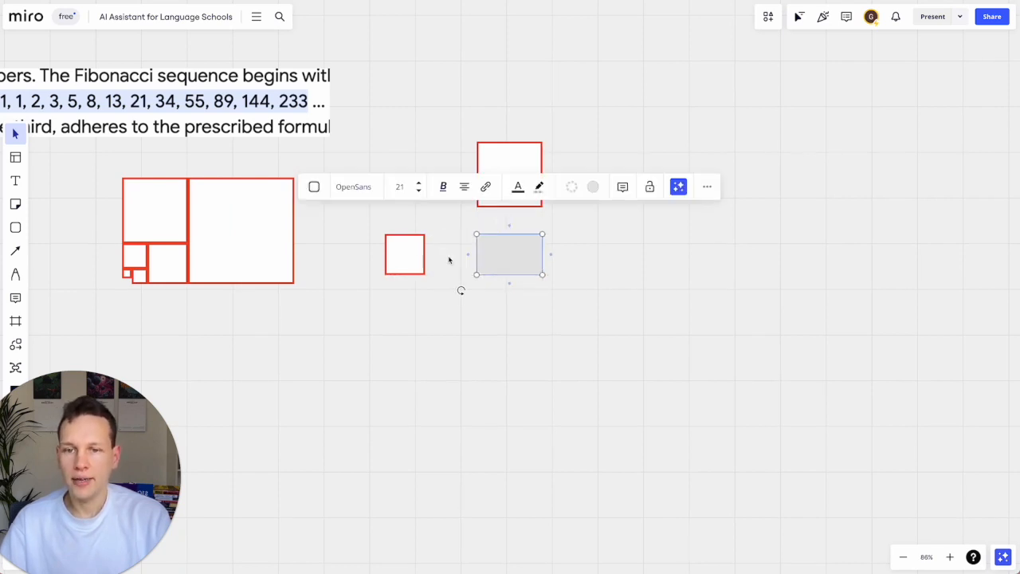
click(404, 257)
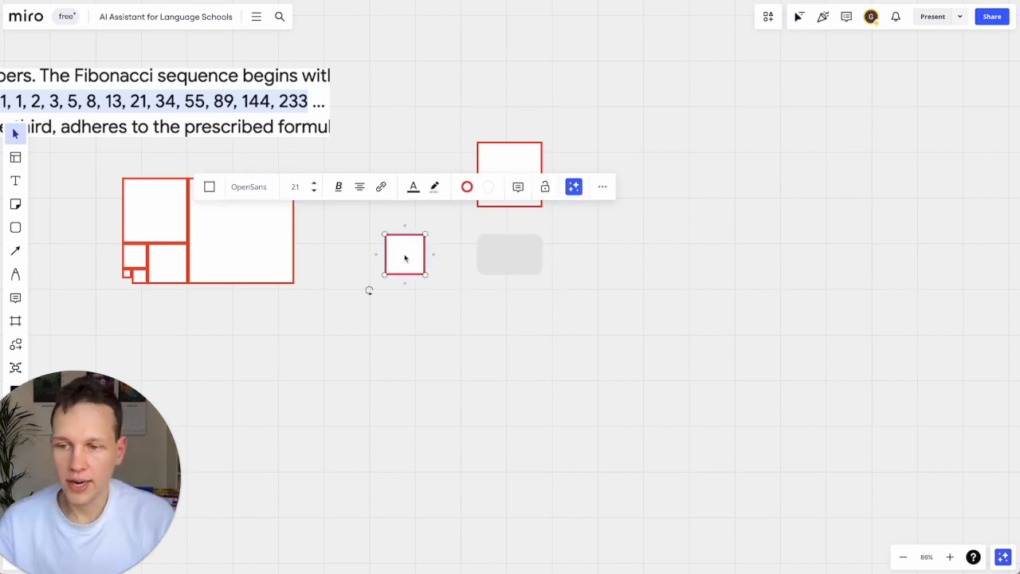
click(448, 327)
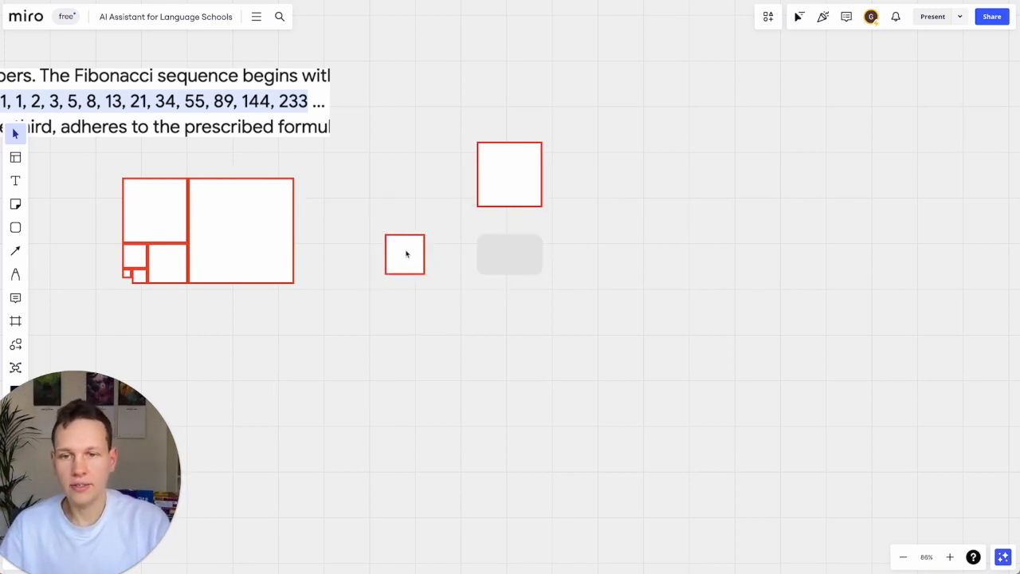
Change the fill of the grey rounded box below the large red square to white
click(510, 264)
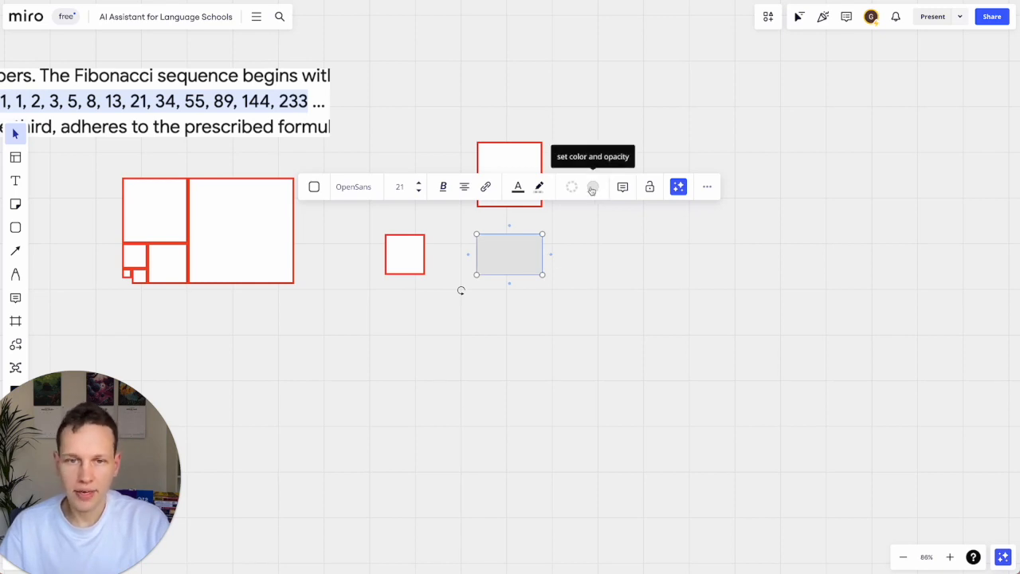
click(593, 186)
click(581, 247)
click(437, 315)
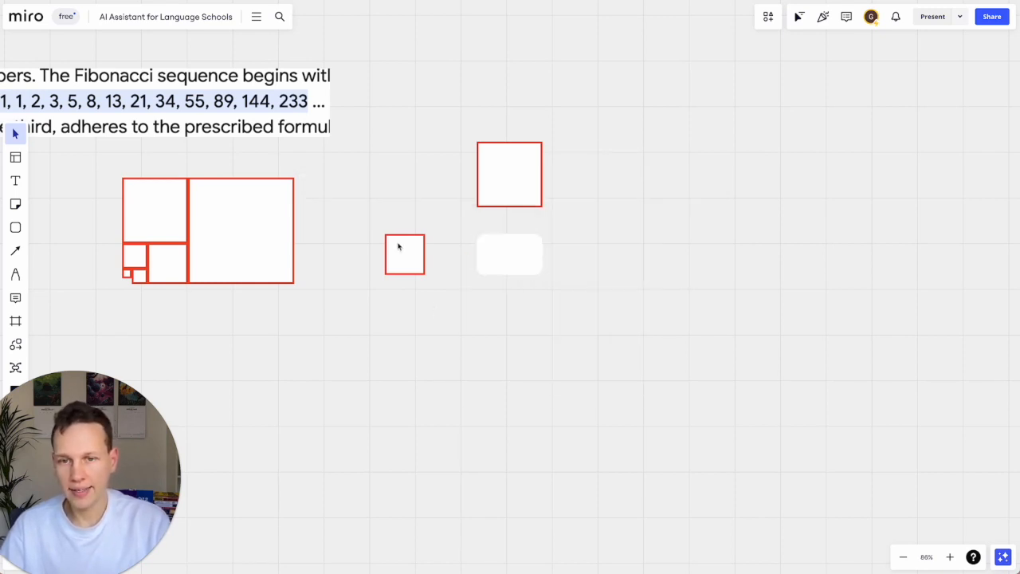
Duplicate the small red square twice straight down, forming a vertical stack of three touching squares
click(399, 246)
key(ctrl+d)
drag(406, 247, 407, 341)
key(ctrl+d)
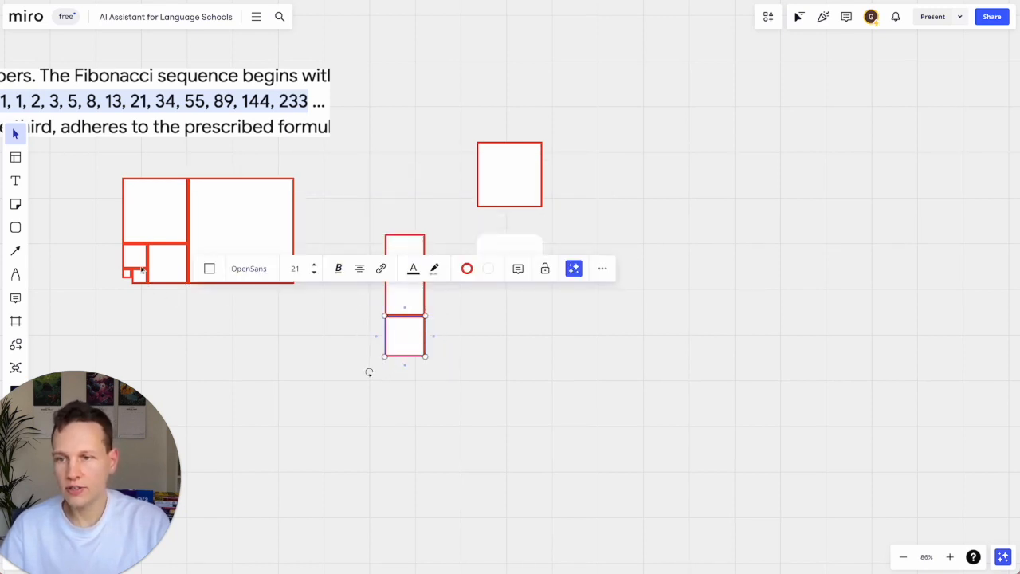
click(485, 396)
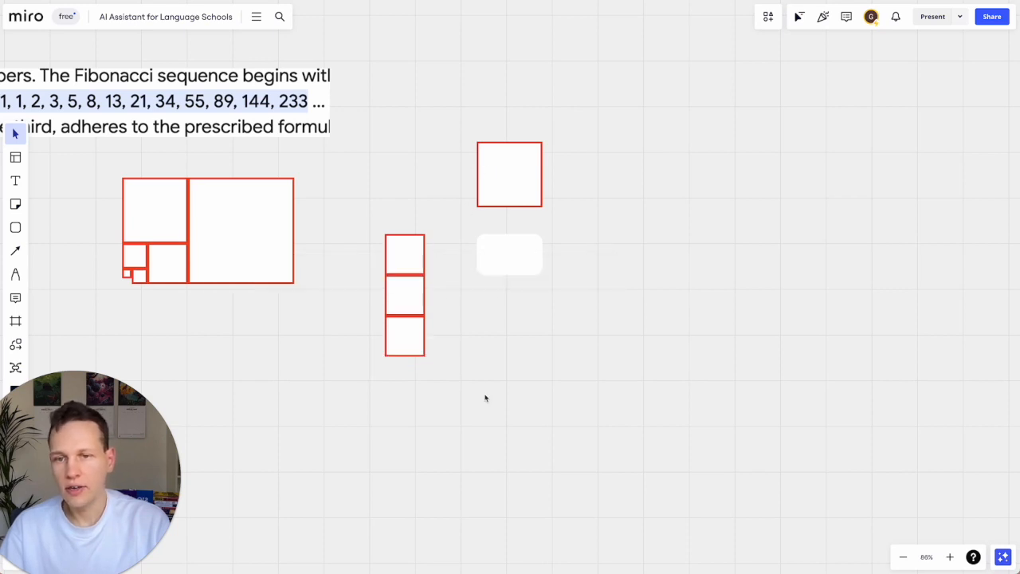
Place two copies of the white rounded box level with the lowest stacked square, one directly below the original and one beside it
click(520, 259)
drag(519, 260, 635, 345)
Duplicate the large red square into a row of three and align the second lower rounded box under the third square
click(503, 177)
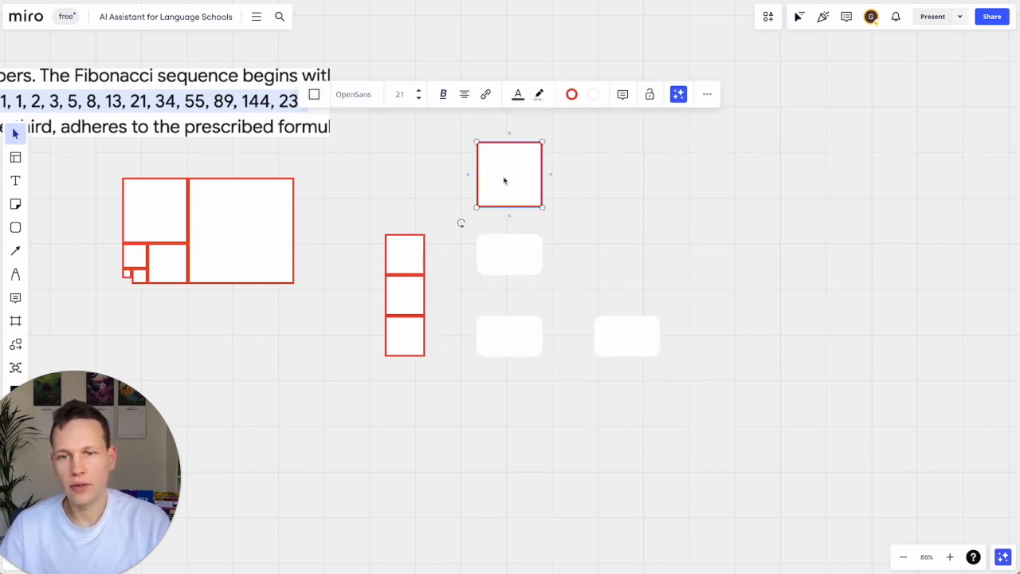
drag(502, 177, 643, 178)
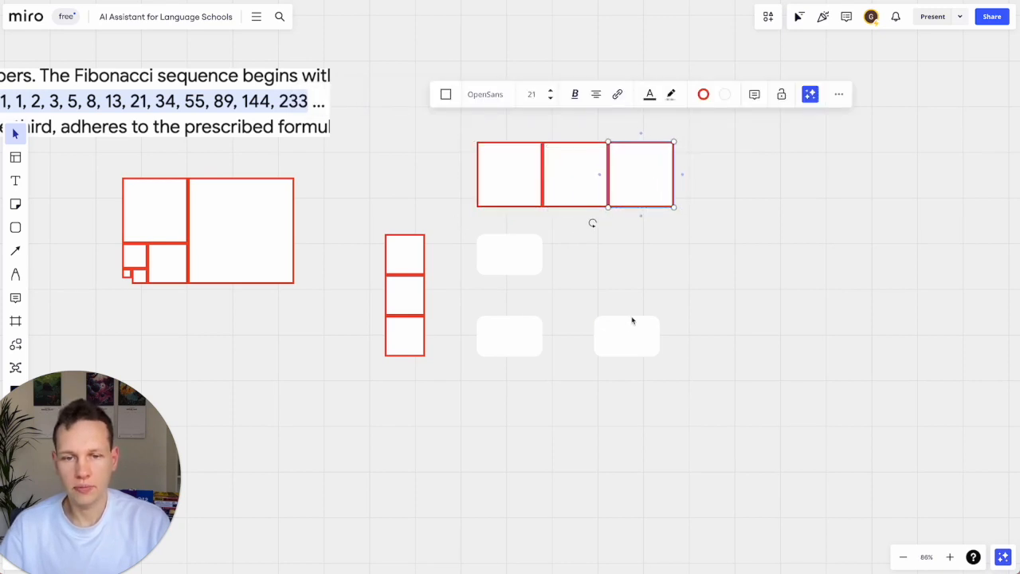
drag(631, 320, 642, 325)
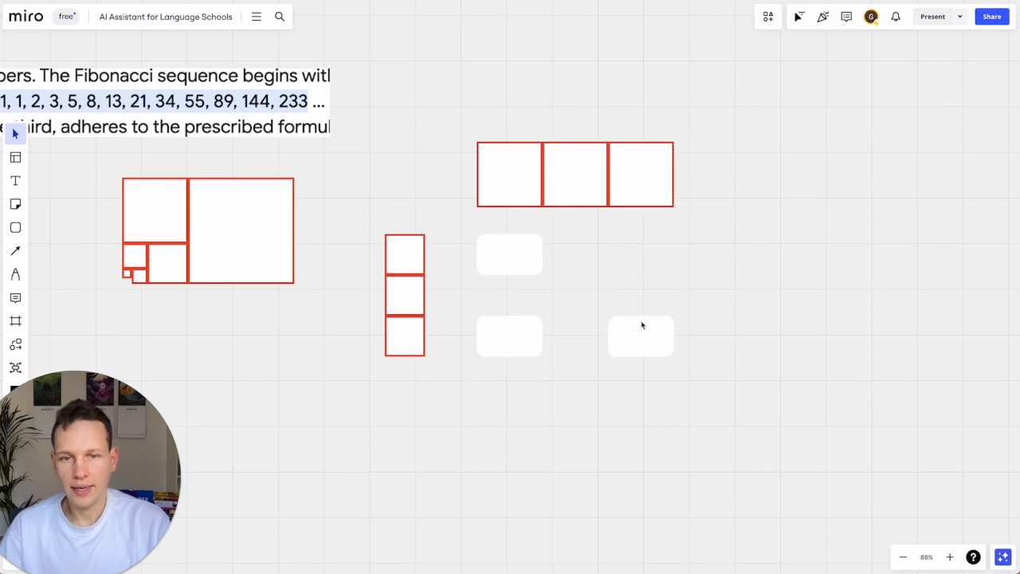
Connect the upper rounded box to both lower rounded boxes with arrows
click(510, 273)
drag(510, 278, 509, 322)
click(510, 265)
drag(510, 278, 644, 316)
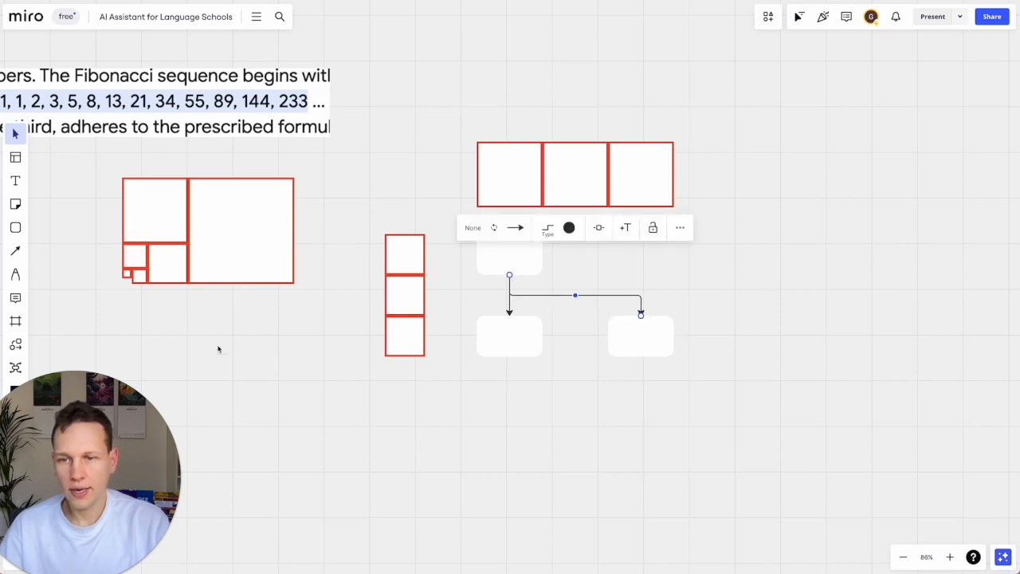
Copy the next smaller Fibonacci square beside the middle stacked square as a spacer and move both lower rounded boxes up to its lower edge
click(142, 269)
drag(141, 267, 438, 292)
click(517, 333)
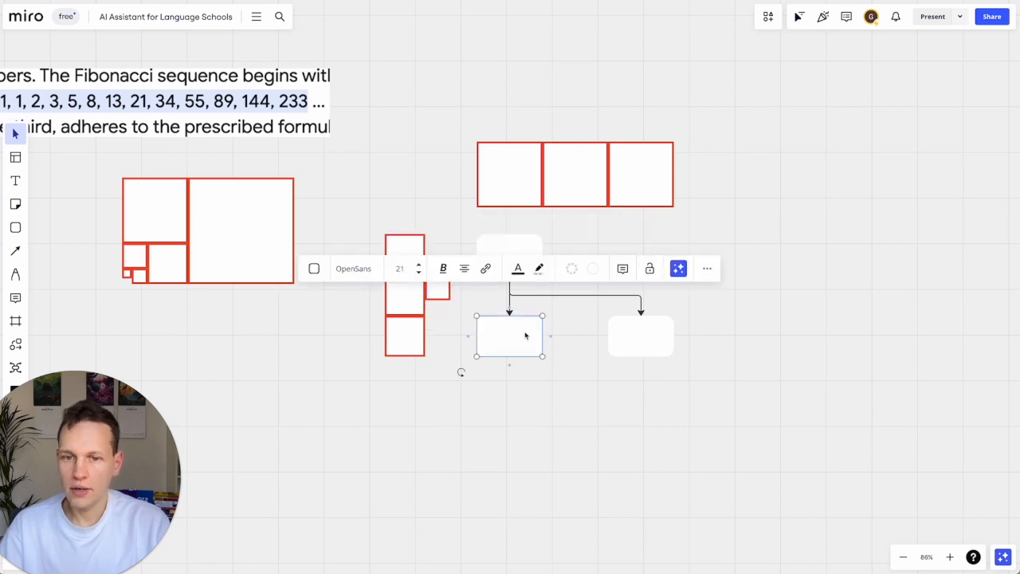
shift+click(636, 339)
mouse_move(501, 332)
mouse_down()
mouse_move(505, 308)
mouse_move(505, 318)
mouse_up()
click(566, 355)
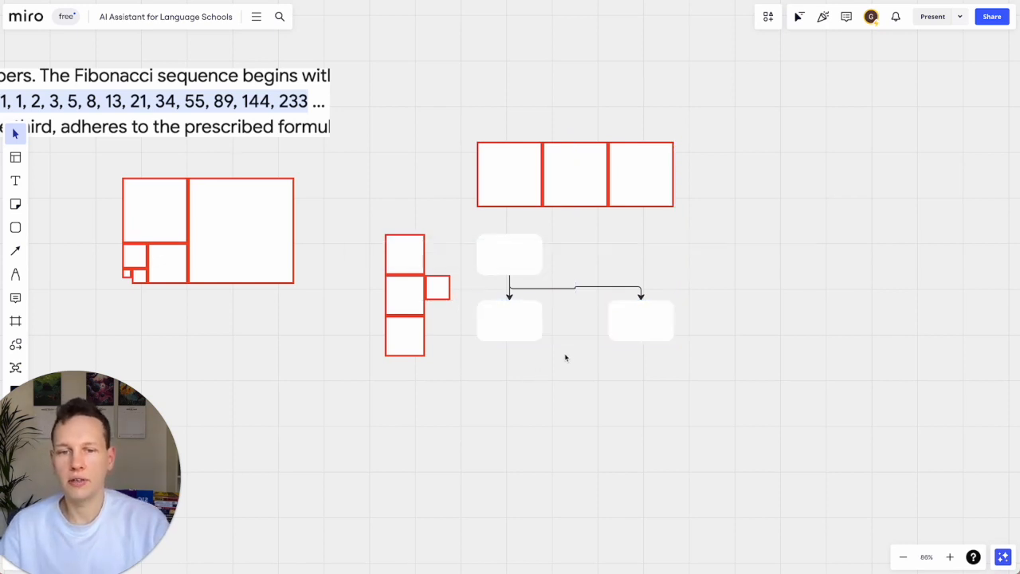
scroll(565, 357, up, 10)
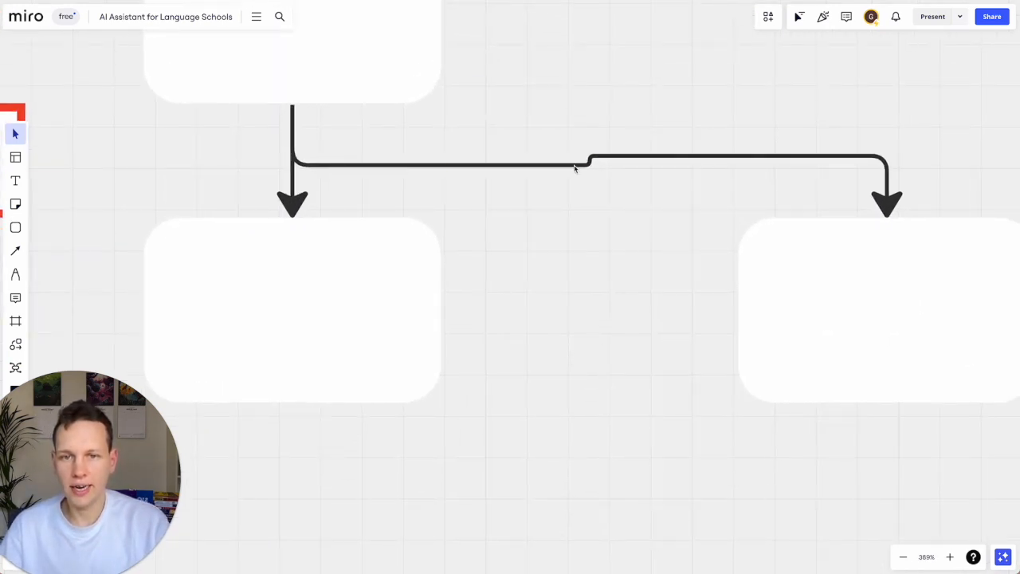
click(575, 166)
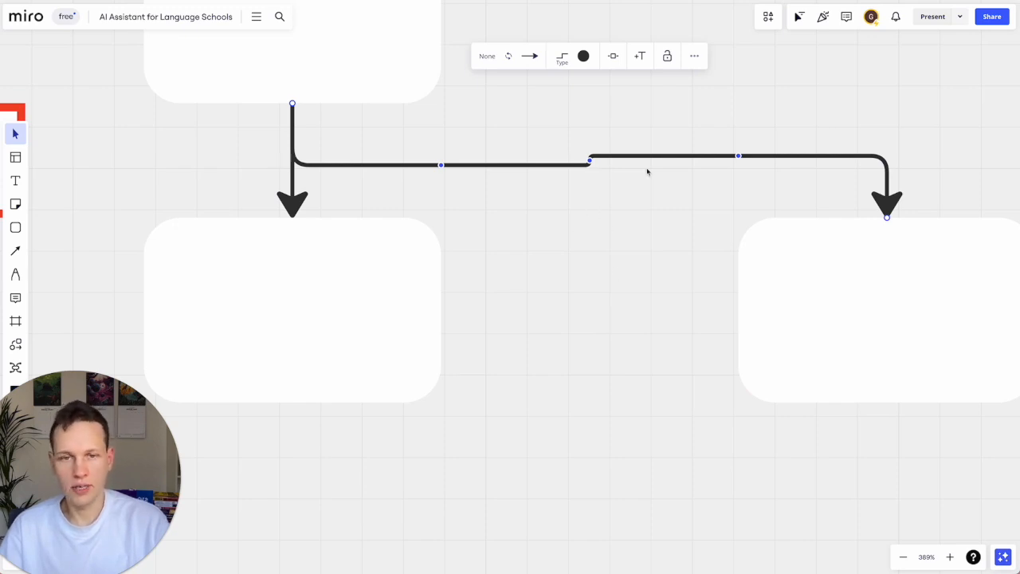
scroll(625, 214, down, 5)
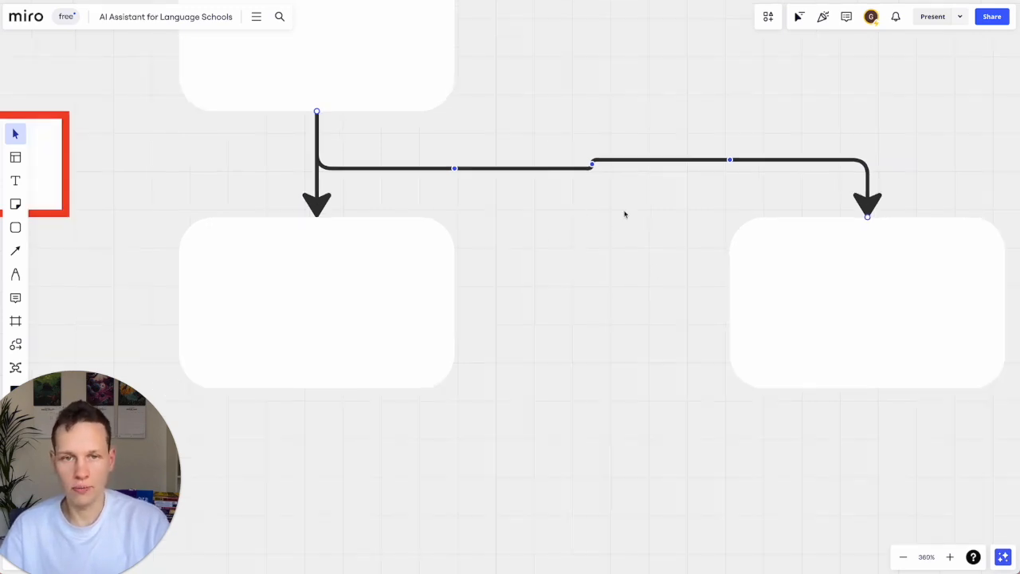
Delete the small spacer square beside the middle square of the vertical stack
click(324, 200)
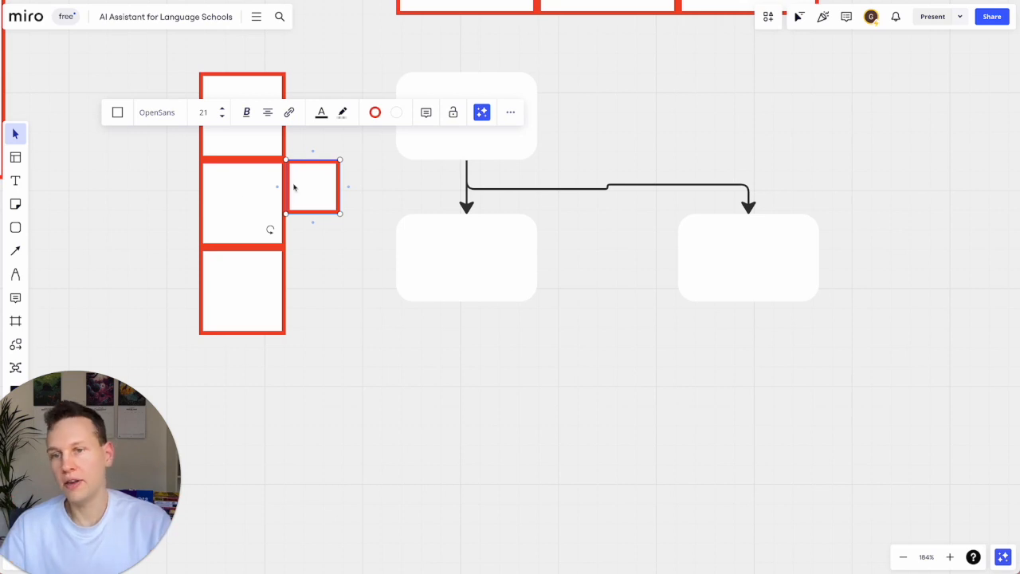
click(203, 204)
click(314, 190)
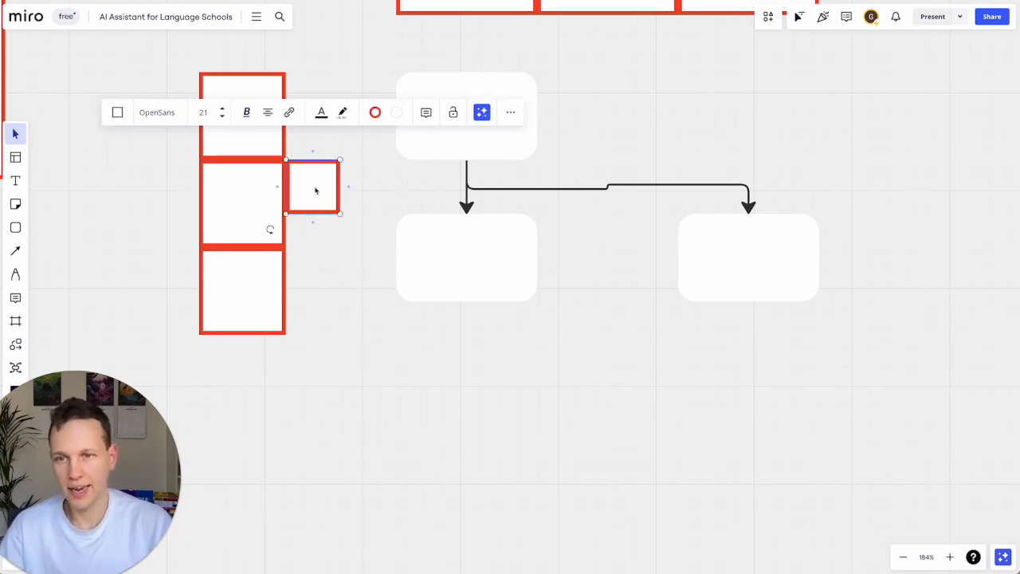
click(205, 330)
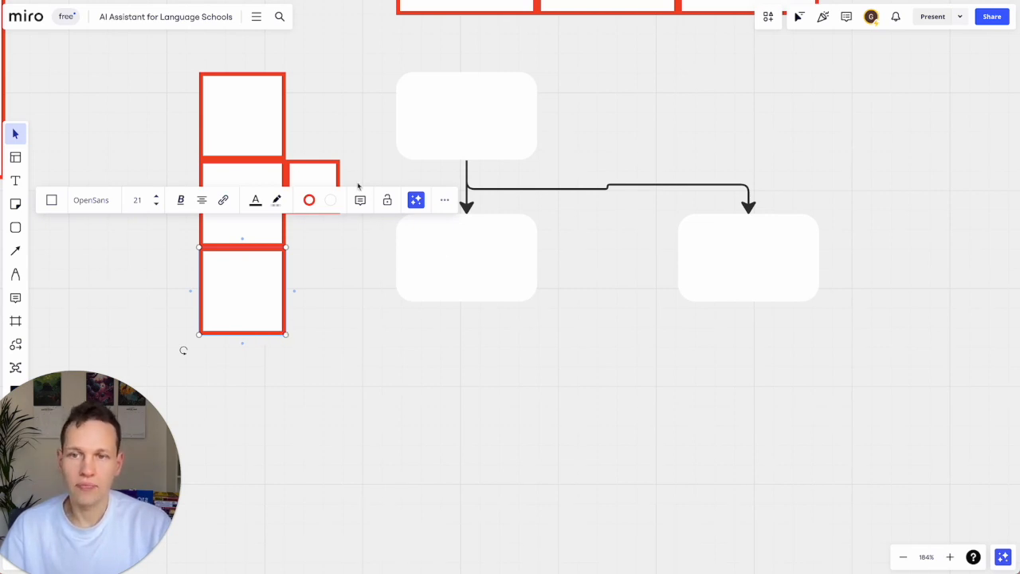
click(317, 170)
key(Delete)
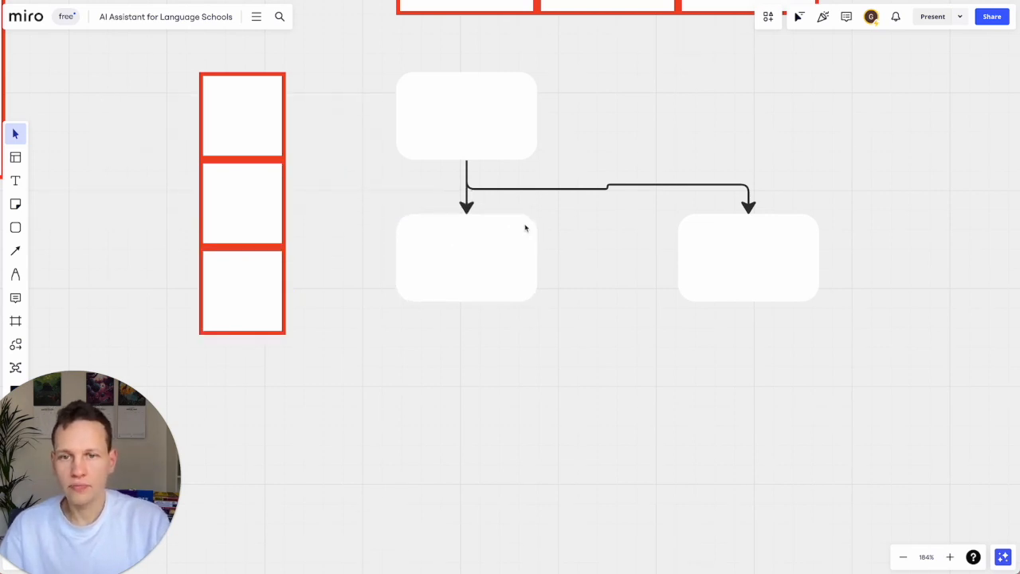
Examine the box proportions and spacing in the existing flowchart, especially around the "Sorry, contact" box and between AI Block 1 and Call Block
click(729, 255)
scroll(528, 159, up, 3)
click(526, 109)
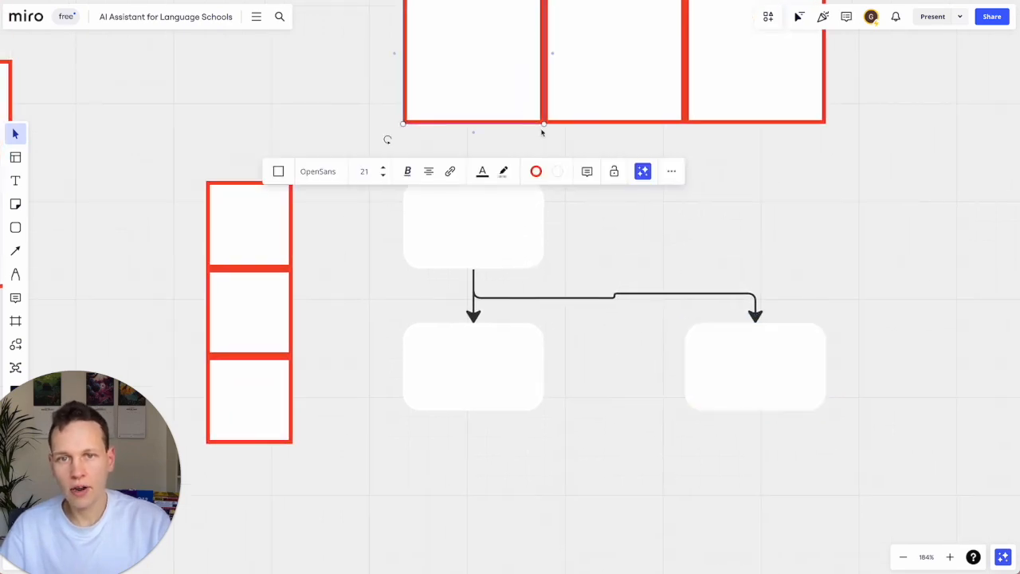
scroll(264, 410, down, 10)
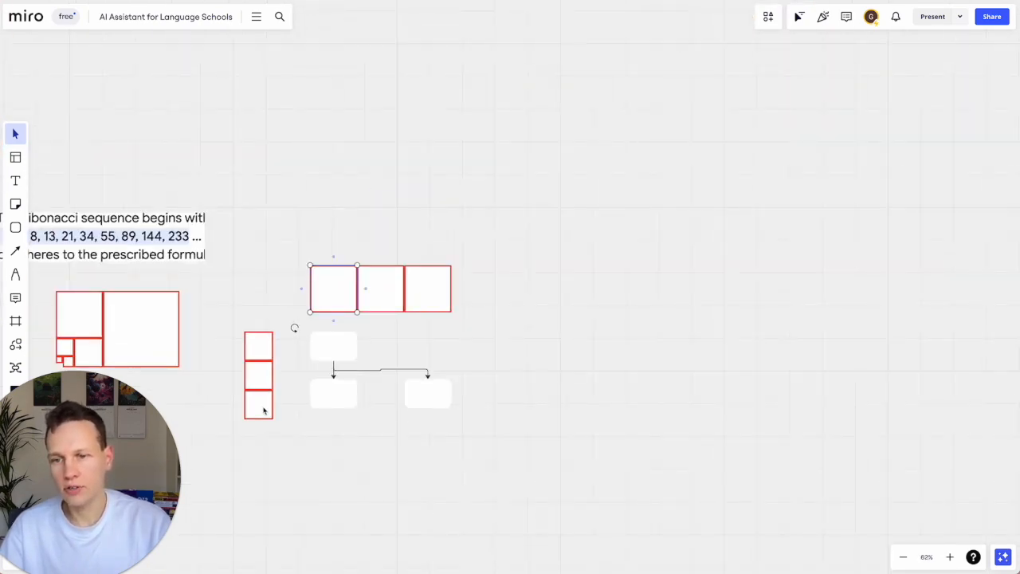
scroll(264, 411, left, 5)
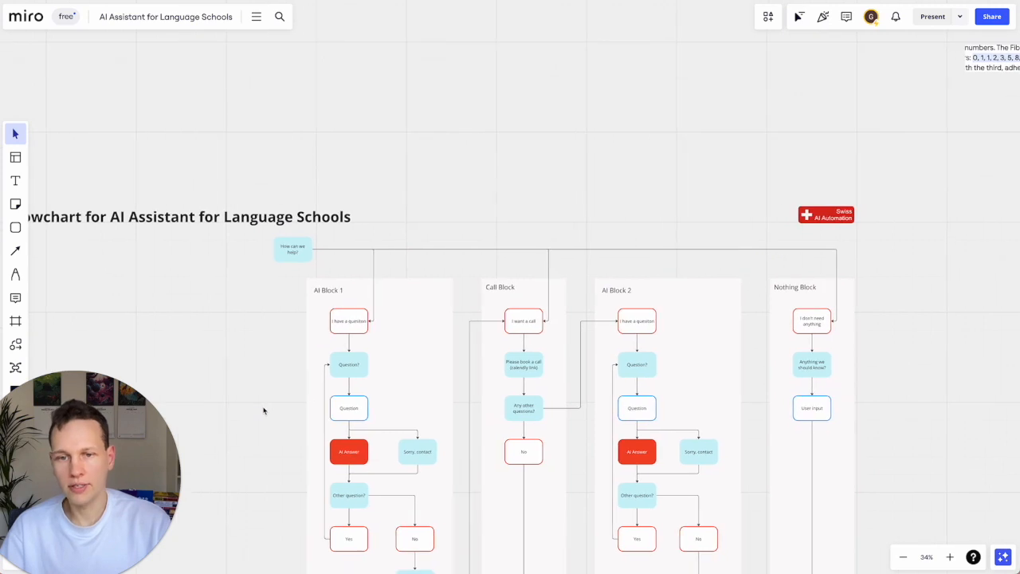
click(530, 326)
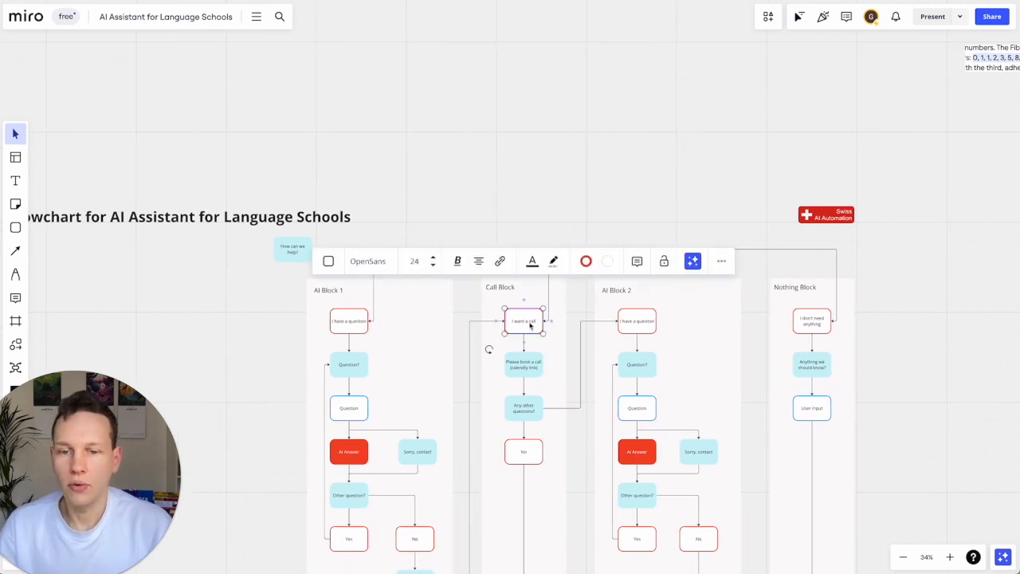
click(427, 455)
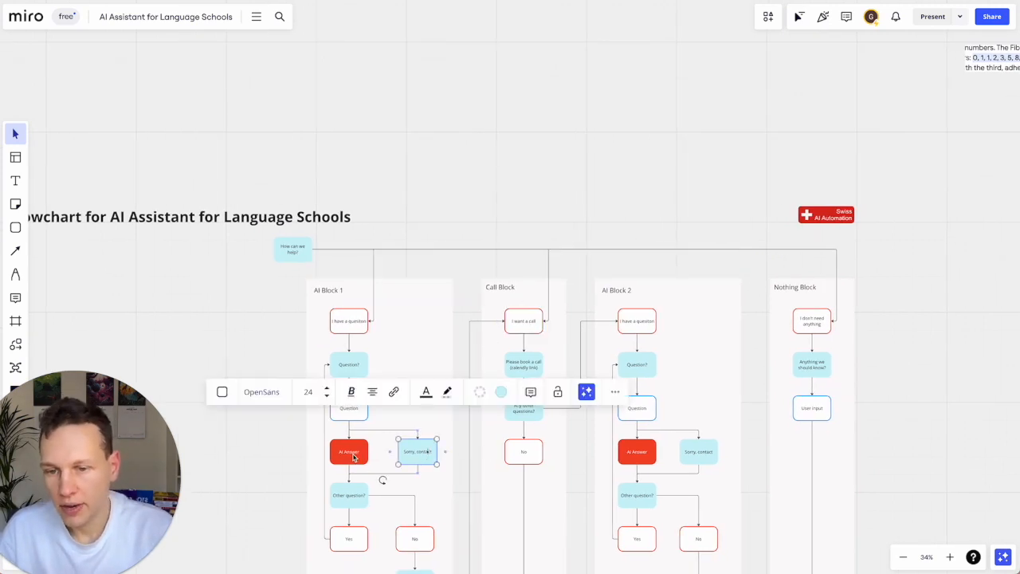
scroll(353, 457, up, 10)
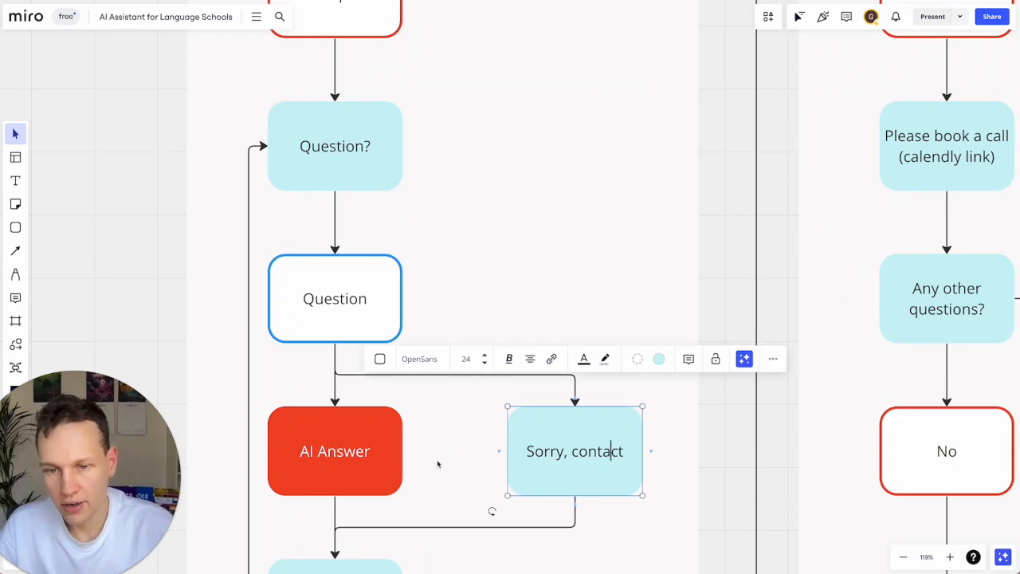
scroll(565, 439, right, 5)
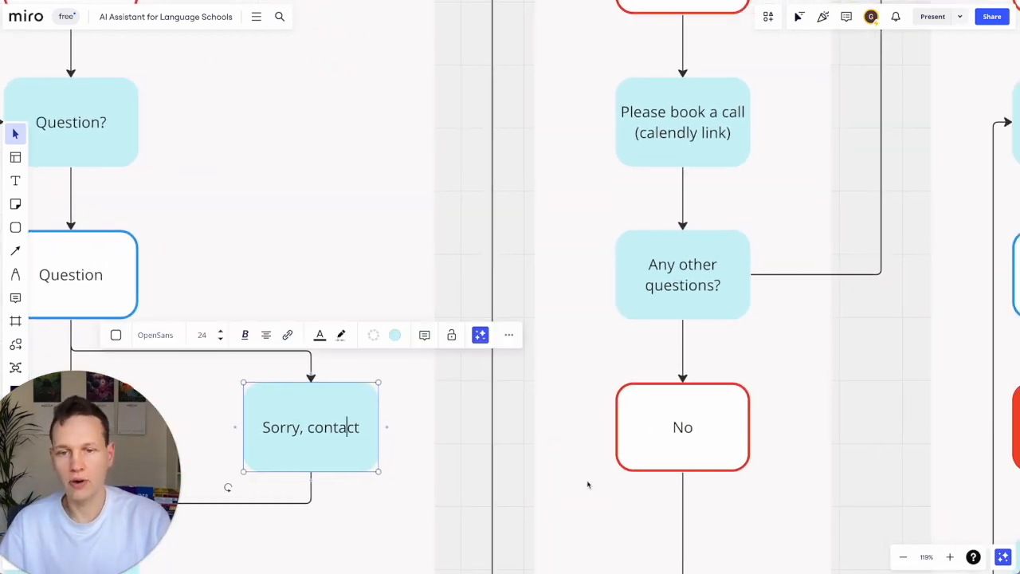
click(437, 431)
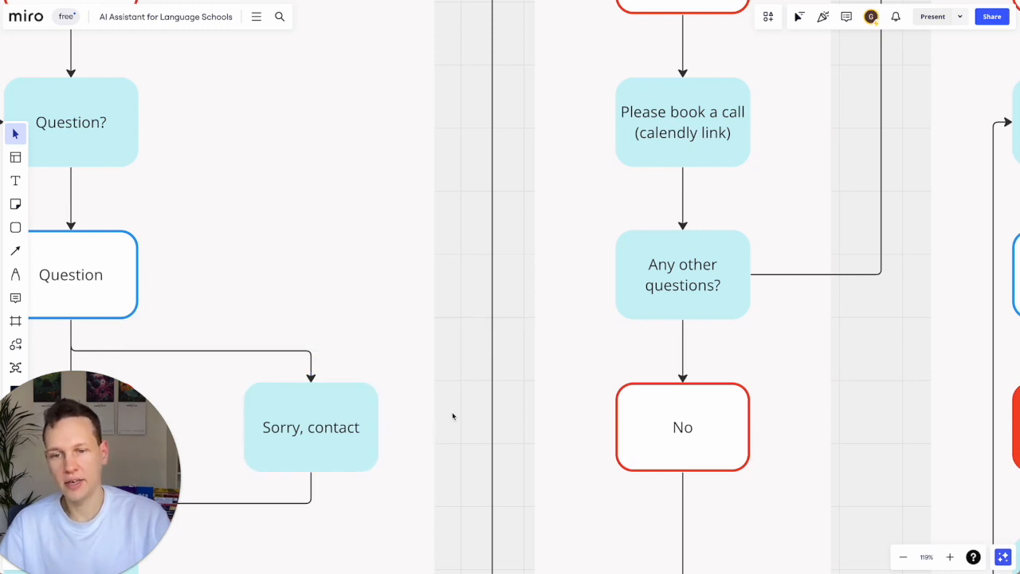
click(537, 419)
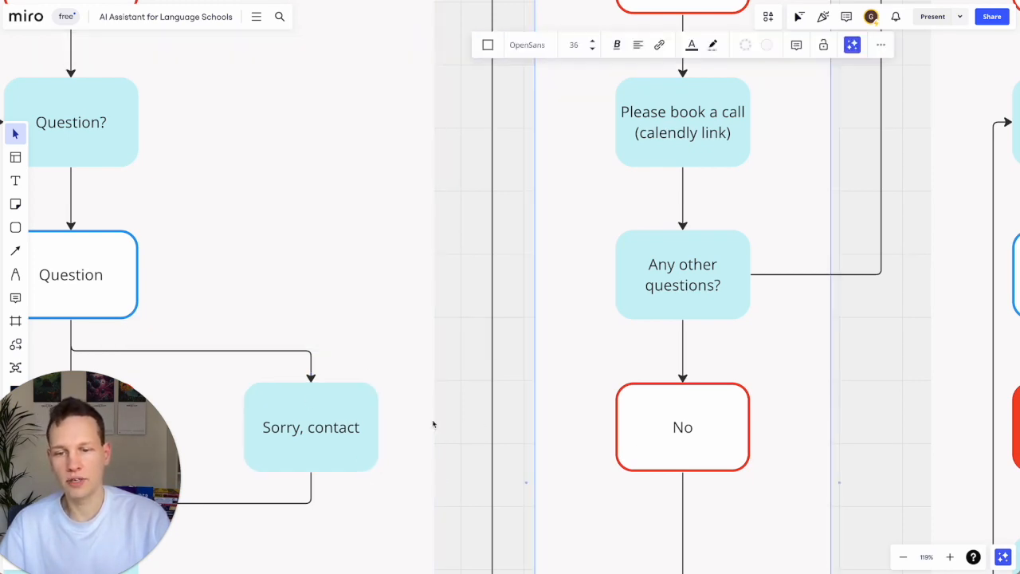
click(385, 422)
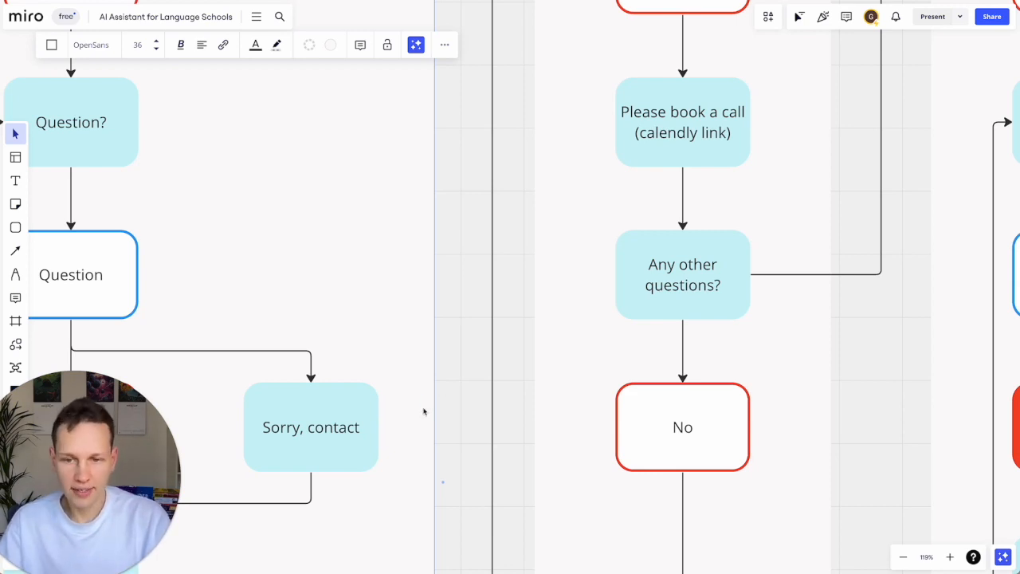
click(311, 442)
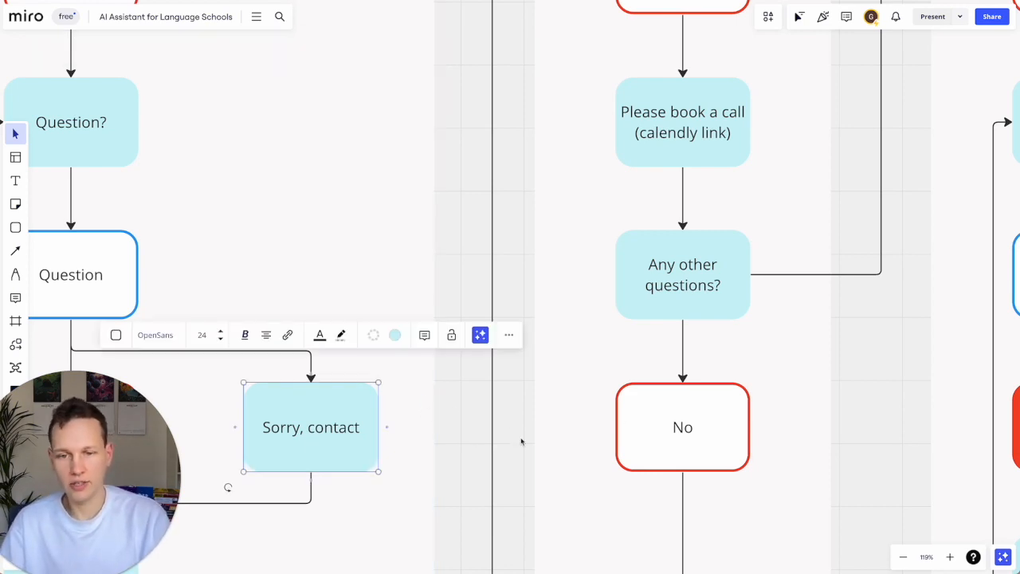
Move both lower rounded boxes of the sample flowchart down to line up with the third square of the vertical stack
scroll(521, 441, right, 12)
scroll(522, 441, up, 4)
scroll(521, 441, down, 5)
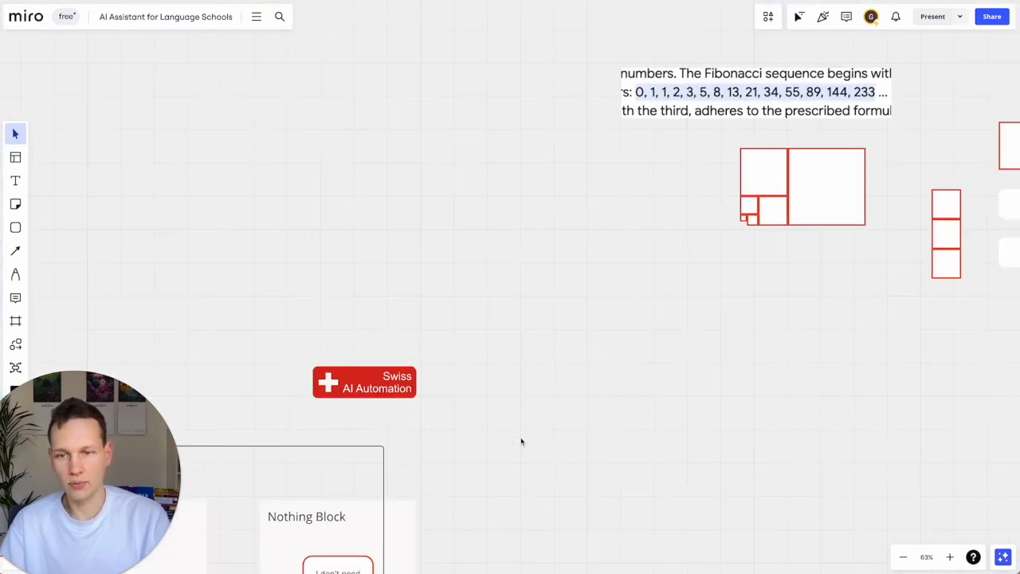
scroll(522, 441, right, 10)
scroll(522, 441, up, 4)
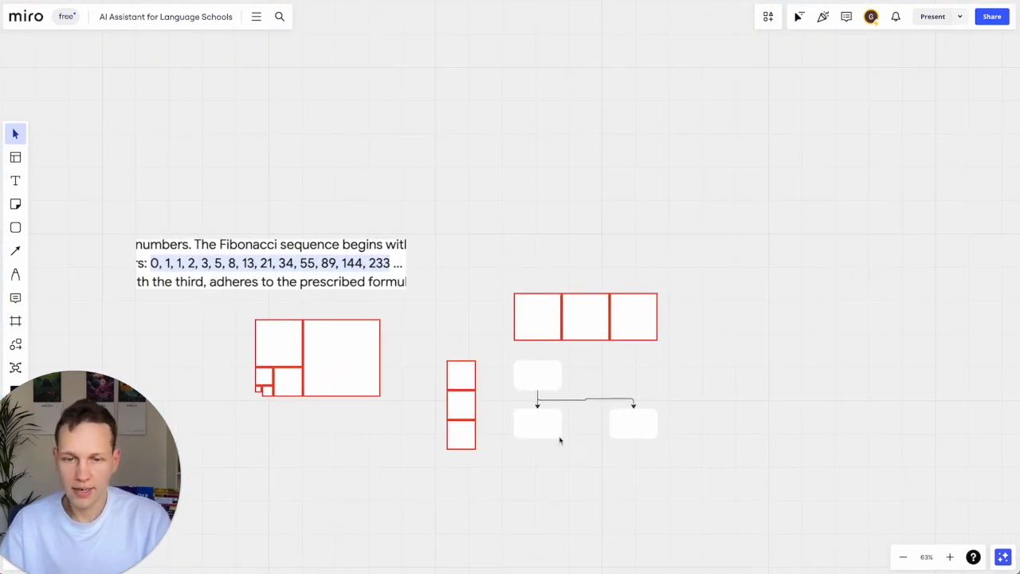
click(548, 430)
shift+click(636, 431)
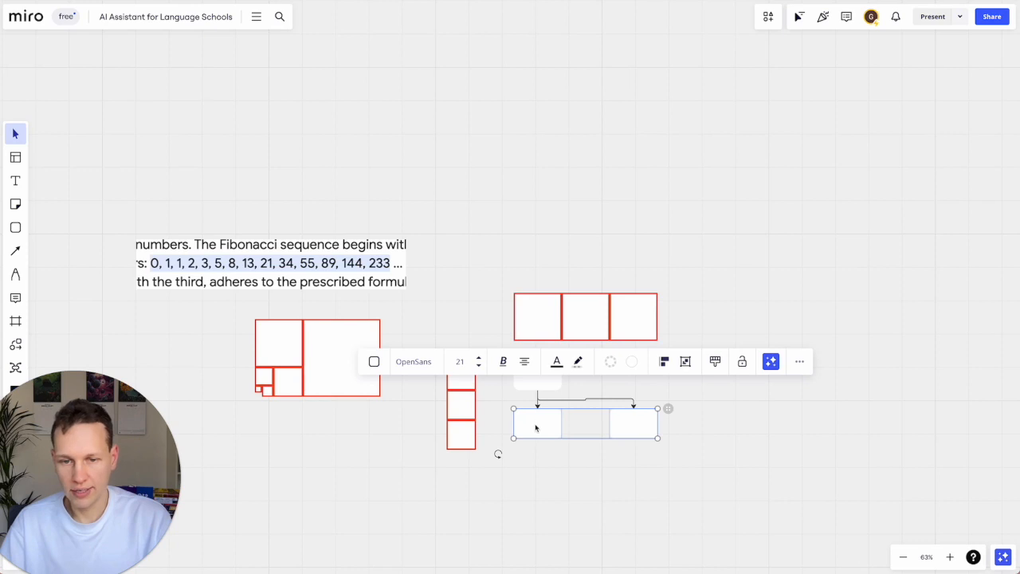
drag(535, 428, 536, 436)
click(589, 489)
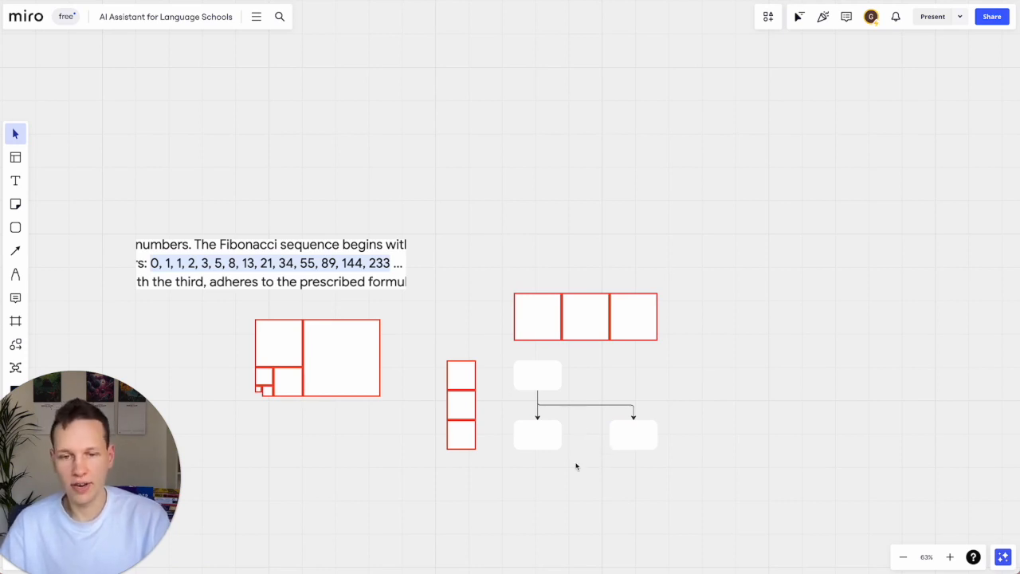
Examine the existing flowchart's layout, comparing the first boxes of AI Block 1, Call Block, AI Block 2 and Nothing Block
scroll(576, 466, down, 5)
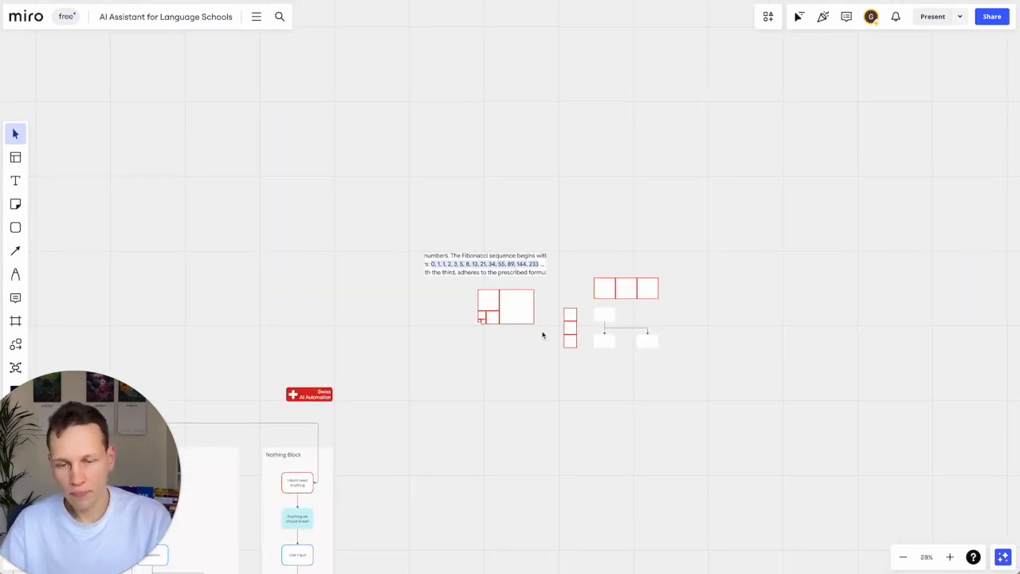
scroll(543, 335, left, 10)
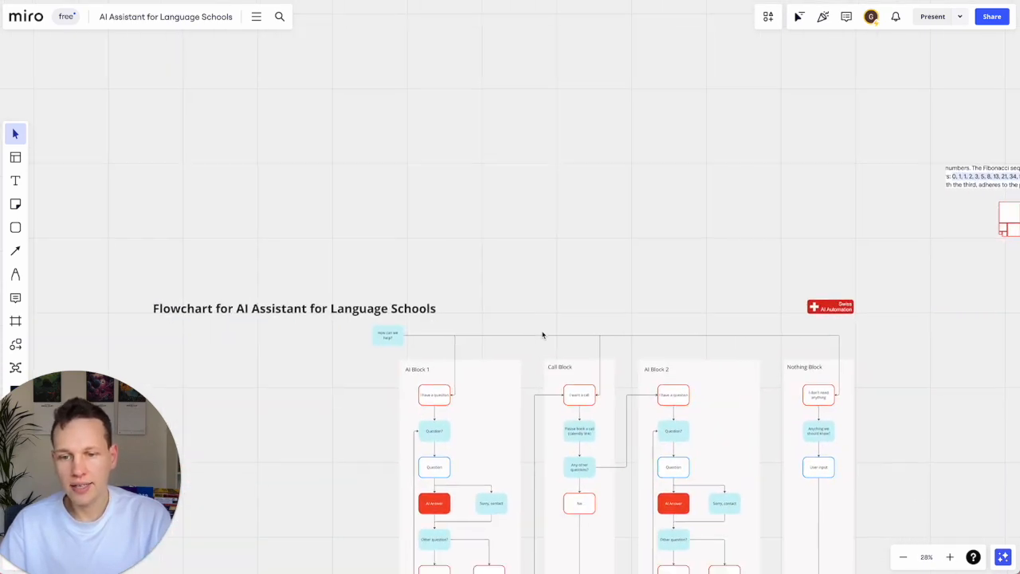
scroll(542, 335, right, 5)
scroll(542, 335, down, 3)
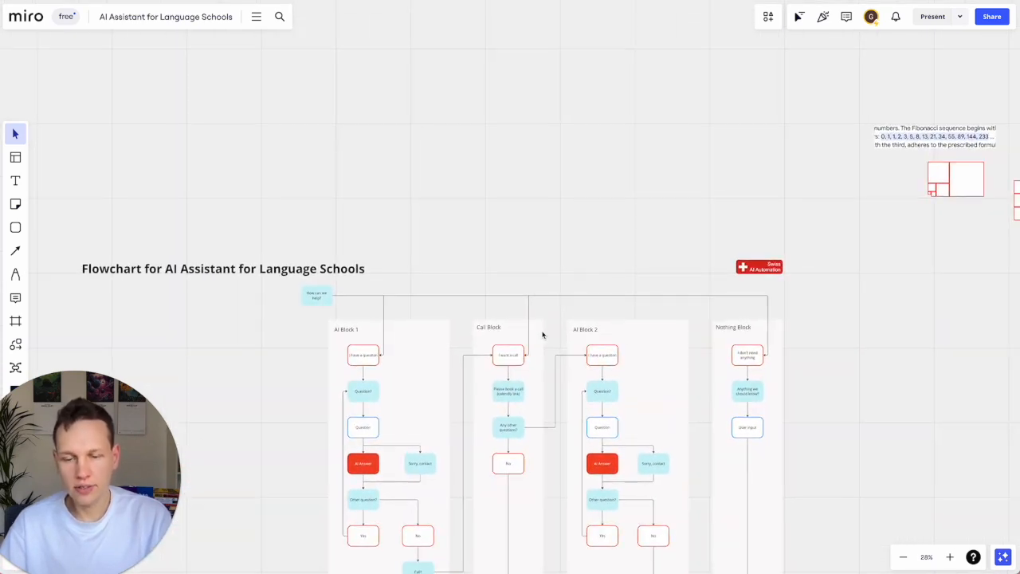
click(366, 365)
click(418, 361)
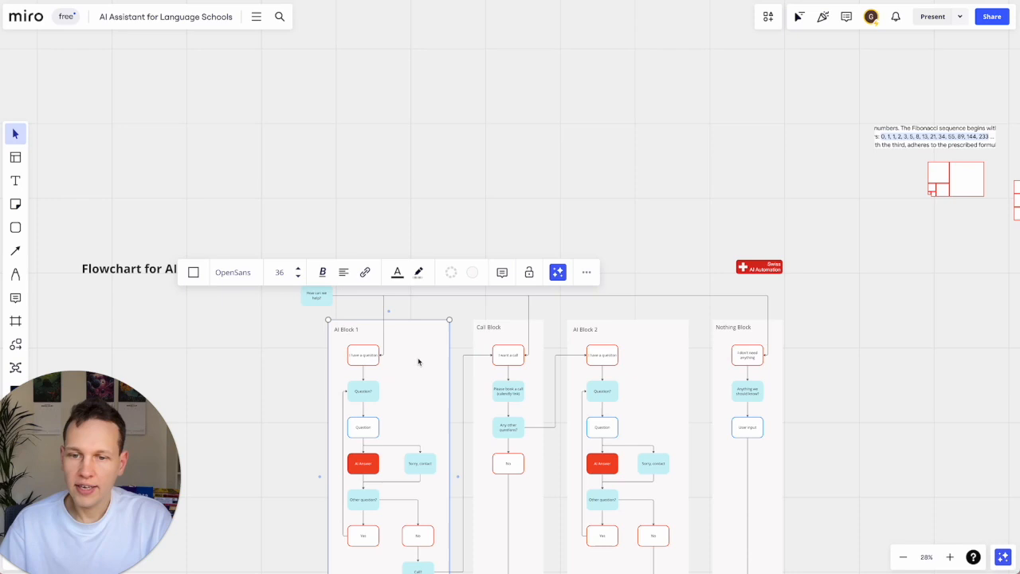
click(505, 356)
click(610, 358)
click(755, 355)
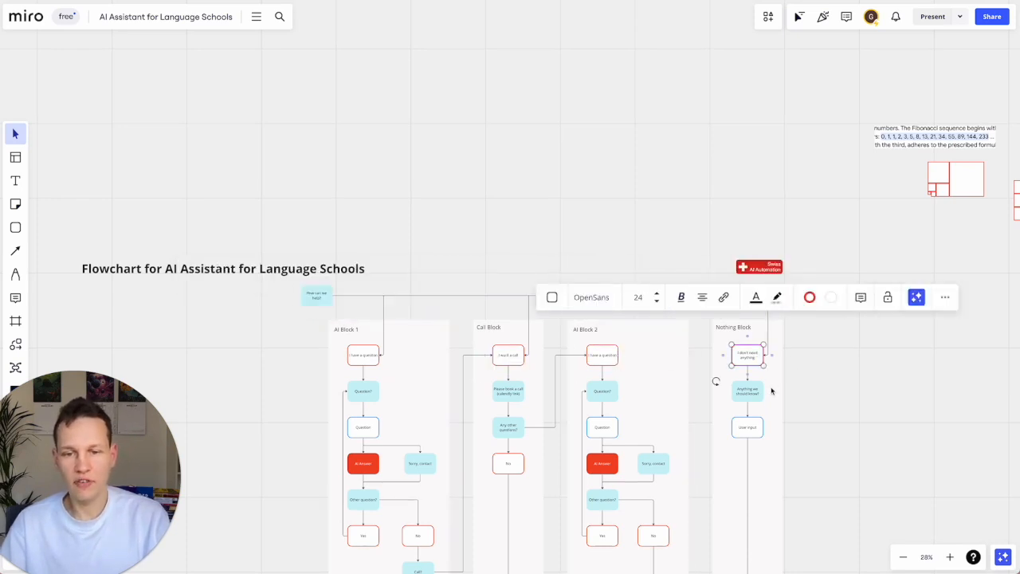
scroll(773, 392, right, 4)
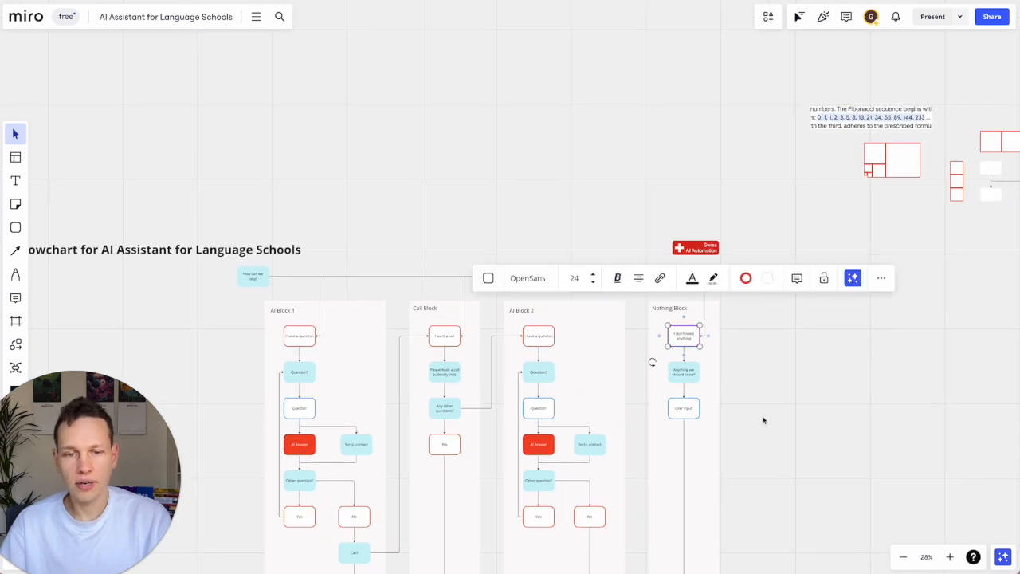
scroll(757, 246, right, 10)
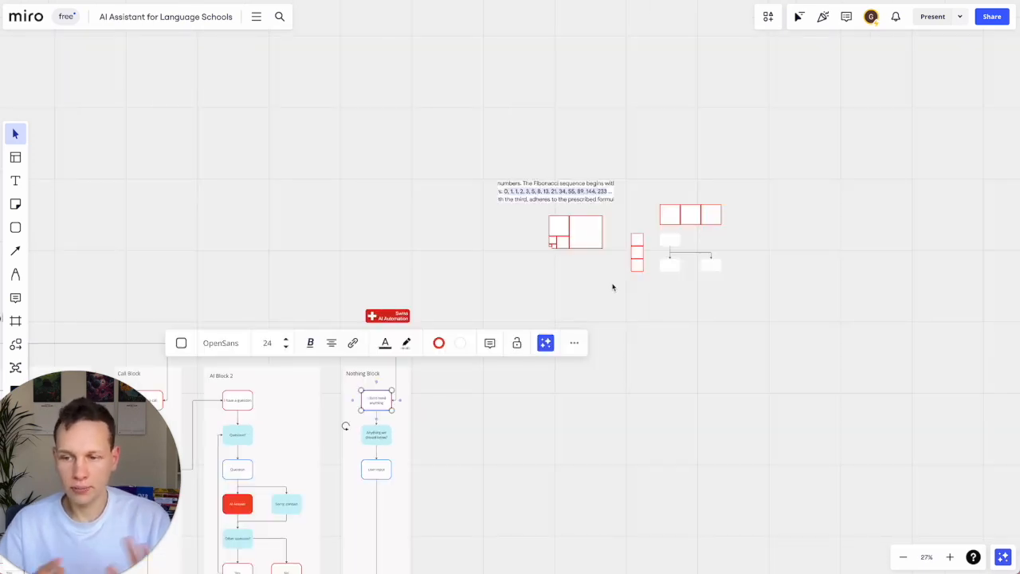
click(658, 291)
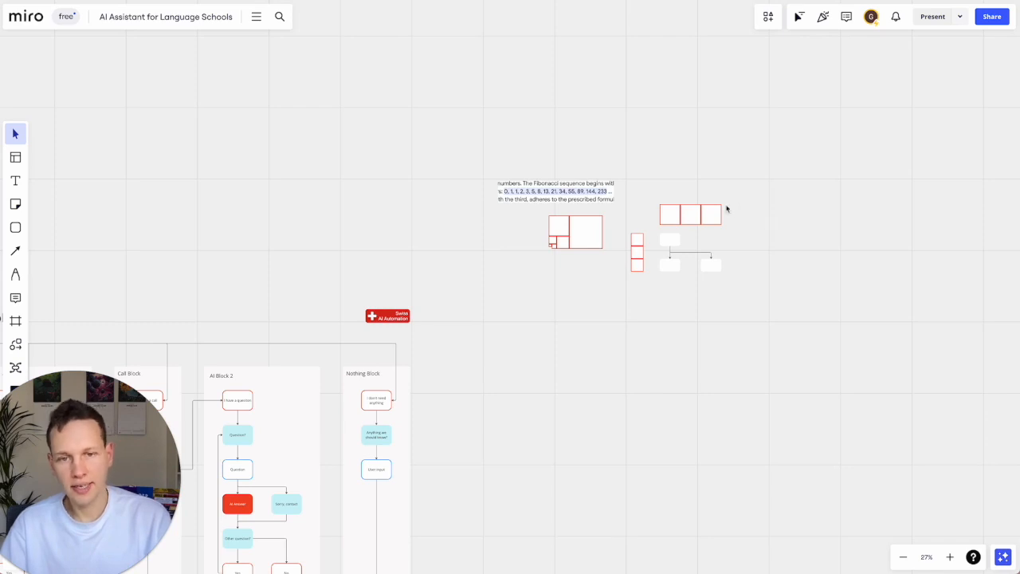
scroll(725, 209, up, 3)
scroll(726, 209, right, 3)
scroll(726, 210, down, 5)
scroll(726, 210, left, 10)
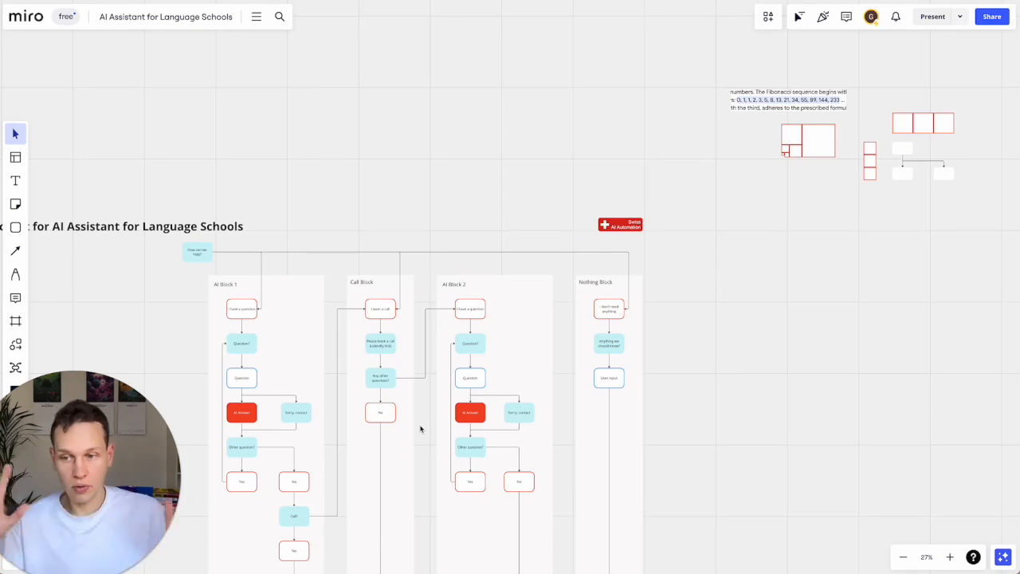
scroll(605, 287, right, 5)
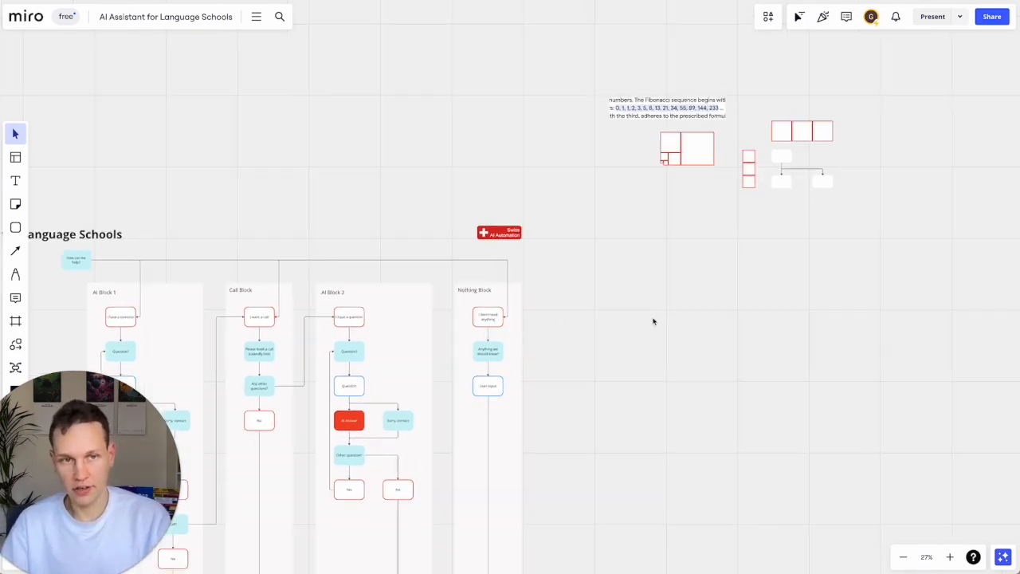
scroll(653, 319, up, 5)
click(350, 320)
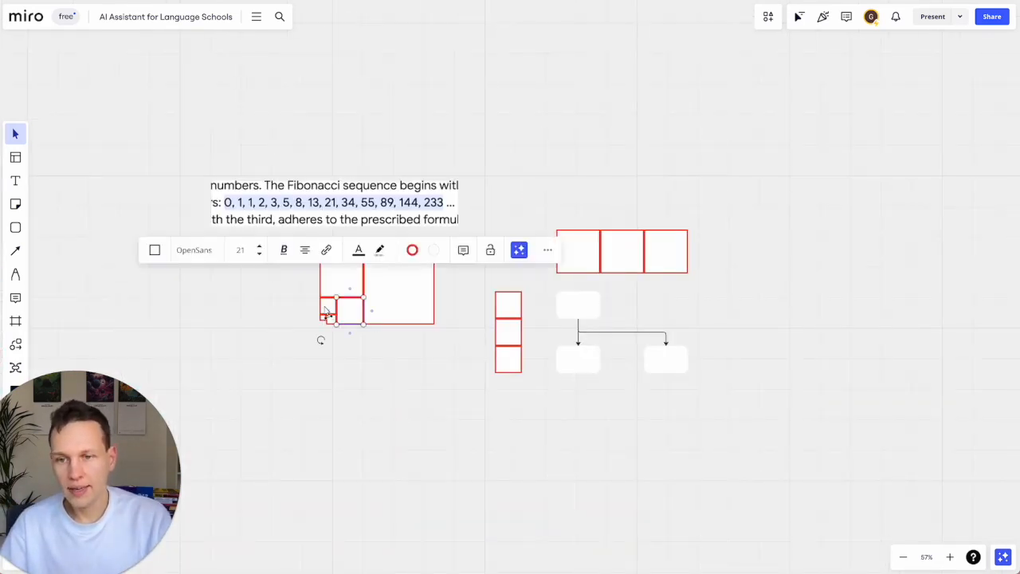
click(326, 308)
drag(326, 309, 546, 266)
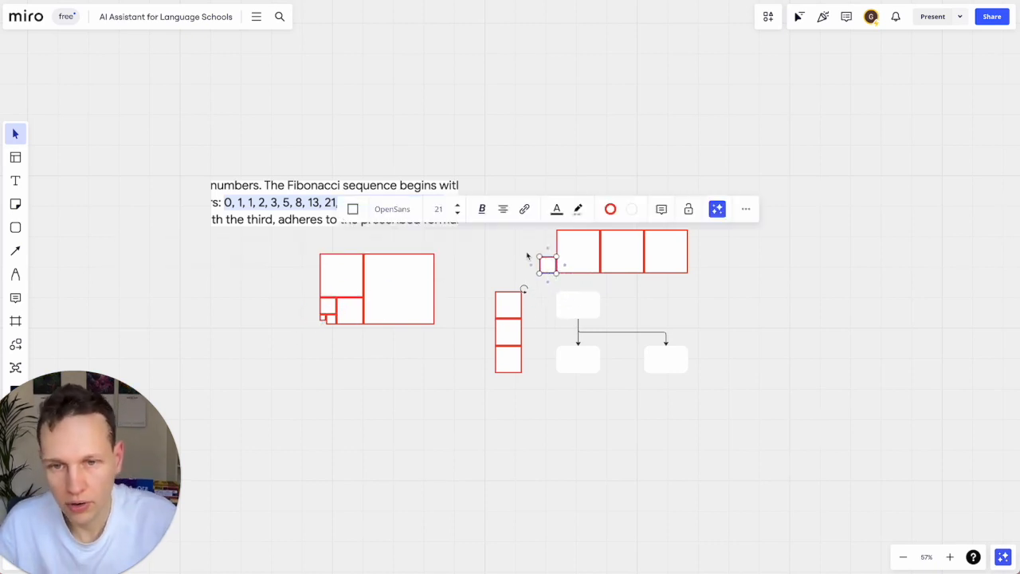
key(Delete)
Copy the Fibonacci square that matches the stacked squares' size to the left end of the horizontal row as a margin spacer
click(356, 309)
drag(356, 309, 543, 273)
click(464, 288)
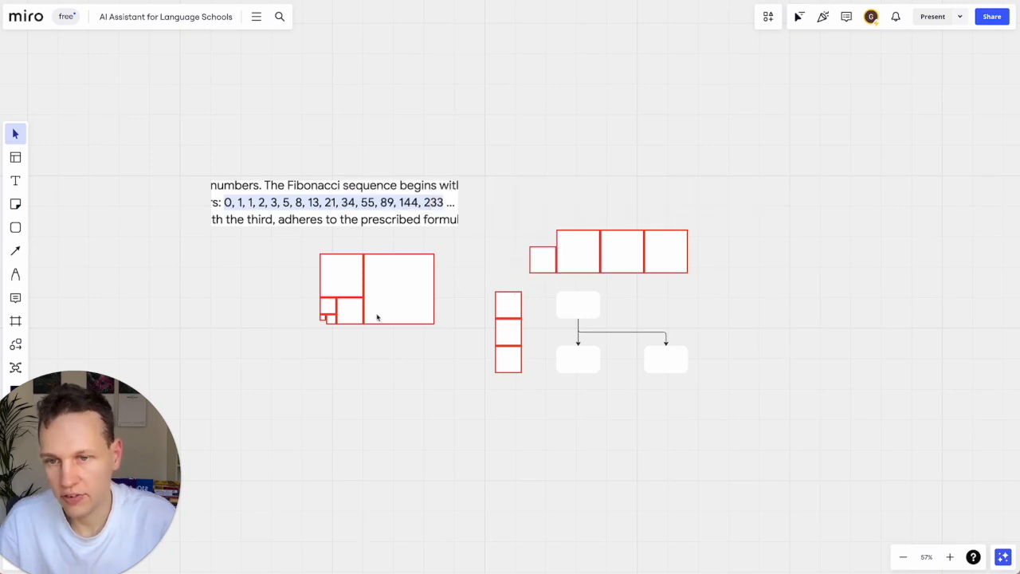
Copy the next smaller Fibonacci square onto the top of the vertical stack and align the stack with the row's left margin spacer
click(329, 310)
drag(329, 310, 529, 387)
click(466, 365)
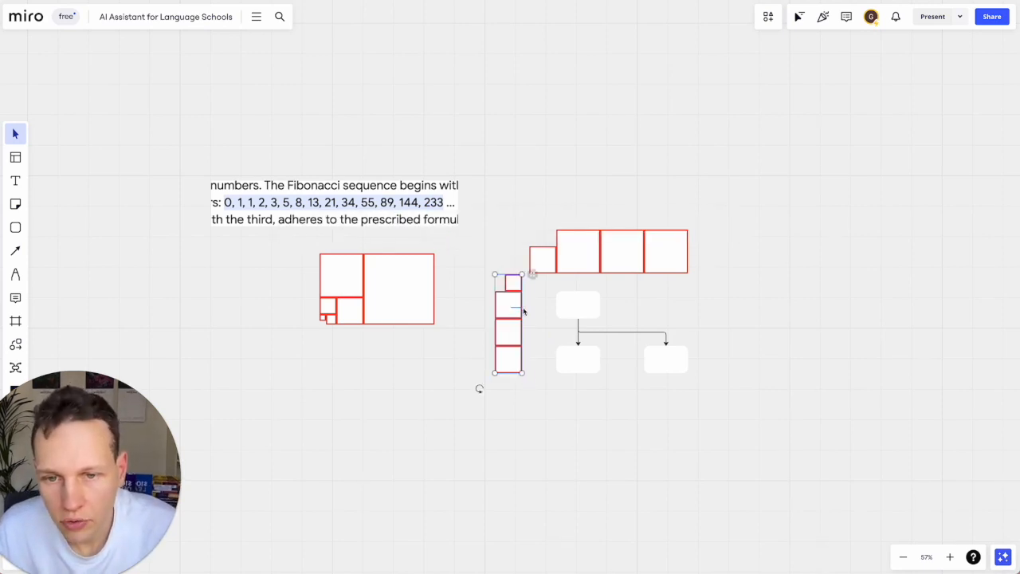
drag(523, 311, 516, 312)
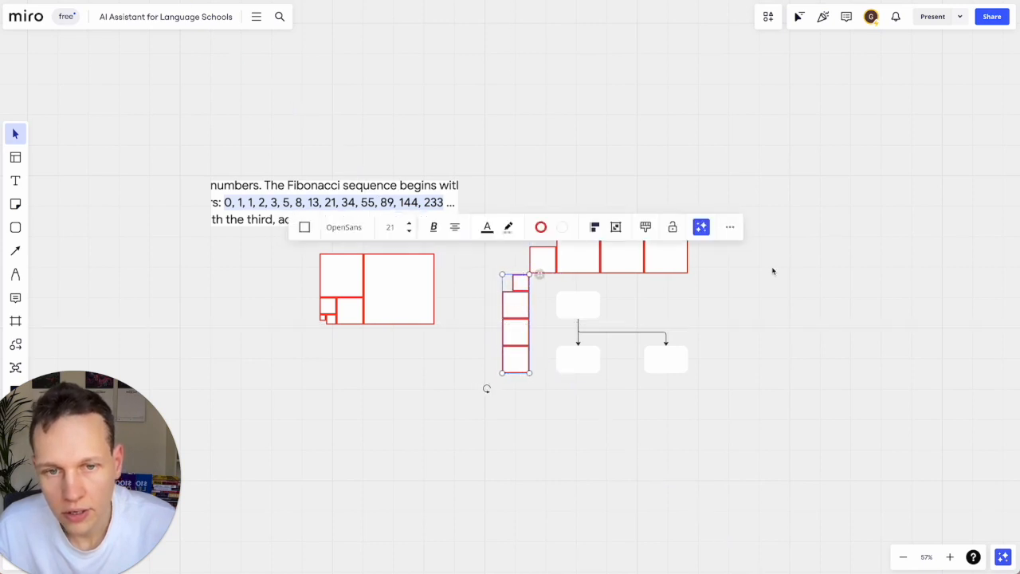
drag(771, 268, 594, 253)
click(653, 310)
scroll(653, 310, up, 3)
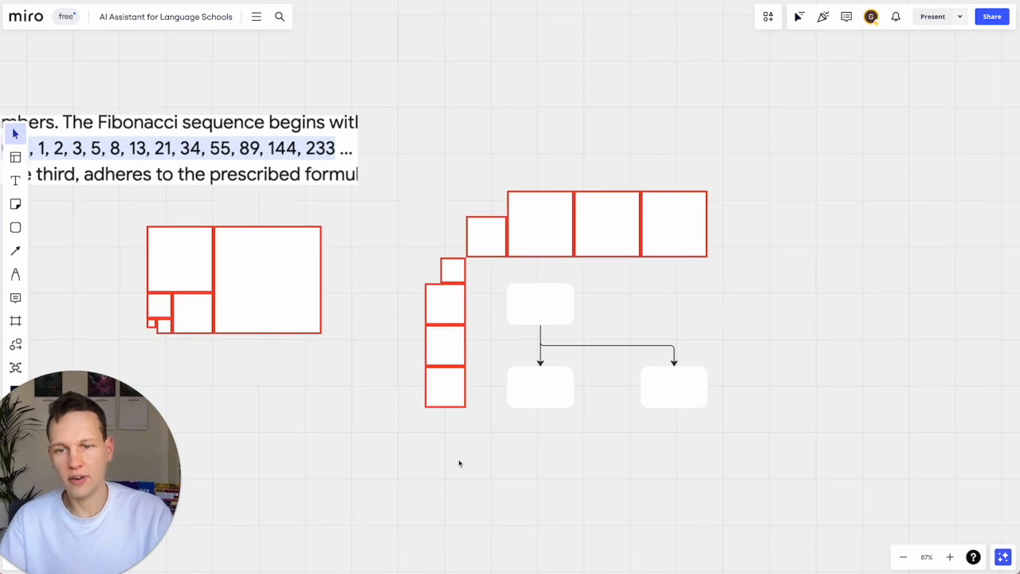
Label the first large square of the horizontal row "1" and fill the middle squares of the row and the vertical stack light gray
click(552, 250)
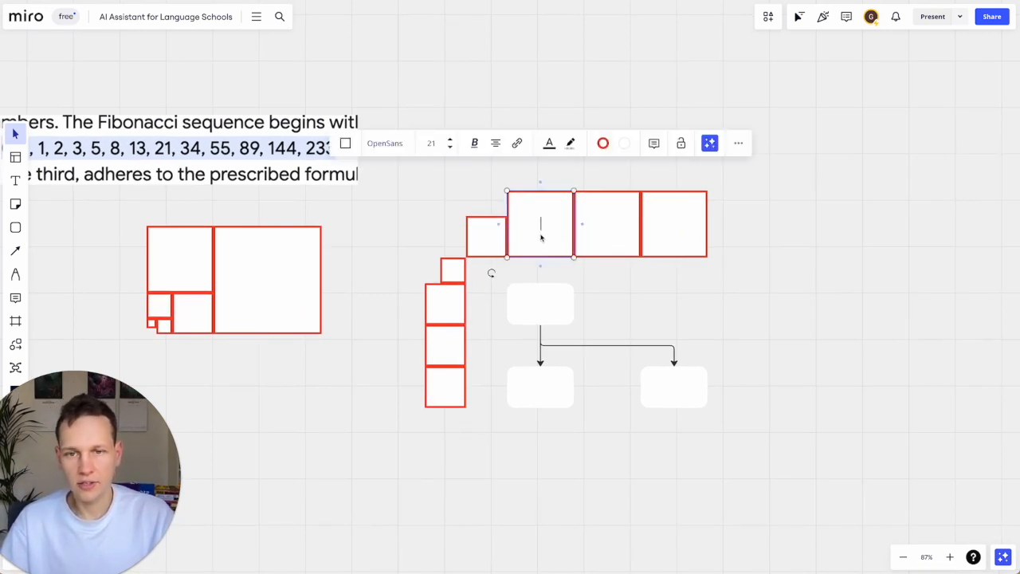
text(1)
click(600, 231)
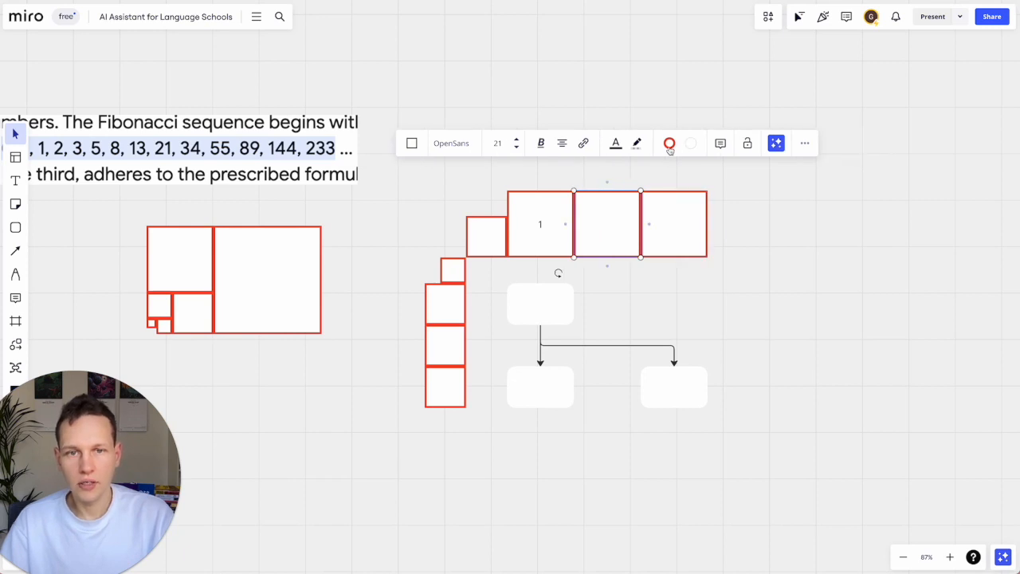
drag(455, 354, 637, 212)
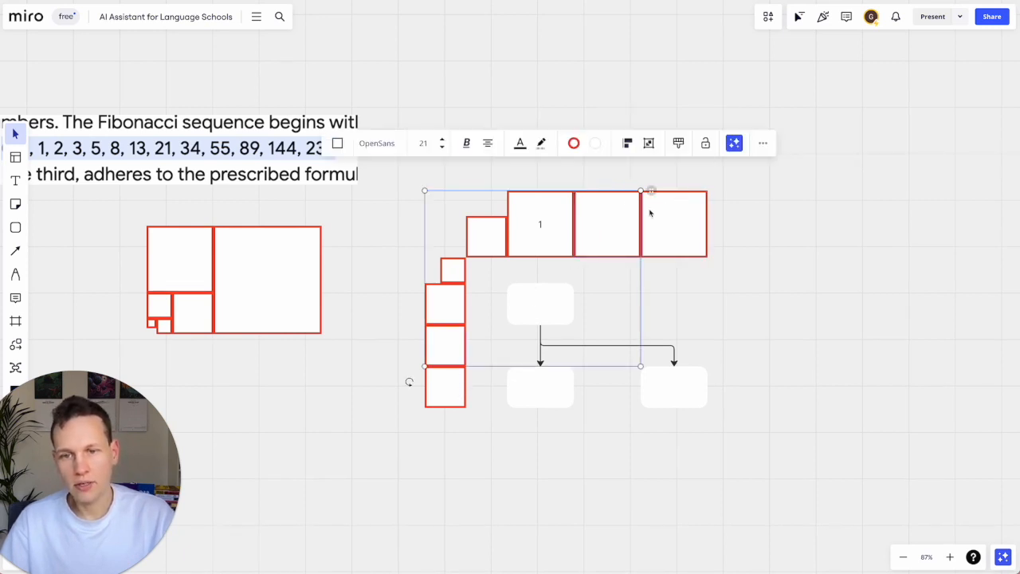
click(611, 144)
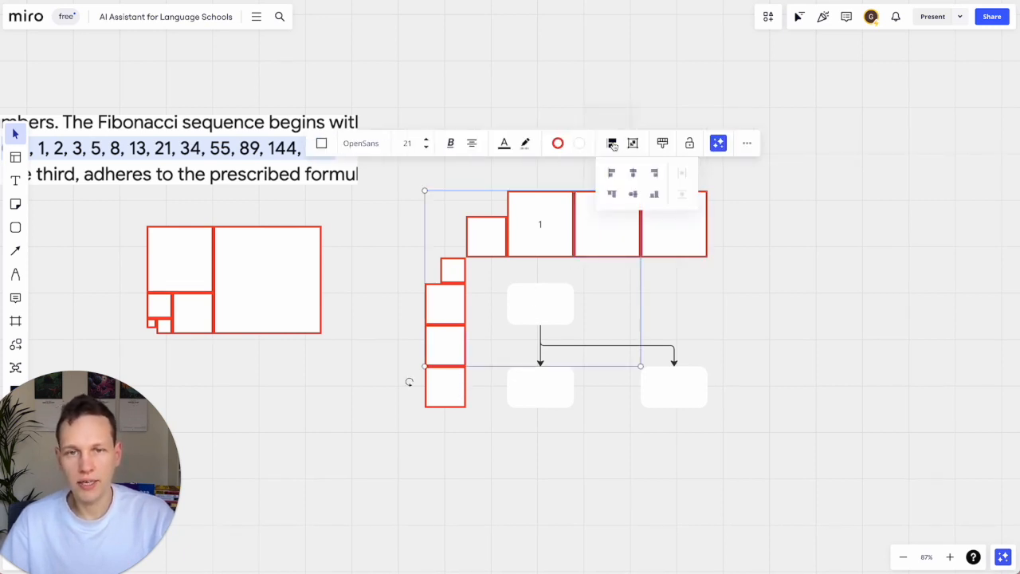
click(580, 144)
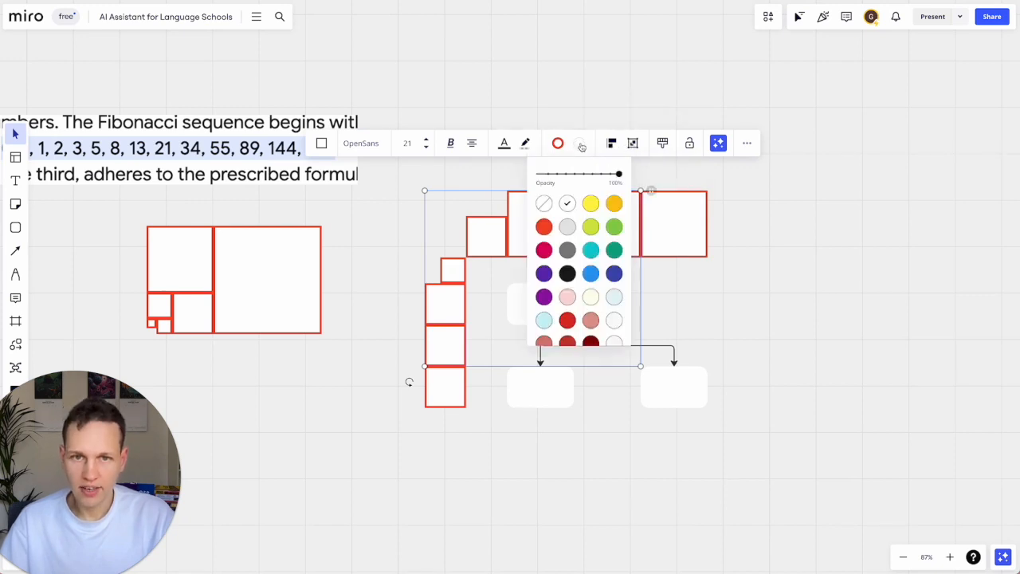
click(567, 227)
click(758, 285)
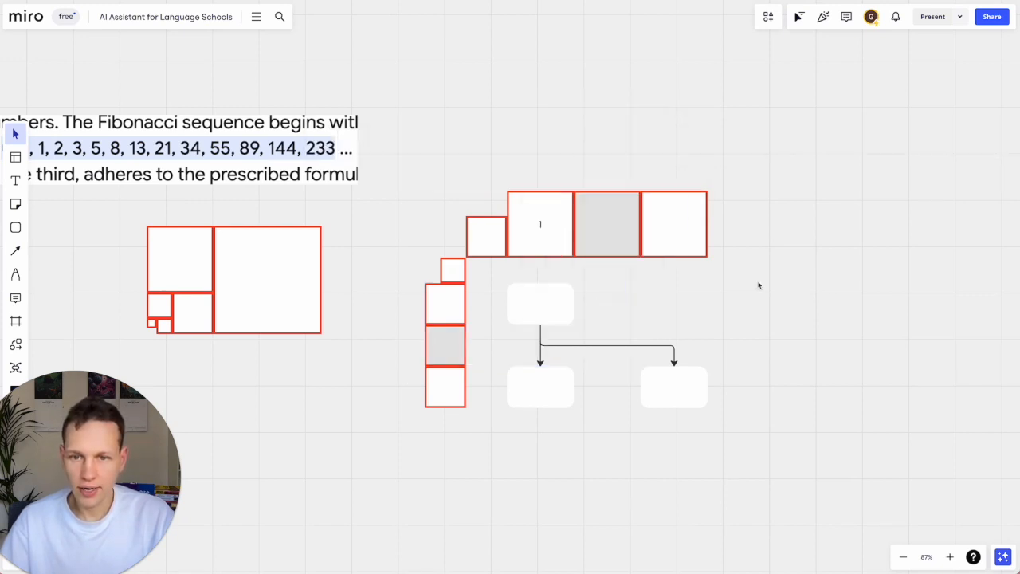
scroll(758, 285, right, 3)
click(560, 250)
text(2)
click(494, 253)
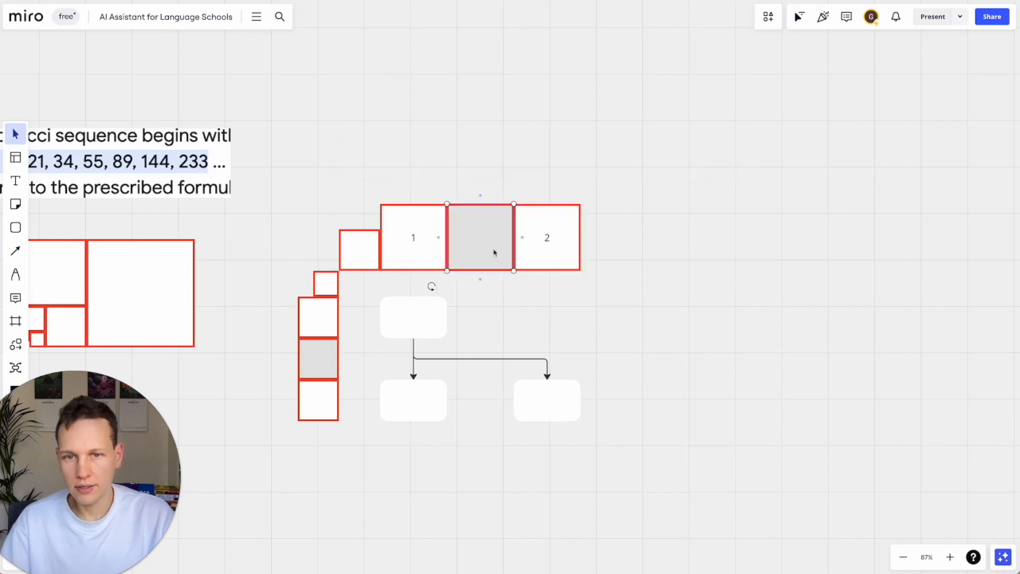
click(547, 247)
key(BackSpace)
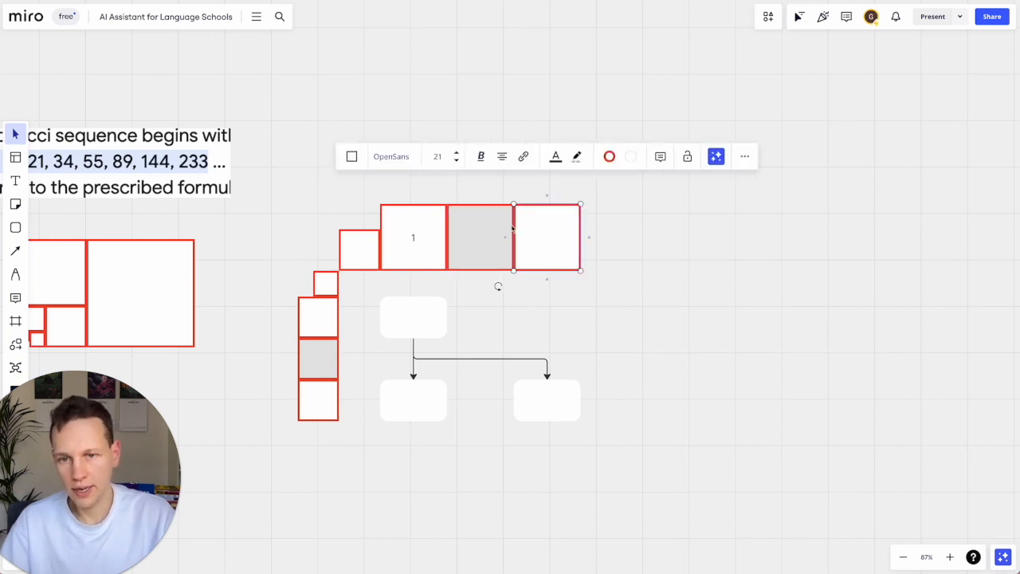
Extend the horizontal row to eleven alternating white and gray squares by repeatedly copying its gray and white pair to the right end
click(494, 243)
shift+click(562, 230)
key(ctrl+c)
key(ctrl+v)
drag(522, 252, 751, 239)
key(ctrl+v)
scroll(751, 239, right, 5)
key(ctrl+v)
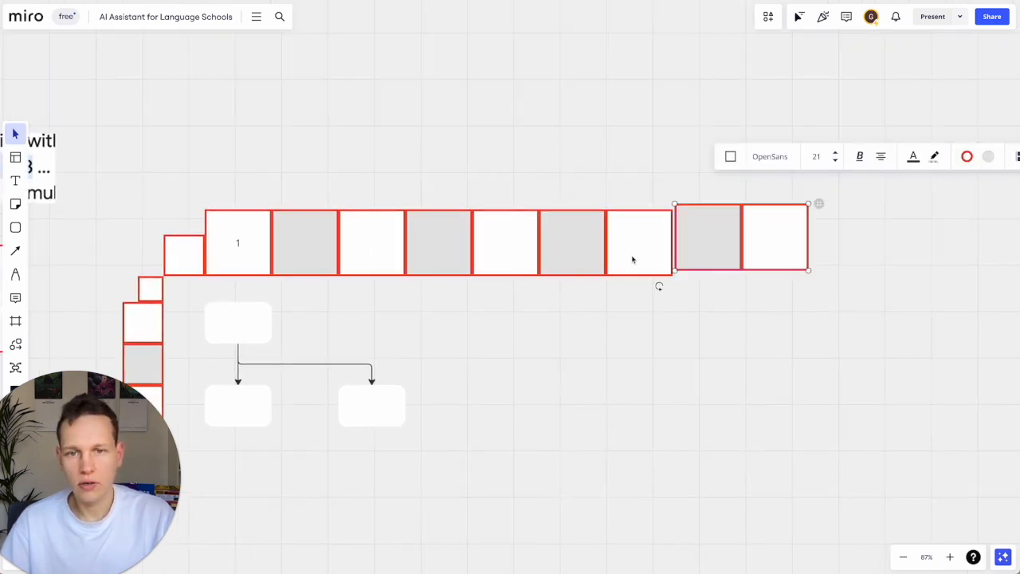
key(ctrl+v)
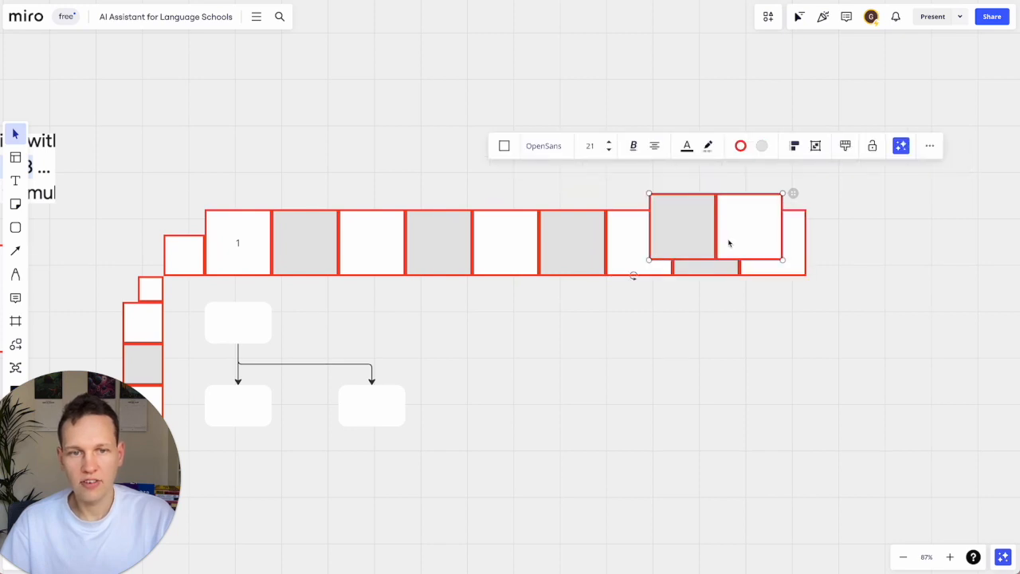
drag(726, 241, 874, 341)
click(836, 277)
click(839, 268)
Delete the surplus gray square below the right end of the horizontal row
scroll(874, 341, right, 3)
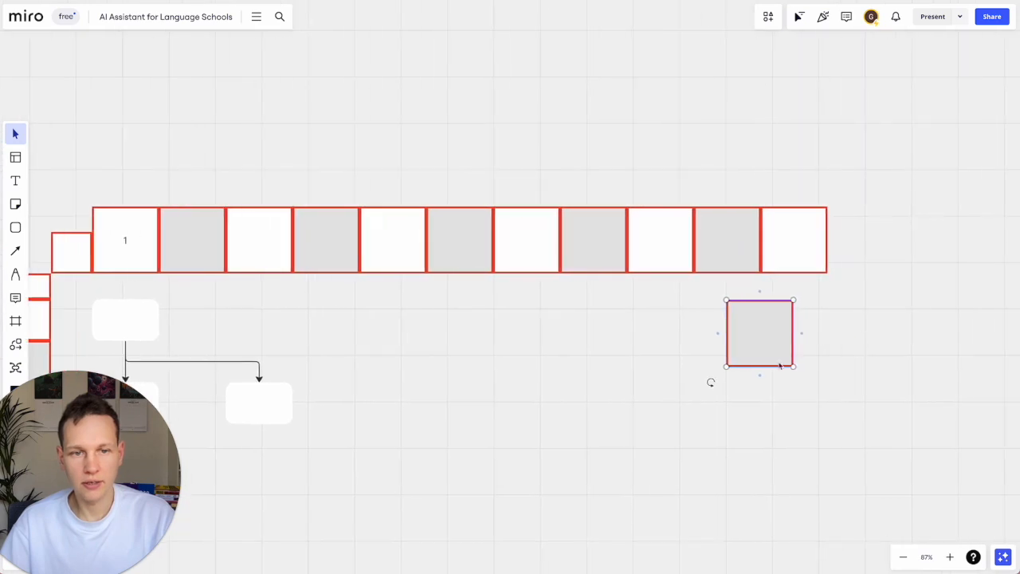
drag(748, 361, 827, 341)
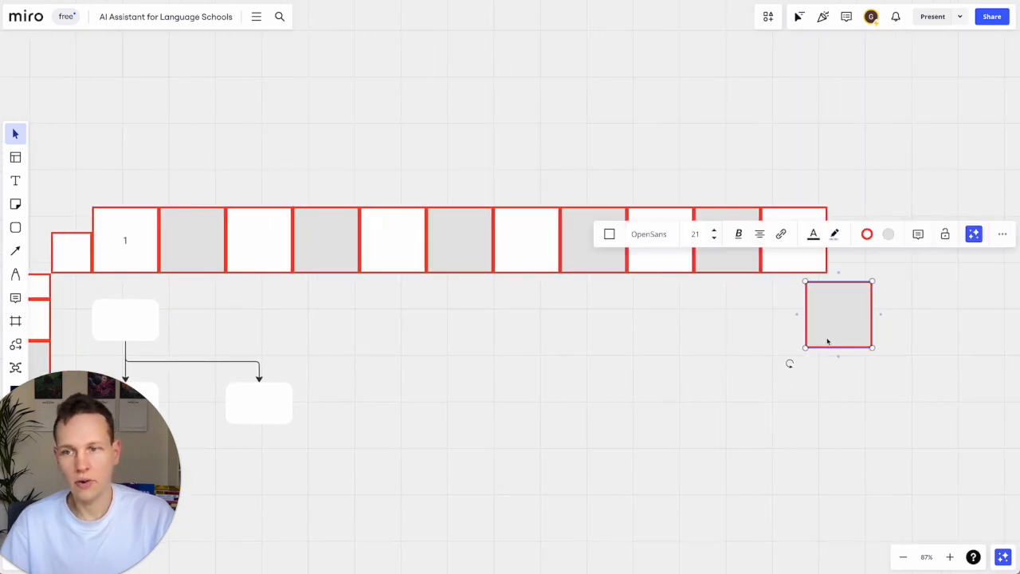
key(Delete)
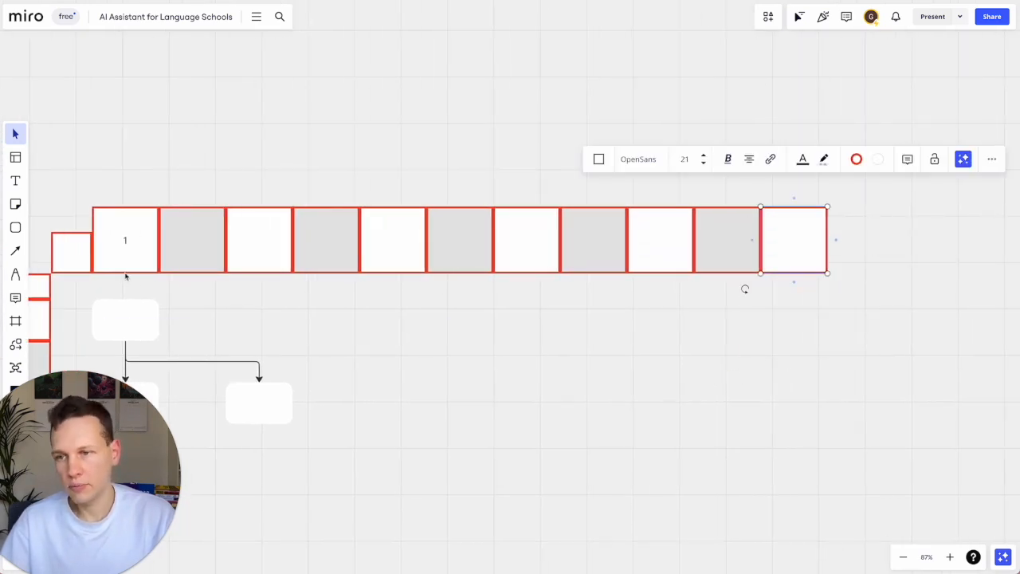
Copy the small margin spacer from the left end of the horizontal row to its right end
click(69, 263)
key(ctrl+c)
key(ctrl+v)
drag(71, 267, 852, 256)
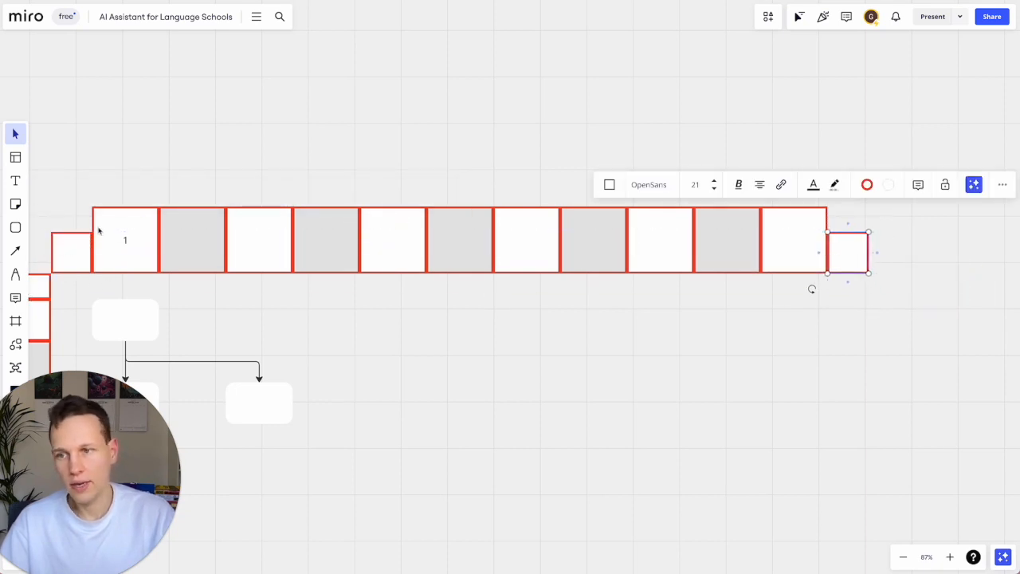
Fill the two end spacers of the horizontal row and the small spacer atop the vertical stack light gray
shift+click(80, 246)
click(506, 193)
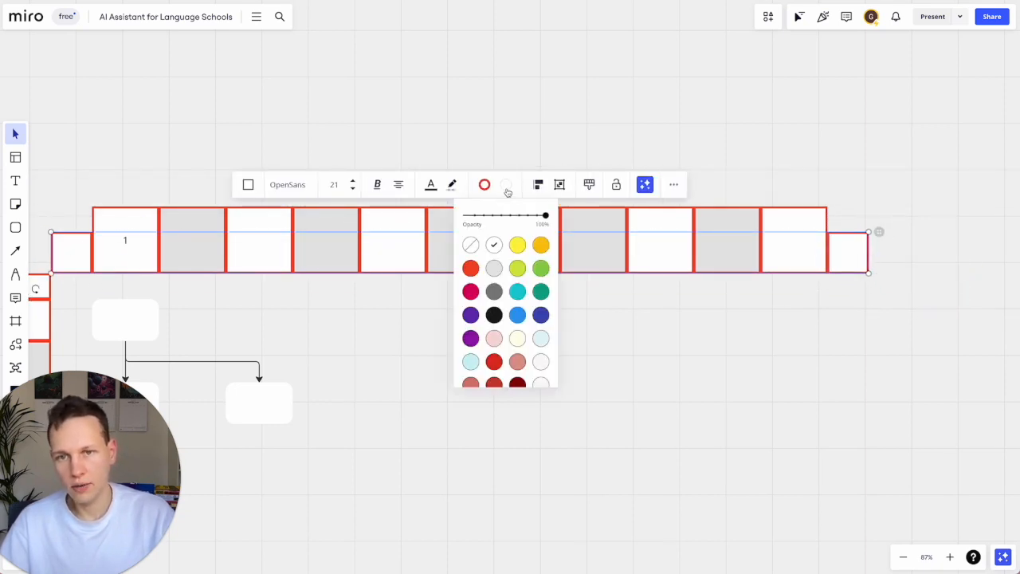
click(494, 267)
scroll(56, 316, left, 2)
scroll(57, 316, left, 2)
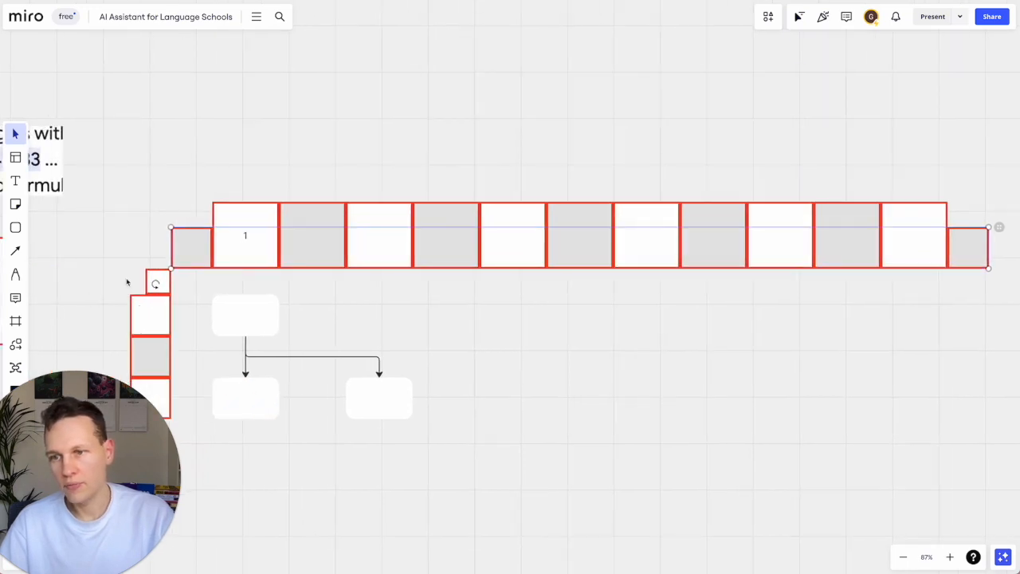
click(159, 277)
click(331, 220)
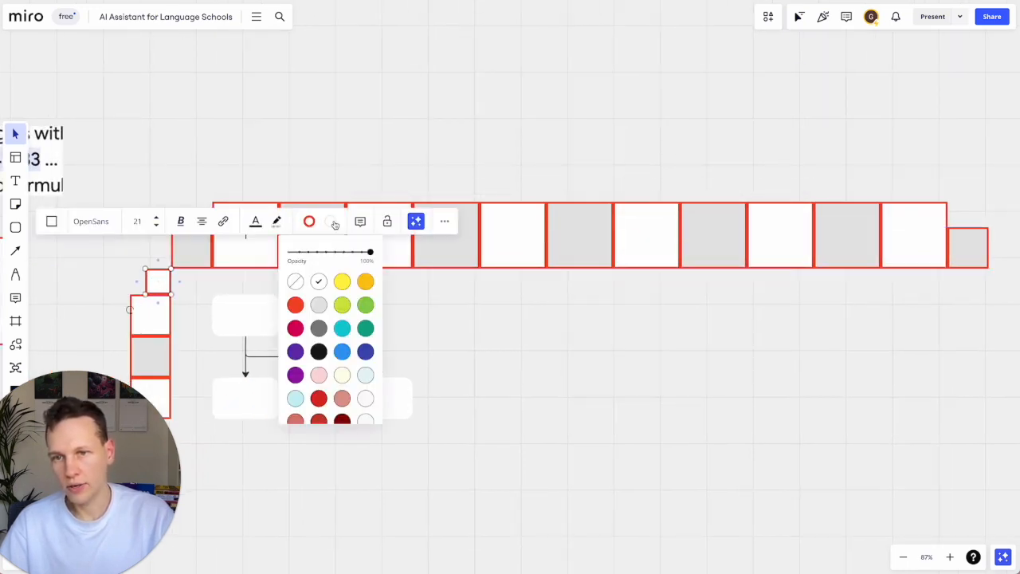
click(318, 302)
key(Escape)
Label the remaining white squares of the horizontal row "2" through "6" in order
click(395, 235)
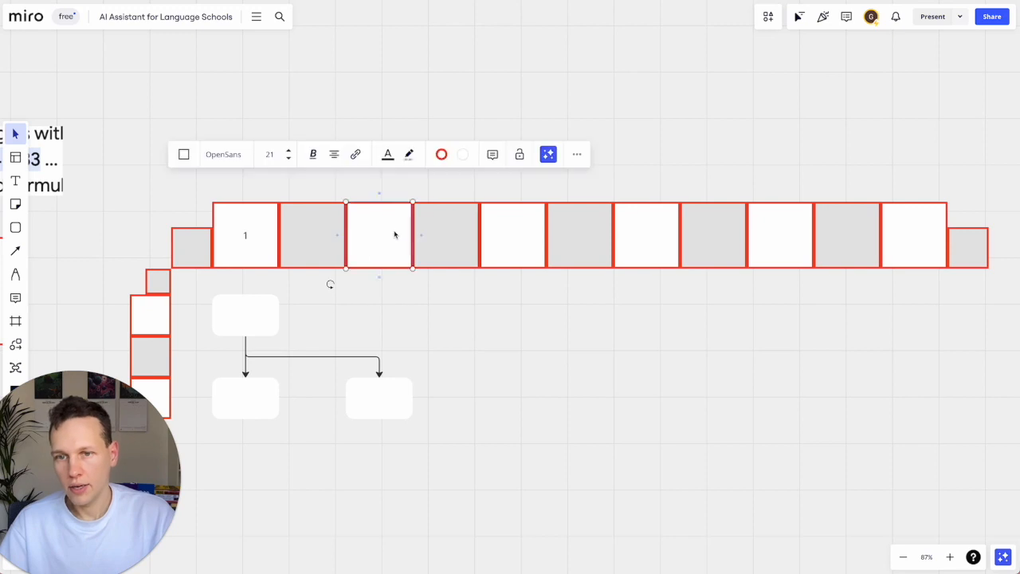
click(518, 235)
text(3)
click(626, 236)
text(4)
click(790, 243)
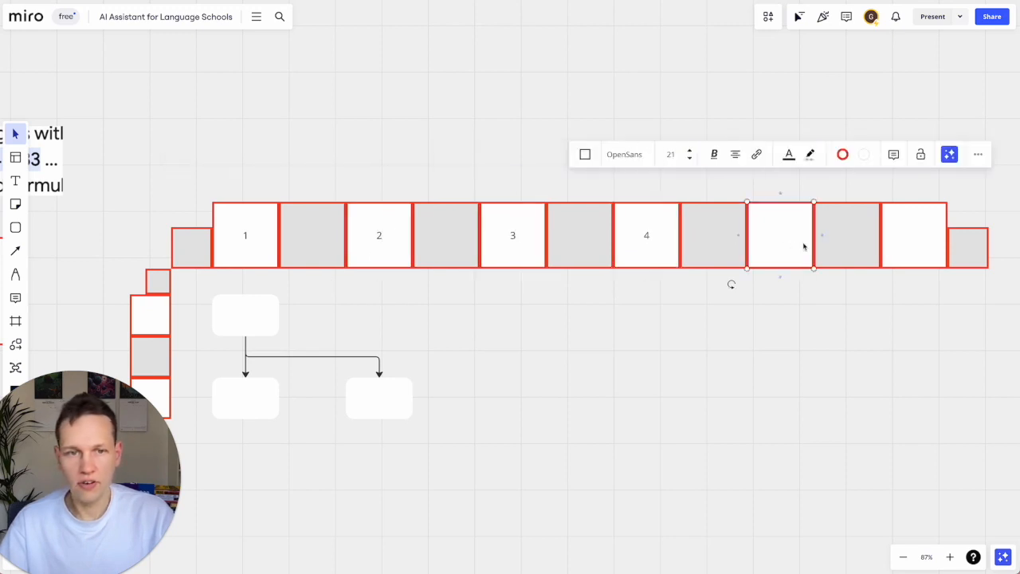
text(5)
click(916, 239)
text(6)
click(749, 365)
Extend the vertical stack downward to nine alternating white and gray squares by repeatedly copying its gray and white pair
scroll(496, 366, left, 3)
scroll(496, 366, down, 2)
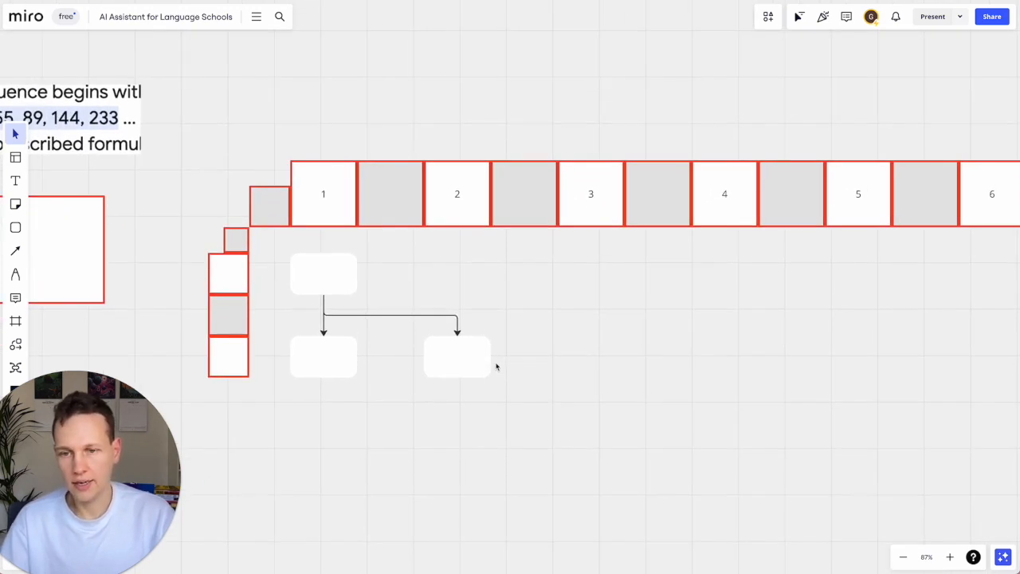
scroll(496, 367, left, 2)
scroll(496, 366, down, 1)
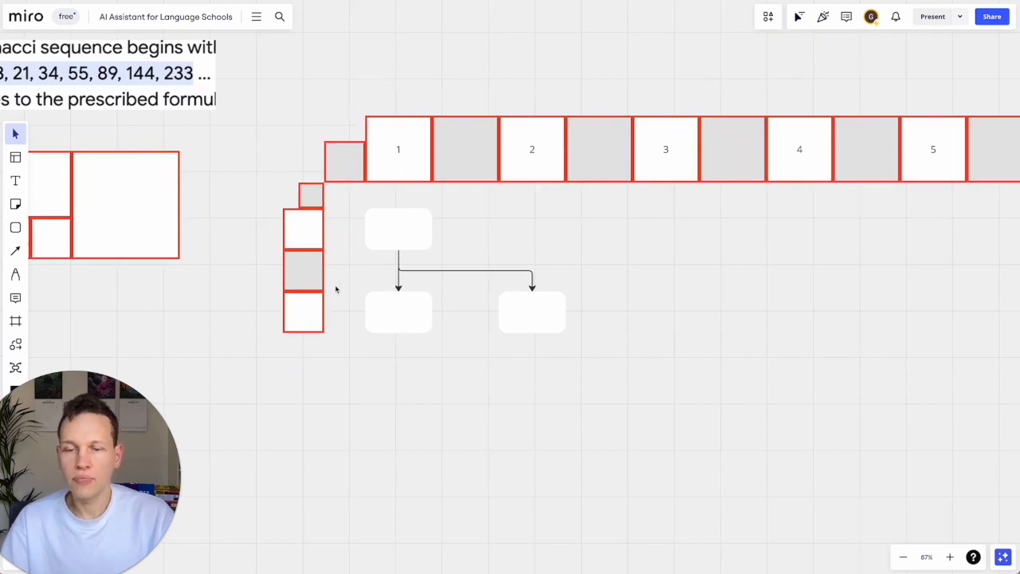
drag(322, 361, 313, 447)
key(ctrl+c)
key(ctrl+v)
key(ctrl+v)
scroll(244, 484, down, 5)
key(ctrl+v)
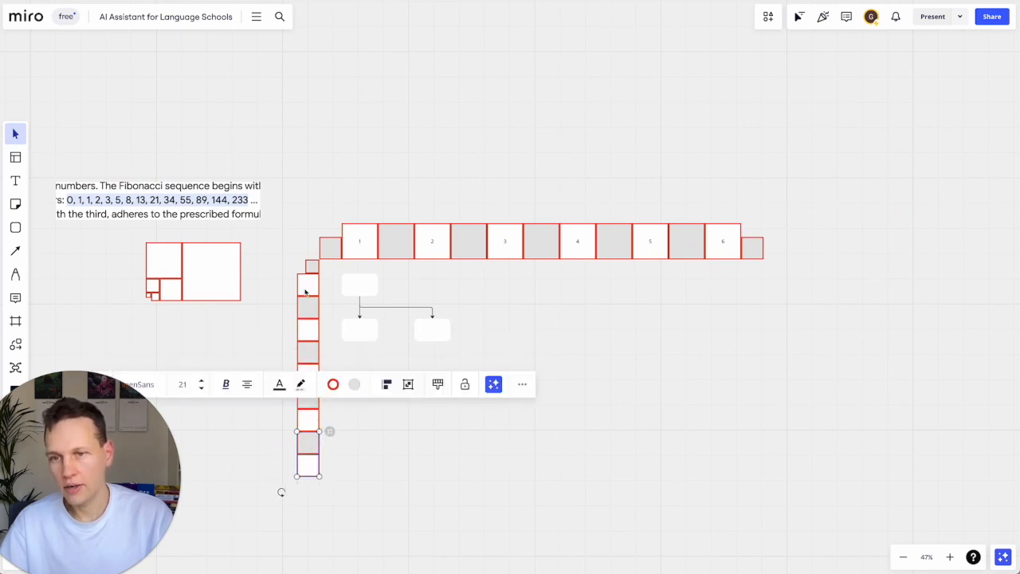
Label the white squares of the vertical stack "1" through "5" from top to bottom
click(305, 292)
text(1)
click(314, 329)
text(2)
click(313, 384)
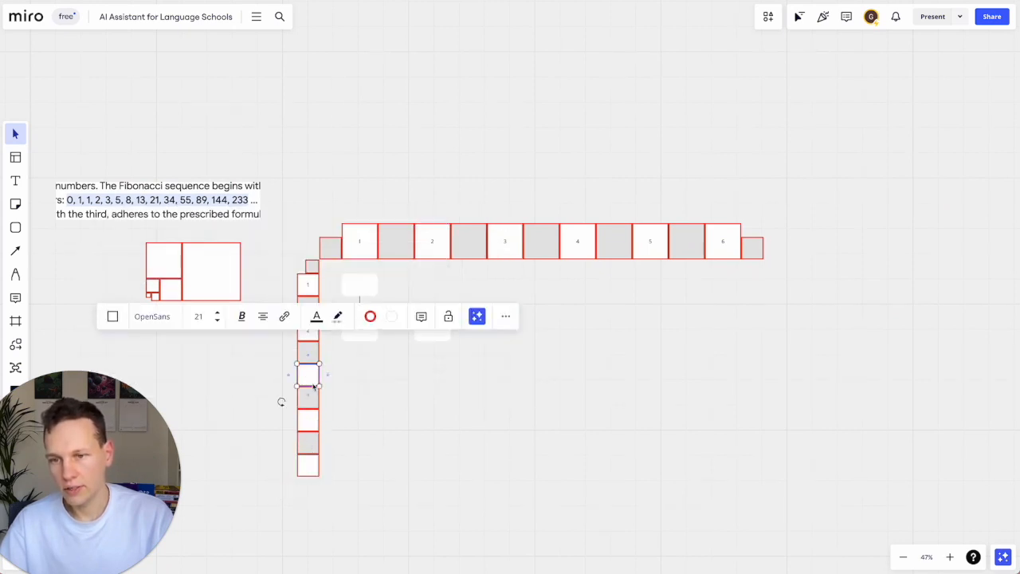
text(3)
click(309, 425)
click(311, 477)
text(5)
click(449, 451)
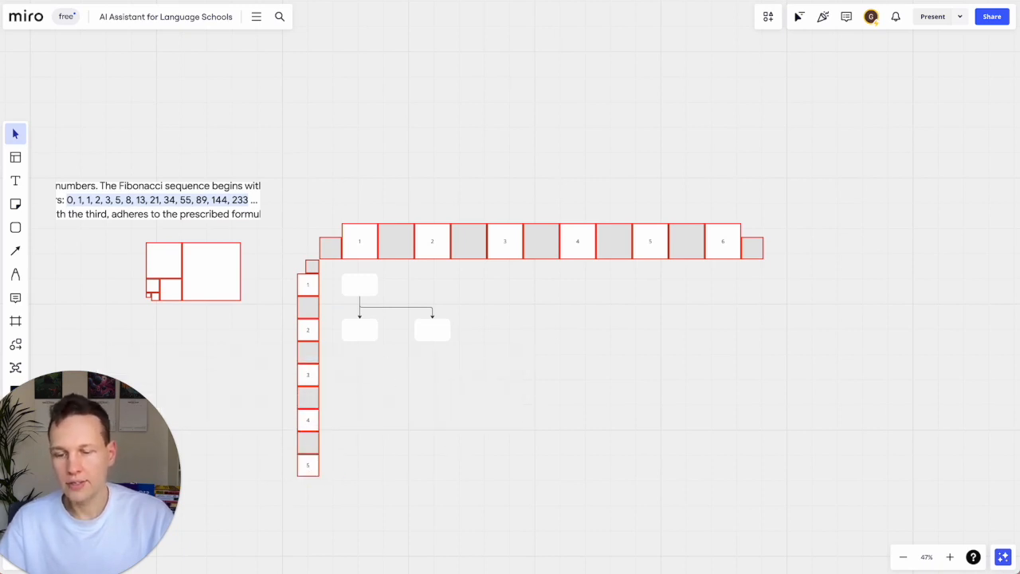
Label the first flowchart box "Start" and the box directly below it "Greeting"
click(372, 291)
text(9)
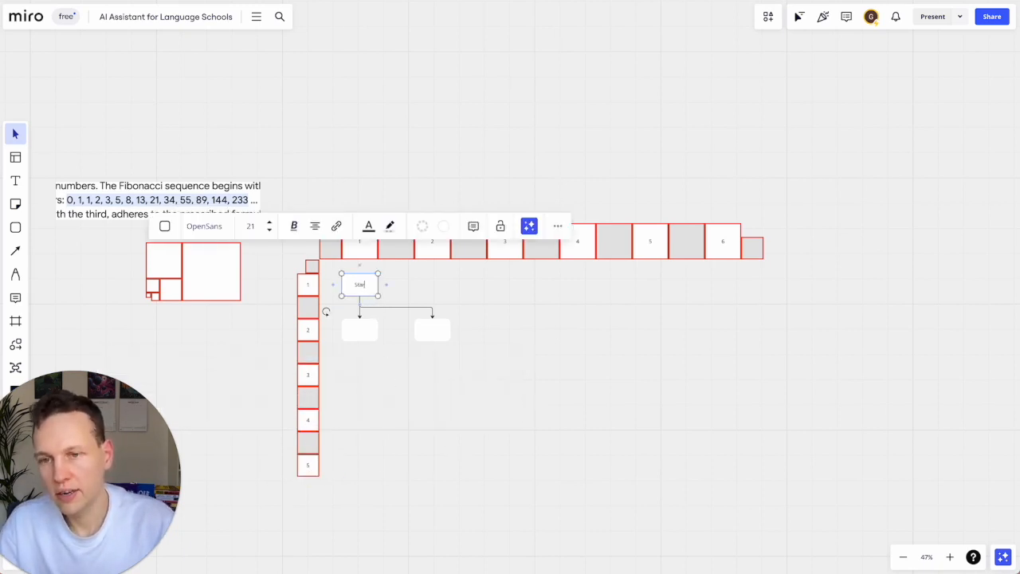
click(357, 338)
text(Greeting)
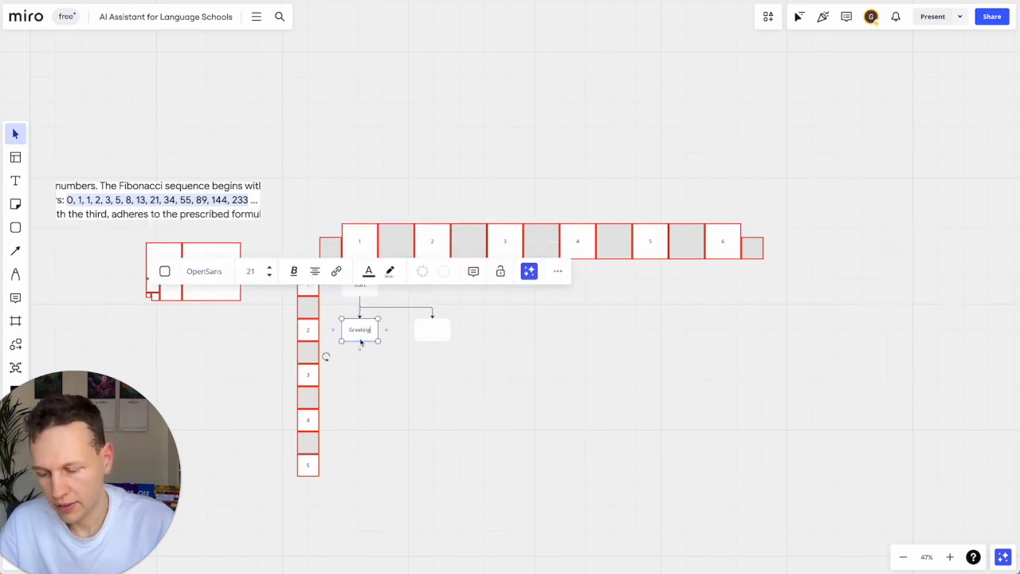
click(397, 374)
Copy the "Greeting" box to row 3 of column 1 and label the copy "Interest?"
click(373, 340)
key(ctrl+c)
key(ctrl+v)
drag(372, 345, 359, 375)
double_click(359, 374)
text(In)
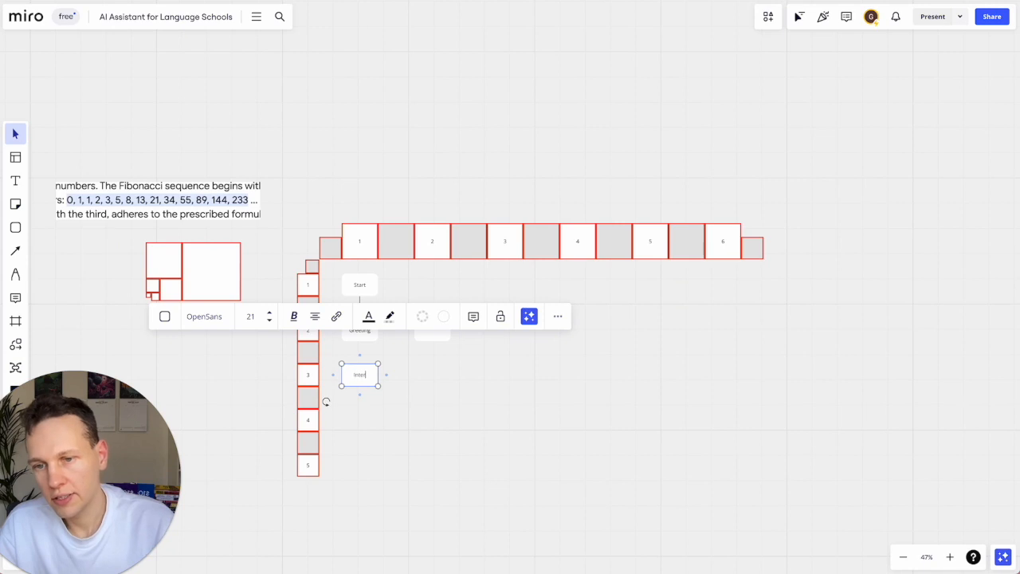
text(terest?)
click(403, 394)
Connect "Greeting" to "Interest?" with an arrow and delete the connector from "Start" to the empty box in column 2
scroll(403, 390, up, 5)
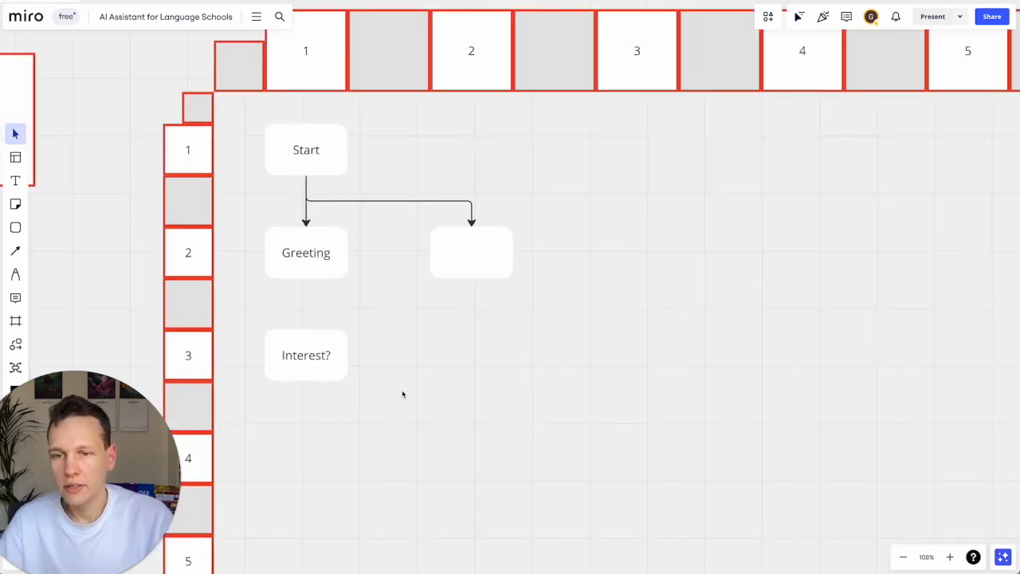
click(302, 276)
drag(306, 288, 308, 334)
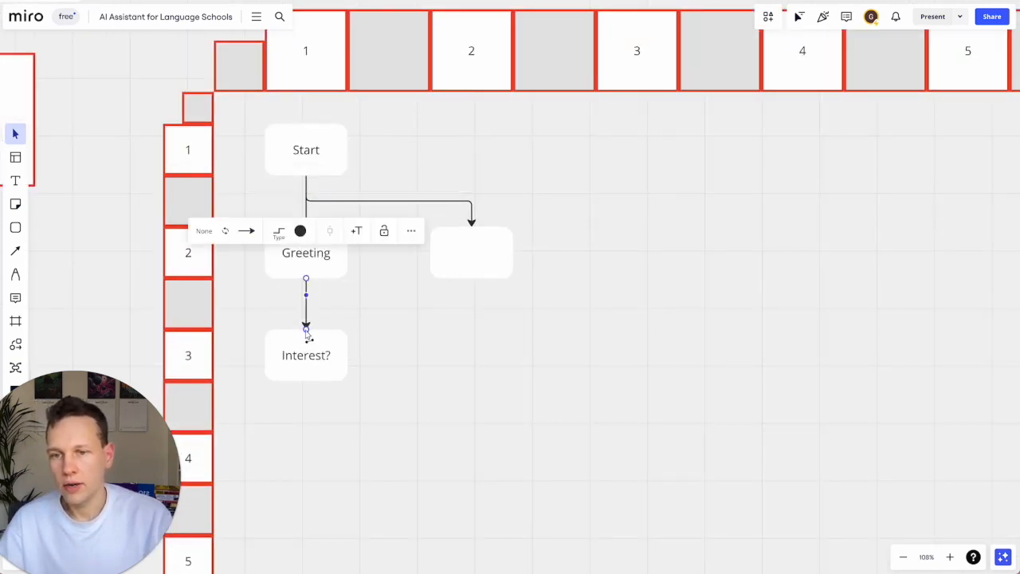
click(460, 203)
key(Delete)
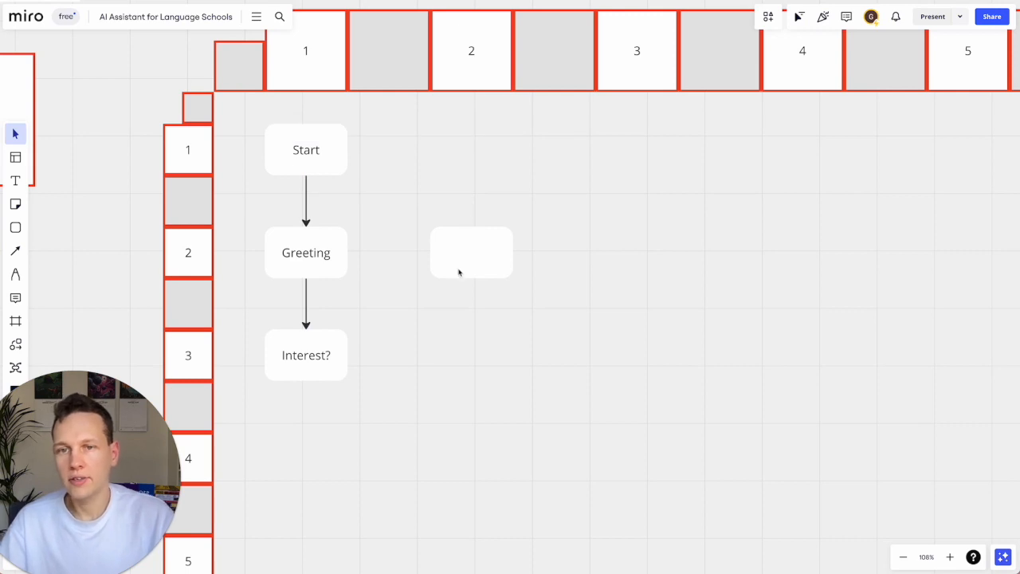
Copy the empty box in column 2 so that rows 1 and 3 of that column also hold one
click(459, 271)
drag(458, 272, 474, 357)
key(ctrl+d)
Connect the "Interest?" box with arrows to each of the three empty boxes in column 2
click(327, 352)
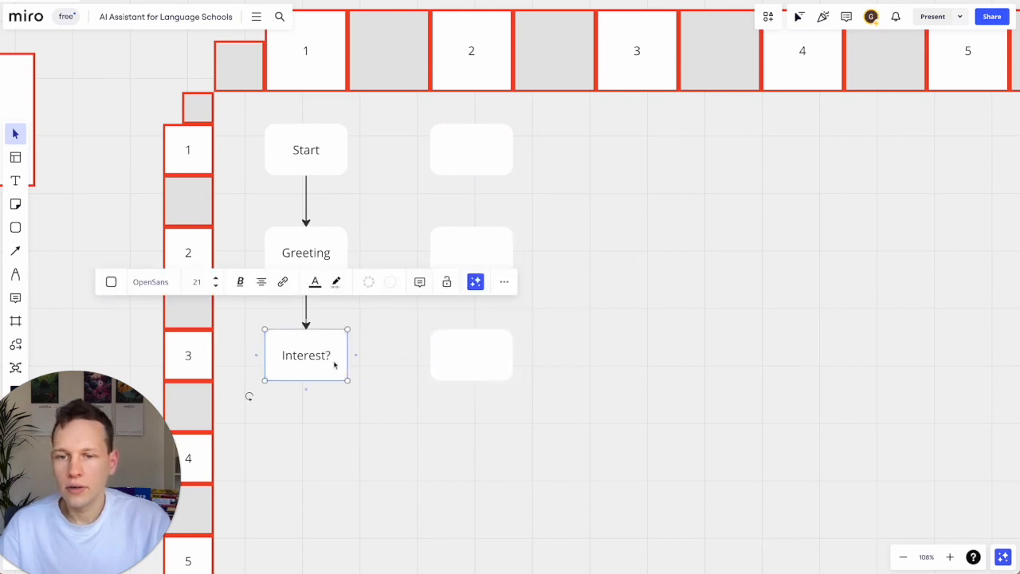
drag(357, 359, 430, 151)
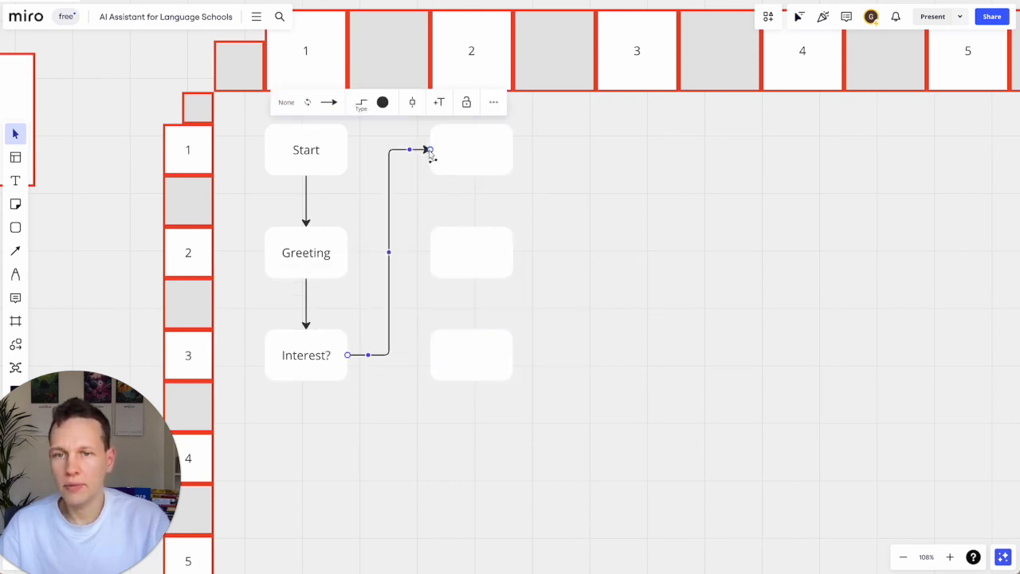
click(314, 358)
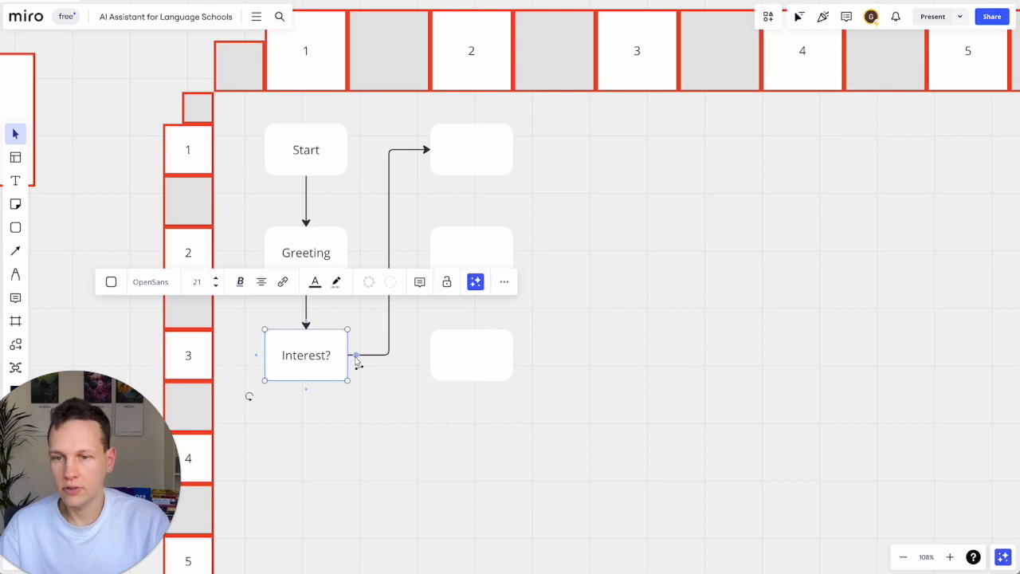
drag(355, 358, 430, 253)
click(369, 402)
click(329, 360)
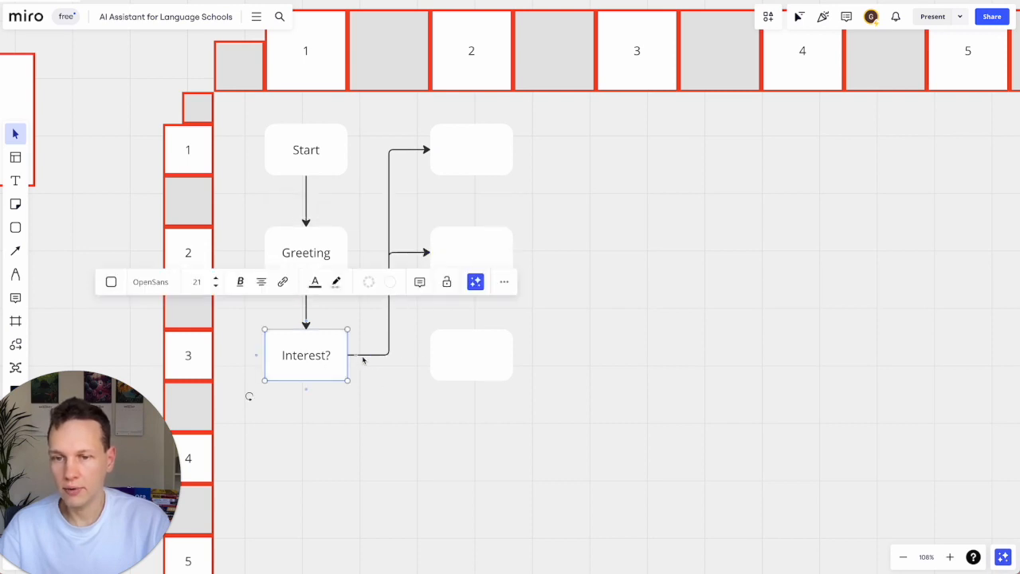
drag(360, 363, 431, 360)
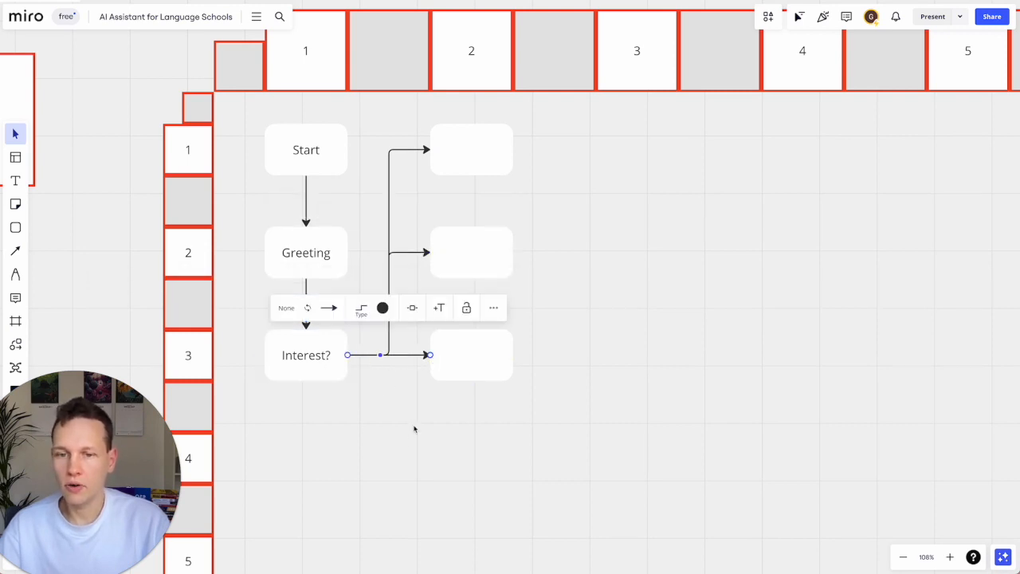
click(411, 442)
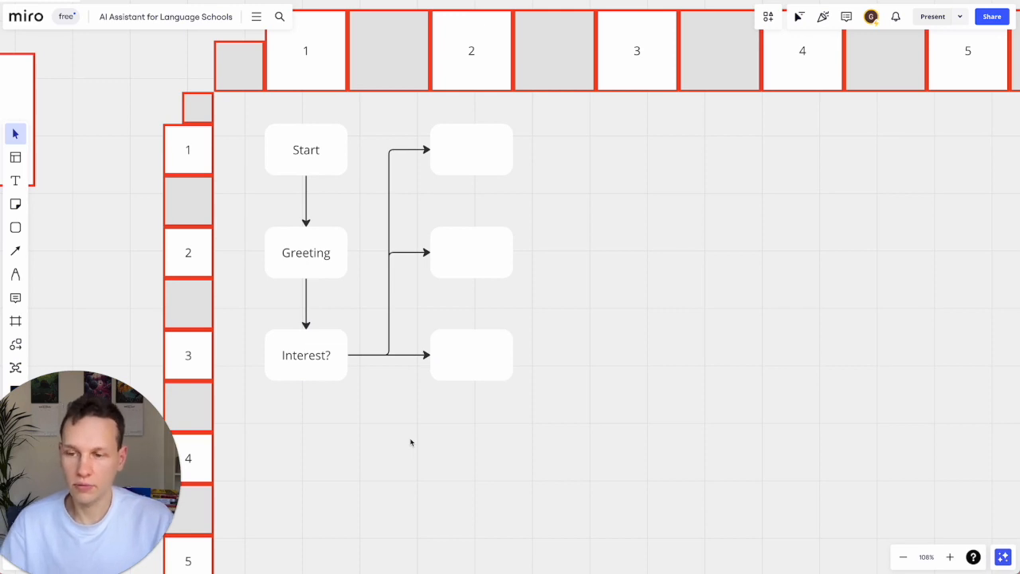
Label the row 1 box of column 2 "Group lessons"
click(467, 152)
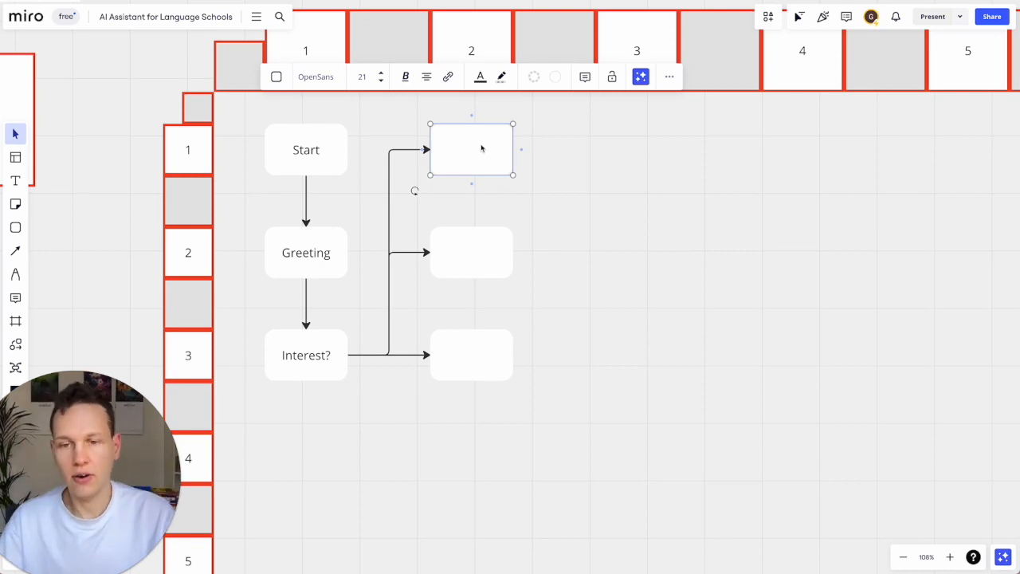
text(Greg)
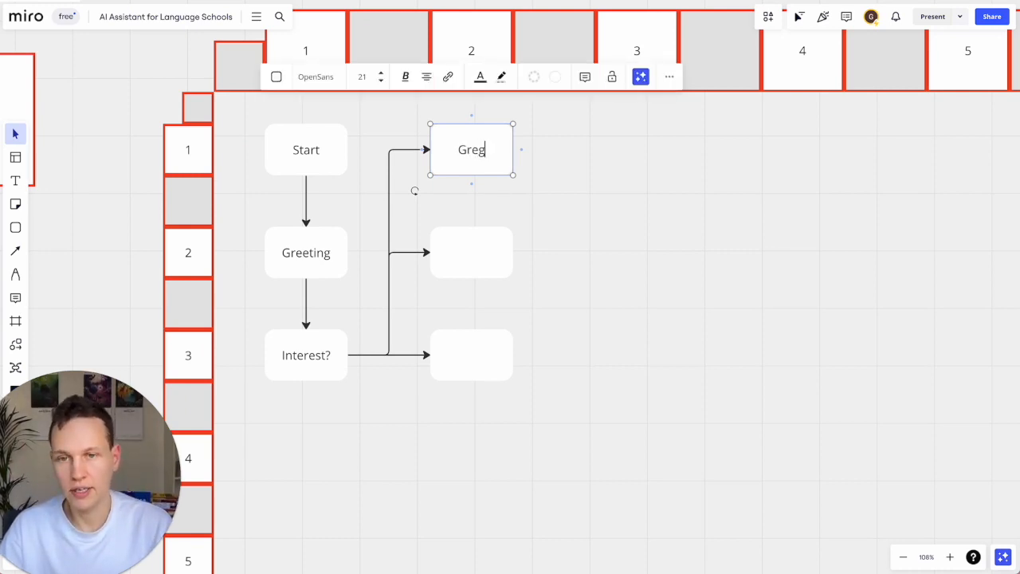
text(g)
key(BackSpace)
key(BackSpace)
key(BackSpace)
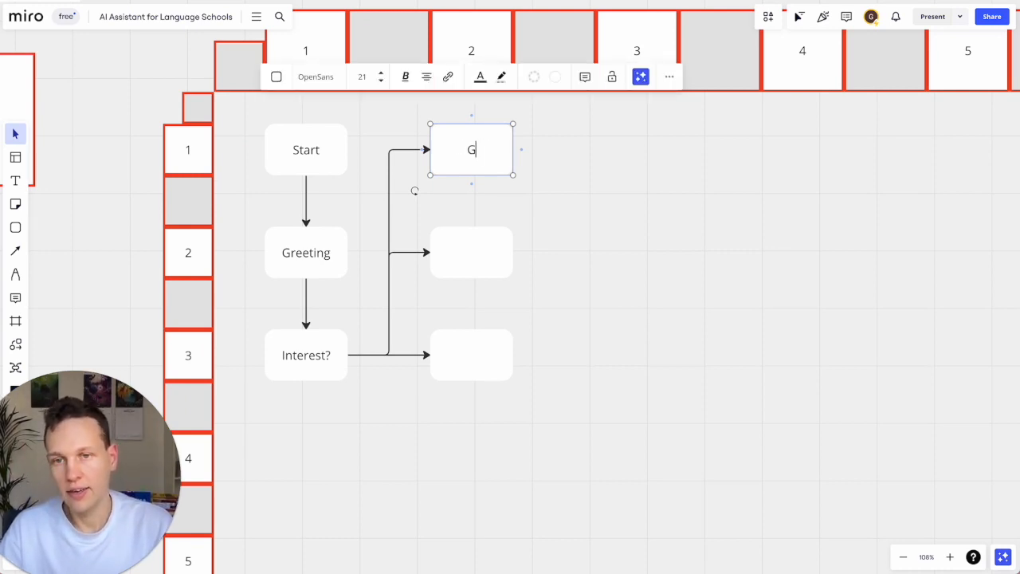
text(regorou La)
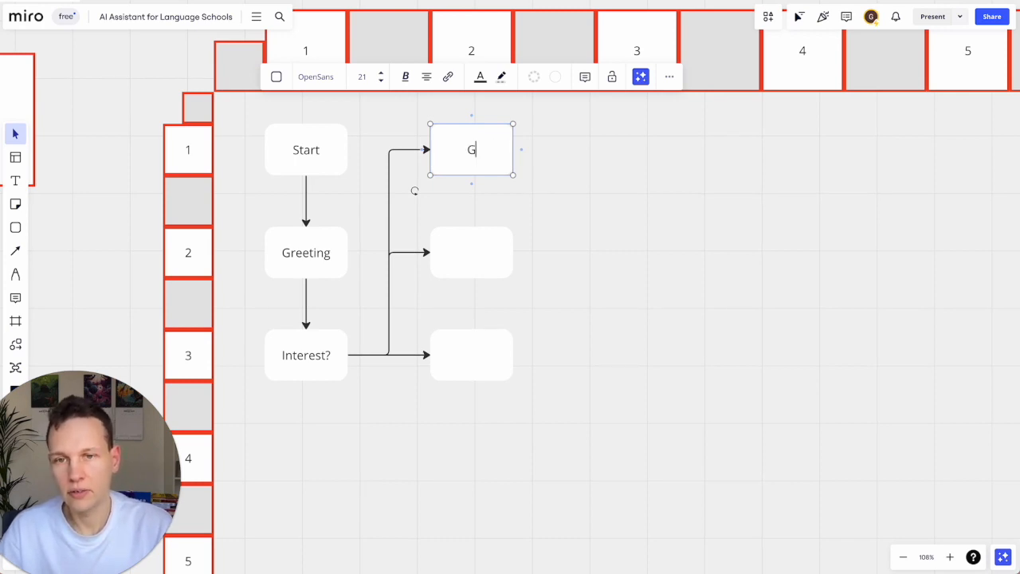
text(roup lessons)
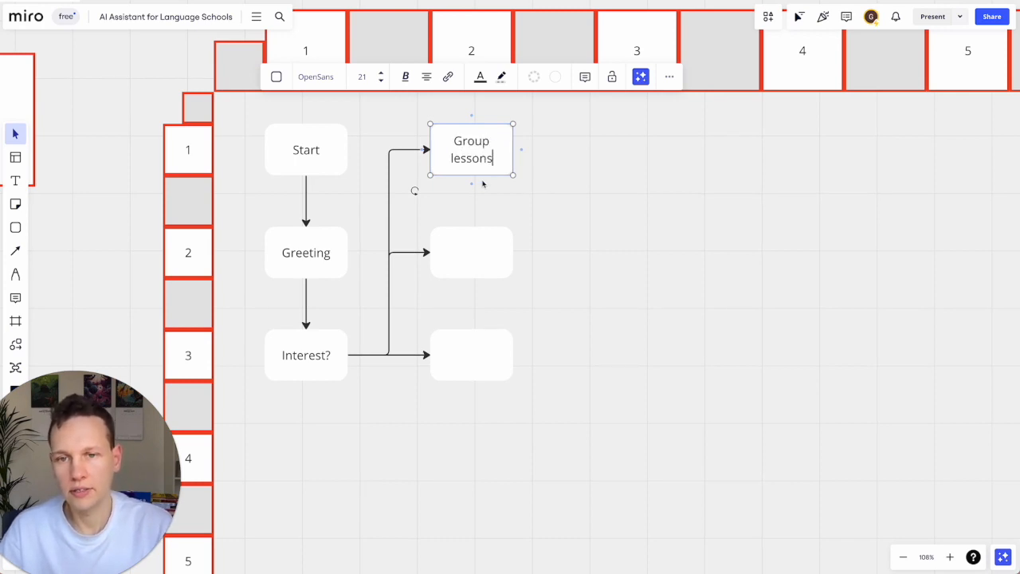
Label the row 2 box of column 2 "Private lessons" and the row 3 box "Other services"
click(487, 244)
click(487, 245)
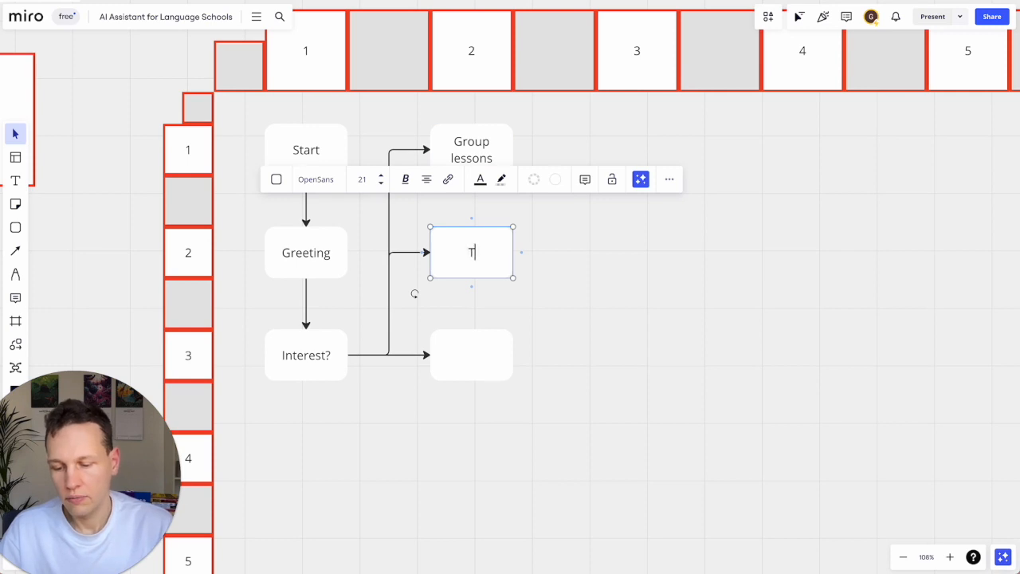
text(Private lessons)
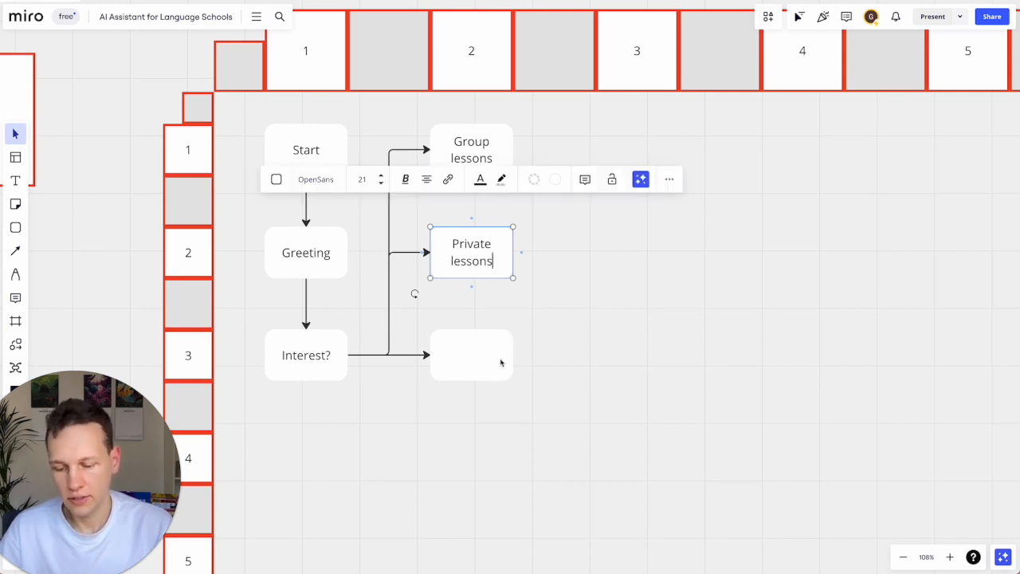
click(456, 362)
text(Other services)
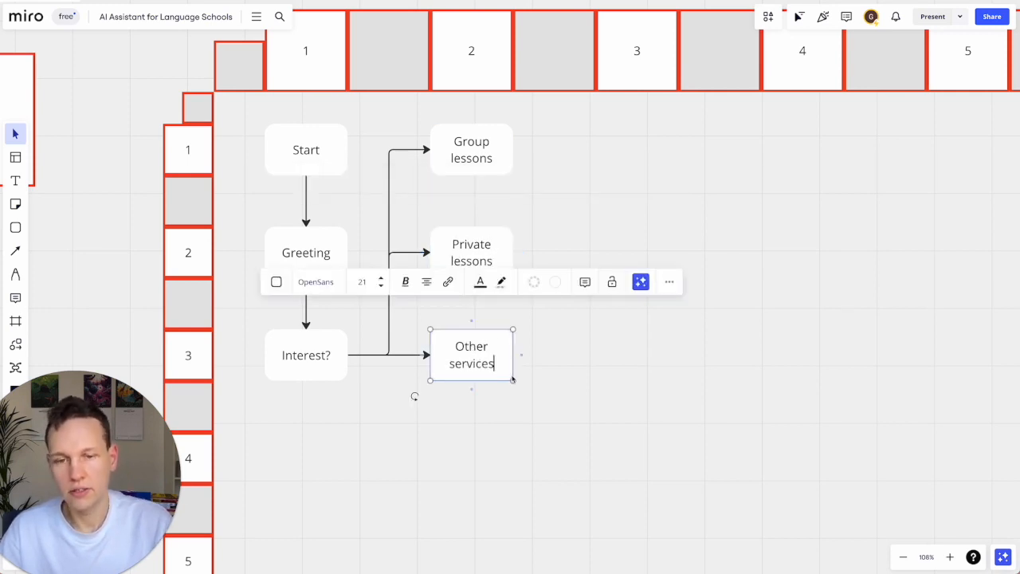
click(556, 409)
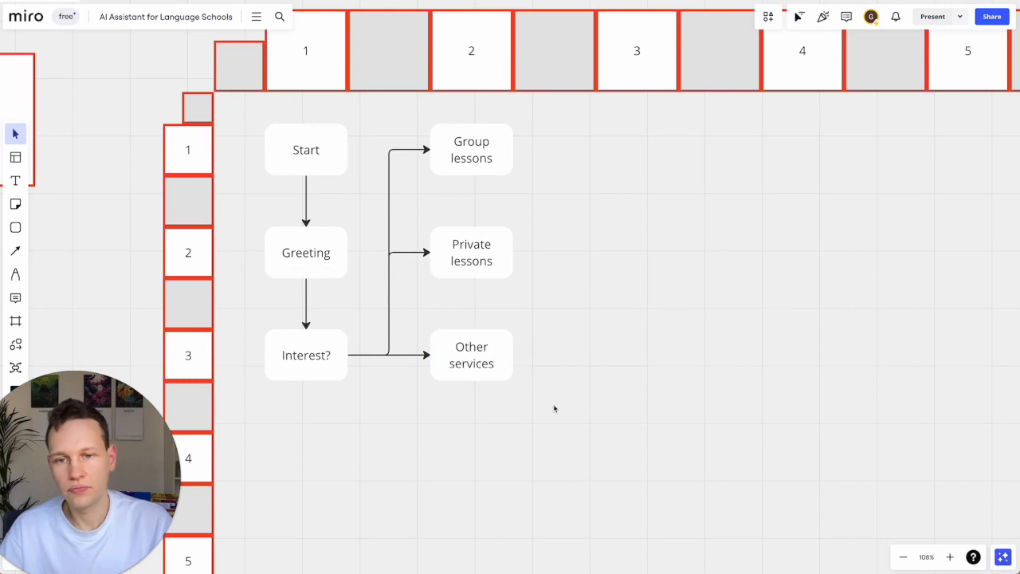
Copy the "Other services" box to row 1 of column 3 and connect all three column 2 boxes to it with arrows
drag(512, 363, 639, 164)
click(507, 378)
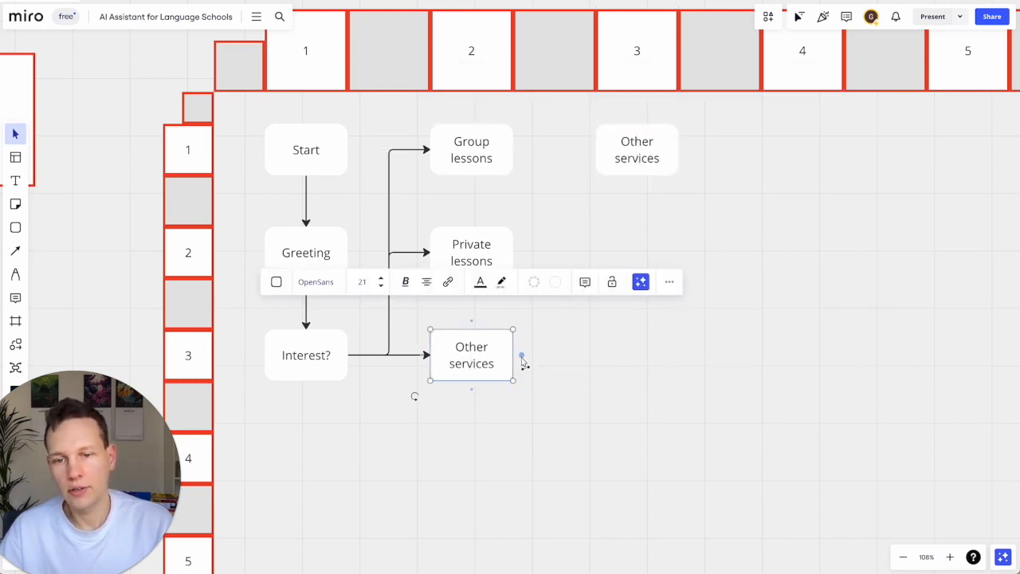
drag(521, 357, 602, 148)
click(496, 246)
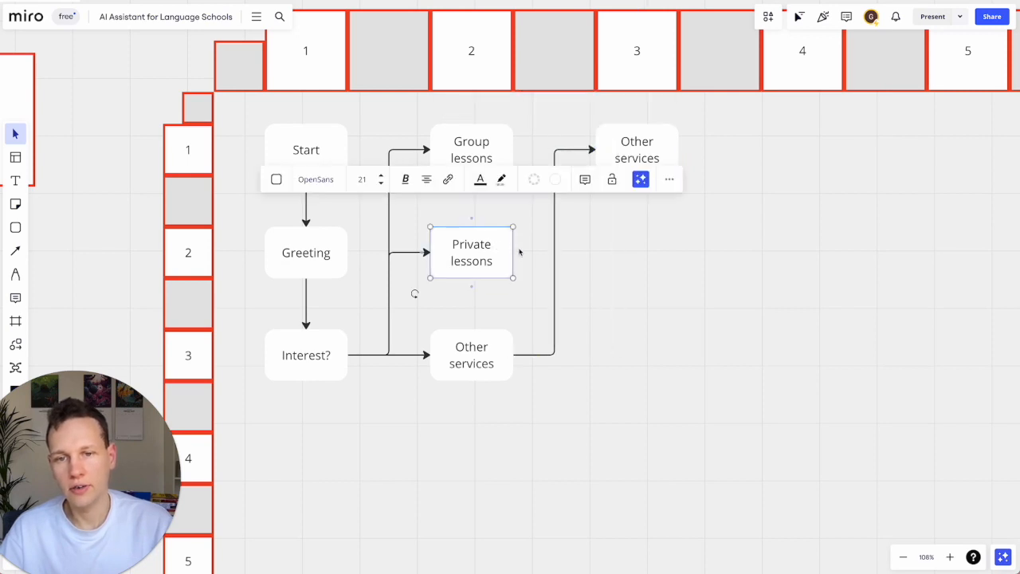
drag(518, 252, 596, 151)
click(502, 157)
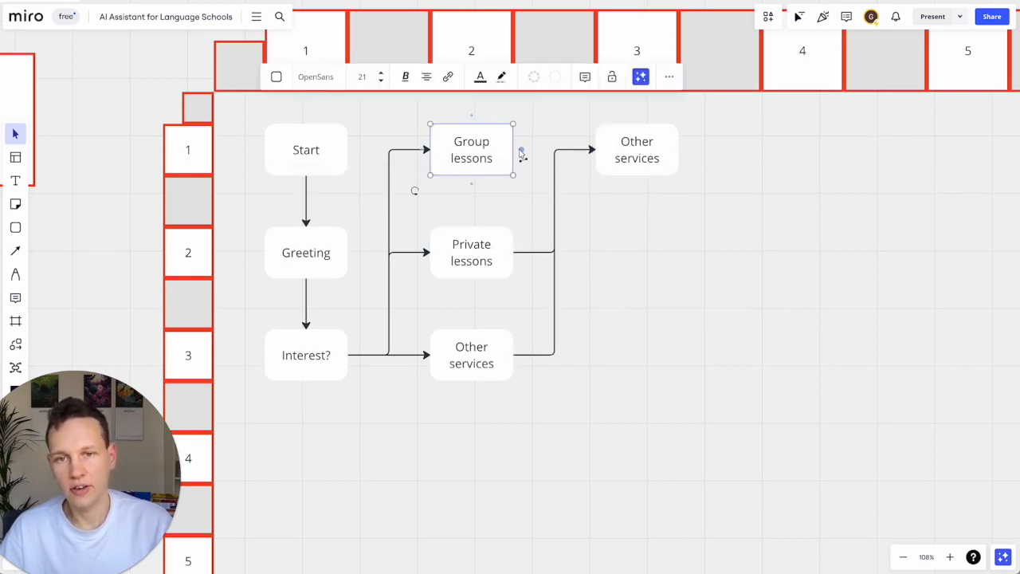
drag(521, 154, 599, 153)
Relabel the row 1 box of column 3 "Name?"
double_click(633, 148)
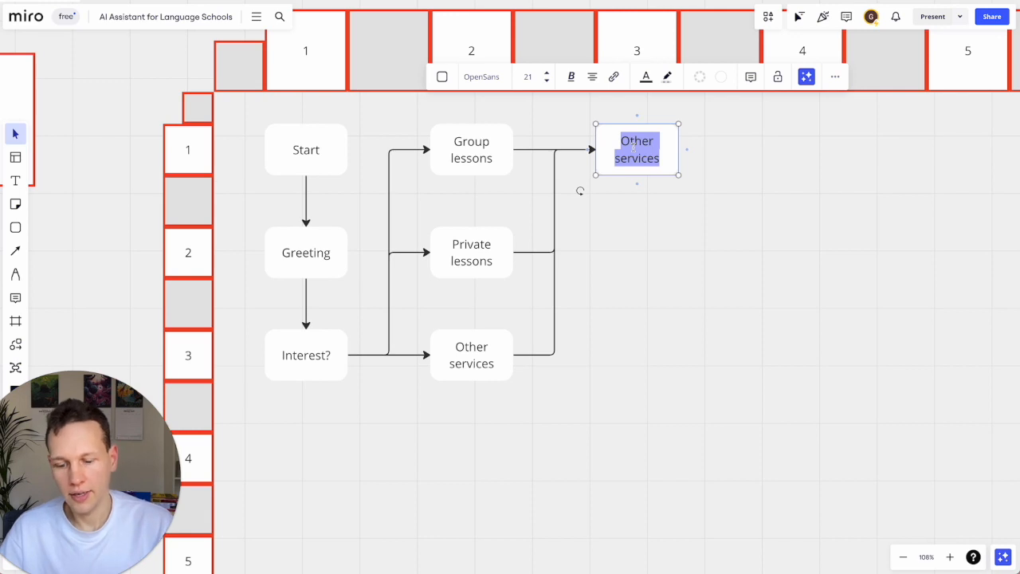
text(Name?)
click(658, 176)
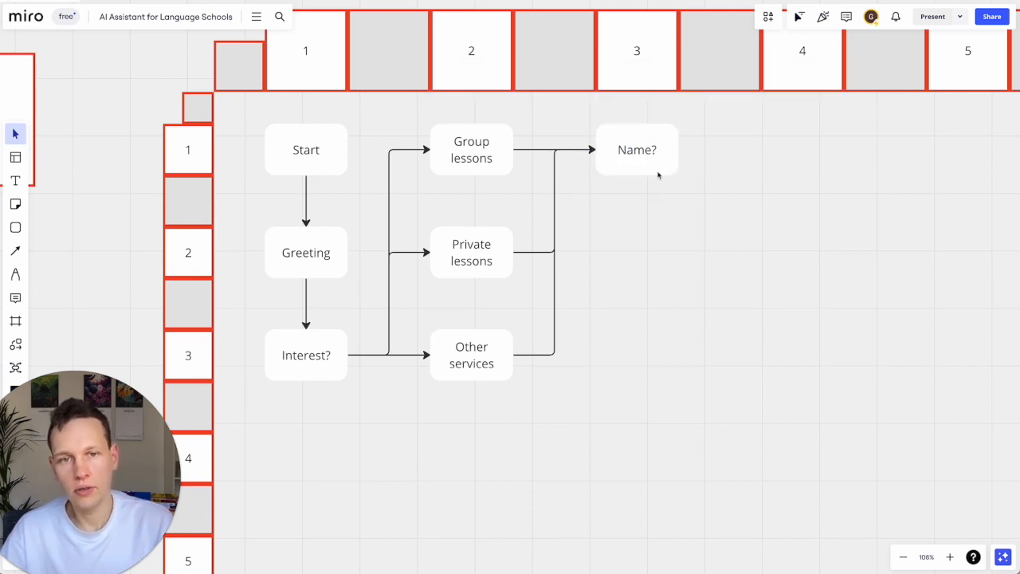
Copy the "Name?" box to row 2 of column 3 and label the copy "Type Name"
click(641, 152)
drag(641, 150, 640, 253)
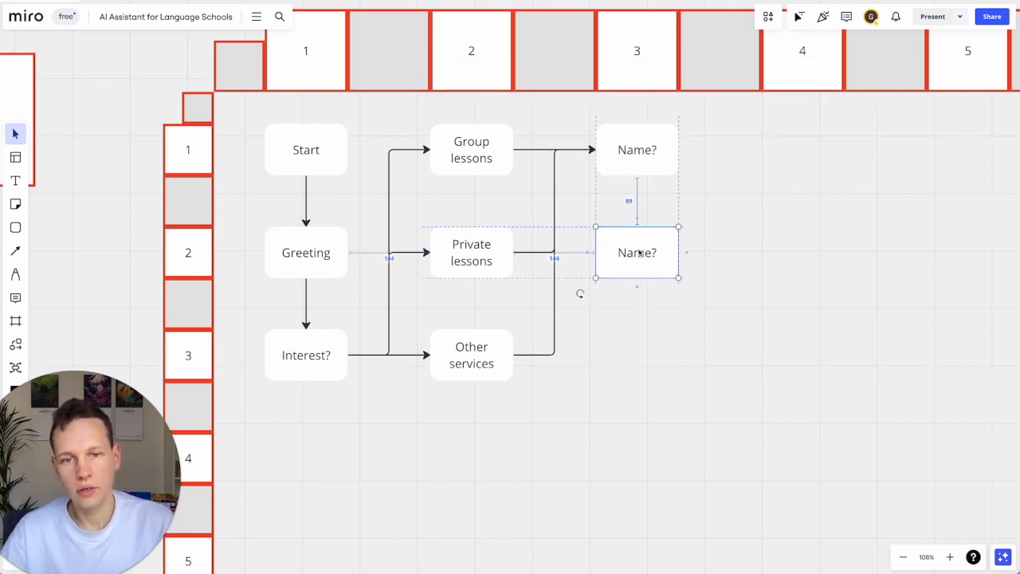
double_click(639, 252)
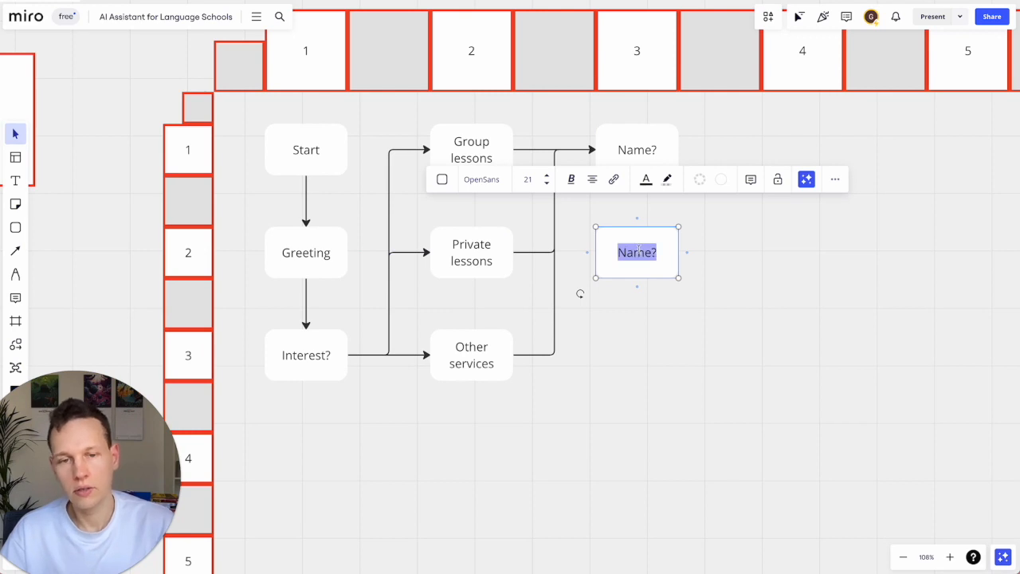
text(Type fo)
key(ctrl+a)
text(Ty)
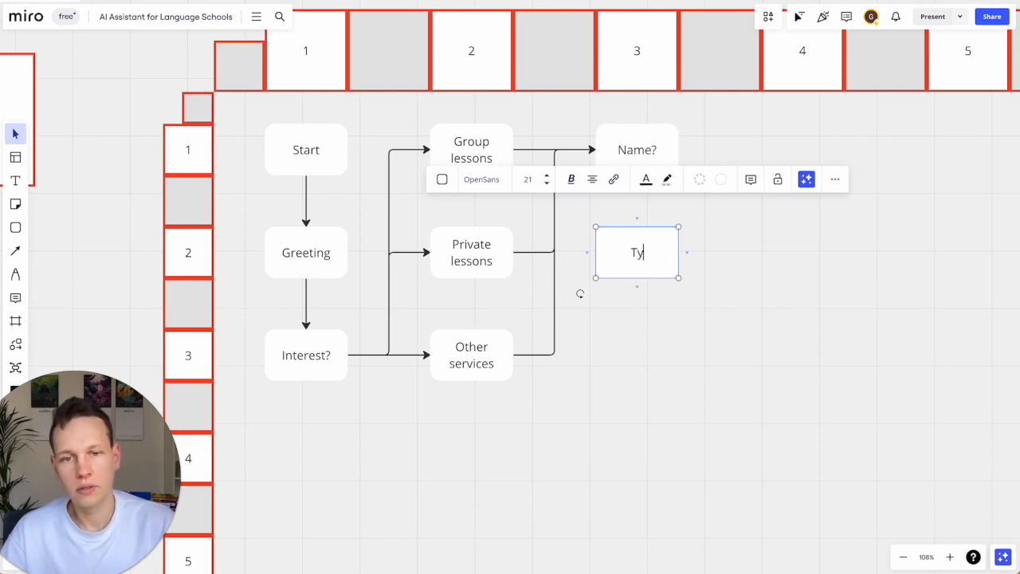
text(pe Name)
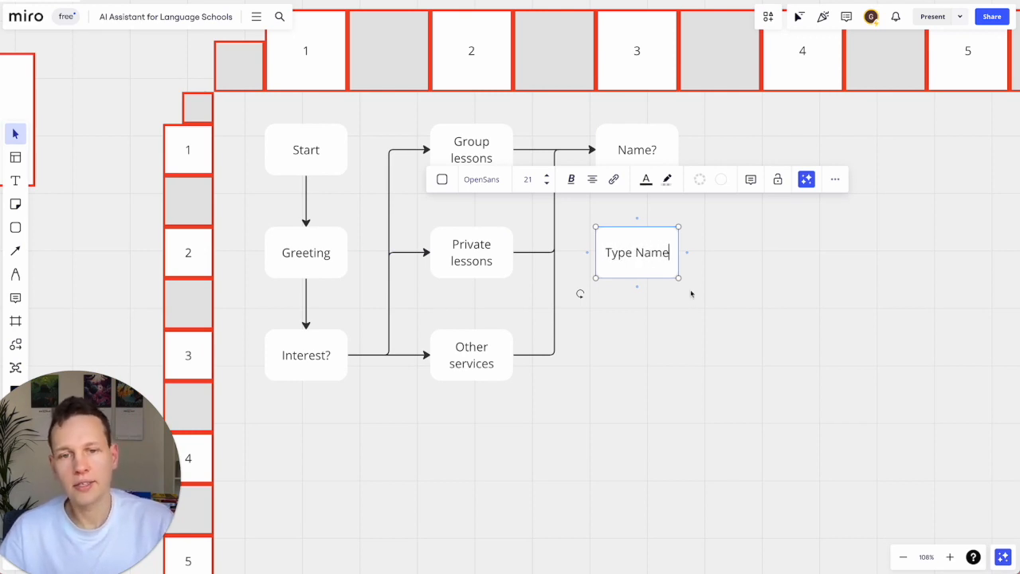
click(688, 307)
Connect the "Name?" box to the "Type Name" box below it with an arrow
scroll(688, 308, right, 2)
click(574, 276)
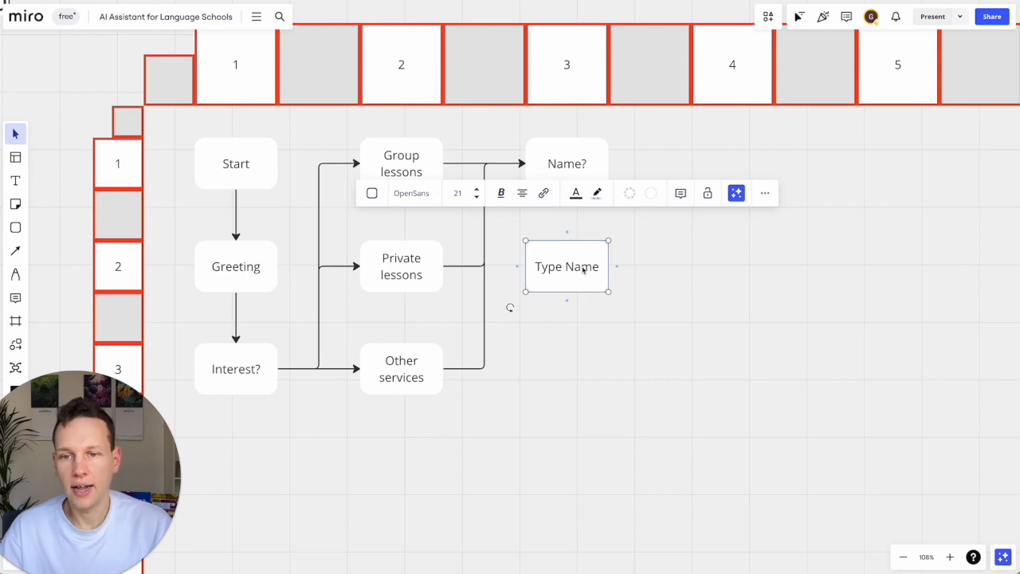
click(568, 160)
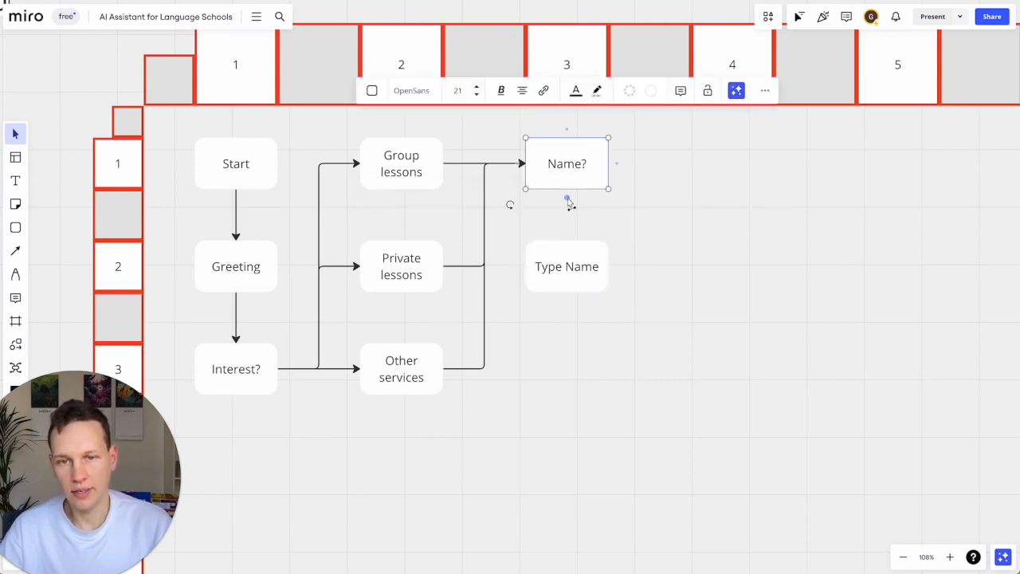
drag(567, 198, 570, 249)
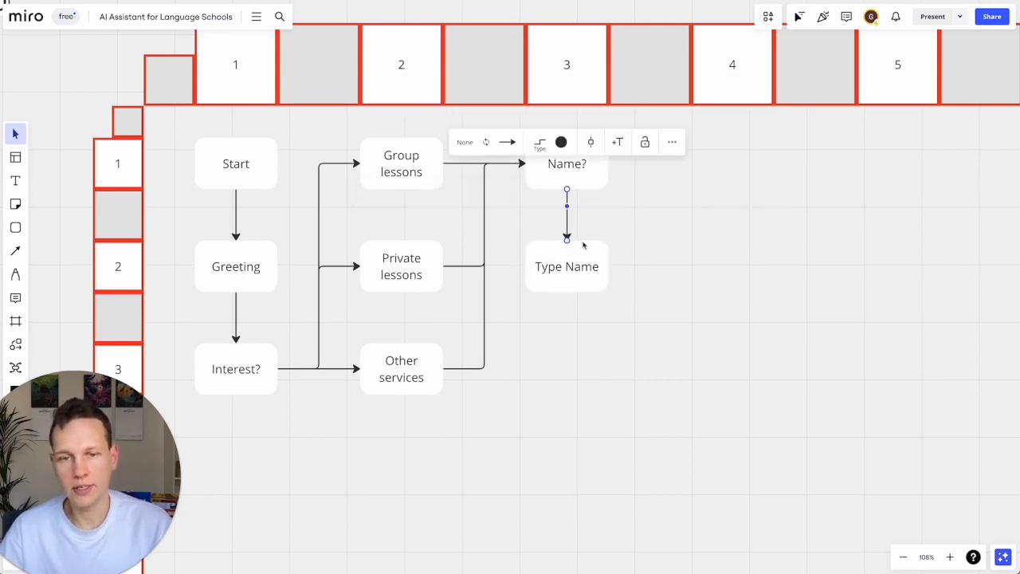
click(649, 256)
Copy the "Type Name" box to row 1 of column 4 and label the copy "Email?"
scroll(649, 257, right, 1)
click(521, 302)
key(ctrl+c)
key(ctrl+v)
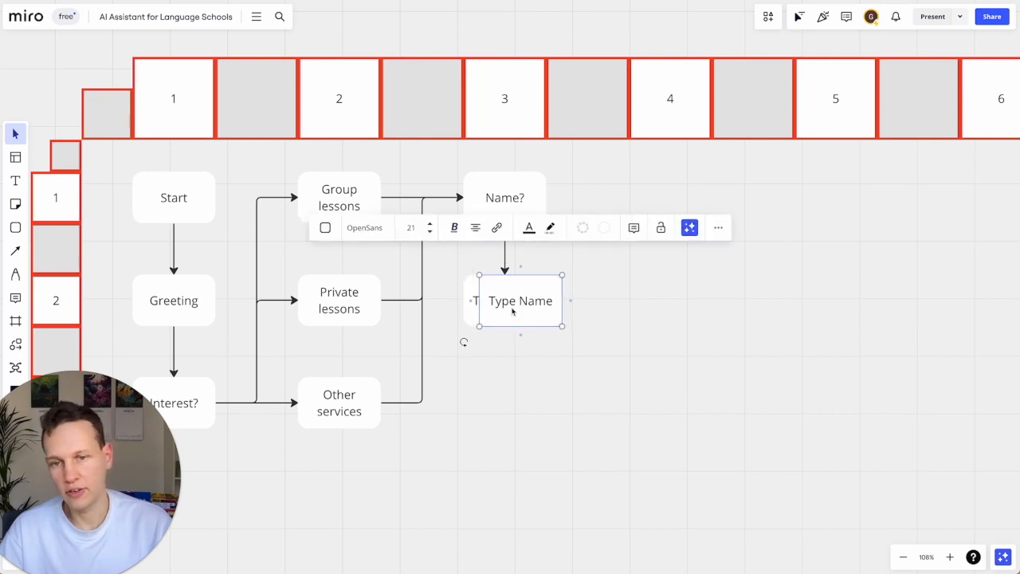
drag(512, 312, 661, 213)
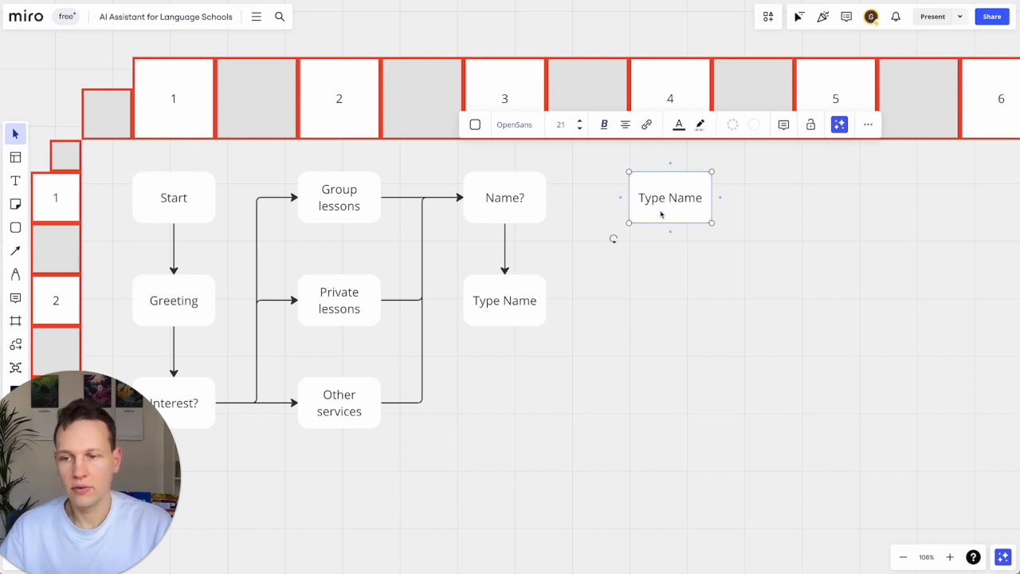
click(661, 199)
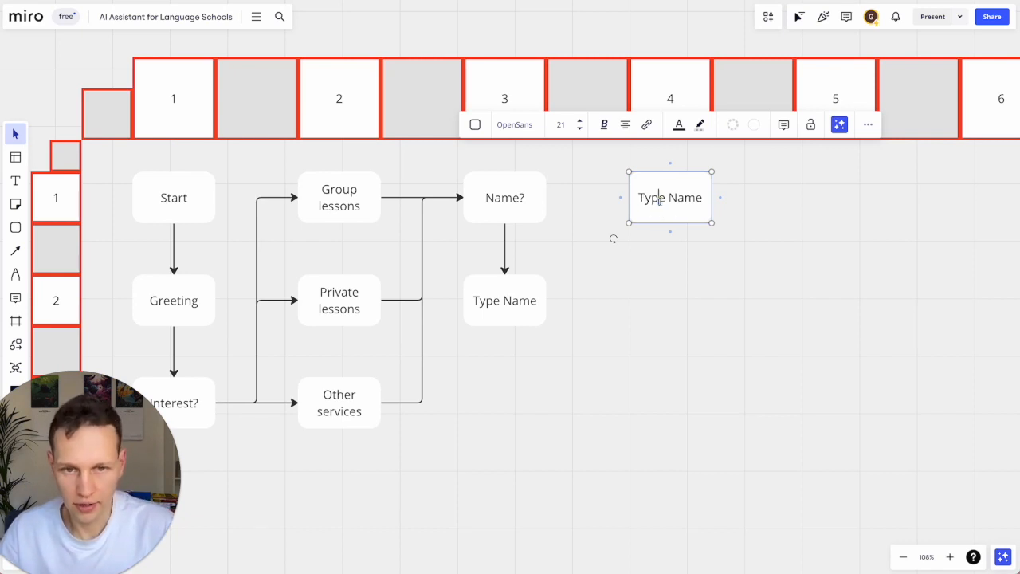
key(ctrl+a)
text(Em)
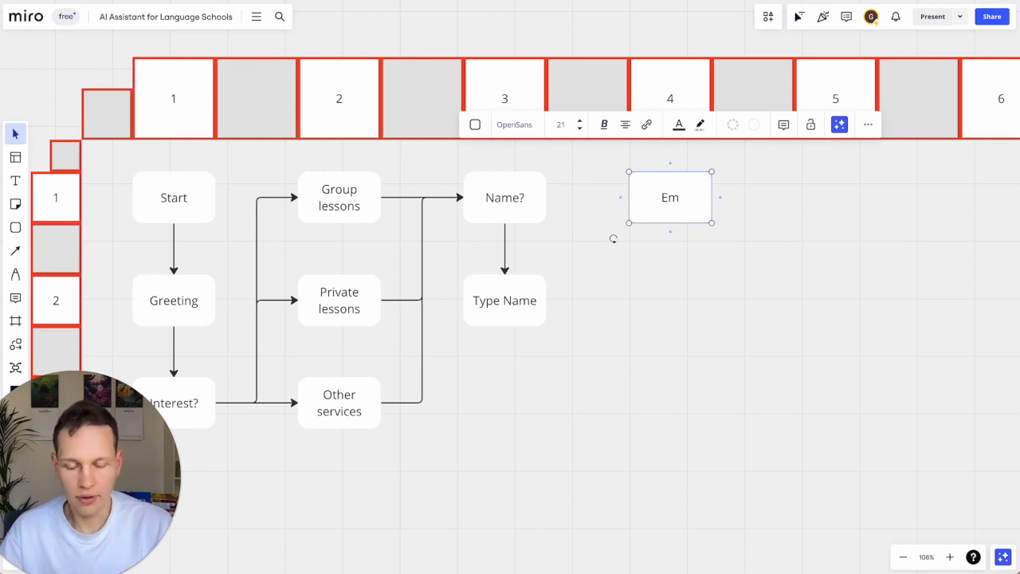
text(ail?)
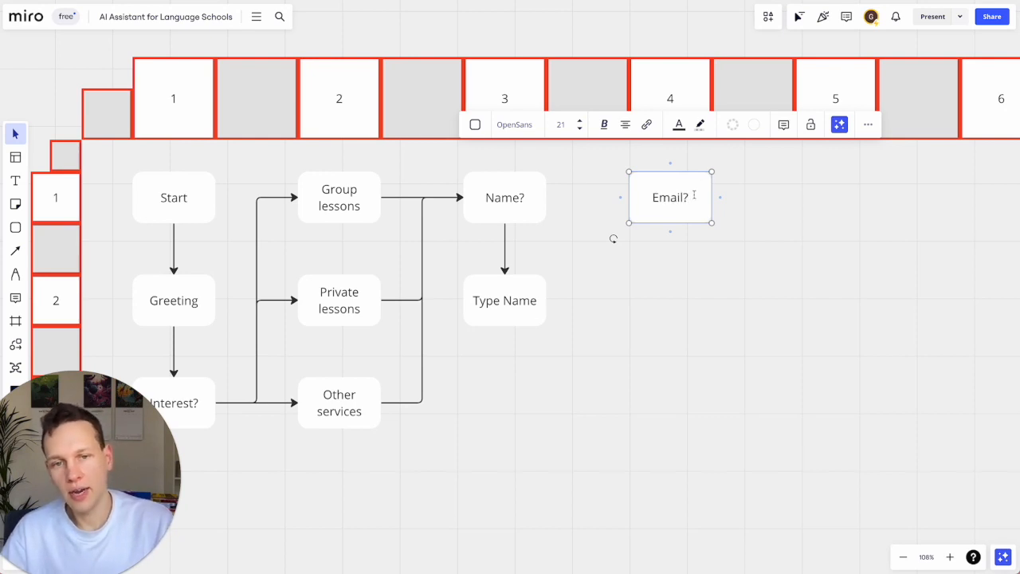
Copy the "Email?" box to row 2 of column 4 and connect "Type Name" to the row 1 "Email?" box with an arrow
click(668, 309)
drag(682, 210, 667, 226)
click(534, 310)
drag(557, 301, 673, 301)
click(680, 215)
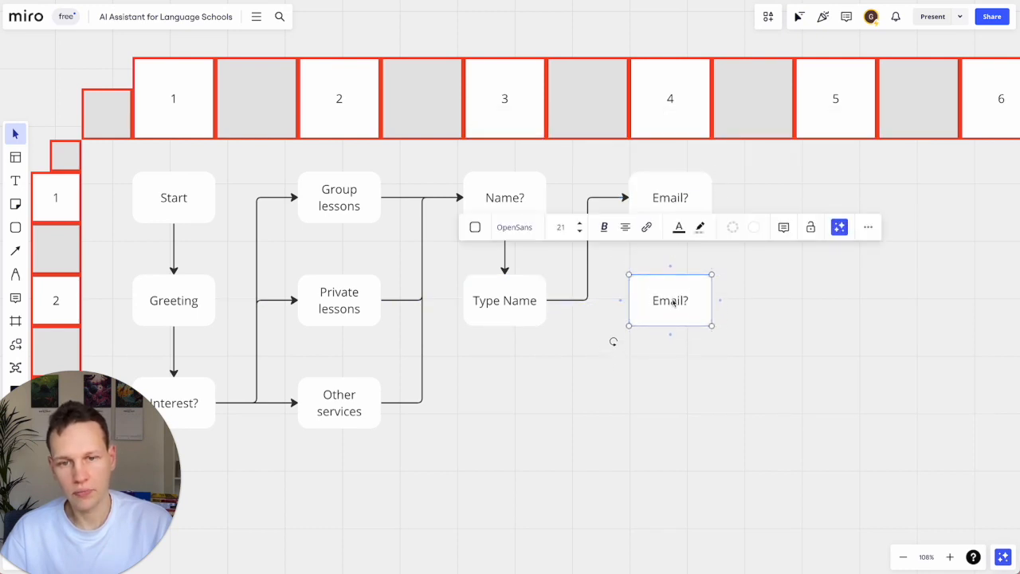
Relabel the row 2 box of column 4 "Type Email"
double_click(673, 301)
text(Type Email)
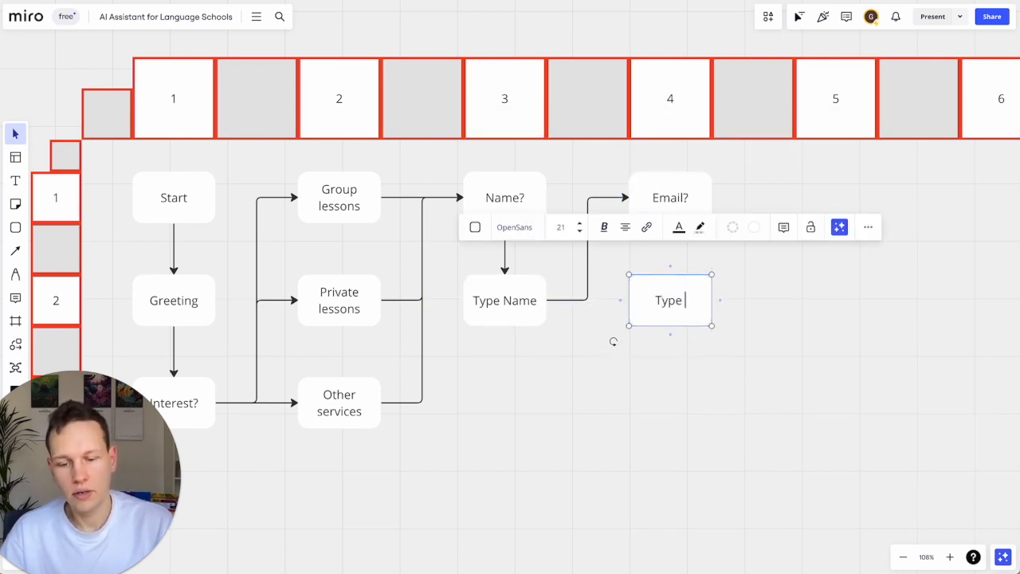
click(653, 345)
Copy the "Type Email" box to row 3 of column 4 and label the copy "Email correct?"
click(683, 316)
key(ctrl+c)
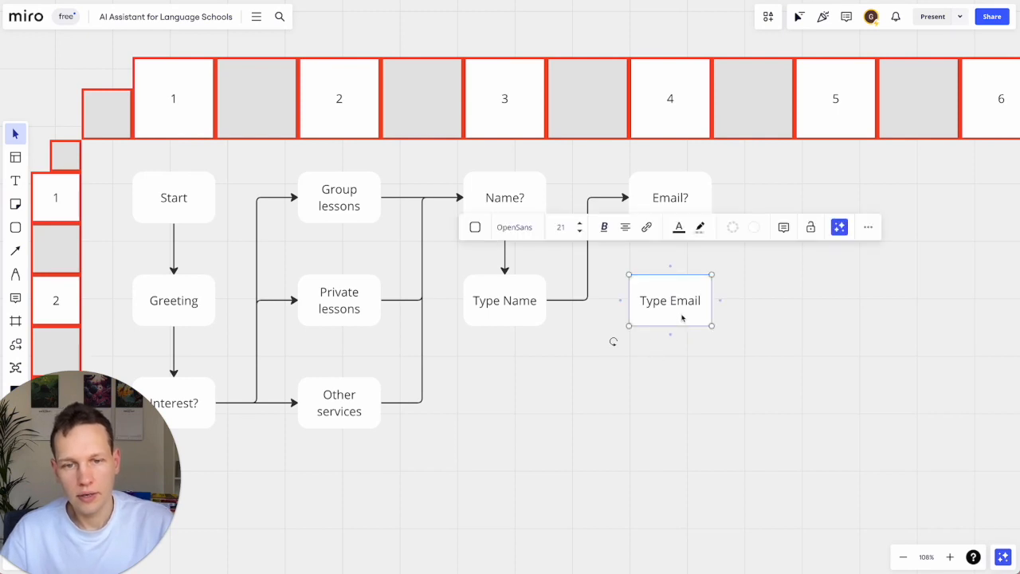
key(ctrl+v)
drag(682, 318, 674, 399)
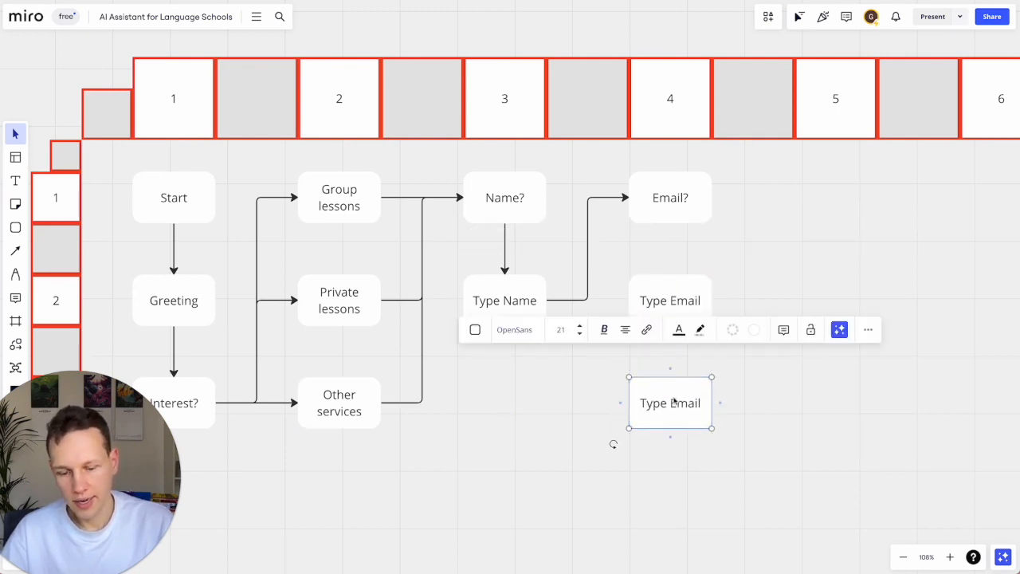
triple_click(674, 399)
text(Email cor)
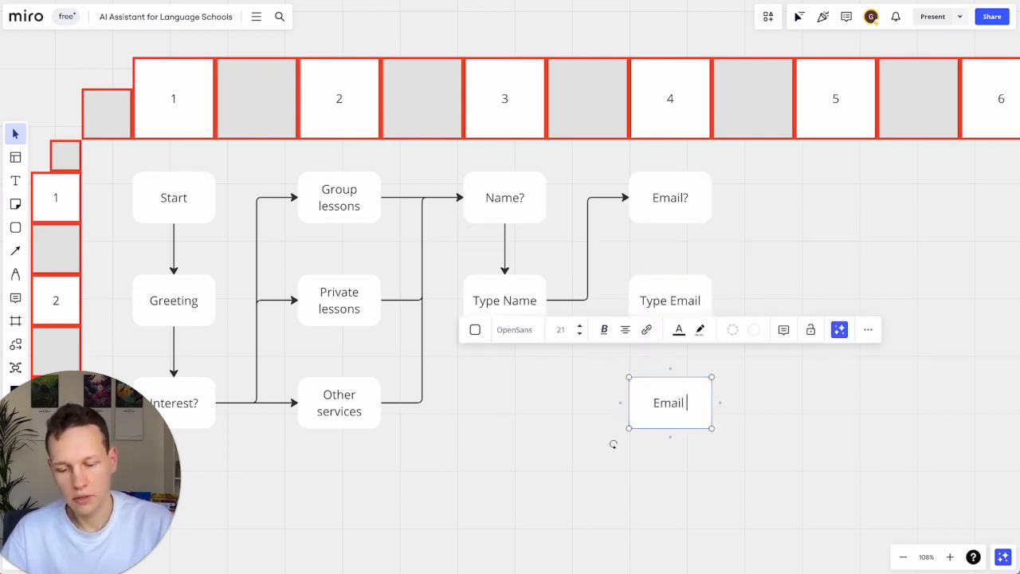
text(rect?)
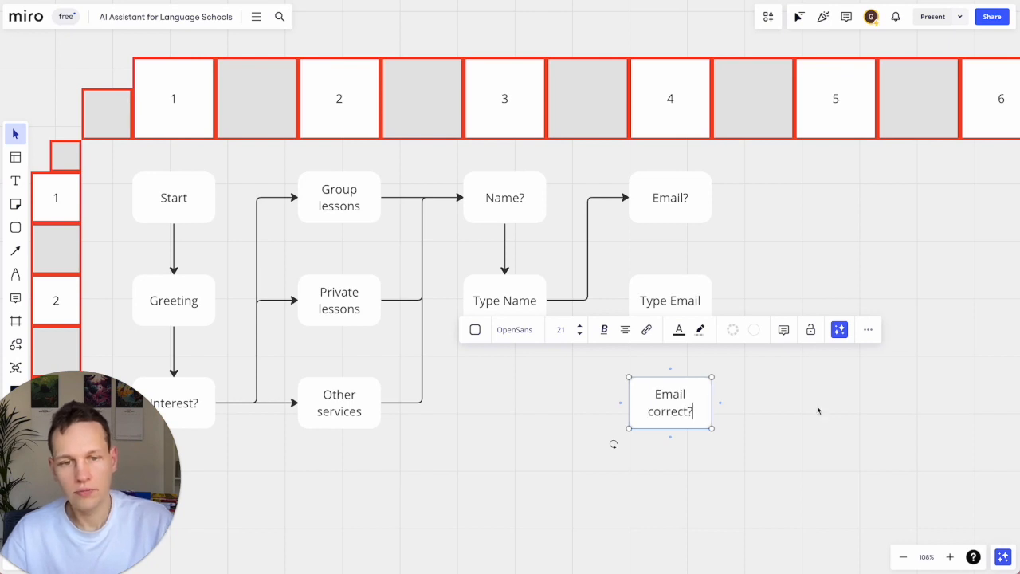
click(817, 416)
Connect "Email?" to "Type Email" and "Type Email" to "Email correct?" with downward arrows
scroll(817, 421, right, 5)
click(527, 232)
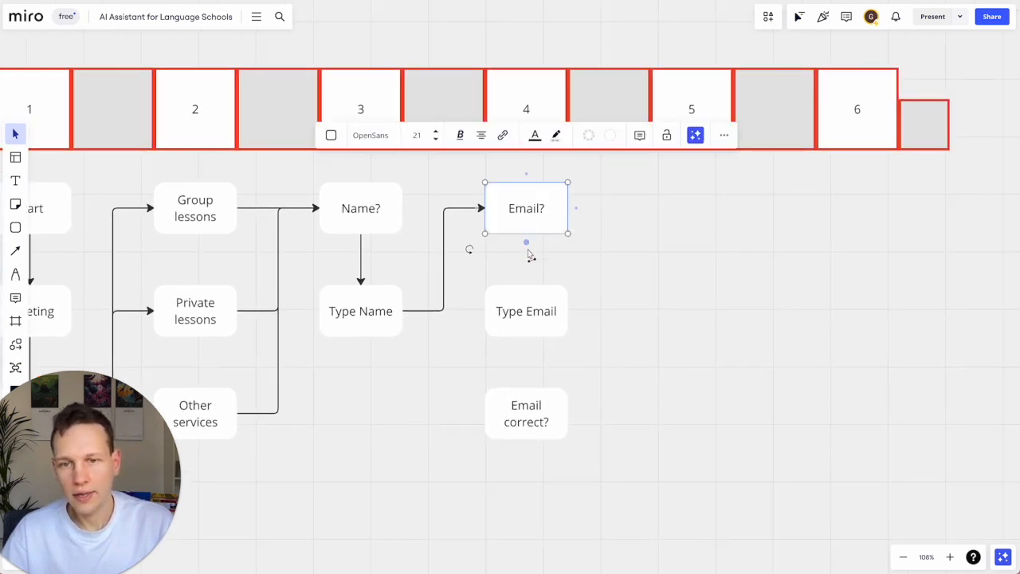
drag(527, 243, 520, 329)
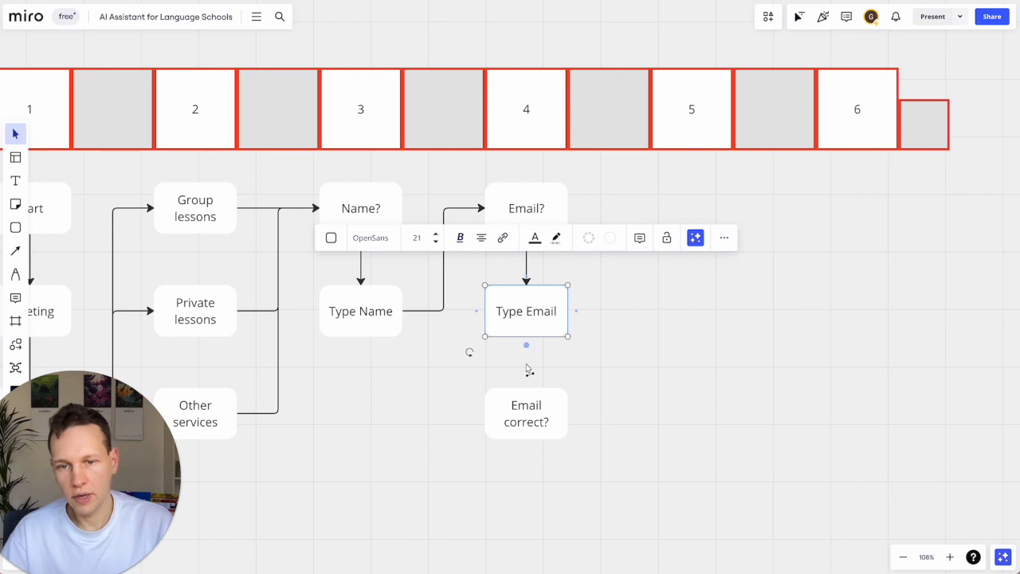
drag(525, 344, 701, 331)
Copy the "Email correct?" box to row 2 of column 5 and label the copy "No"
click(530, 407)
double_click(695, 318)
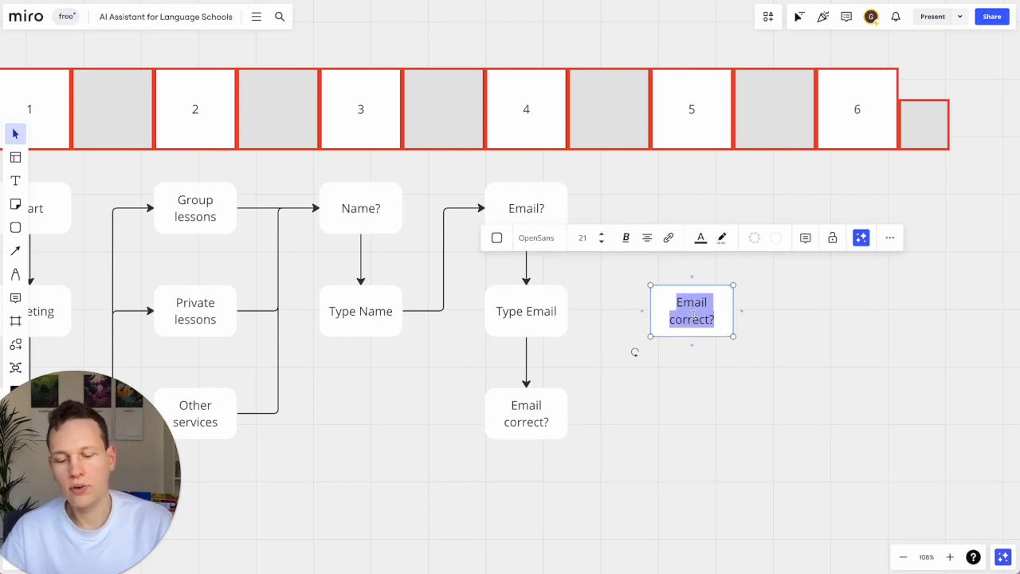
text(No)
Try adding an automatically connected box below the "No" box, and remove it together with its arrow
click(691, 345)
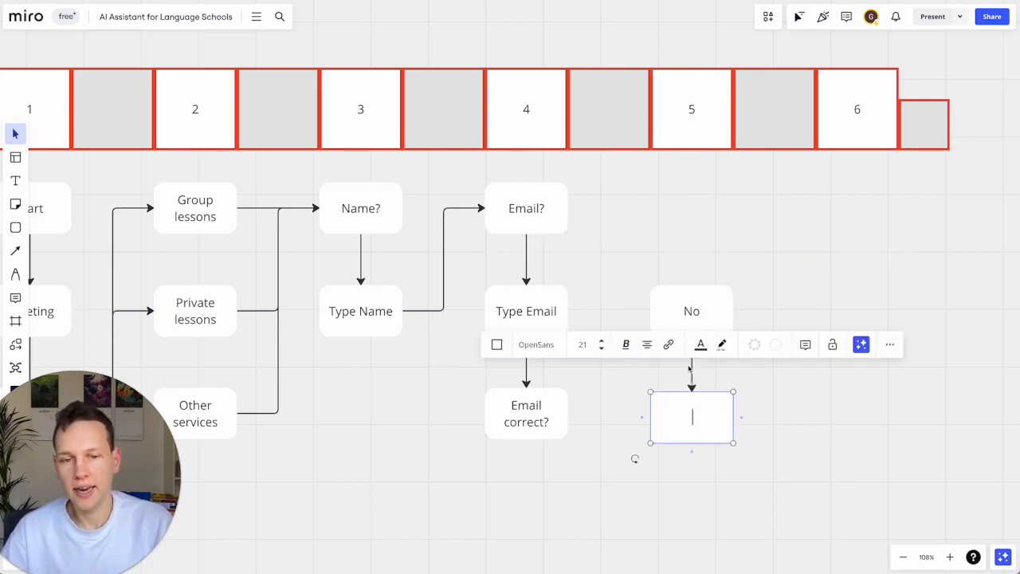
click(693, 373)
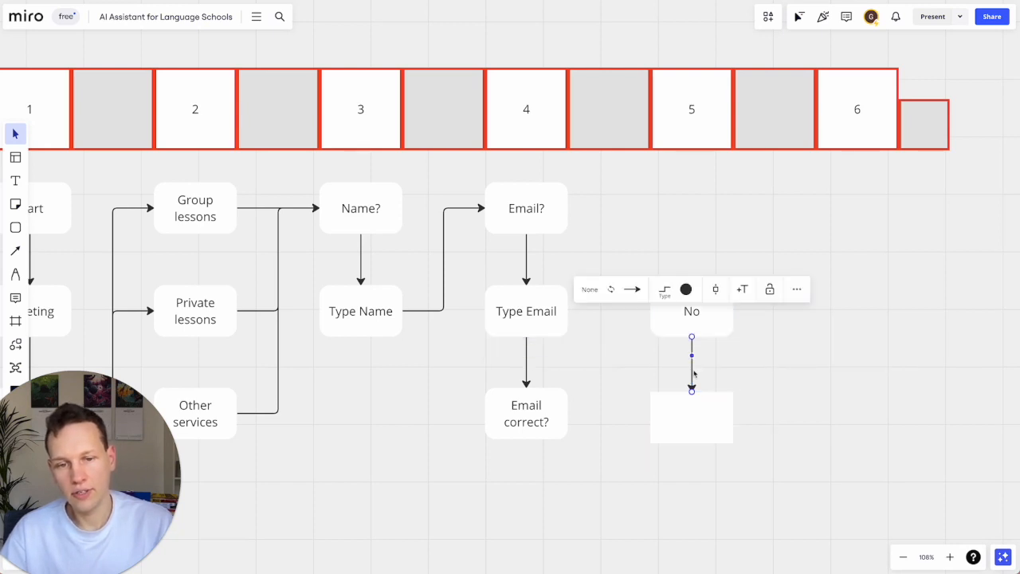
click(694, 403)
key(Delete)
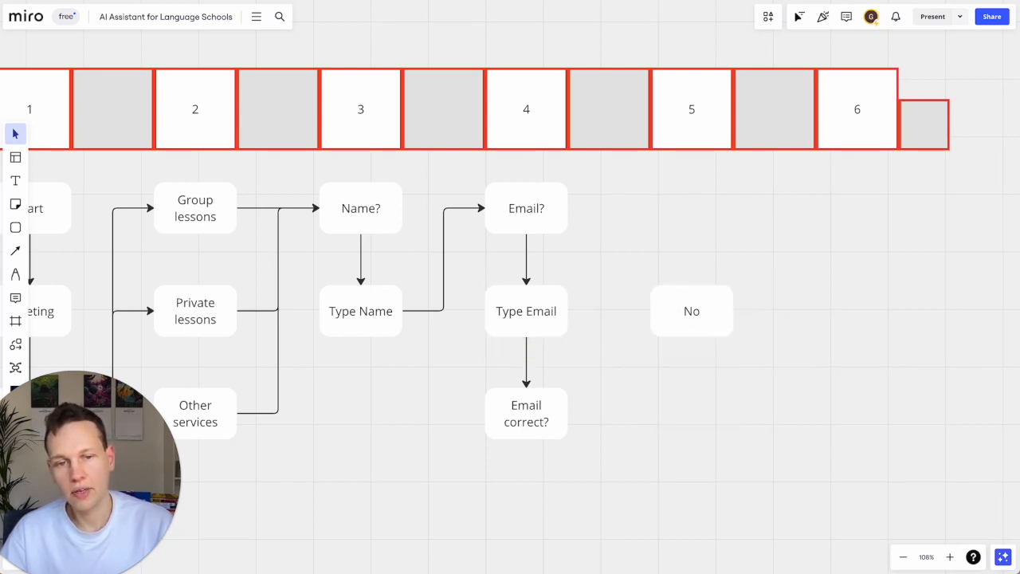
Try copying the "No" box to row 3 of column 5, and undo the copy
click(696, 311)
drag(696, 311, 697, 426)
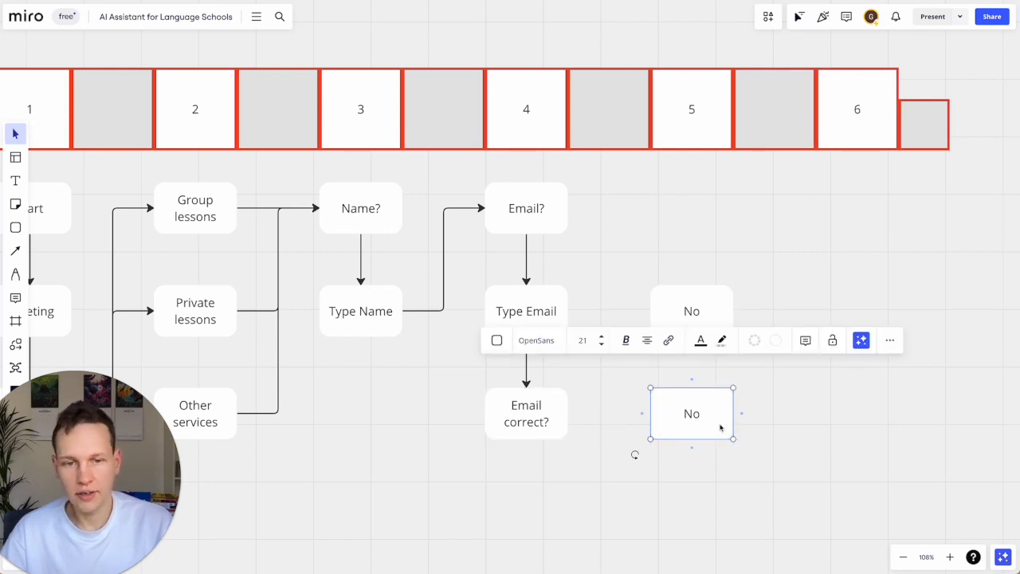
key(ctrl+z)
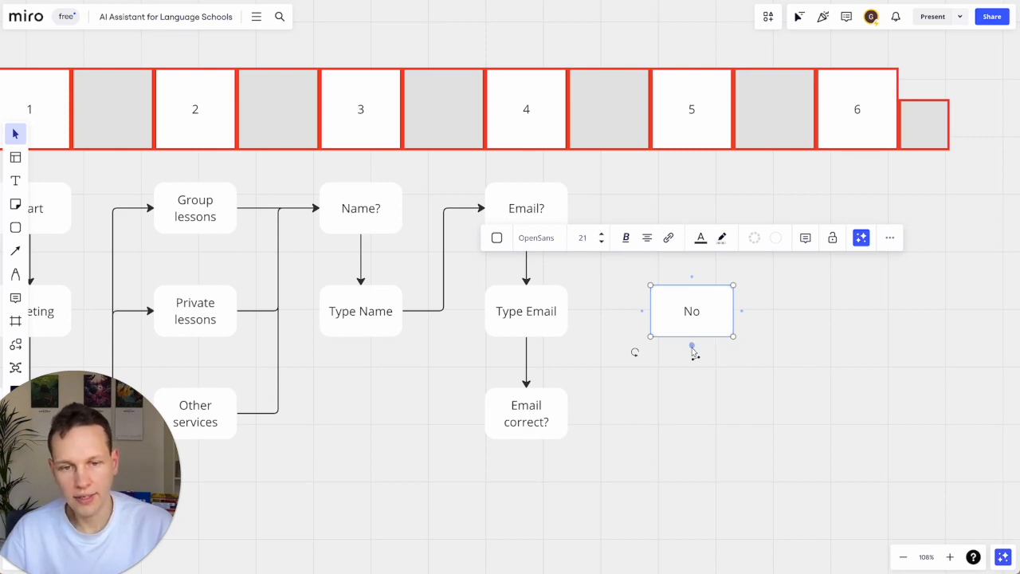
Generate a connected box below "No" again, examine its shape and alignment up close against "Email correct?", and delete it
click(692, 349)
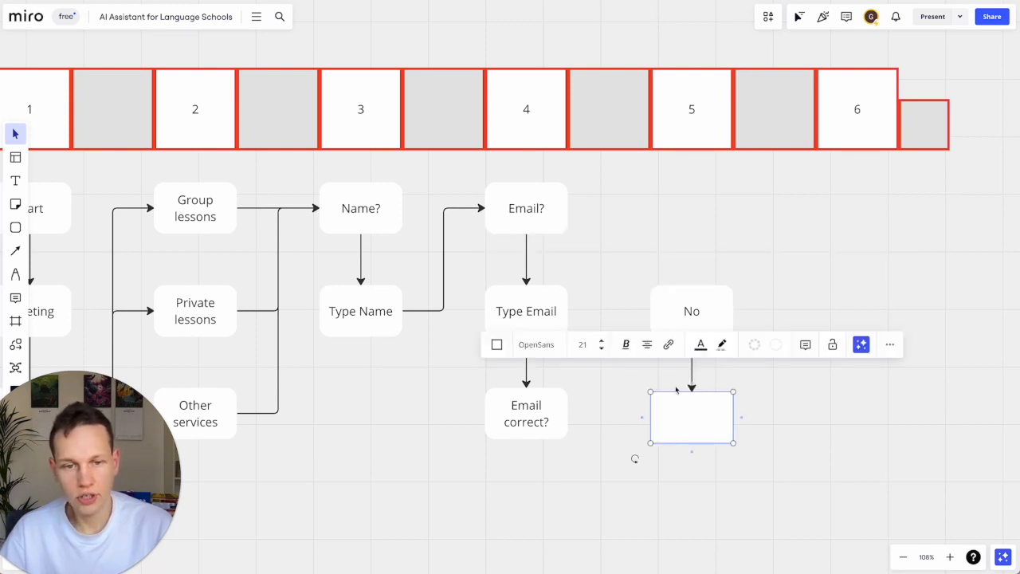
click(673, 472)
drag(635, 381, 765, 471)
scroll(765, 471, up, 5)
click(554, 307)
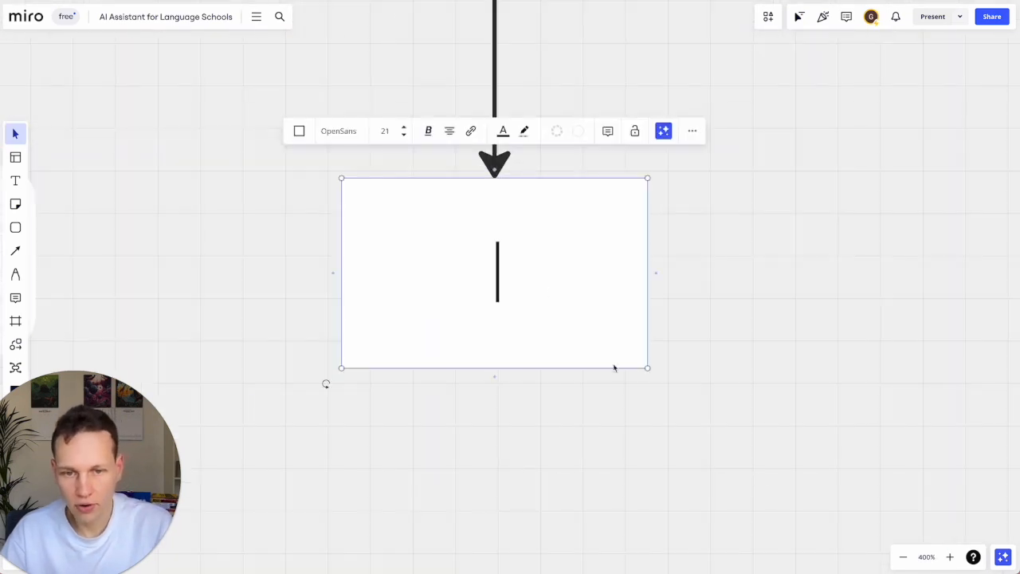
drag(673, 386, 312, 193)
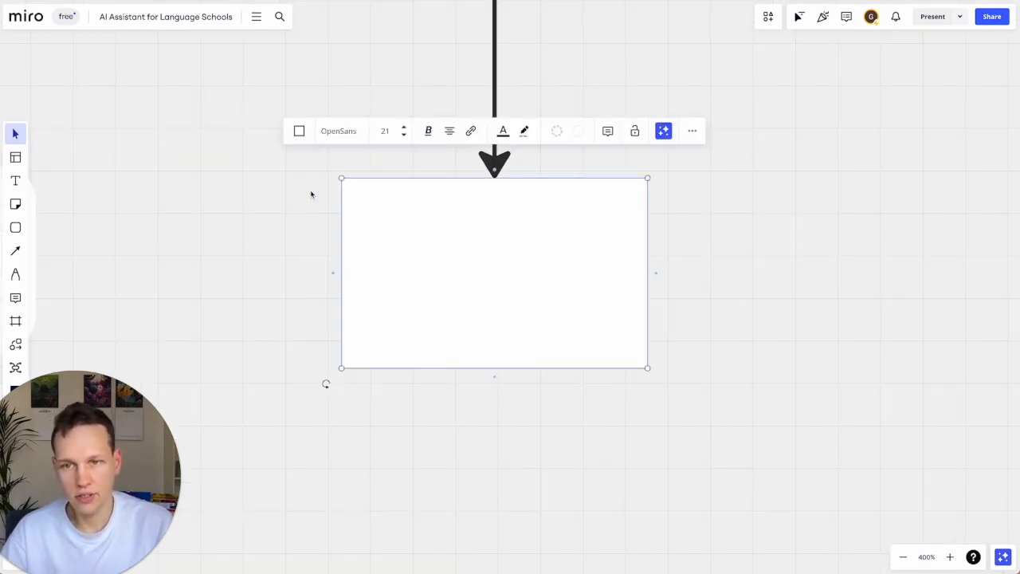
scroll(312, 193, down, 3)
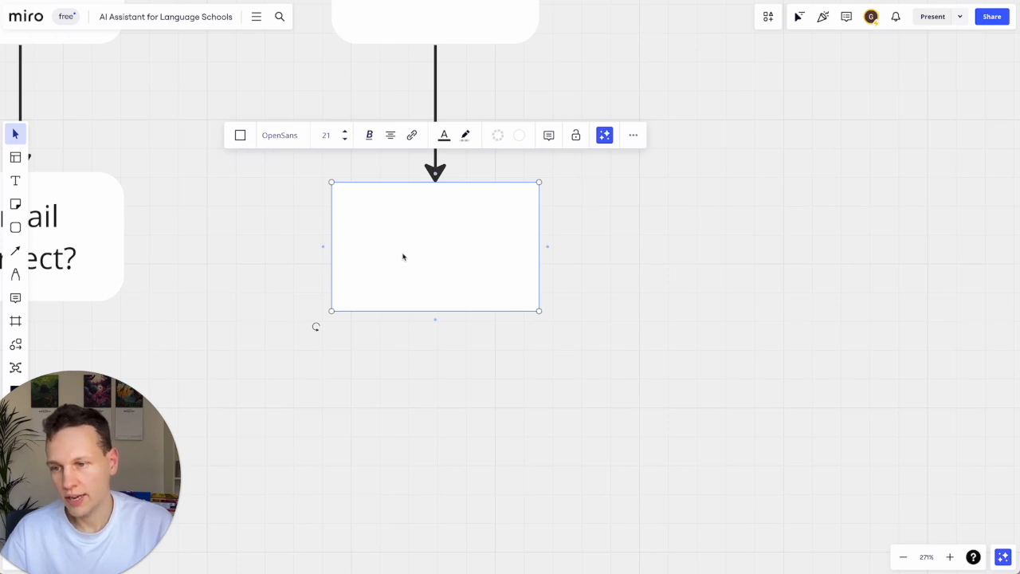
drag(403, 257, 537, 312)
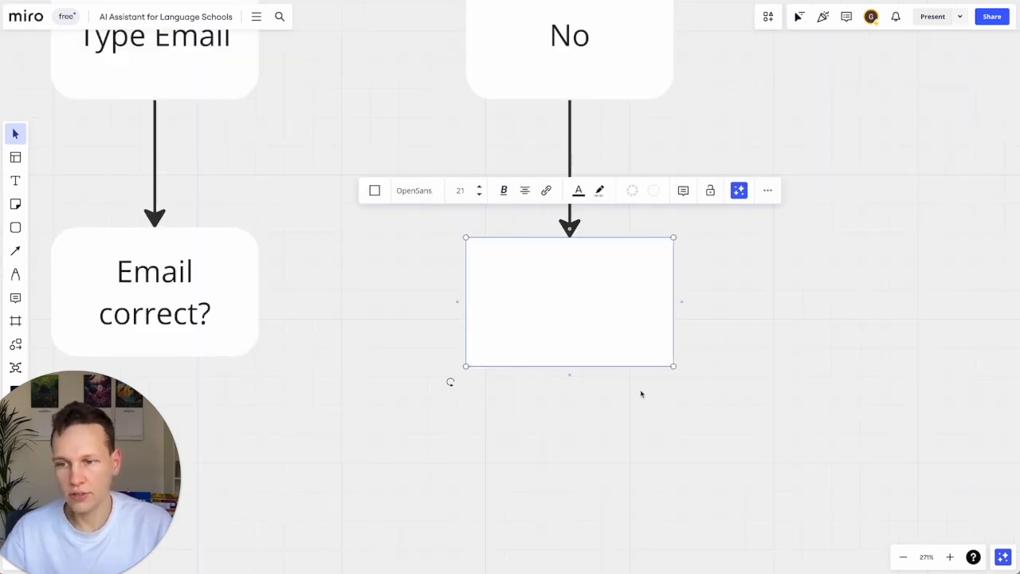
click(700, 410)
click(604, 332)
key(Delete)
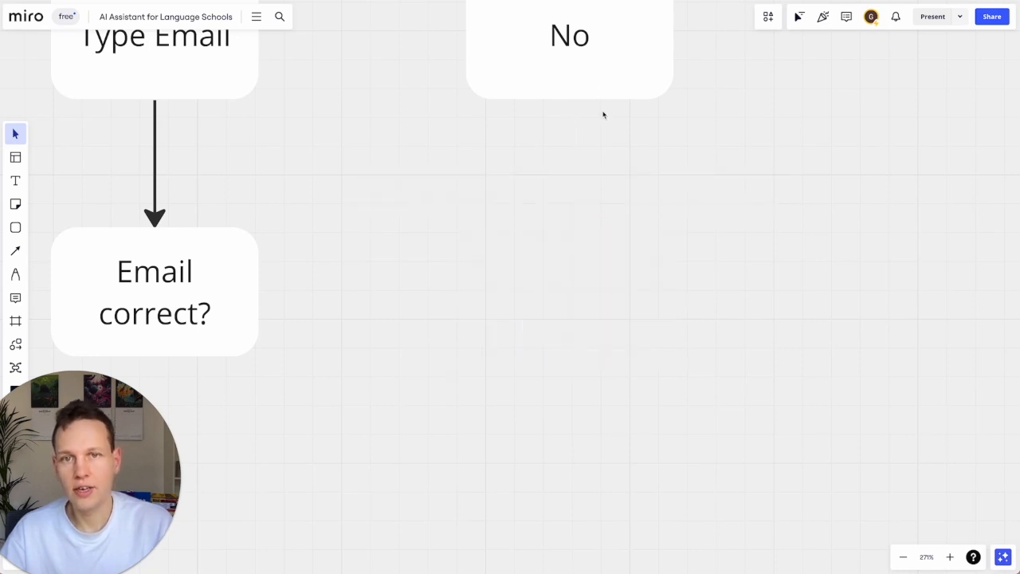
Copy the "No" box to row 3 of column 5, level with the "Email correct?" box
click(603, 89)
key(ctrl+c)
key(ctrl+v)
drag(612, 73, 579, 282)
scroll(579, 282, up, 3)
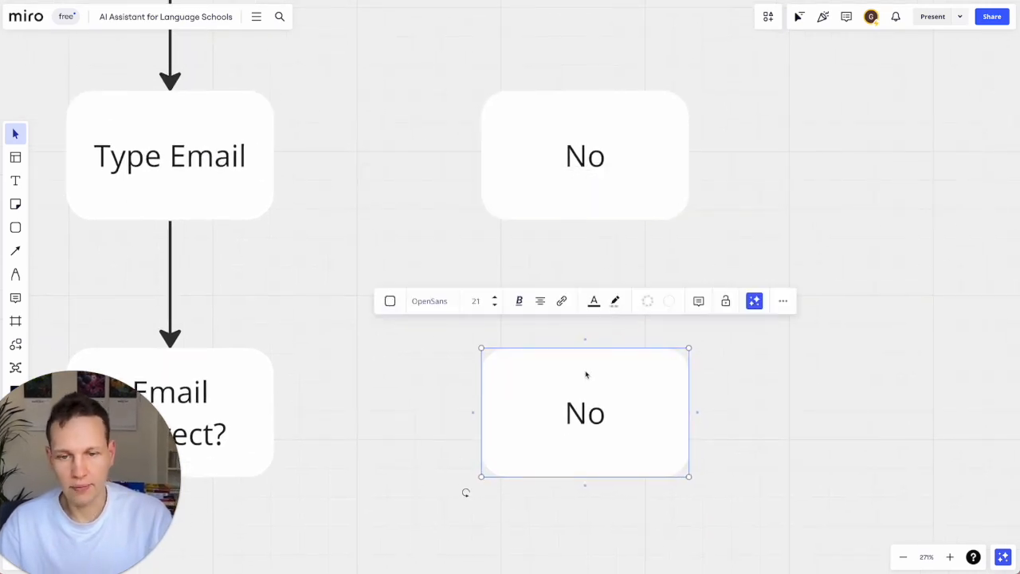
Relabel the copied box in row 3 of column 5 as "Yes"
click(584, 412)
double_click(584, 412)
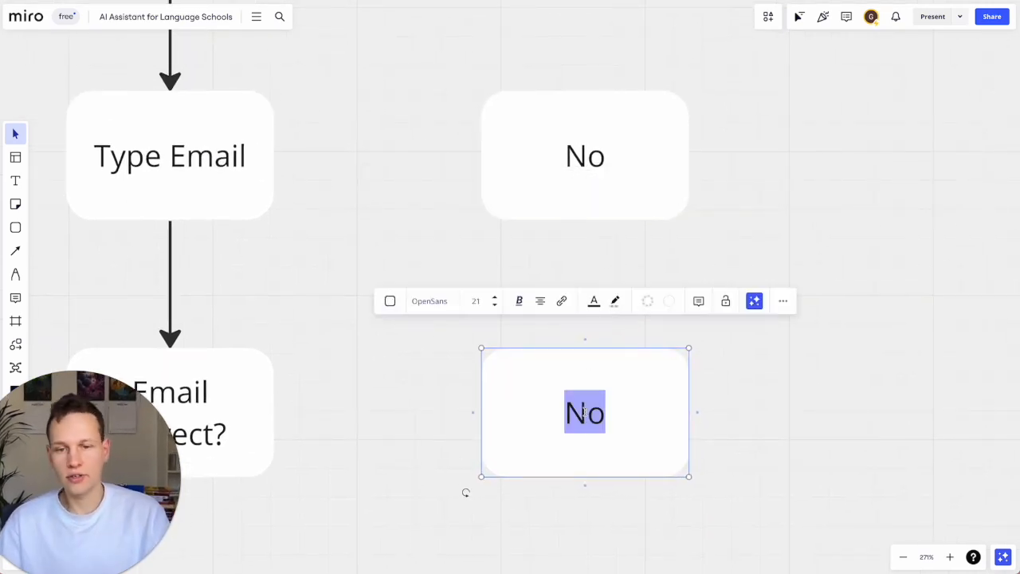
text(Yes)
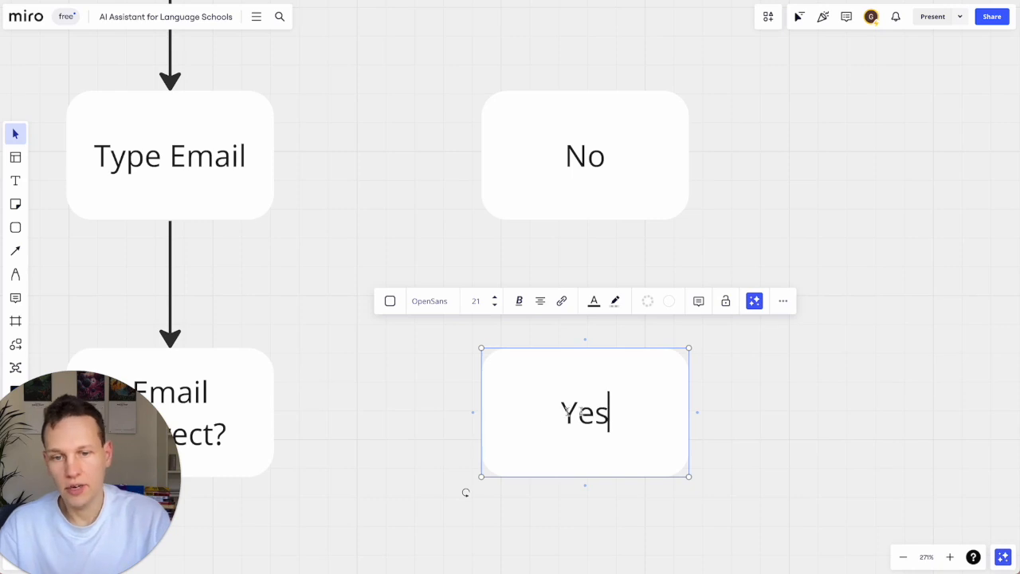
Connect the "Email correct?" box with arrows to both the "Yes" box and the "No" box
click(284, 430)
click(270, 419)
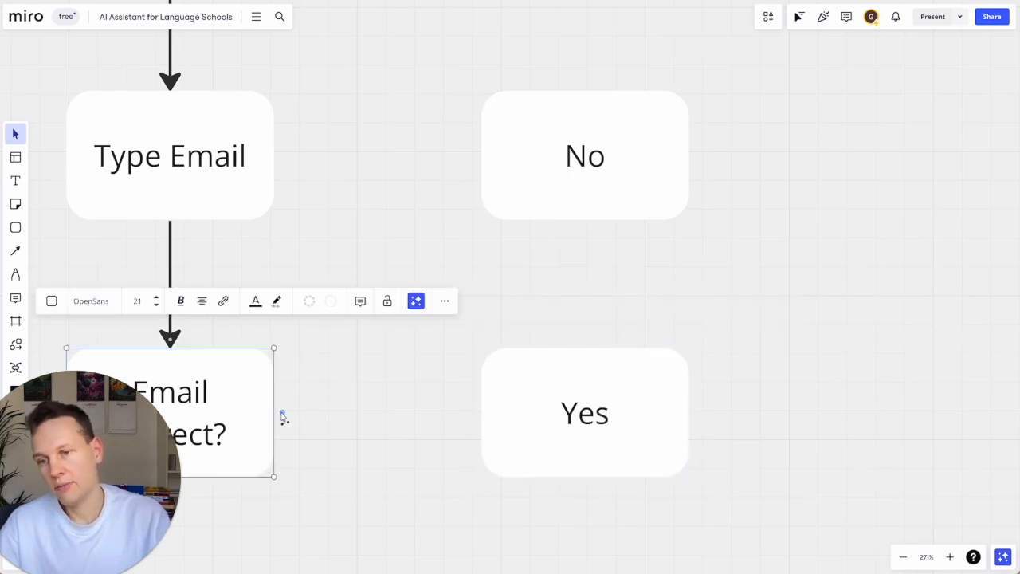
drag(284, 417, 518, 431)
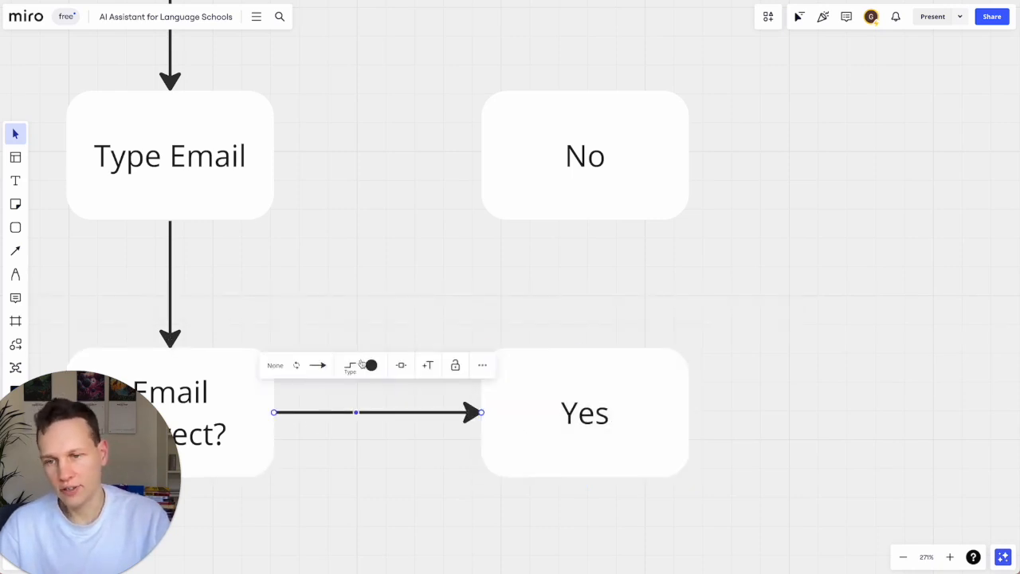
click(263, 394)
drag(283, 417, 486, 159)
Draw an arrow out of the top of the "No" box, ending loose in the space between "No" and "Email?"
scroll(478, 274, down, 5)
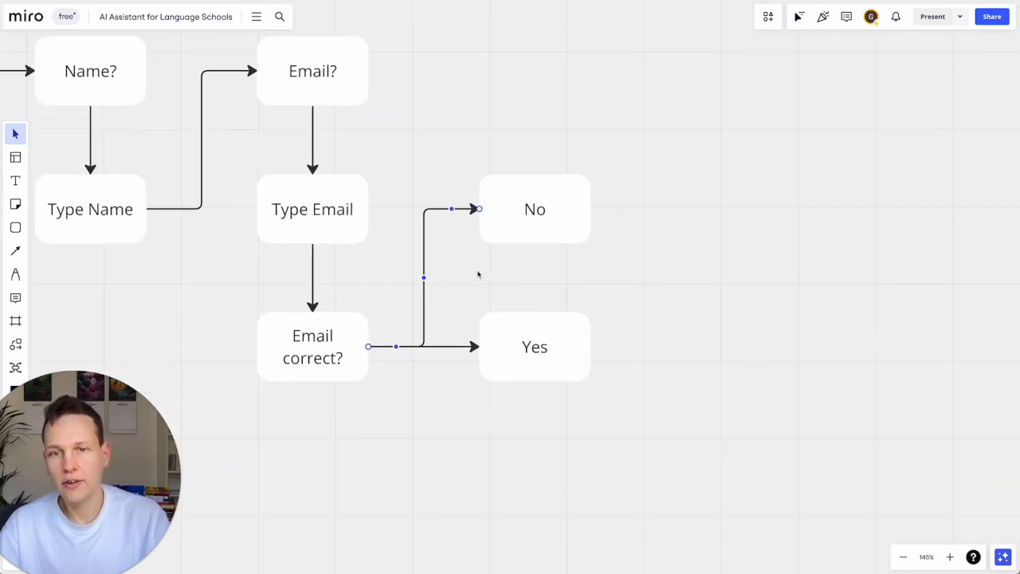
click(531, 199)
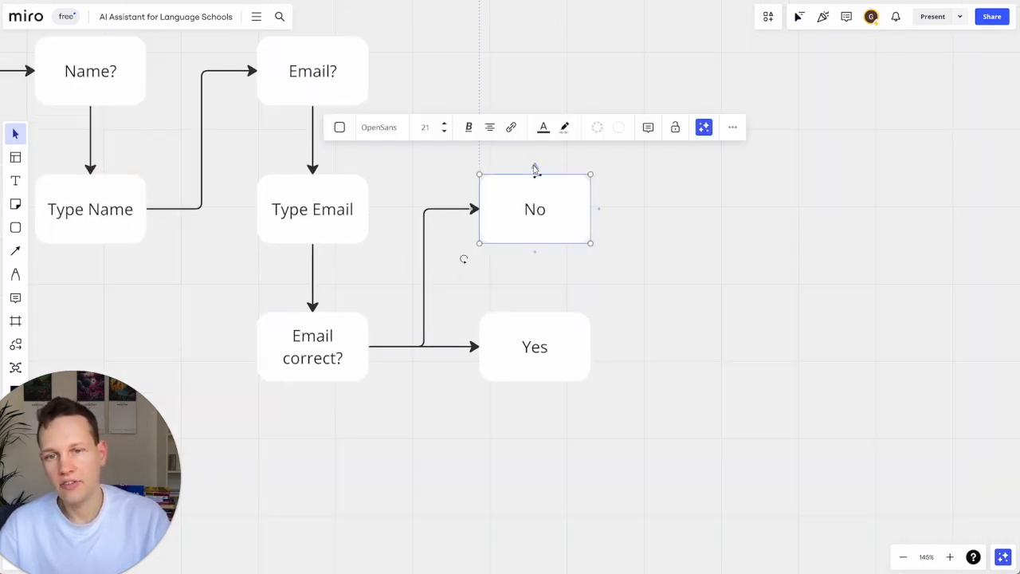
drag(534, 169, 478, 129)
key(Escape)
click(515, 200)
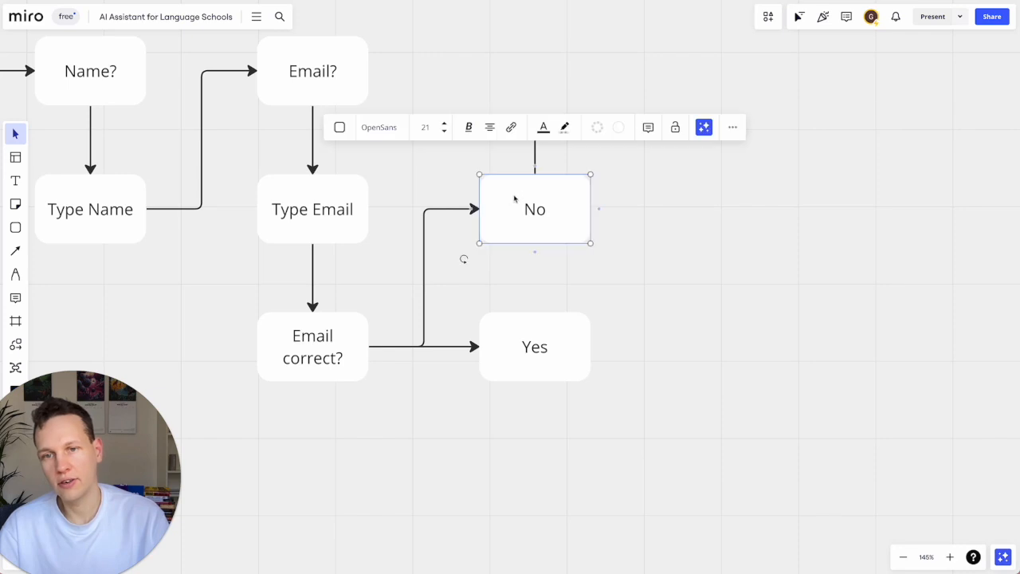
drag(478, 209, 358, 74)
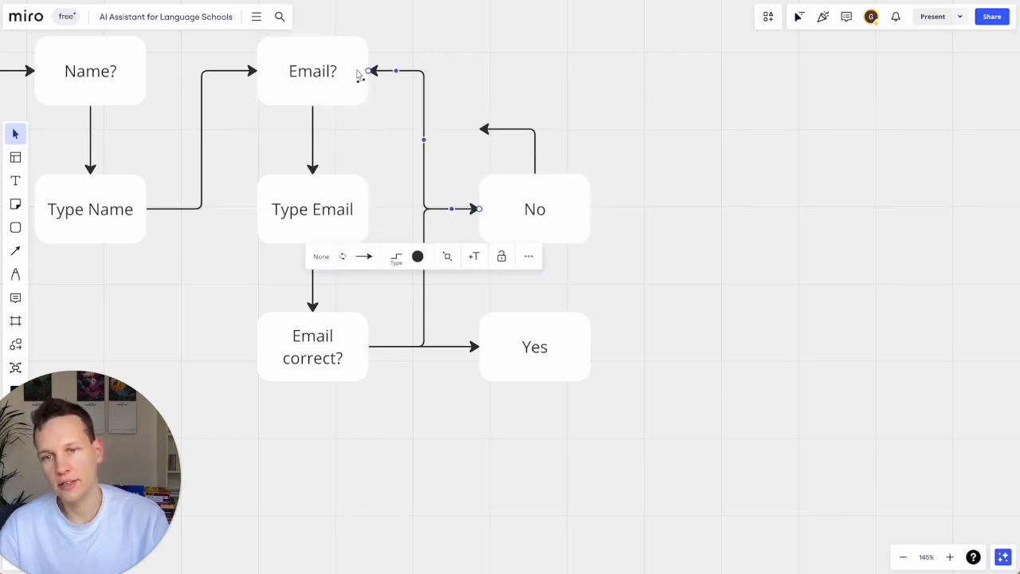
key(Delete)
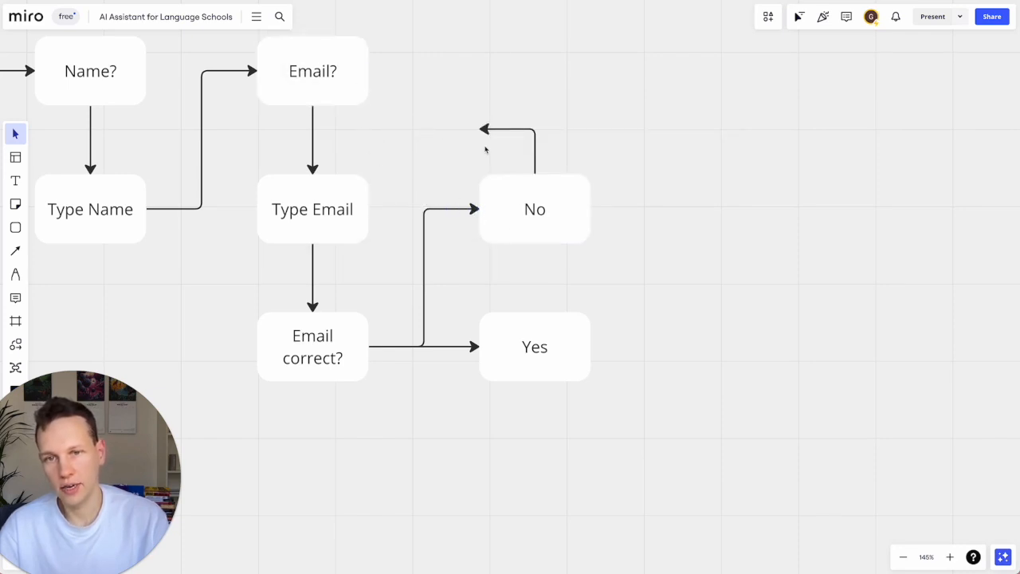
Attach the loose end of the "No" box's arrow to the right side of the "Email?" box
drag(491, 134, 365, 76)
scroll(569, 337, right, 3)
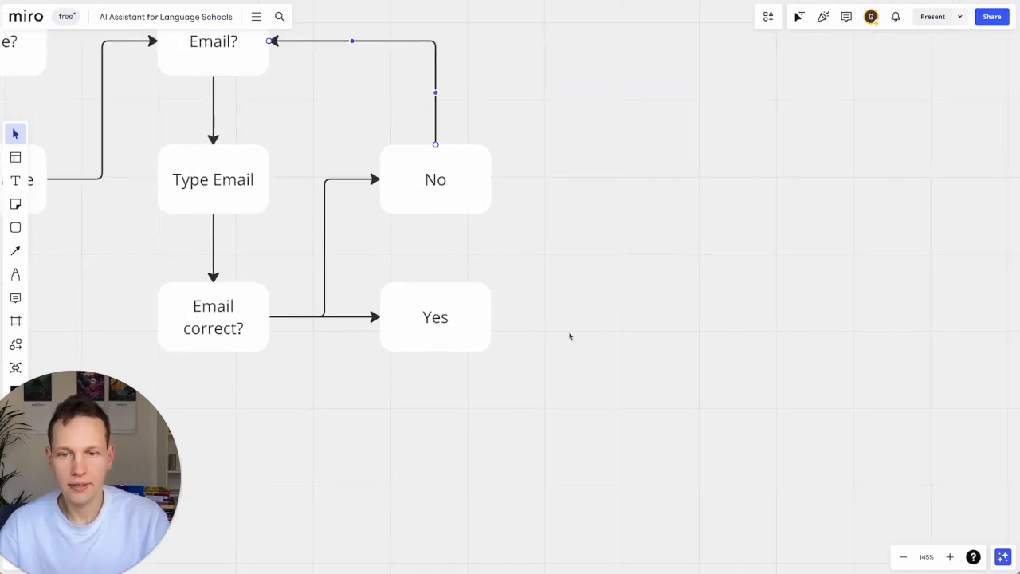
Examine how the "How can we help?" box branches into the AI, Call and Nothing blocks in the finished language-school flowchart
click(455, 326)
scroll(442, 385, down, 5)
scroll(442, 385, left, 15)
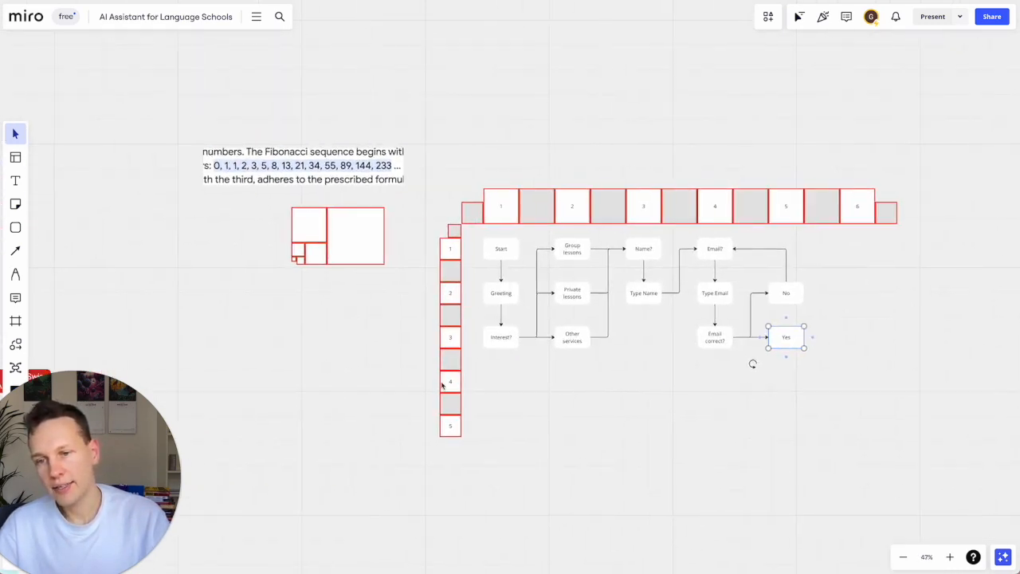
click(206, 324)
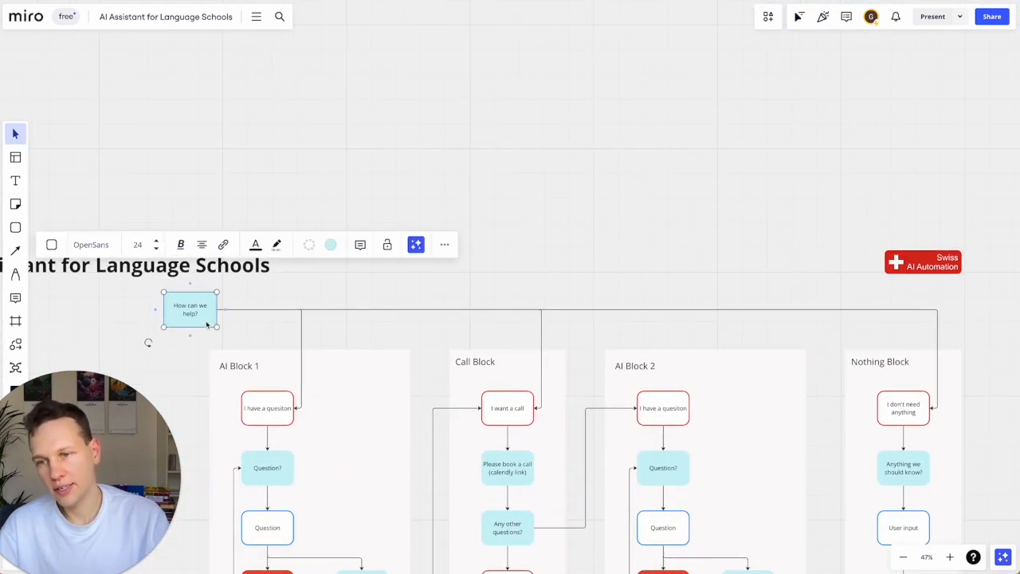
drag(137, 298, 209, 330)
click(190, 338)
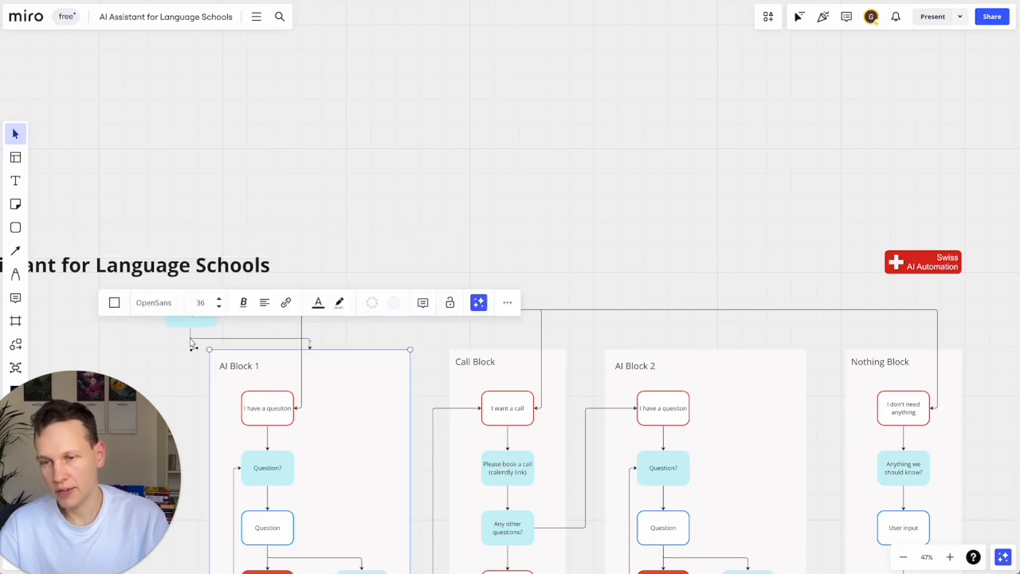
click(177, 360)
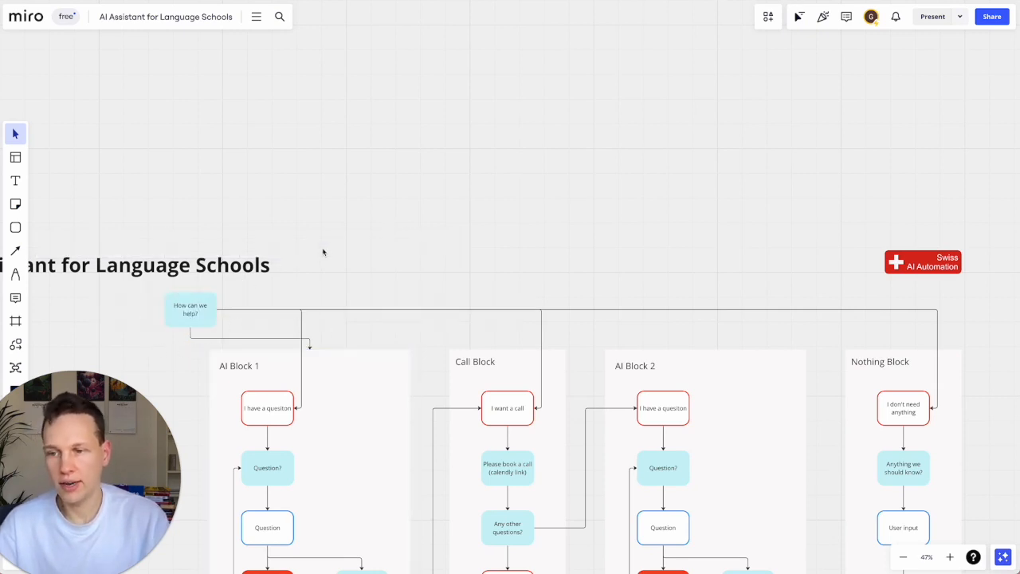
scroll(390, 252, down, 4)
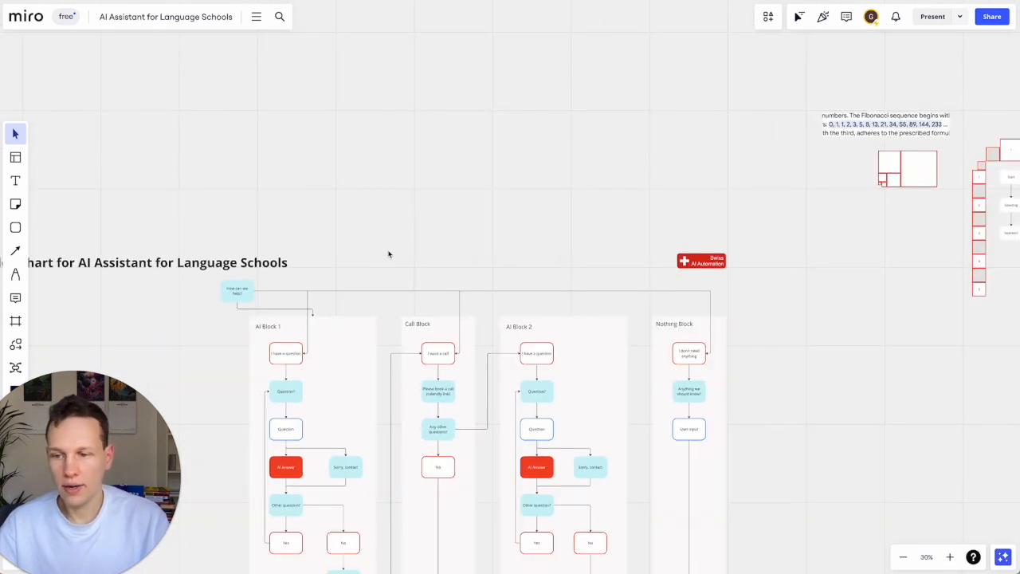
scroll(388, 253, down, 2)
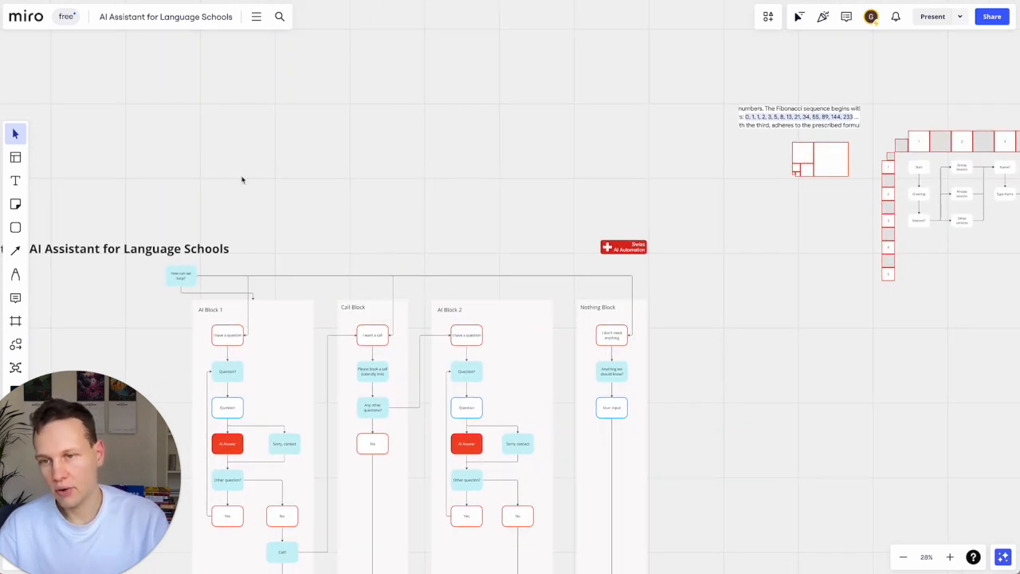
click(175, 272)
scroll(582, 195, right, 5)
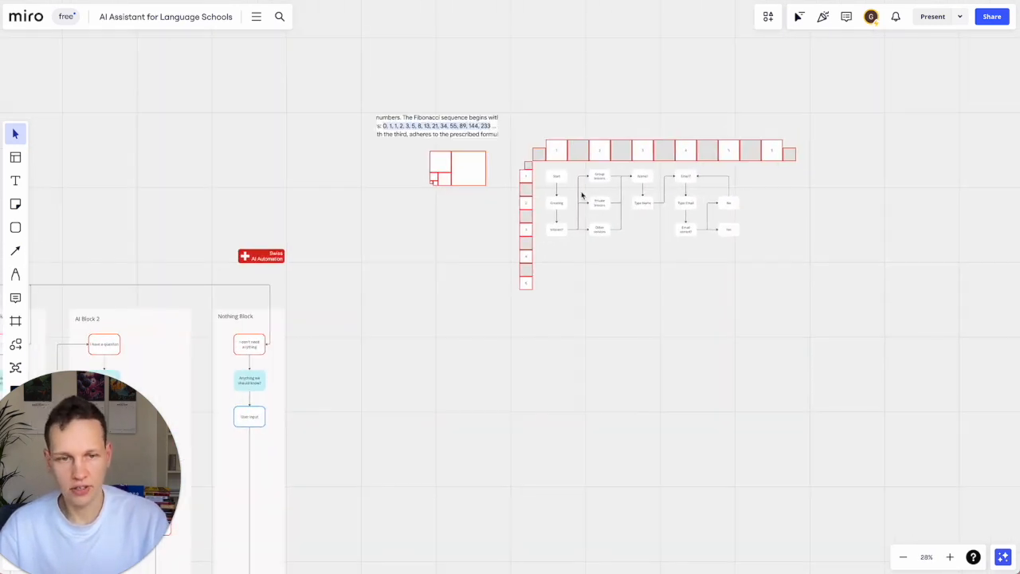
Copy the "Yes" box to row 3 of column 6, level with the original
scroll(725, 259, up, 5)
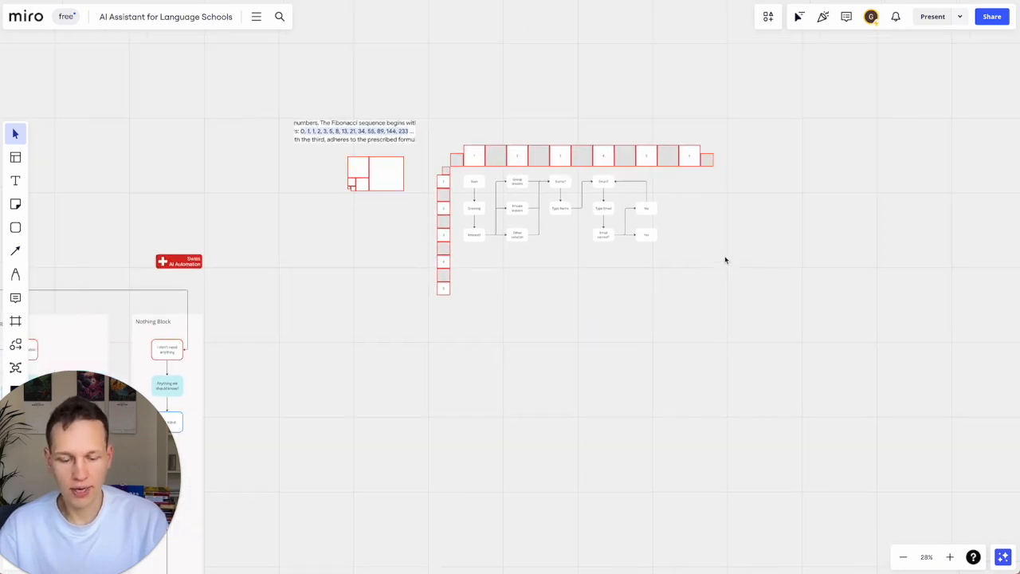
click(538, 230)
scroll(539, 230, up, 4)
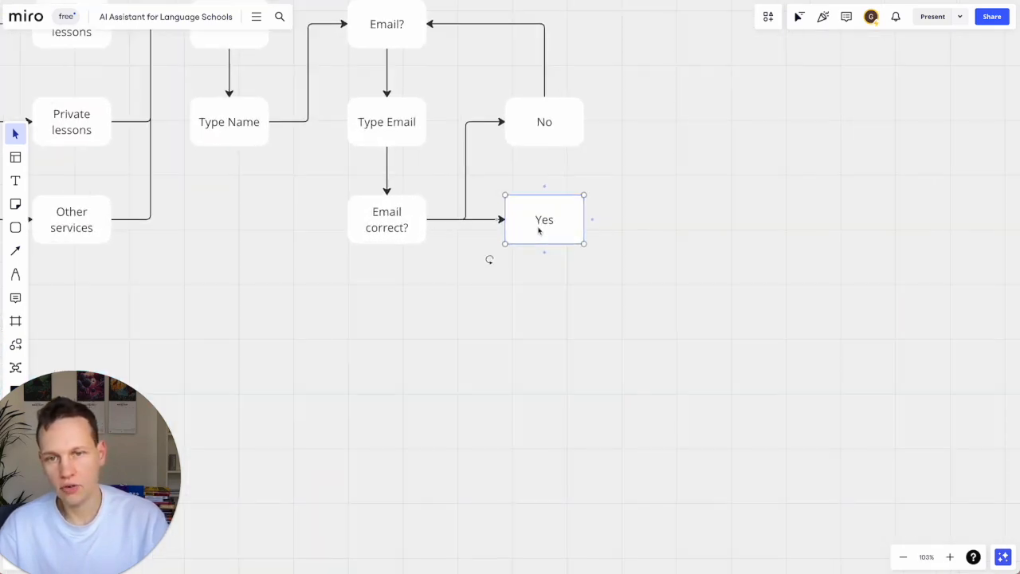
key(ctrl+c)
scroll(539, 230, up, 4)
key(ctrl+v)
scroll(539, 230, down, 3)
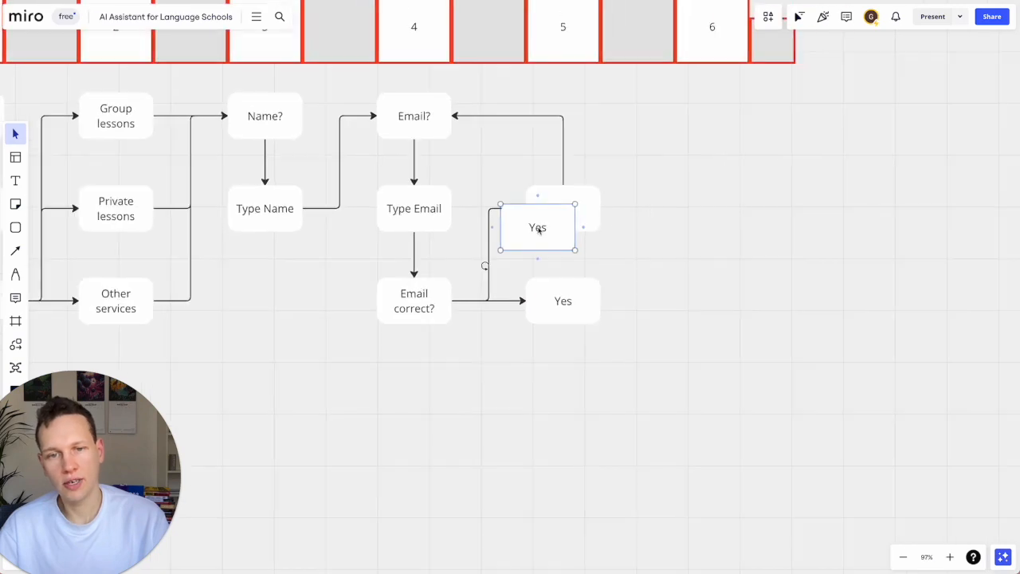
drag(540, 228, 712, 305)
Undo the deletion of the "No" box and remove the extra "Yes" copy overlapping it
click(578, 199)
key(Delete)
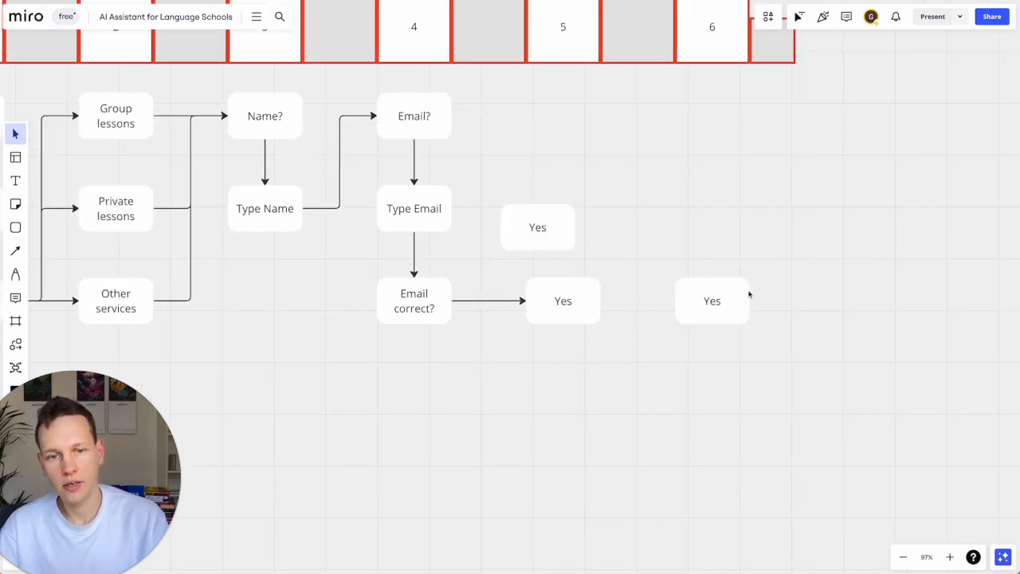
click(712, 312)
key(ctrl+z)
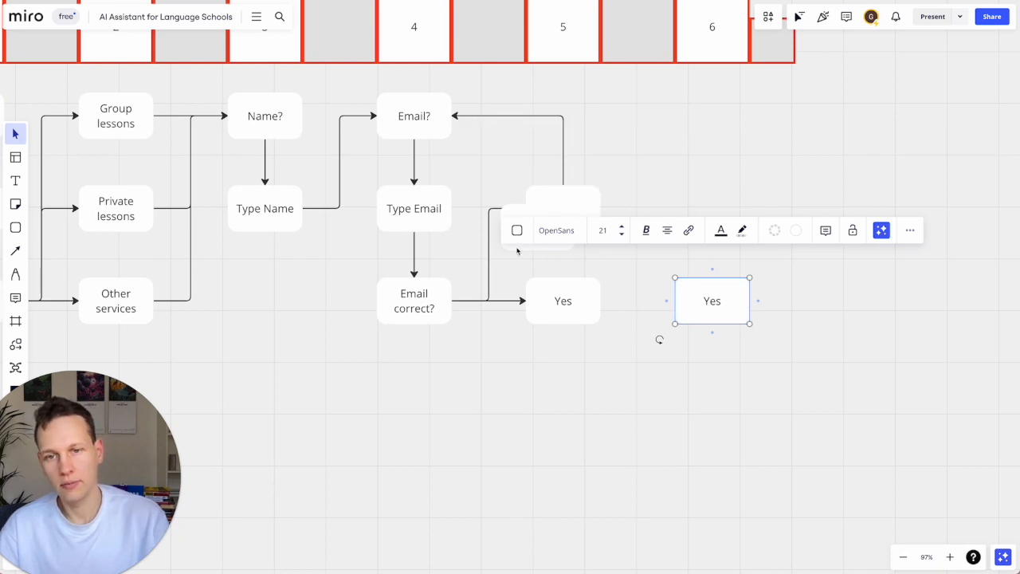
key(ctrl+z)
Label the box in row 3 of column 6 "How can we help?" and connect the "Yes" box to it with an arrow
double_click(699, 301)
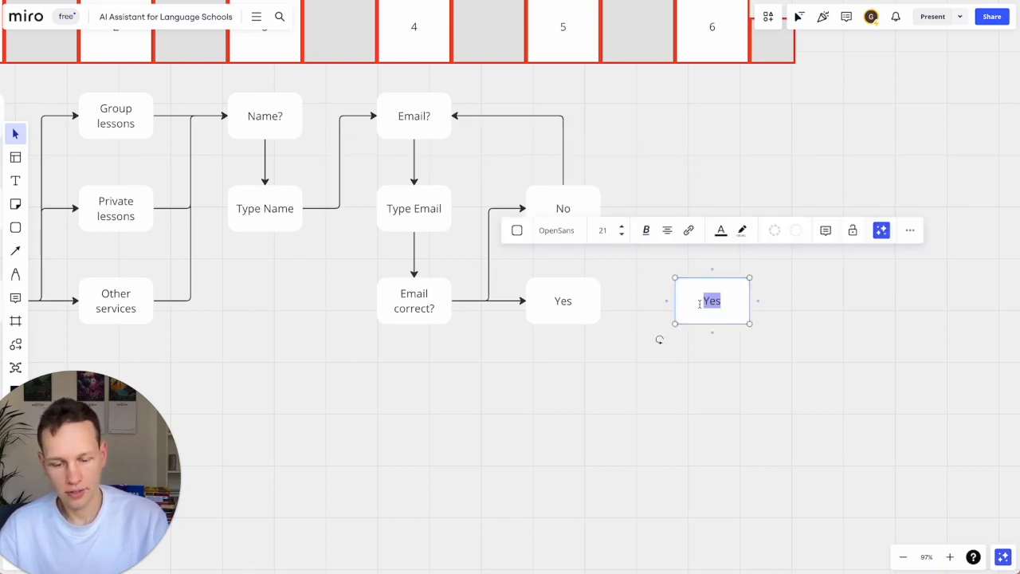
text(How )
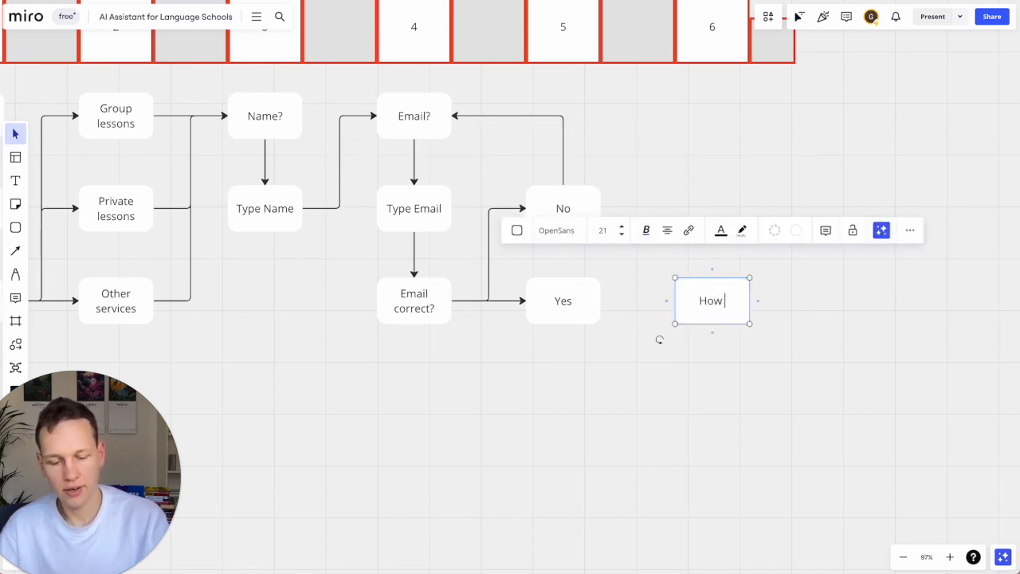
text(can we help?)
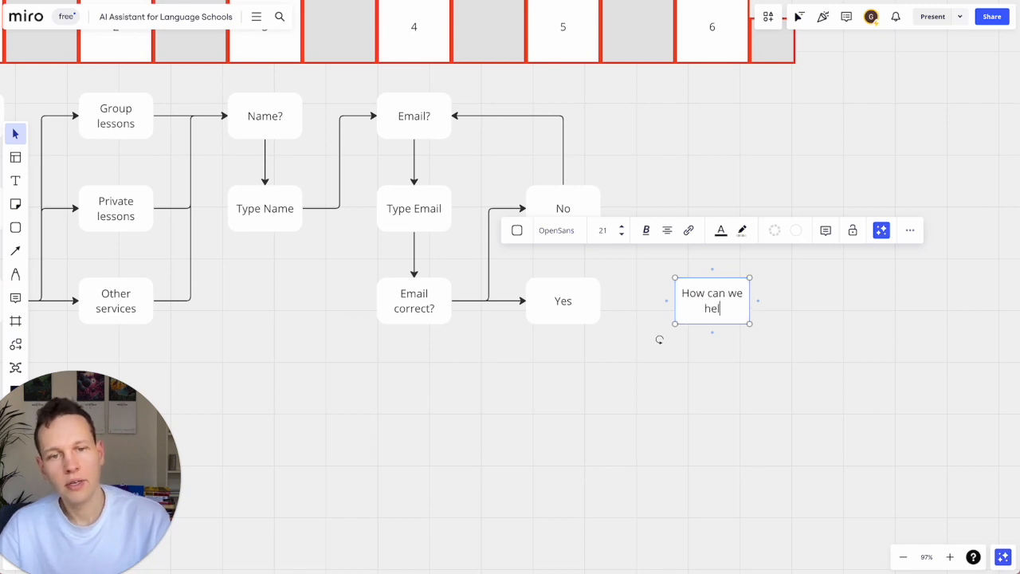
click(598, 304)
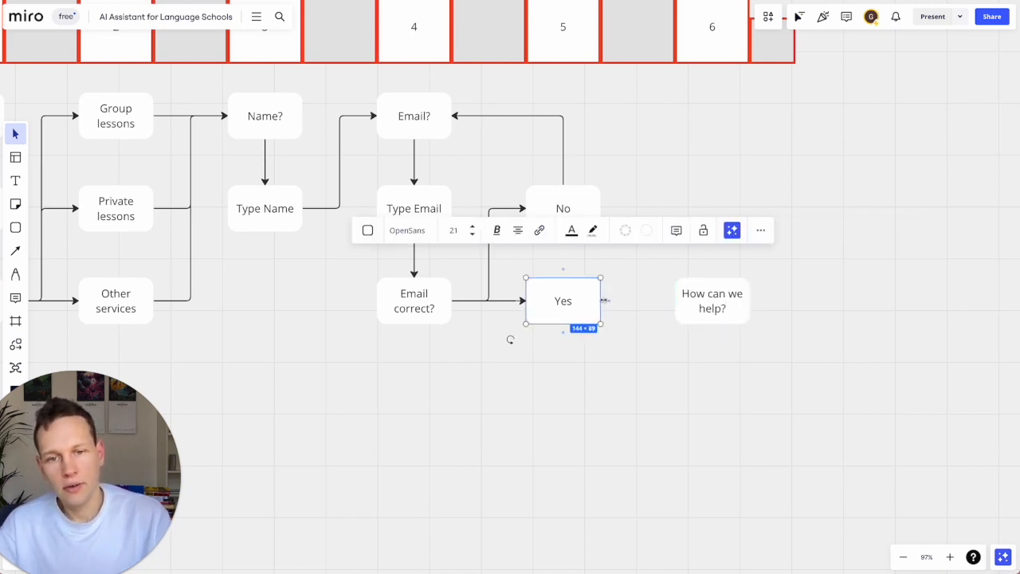
mouse_move(609, 301)
mouse_down()
mouse_move(688, 306)
mouse_move(575, 396)
mouse_up()
Copy the "How can we help?" box to row 4 of column 5, below the "Yes" box
click(688, 305)
scroll(574, 396, left, 5)
scroll(575, 395, down, 2)
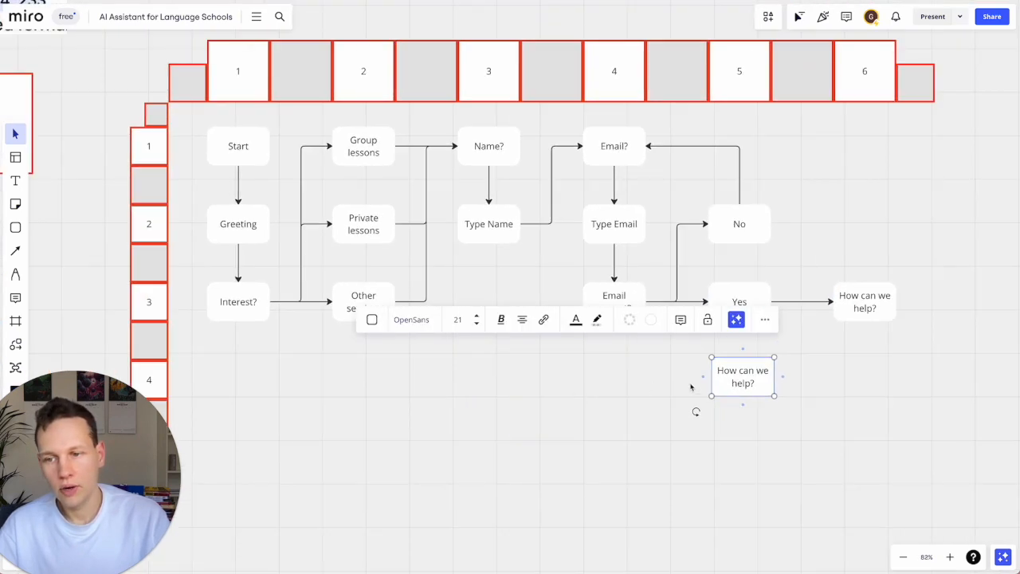
drag(736, 388, 733, 387)
Relabel the copy in row 4 "Question" and move it to column 4, directly below "Email correct?"
double_click(740, 387)
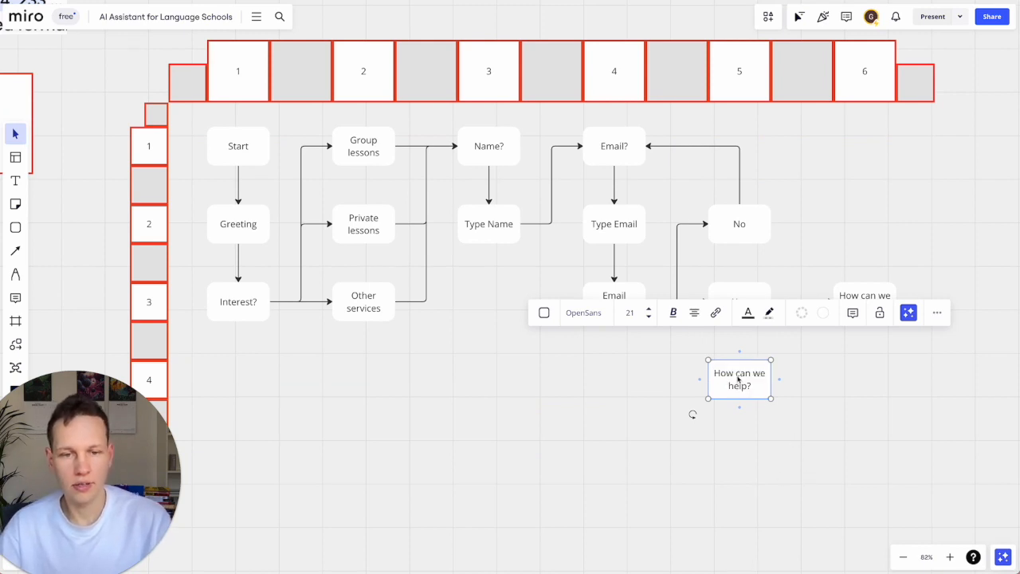
text(Question)
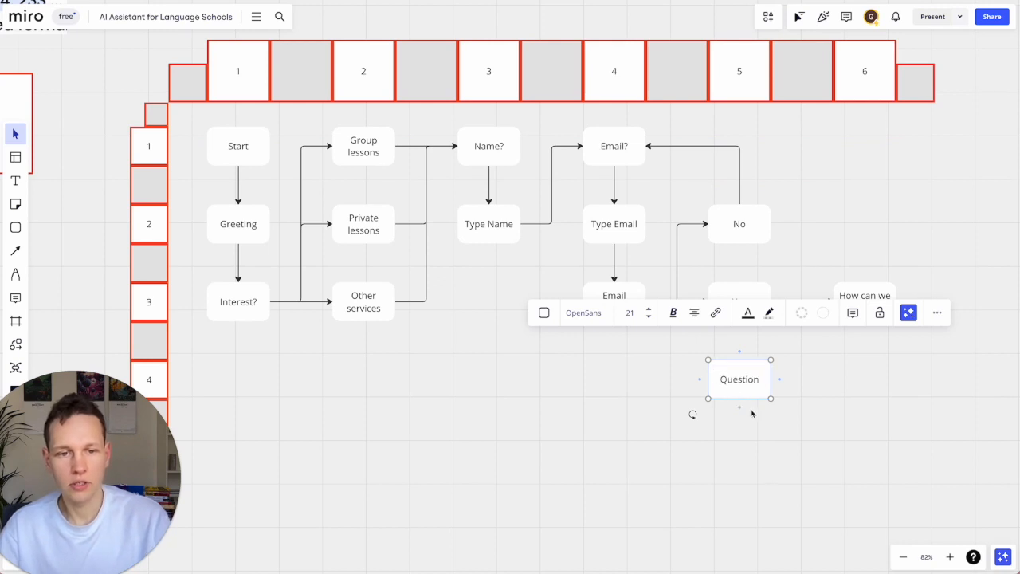
click(756, 400)
drag(744, 394, 632, 392)
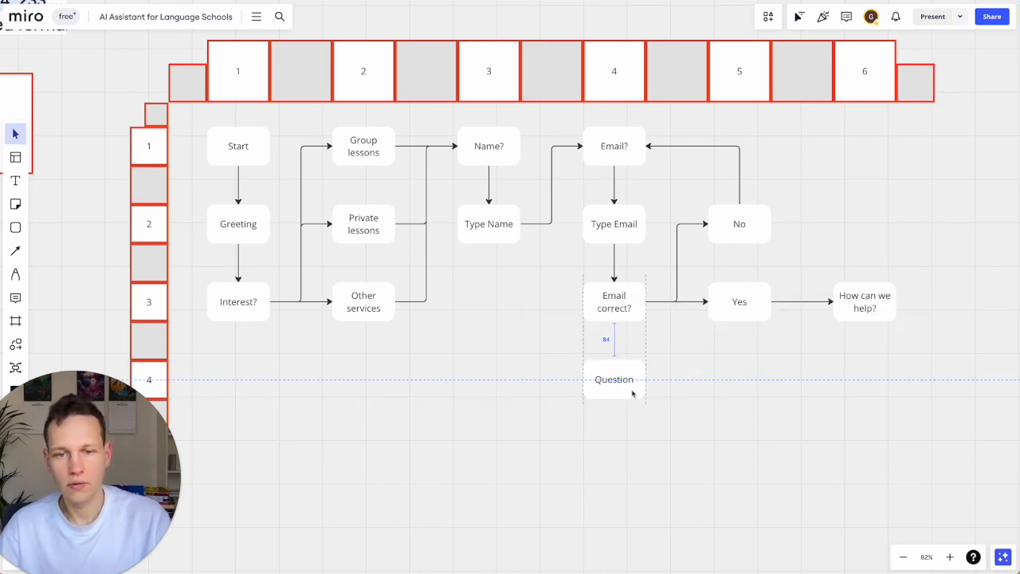
Duplicate the "Question" box into row 4 of column 5 and label the duplicate "Call"
click(630, 392)
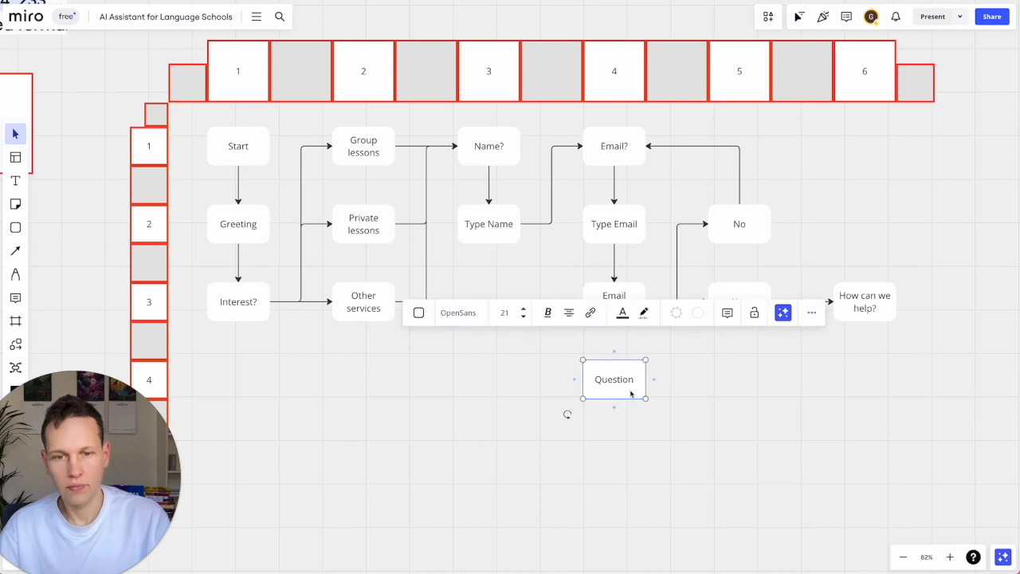
key(ctrl+d)
drag(772, 389, 741, 381)
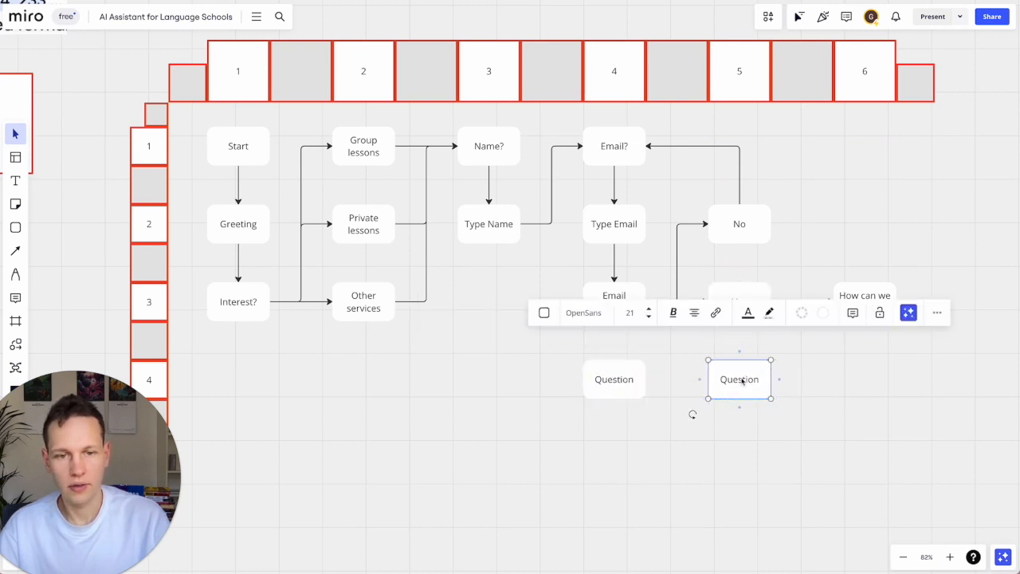
key(Return)
text(Call)
key(Escape)
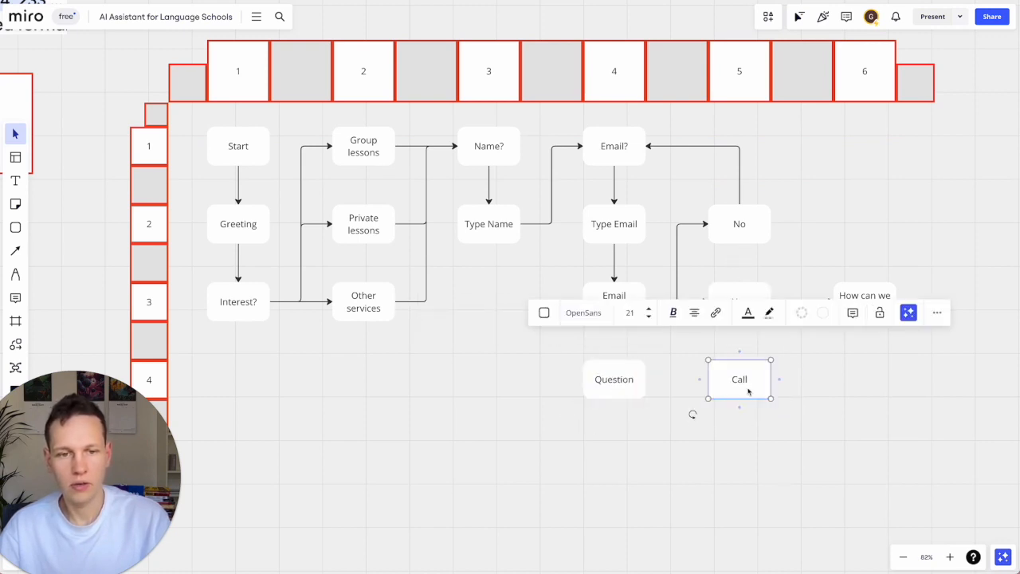
Duplicate the "Call" box into row 4 of column 6 and label the duplicate "Nothing"
key(ctrl+d)
drag(785, 388, 866, 384)
key(Return)
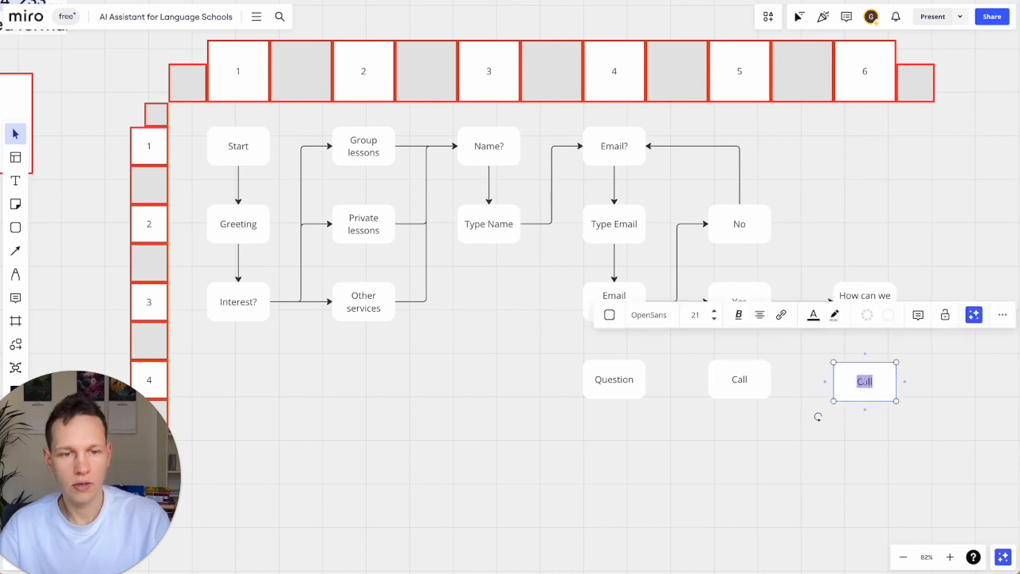
text(Nothing)
Align the tops of the "Question", "Call" and "Nothing" boxes
click(898, 439)
drag(909, 427, 560, 360)
click(818, 313)
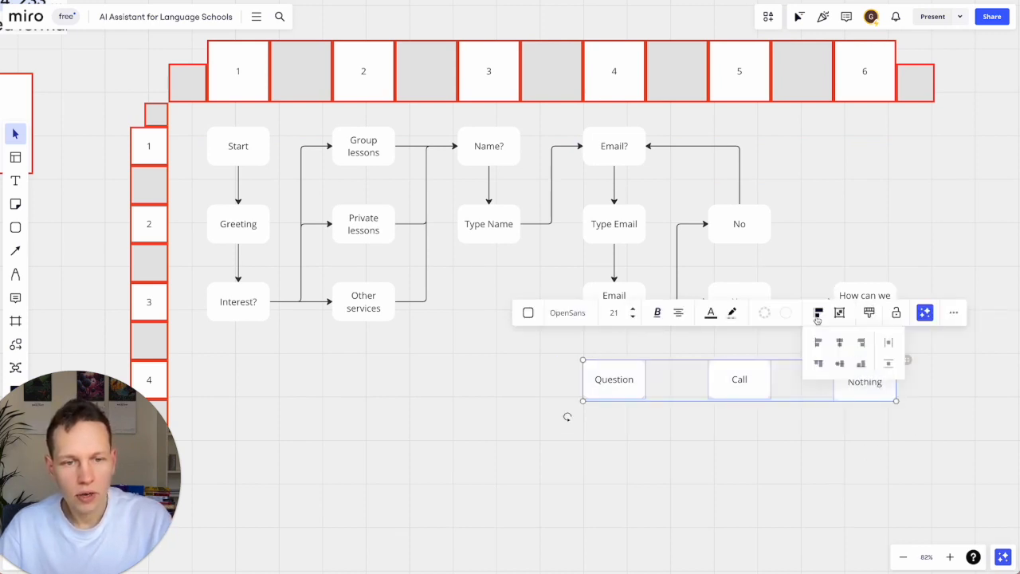
click(821, 365)
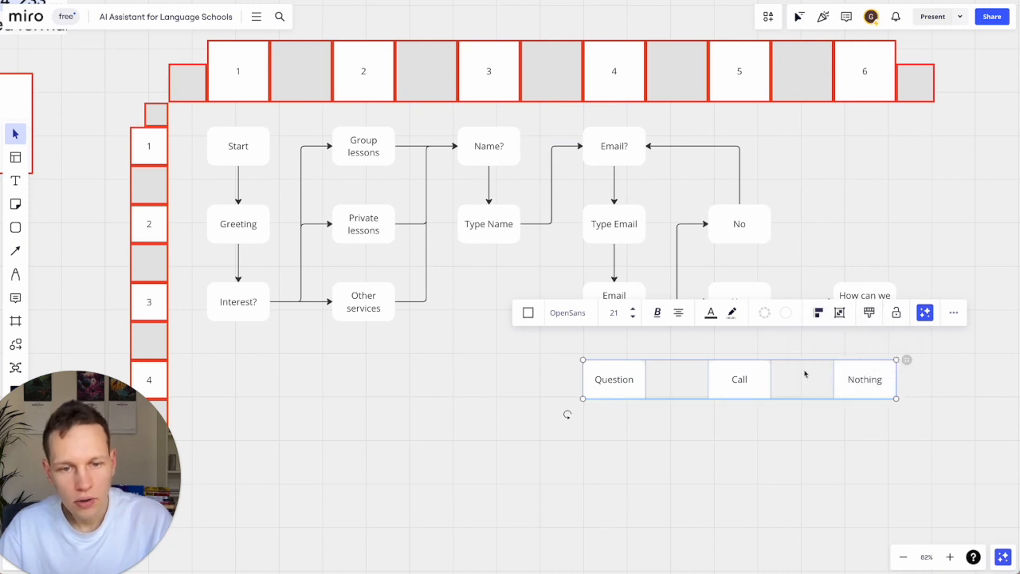
Move the "Question", "Call" and "Nothing" boxes down and align their tops with the row 4 guide square
scroll(628, 451, left, 3)
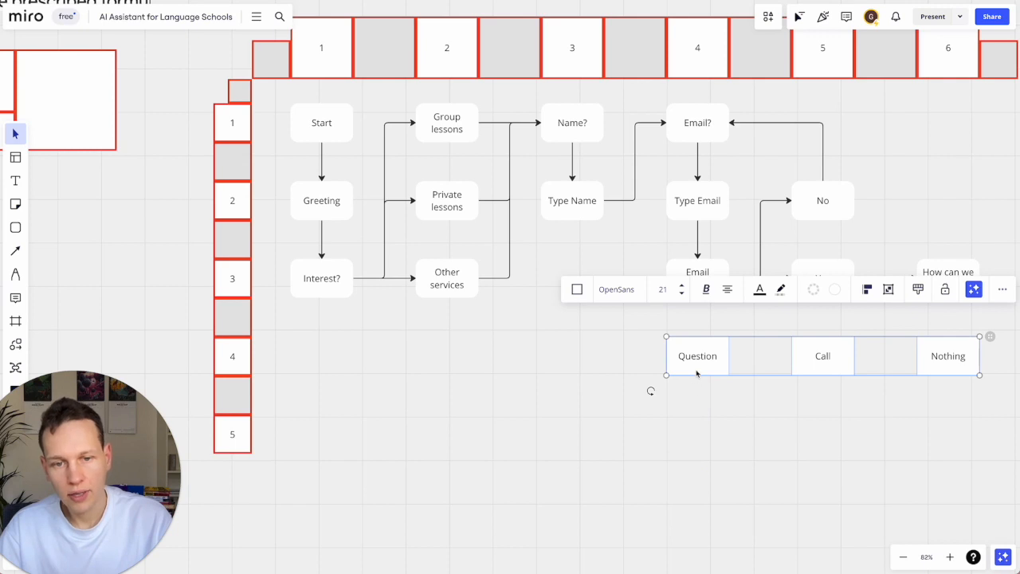
drag(697, 372, 696, 449)
shift+click(238, 367)
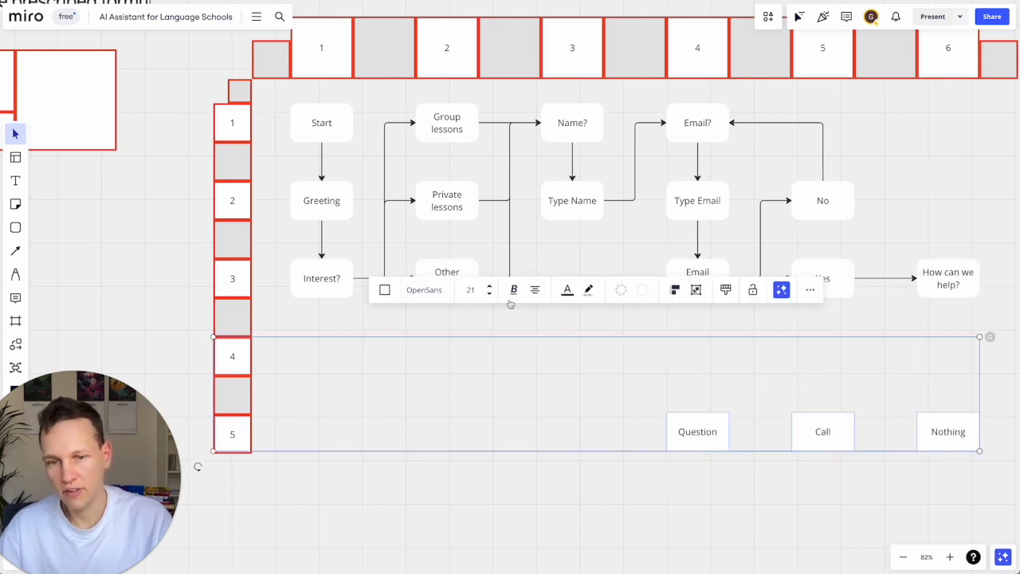
click(674, 290)
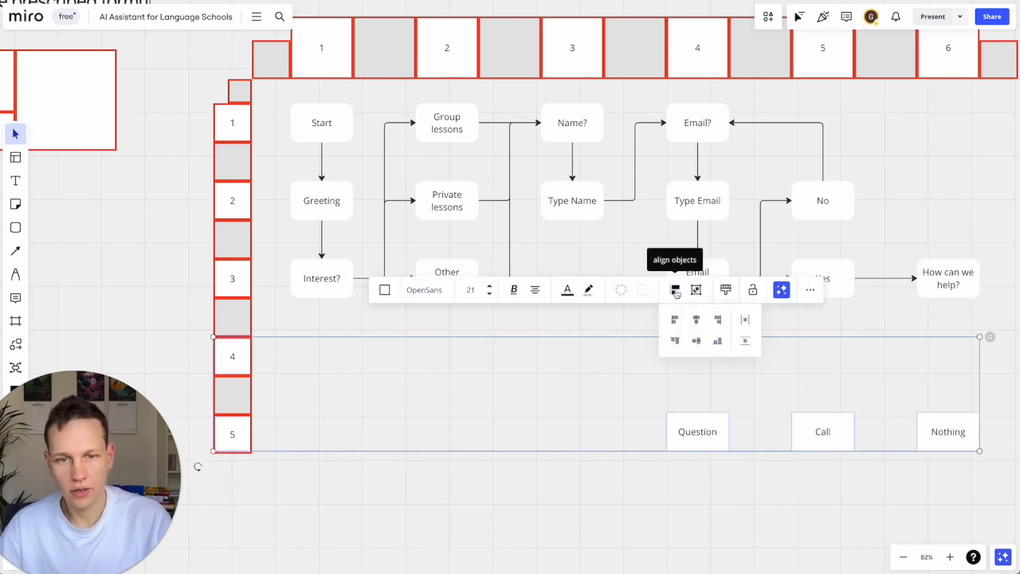
click(674, 341)
click(858, 430)
scroll(859, 430, right, 3)
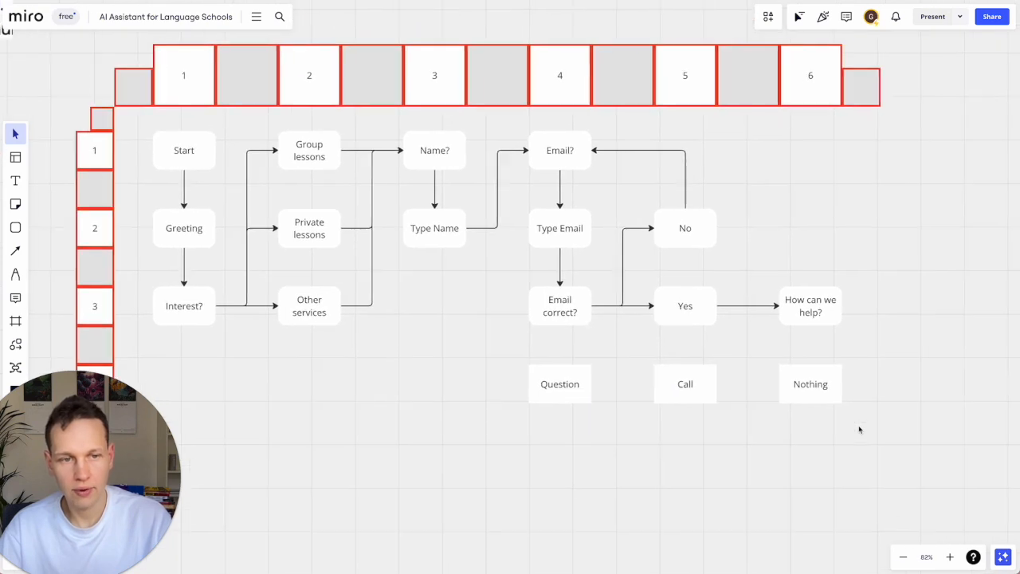
Draw a straight arrow from "How can we help?" down to the "Nothing" box
click(810, 310)
drag(807, 337, 806, 381)
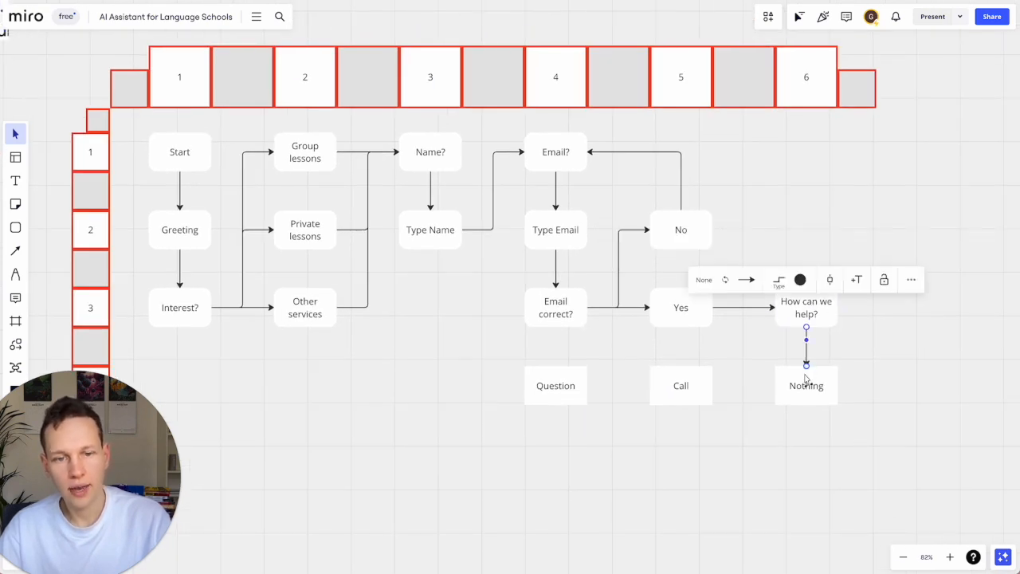
click(738, 452)
Delete the square-cornered "Question", "Call" and "Nothing" boxes from row 4
scroll(738, 453, up, 5)
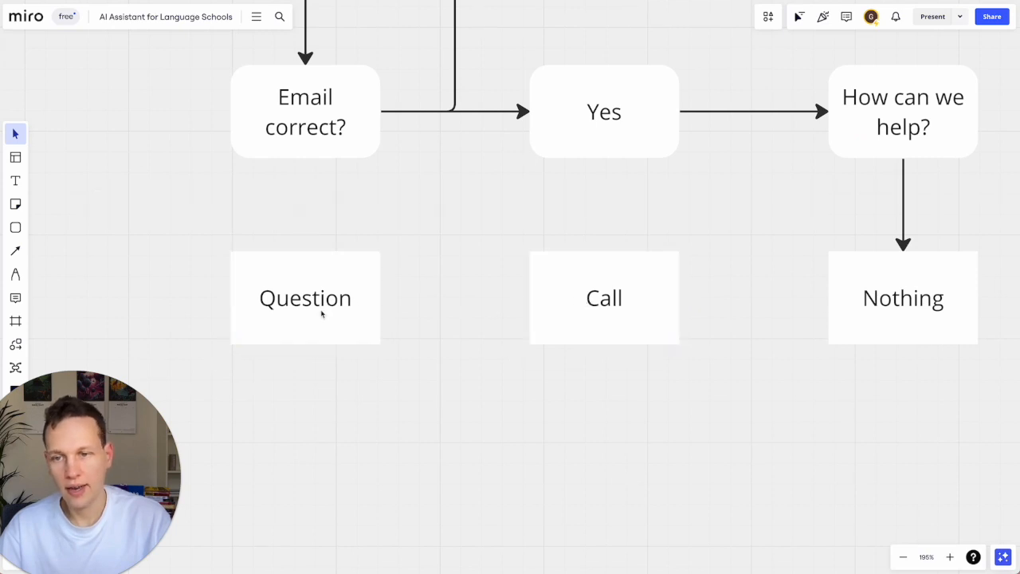
click(321, 313)
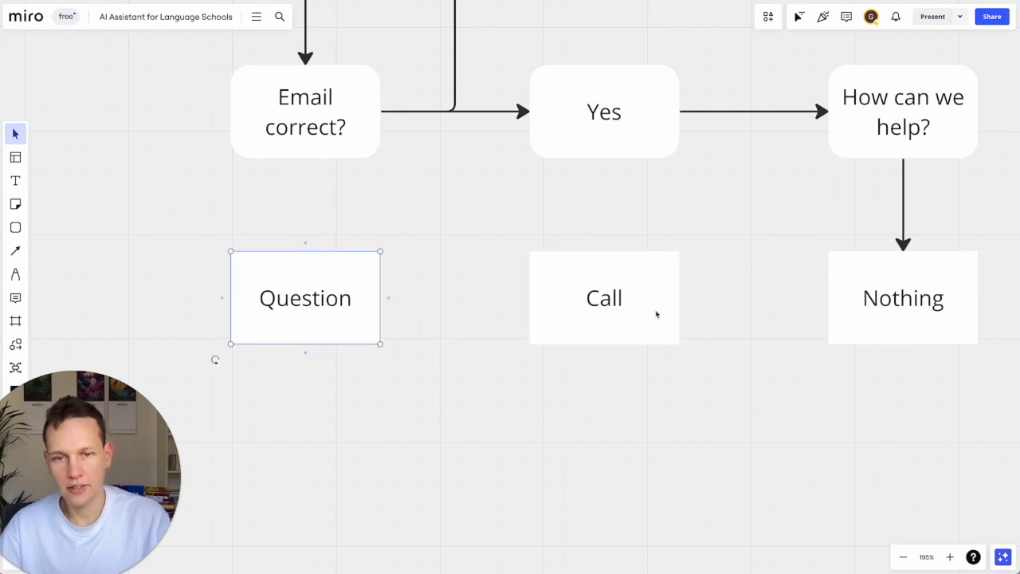
shift+click(656, 311)
shift+click(844, 309)
key(Delete)
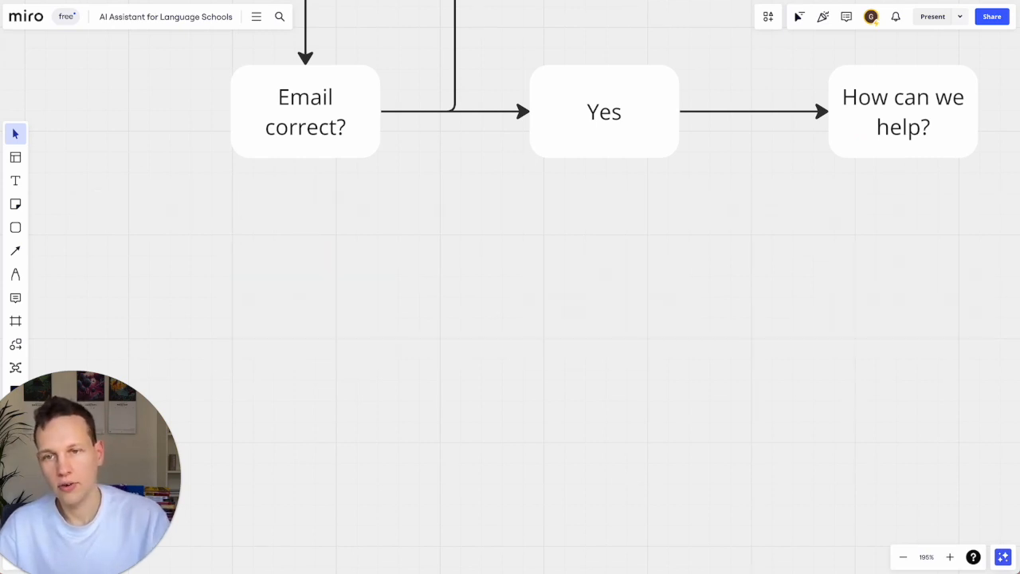
Copy the row 3 "Email correct?", "Yes" and "How can we help?" boxes and place the copies directly below the originals
click(310, 150)
shift+click(658, 134)
shift+click(879, 128)
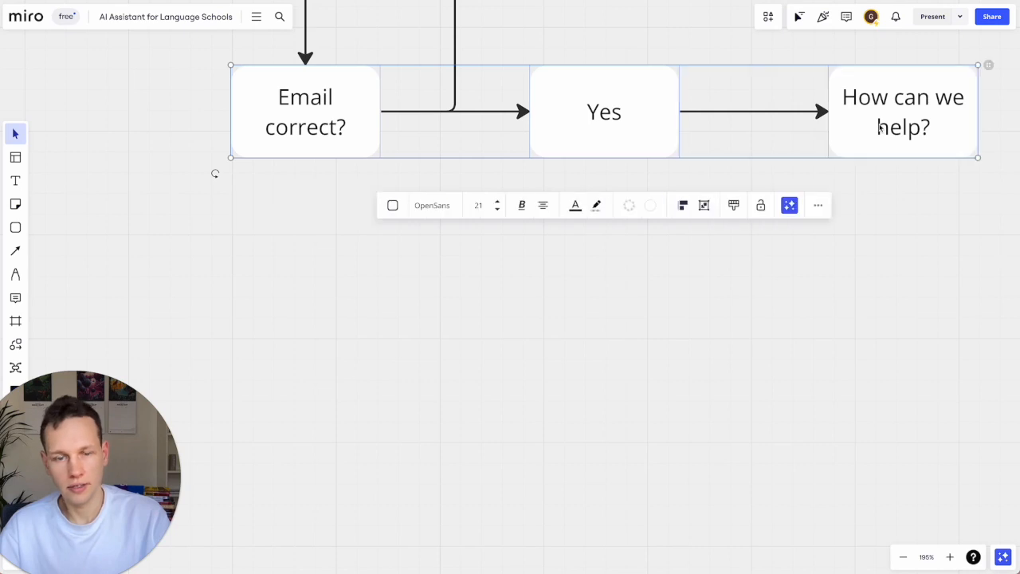
key(ctrl+c)
key(ctrl+v)
drag(624, 139, 568, 247)
scroll(564, 246, down, 5)
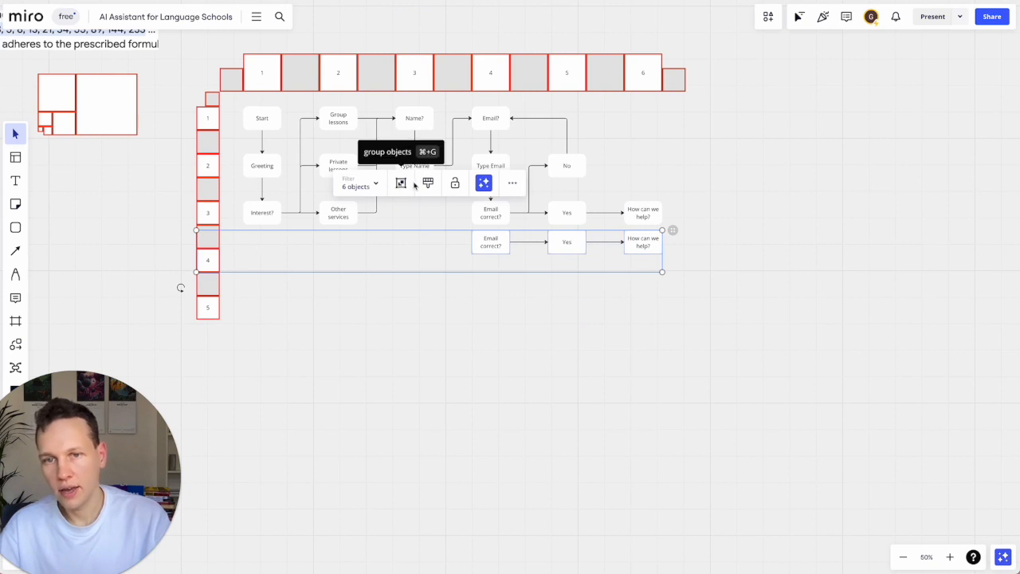
Align the three copied boxes with the row 4 guide square
click(539, 325)
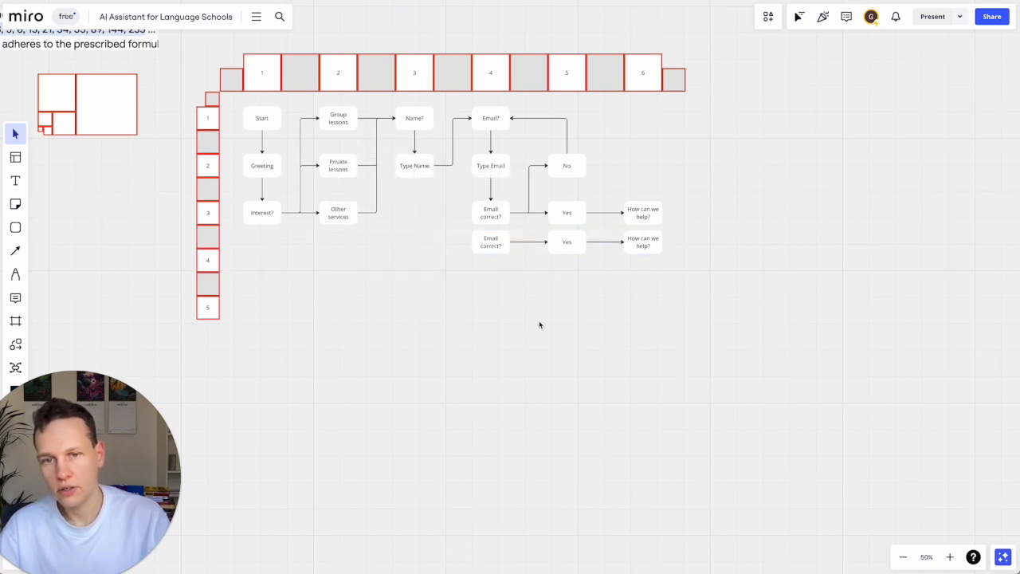
click(494, 247)
shift+click(593, 245)
shift+click(592, 245)
shift+click(564, 245)
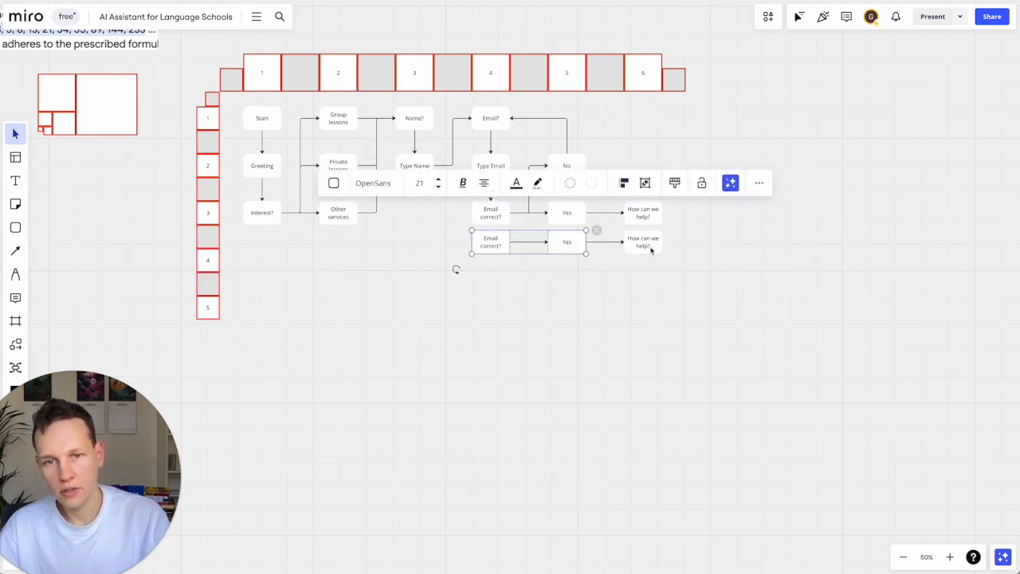
shift+click(650, 249)
shift+click(199, 261)
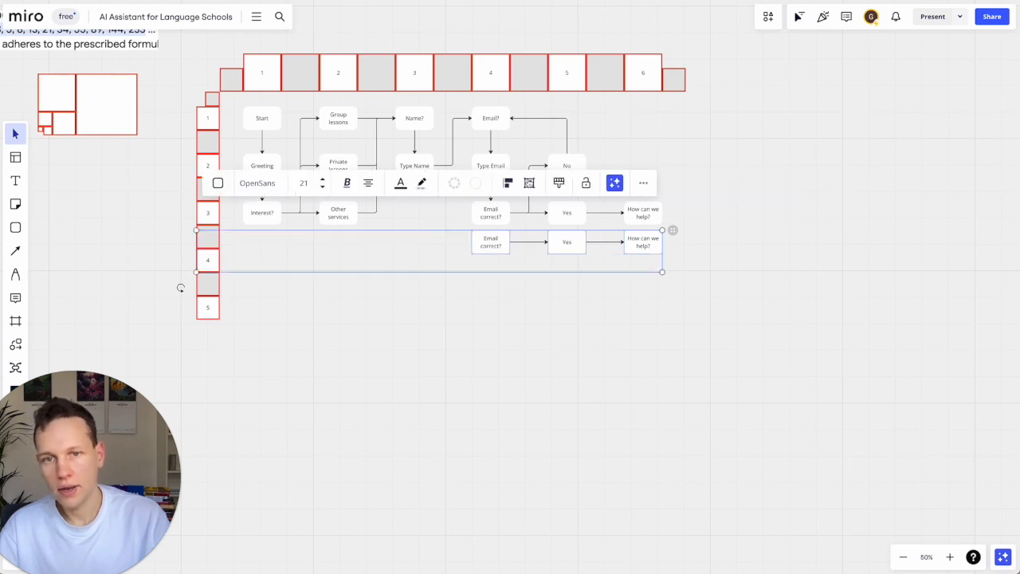
click(509, 183)
click(551, 233)
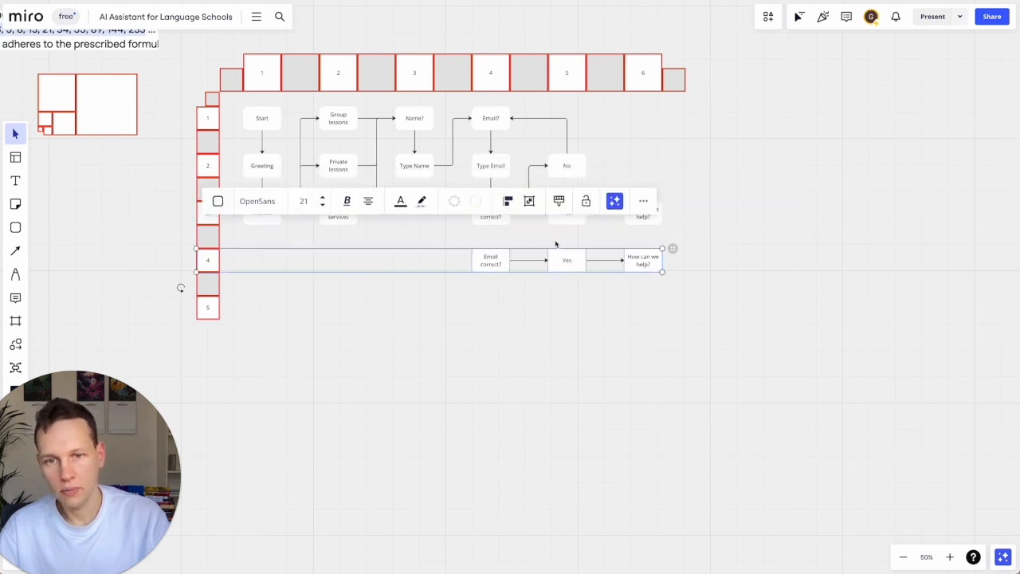
Delete the two arrows between the copied boxes in row 4
click(598, 329)
scroll(598, 330, up, 5)
click(463, 207)
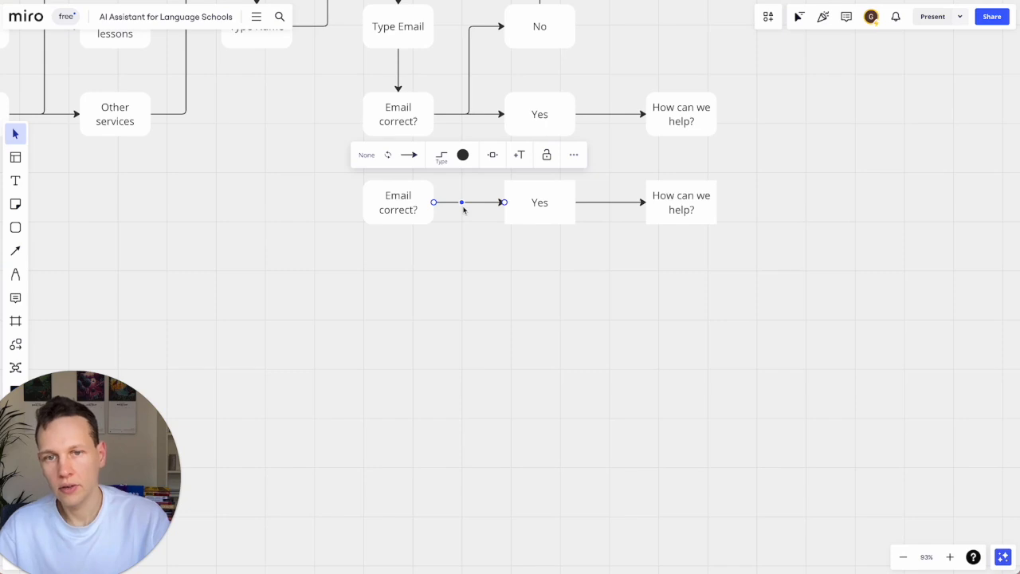
key(Delete)
click(615, 201)
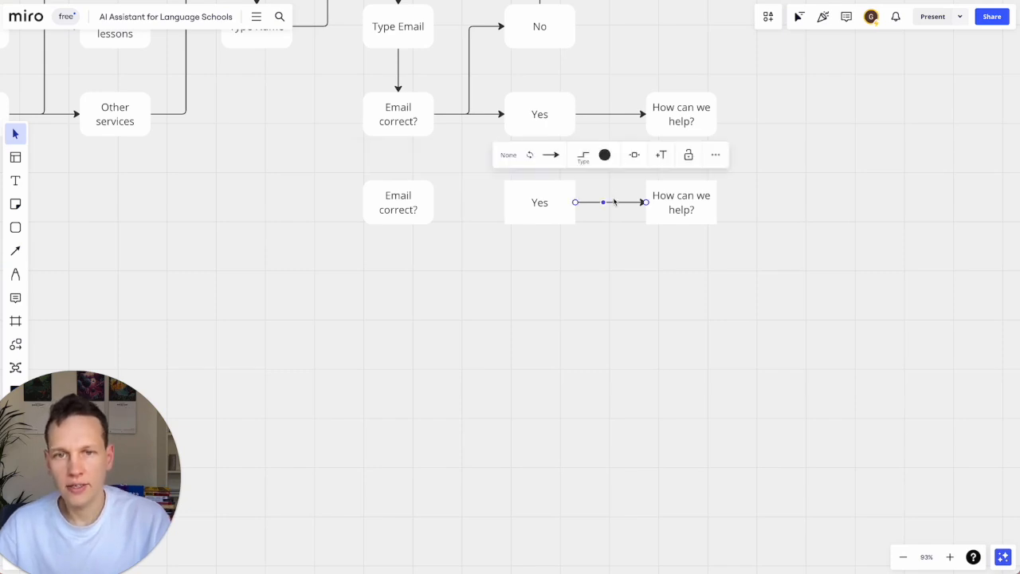
key(Delete)
Delete the "Yes" and "How can we help?" copies from row 4, keeping the rounded "Email correct?" copy
scroll(615, 198, up, 5)
click(457, 246)
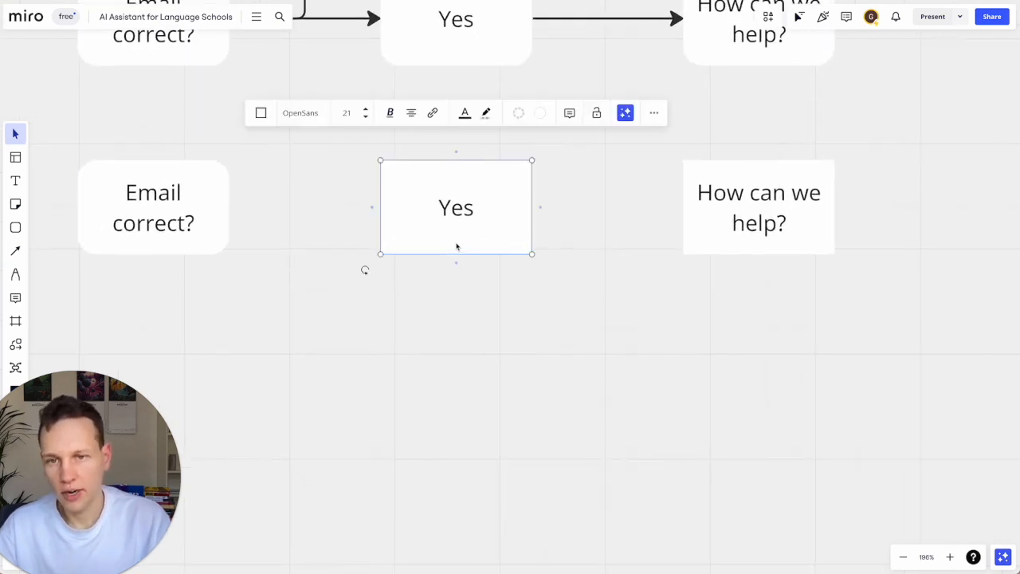
key(Delete)
click(760, 230)
key(Delete)
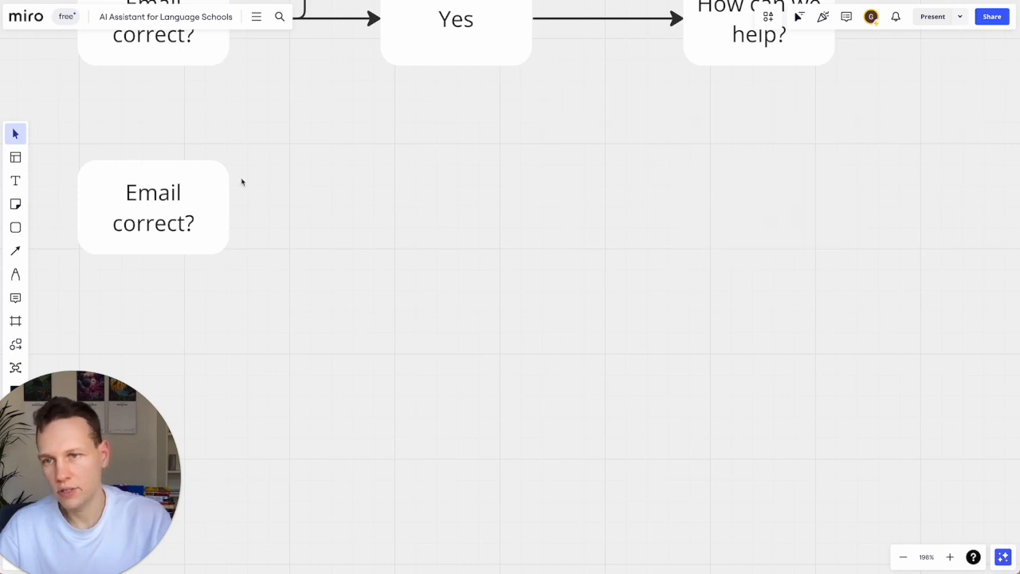
Duplicate the row 4 "Email correct?" box into columns 5 and 6 of the same row
click(192, 196)
key(ctrl+c)
key(ctrl+v)
drag(178, 210, 727, 213)
key(ctrl+d)
Relabel the three row 4 boxes "Question", "Call" and "Nothing" in columns 4, 5 and 6
double_click(140, 219)
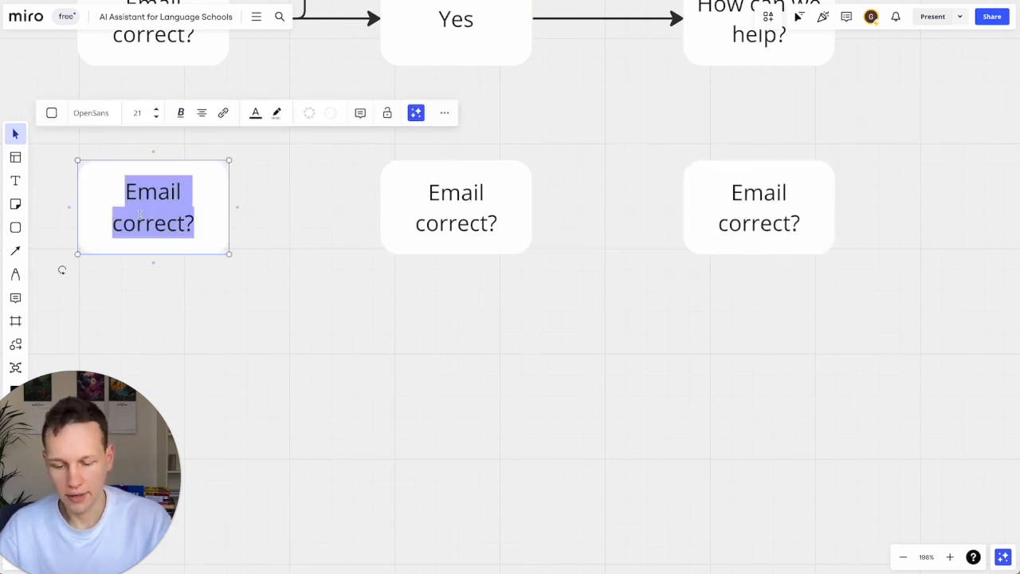
text(Question)
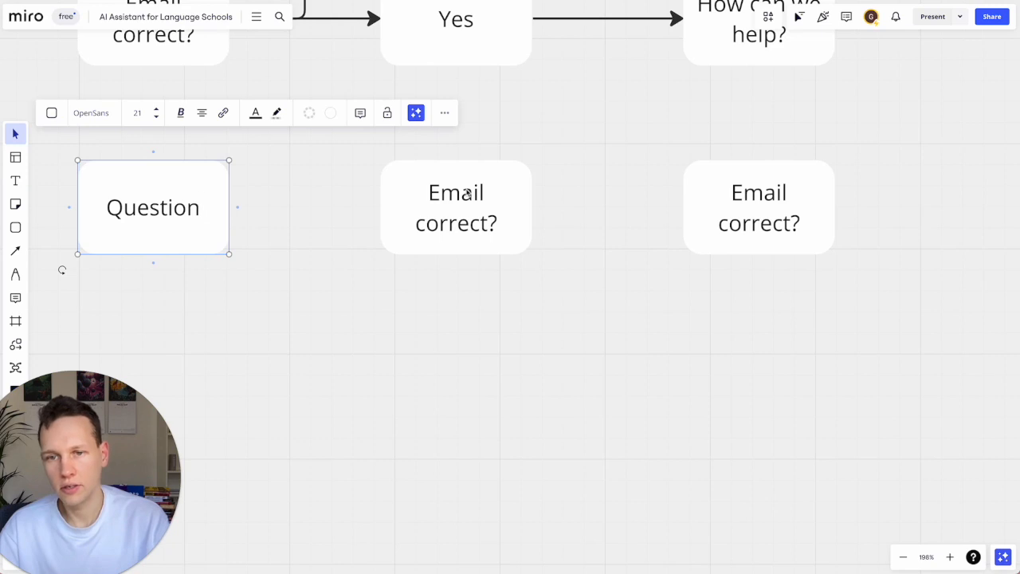
double_click(467, 193)
text(Call)
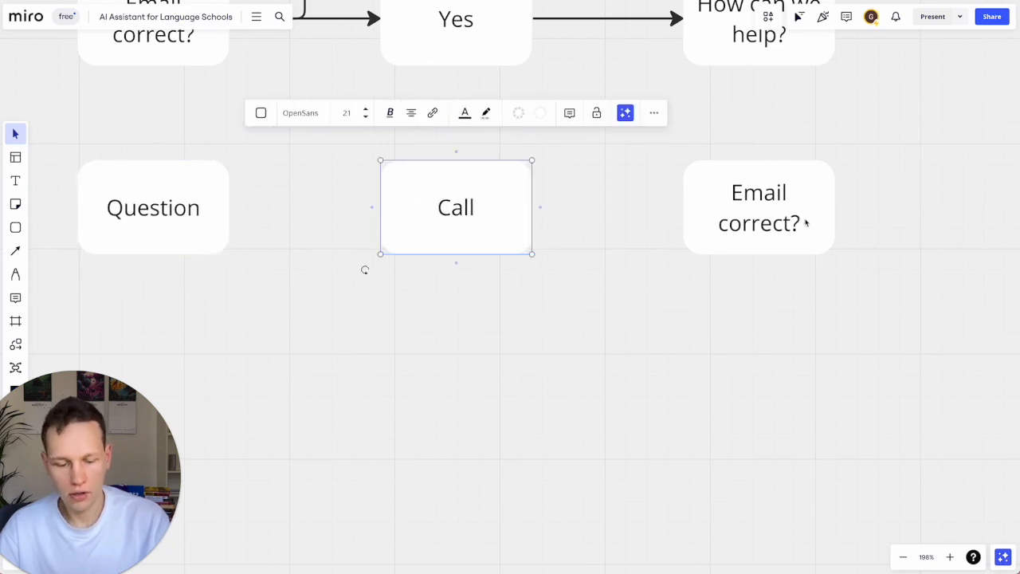
double_click(760, 211)
key(ctrl+a)
text(Nothing)
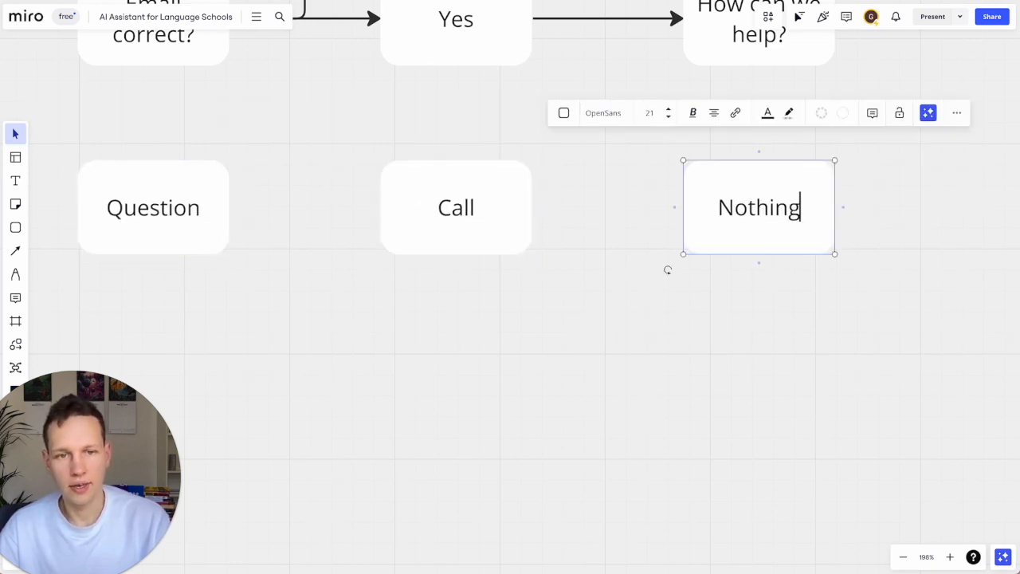
Connect the "How can we help?" box to the rounded "Nothing" box below it with an arrow
scroll(764, 118, up, 2)
click(765, 118)
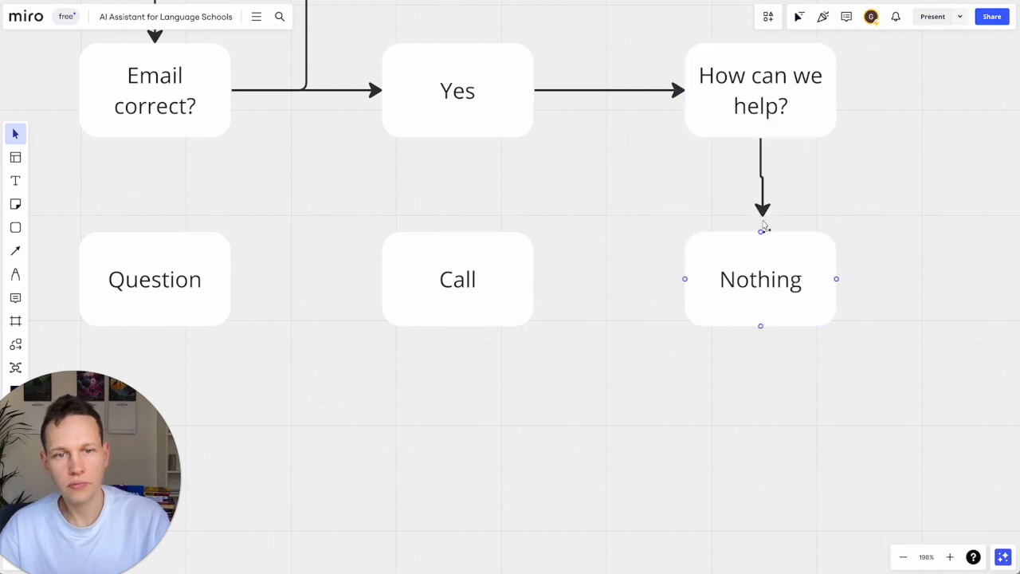
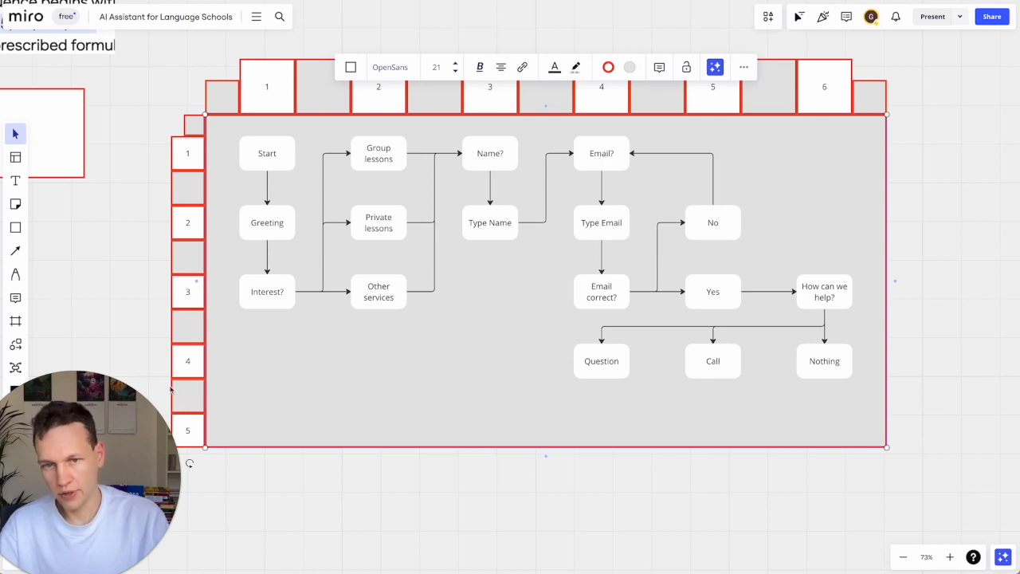
Delete the row 5 guide square and the grey spacer above it
click(196, 453)
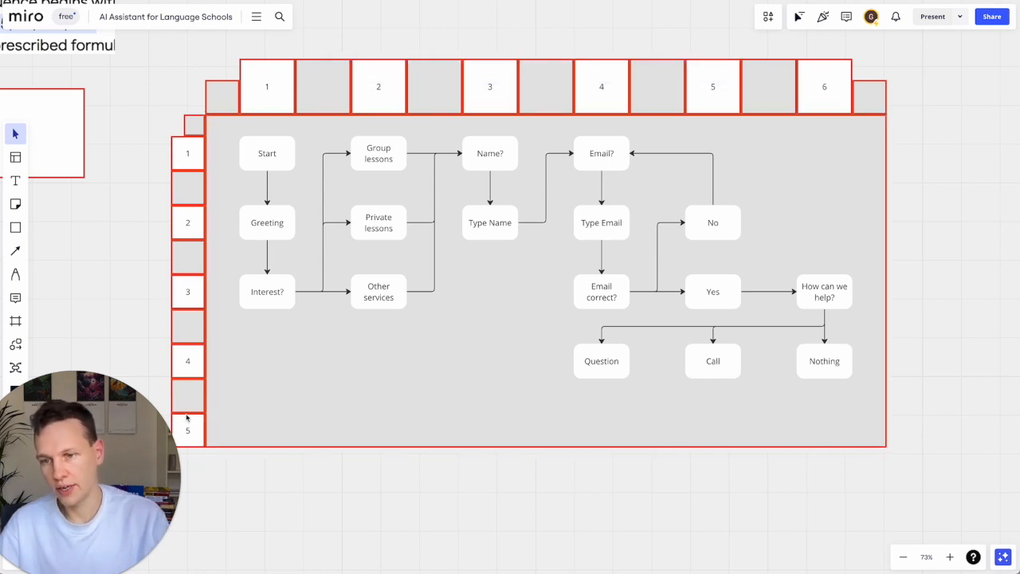
scroll(186, 417, left, 5)
click(353, 408)
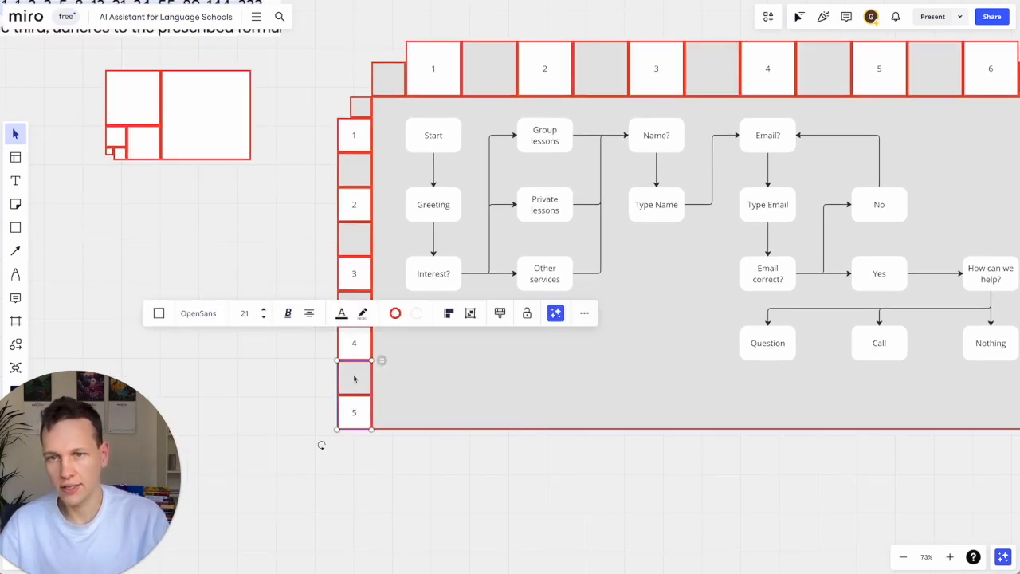
key(Delete)
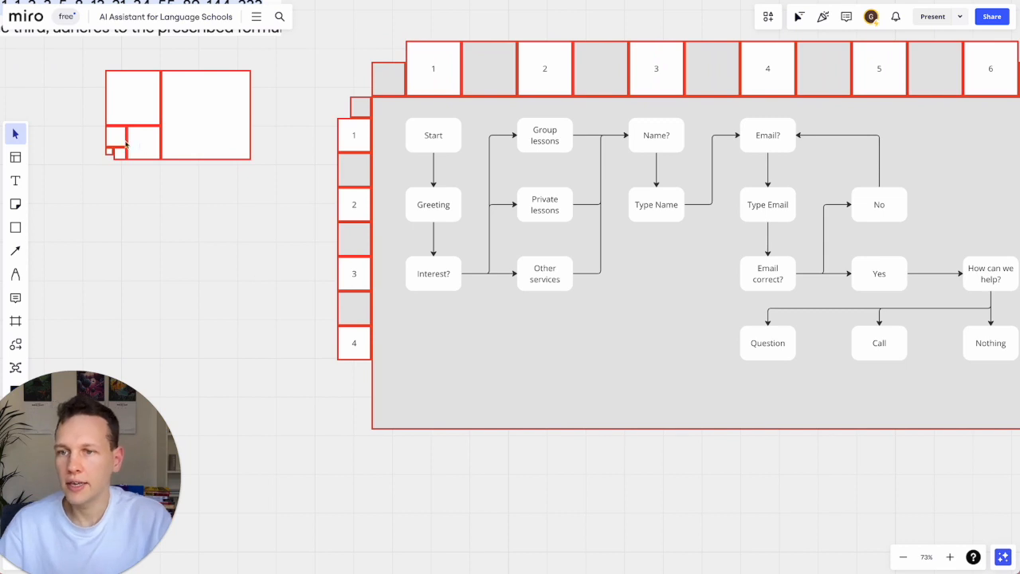
Copy the small guide square above row 1 to below row 4 and raise the grey background's bottom edge to match it
click(361, 109)
drag(361, 110, 360, 372)
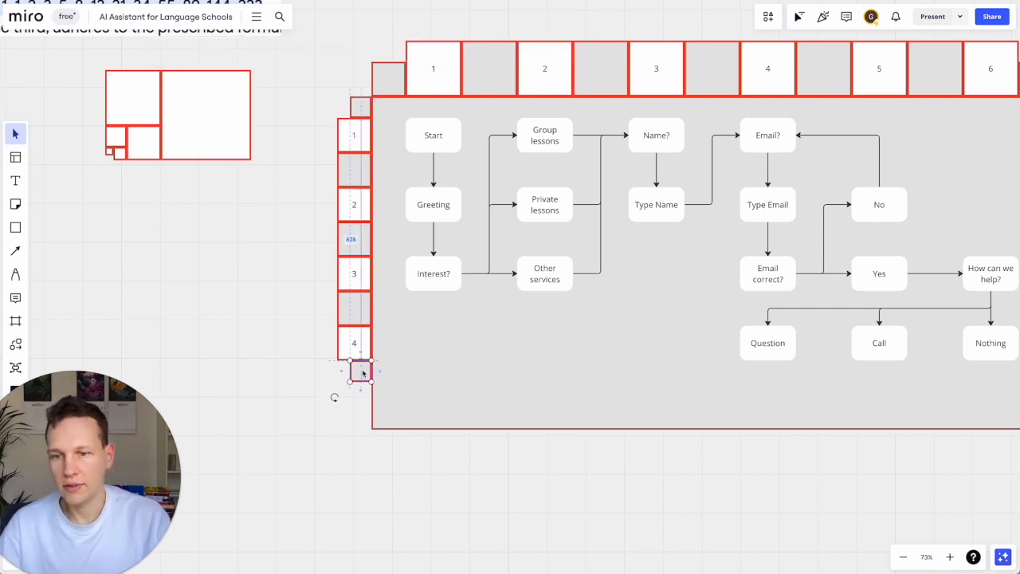
click(469, 380)
drag(444, 430, 446, 381)
Add the text "Title" inside the grey background above the "Start" box, aligned with the left edge of column 1
scroll(478, 393, left, 3)
scroll(478, 394, up, 2)
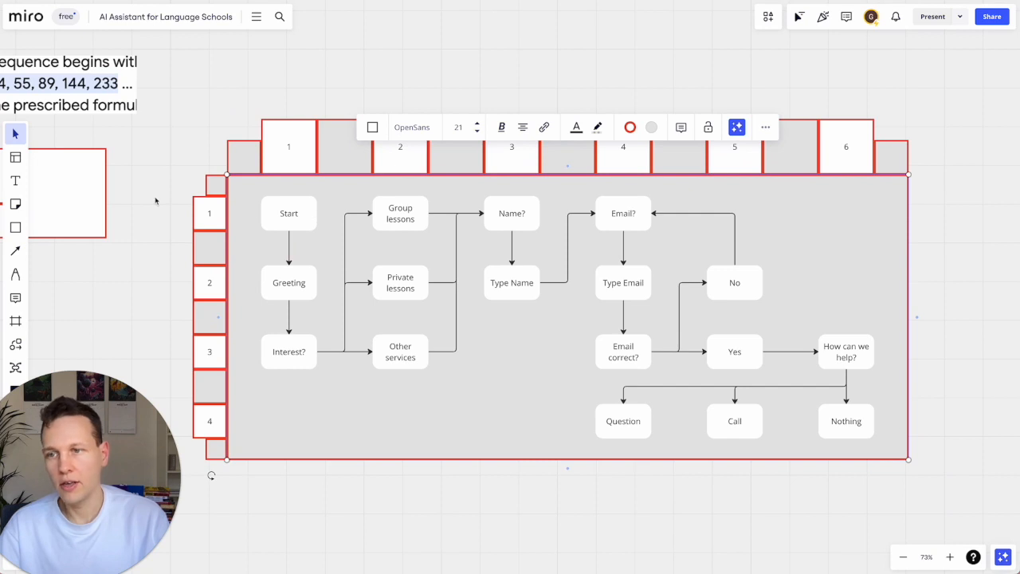
click(155, 200)
click(15, 180)
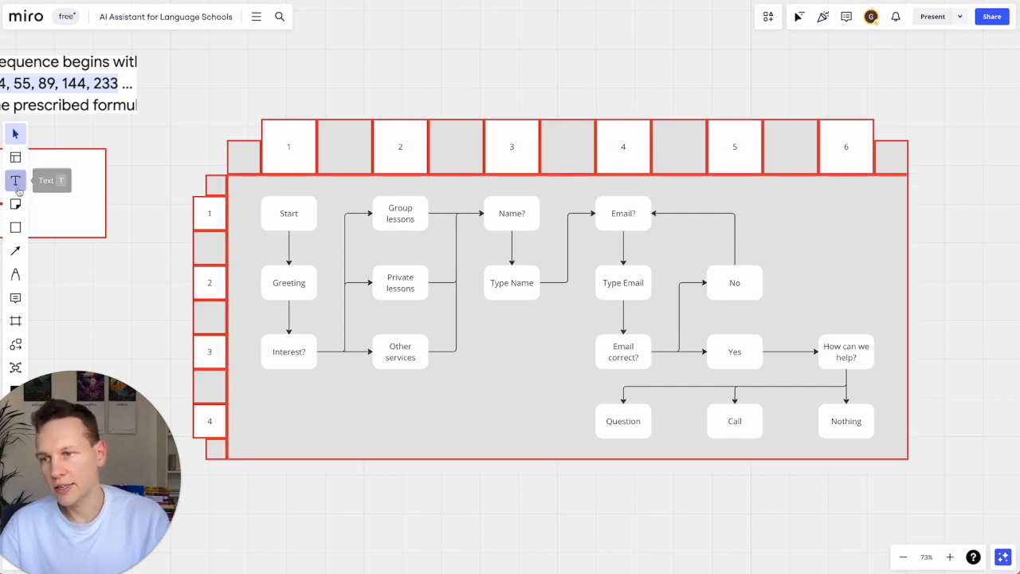
click(252, 180)
text(Tytle)
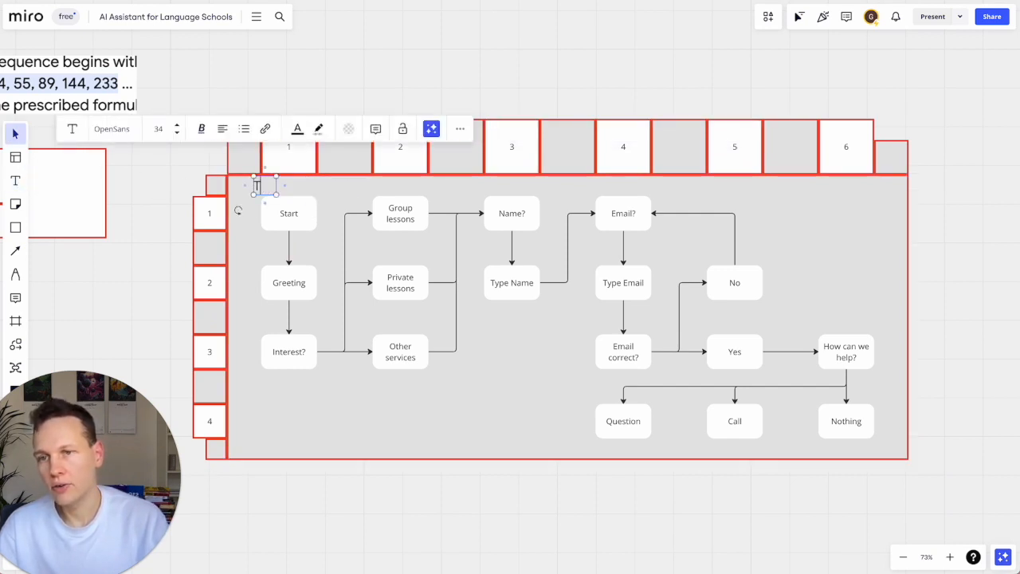
key(BackSpace)
key(BackSpace)
key(BackSpace)
key(BackSpace)
text(itle)
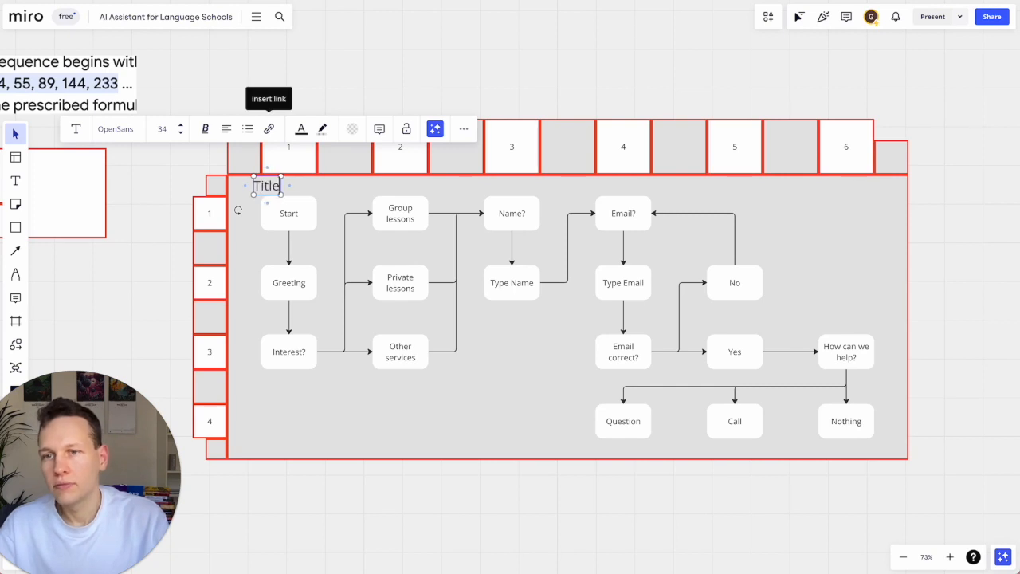
mouse_move(268, 185)
mouse_down()
mouse_move(284, 186)
mouse_move(275, 191)
mouse_up()
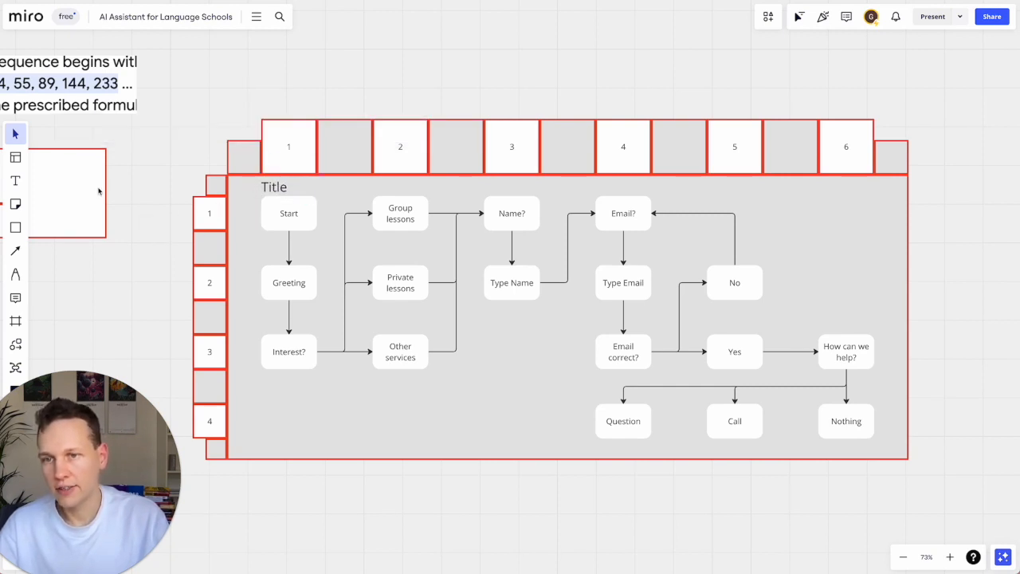
Stack a copy of the small white Fibonacci square and a copy of the grey spacer above the spacer over row 1
scroll(99, 191, left, 2)
click(143, 255)
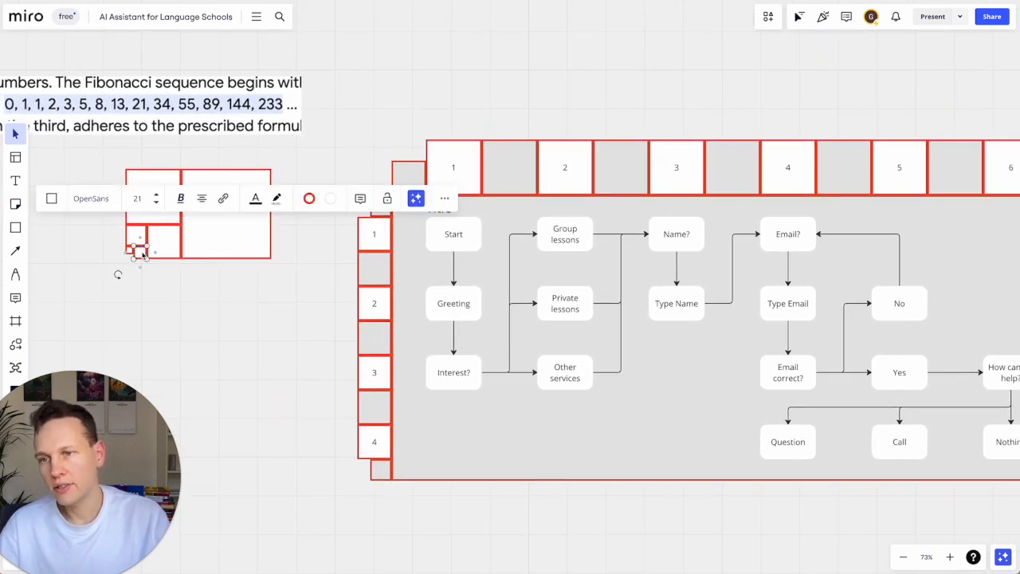
drag(144, 255, 384, 189)
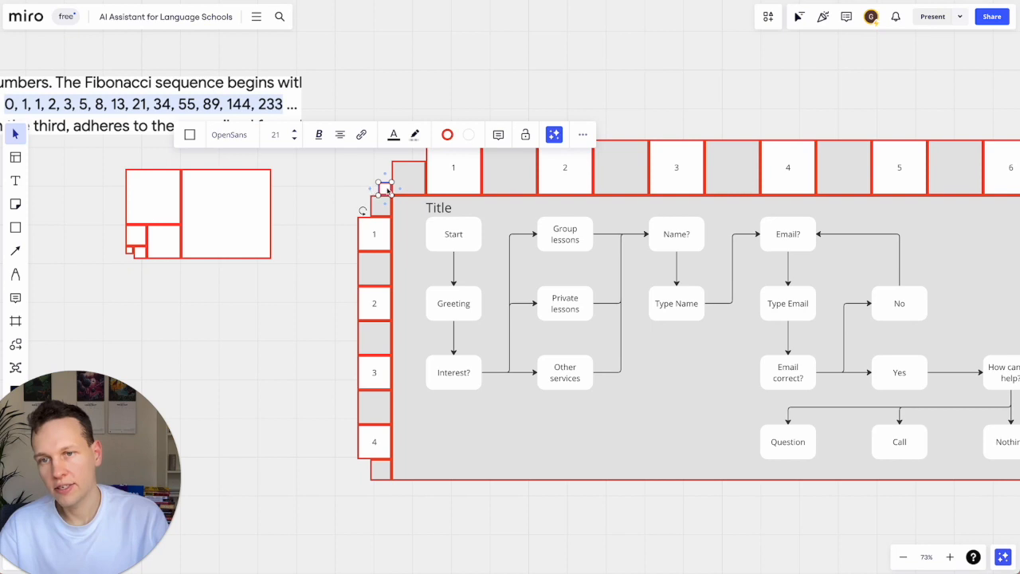
scroll(386, 189, up, 5)
click(303, 253)
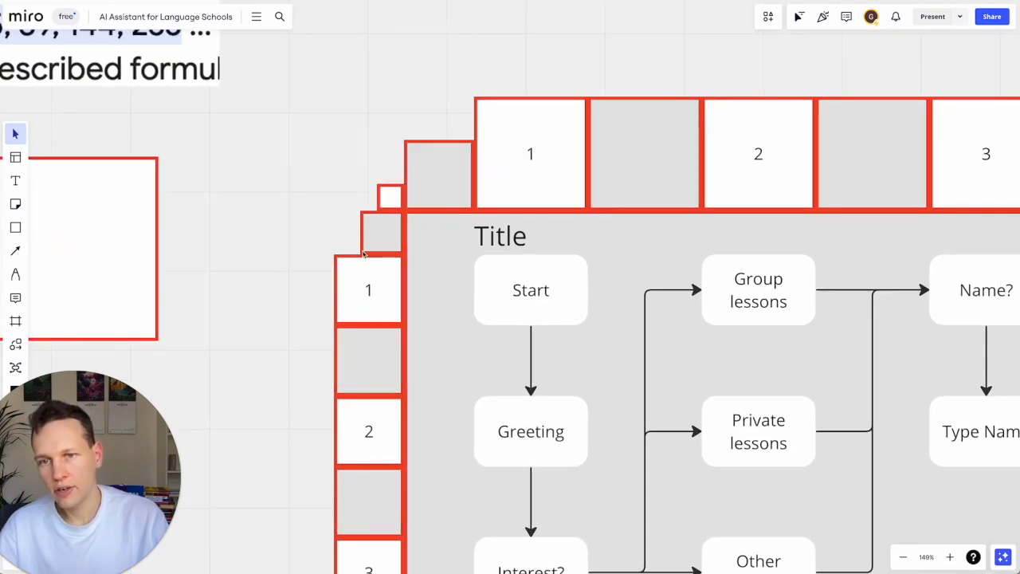
click(371, 239)
drag(373, 247, 379, 171)
scroll(215, 241, down, 5)
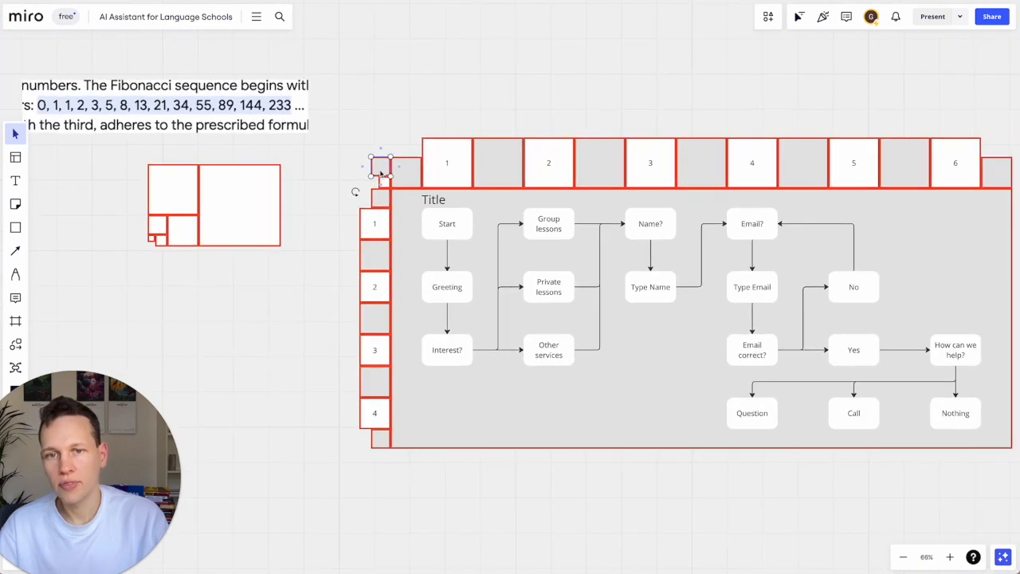
Move the column guide row up level with the stacked squares' top and extend the grey background's top edge to meet it
drag(957, 197, 316, 192)
click(326, 261)
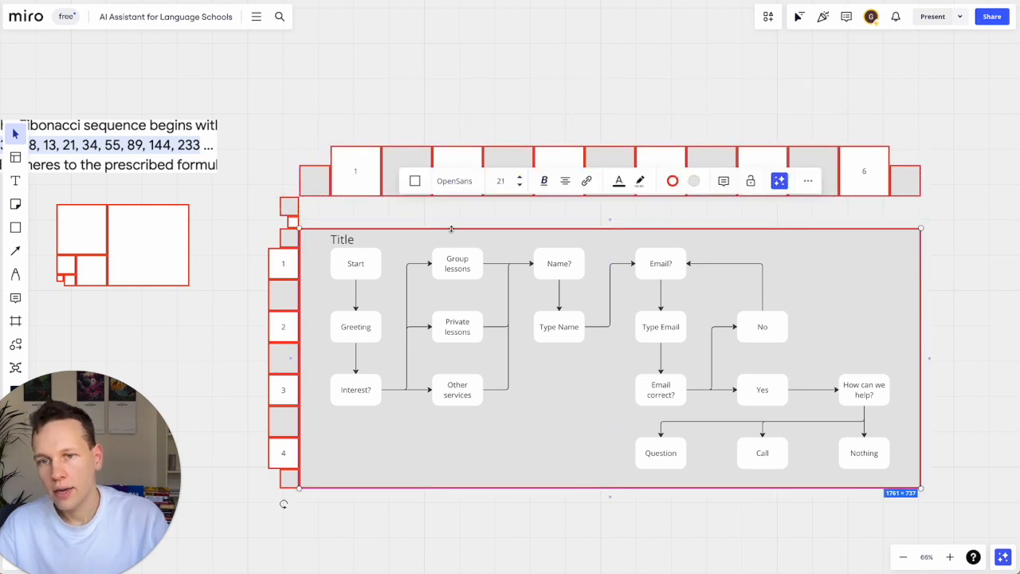
drag(451, 226, 453, 197)
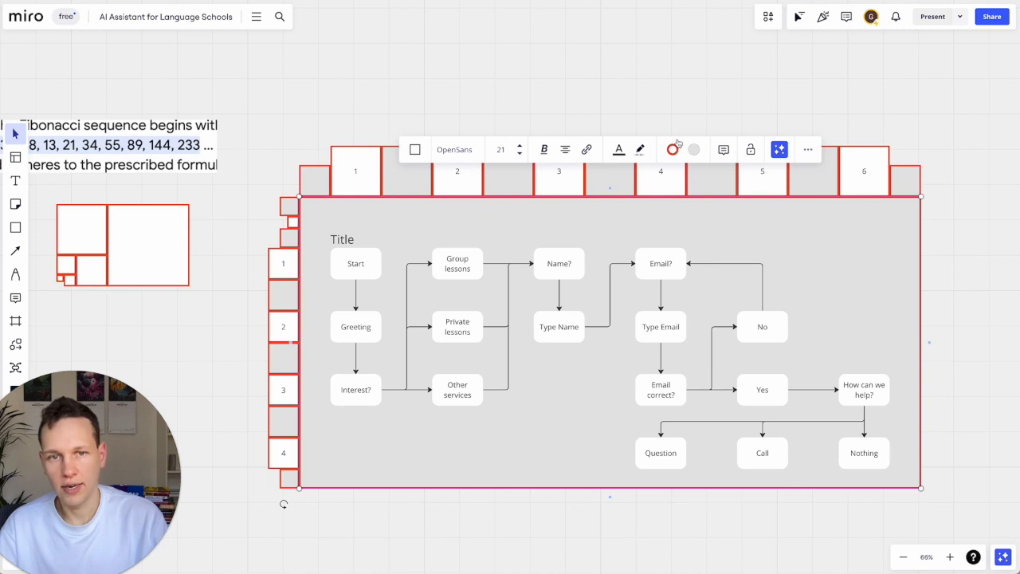
Make the border of the large grey background transparent
click(674, 149)
click(636, 251)
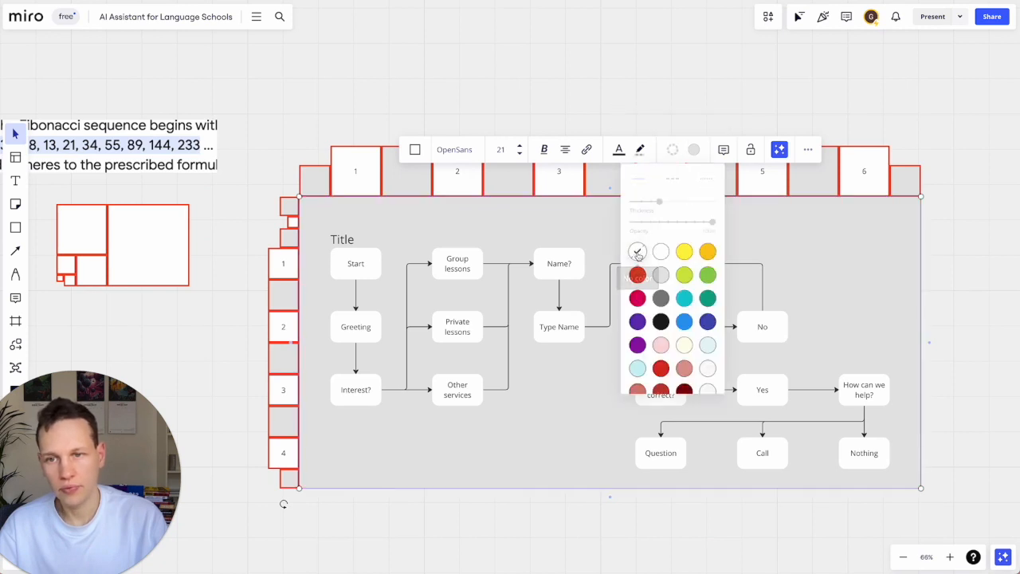
click(339, 250)
Check the "Title" text's font size against the small white guide square beside it
scroll(338, 247, up, 5)
click(344, 230)
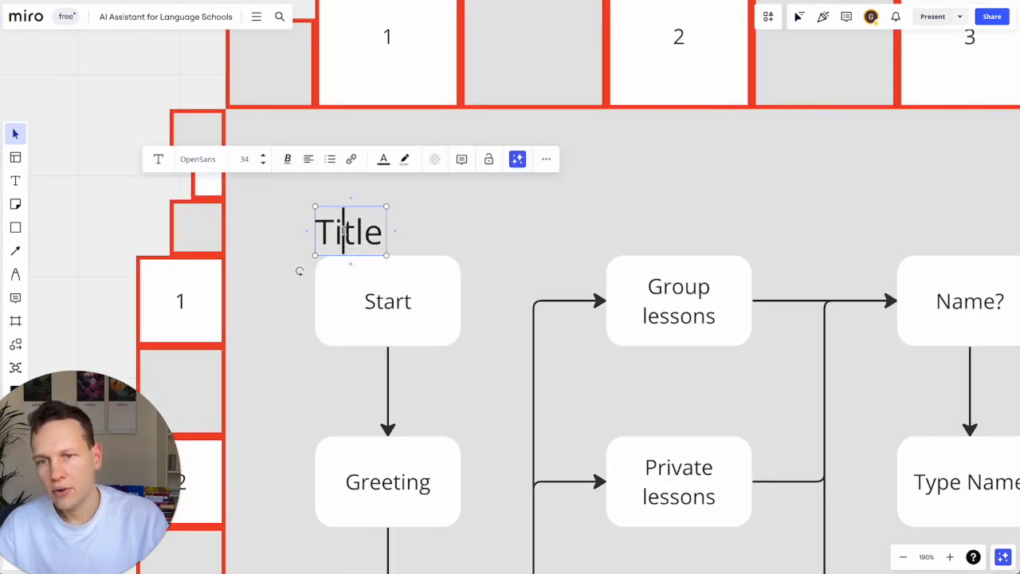
double_click(344, 230)
click(201, 188)
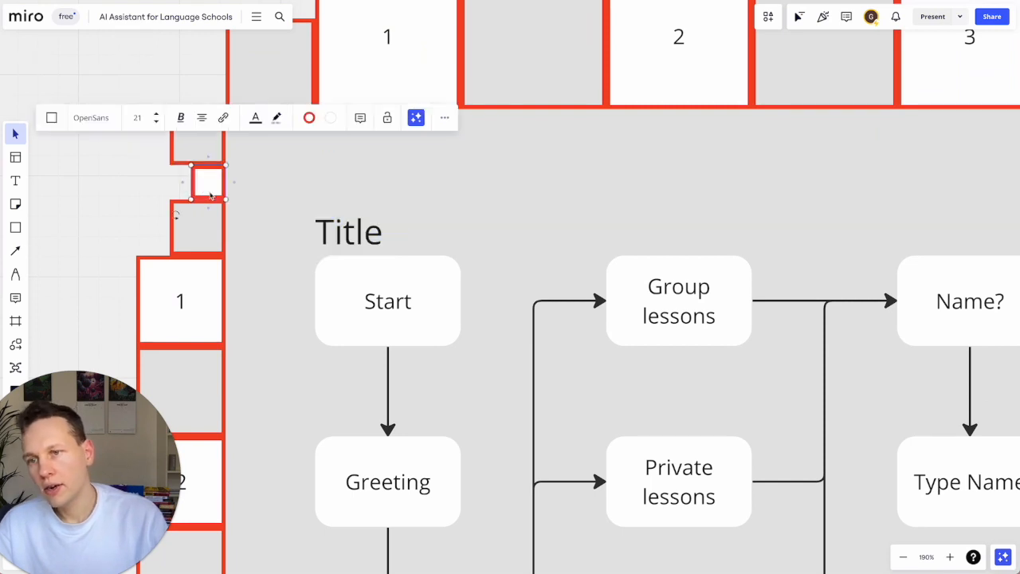
double_click(358, 230)
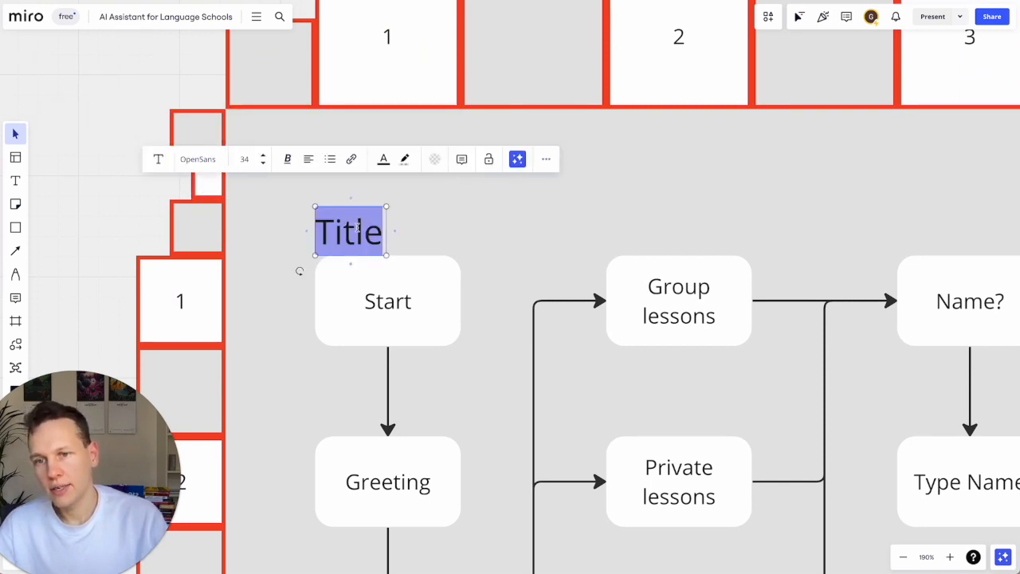
click(247, 159)
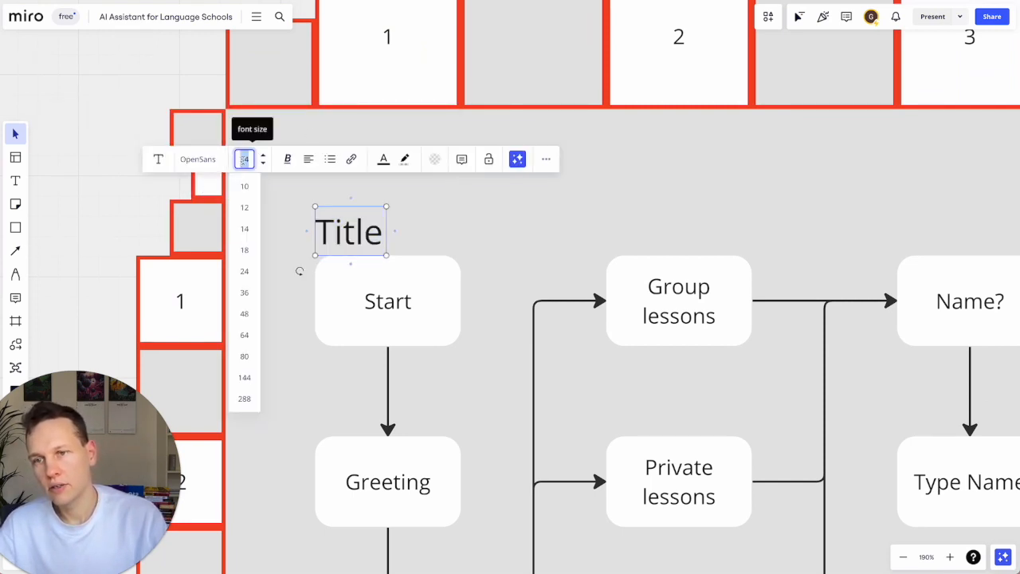
click(206, 193)
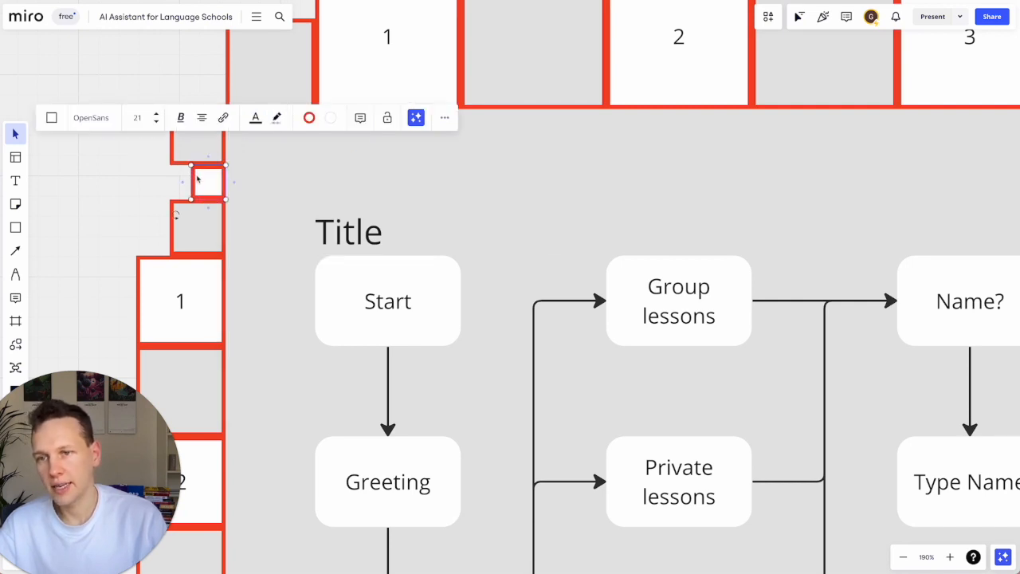
Position the "Title" text level with the small white guide square and left-aligned with column 1
scroll(149, 197, left, 3)
click(461, 288)
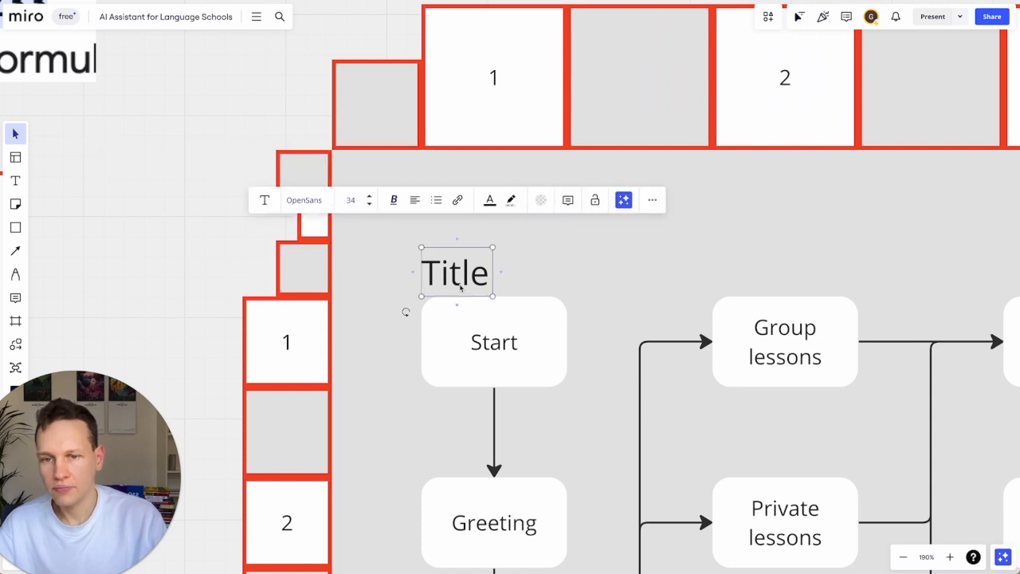
drag(456, 281, 369, 231)
scroll(369, 231, up, 5)
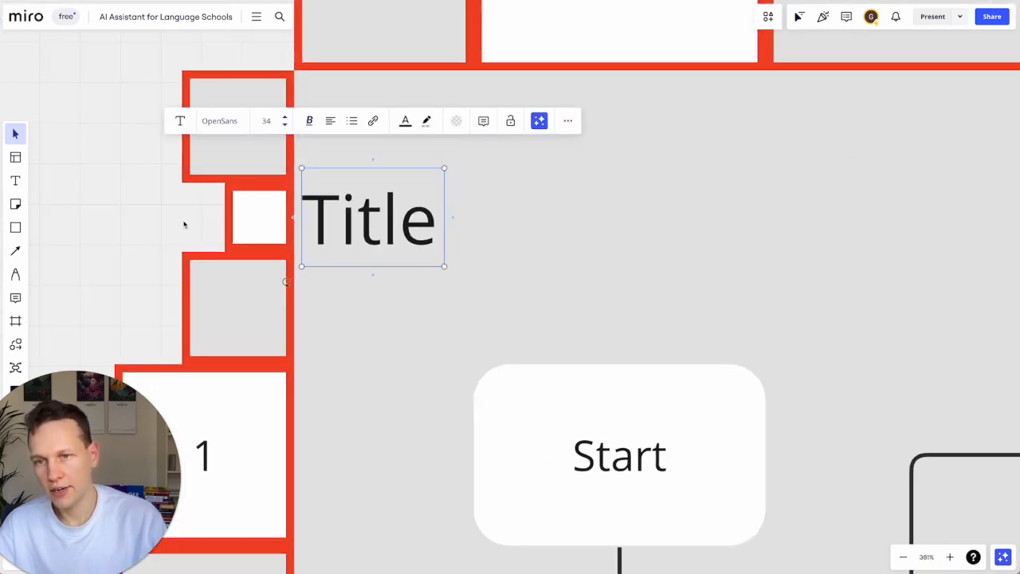
scroll(184, 223, up, 1)
scroll(184, 223, left, 3)
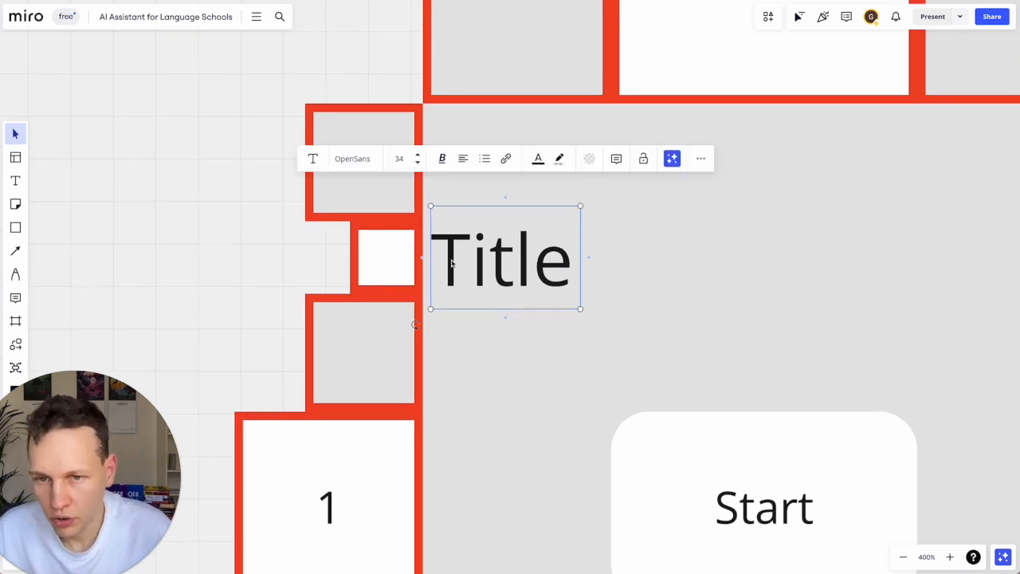
drag(451, 262, 335, 263)
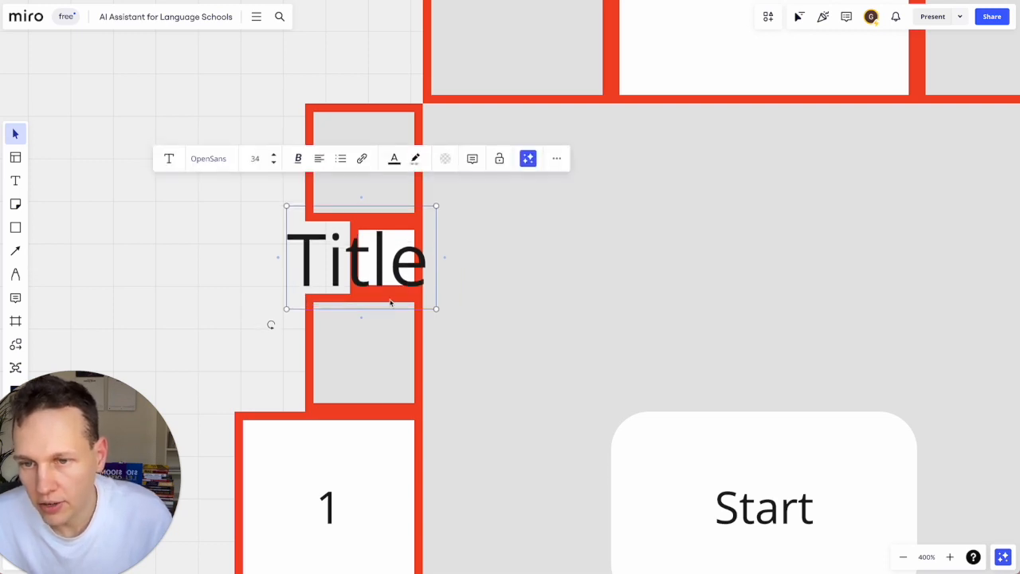
drag(400, 265, 701, 266)
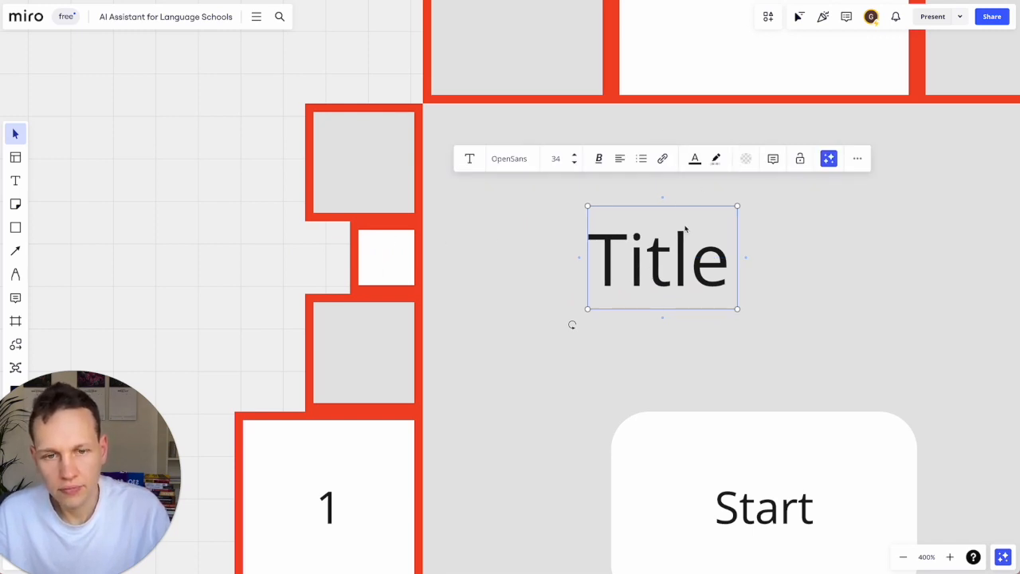
drag(684, 251, 706, 249)
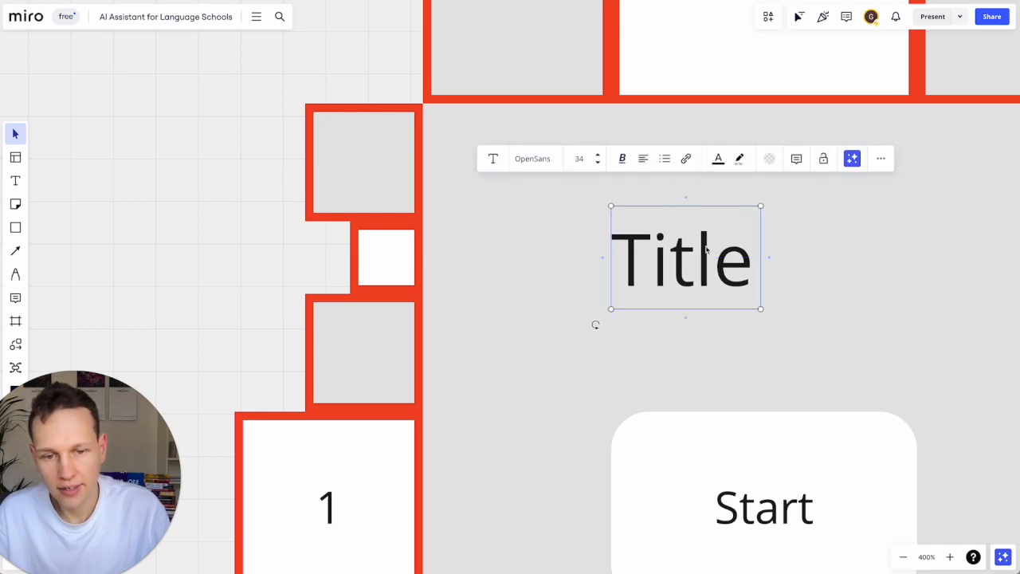
Replace the "Title" text with "Collect user infos"
double_click(658, 264)
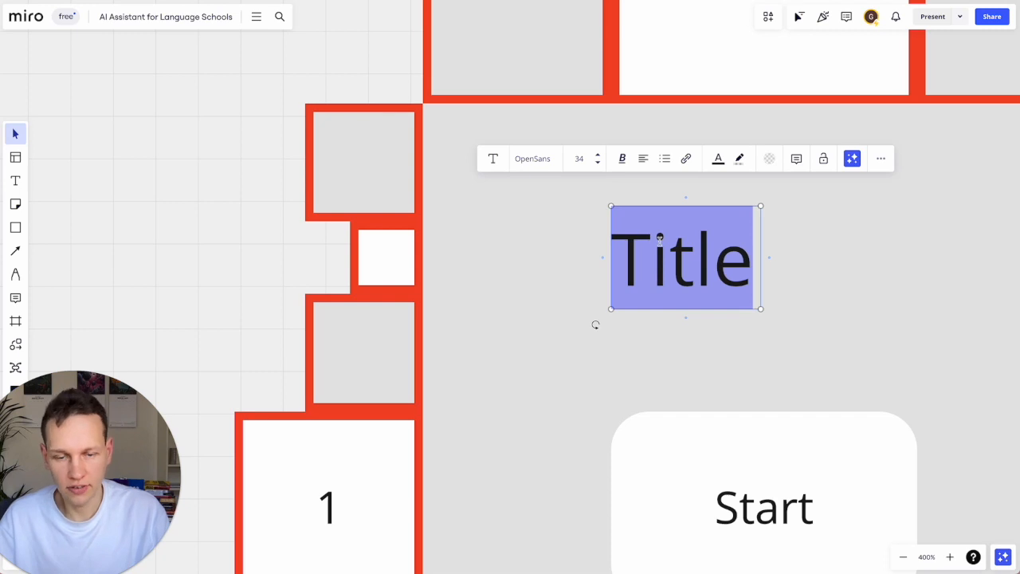
click(346, 358)
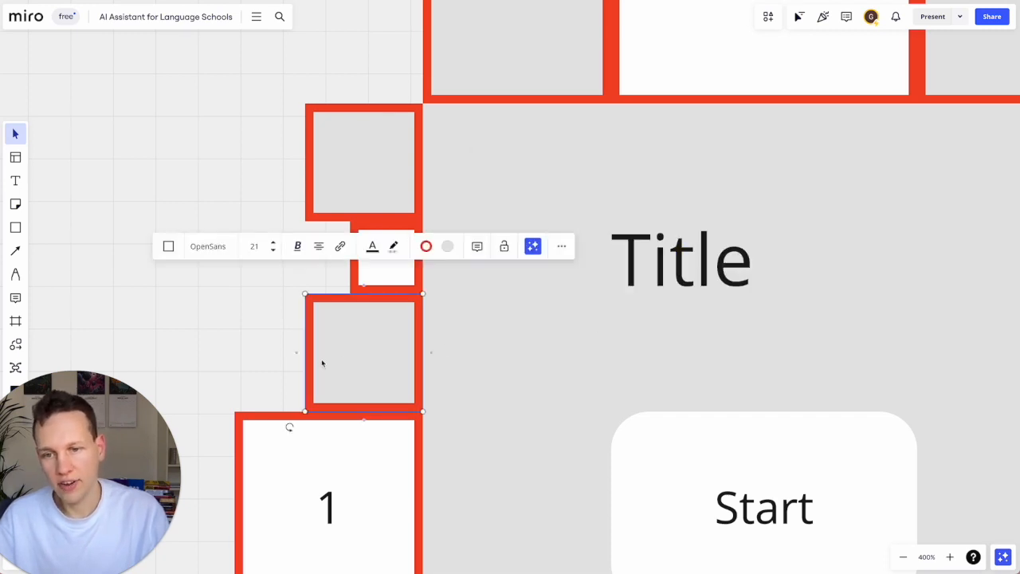
mouse_move(321, 358)
mouse_down()
mouse_move(646, 363)
mouse_move(289, 337)
mouse_move(321, 364)
mouse_up()
click(683, 263)
double_click(682, 263)
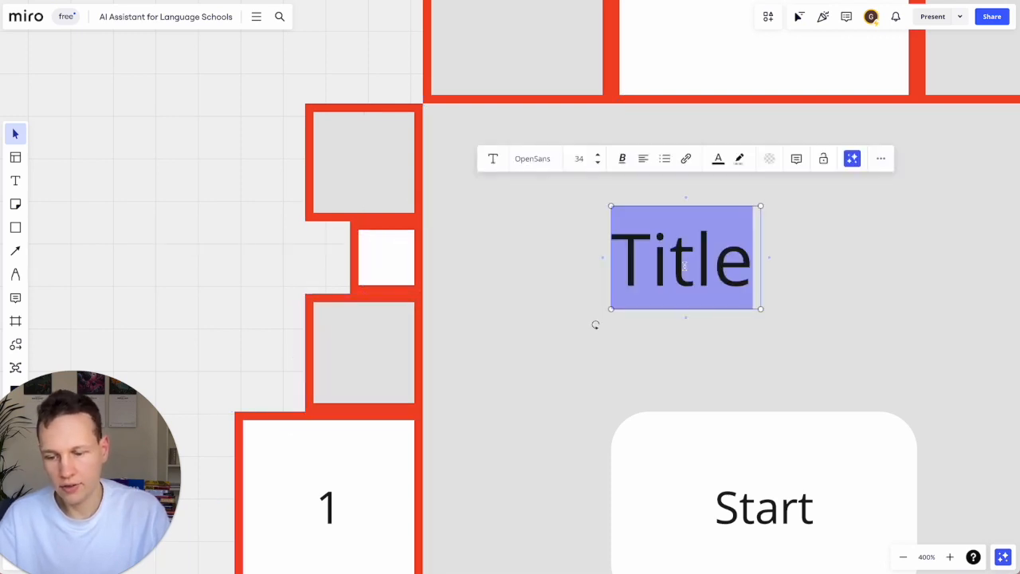
text(Collect user infos)
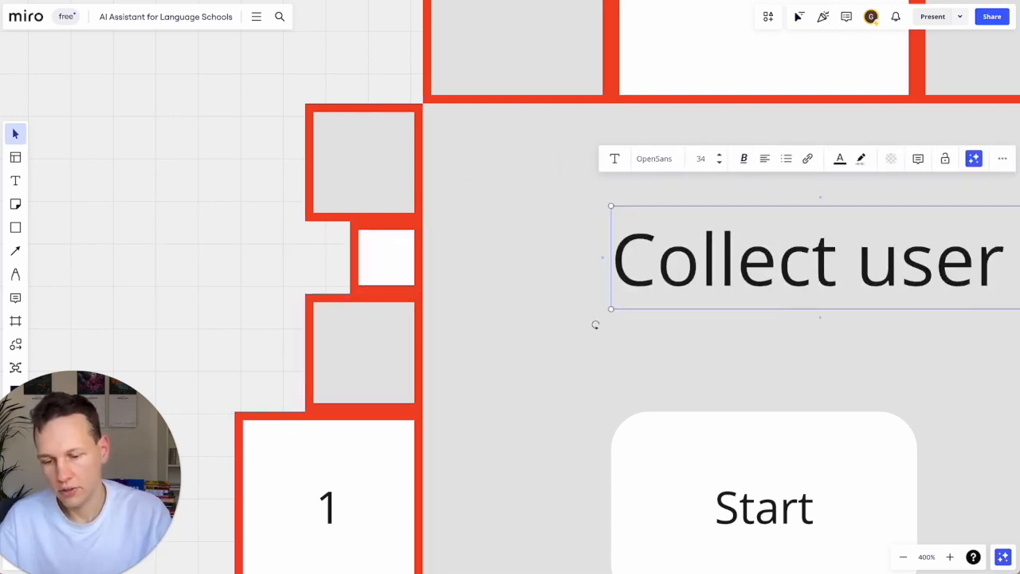
scroll(595, 324, down, 3)
scroll(804, 279, down, 6)
click(951, 282)
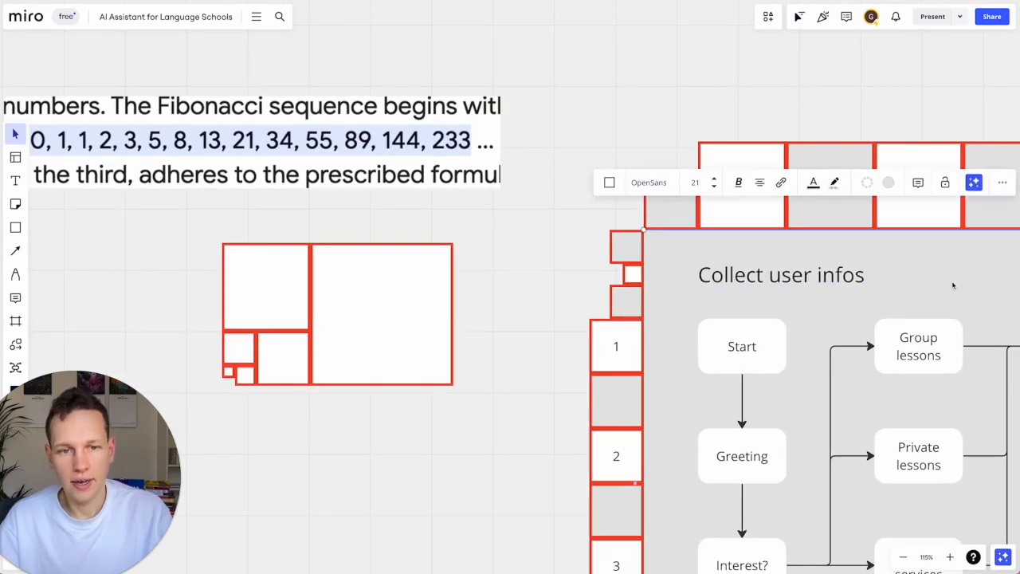
scroll(952, 283, down, 5)
scroll(951, 280, right, 10)
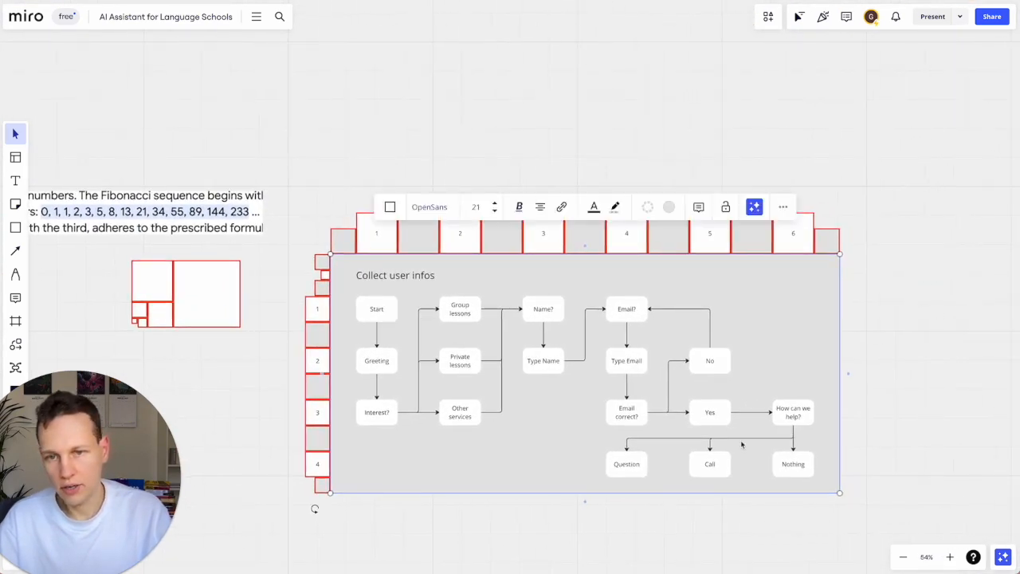
click(770, 539)
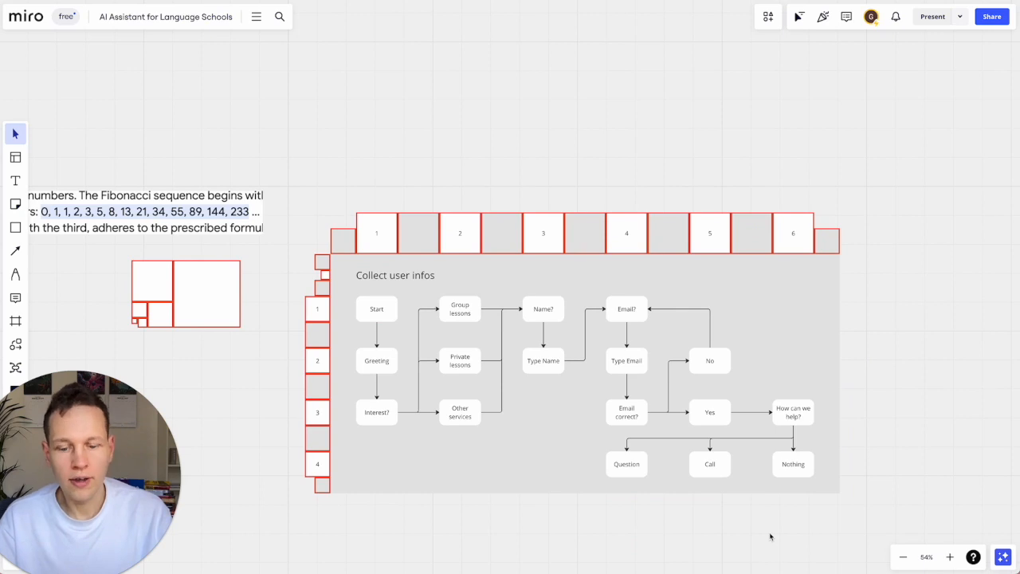
Move the whole column guide row, including both end spacers, to just below the grey background
scroll(485, 547, down, 4)
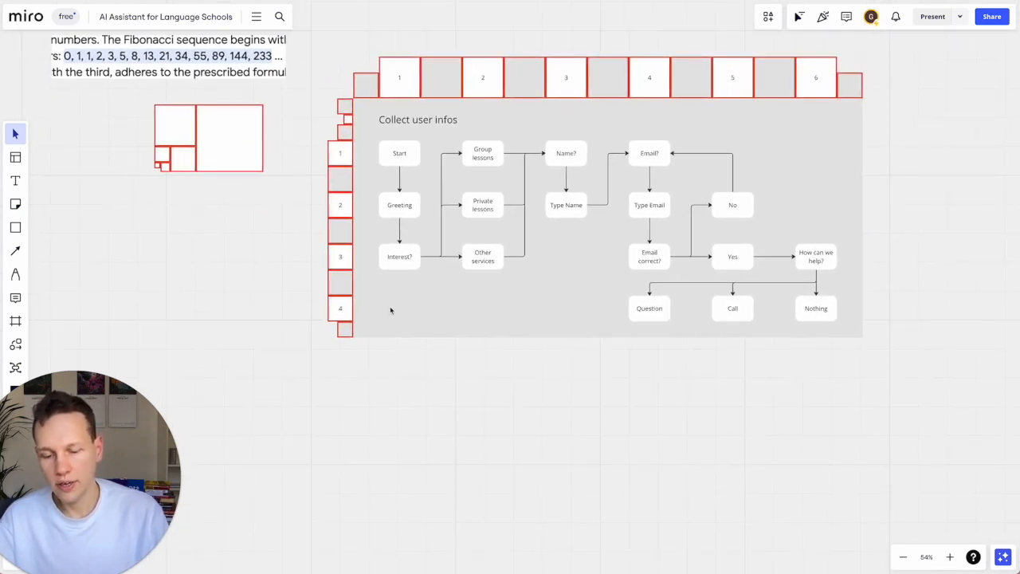
scroll(390, 309, left, 1)
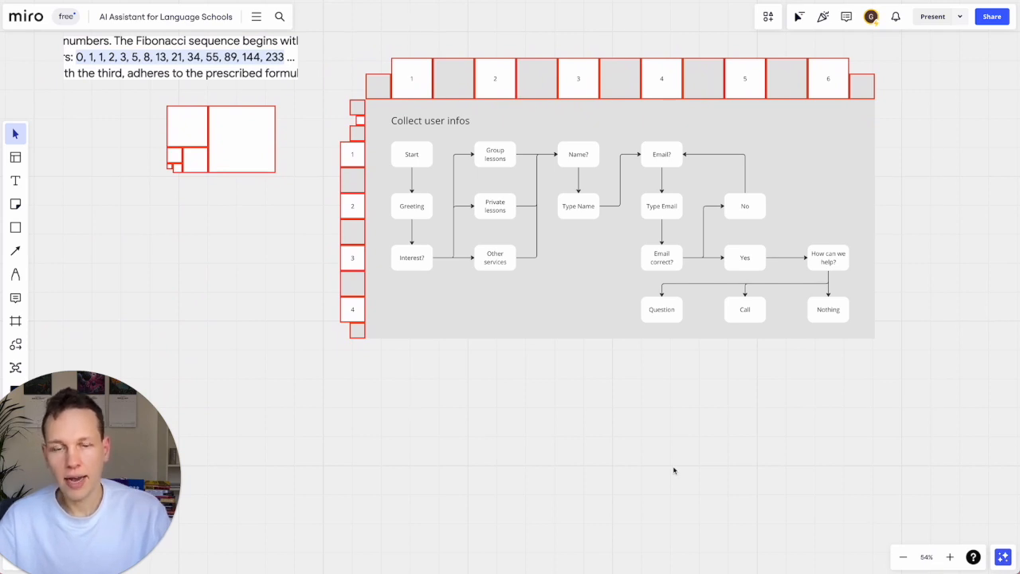
scroll(712, 393, up, 1)
drag(917, 99, 388, 83)
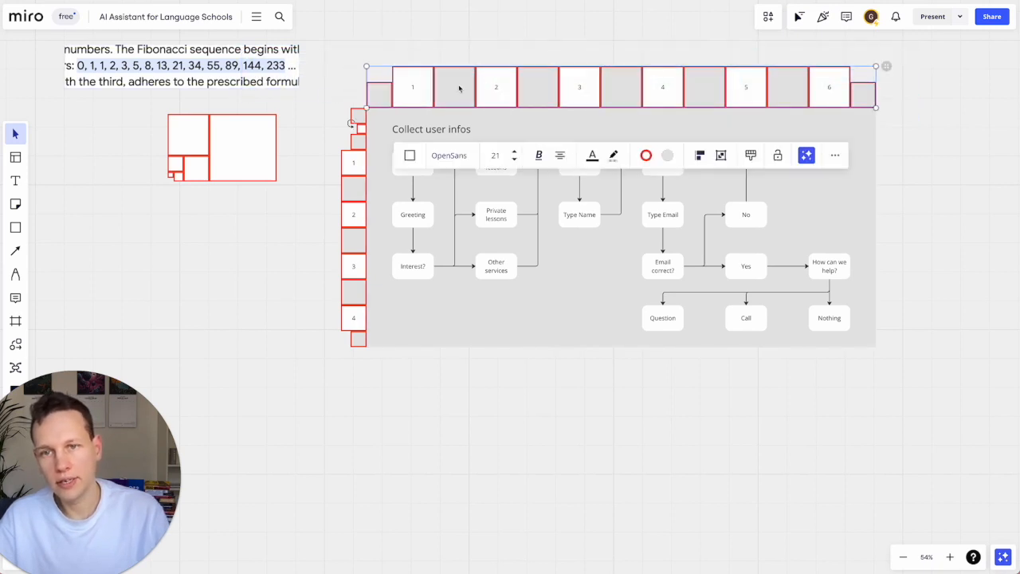
drag(459, 89, 454, 377)
Copy the grey background below the column guide row and narrow it to span from the left end spacer through column 2
click(516, 331)
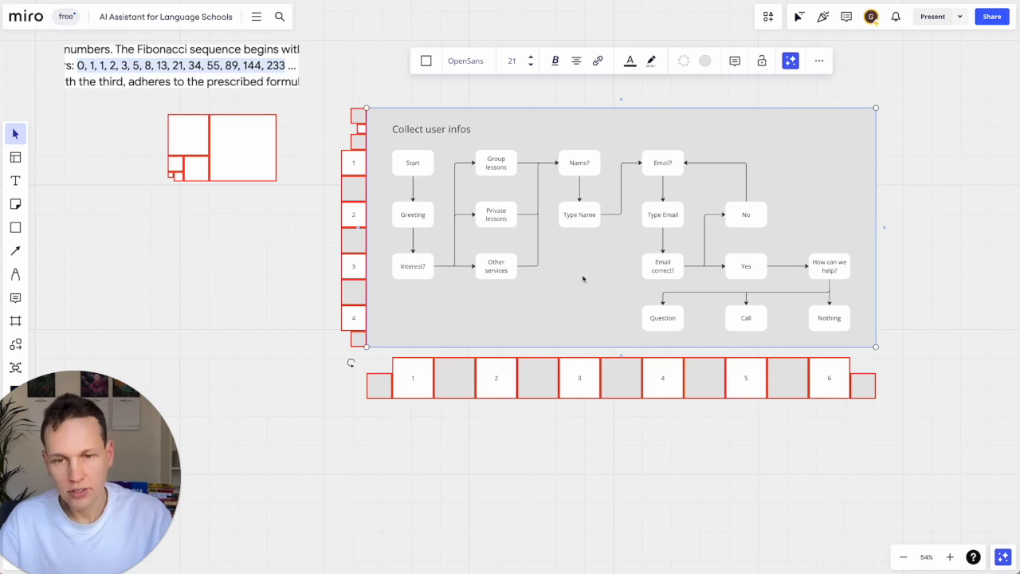
drag(787, 139, 774, 440)
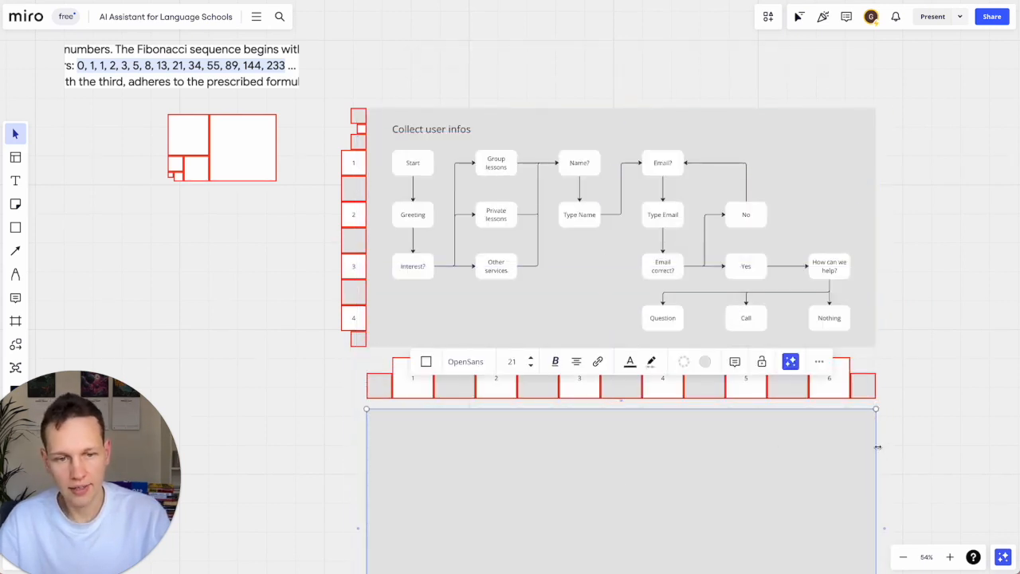
drag(877, 447, 538, 447)
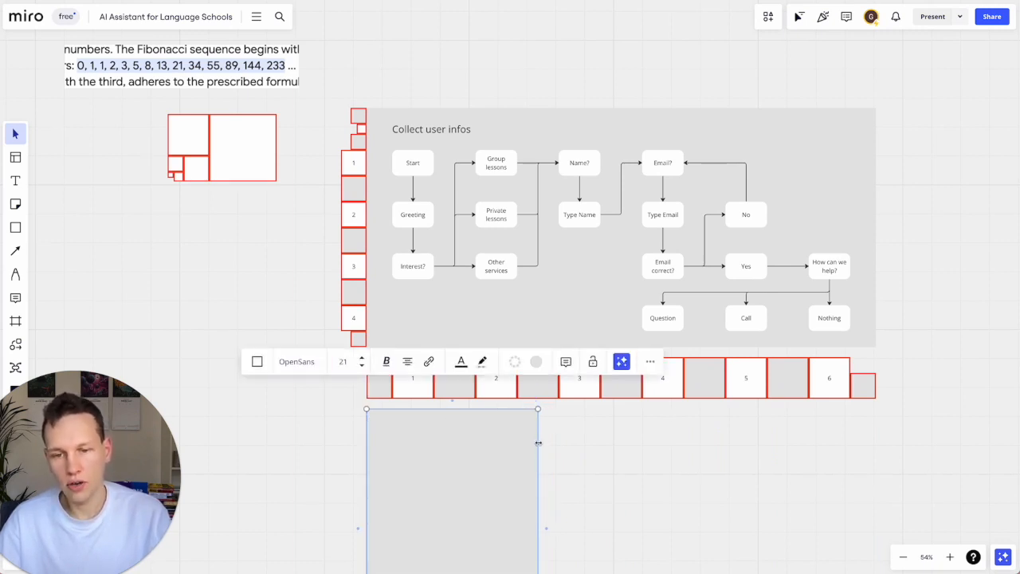
drag(538, 443, 604, 528)
Duplicate the narrowed grey box under column 3 and shrink the copy to that column's width
key(ctrl+c)
key(ctrl+v)
drag(710, 452, 598, 453)
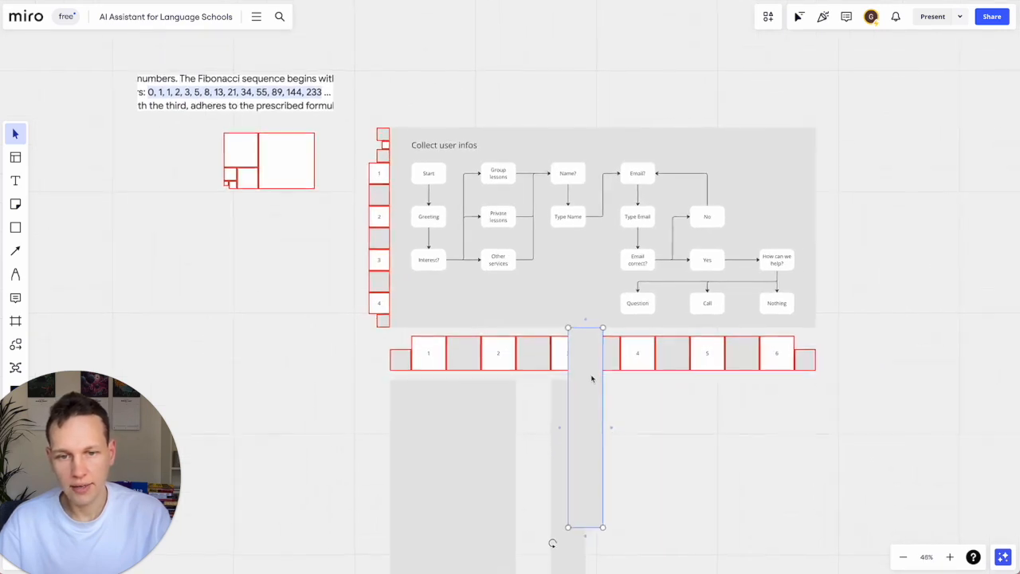
Place a grey box spanning columns 4 to 5 and a copy of the one-column box under column 6
drag(591, 381, 722, 419)
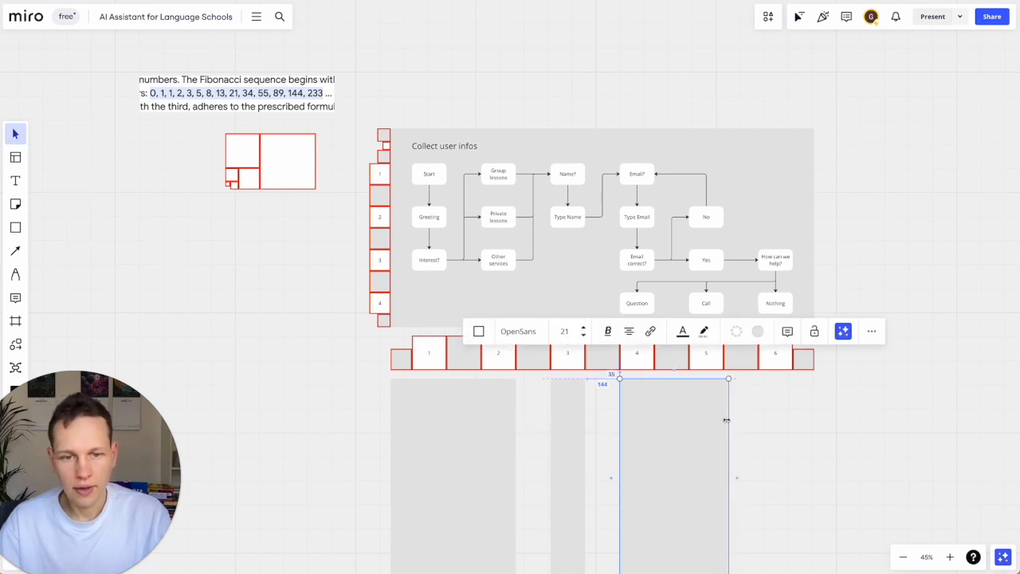
click(564, 419)
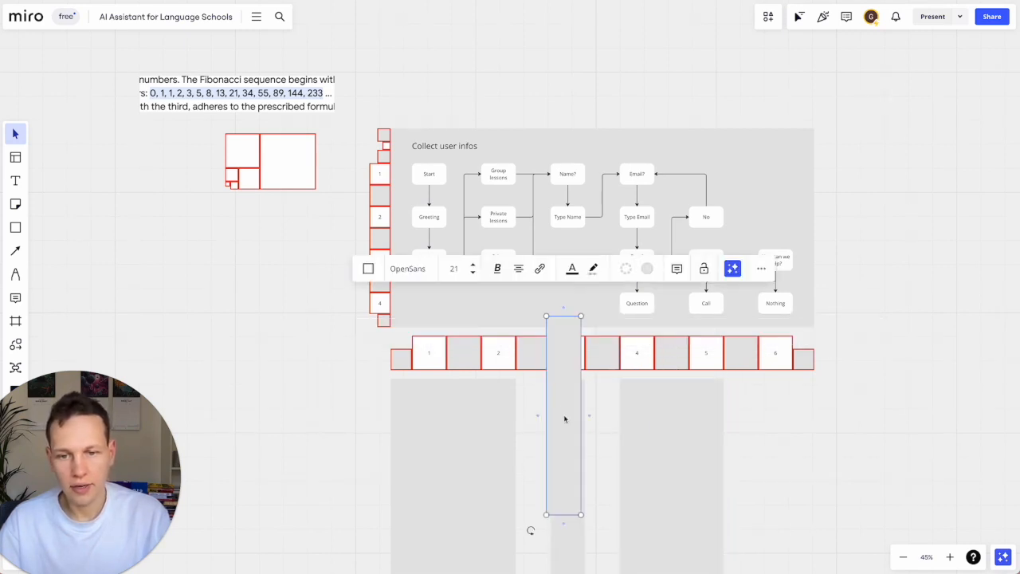
drag(564, 419, 773, 451)
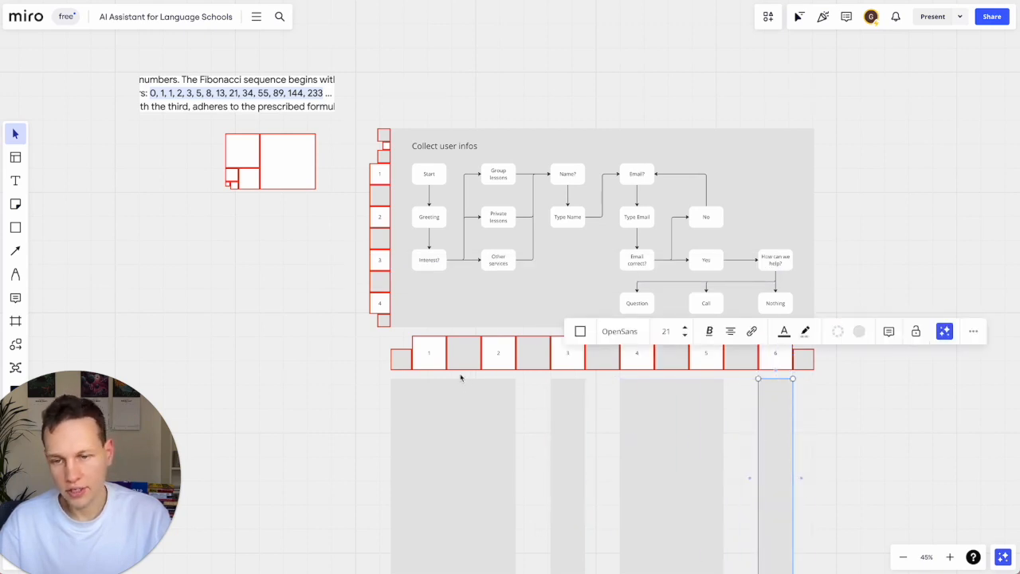
Narrow the first grey box so its left edge lines up with the start of column 1
click(396, 402)
drag(392, 399, 412, 398)
click(441, 356)
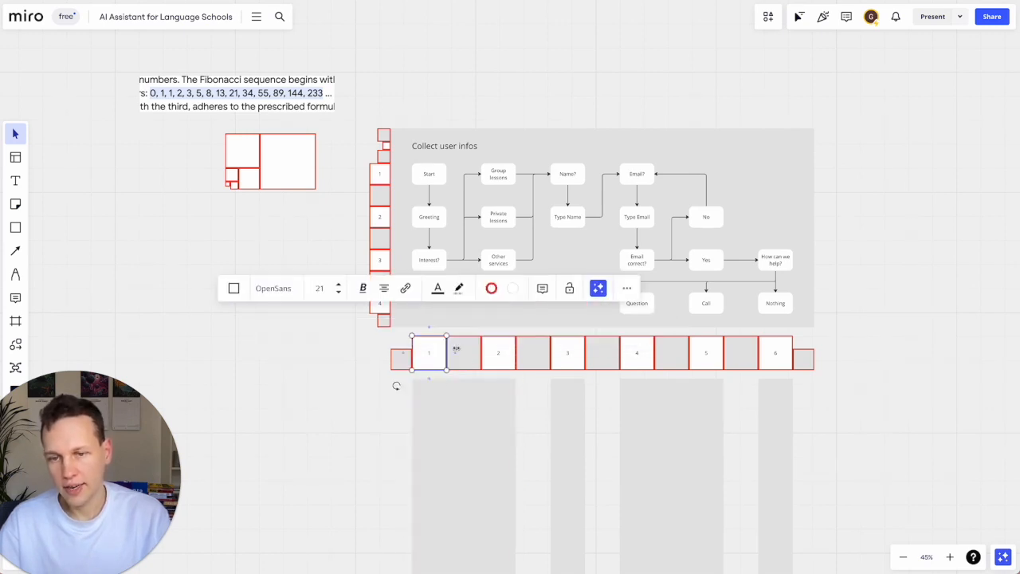
Copy the "Interest?" node into the first grey box, aligned under column 1
click(442, 253)
drag(443, 260, 431, 424)
scroll(404, 403, up, 5)
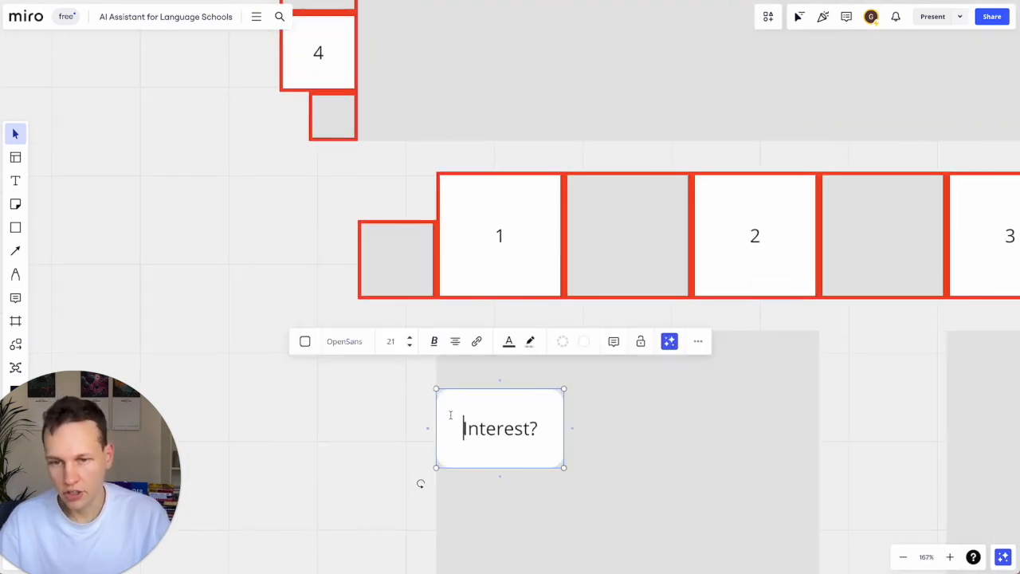
click(406, 401)
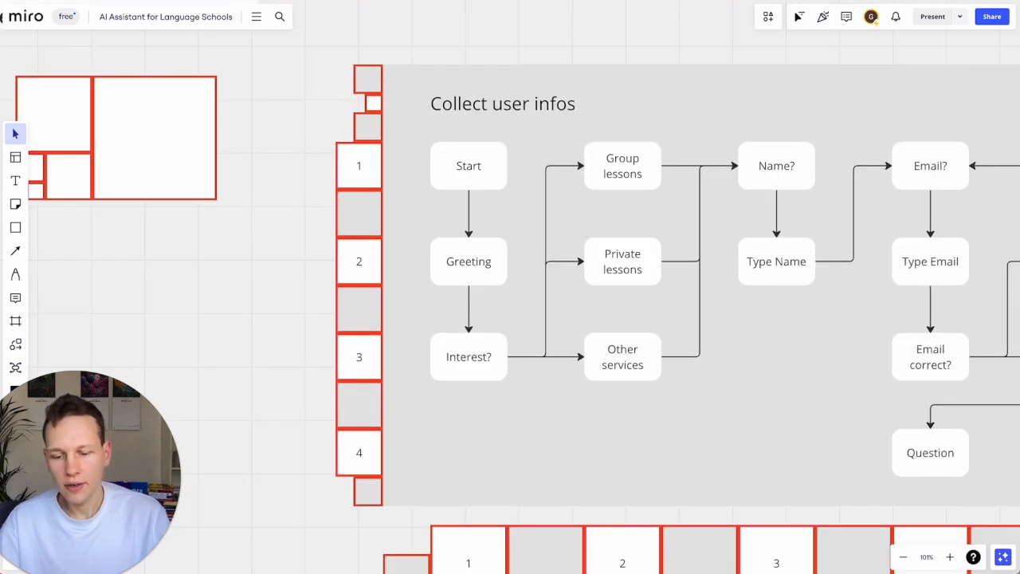
scroll(502, 540, down, 3)
scroll(501, 539, down, 3)
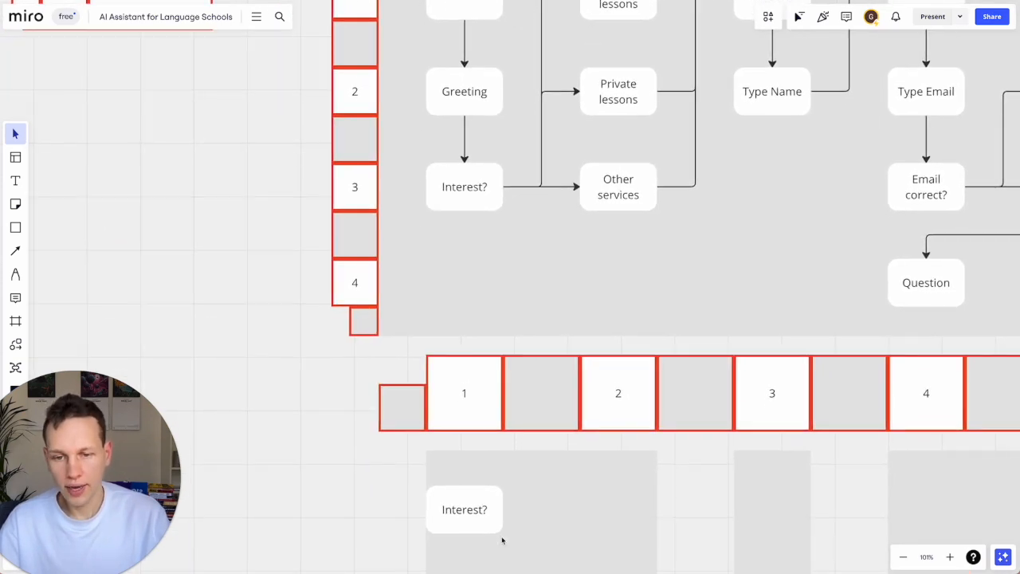
Copy the four smallest squares of the Fibonacci diagram and place them beside the first grey box, below the column guide row
scroll(464, 417, up, 5)
scroll(464, 416, left, 5)
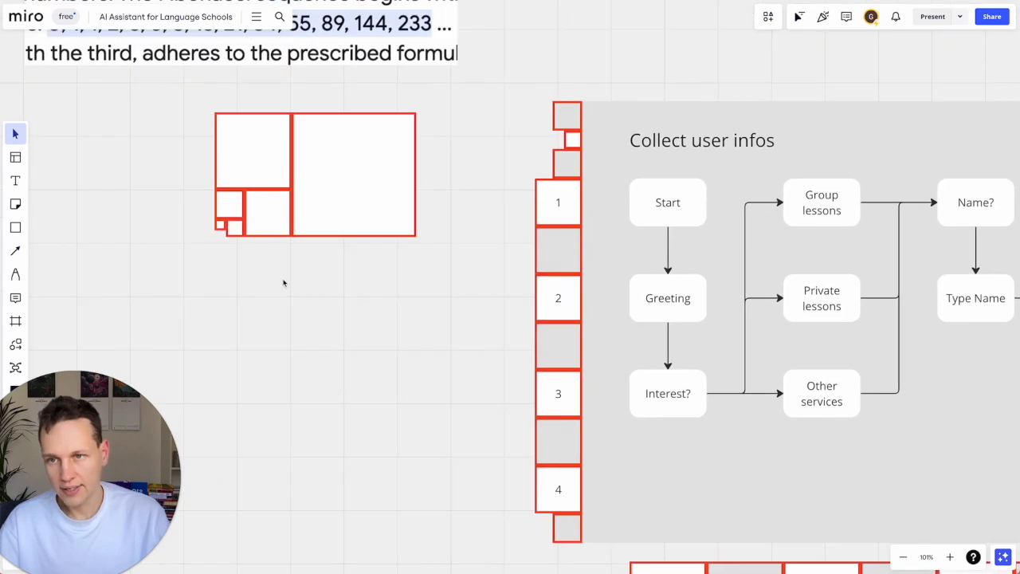
drag(274, 262, 221, 205)
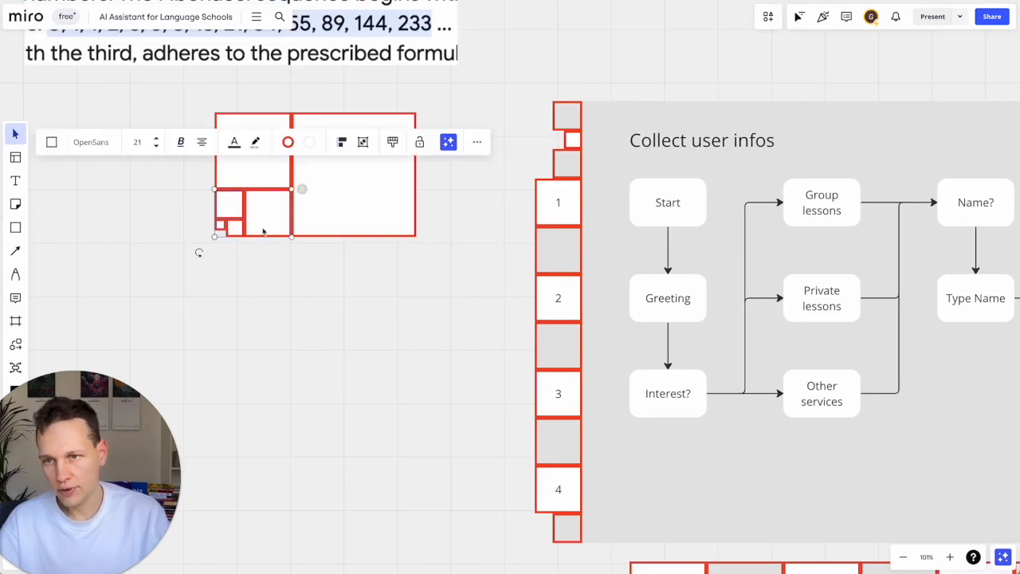
drag(263, 231, 354, 447)
scroll(358, 444, down, 5)
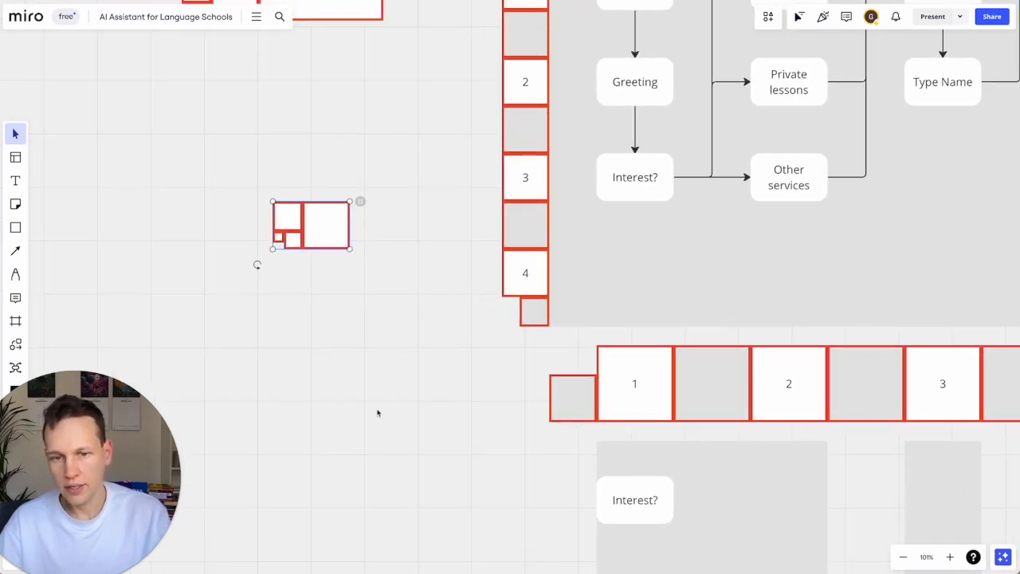
scroll(378, 412, down, 1)
drag(308, 171, 501, 417)
click(336, 373)
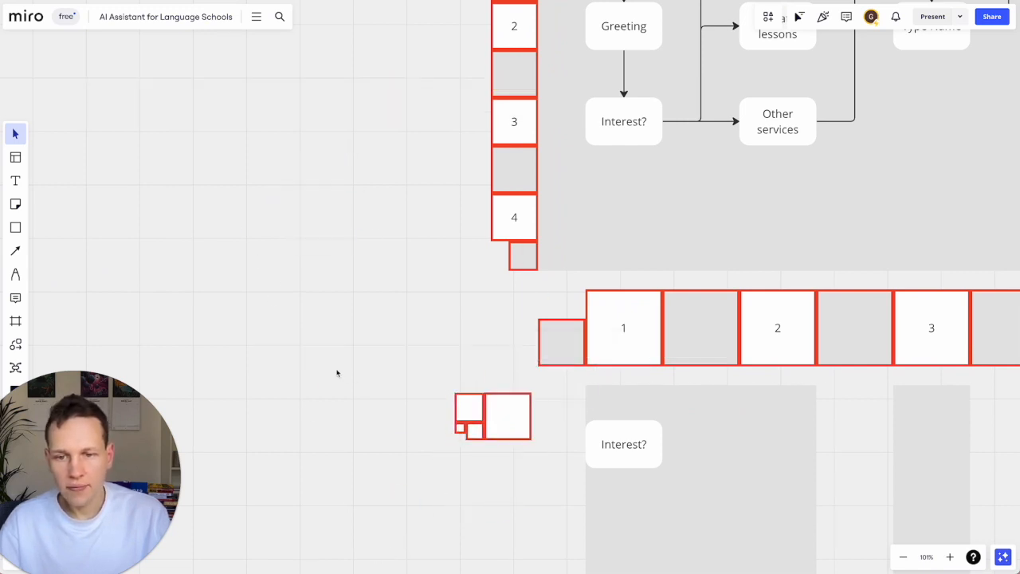
Delete the grey spacer between columns 2 and 3 of the guide row
click(705, 344)
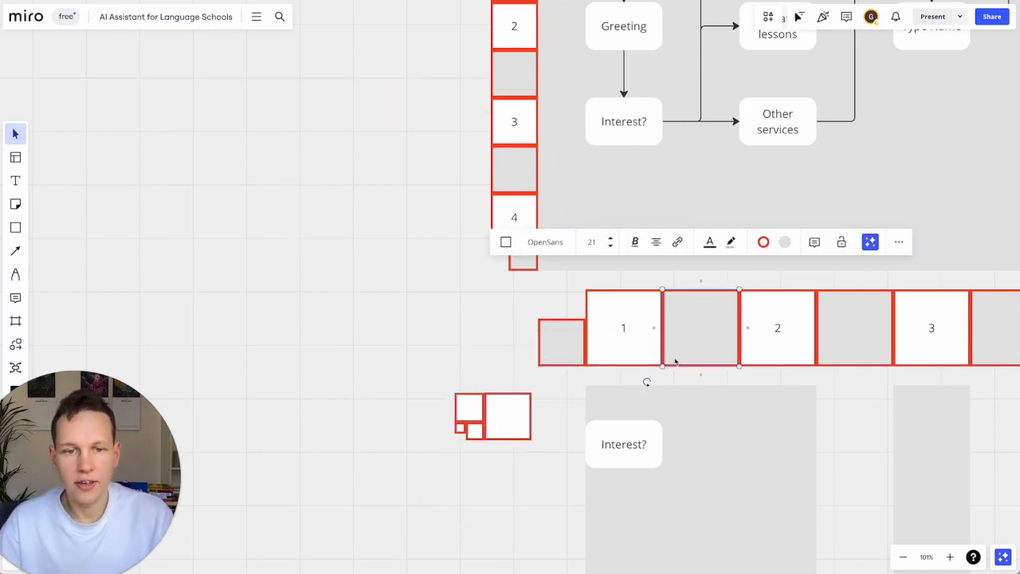
scroll(673, 358, right, 3)
scroll(674, 358, down, 1)
click(726, 325)
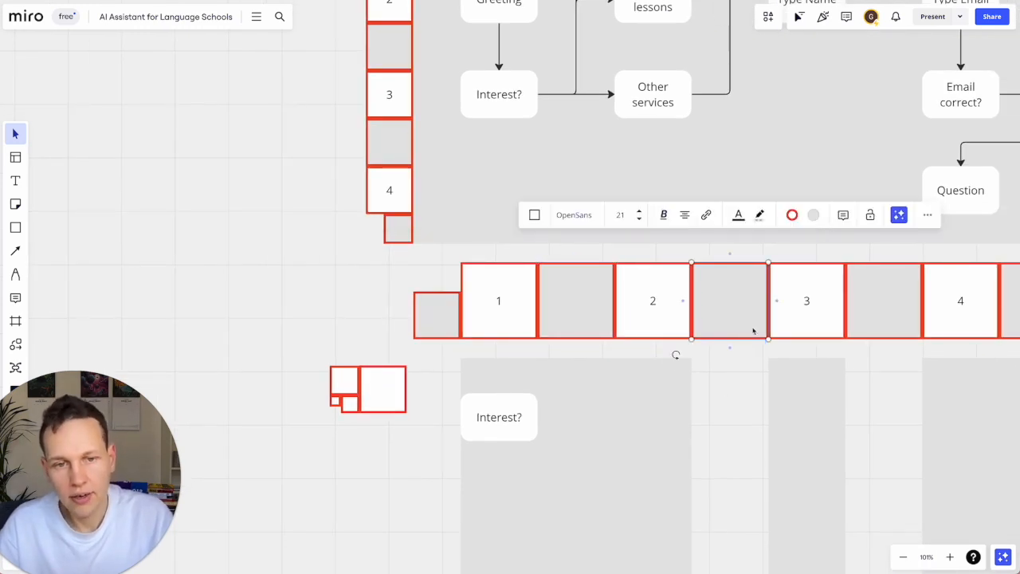
key(Delete)
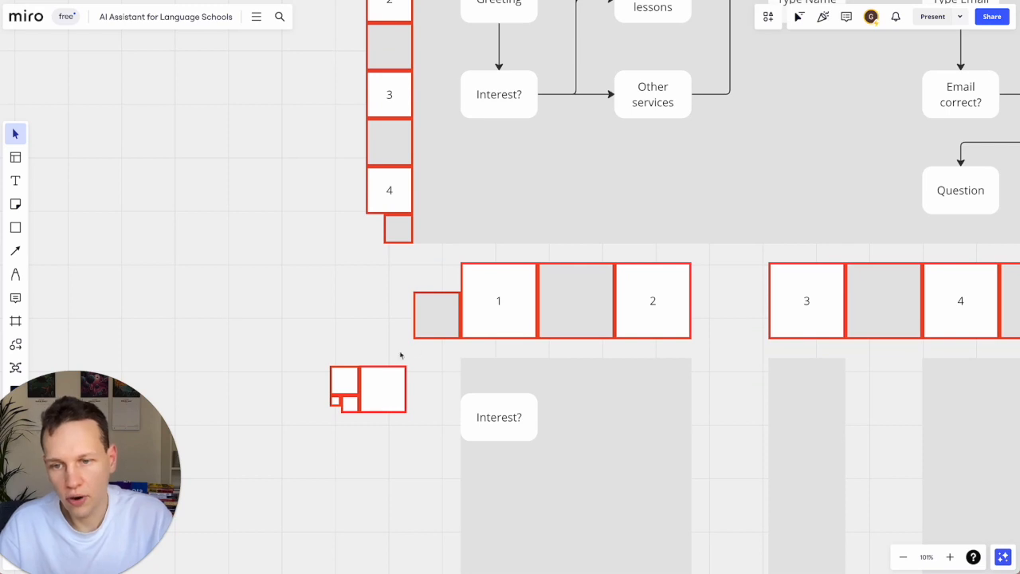
Place a light grey copy of the 55 × 55 square against column 2 and duplicate it against column 3
click(346, 388)
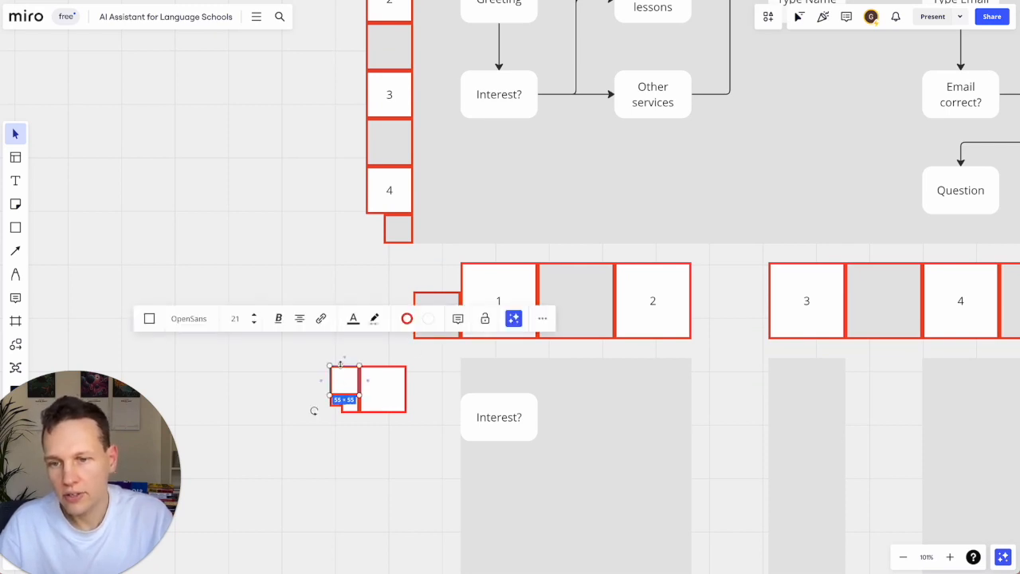
drag(346, 387, 708, 333)
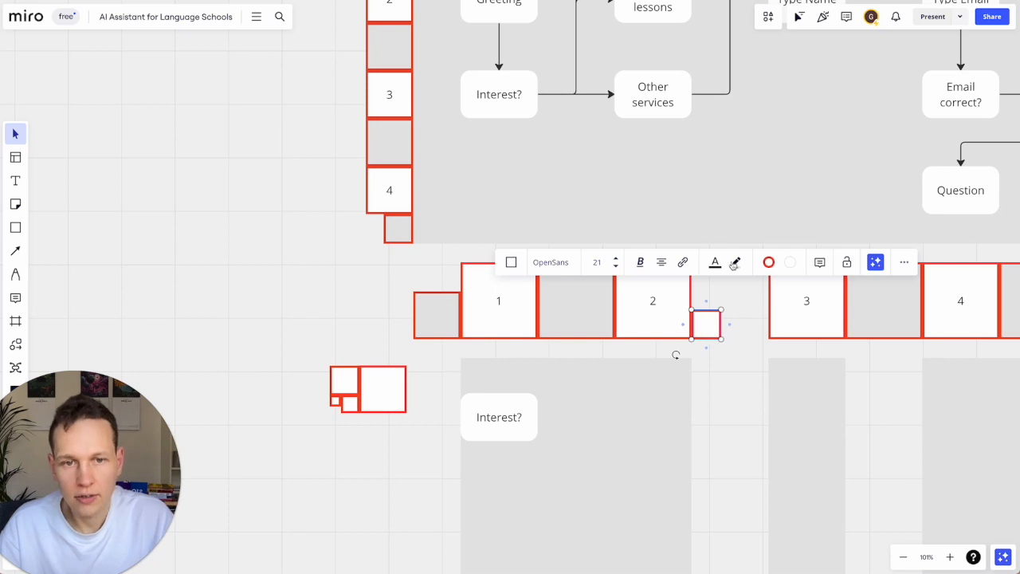
click(790, 264)
click(777, 345)
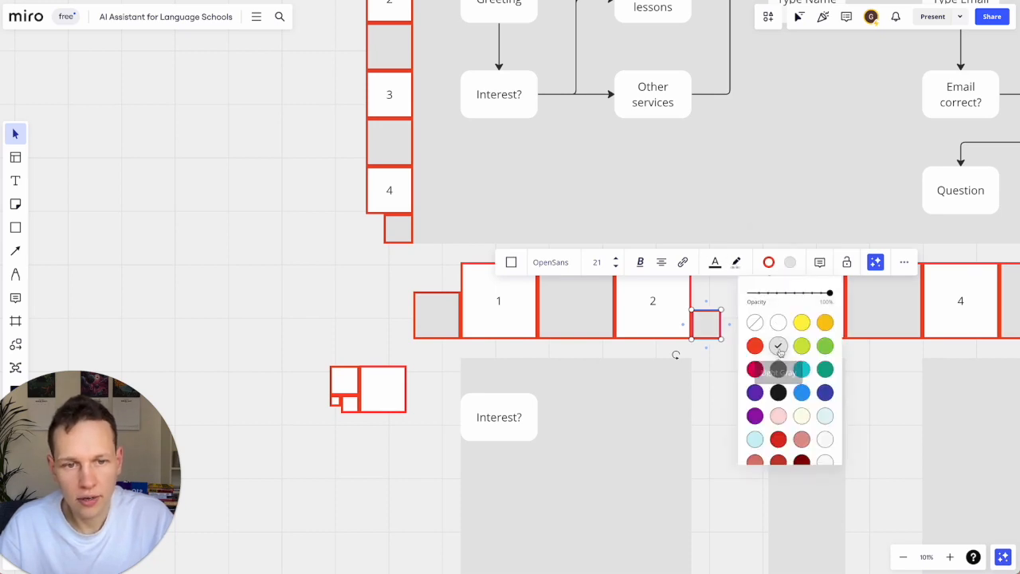
click(713, 323)
mouse_move(714, 325)
mouse_down()
mouse_move(752, 332)
mouse_move(729, 309)
mouse_move(719, 330)
mouse_up()
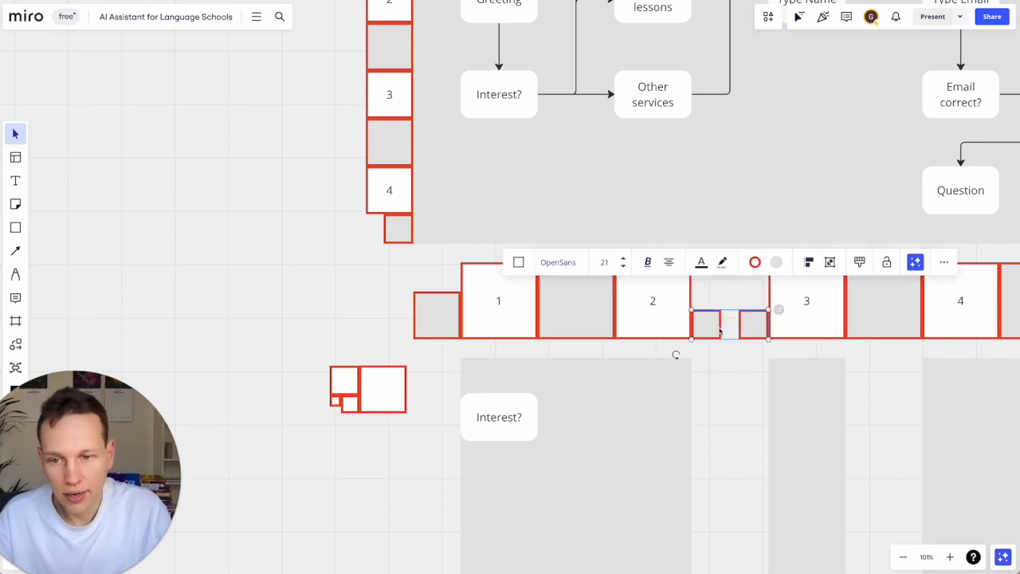
Fit a copy of the next smaller Fibonacci square between the two light grey squares in the column 2–3 gap
click(353, 407)
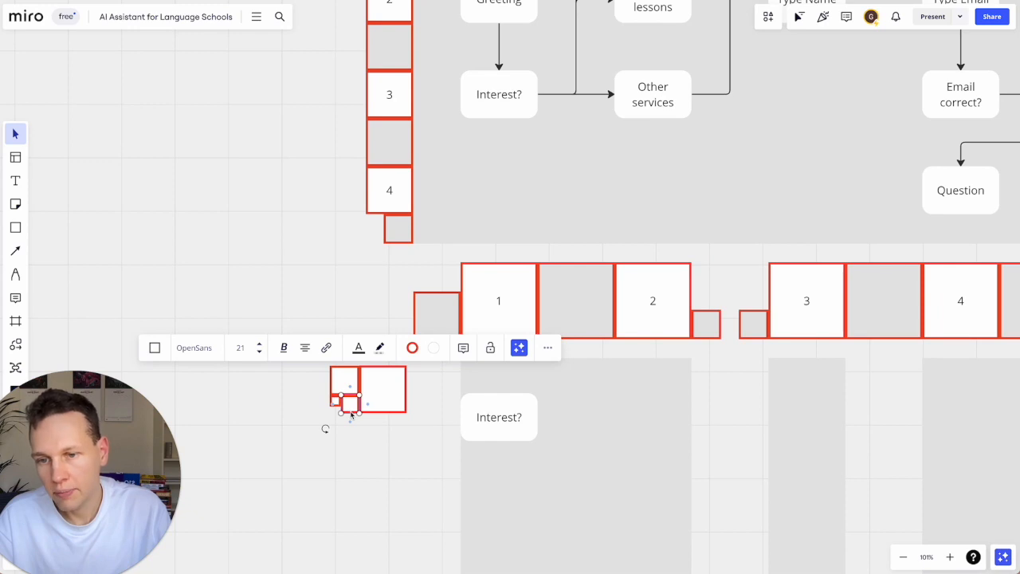
drag(351, 413, 734, 337)
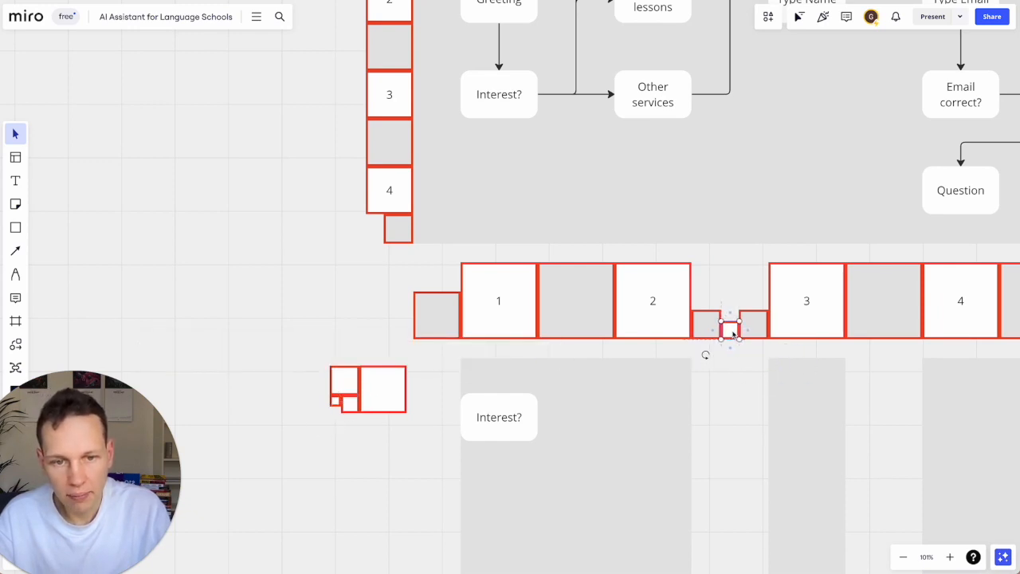
drag(733, 335, 733, 332)
scroll(733, 332, up, 10)
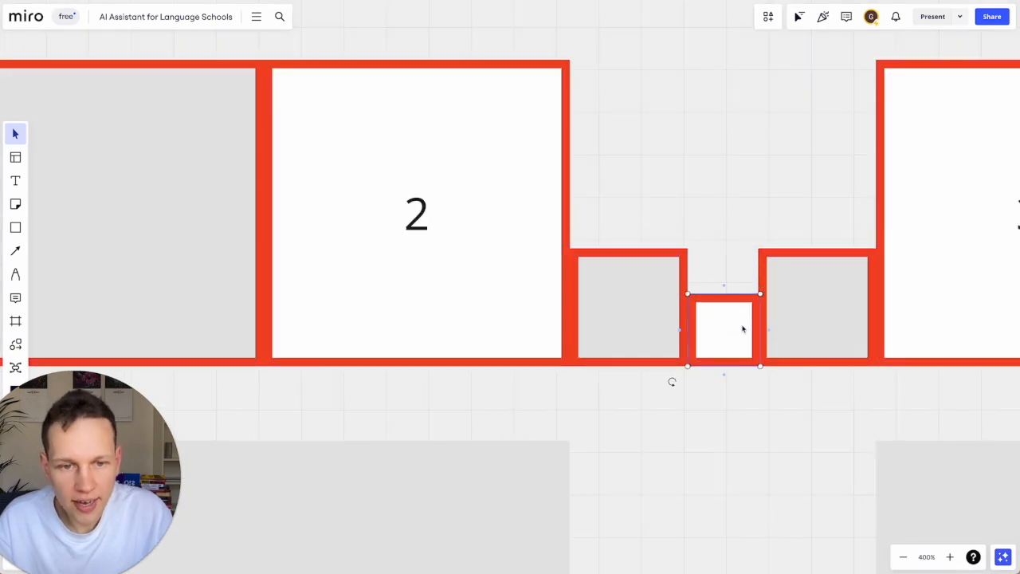
scroll(730, 485, down, 5)
scroll(730, 486, down, 3)
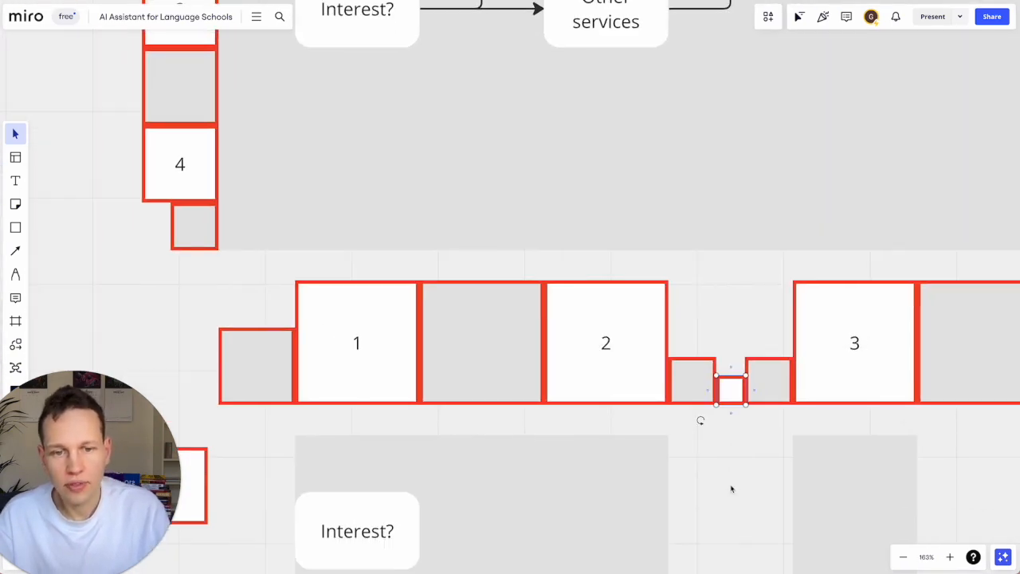
Fill the smallest square in the gap between columns 2 and 3 with dark grey
double_click(731, 327)
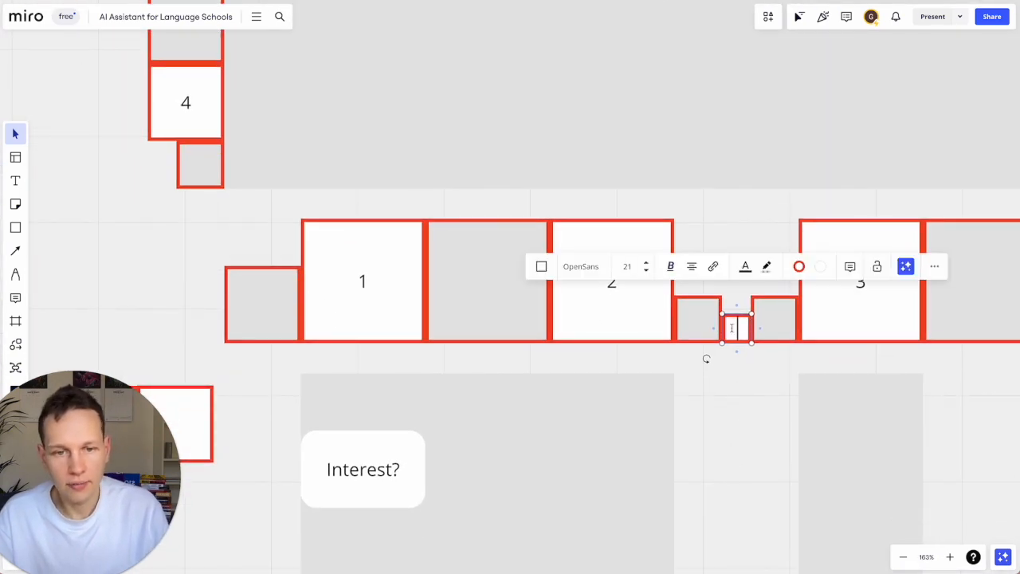
click(821, 269)
click(808, 373)
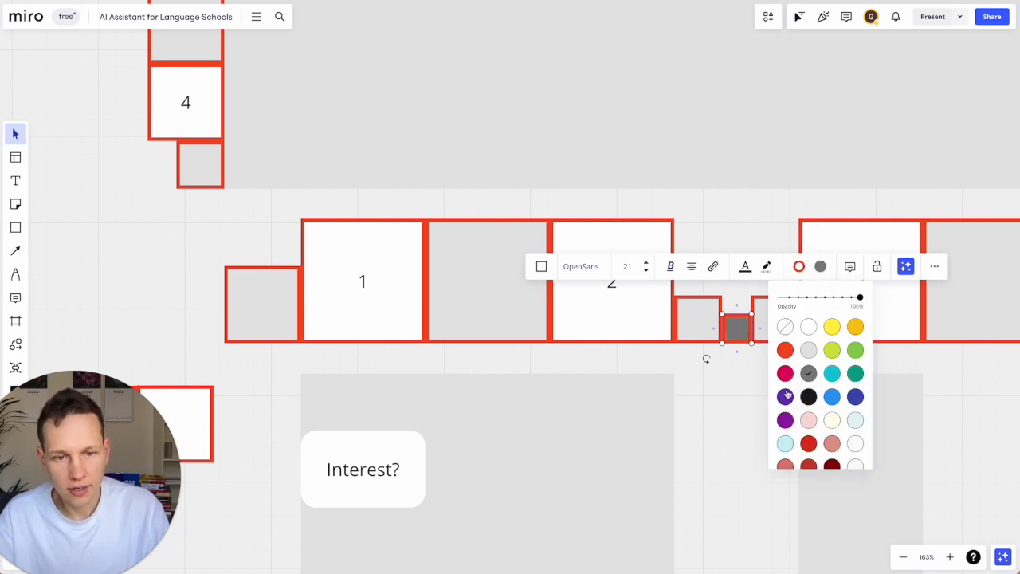
click(724, 412)
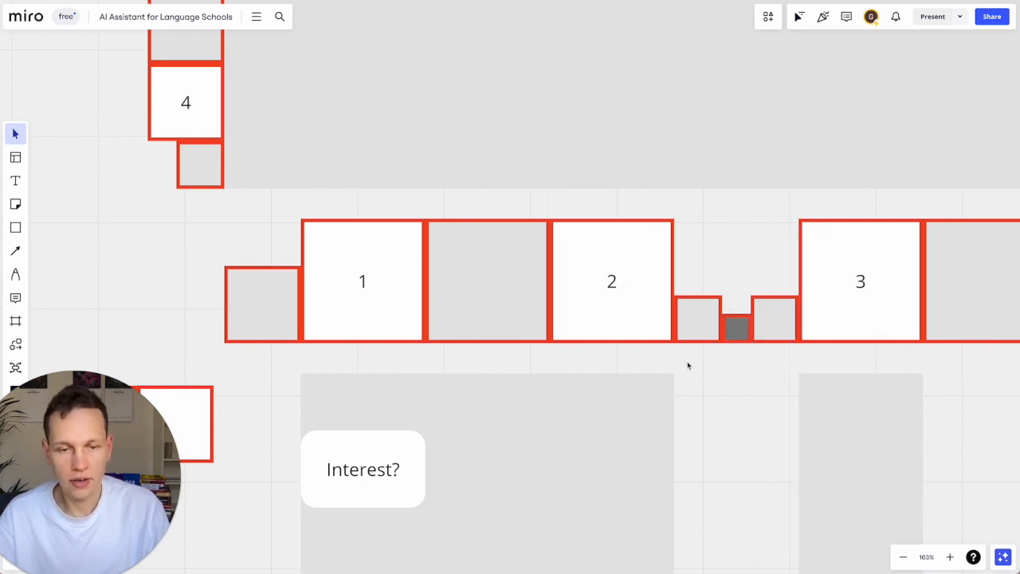
scroll(747, 355, down, 2)
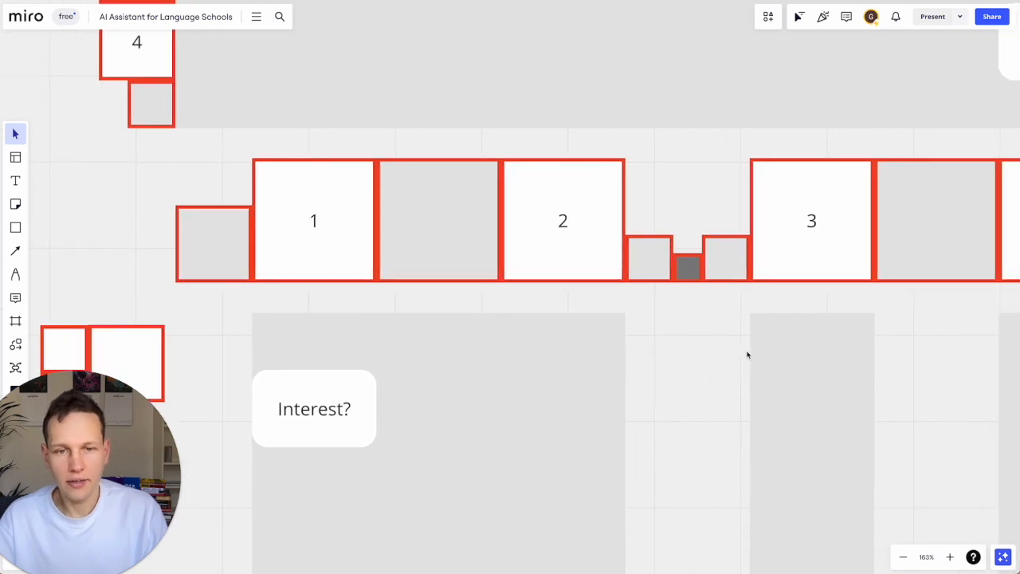
Widen the first two grey boxes toward each other until their edges meet the sides of the dark grey square
click(616, 364)
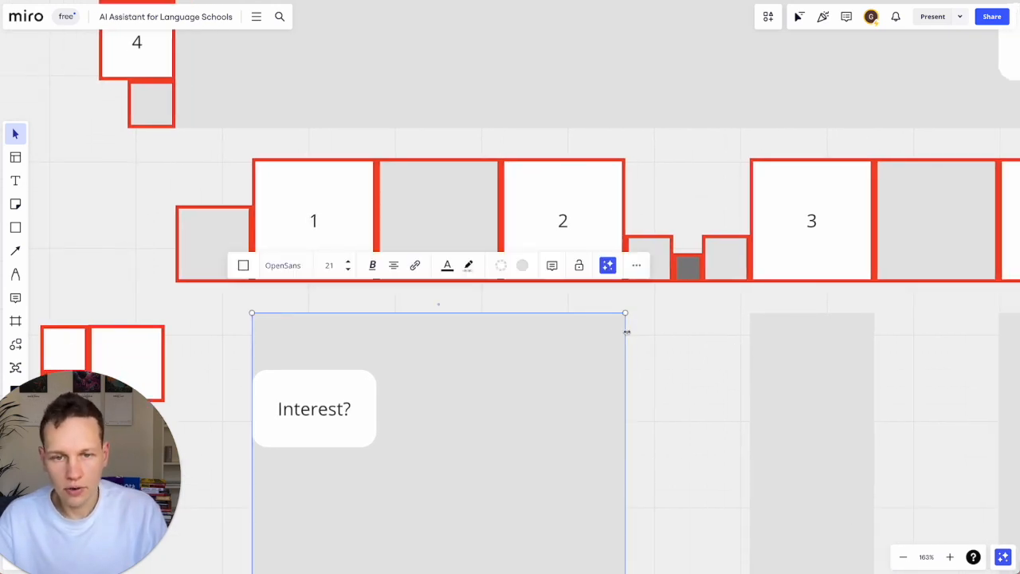
drag(626, 332, 673, 332)
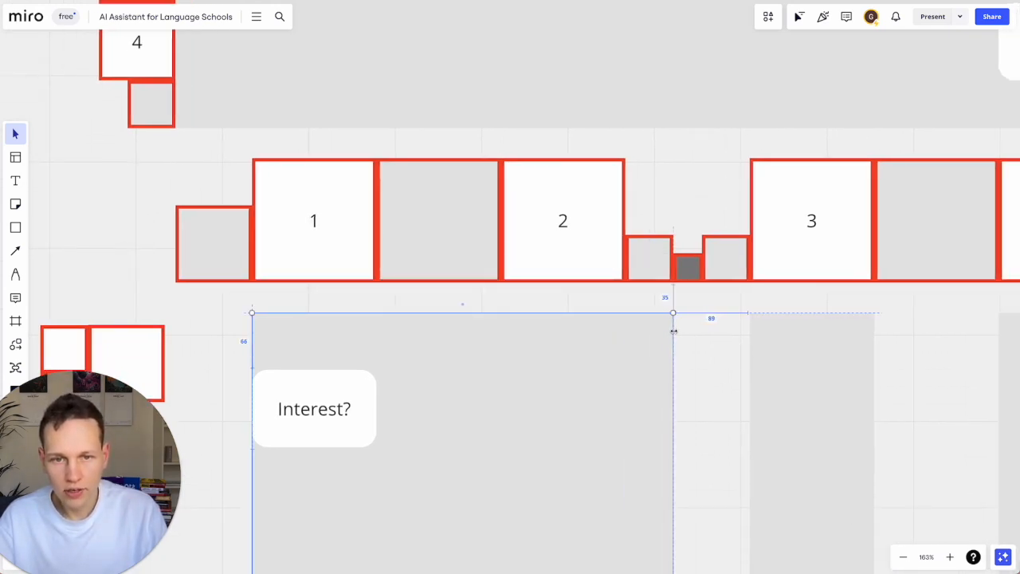
click(761, 345)
drag(751, 342, 705, 346)
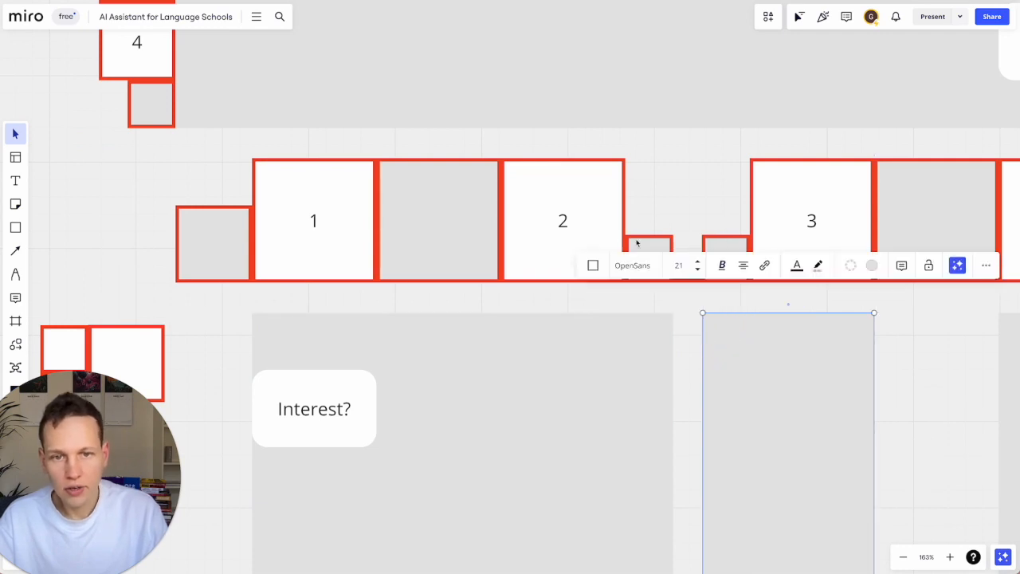
Replace the large end spacer before column 1 with a copy of the small light grey square
click(655, 212)
click(656, 263)
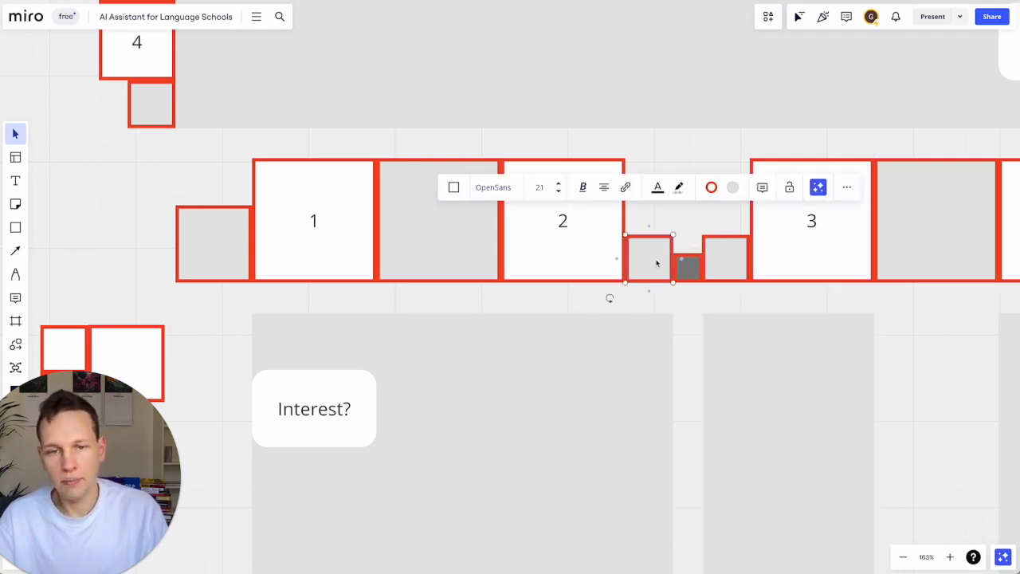
scroll(657, 263, left, 2)
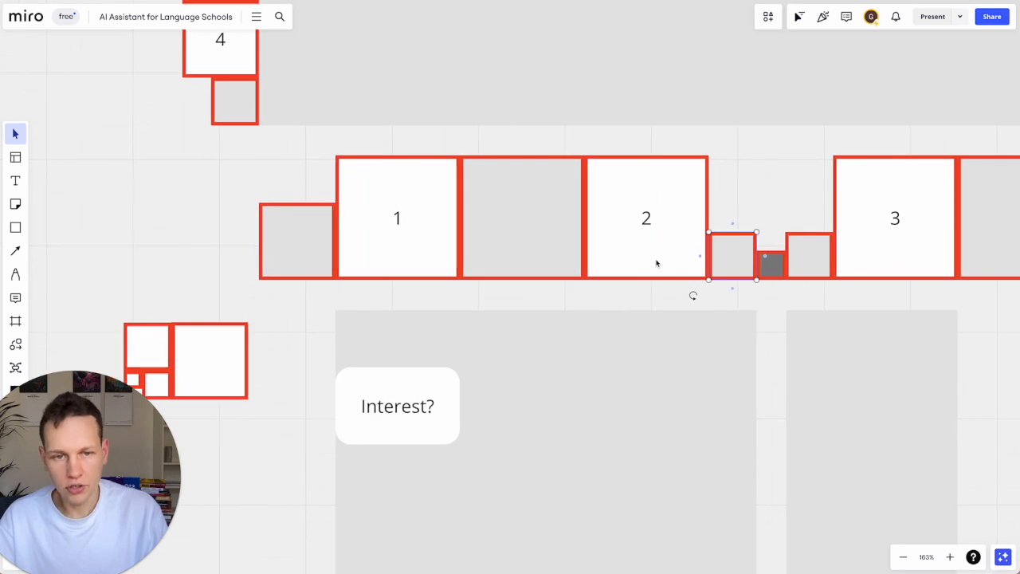
click(307, 244)
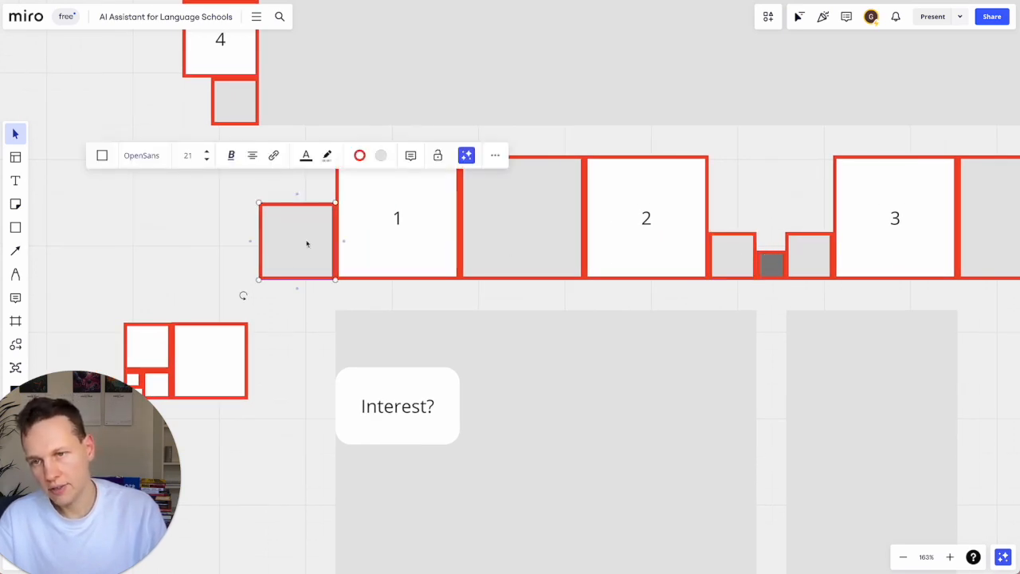
key(Delete)
click(737, 259)
drag(737, 259, 323, 262)
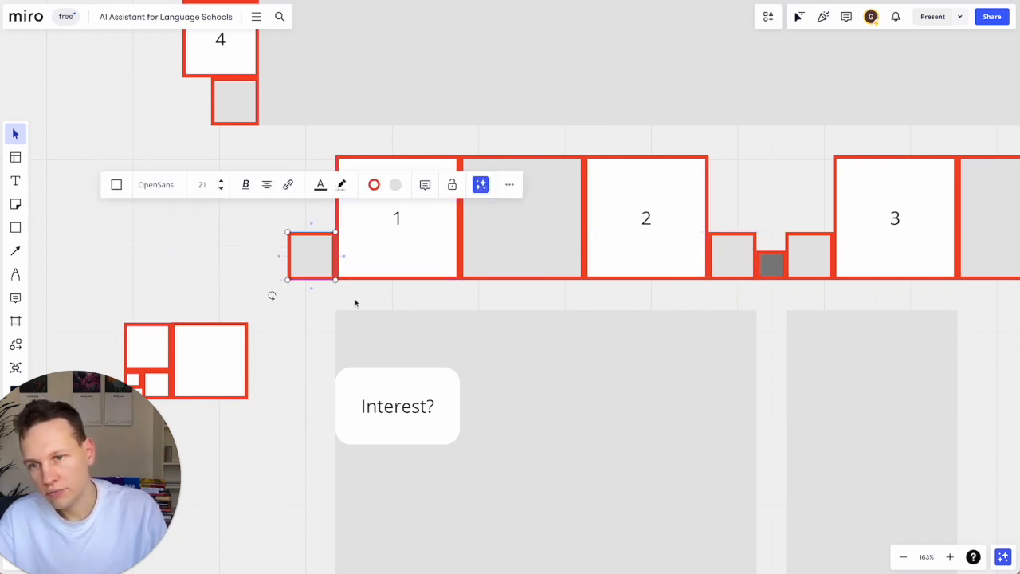
Align the left edges of the first grey box and the main flowchart background with the new end spacer's outer edge
click(362, 364)
drag(335, 361, 284, 363)
scroll(286, 364, up, 1)
scroll(286, 364, up, 3)
click(364, 196)
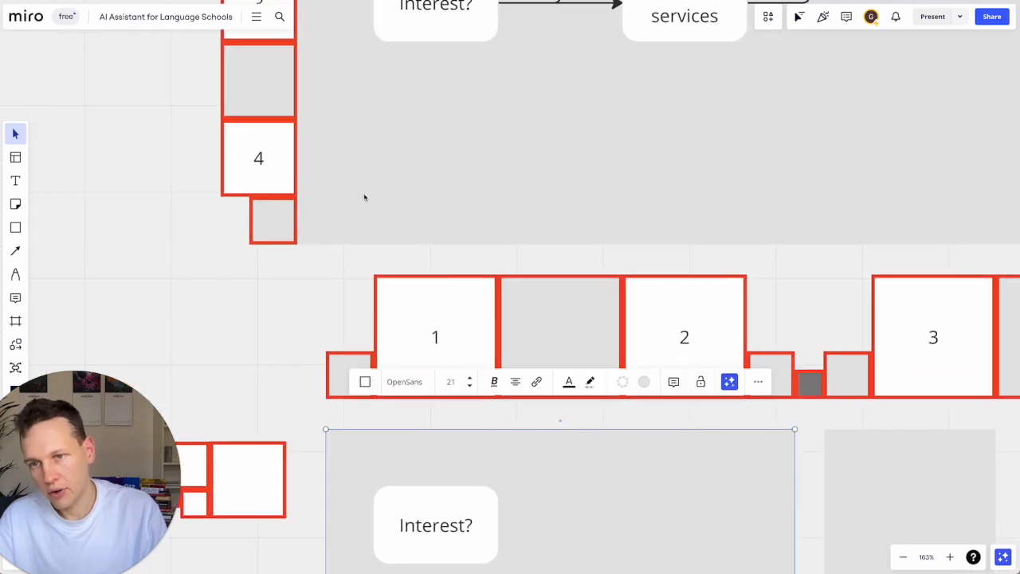
drag(309, 203, 326, 205)
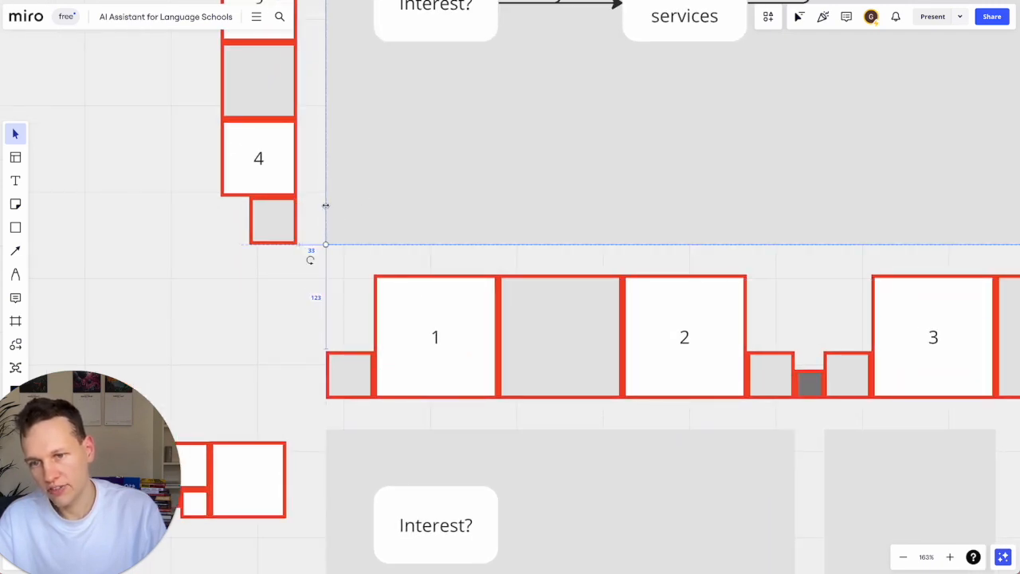
Replace the grey spacer between columns 3 and 4 with a copy of the three-square gap from between columns 2 and 3
scroll(492, 391, down, 2)
scroll(493, 391, right, 3)
scroll(493, 391, down, 2)
scroll(492, 391, right, 4)
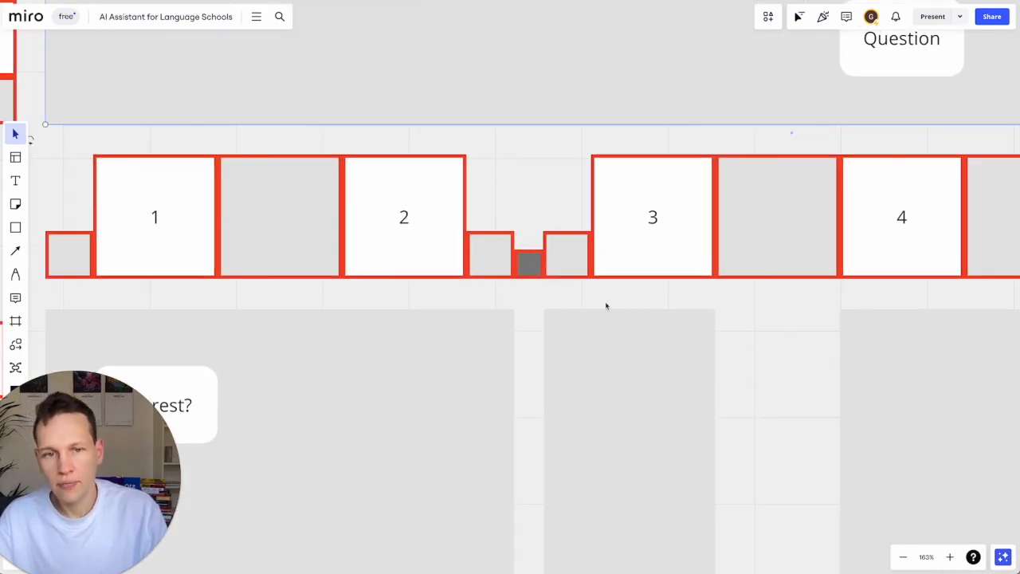
click(768, 227)
key(Delete)
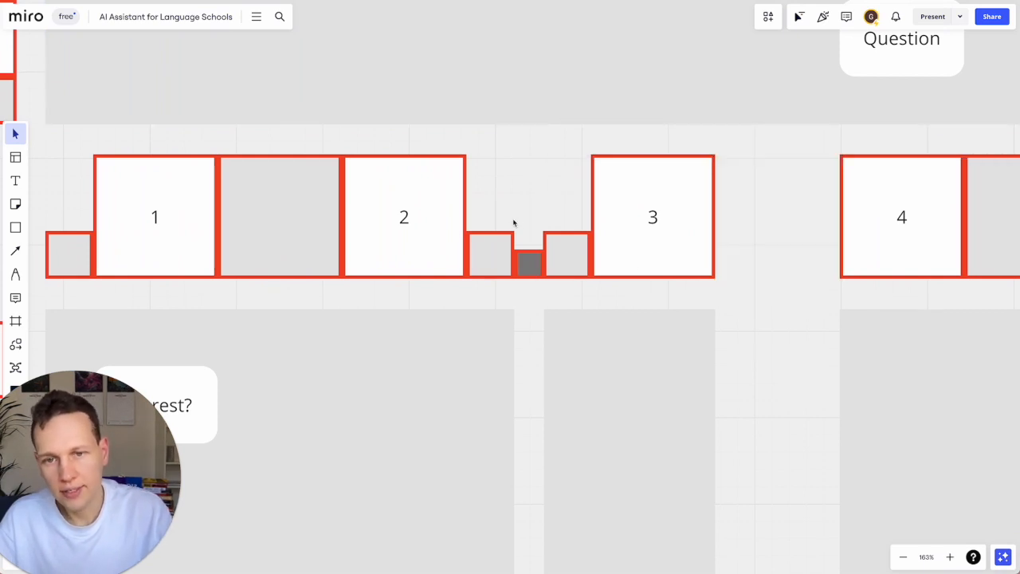
drag(522, 245, 735, 255)
scroll(669, 287, right, 5)
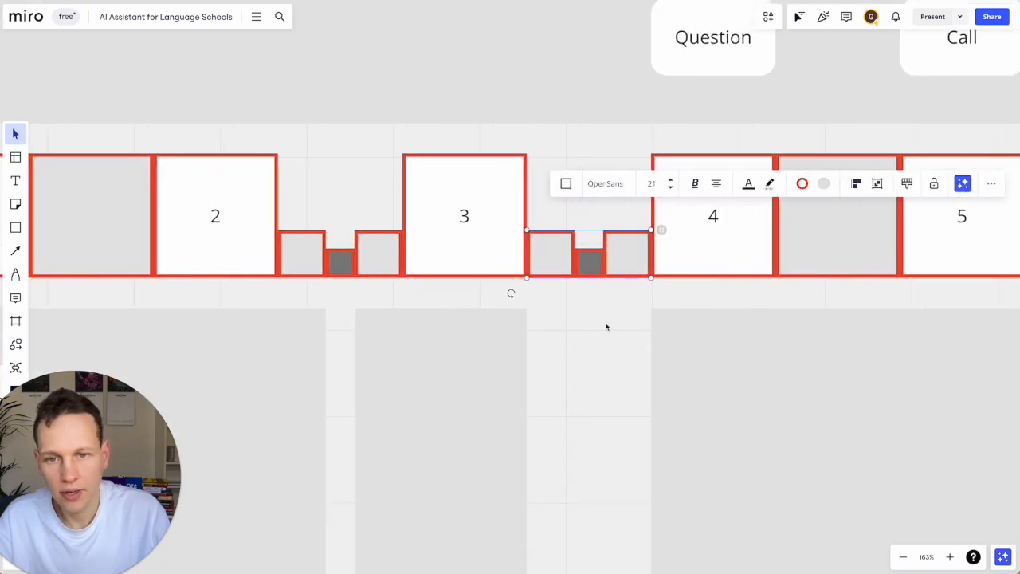
Widen the second and third grey boxes toward each other to meet the sides of the dark square between columns 3 and 4
click(516, 341)
drag(524, 338, 573, 338)
click(683, 334)
drag(652, 331, 606, 328)
Replace the large grey spacer between columns 5 and 6 with a copy of the three-square gap
scroll(606, 328, right, 5)
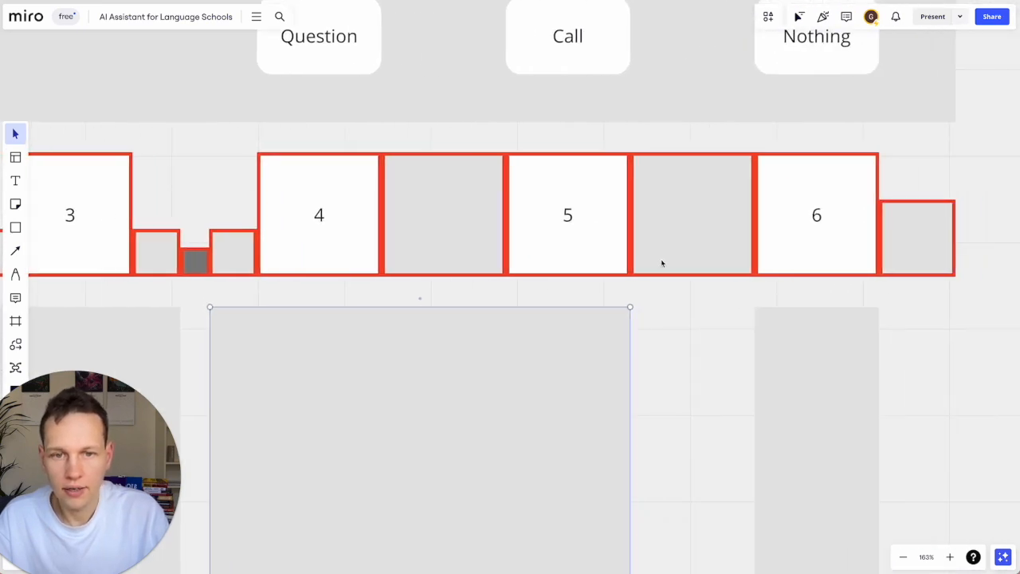
click(662, 262)
key(BackSpace)
key(ctrl+v)
drag(638, 277, 670, 271)
Widen the third and fourth grey boxes toward each other to meet the dark square between columns 5 and 6
click(627, 342)
drag(627, 343, 674, 342)
click(796, 346)
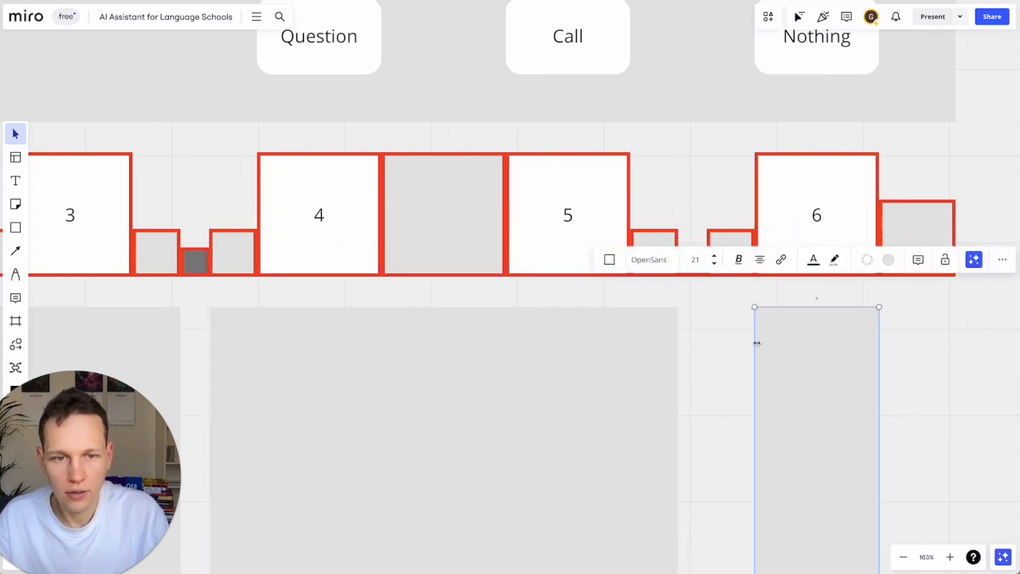
drag(755, 346, 709, 343)
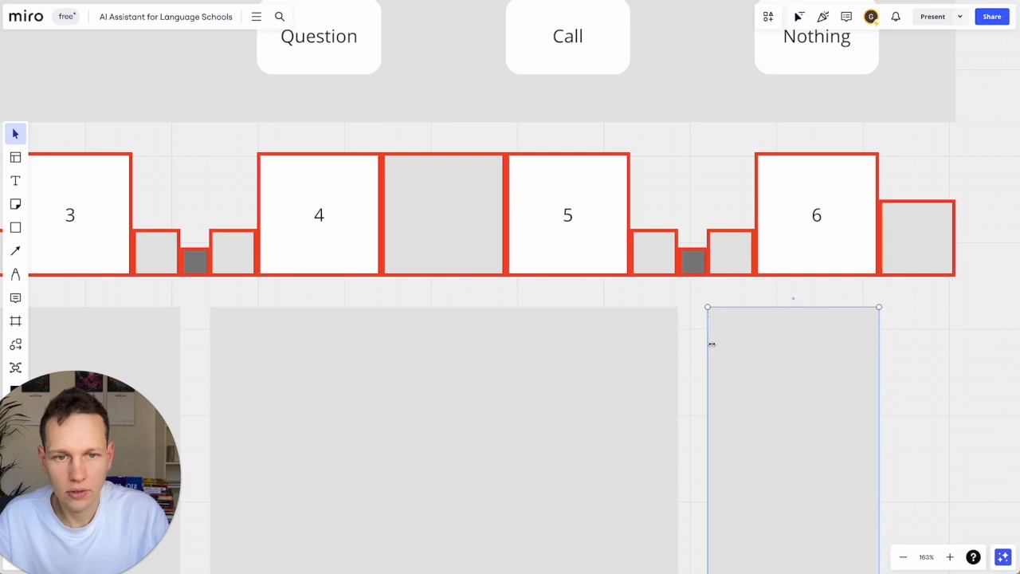
Replace the end spacer after column 6 with one small light grey square taken from a copy of the three-square gap
scroll(709, 343, right, 5)
click(658, 298)
key(Delete)
key(ctrl+v)
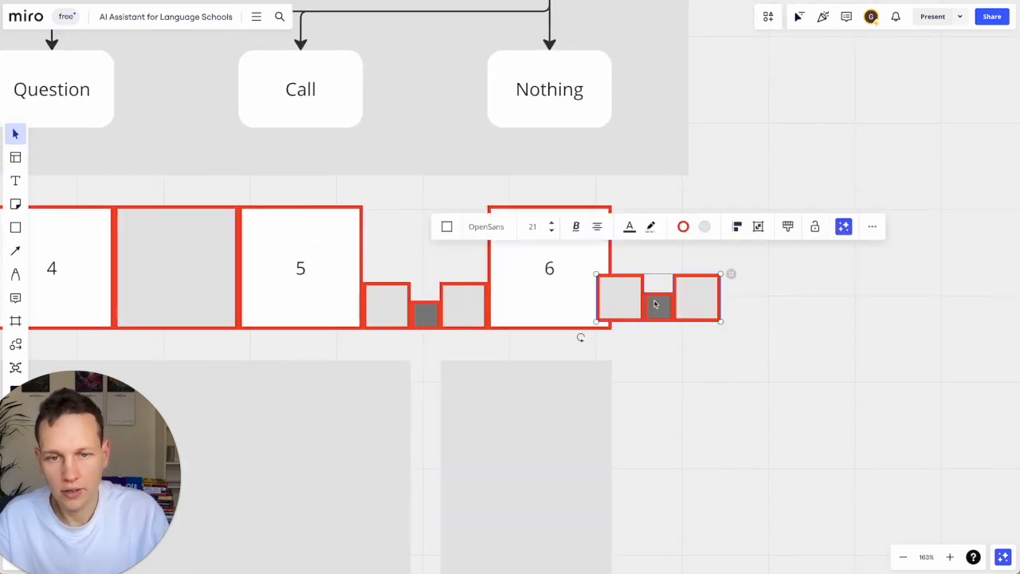
click(697, 298)
key(Delete)
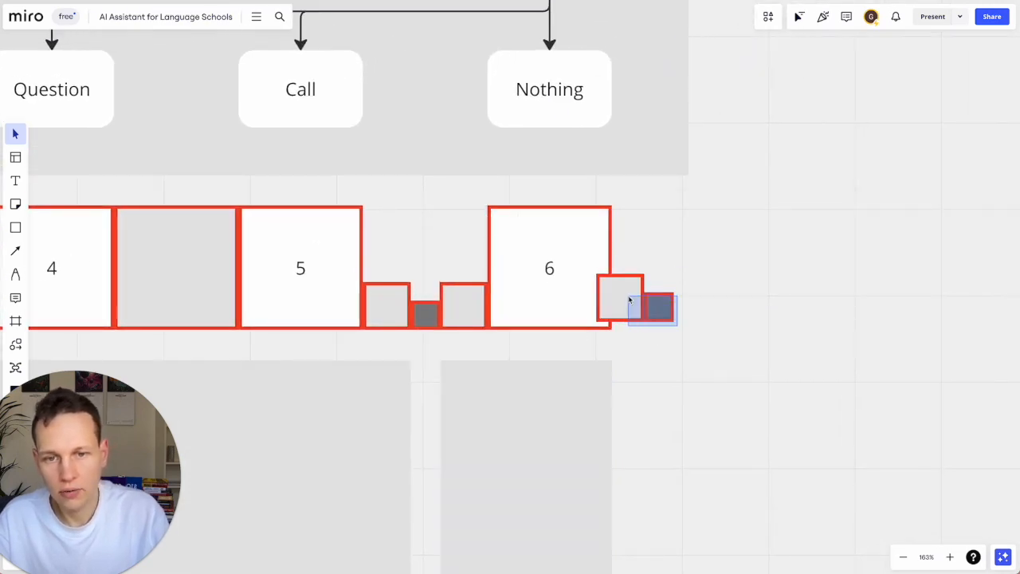
click(629, 303)
click(682, 329)
click(662, 311)
key(Delete)
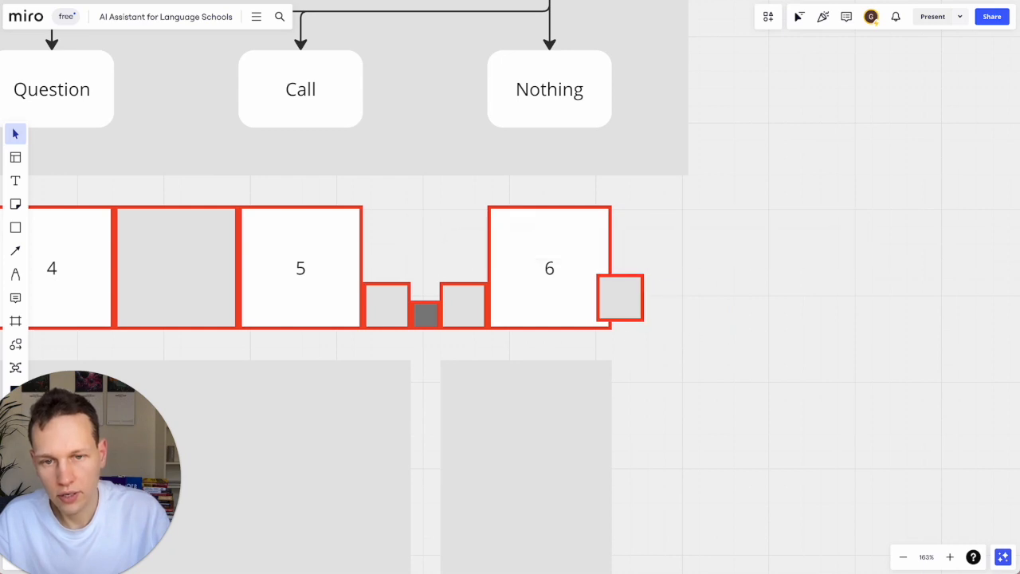
drag(632, 301, 648, 309)
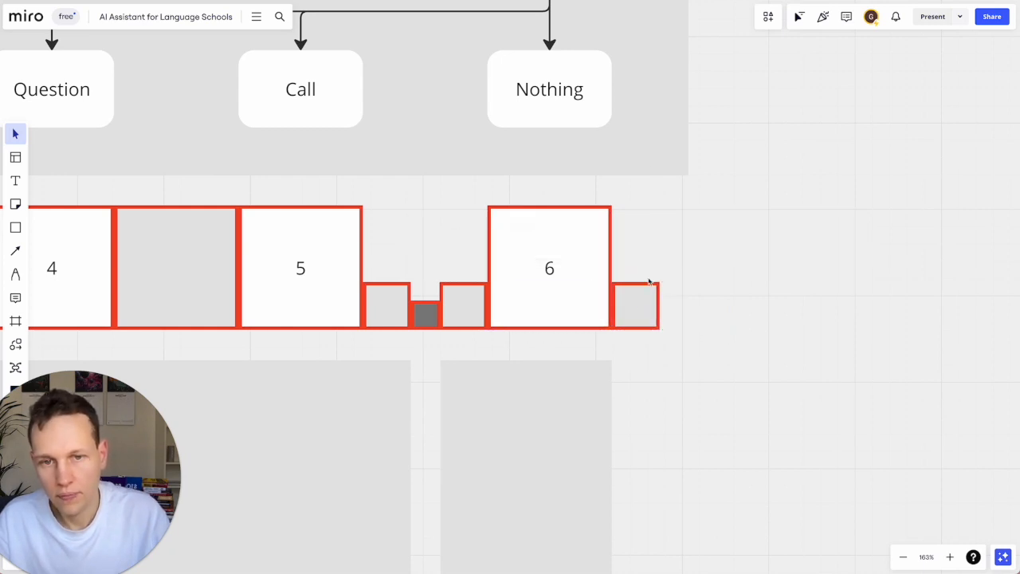
Align the right edges of the main flowchart background and the fourth grey box with the outer edge of the new end spacer
click(654, 137)
drag(688, 139, 662, 143)
drag(661, 142, 660, 143)
click(584, 384)
drag(610, 381, 659, 382)
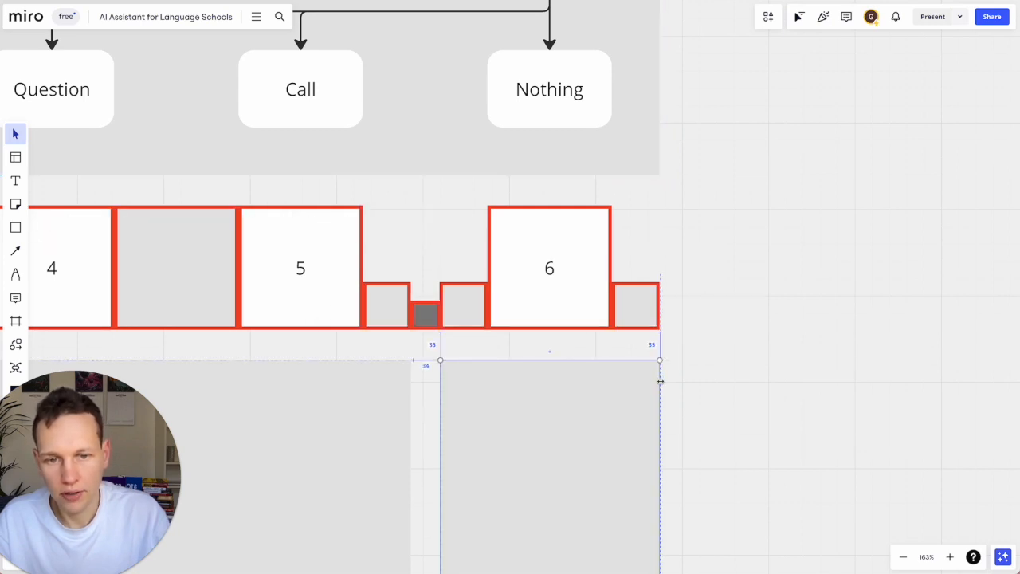
Move the small Fibonacci square figure farther left, away from the lower grey blocks
scroll(621, 413, down, 10)
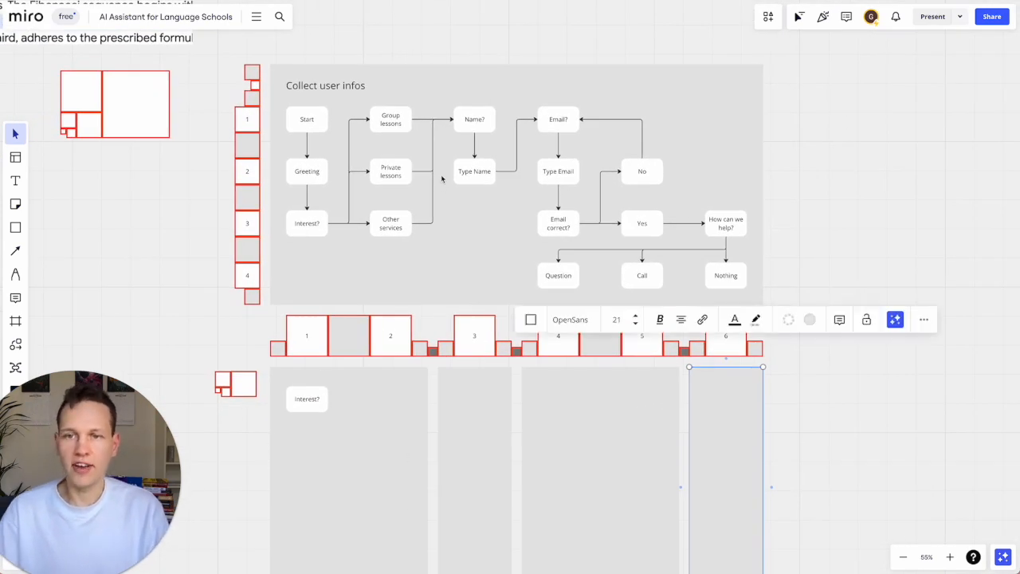
click(403, 74)
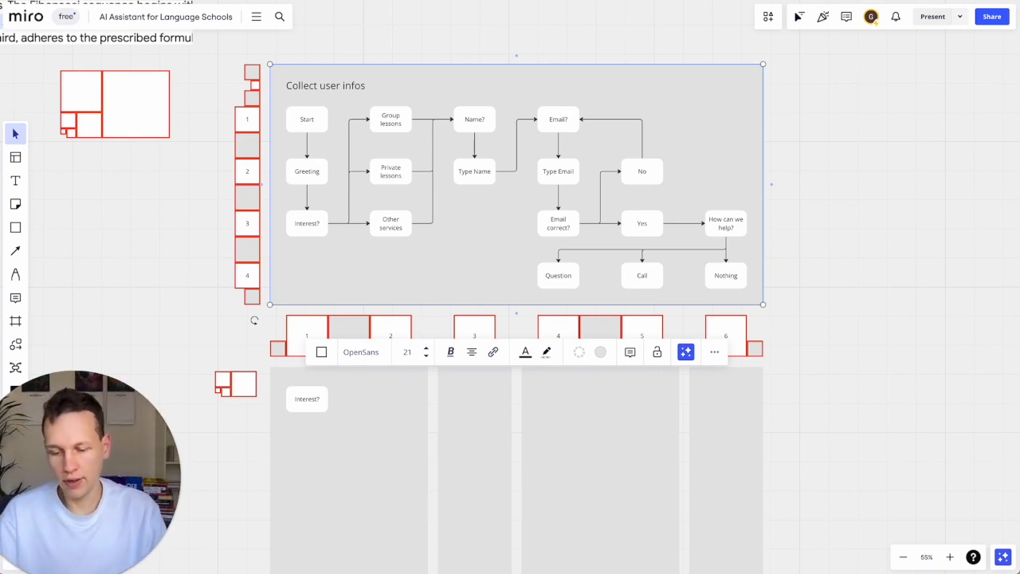
scroll(289, 439, up, 5)
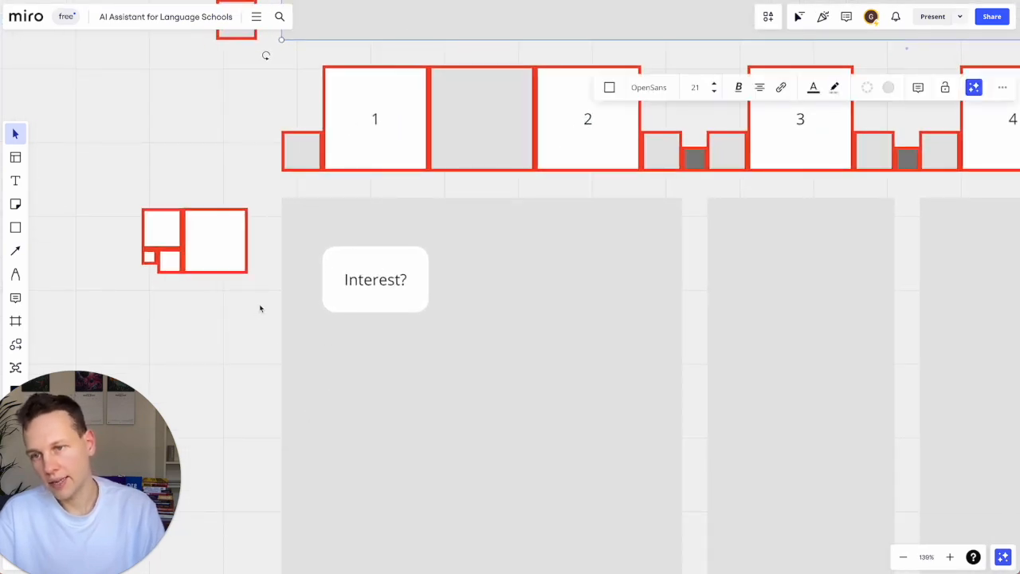
drag(260, 309, 135, 207)
drag(224, 256, 48, 228)
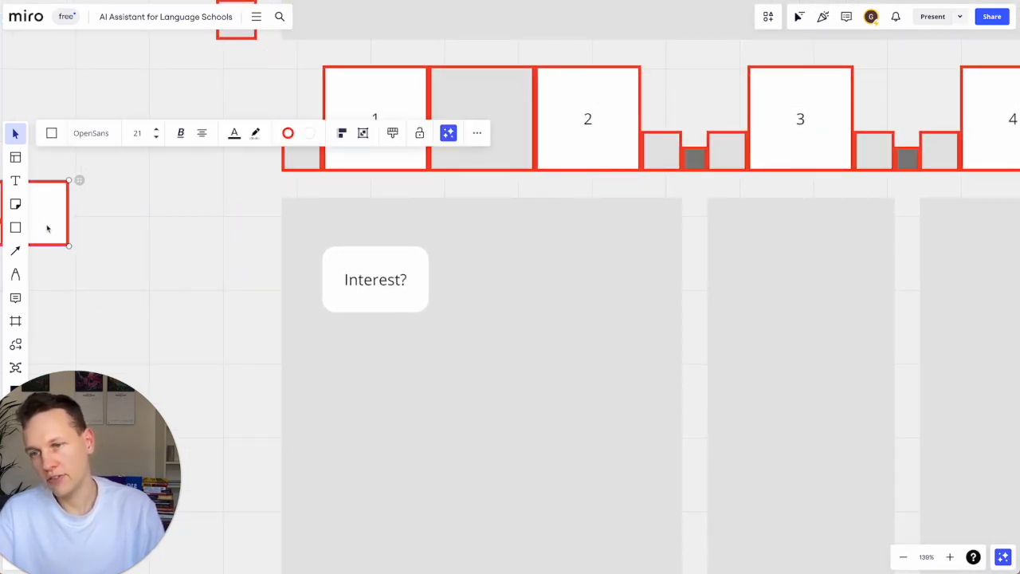
scroll(184, 191, down, 5)
scroll(184, 192, up, 5)
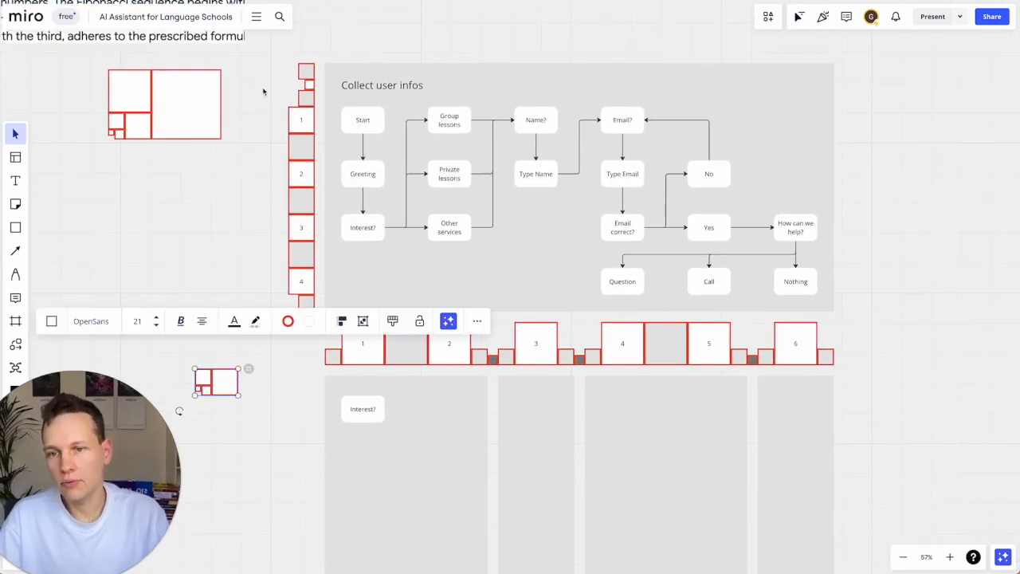
Place a copy of the vertical row guide beside the lower grey blocks and move the column guide above the flowchart
drag(268, 72, 313, 313)
key(ctrl+v)
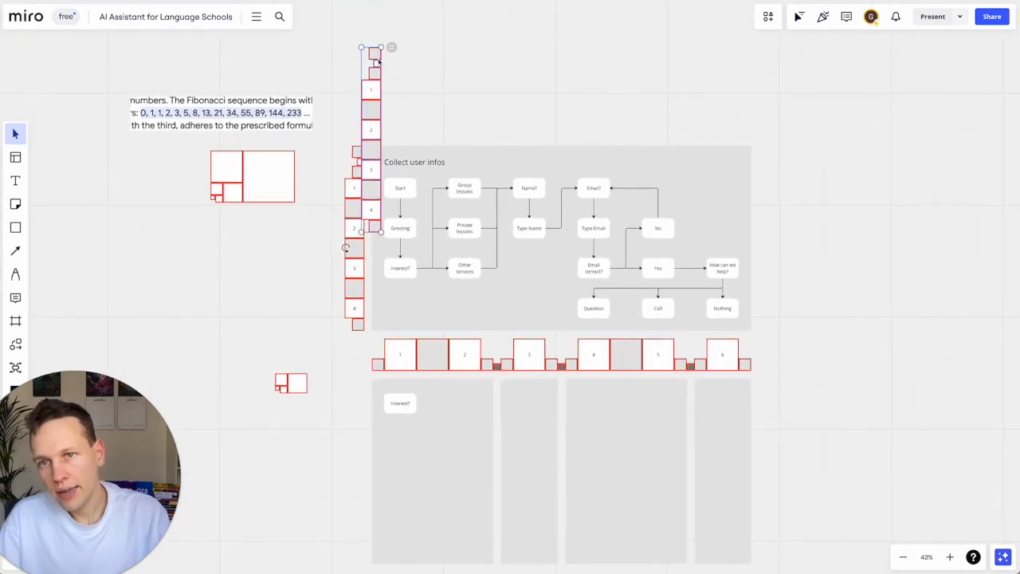
drag(378, 60, 361, 388)
drag(792, 373, 433, 127)
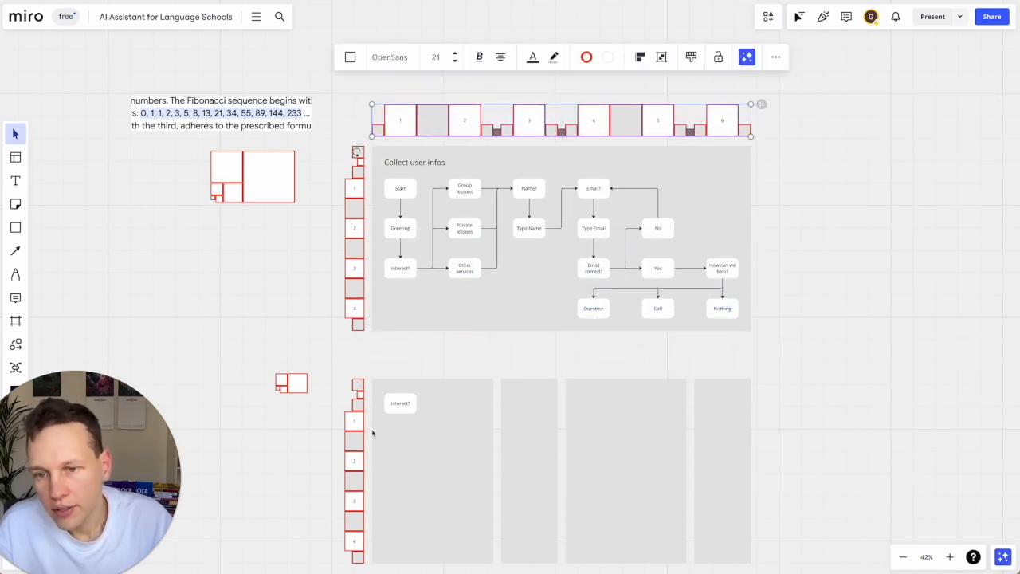
Label the small white square in the lower row guide "T" and move the lower Interest? box down to row 1
scroll(372, 433, down, 2)
scroll(372, 432, down, 2)
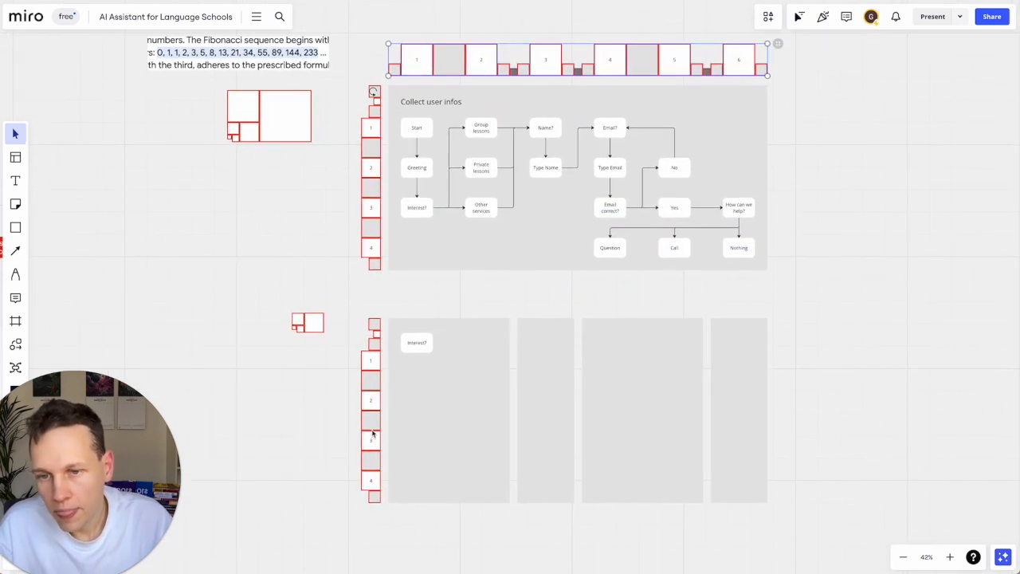
click(378, 336)
double_click(378, 336)
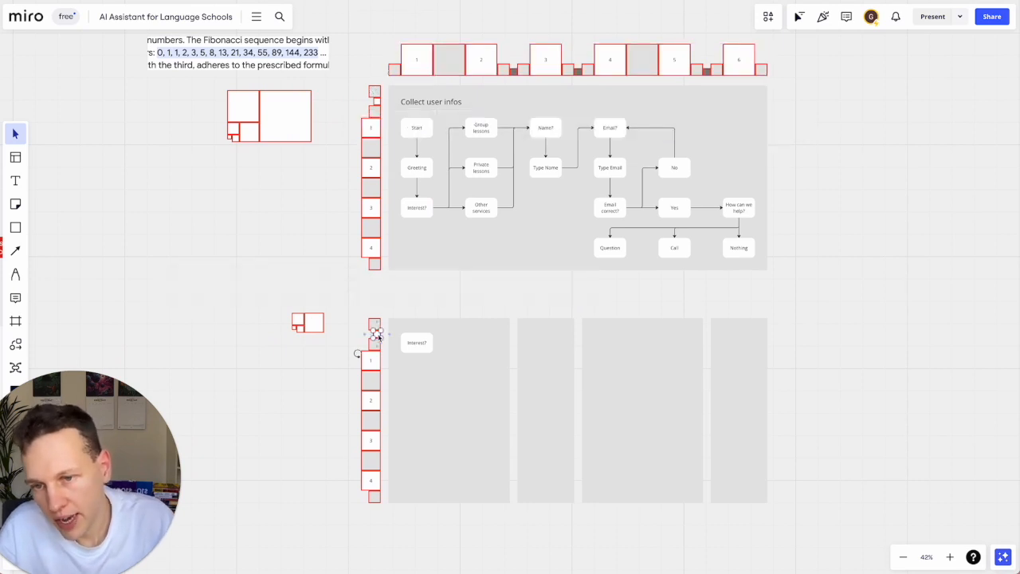
text(T)
click(341, 368)
click(419, 344)
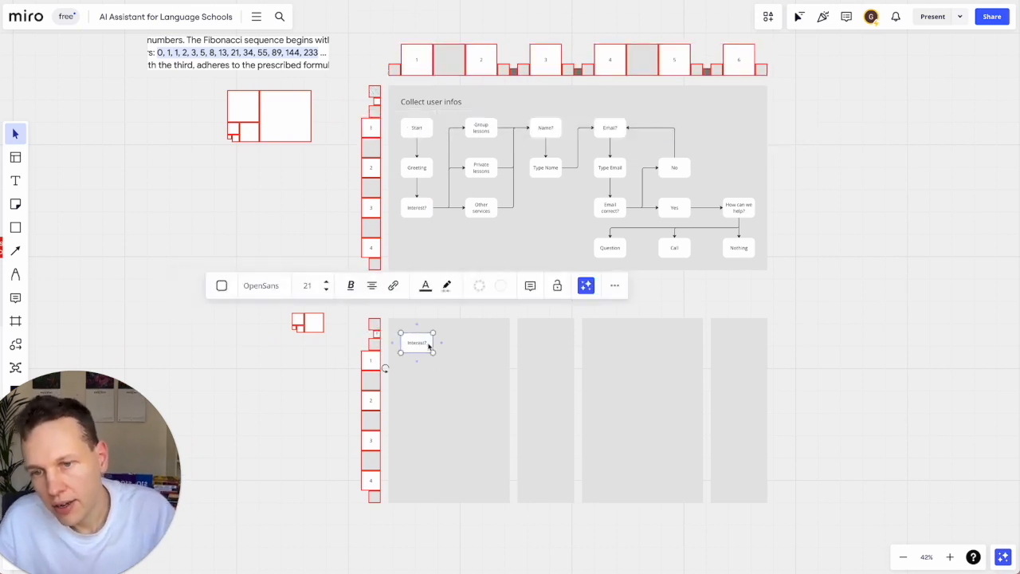
drag(426, 349, 425, 363)
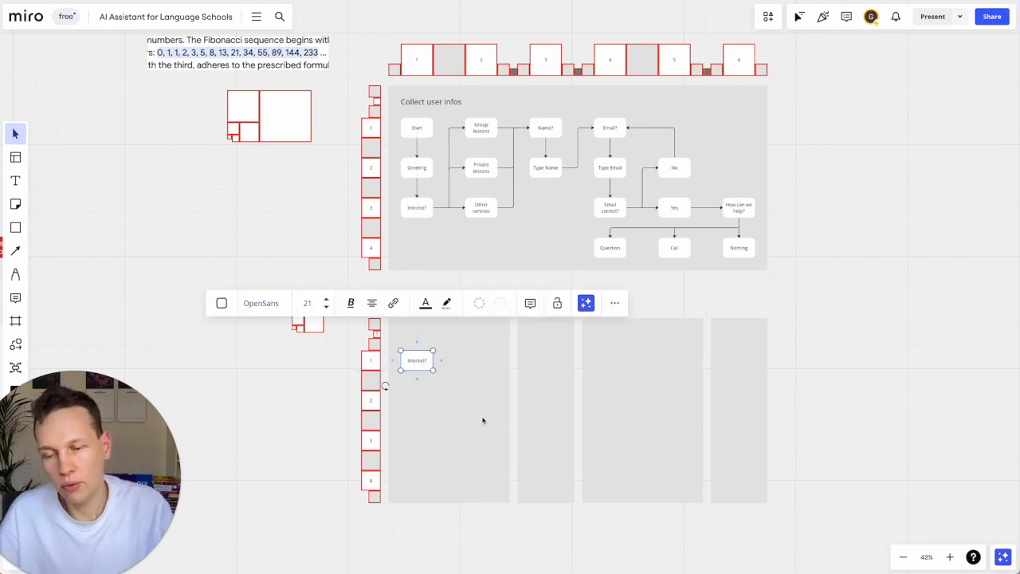
Select the small grey end spacer below row 4 of the upper row guide
click(373, 271)
scroll(373, 275, up, 1)
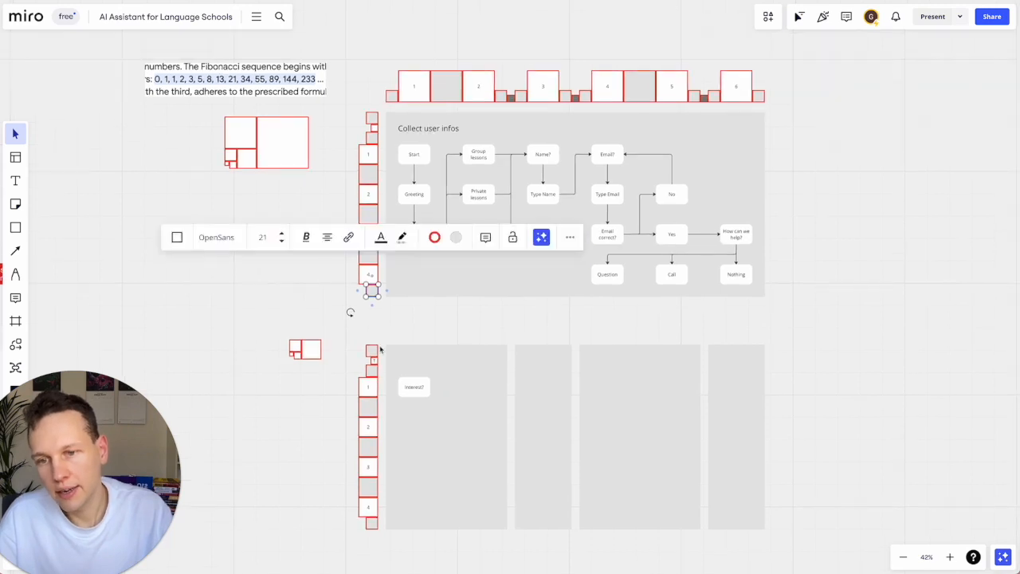
Duplicate the small dark grey spacer square from the column ruler onto the end of the upper row ruler
scroll(386, 344, up, 2)
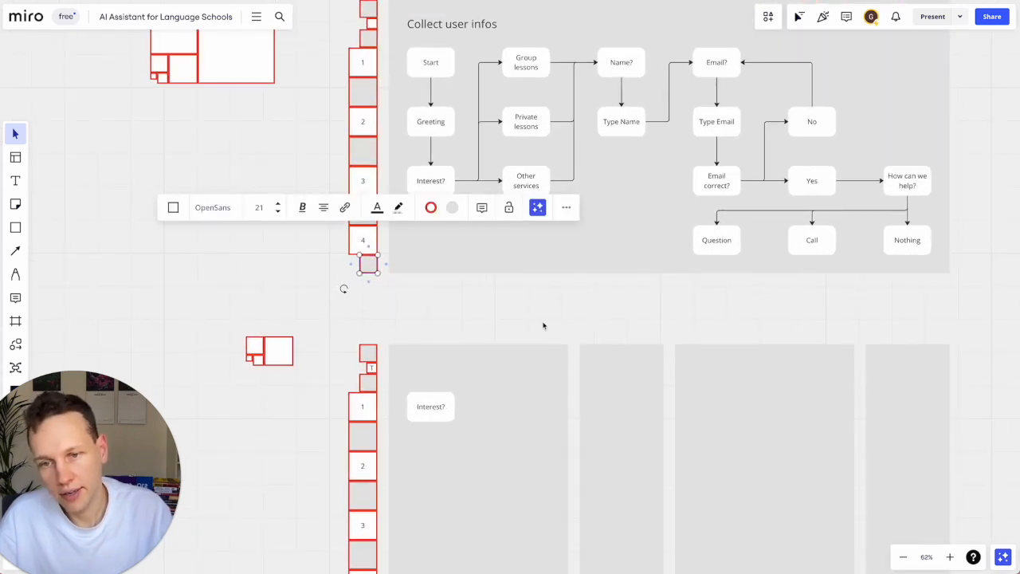
click(325, 267)
scroll(554, 285, up, 2)
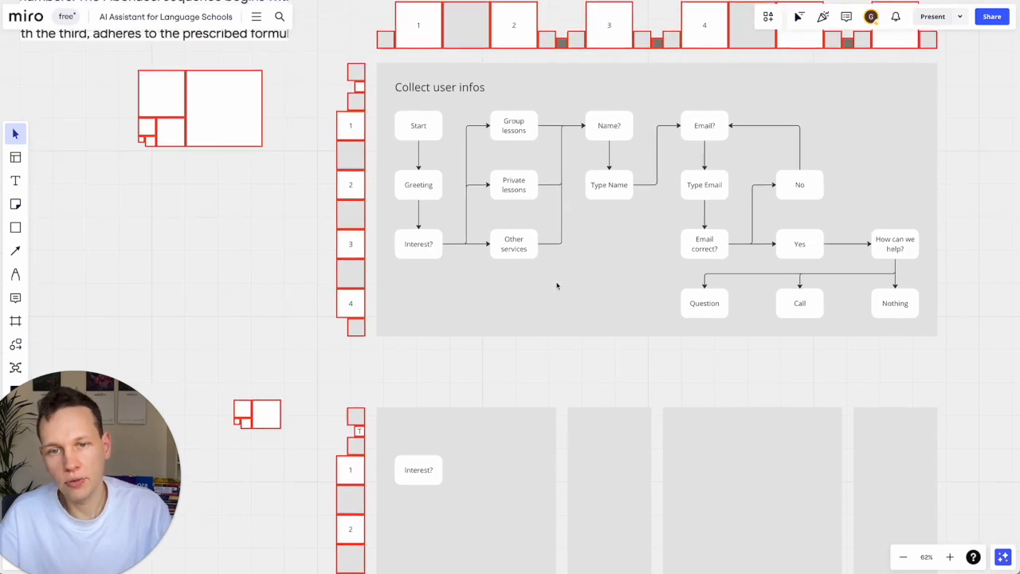
click(568, 295)
scroll(507, 458, up, 4)
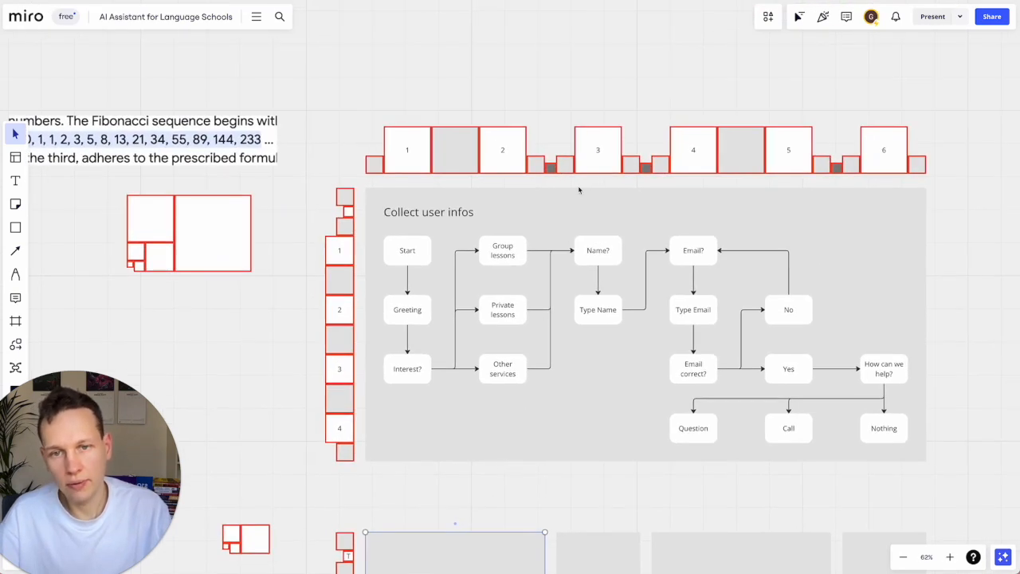
click(550, 168)
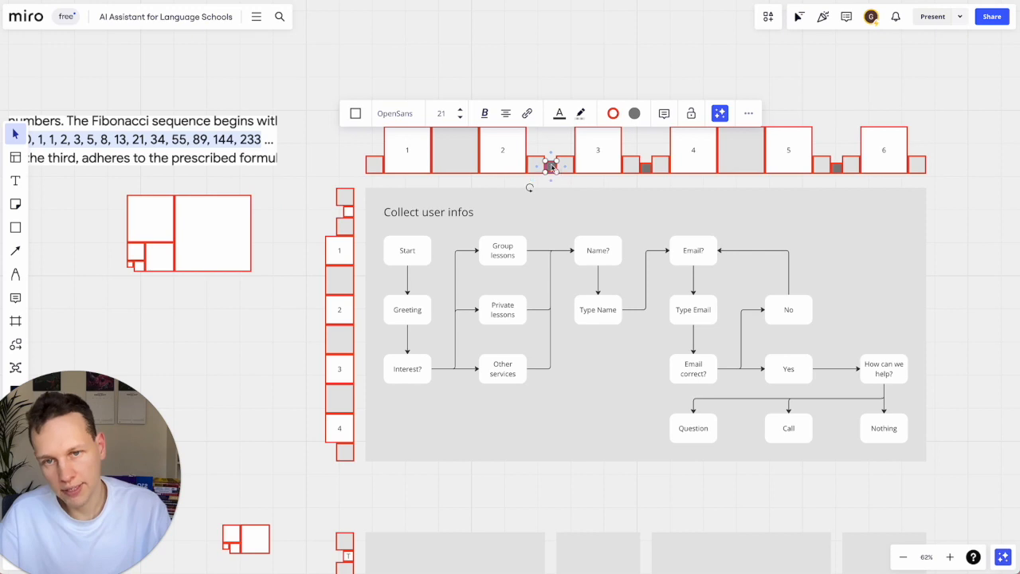
drag(552, 166, 349, 468)
Move the lower group of four grey panels with its row ruler up against the new dark spacer
scroll(401, 507, down, 5)
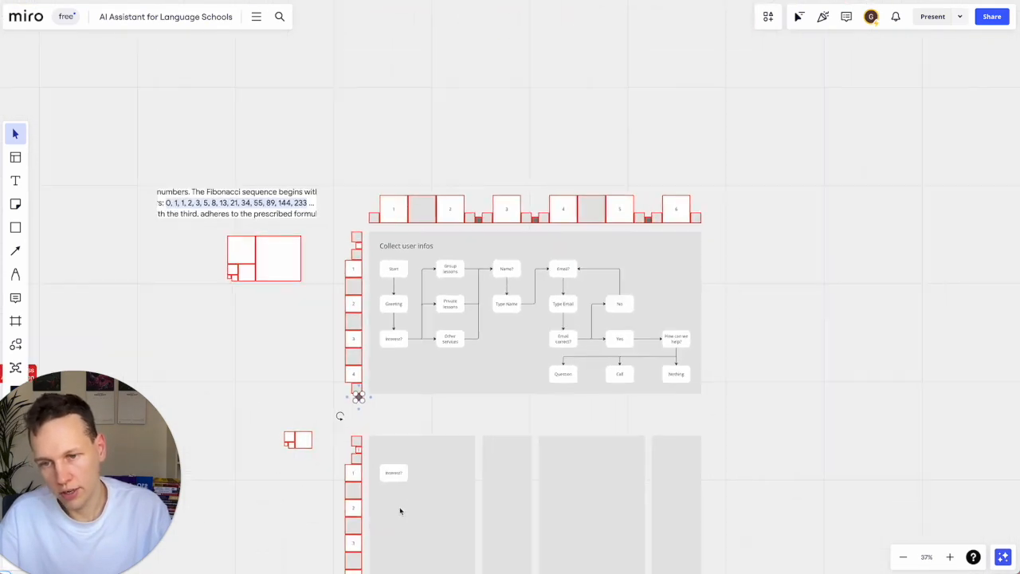
scroll(400, 507, down, 2)
drag(345, 334, 753, 522)
scroll(753, 523, down, 1)
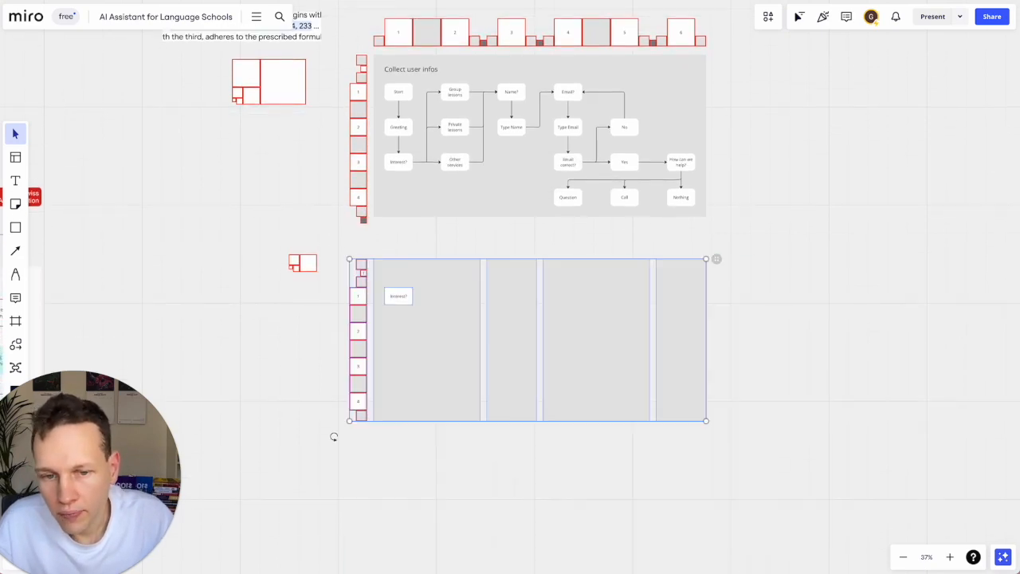
drag(503, 332, 502, 294)
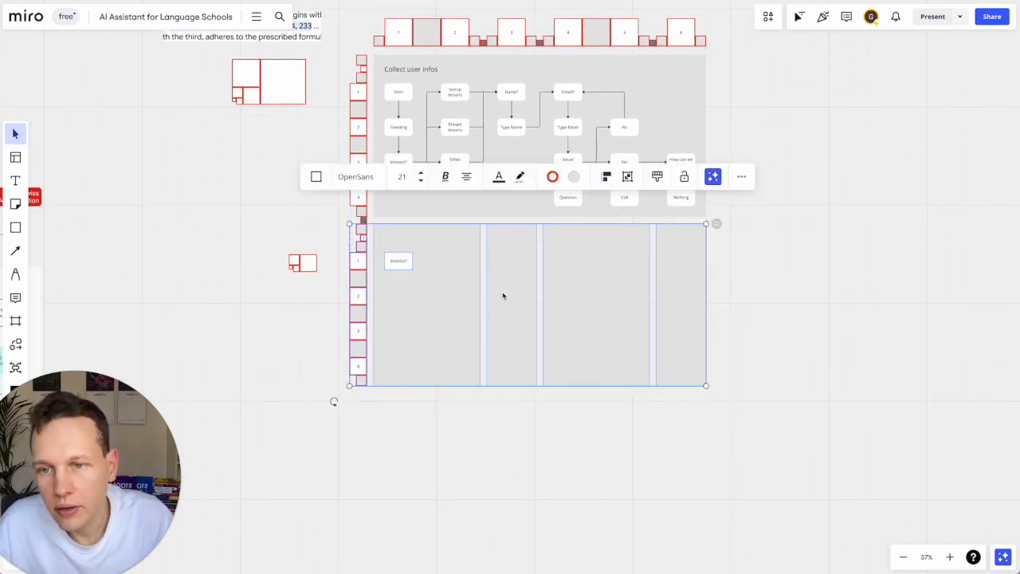
Label the small white square near the start of the upper row ruler "T"
scroll(388, 269, up, 5)
scroll(388, 270, up, 5)
click(357, 64)
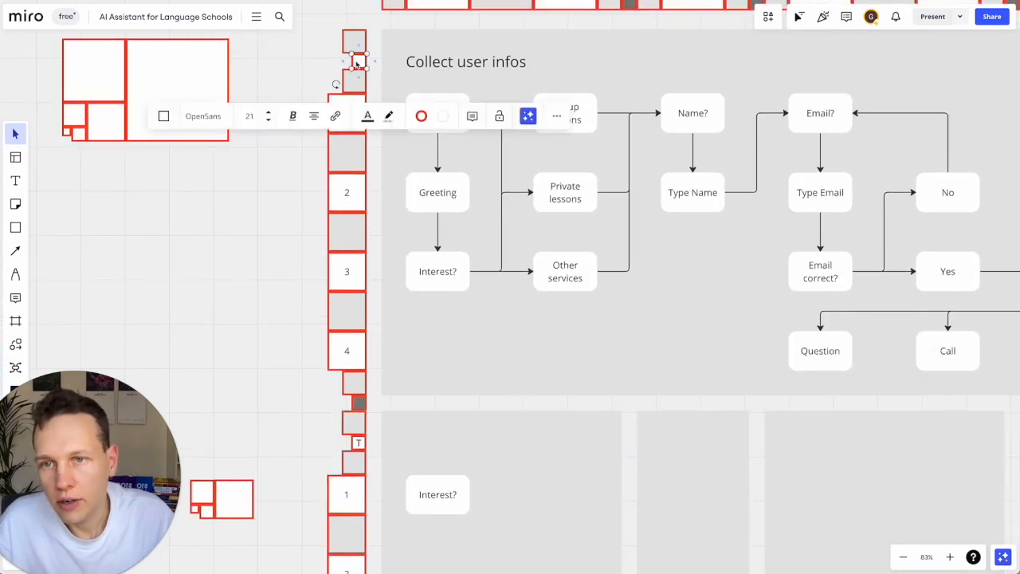
click(269, 239)
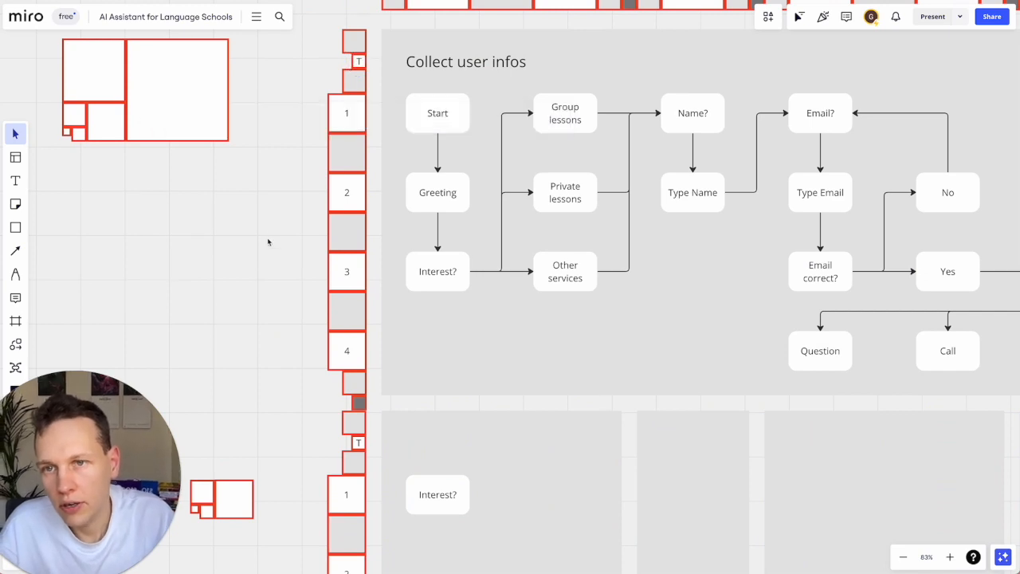
Duplicate the "Collect user infos" title into the first lower panel, aligned above the "Interest?" box
scroll(389, 364, down, 3)
scroll(404, 329, up, 5)
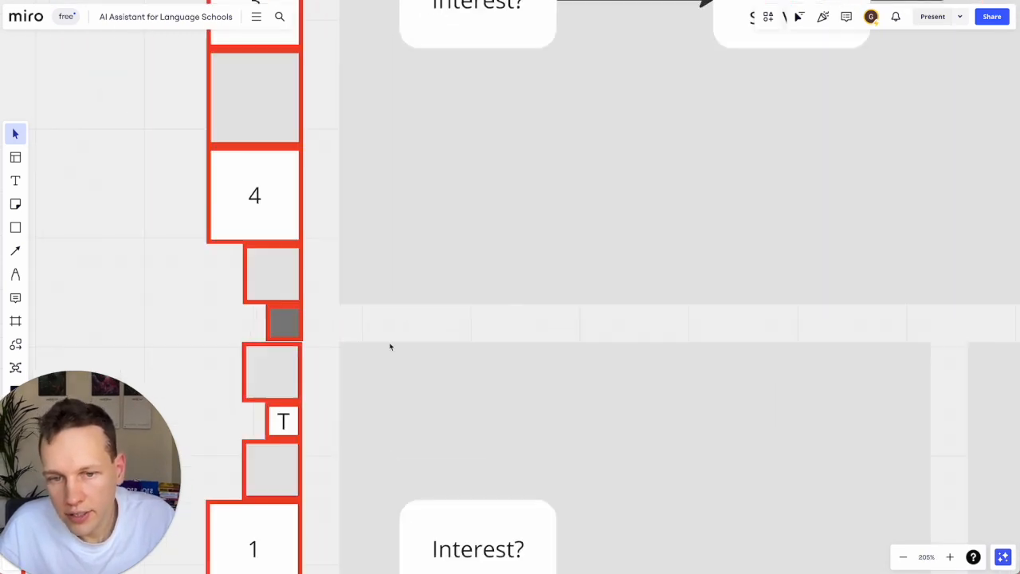
scroll(562, 322, right, 4)
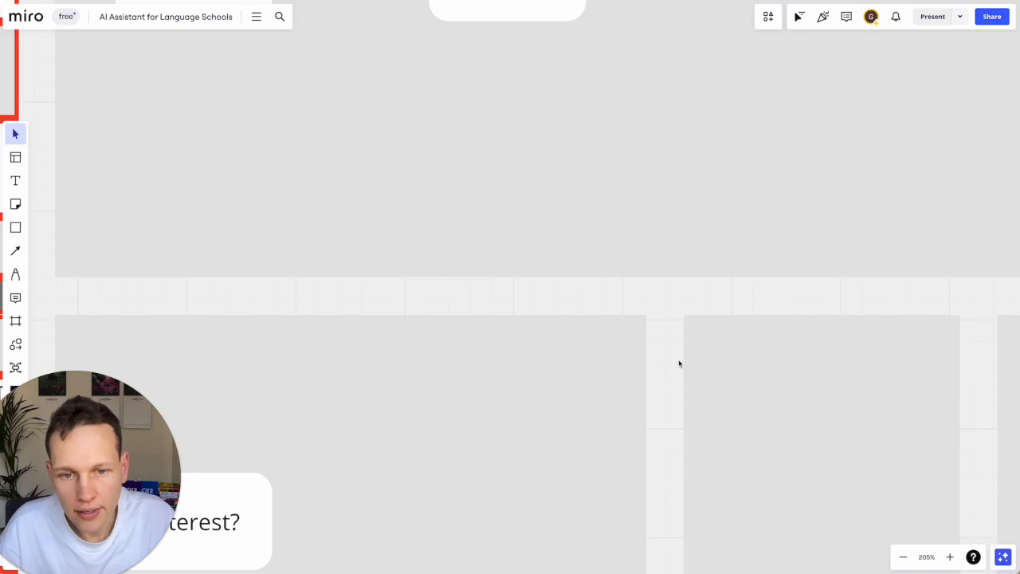
scroll(633, 353, down, 5)
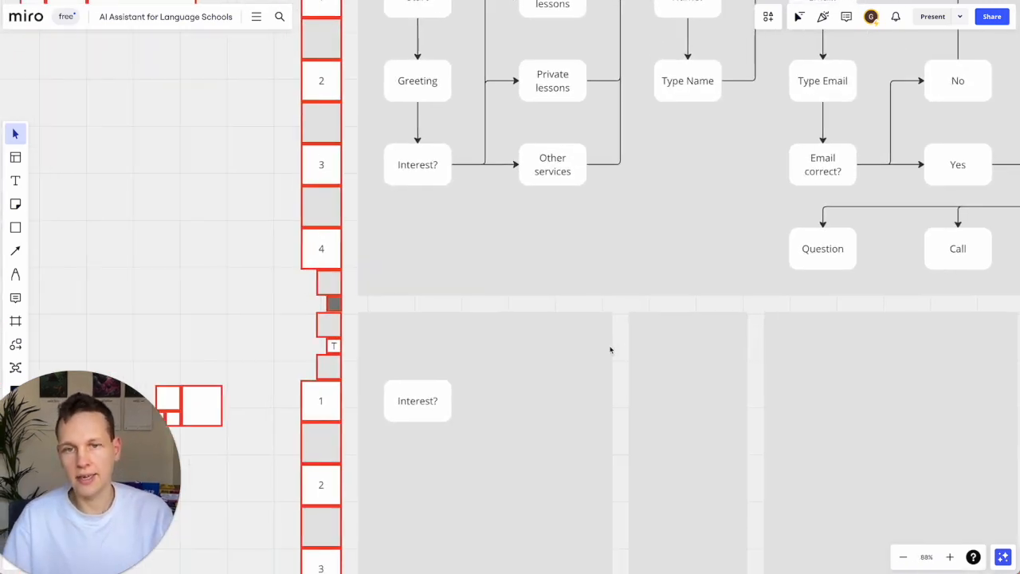
scroll(337, 304, up, 3)
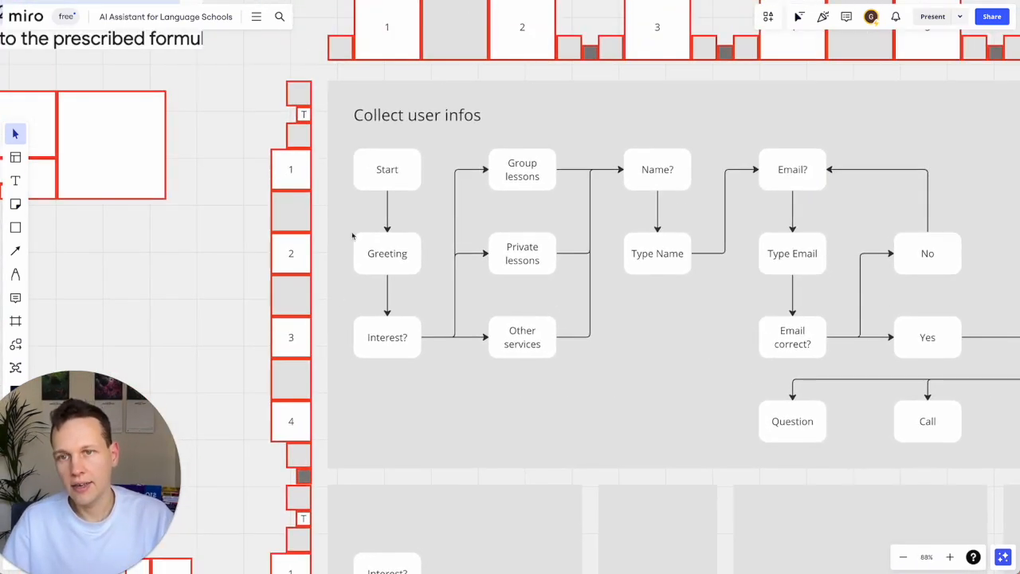
click(381, 113)
drag(381, 112, 425, 381)
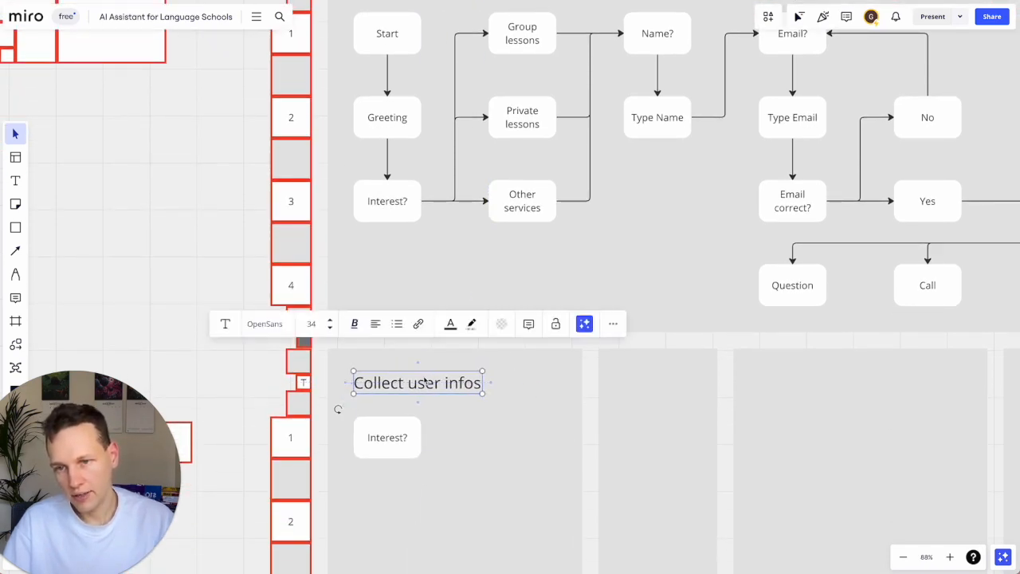
Change the duplicated title's text to "Answer Questions 1" and make it bold
double_click(416, 383)
text(A)
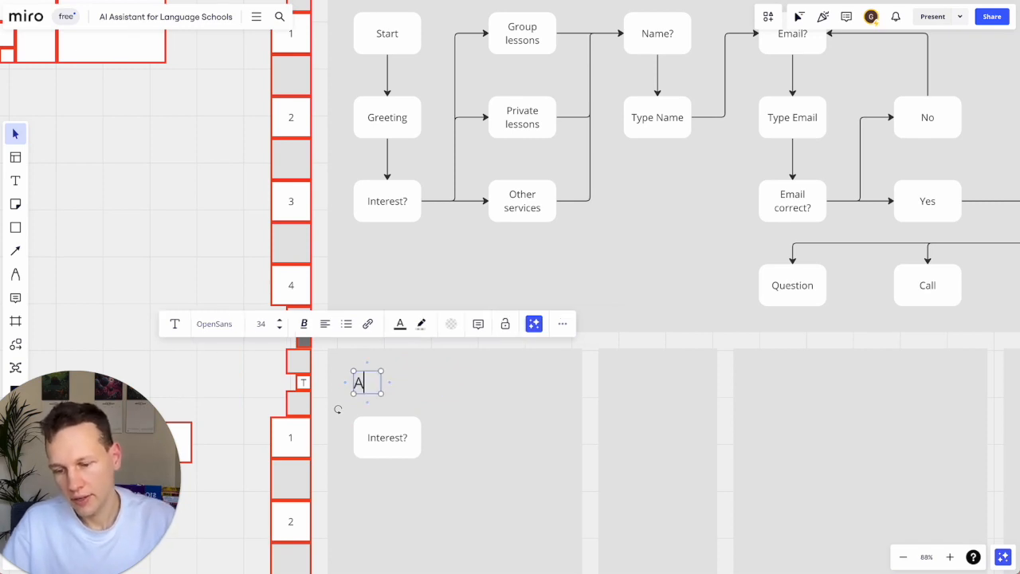
text(nswer Questions 1)
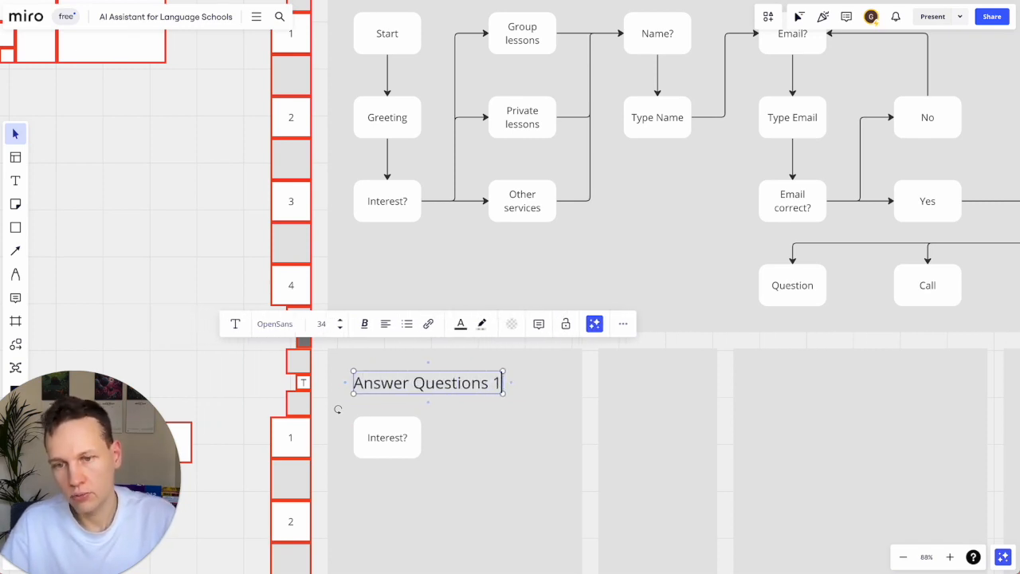
click(473, 409)
click(454, 384)
scroll(454, 382, up, 5)
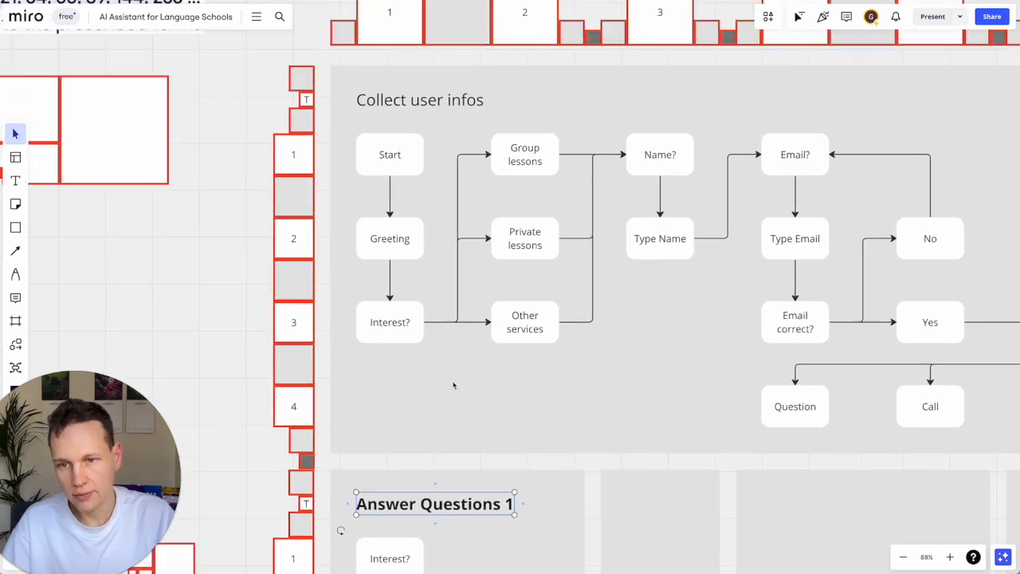
click(411, 221)
Duplicate the "Answer Questions 1" title into the second lower panel and change its text to "Call"
scroll(411, 239, down, 6)
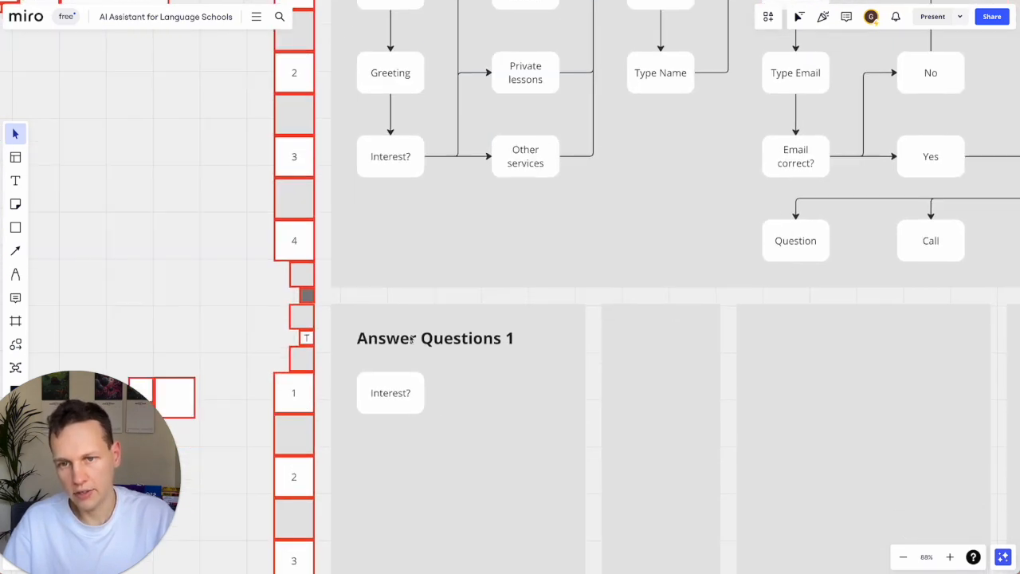
click(412, 348)
drag(412, 348, 697, 341)
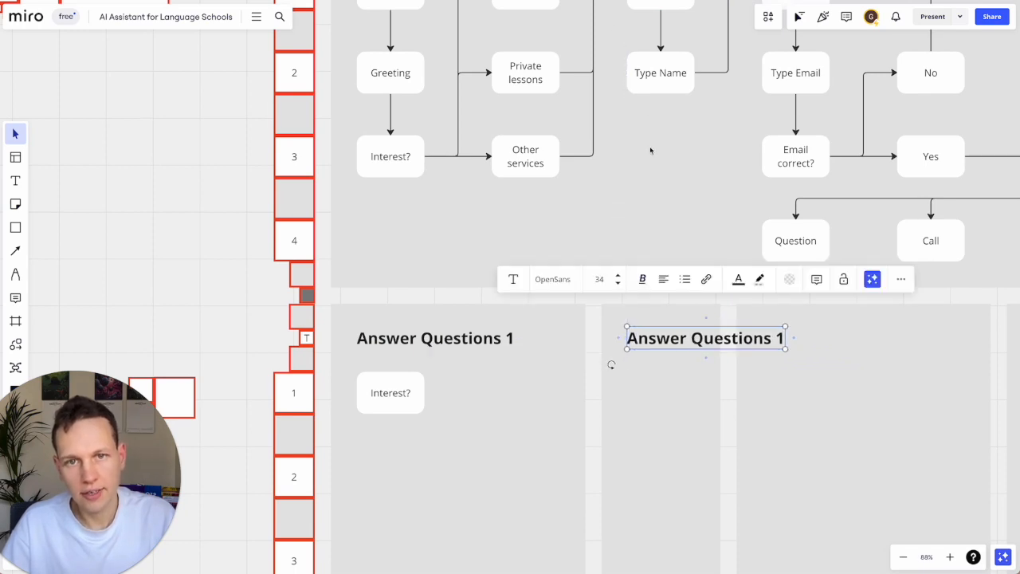
scroll(650, 180, right, 3)
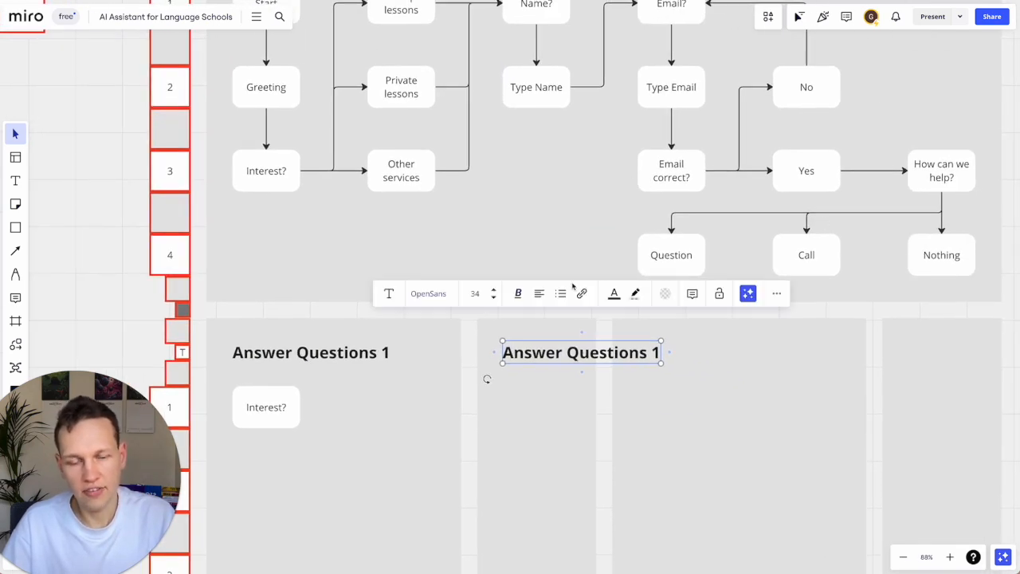
double_click(544, 353)
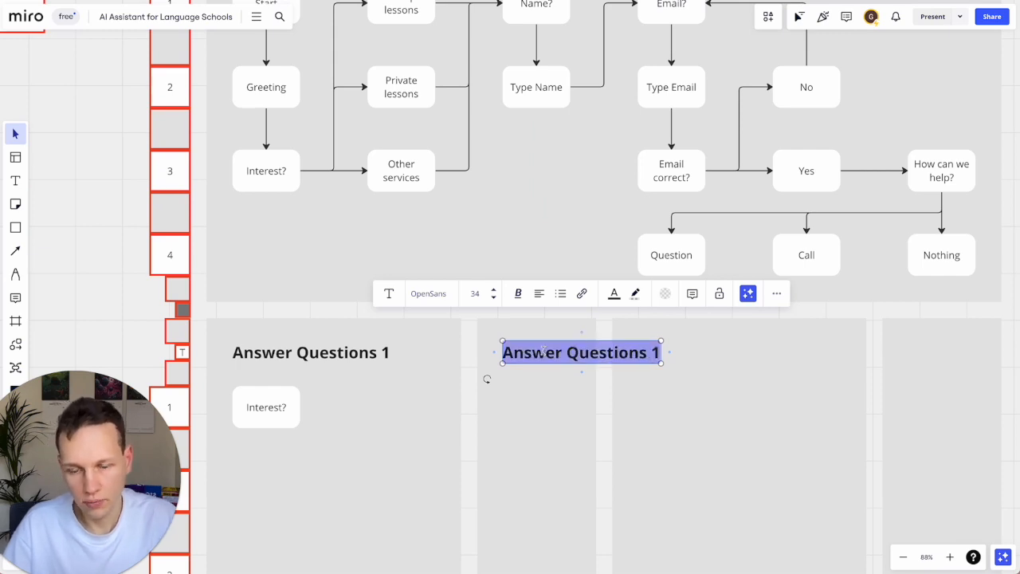
text(Call)
click(580, 379)
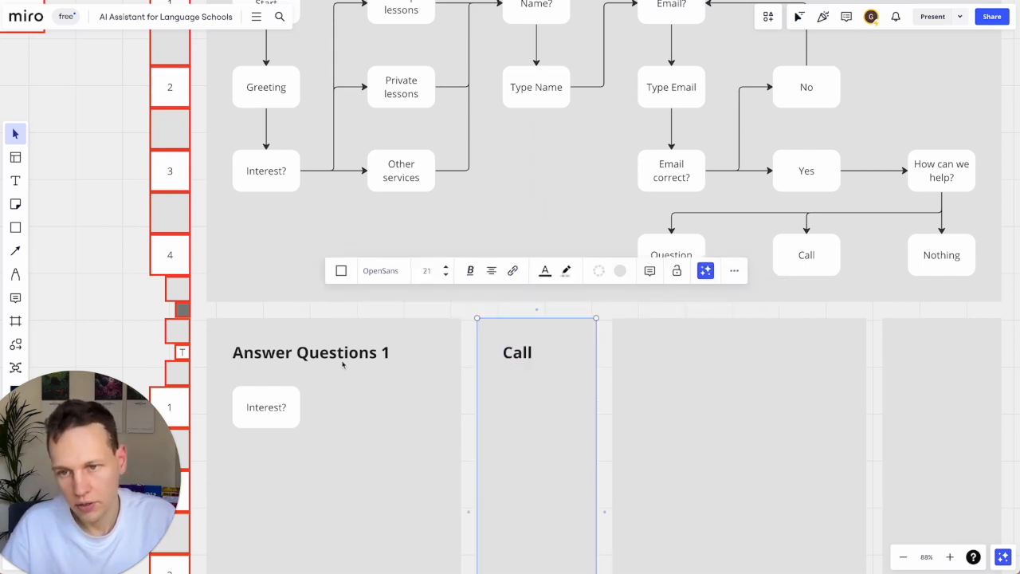
Copy the "Answer Questions 1" title into the third lower panel and change its text to "Answer Questions 2"
click(343, 361)
key(ctrl+c)
key(ctrl+v)
drag(756, 356, 686, 356)
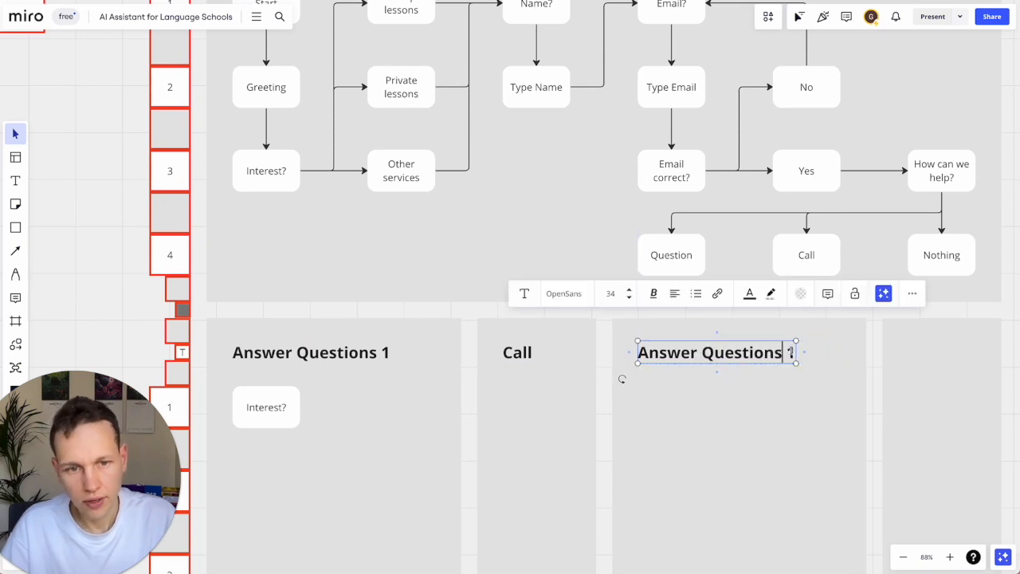
key(BackSpace)
text(2)
click(768, 415)
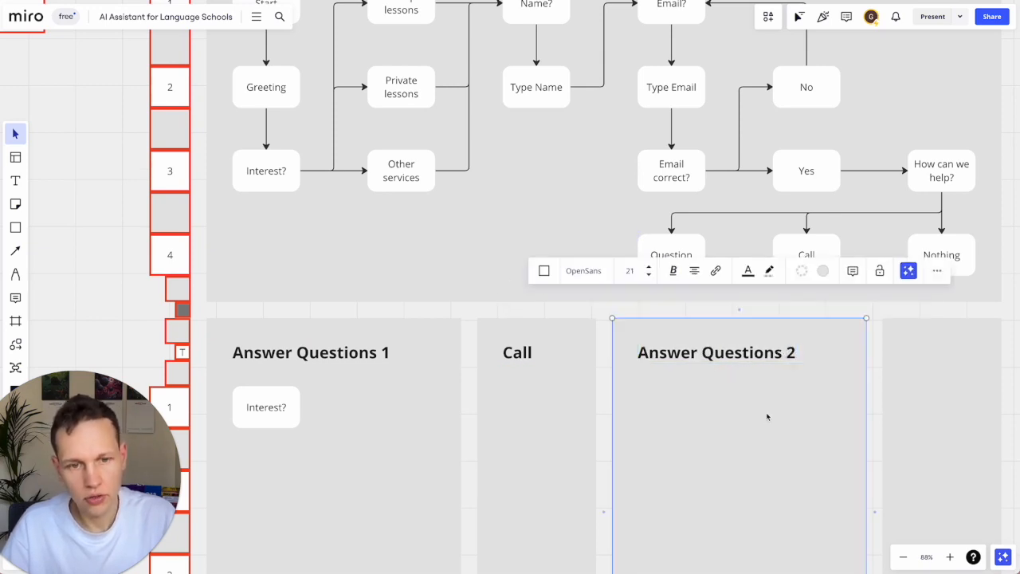
Copy the "Answer Questions 2" title into the fourth lower panel and change its text to "Nothing"
scroll(767, 415, right, 5)
click(550, 365)
key(ctrl+c)
key(ctrl+v)
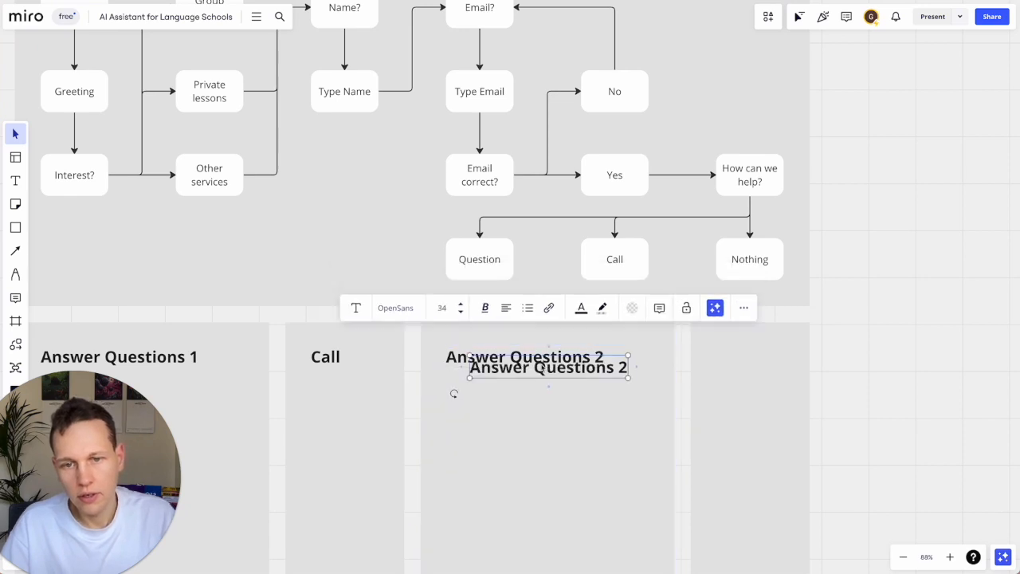
drag(549, 368, 790, 359)
double_click(790, 359)
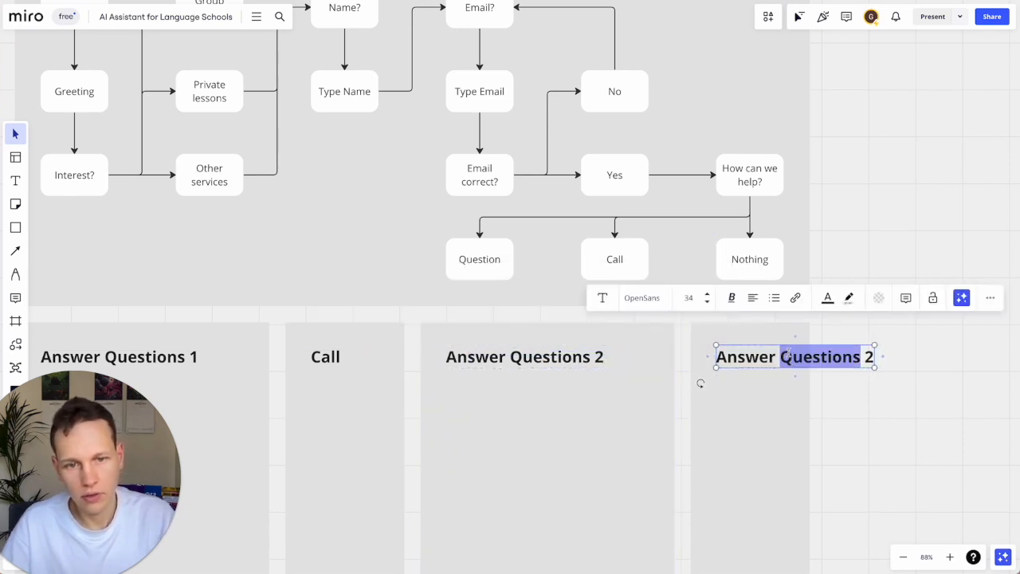
key(ctrl+a)
text(Nothing)
click(855, 375)
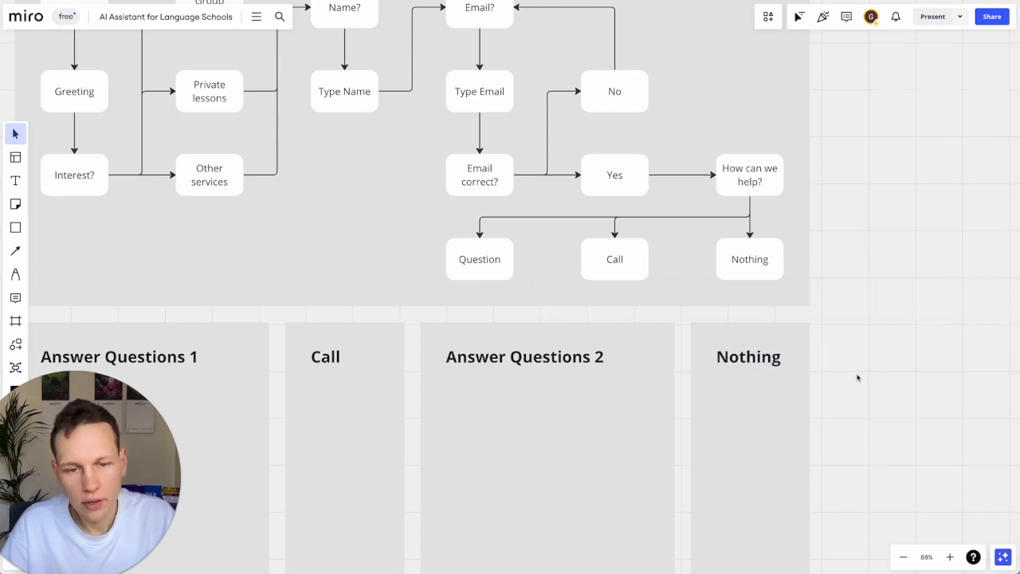
Change the text of the "Interest?" box in the "Answer Questions 1" panel to "Question?"
scroll(856, 375, left, 5)
scroll(274, 376, left, 3)
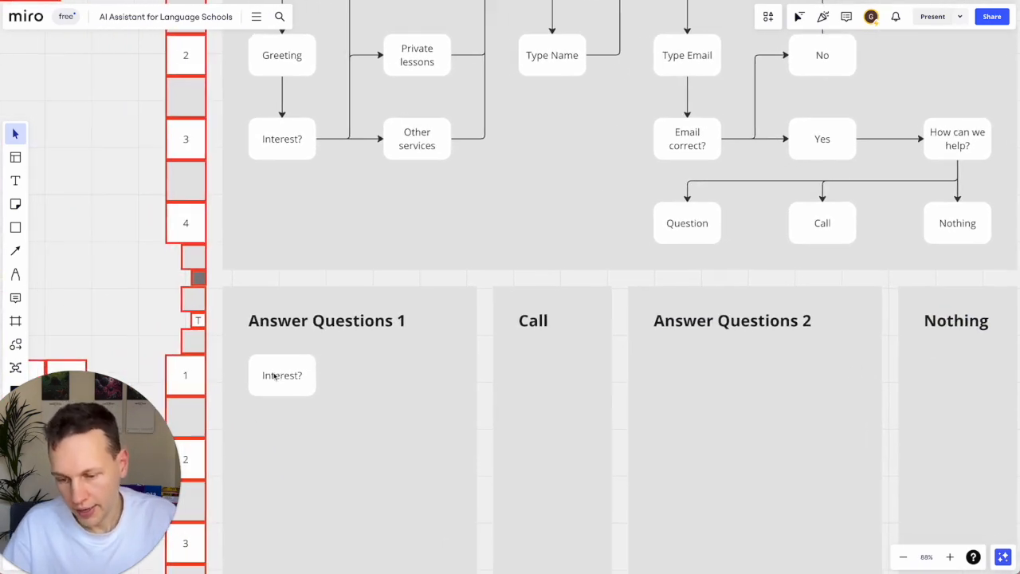
scroll(307, 380, left, 5)
scroll(306, 380, down, 4)
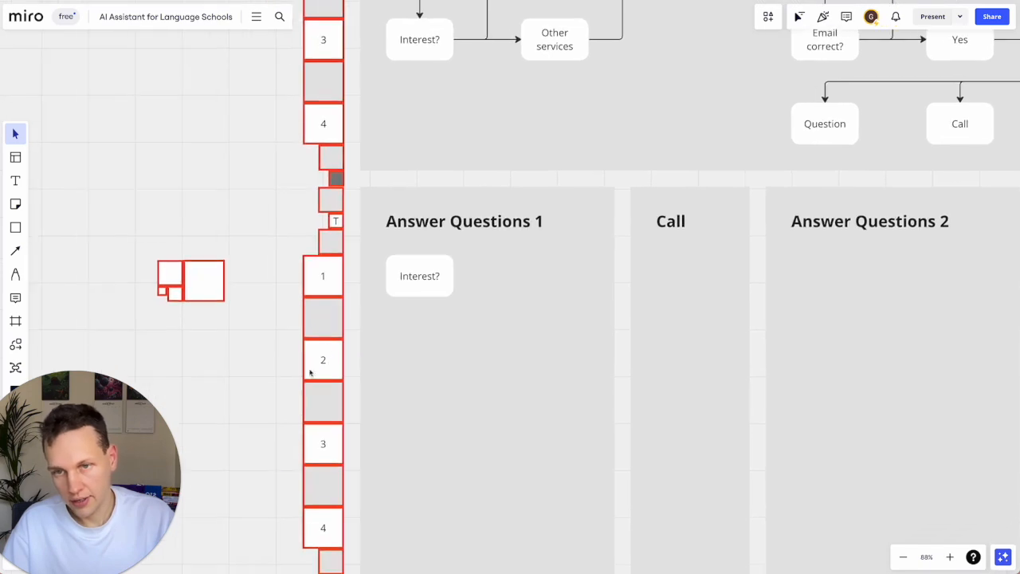
double_click(413, 291)
scroll(355, 203, up, 2)
key(ctrl+a)
text(Qu)
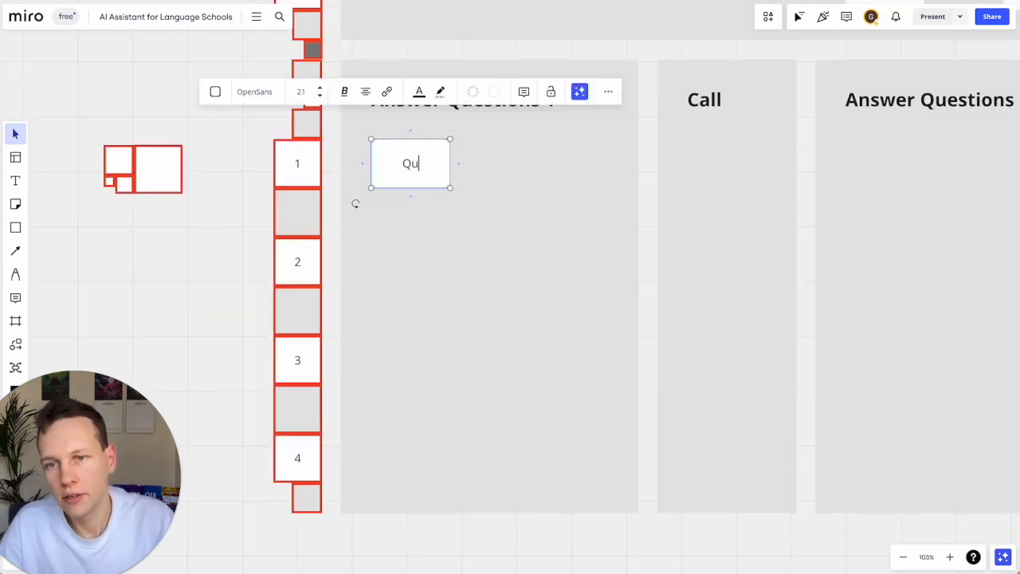
text(estion?)
click(390, 196)
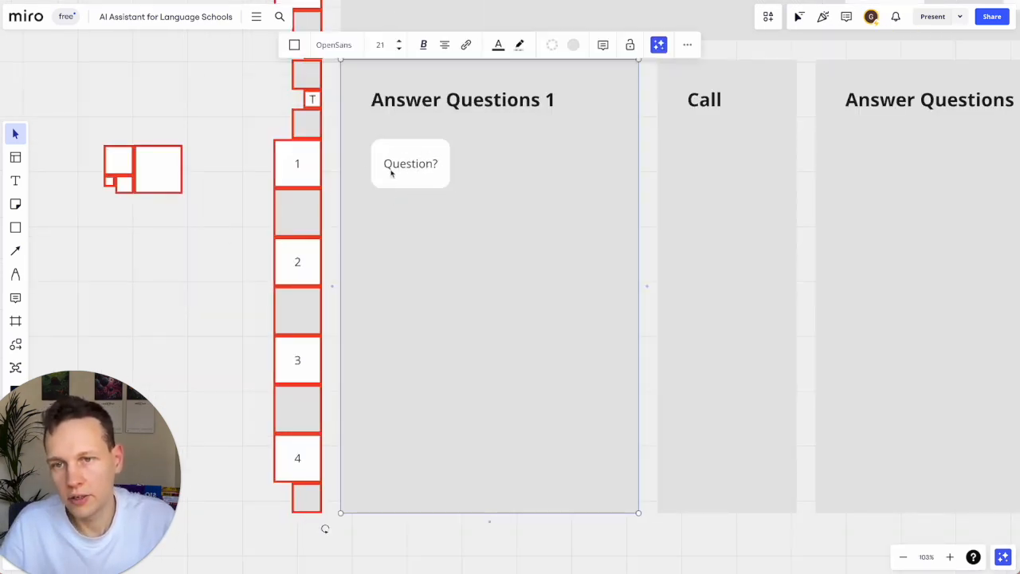
Duplicate the "Question?" box down to row 2 of the panel and open the copy's text for editing
click(390, 171)
drag(403, 180, 421, 275)
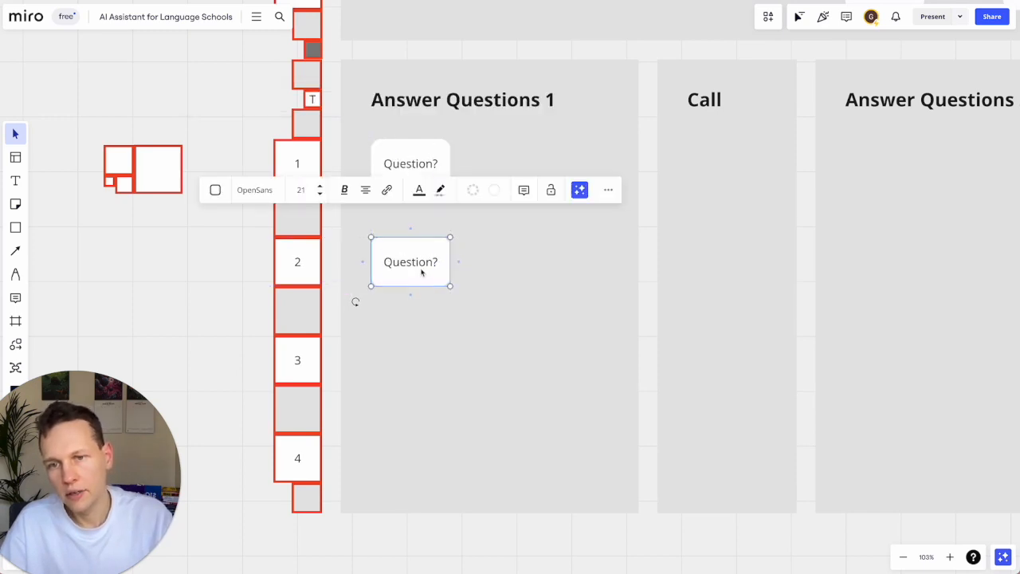
double_click(421, 273)
Move the "Question" box of the "Collect user infos" flow to the first column in row 4
scroll(702, 99, up, 4)
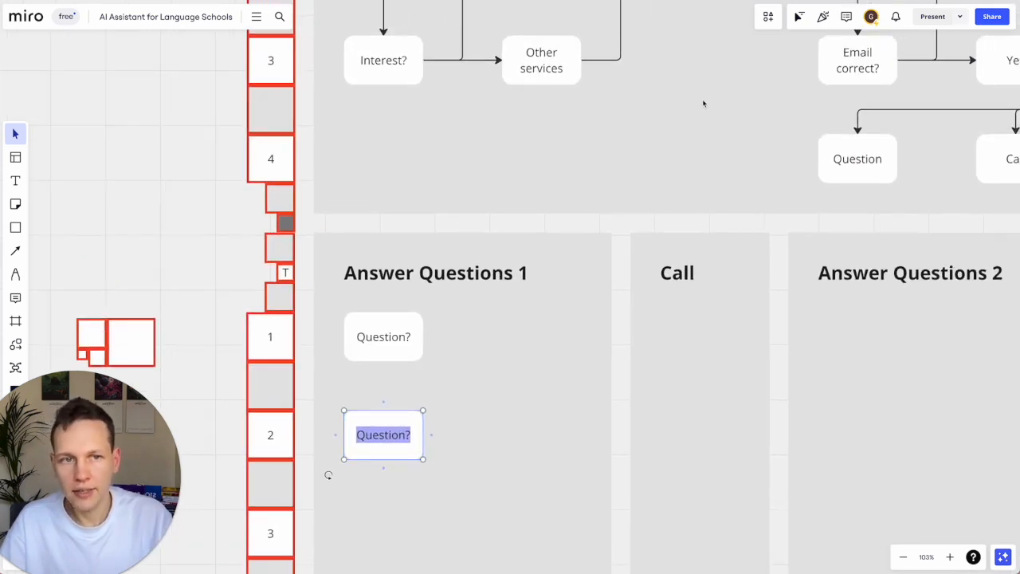
scroll(701, 102, right, 5)
click(680, 168)
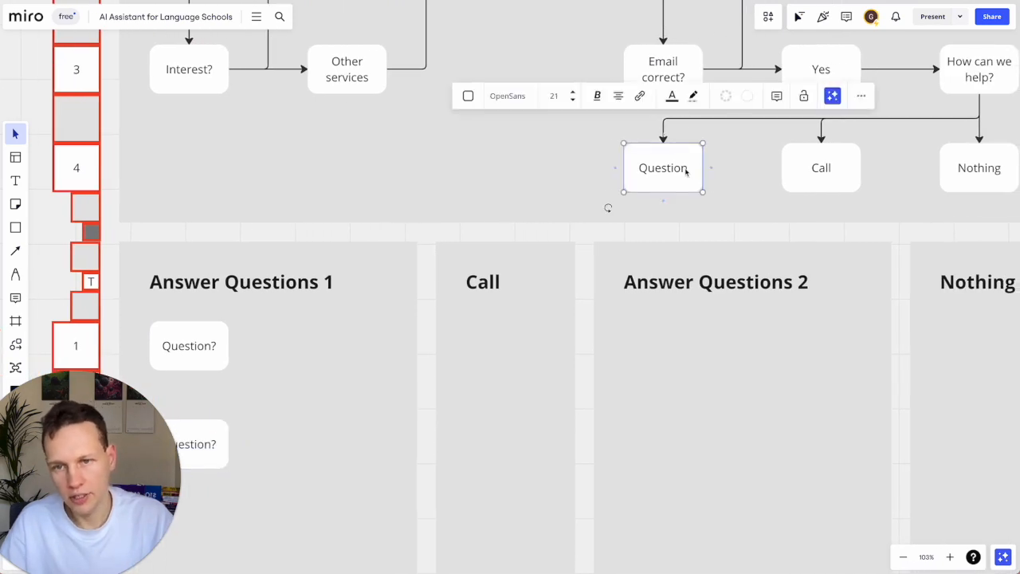
drag(685, 171, 212, 190)
scroll(213, 190, left, 5)
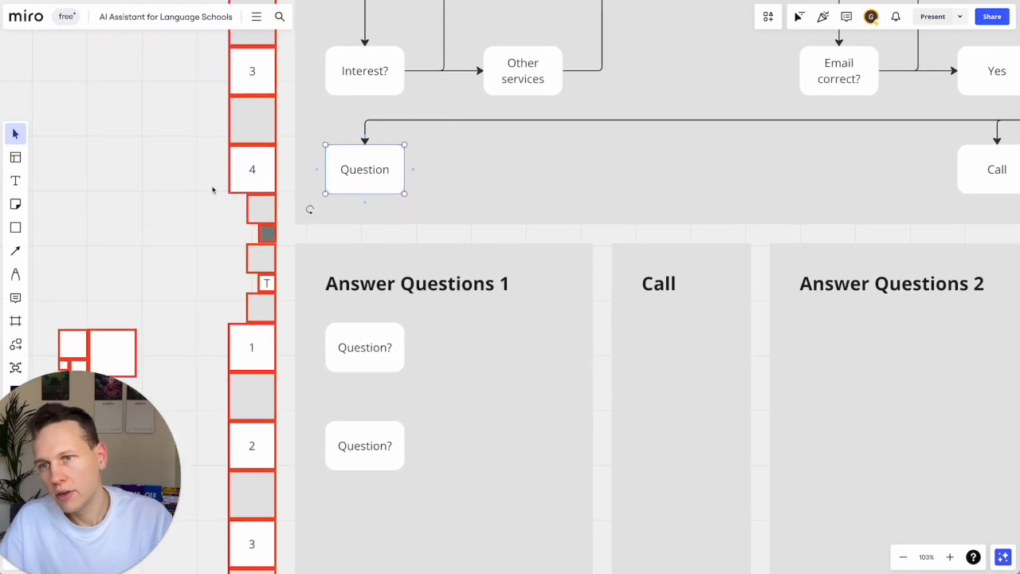
Change the text of the row 2 "Question?" box in the "Answer Questions 1" panel to "Type Question"
click(375, 345)
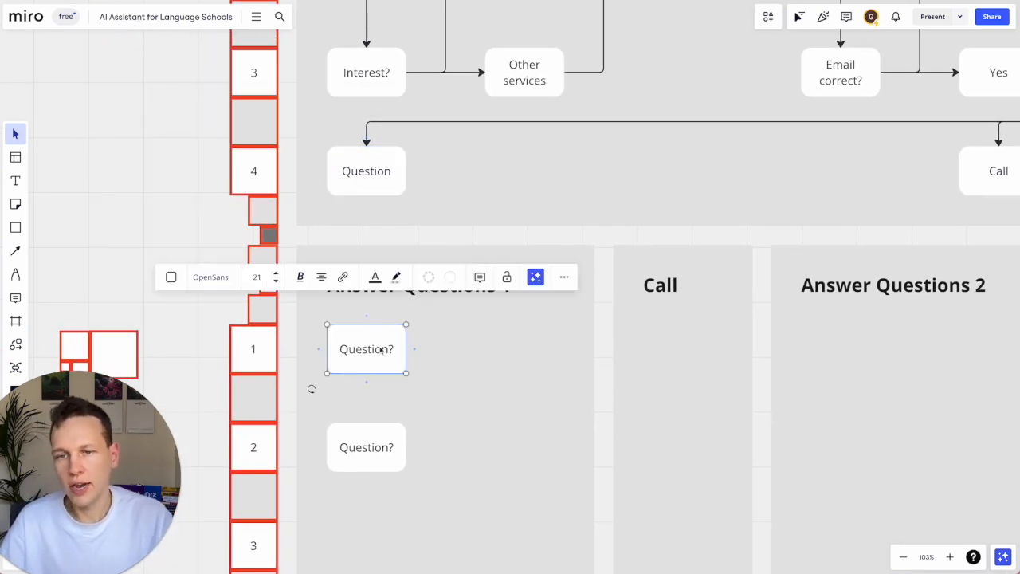
double_click(358, 441)
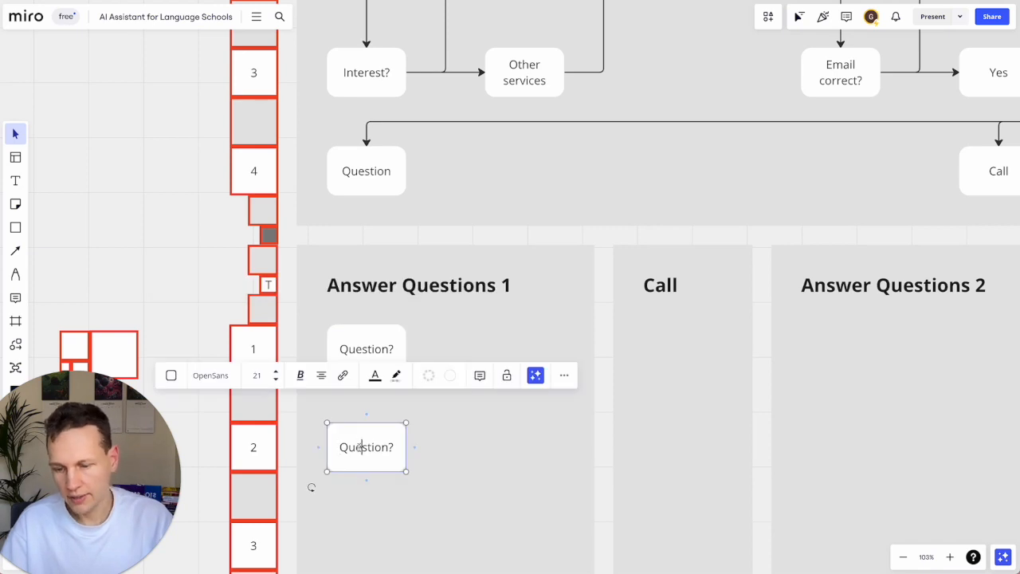
key(ctrl+a)
text(Type)
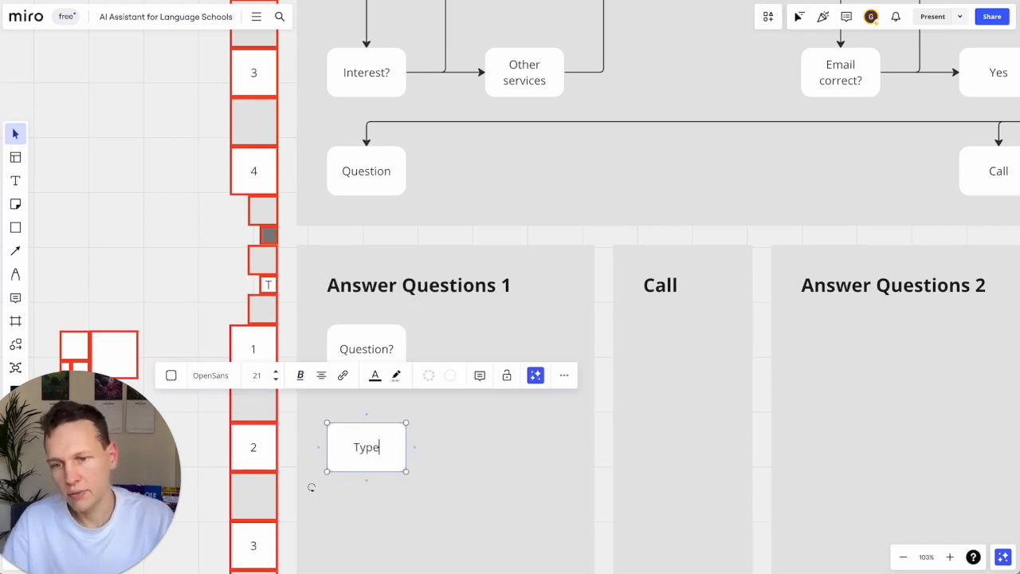
text( Question)
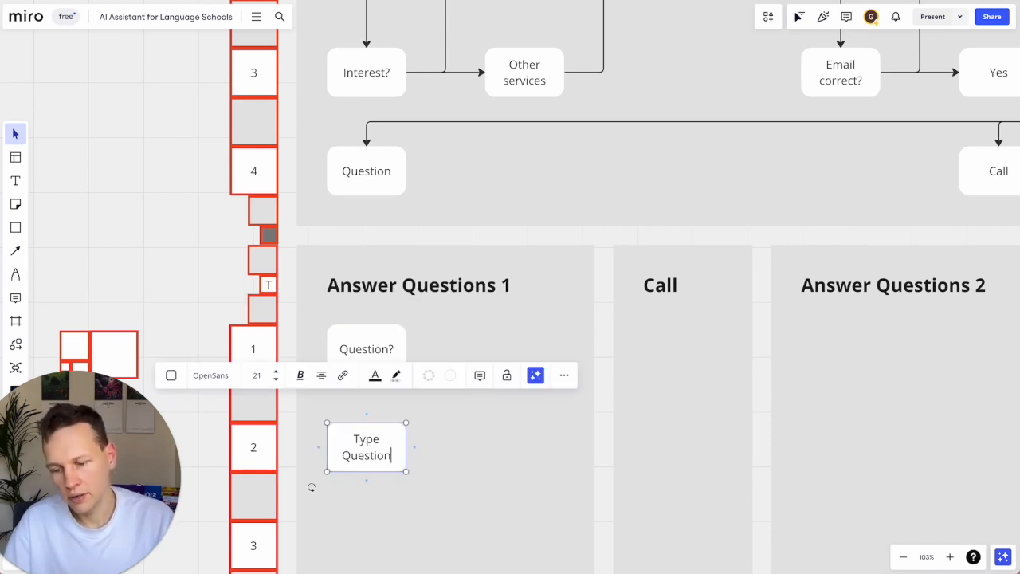
Duplicate the "Type Question" box down to row 3 and change the copy's text to "AI Answer"
scroll(407, 525, down, 3)
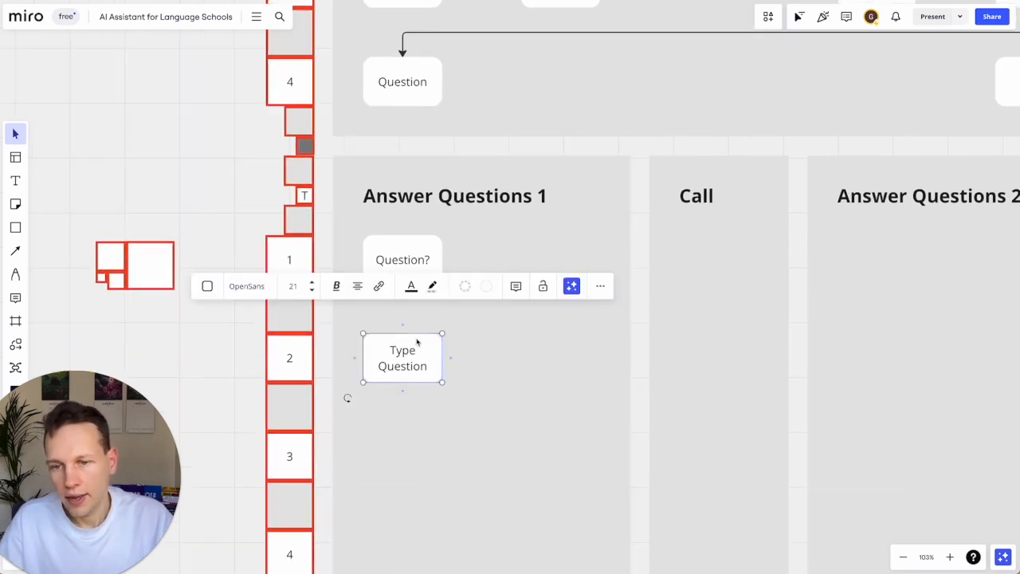
drag(417, 349, 404, 456)
double_click(403, 450)
key(ctrl+a)
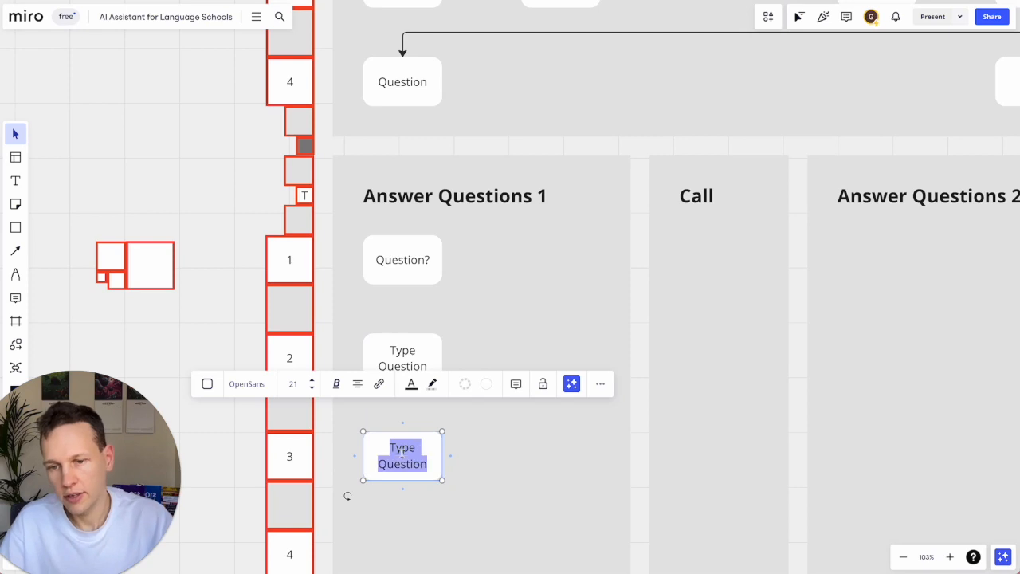
text(AI Answer)
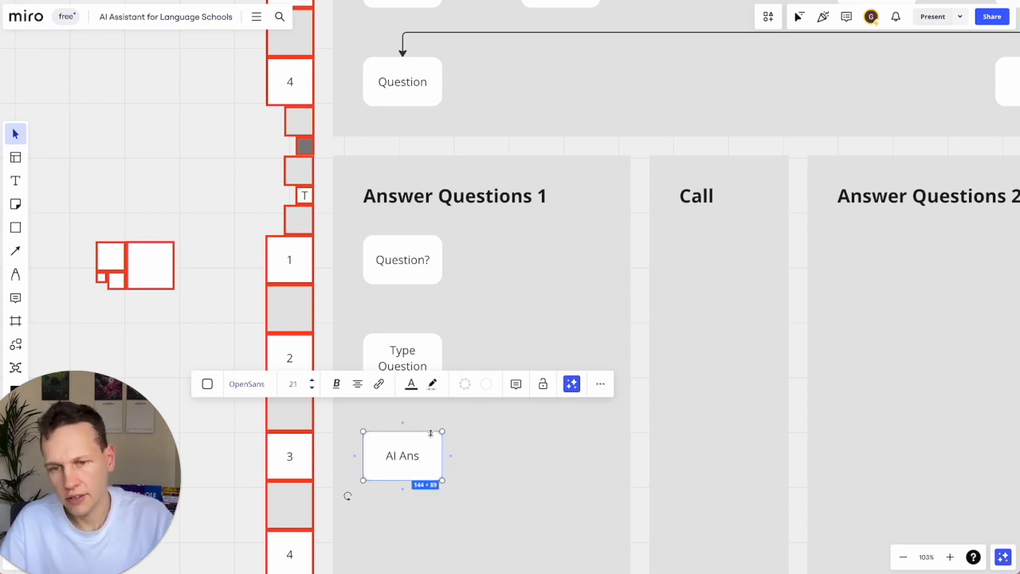
Fill the "AI Answer" box with red
click(486, 384)
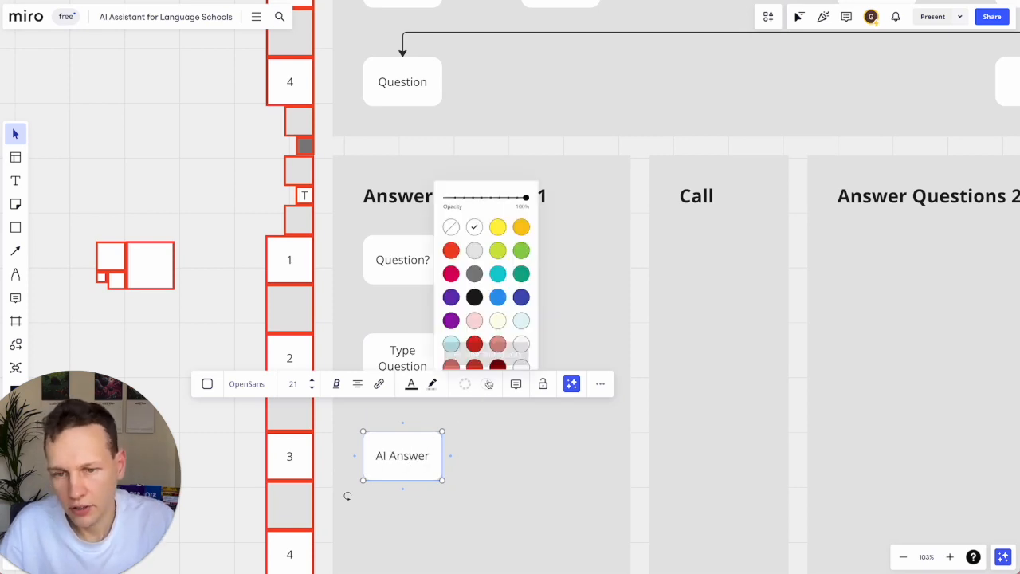
click(451, 250)
click(479, 512)
Copy the "Type Question" box to row 3 beside "AI Answer", one column over, and change its text to "Sorry, contact info"
click(423, 355)
key(ctrl+c)
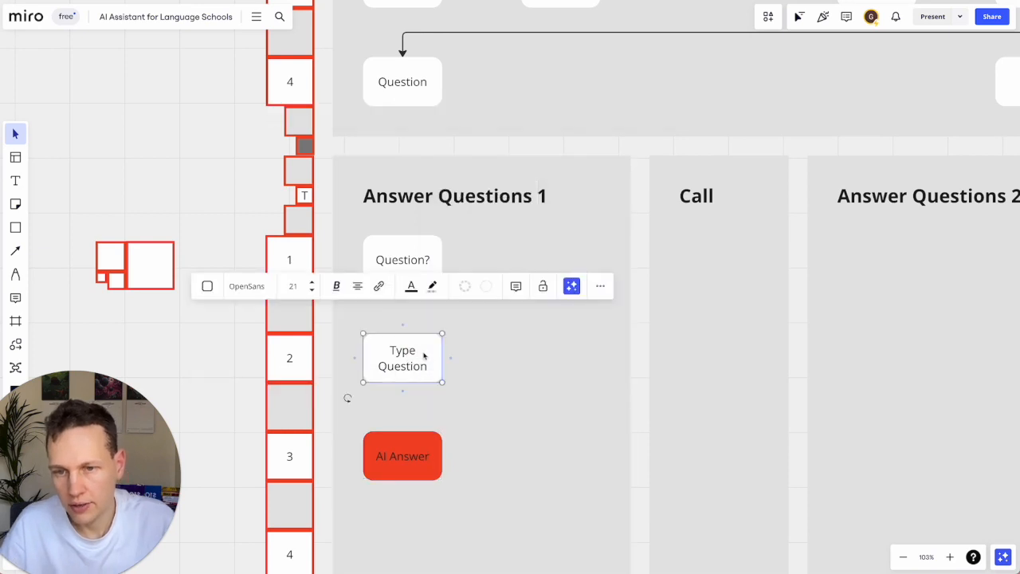
key(ctrl+v)
drag(424, 355, 559, 459)
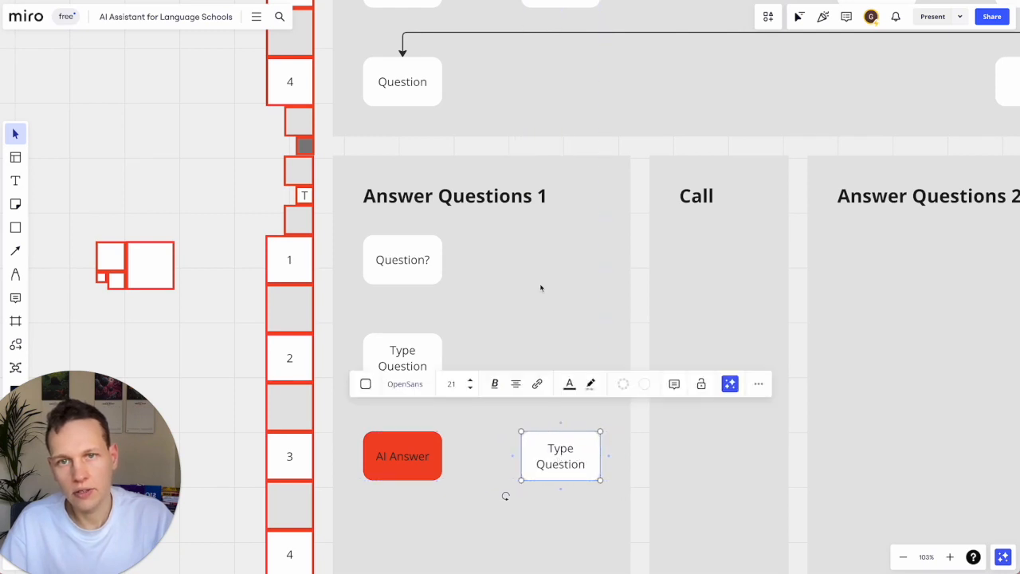
double_click(561, 466)
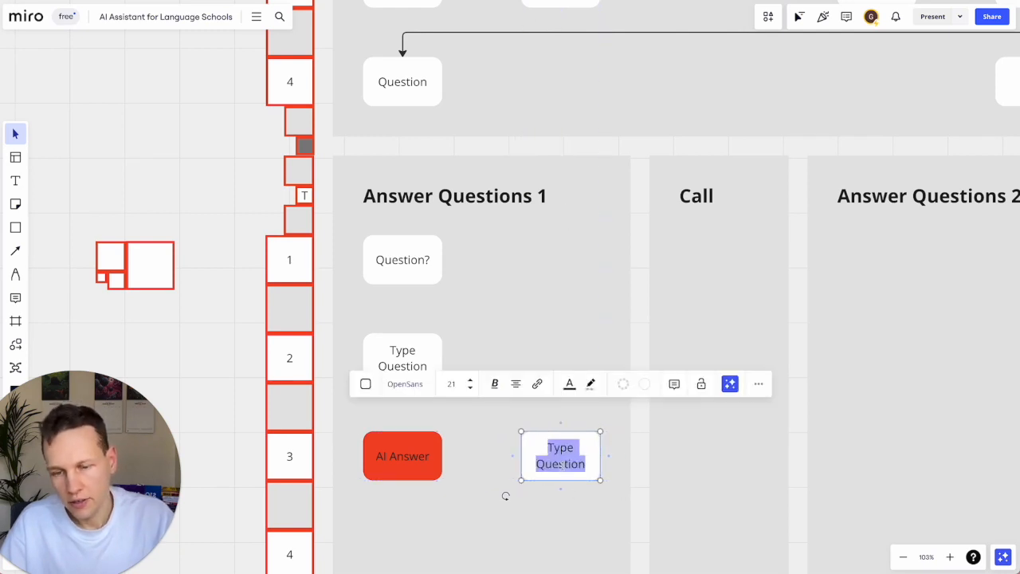
text(Sorry, )
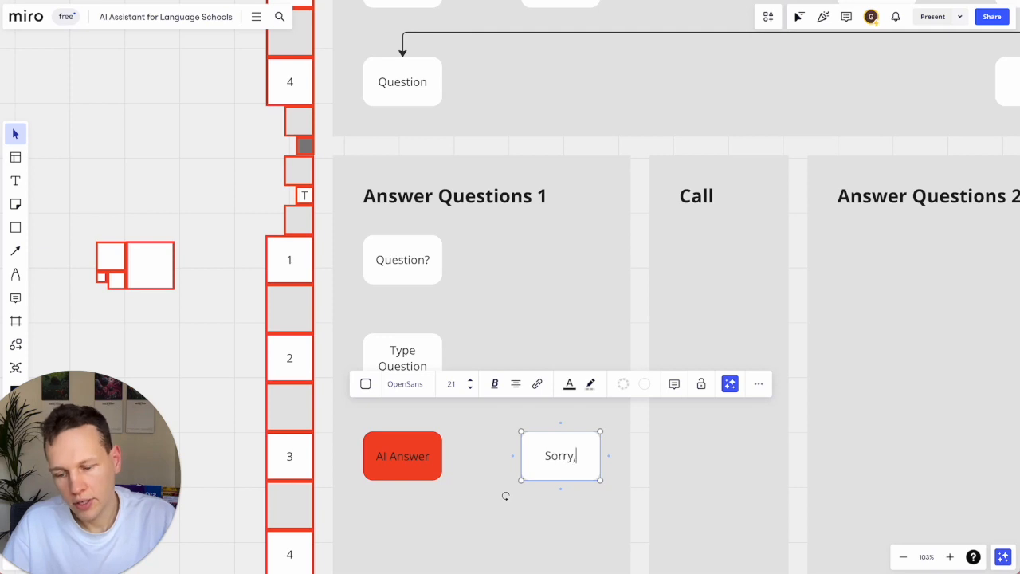
text(contact info)
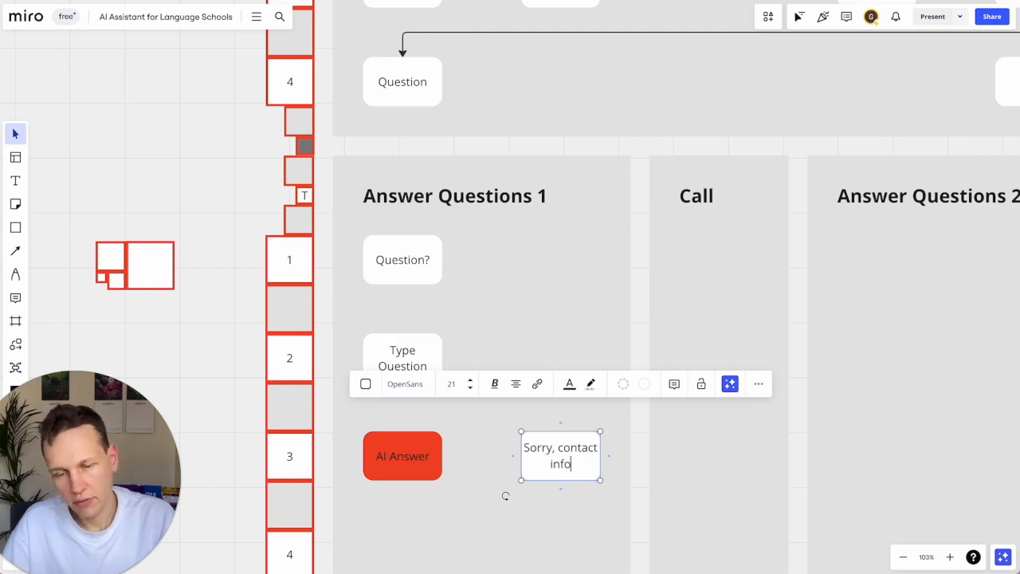
scroll(514, 369, down, 3)
click(573, 385)
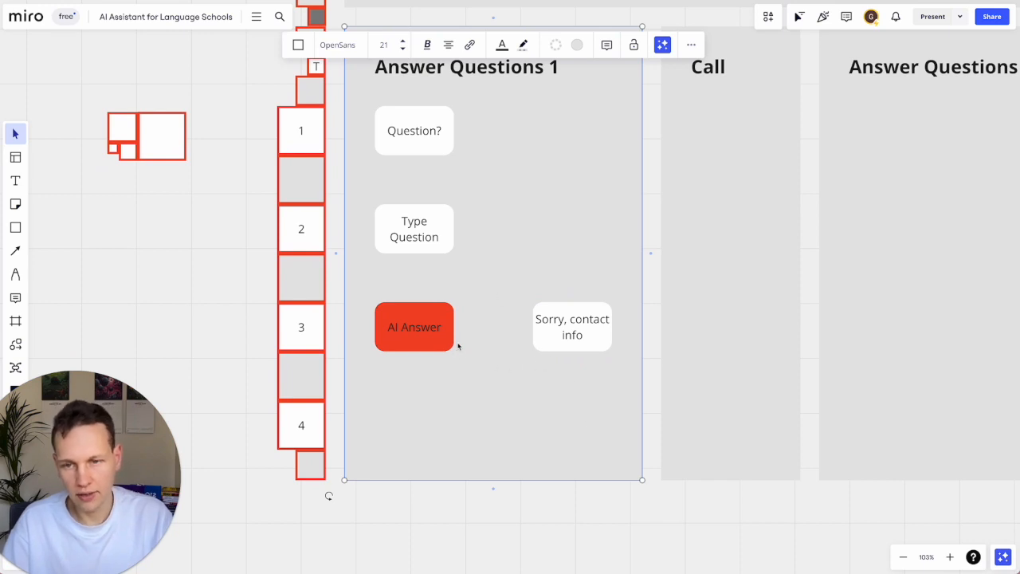
Connect "Question?" to "Type Question" and "Type Question" to "AI Answer" with downward arrows
click(418, 143)
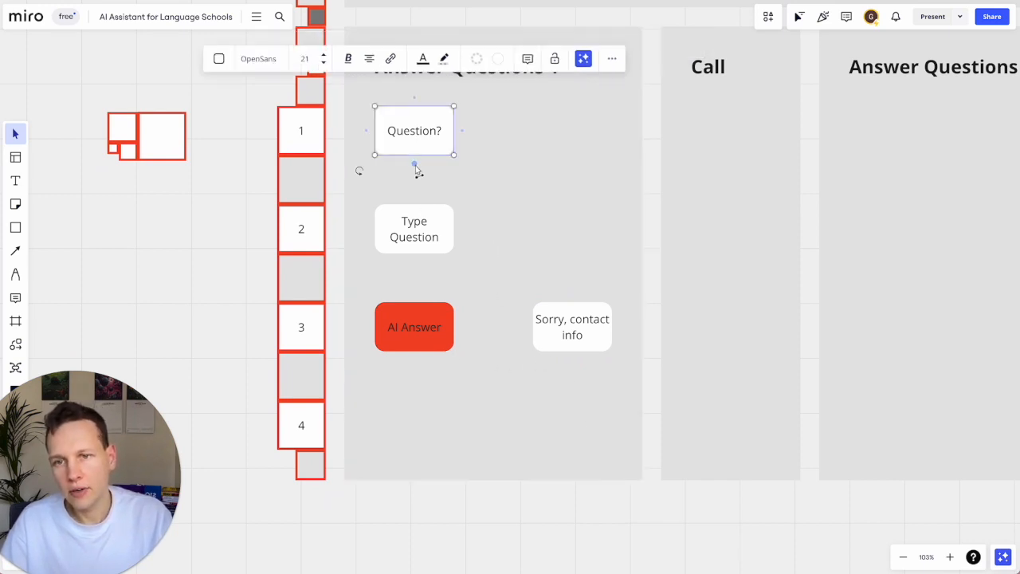
drag(414, 164, 414, 211)
click(417, 238)
drag(418, 265, 415, 307)
click(455, 267)
Connect the bottom of "Type Question" to the top of "Sorry, contact info" with a branching arrow
click(436, 246)
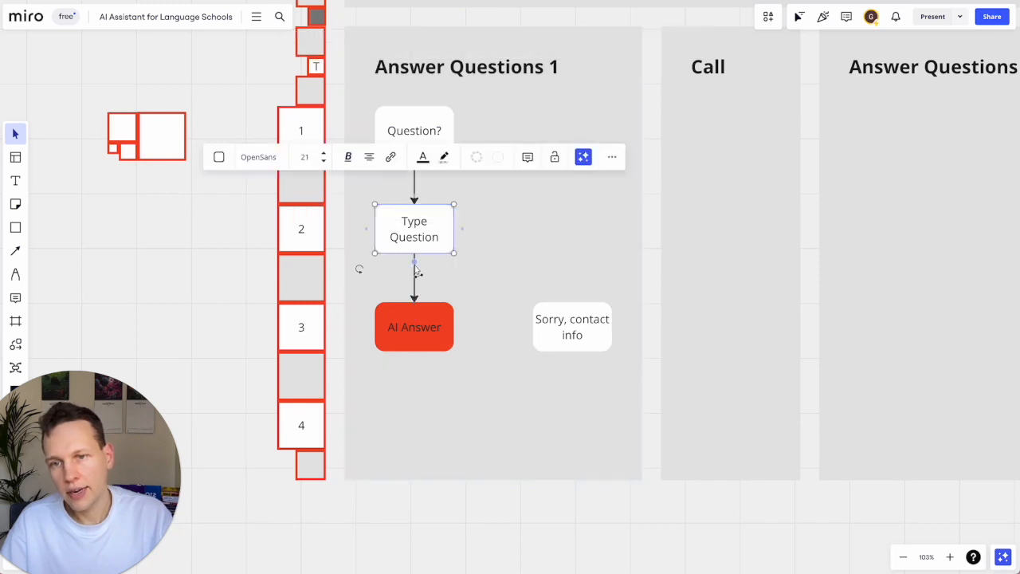
drag(414, 256, 573, 305)
scroll(418, 253, up, 1)
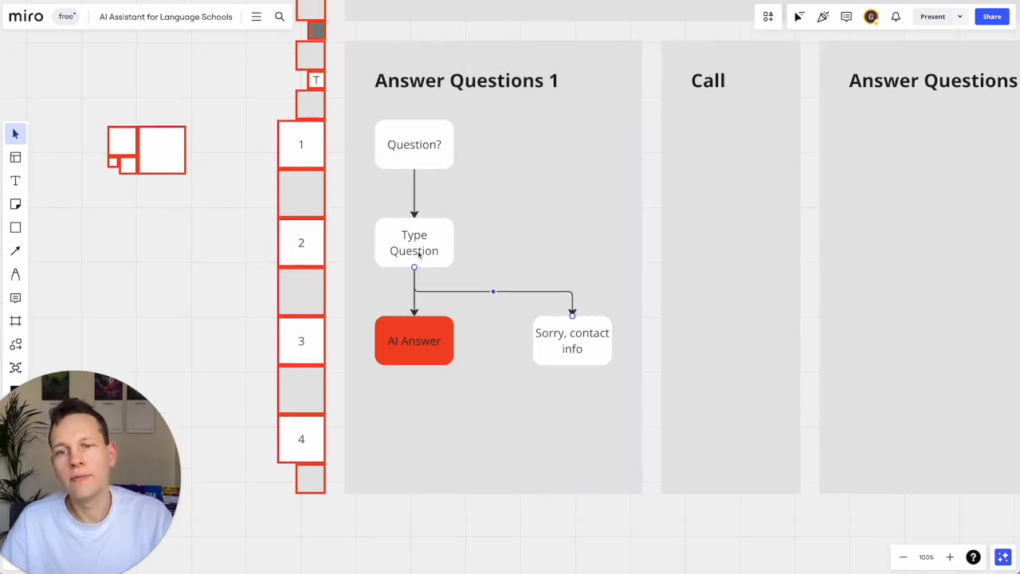
Try an arrow from the upper flow's row 4 "Question" box straight to "Question?" in "Answer Questions 1", and delete it
scroll(417, 253, up, 4)
click(385, 134)
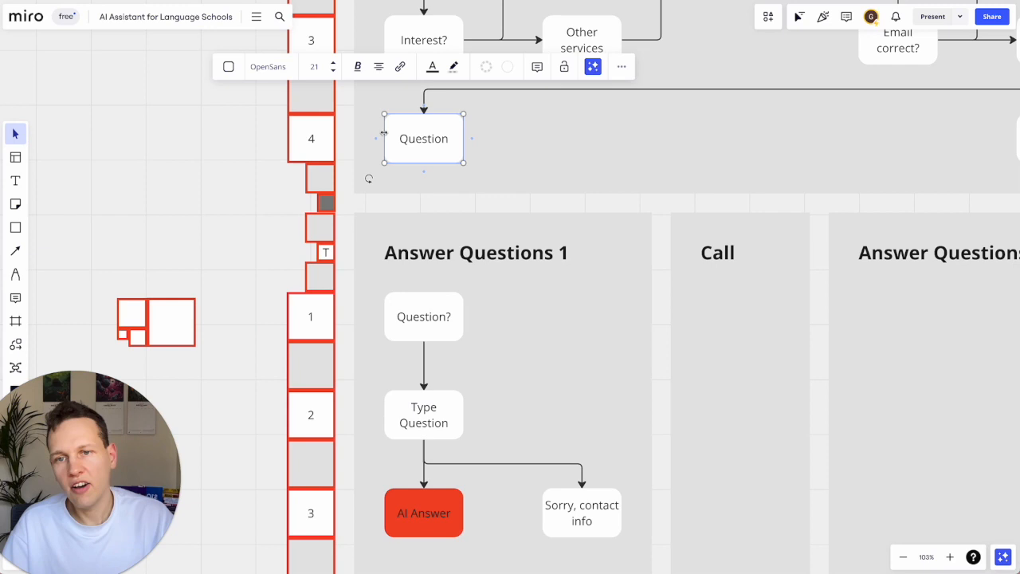
click(432, 330)
click(437, 146)
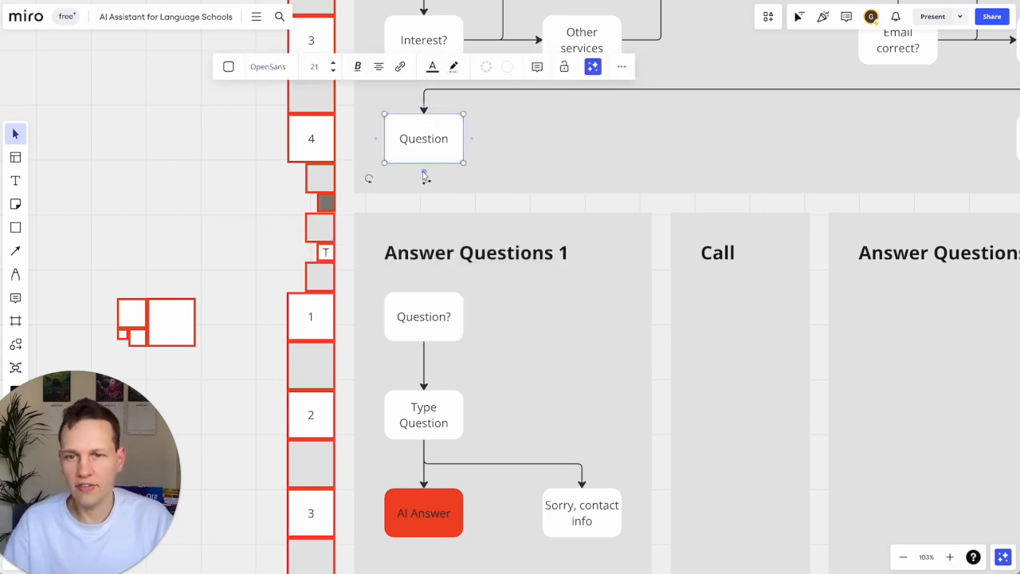
drag(423, 164, 424, 295)
click(423, 302)
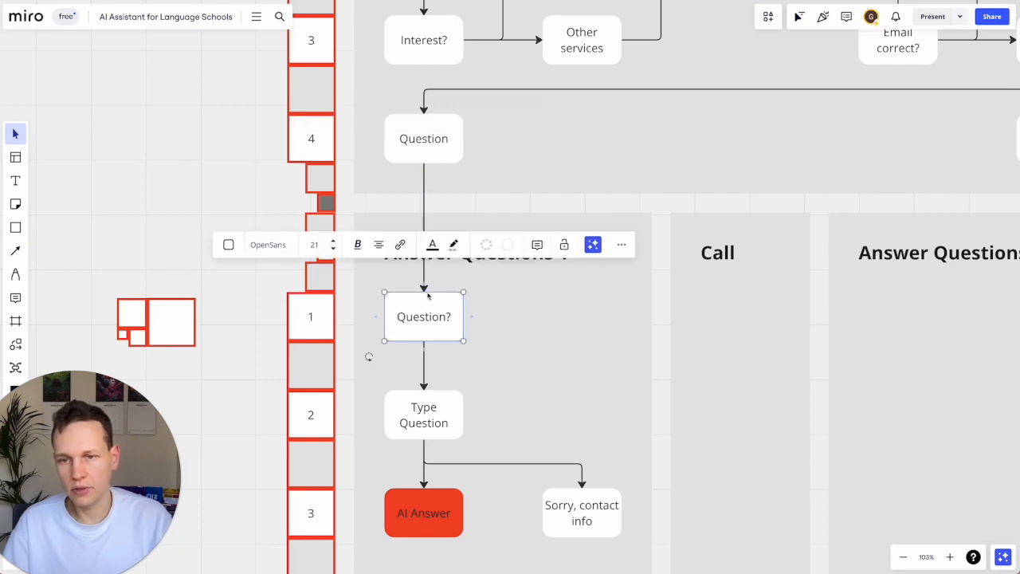
click(424, 198)
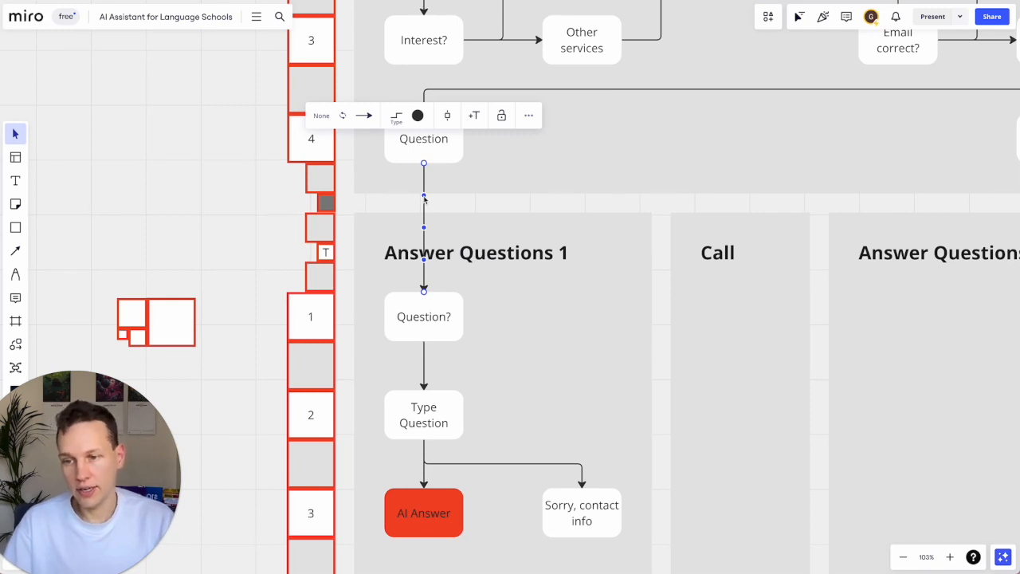
key(Delete)
Connect the upper flow's row 4 "Question" box to the middle of the "Answer Questions 1" panel's top edge
click(432, 145)
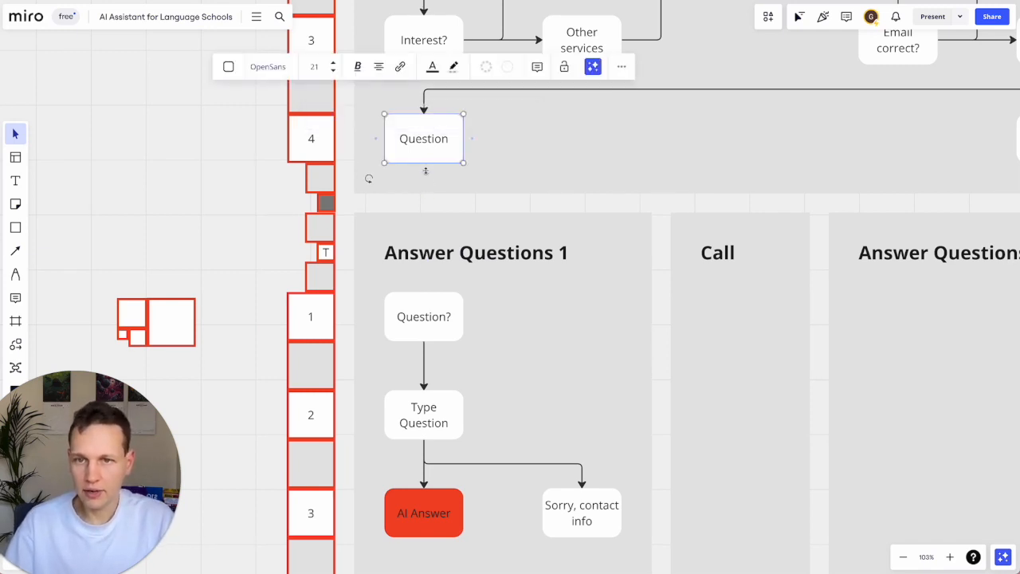
drag(427, 180, 503, 212)
click(525, 210)
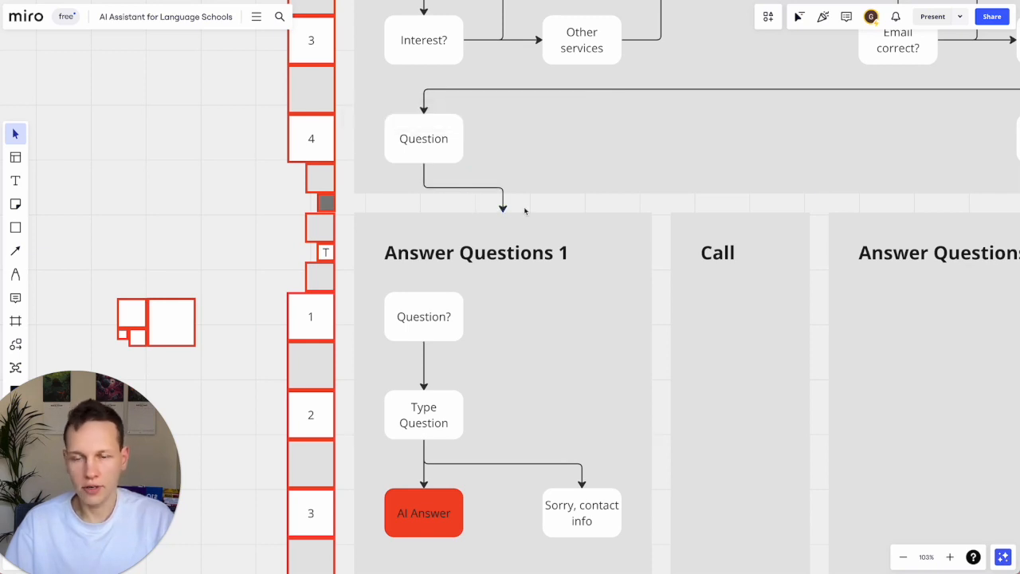
click(431, 316)
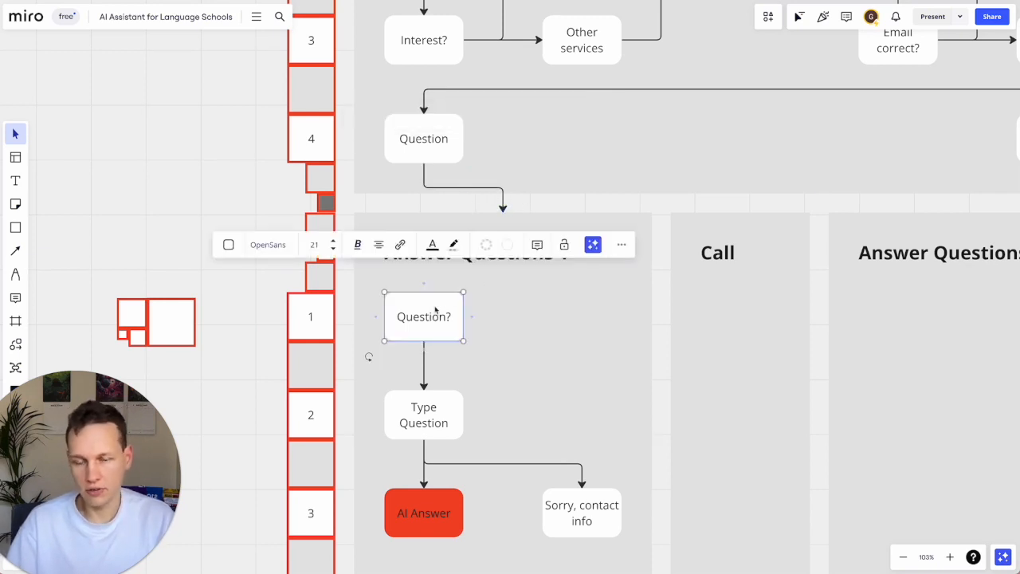
click(539, 207)
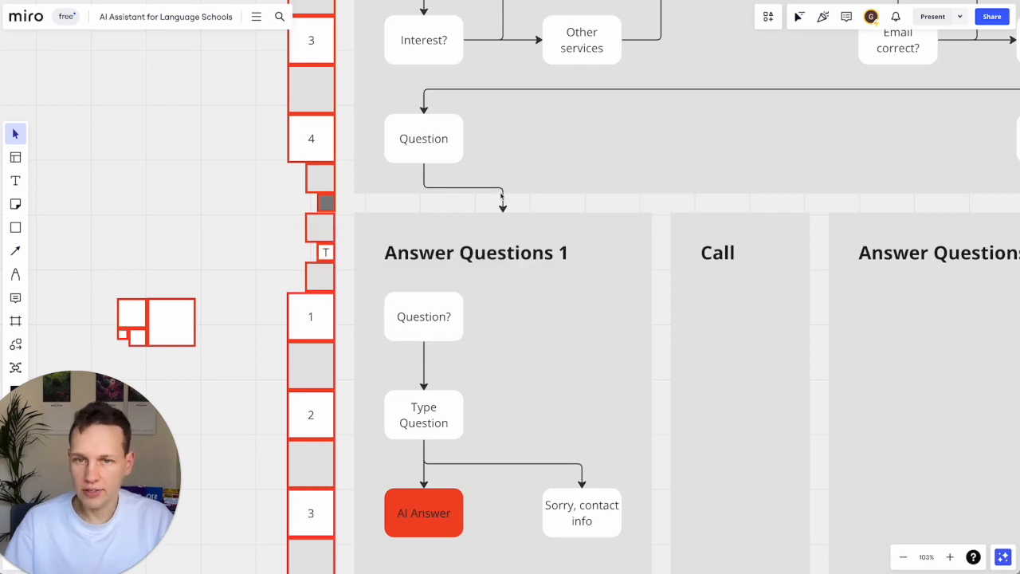
click(501, 196)
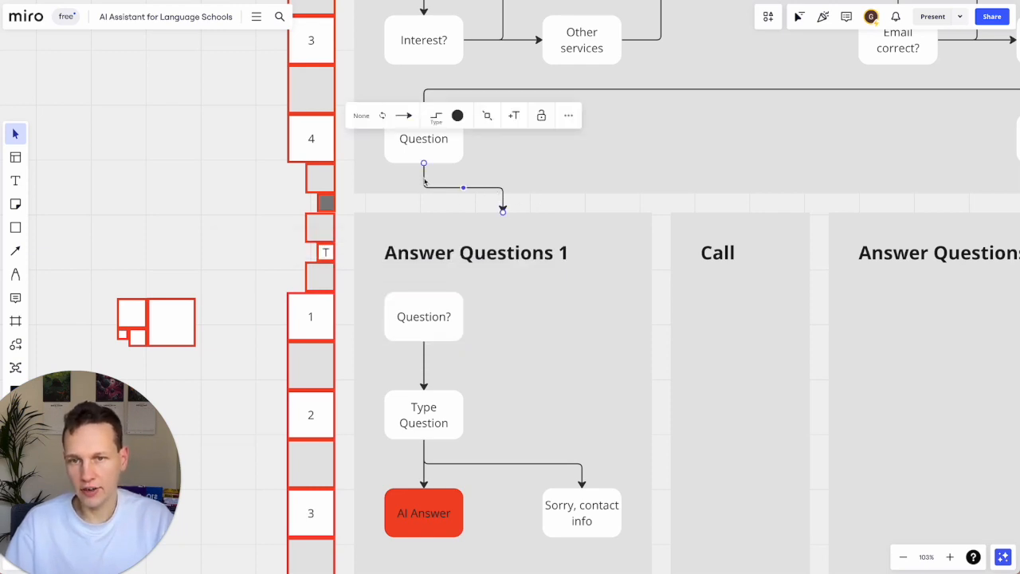
click(408, 156)
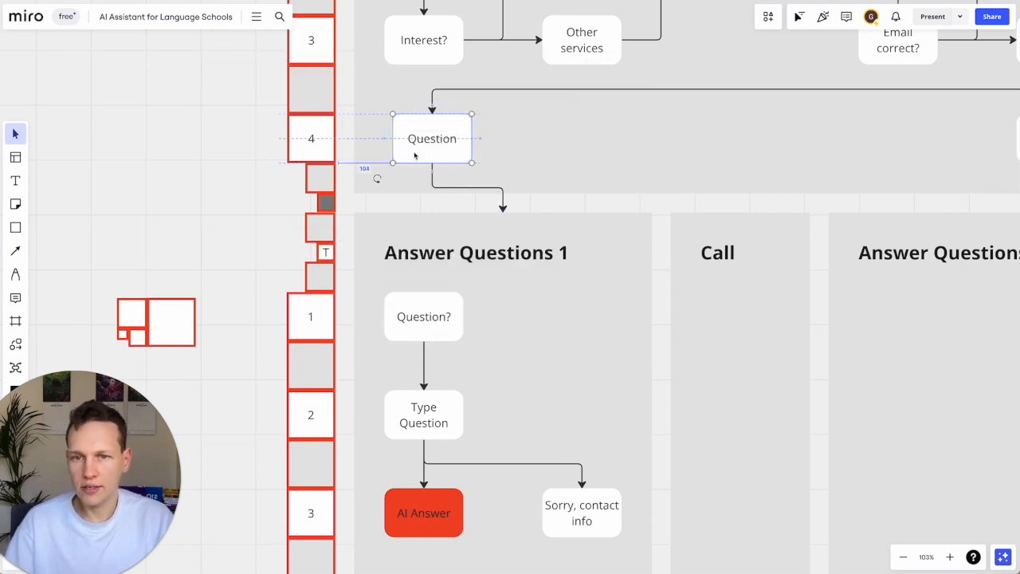
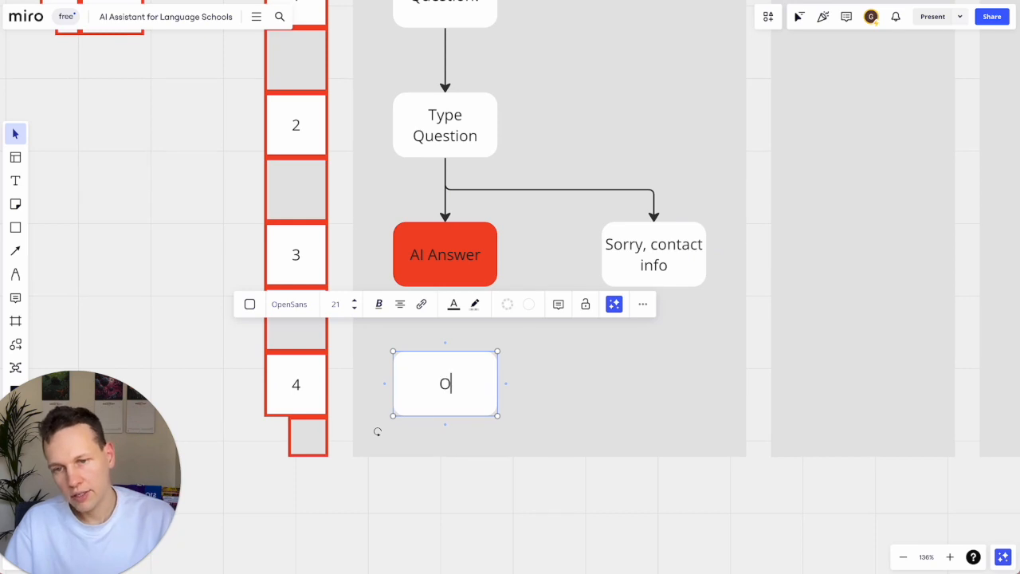
Complete the text of the row 4 box in the "Answer Questions 1" panel as "Other question?"
text(ion?)
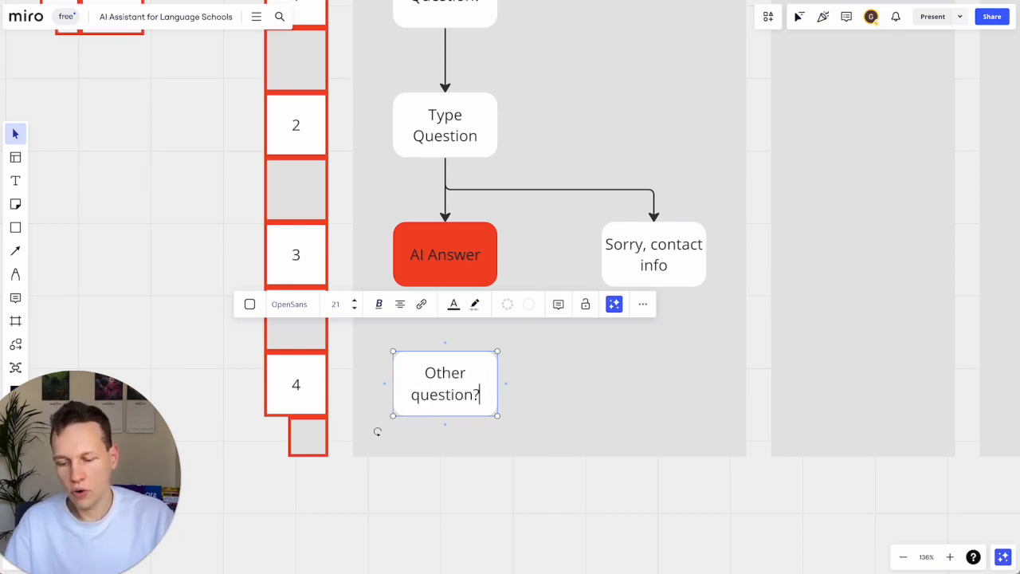
click(312, 532)
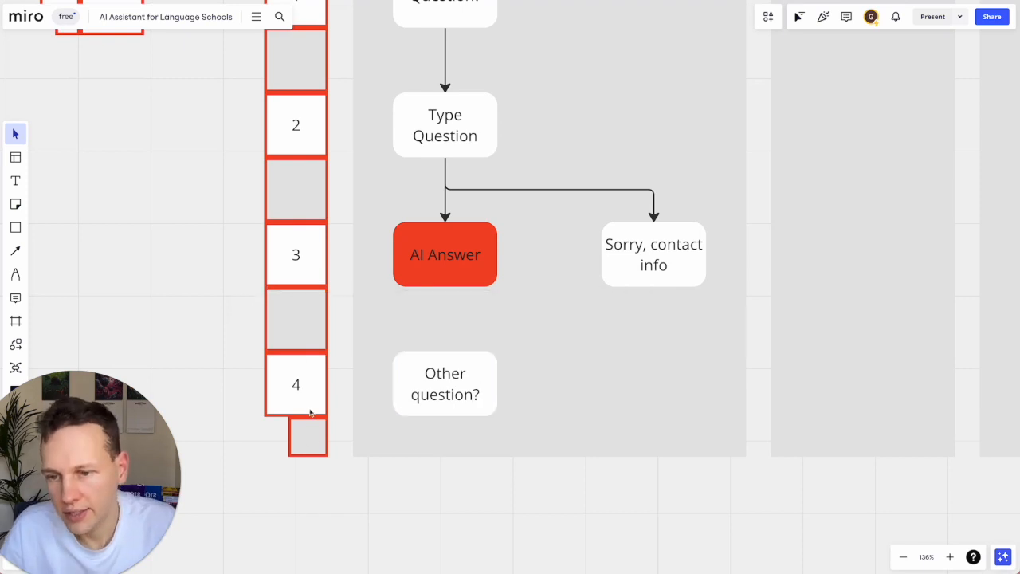
Delete the small spacer below row 4 at the end of the red row ruler
click(310, 436)
key(Delete)
scroll(311, 434, down, 5)
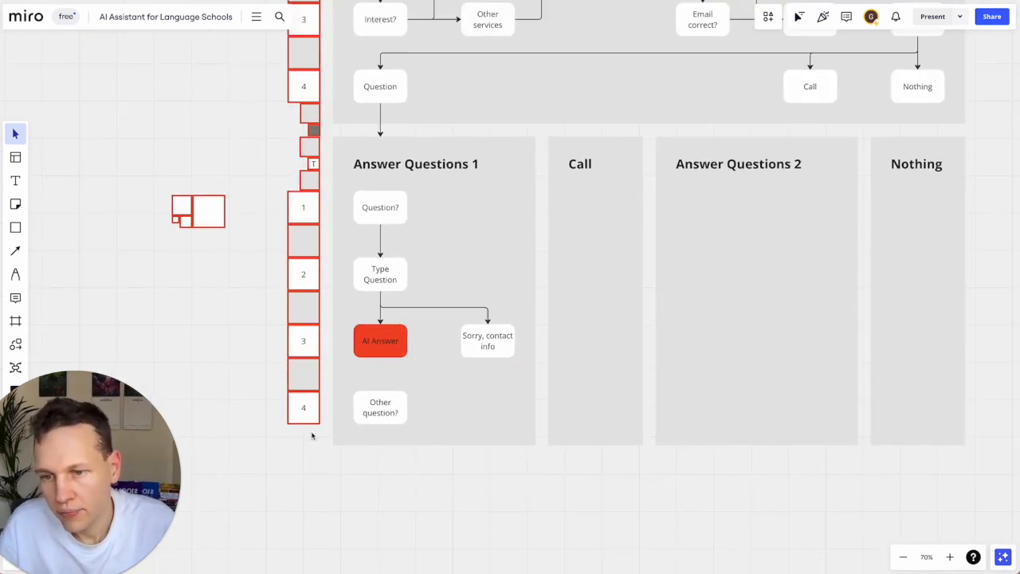
Extend the row ruler below row 4 with three copies of the grey spacer and "4" square pair, stacked end to end
drag(311, 383, 304, 520)
key(ctrl+c)
key(ctrl+v)
key(ctrl+v)
scroll(305, 519, down, 2)
scroll(311, 478, down, 2)
key(ctrl+v)
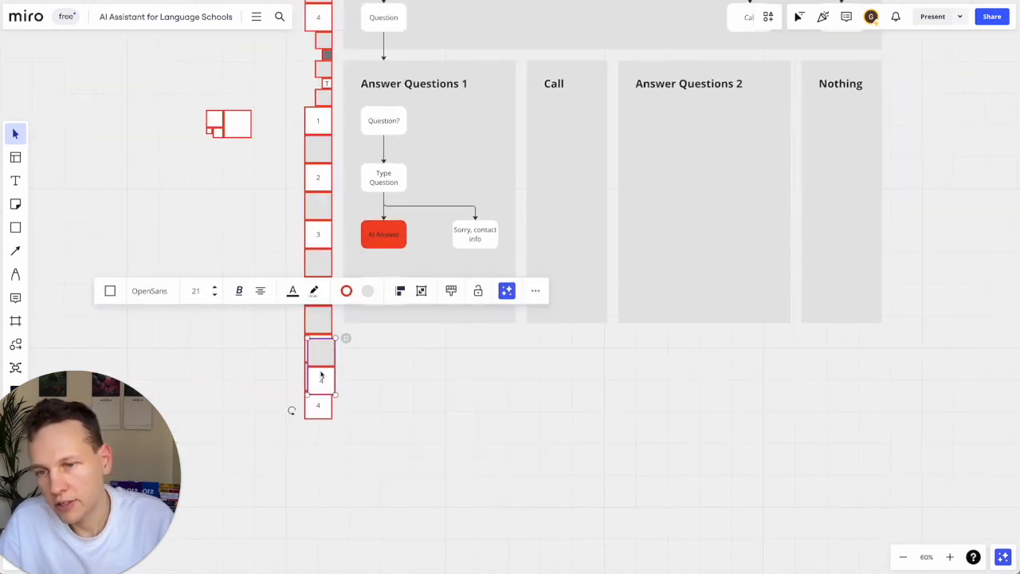
drag(321, 376, 321, 457)
Renumber the three added ruler squares as 5, 6 and 7
click(319, 347)
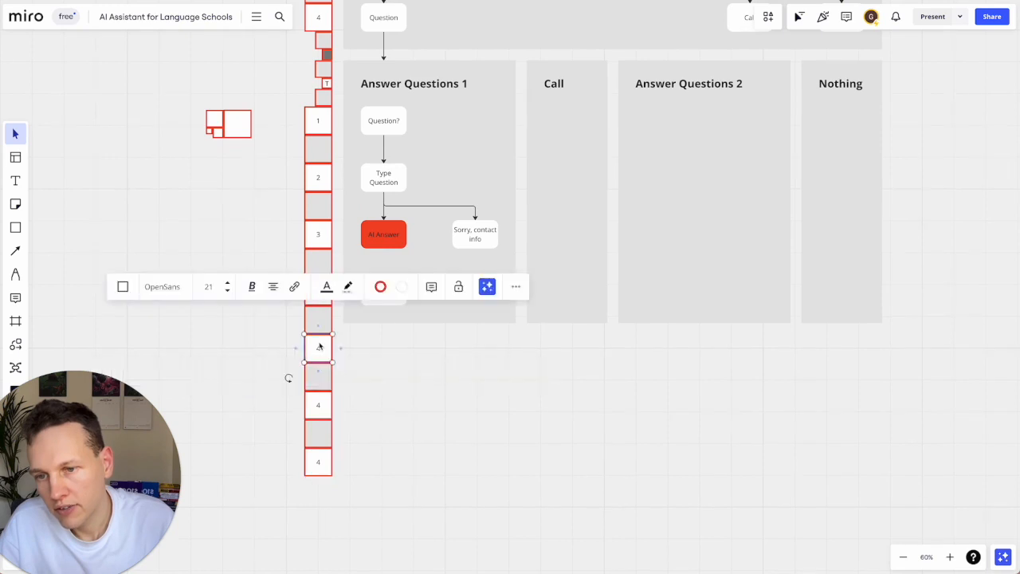
double_click(319, 406)
click(321, 474)
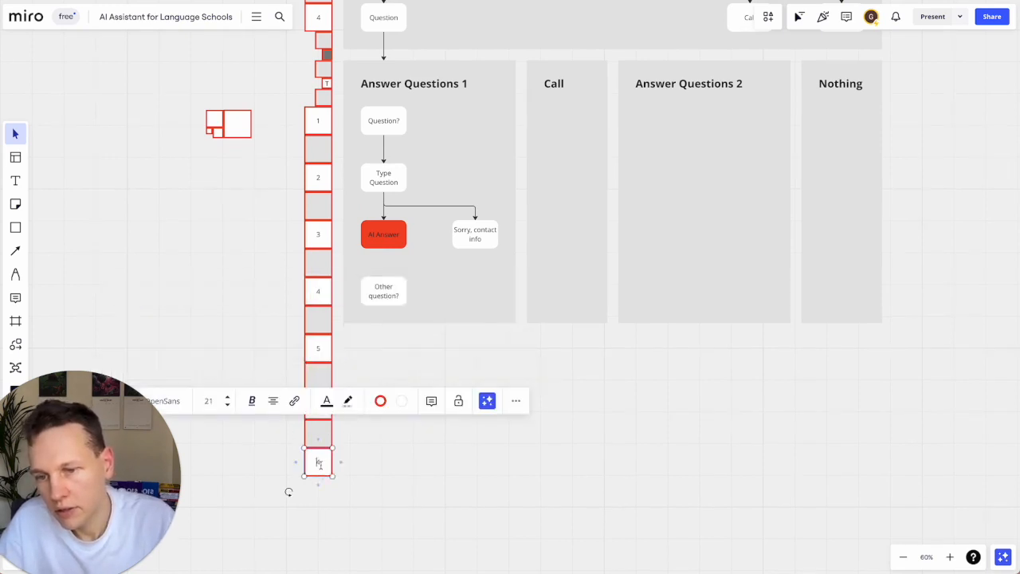
Copy the small grey spacer to the end of the row ruler below 7, and stretch the four lower panels down to its bottom edge
click(322, 104)
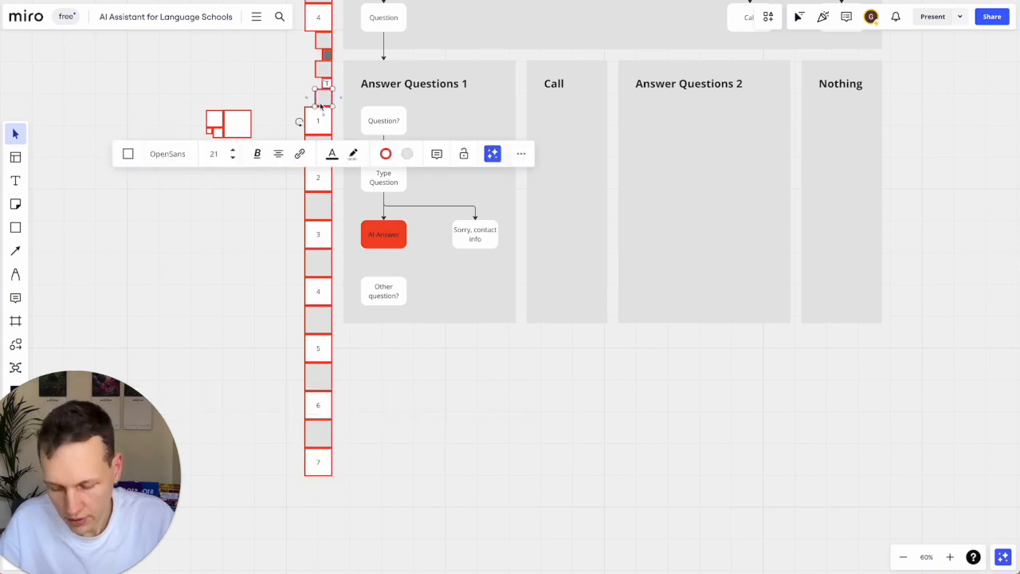
drag(322, 103, 328, 488)
click(484, 289)
shift+click(566, 308)
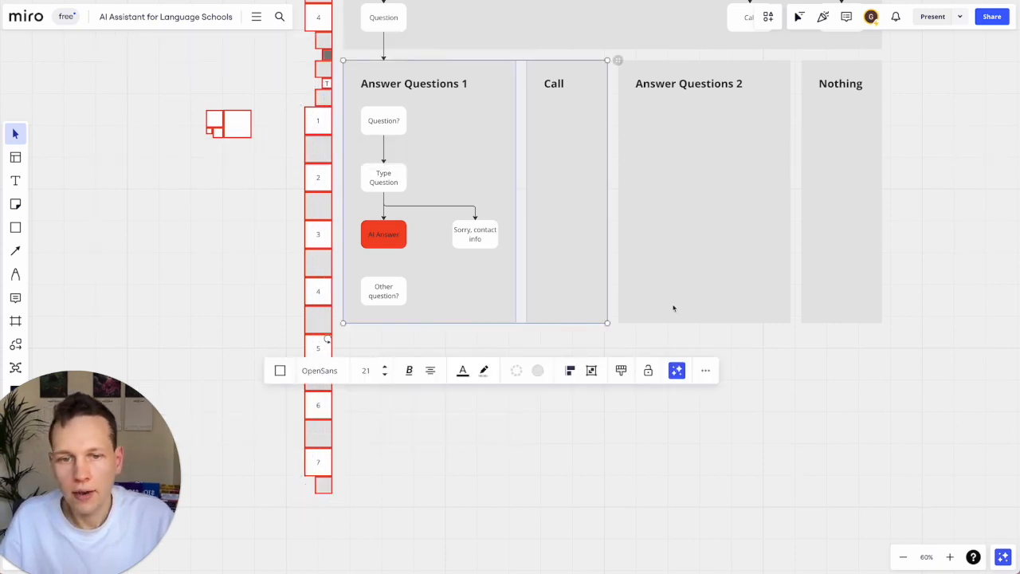
shift+click(673, 308)
shift+click(822, 306)
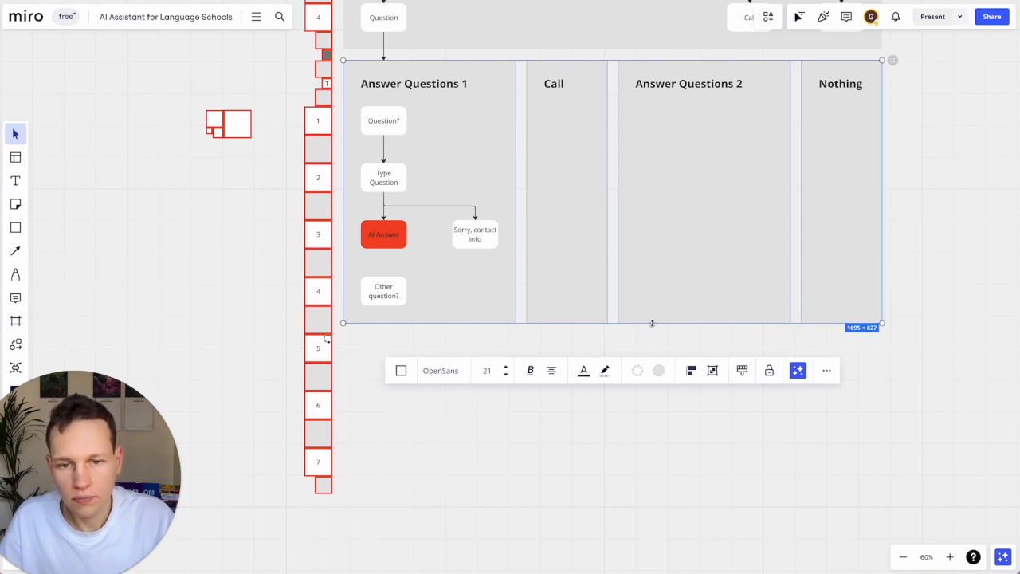
drag(652, 323, 616, 494)
Format the text of the red "AI Answer" box as white and bold
click(384, 233)
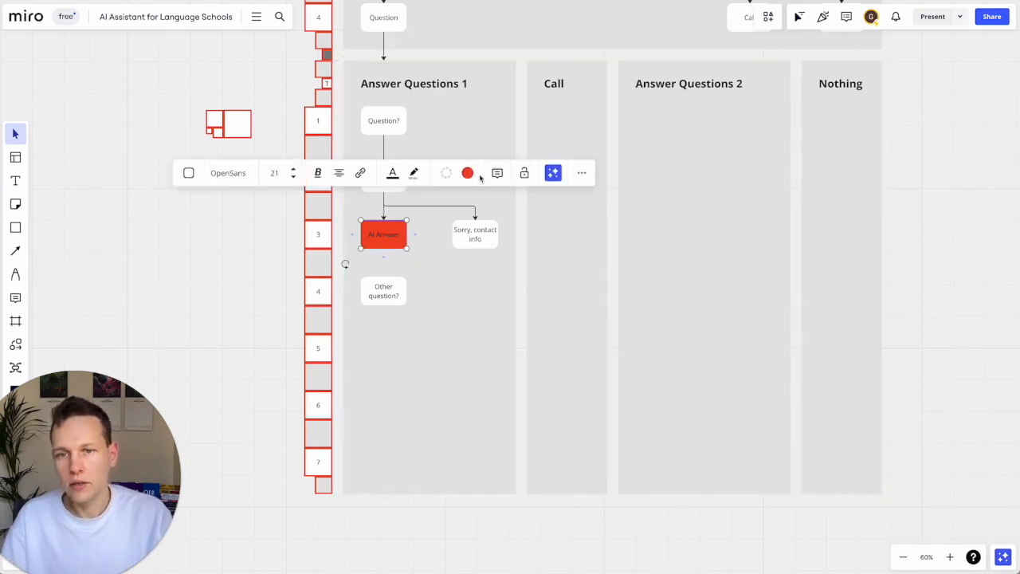
click(392, 173)
click(358, 203)
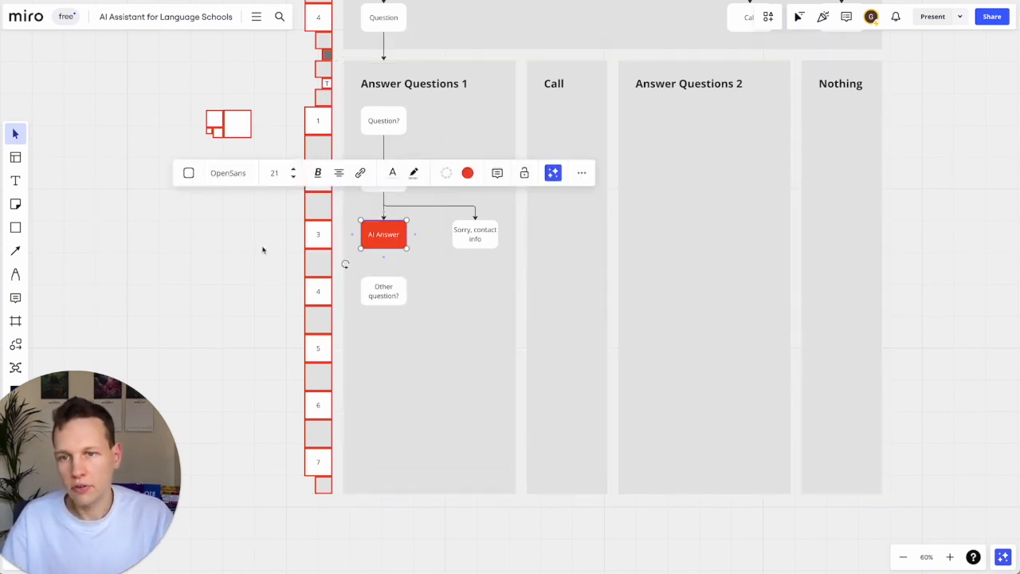
click(262, 250)
click(392, 244)
key(ctrl+b)
click(388, 255)
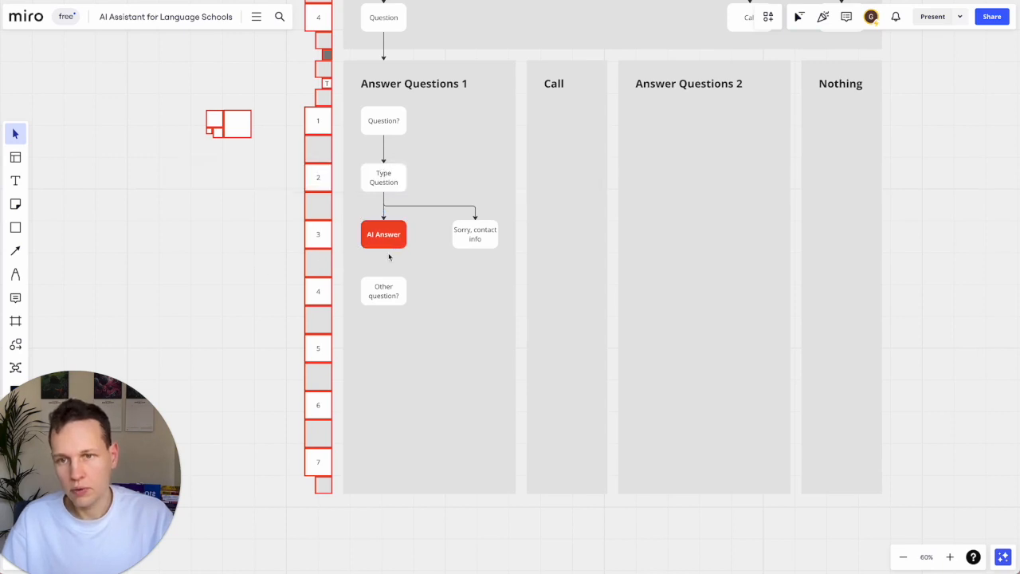
Connect both the "AI Answer" and "Sorry, contact info" boxes to "Other question?" with arrows
click(384, 239)
drag(384, 273, 385, 290)
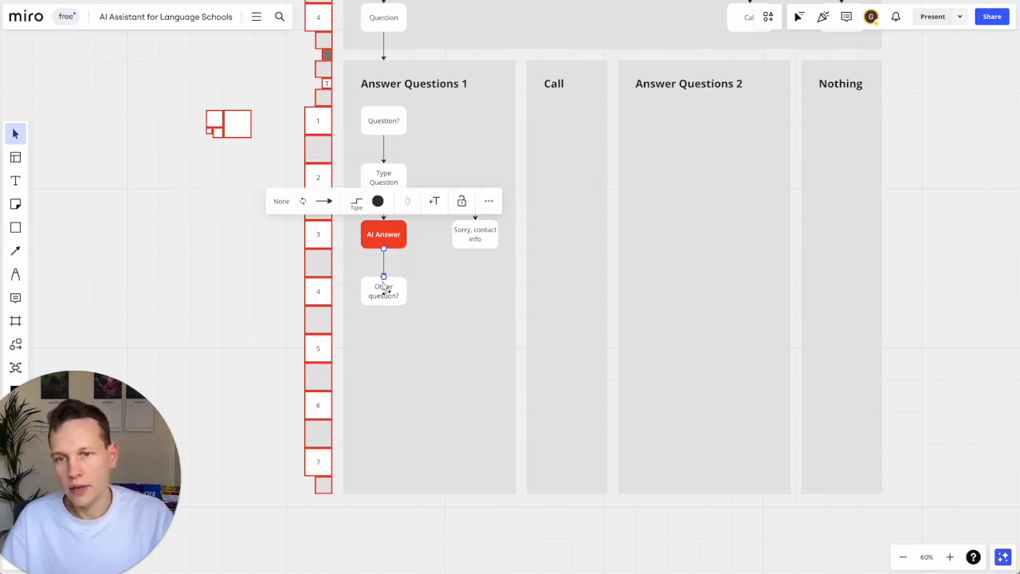
click(470, 244)
mouse_move(475, 257)
mouse_down()
mouse_move(383, 283)
mouse_move(396, 365)
mouse_move(383, 351)
mouse_up()
Place a copy of the "Other question?" box in row 5 directly below it and change its text to "Yes"
click(382, 290)
double_click(384, 348)
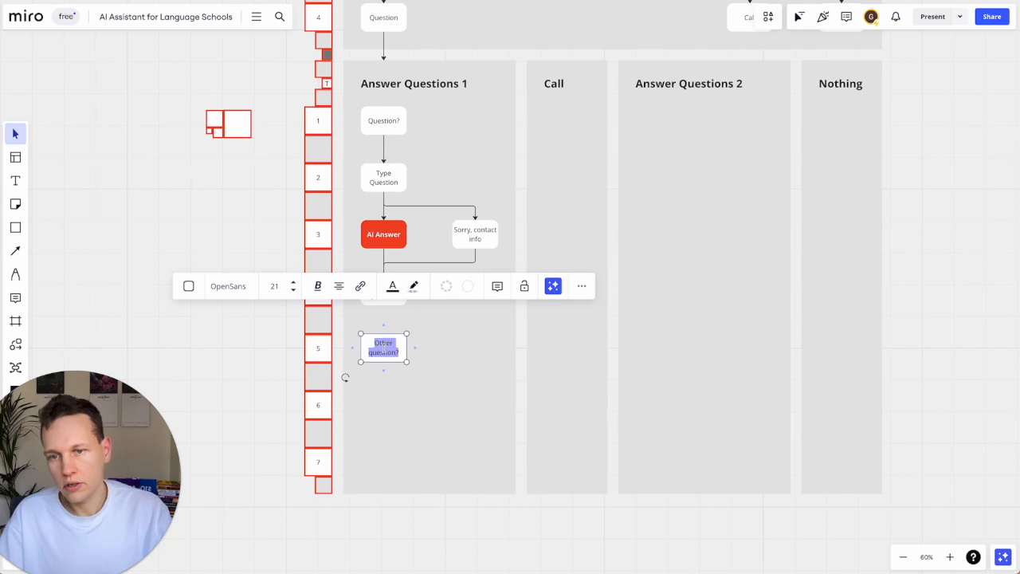
scroll(384, 348, up, 5)
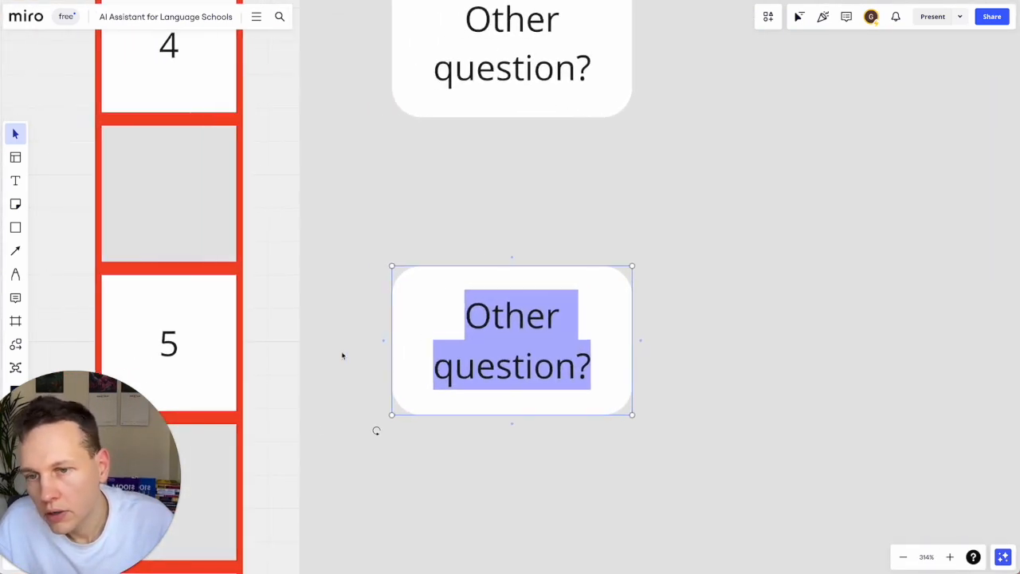
mouse_move(419, 335)
mouse_down()
mouse_move(419, 350)
mouse_move(418, 339)
mouse_up()
double_click(486, 337)
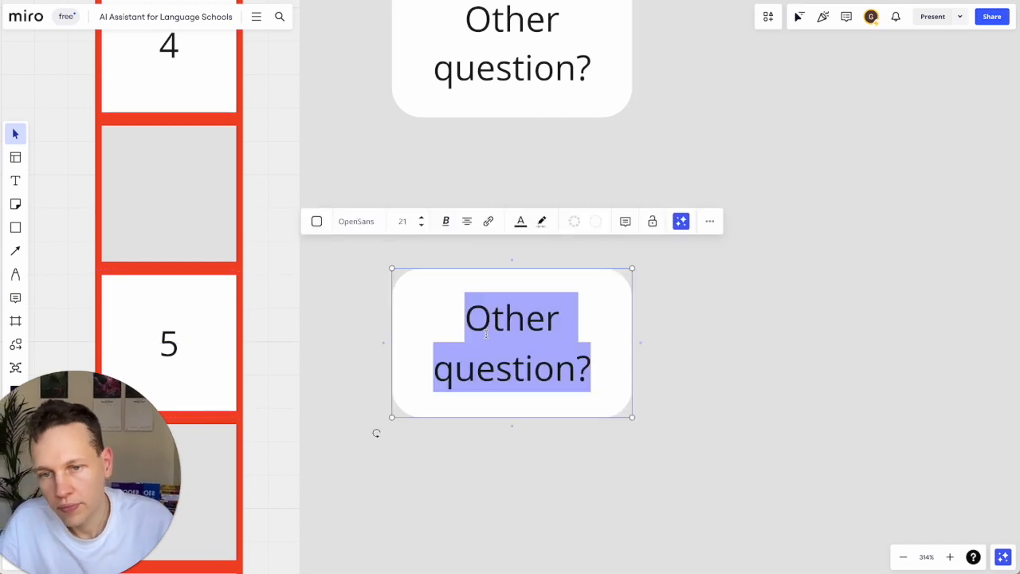
text(Yest)
scroll(596, 410, down, 3)
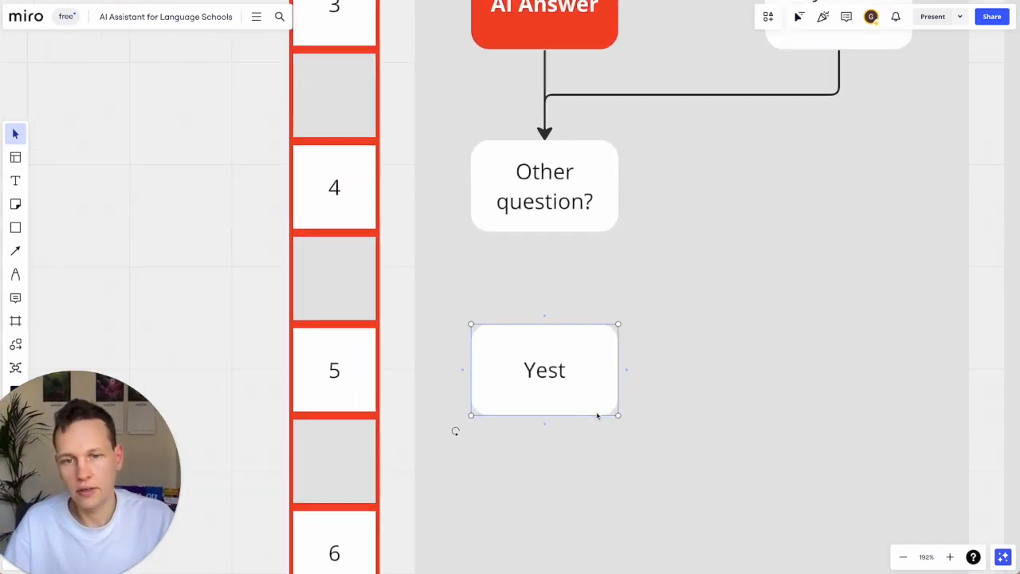
key(BackSpace)
click(659, 401)
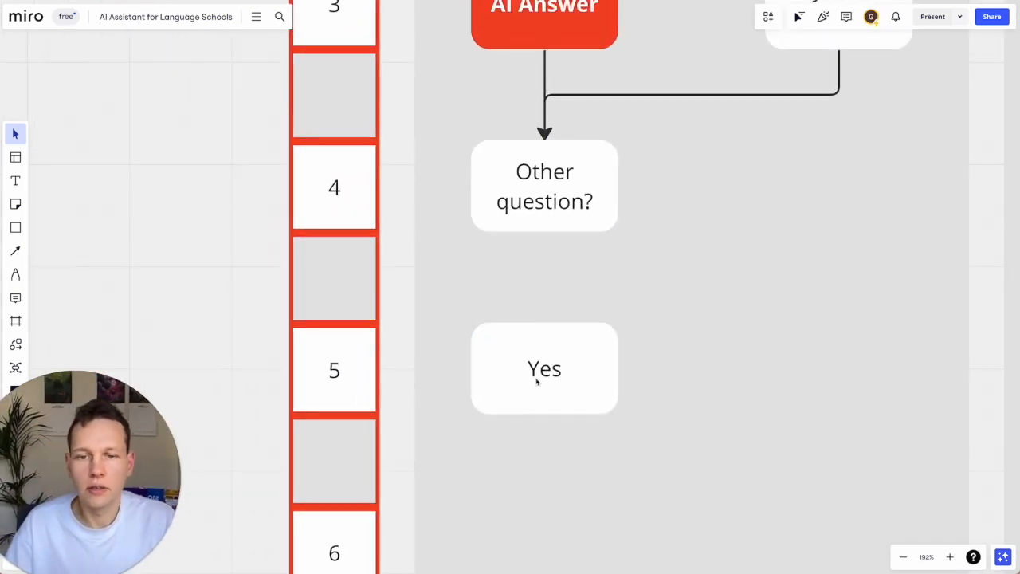
Align the "Yes" box with the row 5 ruler square, keeping it in the column under "Other question?"
drag(536, 383, 439, 403)
click(328, 372)
click(526, 377)
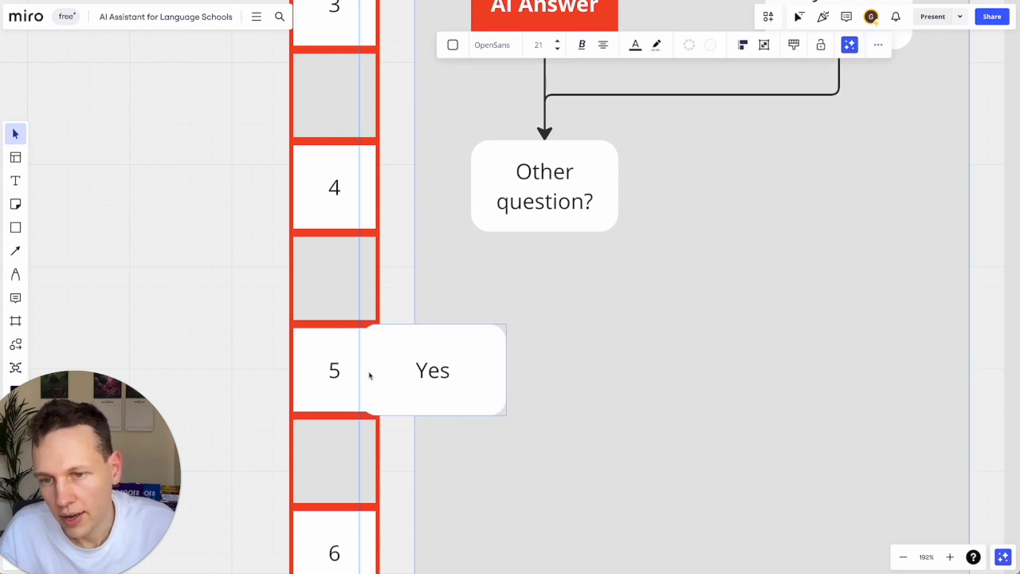
click(419, 365)
drag(396, 358, 508, 362)
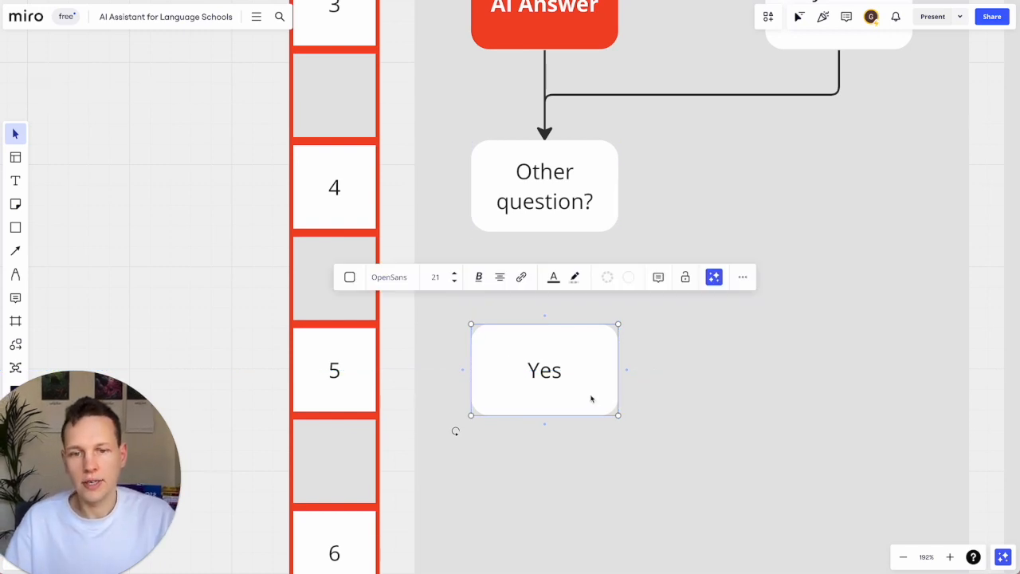
Duplicate the "Yes" box into the second column of row 5 and change its text to "No"
key(ctrl+d)
drag(815, 389, 820, 368)
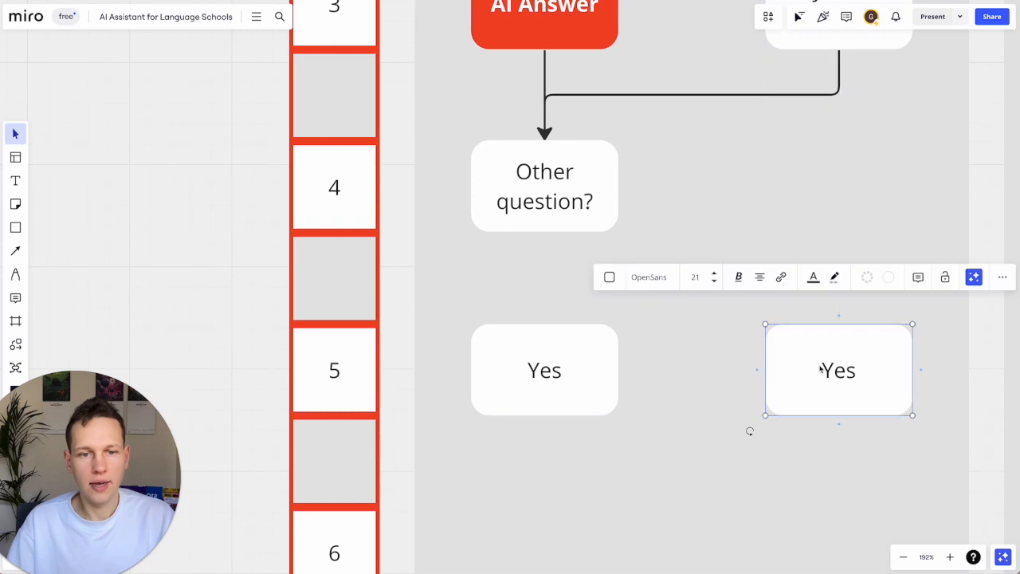
double_click(820, 368)
text(No)
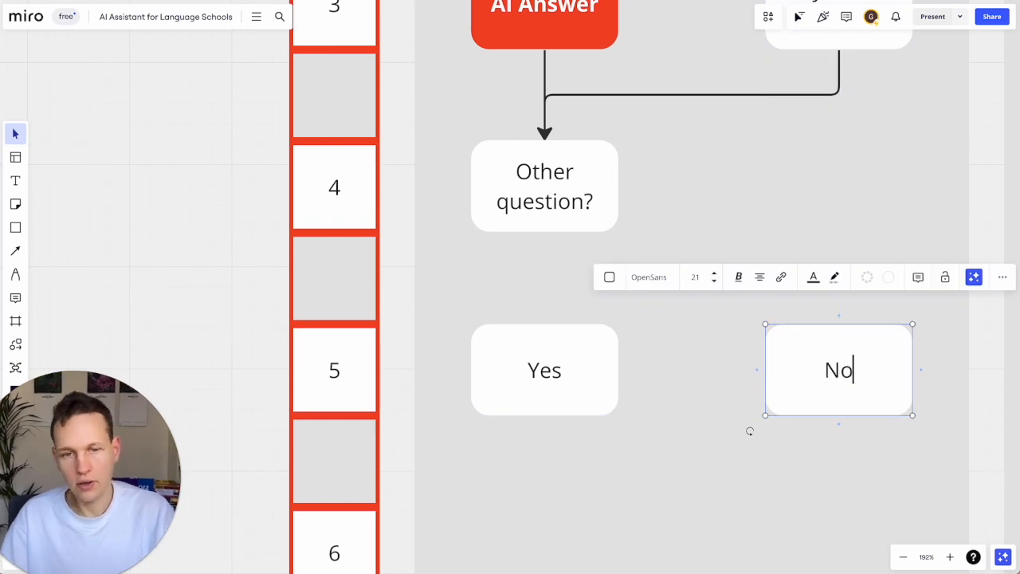
Connect the "Other question?" box to the "Yes" and "No" boxes in row 5 with arrows
click(550, 225)
click(549, 317)
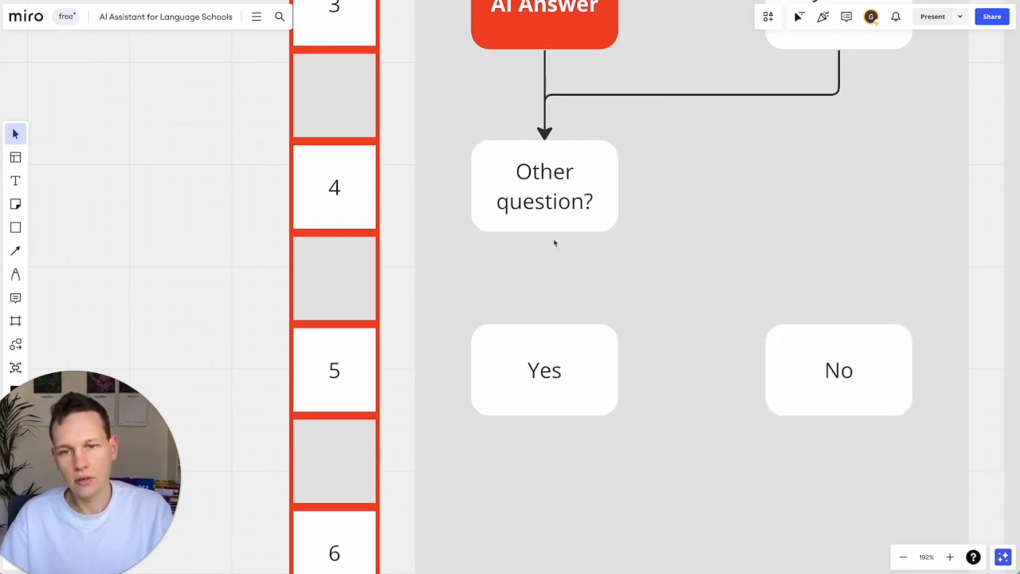
click(562, 199)
key(ctrl+z)
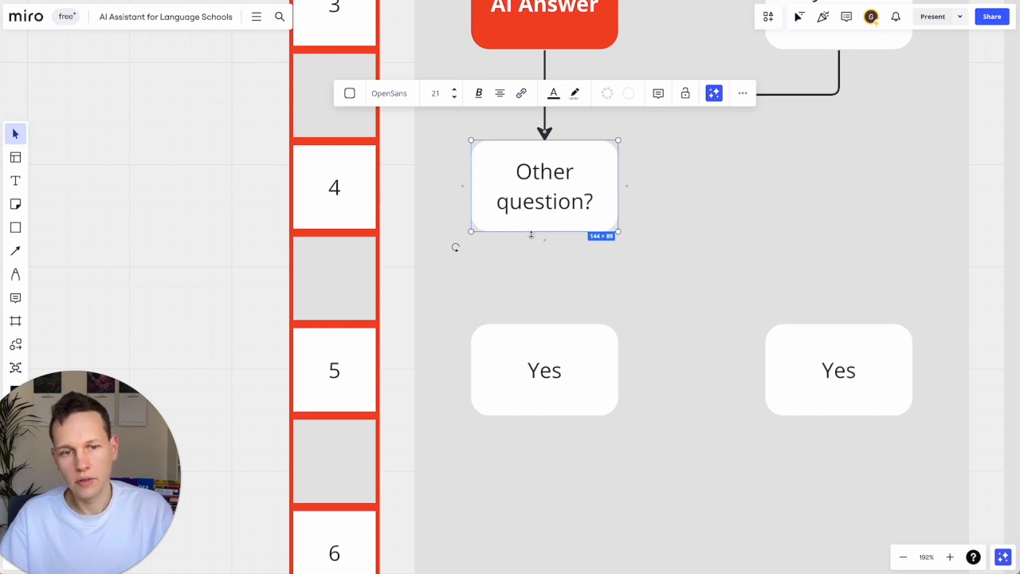
key(ctrl+shift+z)
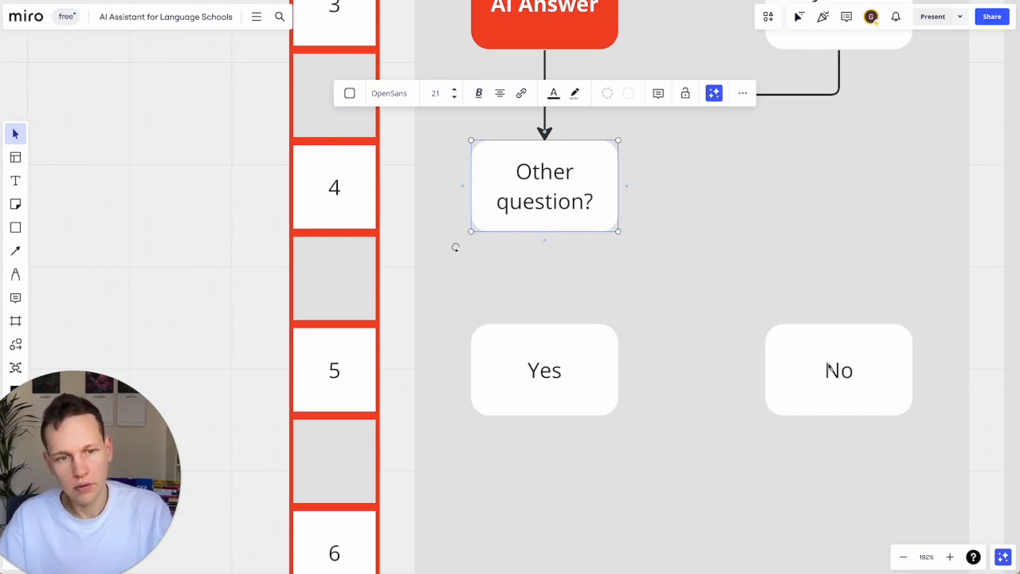
drag(545, 239, 544, 322)
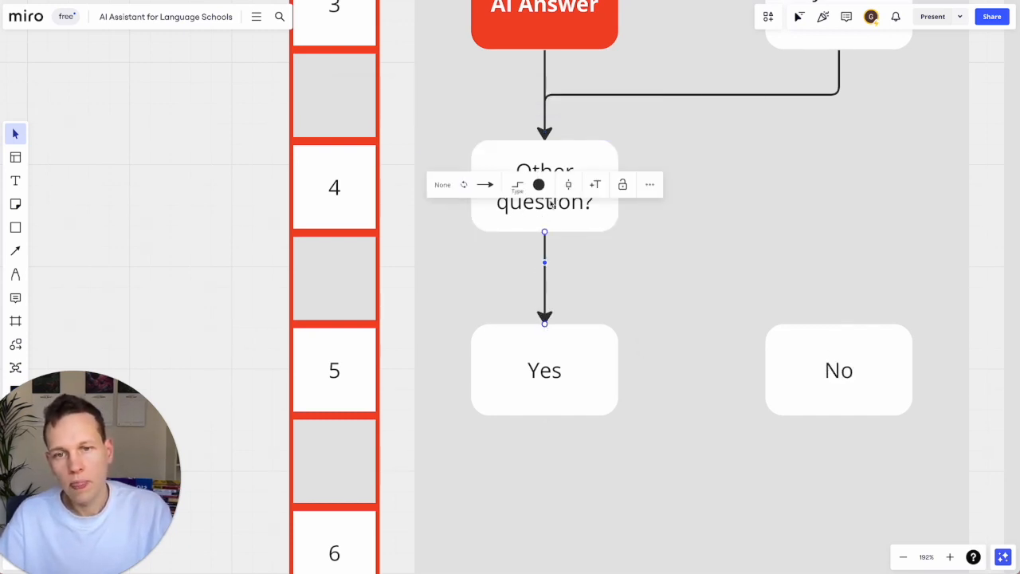
click(545, 215)
drag(545, 239, 839, 326)
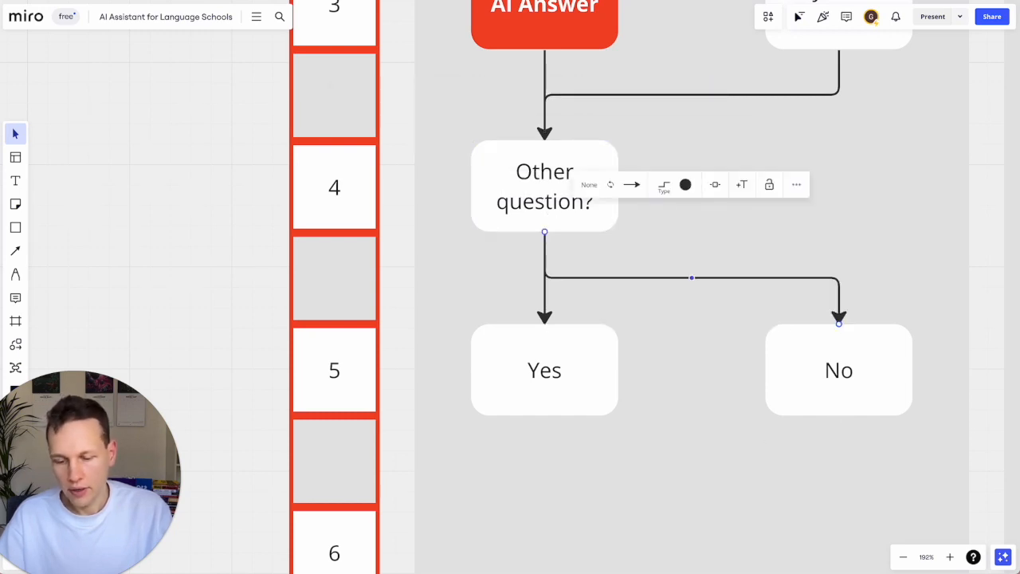
Copy the "No" box to row 6 below the "Yes" box and change its text to "Call?"
scroll(671, 487, down, 4)
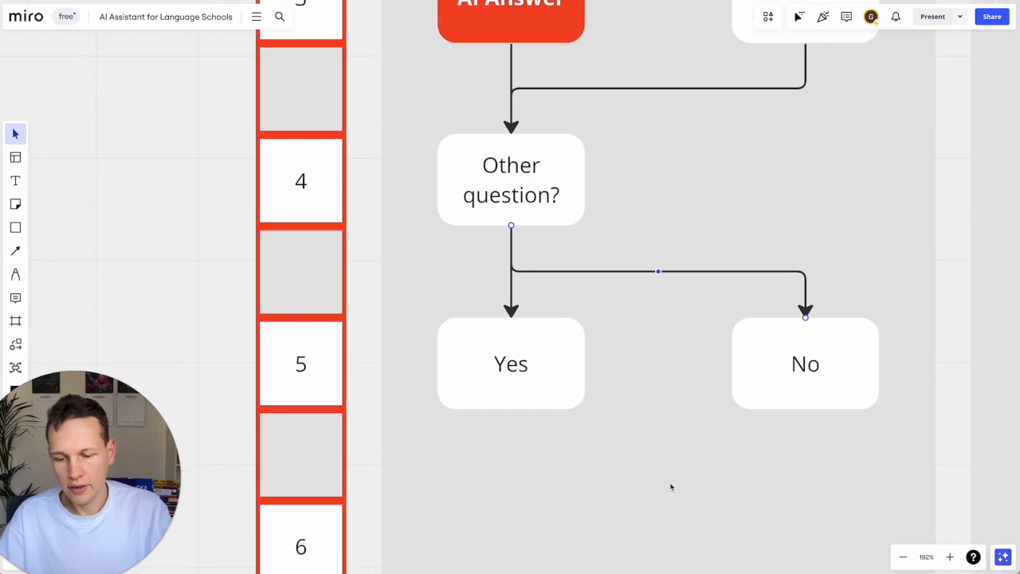
click(693, 369)
scroll(691, 368, down, 3)
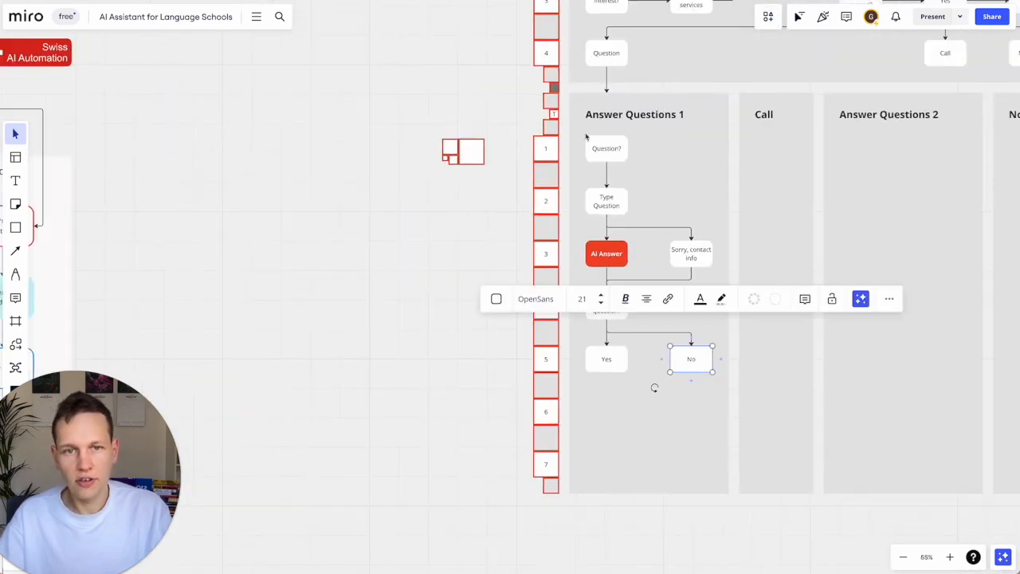
click(679, 447)
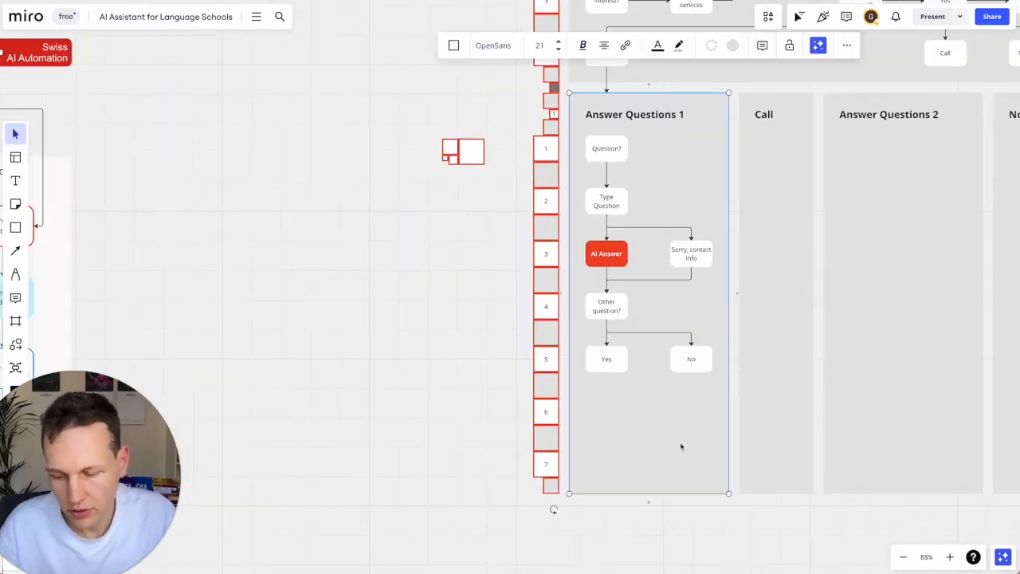
click(702, 369)
drag(702, 369, 611, 415)
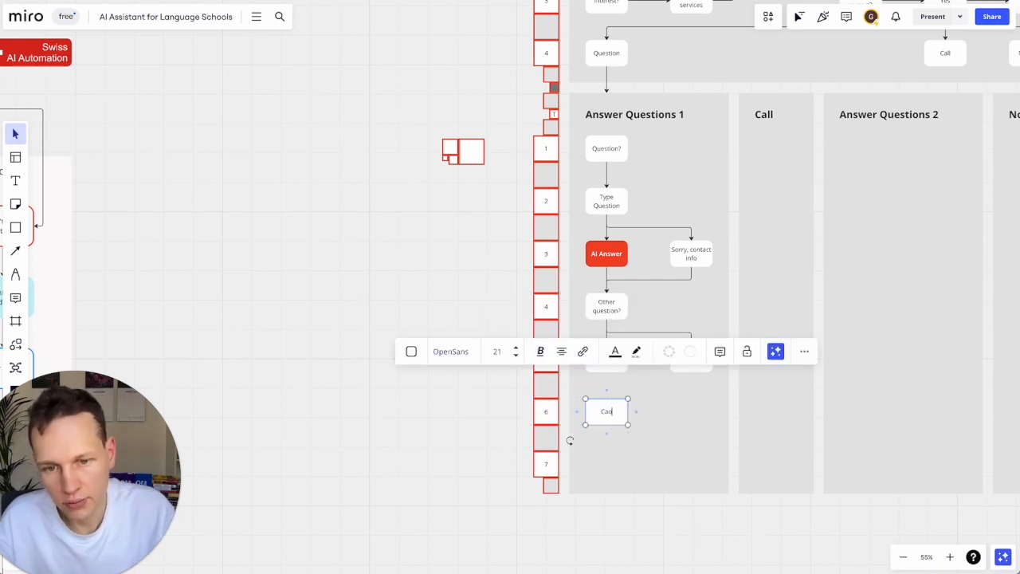
click(634, 439)
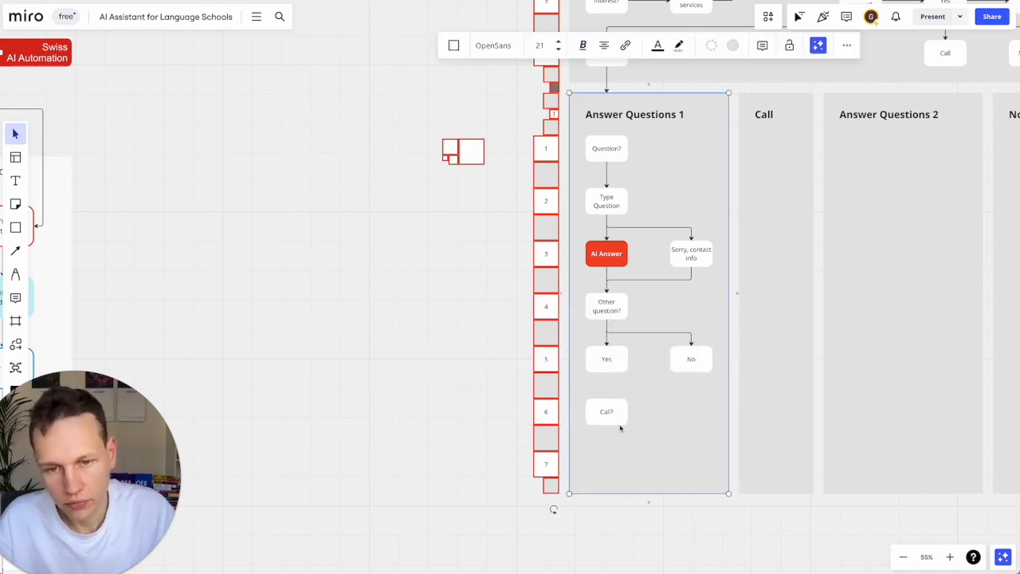
Copy the "Call?" box to the second column of row 6 and change its text to "Yes"
click(611, 415)
drag(609, 414, 690, 414)
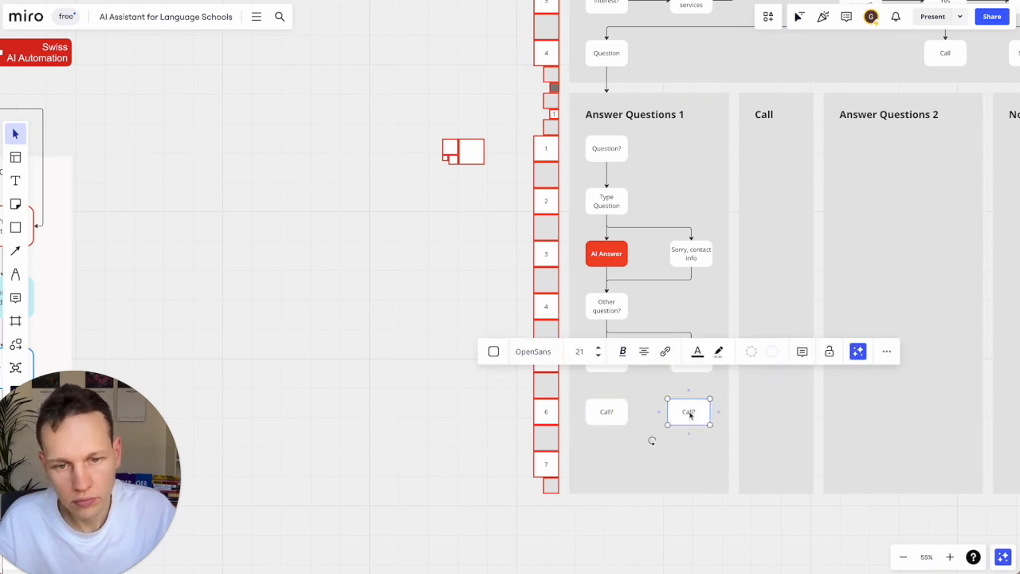
click(691, 413)
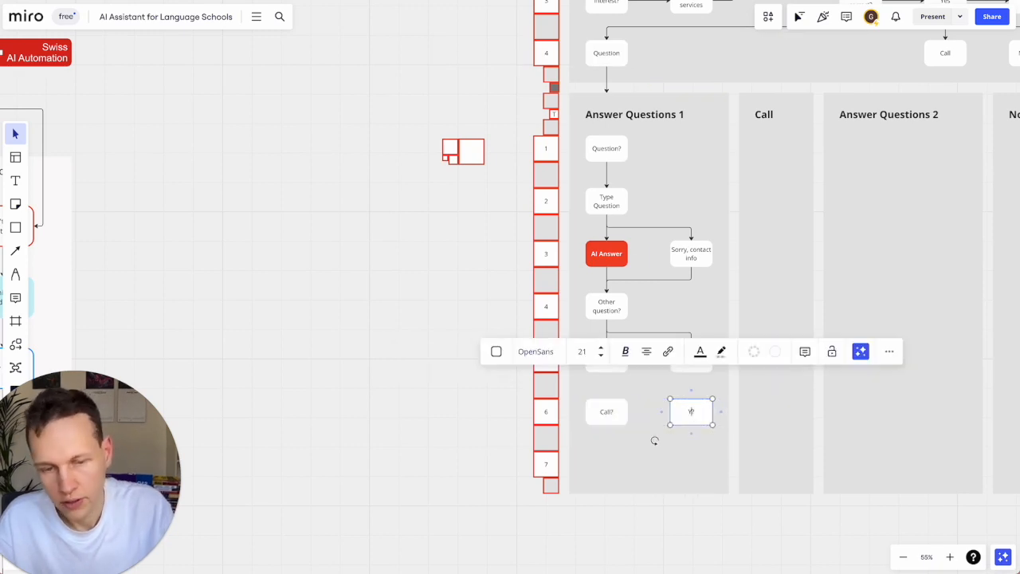
click(680, 466)
double_click(691, 412)
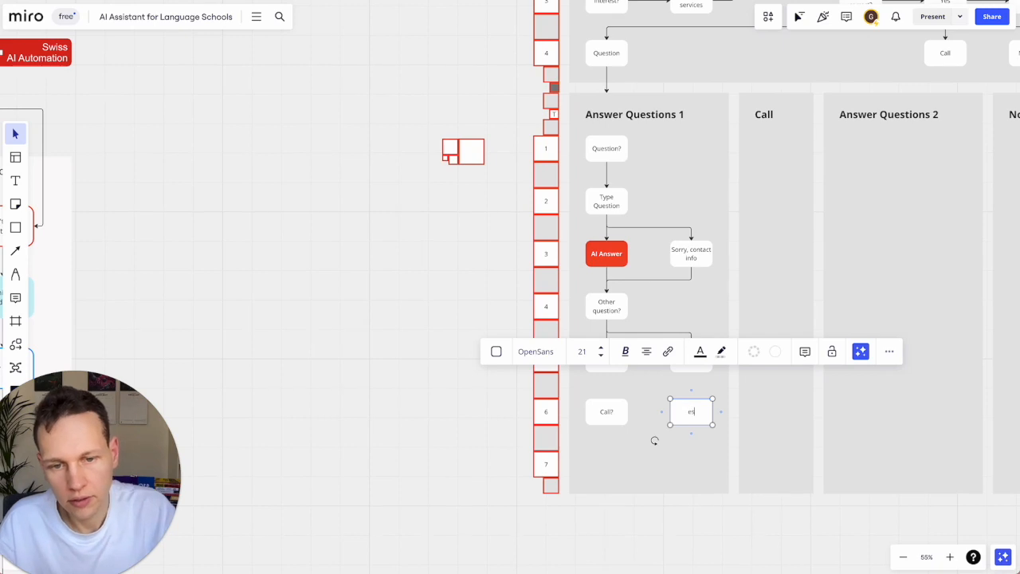
text(Yes)
click(676, 492)
Duplicate the row 6 "Yes" box into row 7 below it and centre it vertically on the row 7 ruler square
click(685, 422)
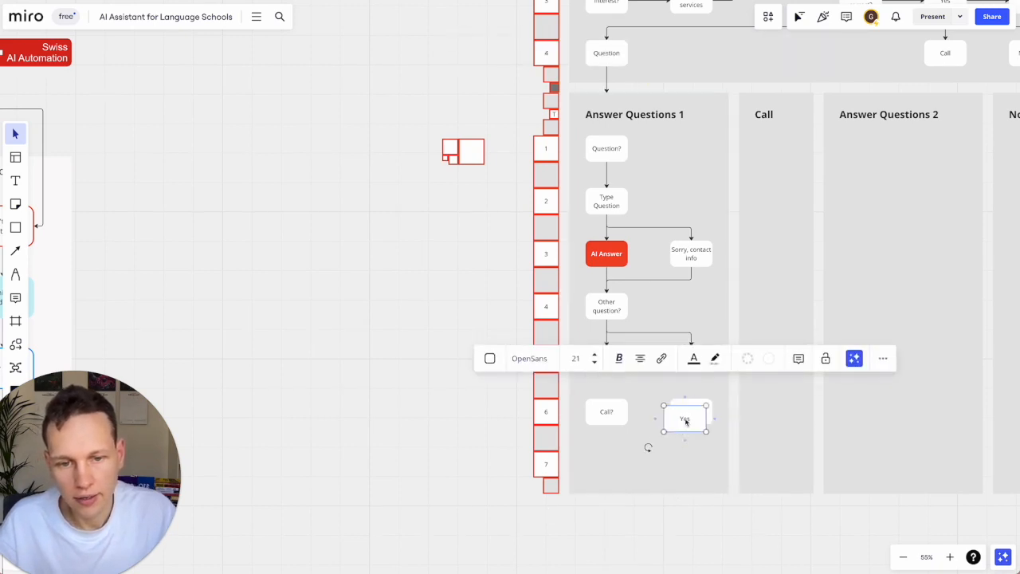
drag(683, 421, 701, 472)
scroll(701, 471, up, 5)
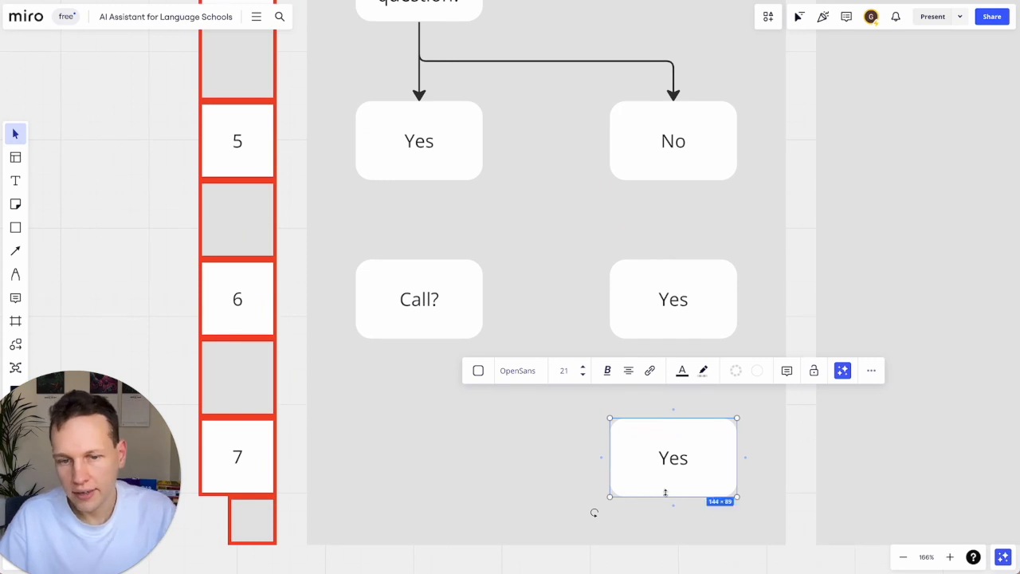
shift+click(220, 456)
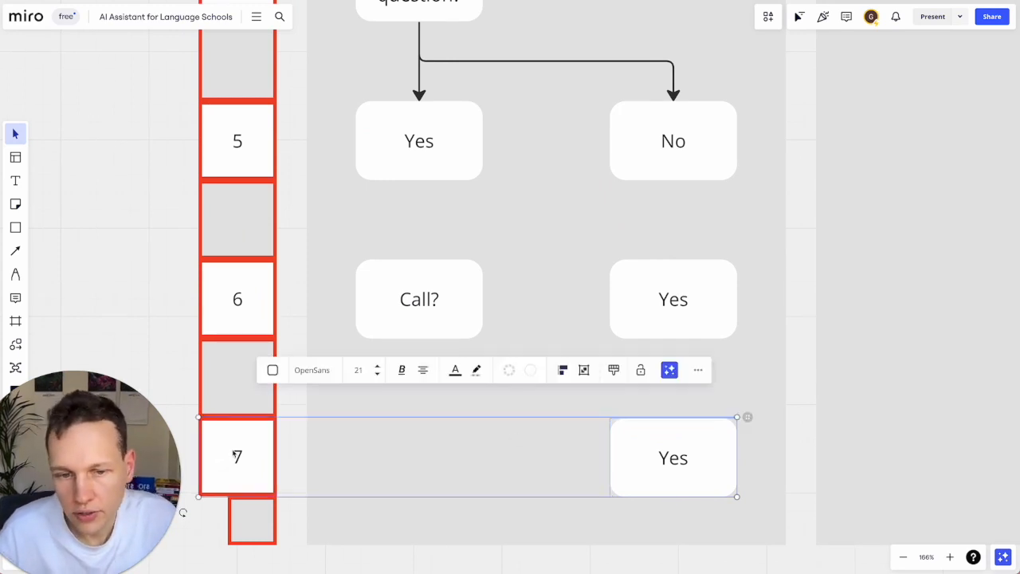
click(546, 376)
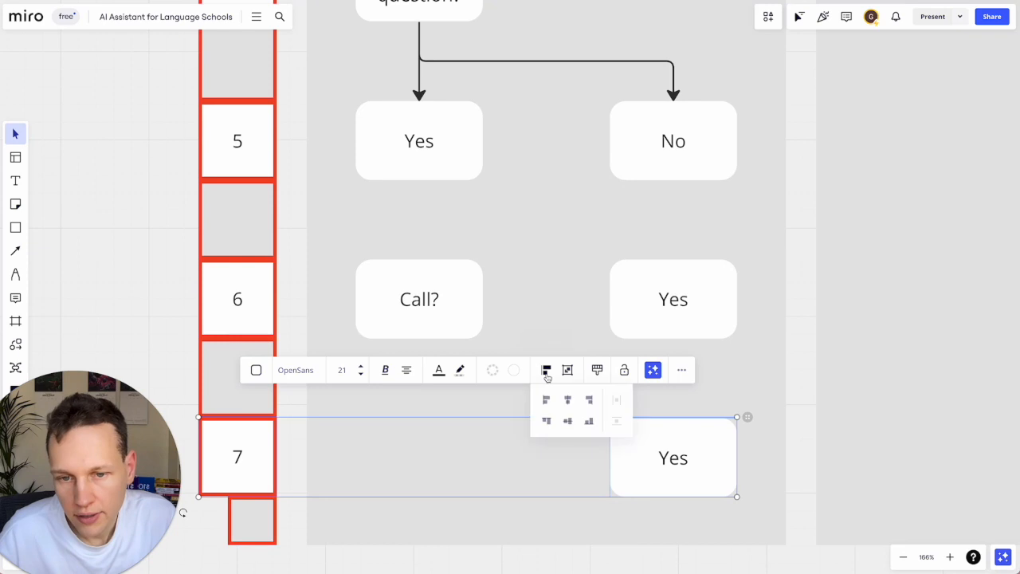
click(566, 422)
Move the "Call?" and "Yes" boxes in row 6 slightly down, out of line with the row 6 ruler square
click(675, 334)
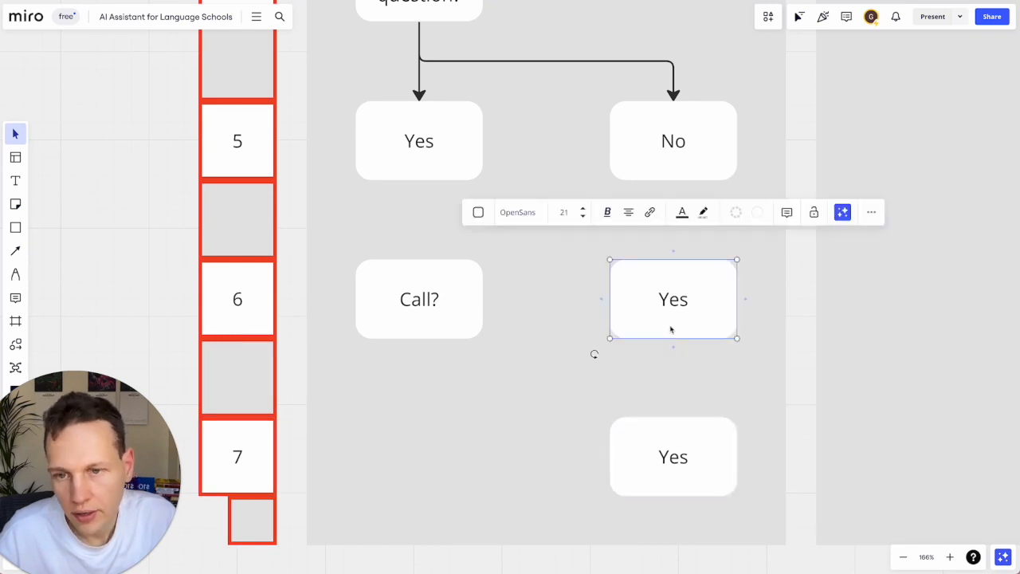
drag(670, 329, 671, 345)
click(462, 307)
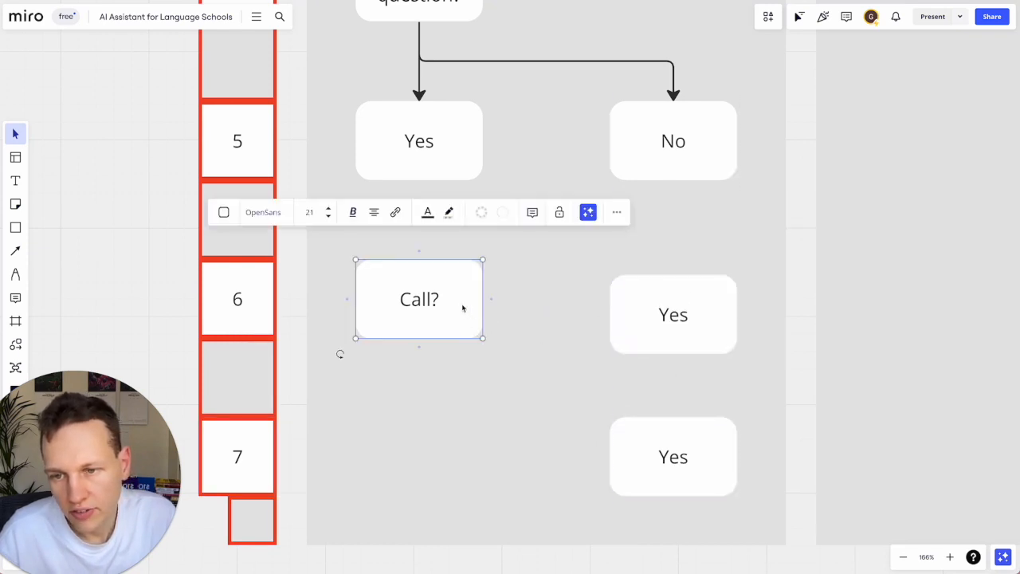
drag(462, 308, 462, 339)
drag(674, 339, 674, 367)
Centre the "Call?" and "Yes" boxes vertically on the row 6 ruler square
click(423, 346)
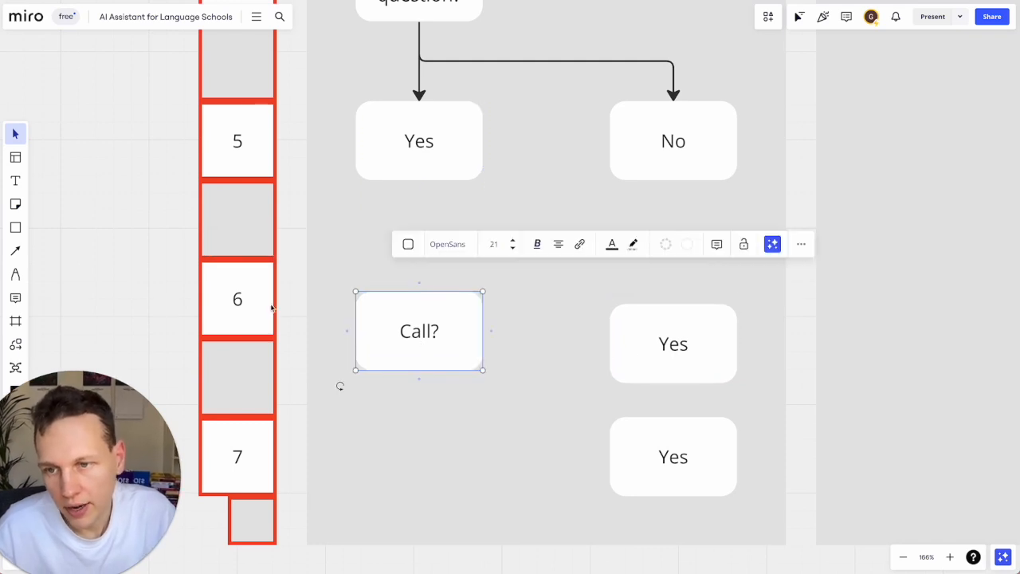
shift+click(271, 308)
shift+click(624, 314)
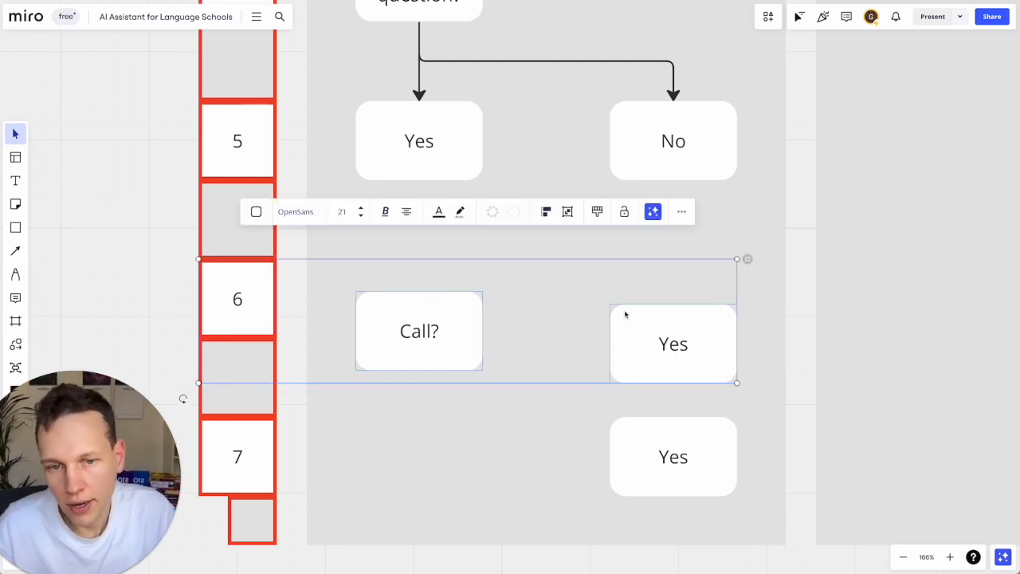
click(548, 212)
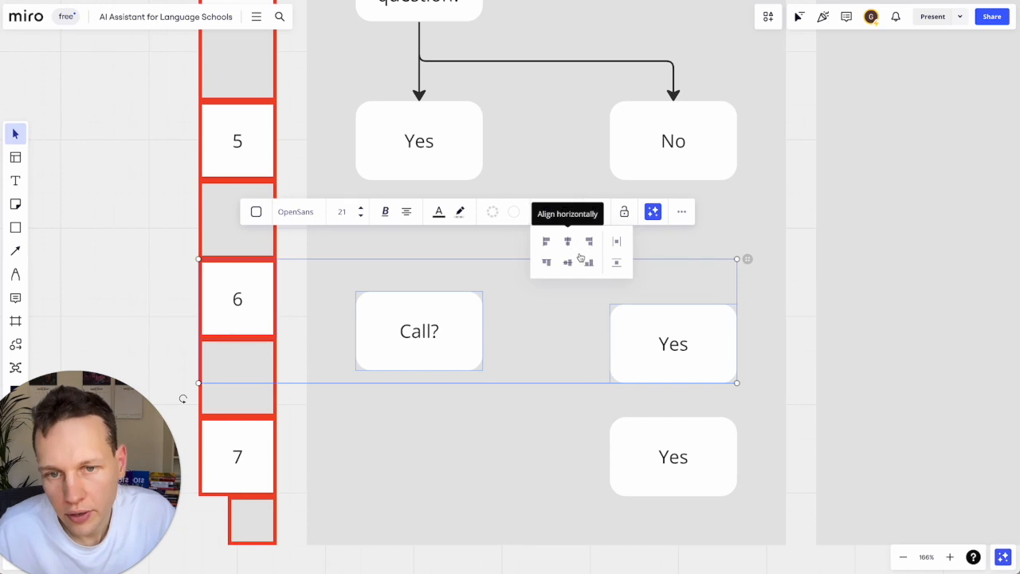
click(567, 261)
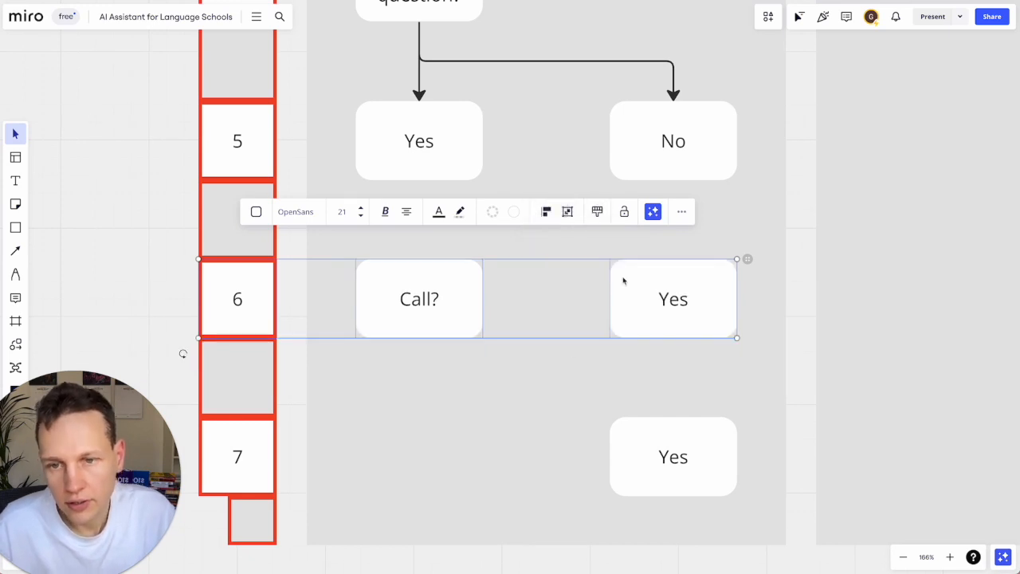
click(650, 157)
shift+click(419, 143)
shift+click(245, 143)
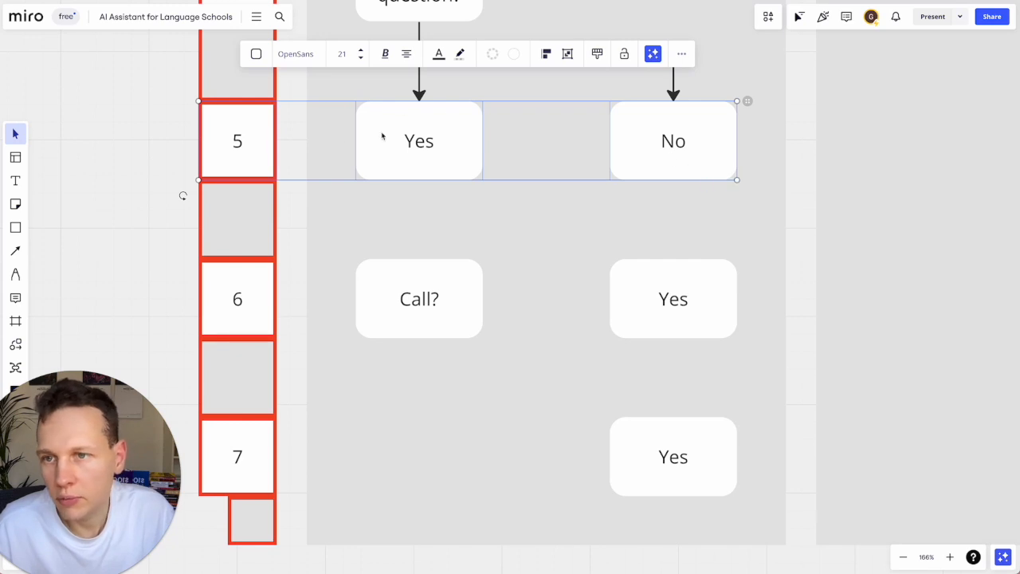
click(672, 265)
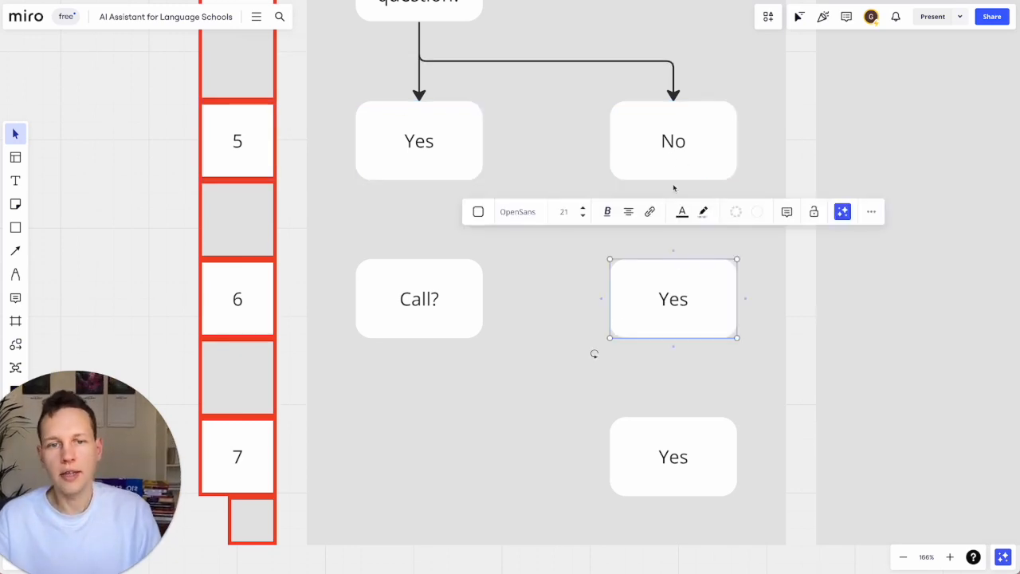
Connect the row 5 "No" box to "Call?" and the row 5 "Yes" box back to "Type Question" with arrows
click(675, 155)
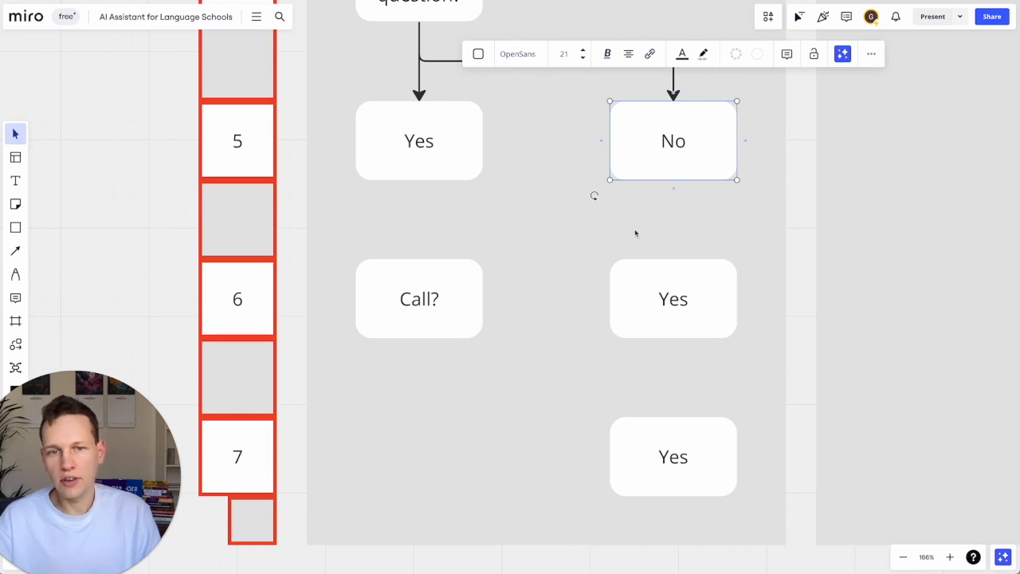
drag(674, 191, 423, 265)
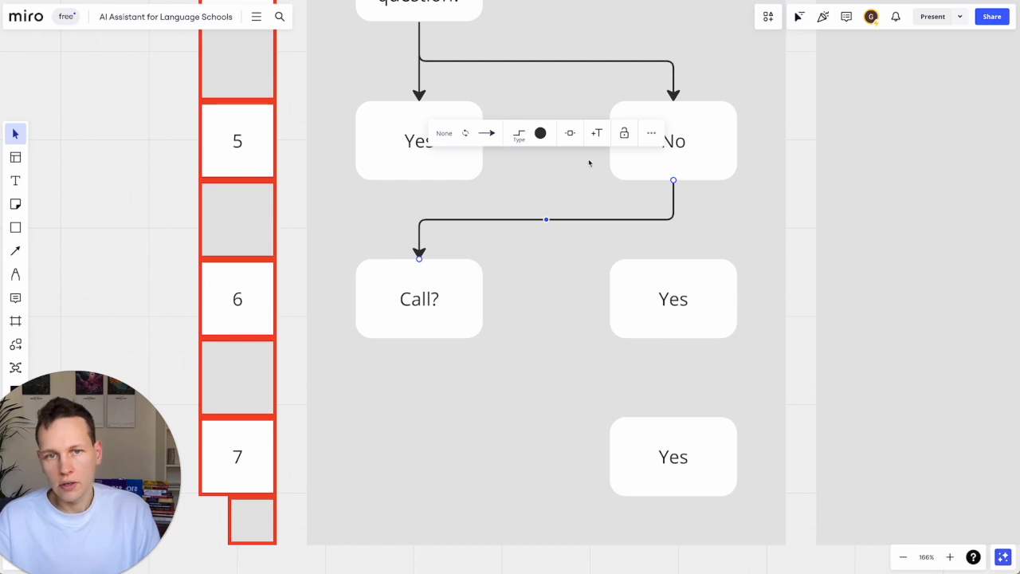
scroll(589, 163, down, 6)
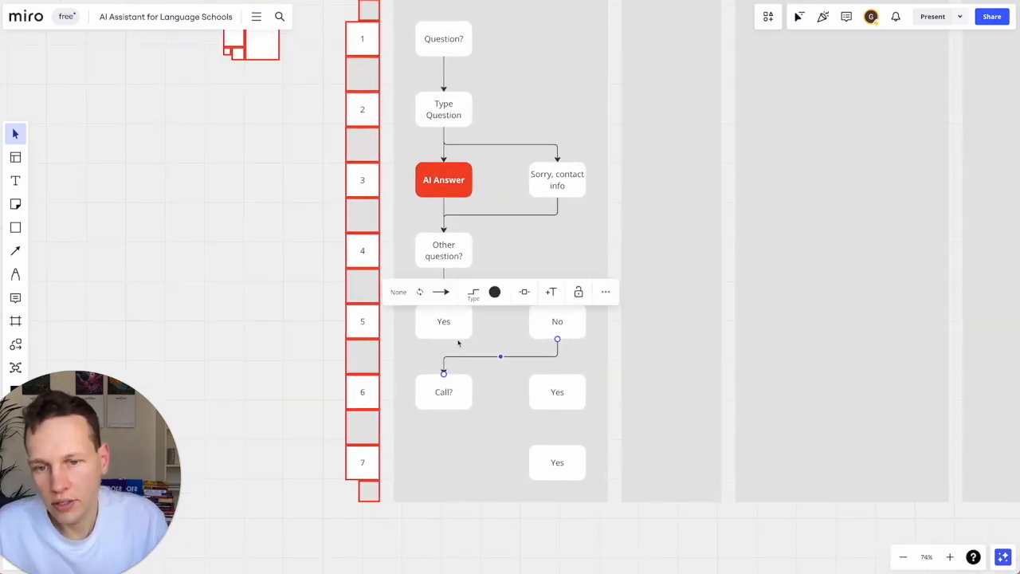
click(437, 318)
drag(407, 322, 416, 111)
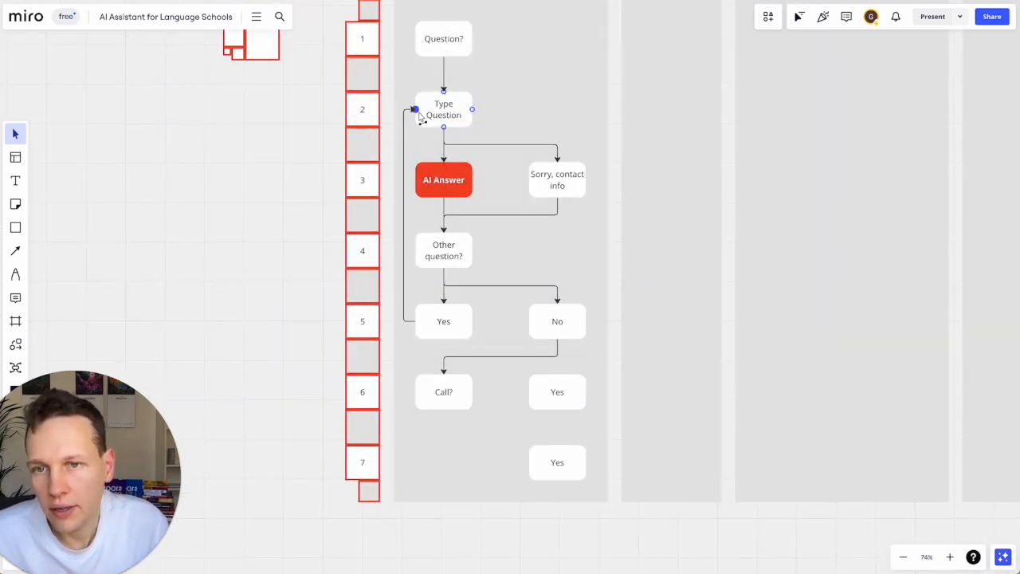
click(403, 354)
Connect "Call?" to the "Yes" boxes in rows 6 and 7, and draw an arrow from the row 7 box down past the block's edge
scroll(402, 354, up, 10)
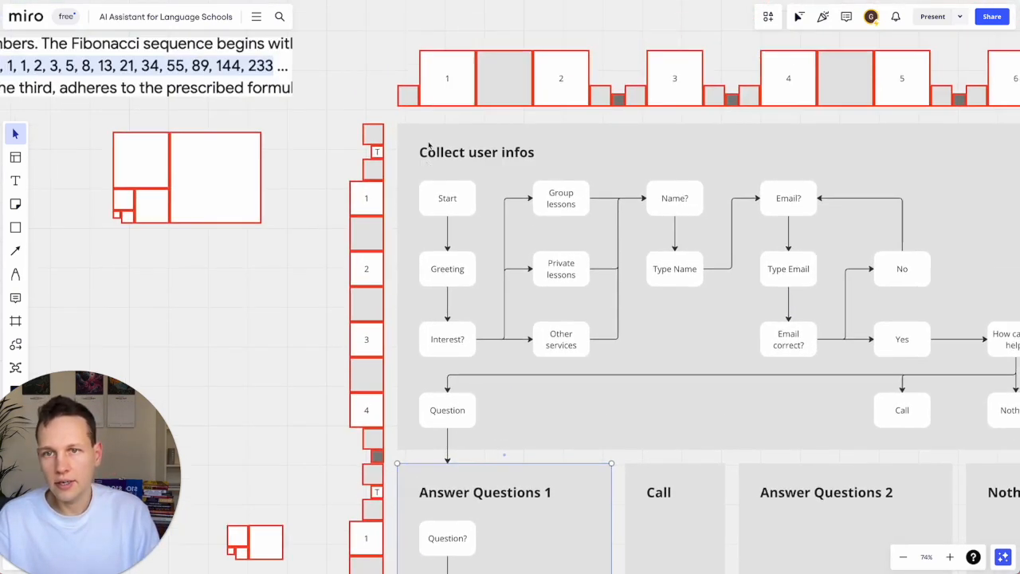
scroll(395, 259, down, 6)
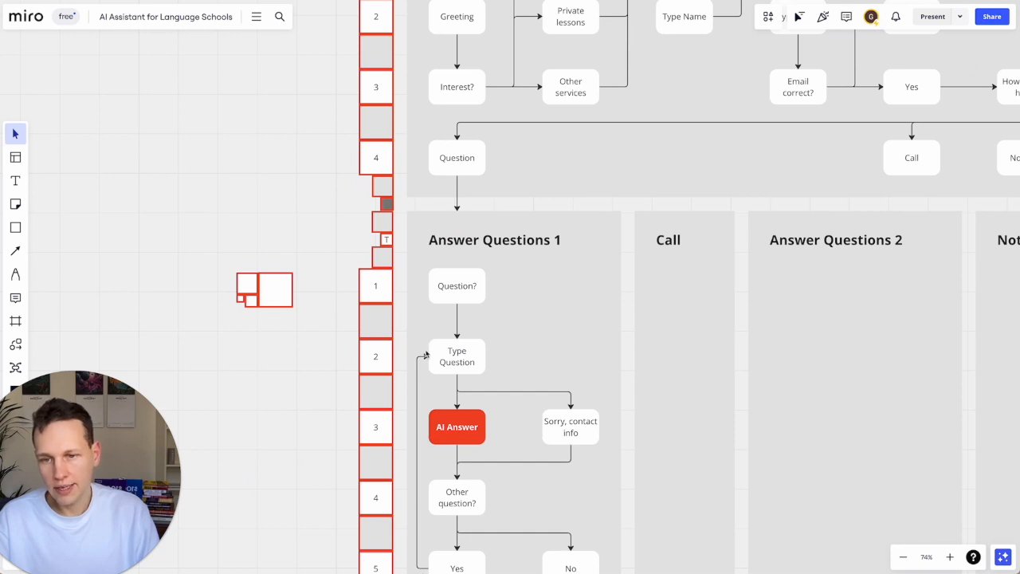
scroll(426, 355, down, 2)
scroll(394, 153, down, 4)
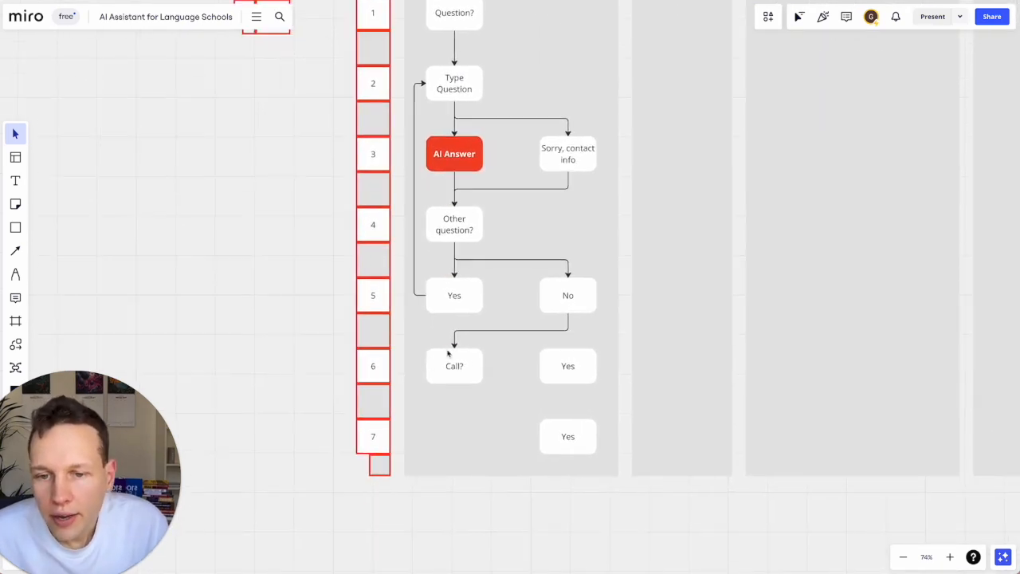
click(469, 369)
drag(491, 369, 554, 370)
click(463, 369)
drag(491, 367, 570, 519)
click(577, 452)
click(731, 434)
Copy the "Question?" box into row 1 of the Call block and change its text to "Please book (link)"
scroll(731, 434, up, 1)
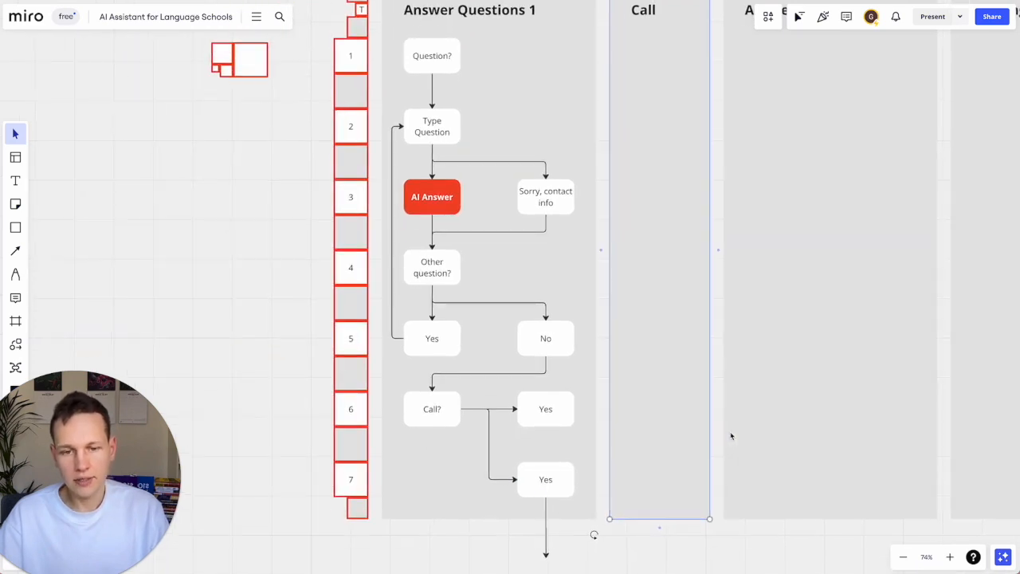
scroll(694, 296, up, 5)
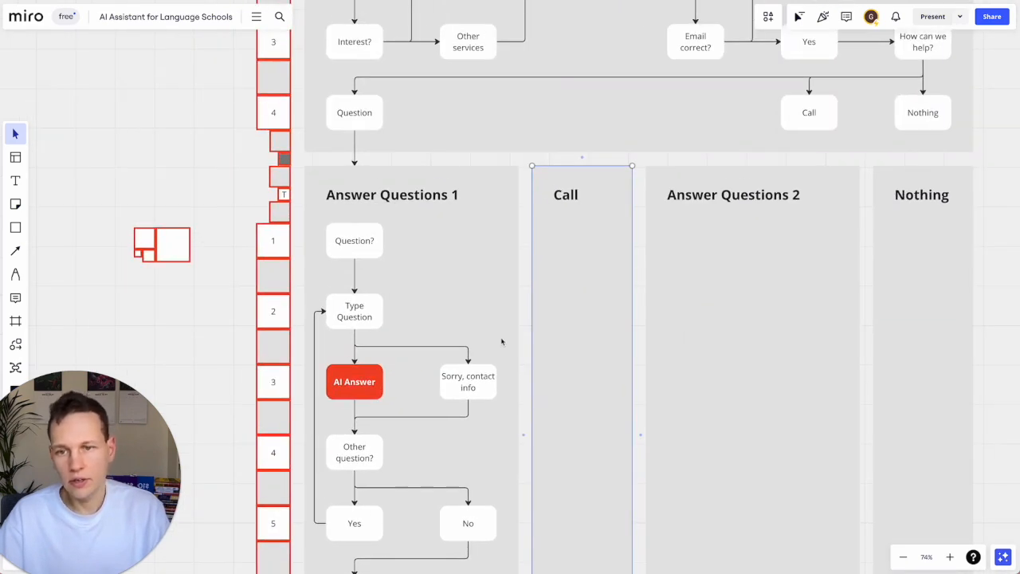
scroll(371, 439, down, 2)
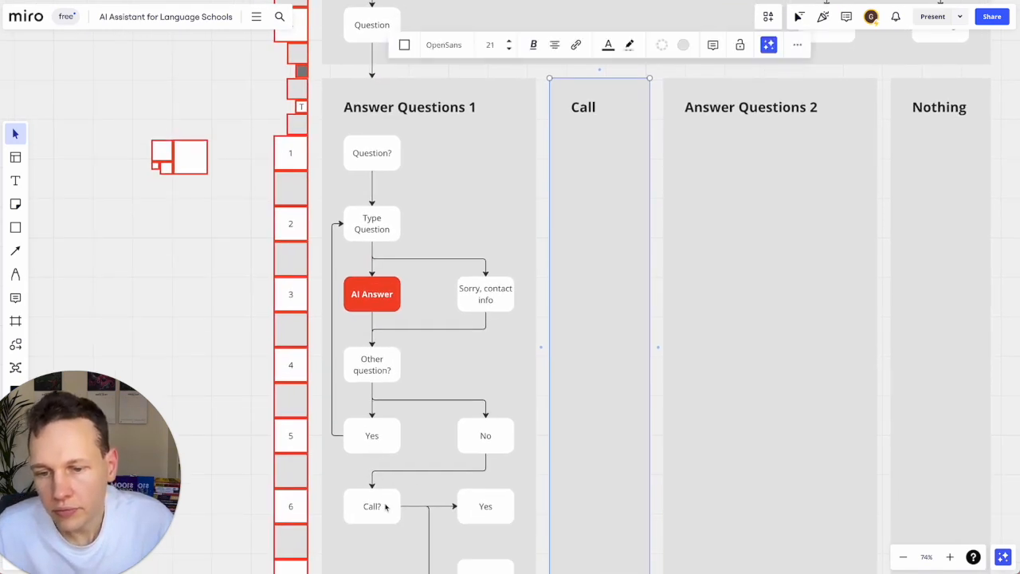
scroll(388, 508, down, 2)
scroll(400, 365, up, 4)
click(371, 228)
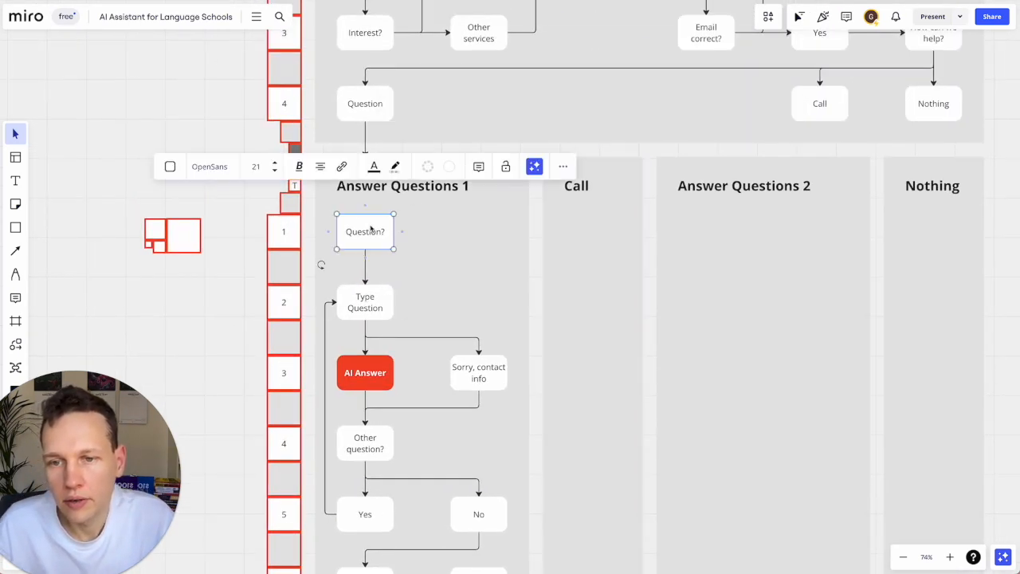
drag(370, 228, 593, 246)
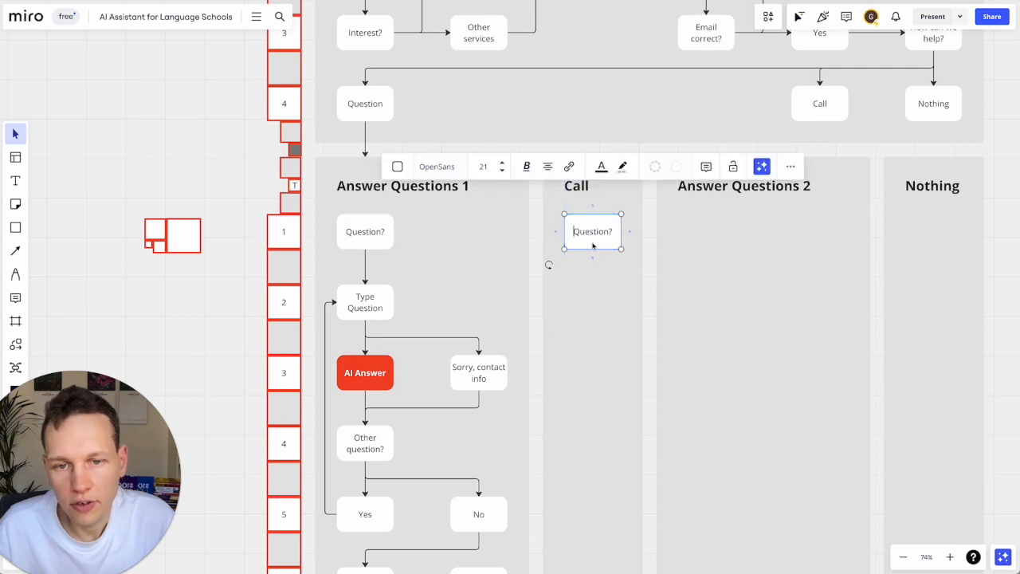
double_click(591, 230)
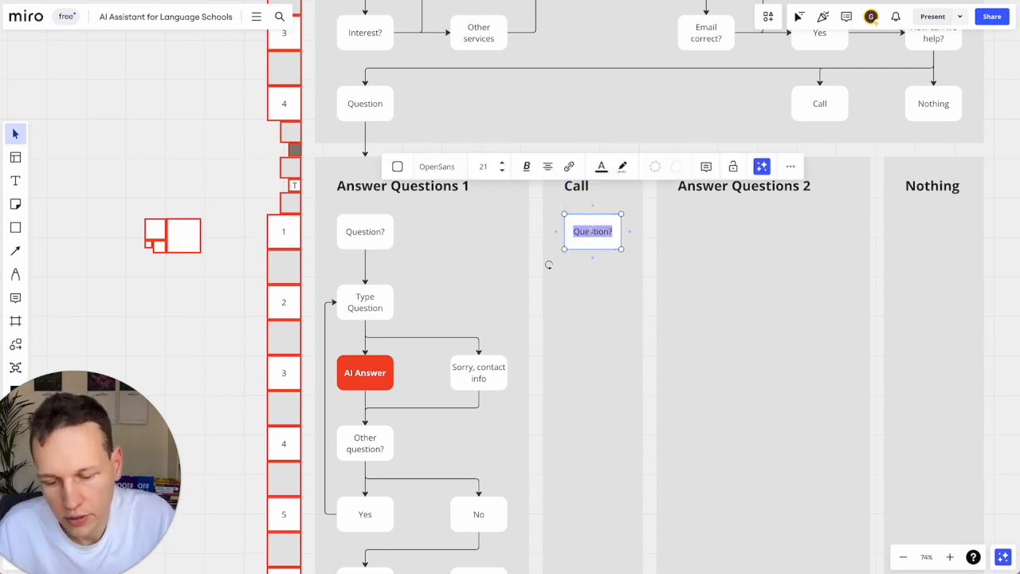
text(Please book (link)
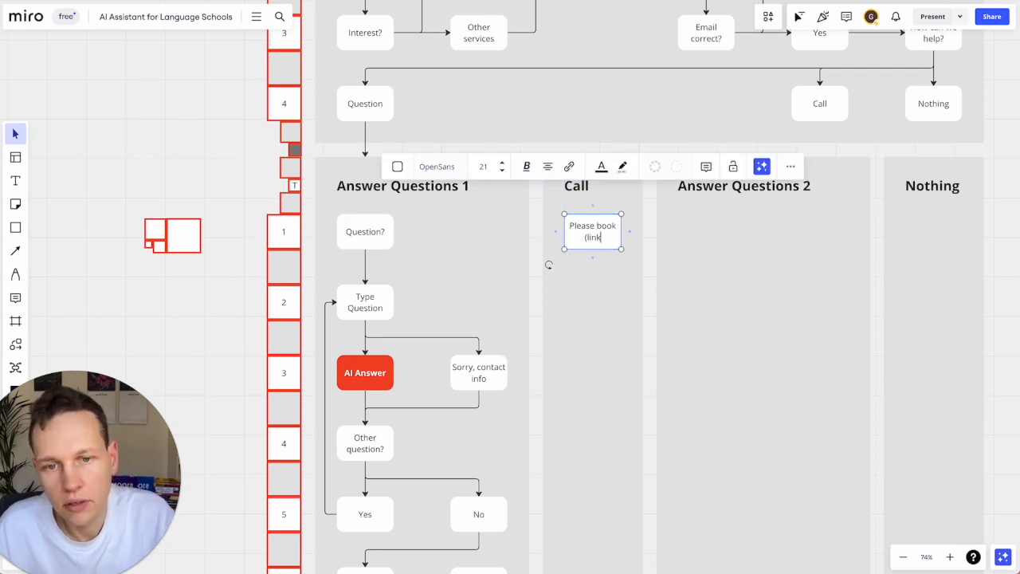
click(639, 254)
Duplicate the "Please book (link)" box into row 2 of the Call block and change its text to "Any other questions?"
click(606, 228)
key(ctrl+c)
key(ctrl+v)
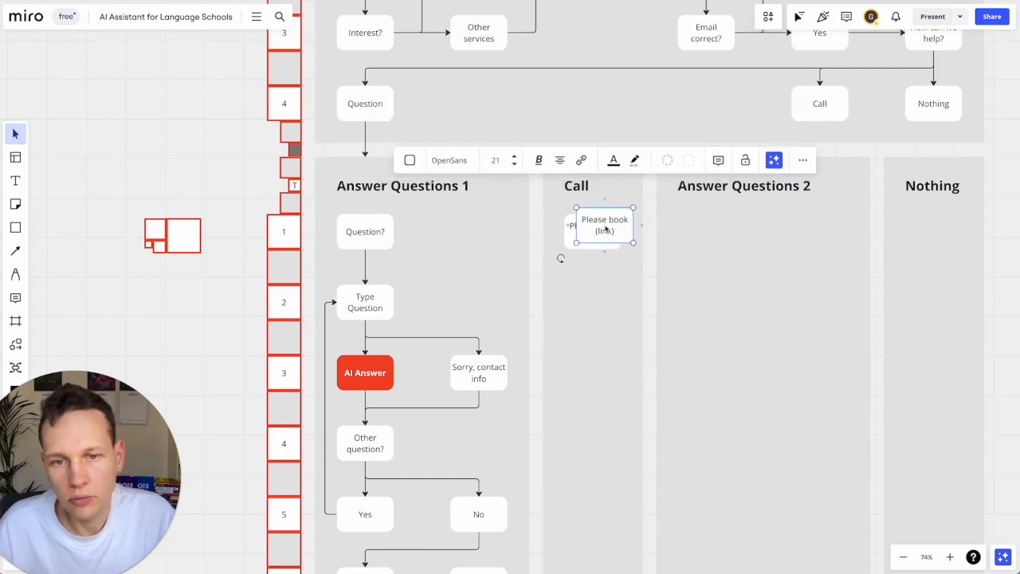
drag(606, 229, 601, 306)
drag(594, 298, 594, 305)
triple_click(594, 305)
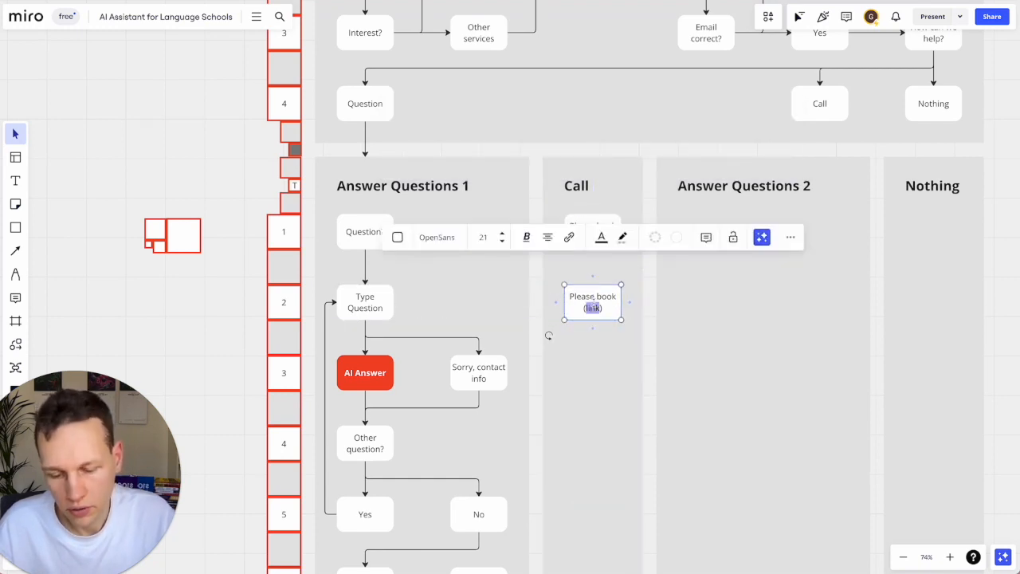
text(An)
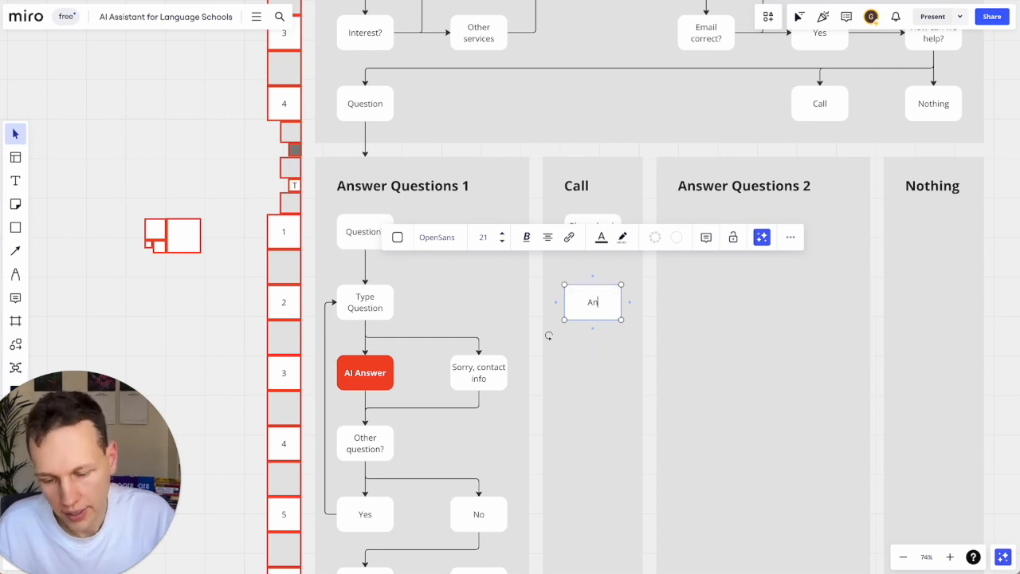
text(y other questions?)
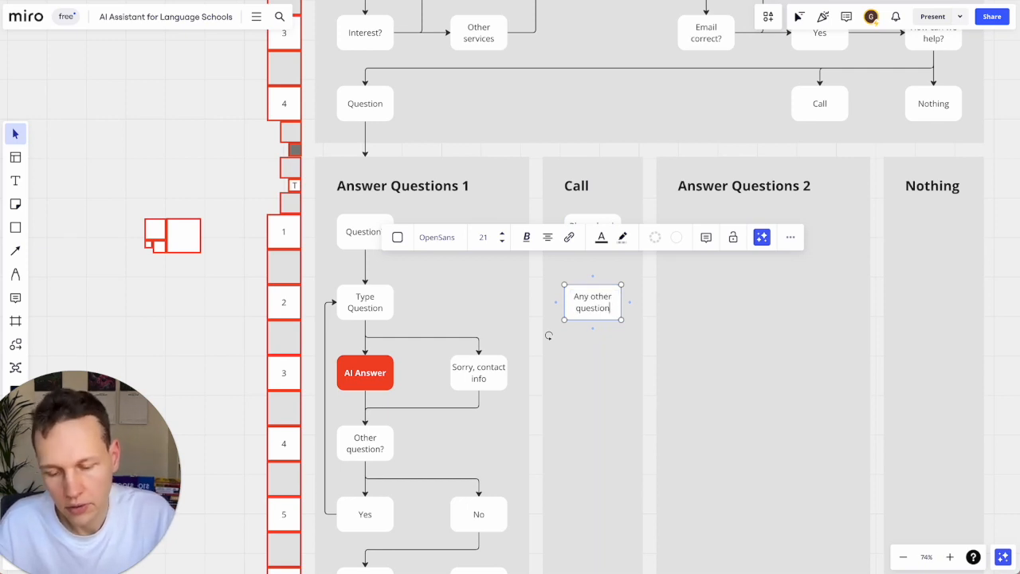
click(646, 320)
Duplicate the "Any other questions?" box into row 3 of the Call block and change its text to "Yes"
click(586, 311)
key(ctrl+c)
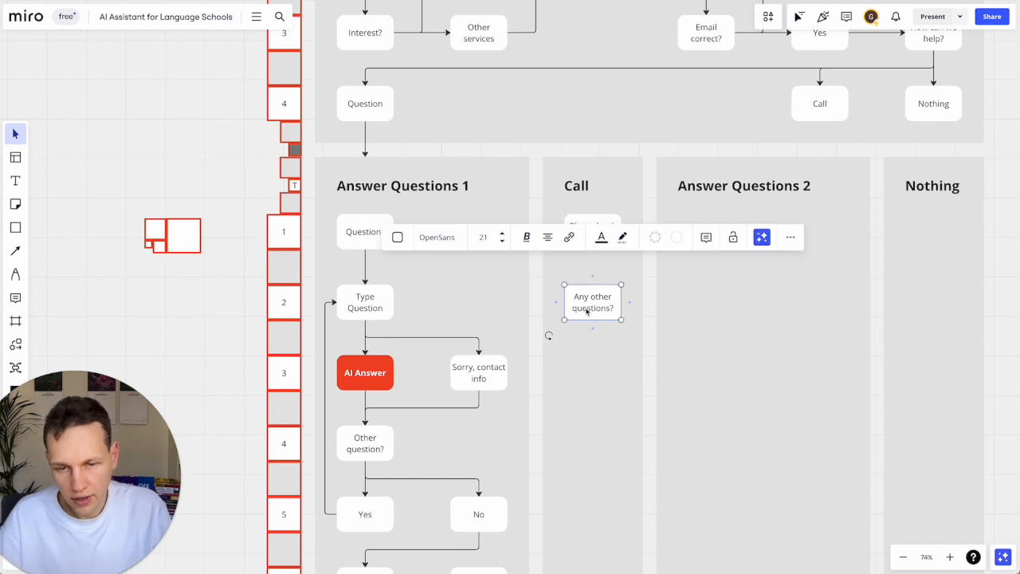
key(ctrl+v)
drag(592, 311, 595, 375)
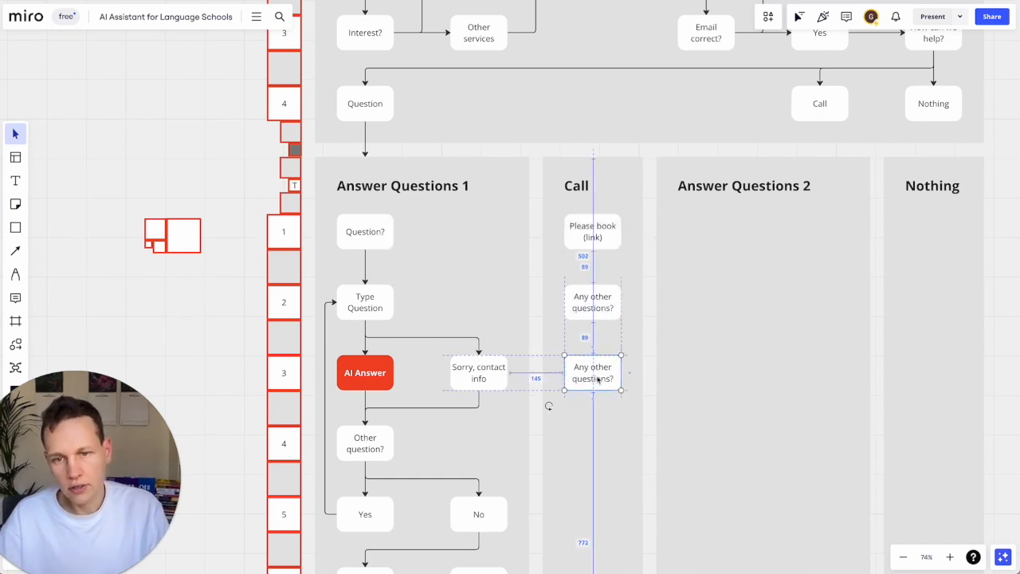
double_click(596, 375)
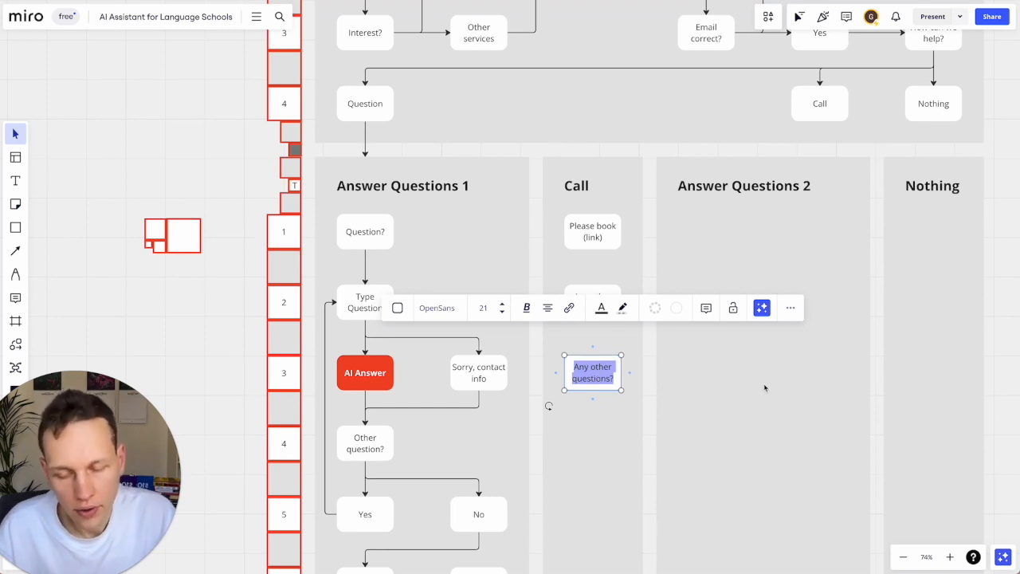
text(Yes)
click(745, 410)
Duplicate the "Yes" box into row 4 of the Call block and change its text to "No"
click(563, 371)
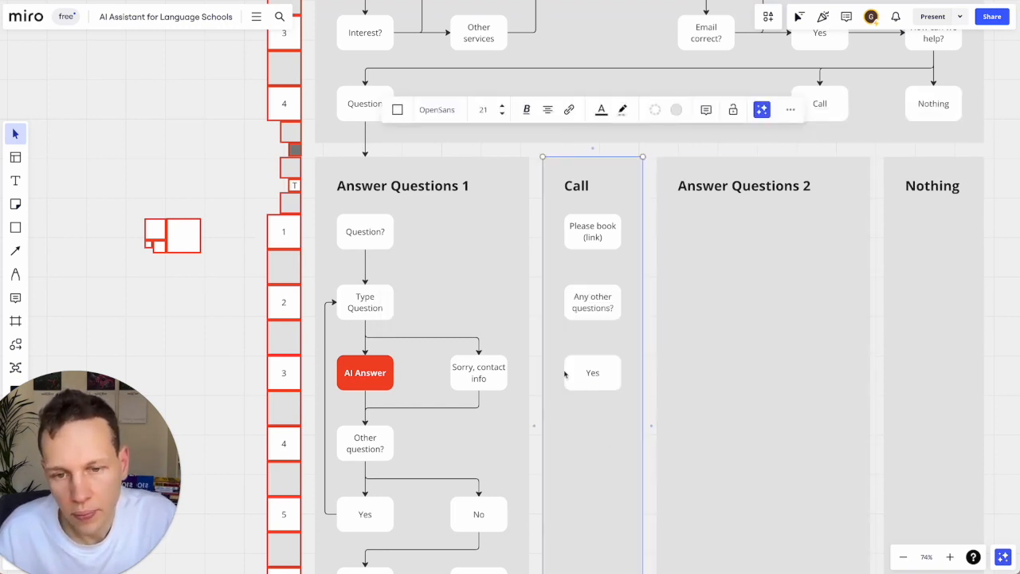
click(575, 374)
drag(593, 374, 583, 443)
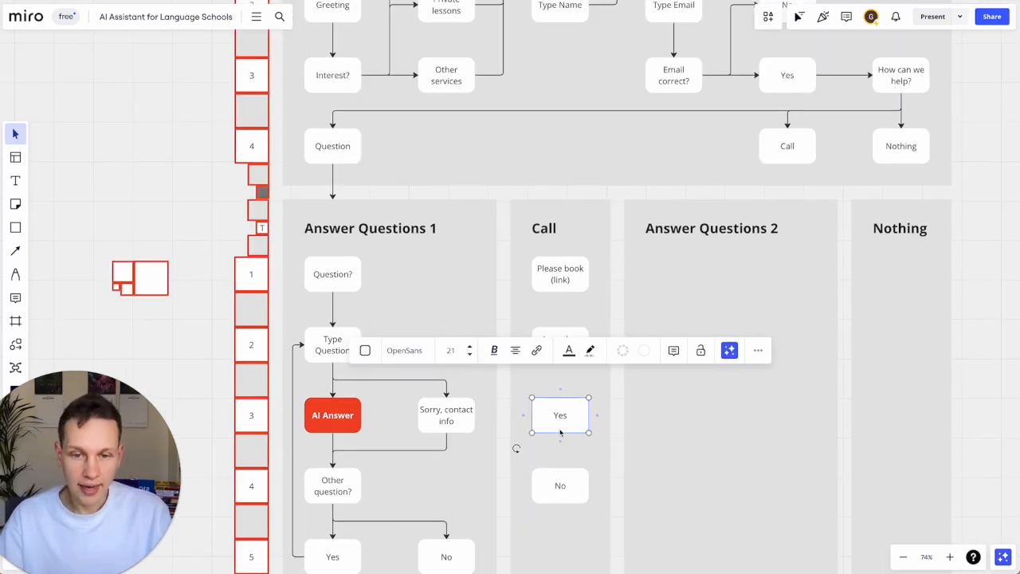
Move the "Yes" box from row 3 of the Call block to the start of the Answer Questions 2 block
drag(552, 426, 685, 283)
scroll(507, 415, down, 5)
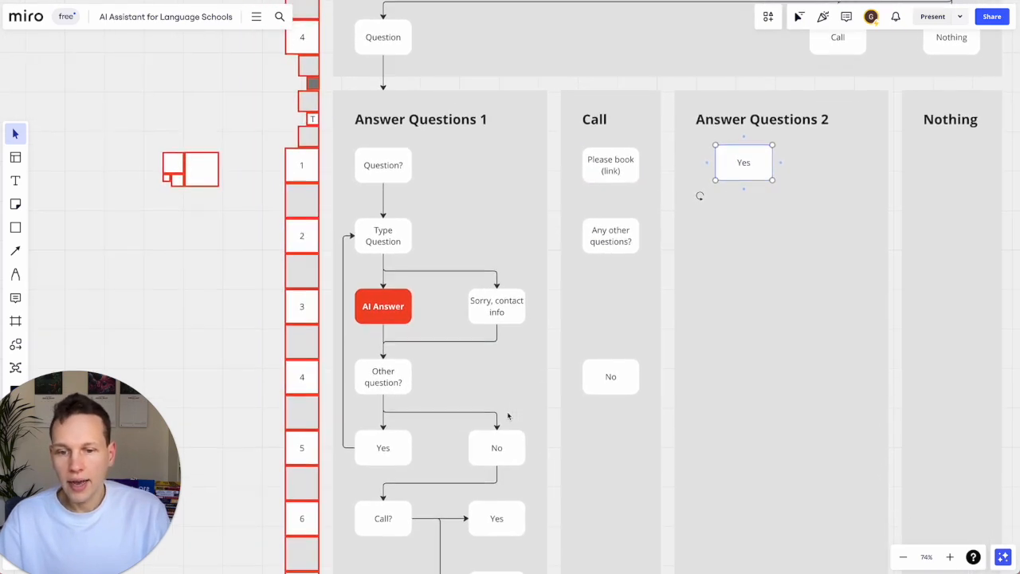
click(476, 444)
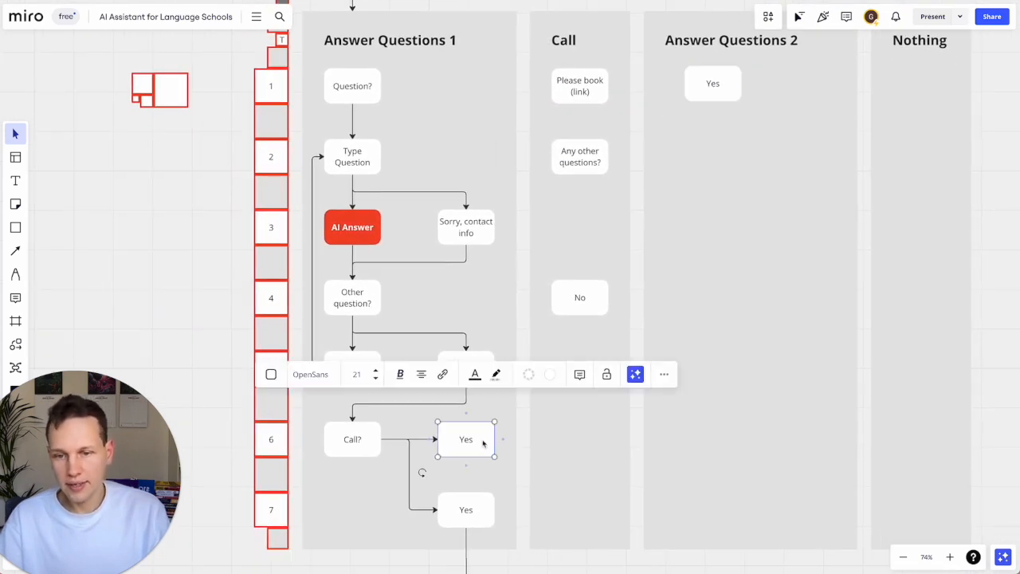
Review the block layout of the original "Flowchart for AI Assistant for Language Schools" as a reference
scroll(469, 435, up, 2)
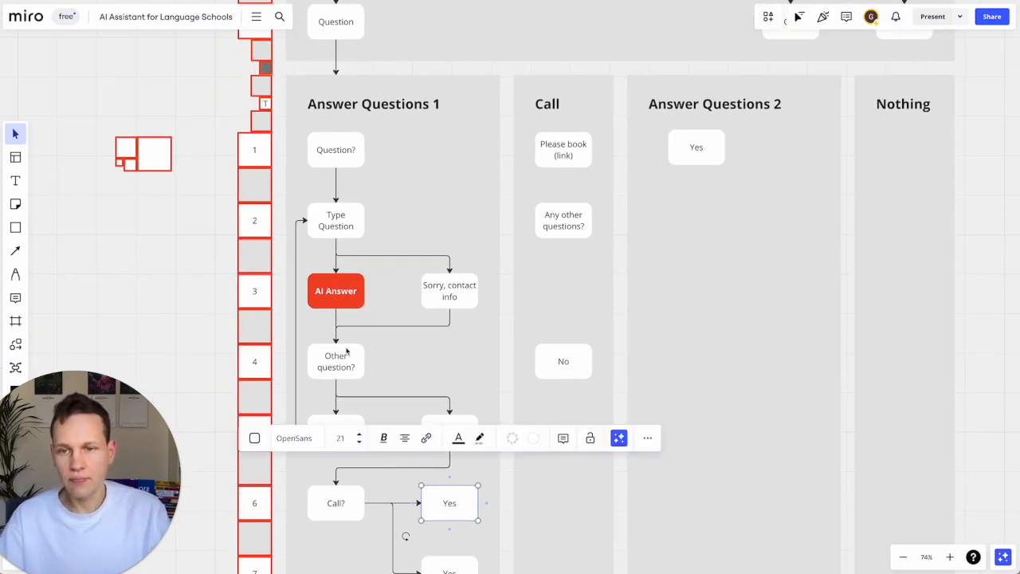
scroll(346, 350, down, 10)
scroll(345, 350, left, 10)
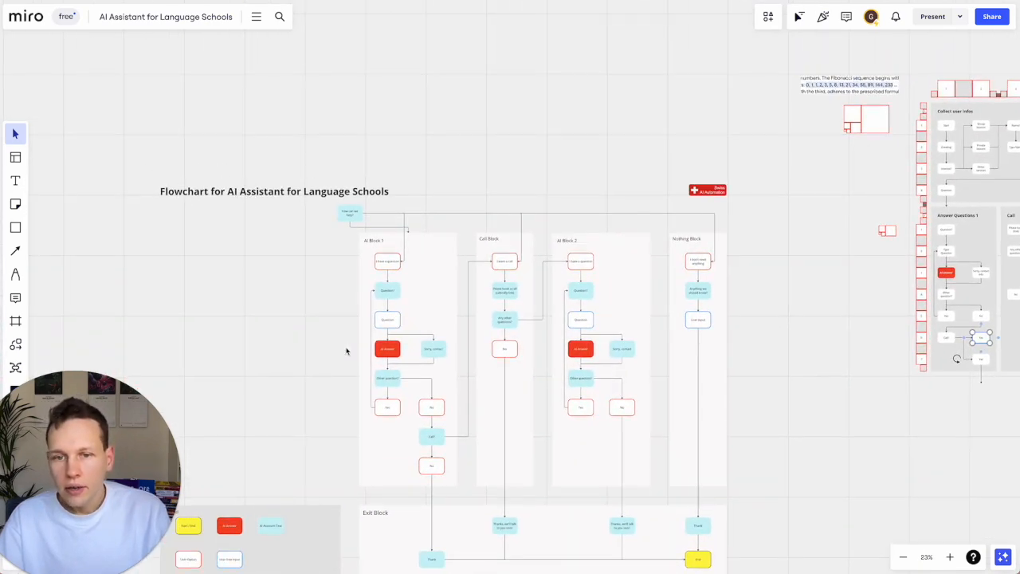
Move the "Call" box in row 4 of the Collect user infos block so it sits directly above the Call block
scroll(495, 286, up, 5)
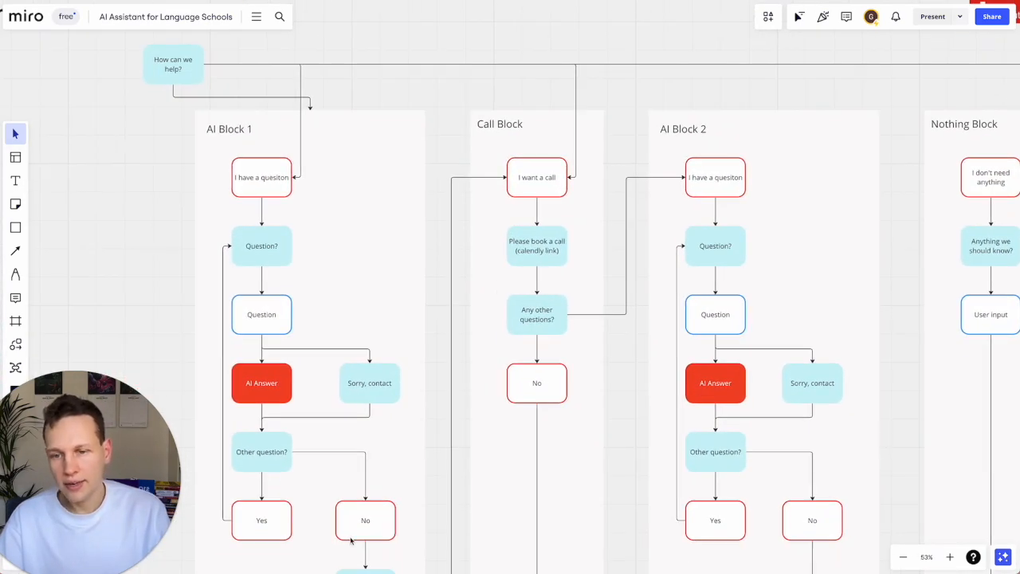
scroll(351, 540, down, 2)
click(377, 537)
click(547, 135)
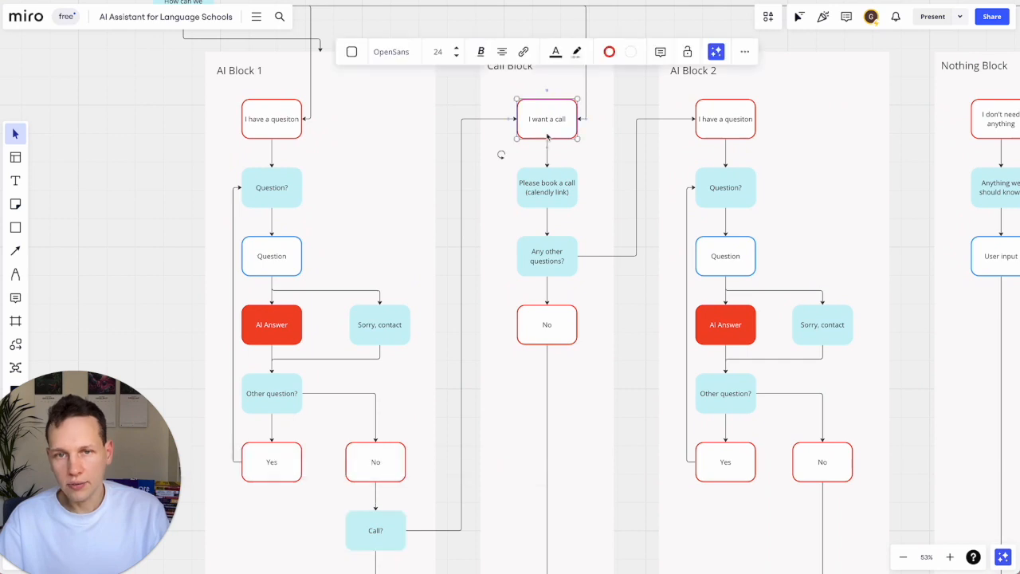
scroll(640, 220, right, 15)
scroll(641, 220, up, 2)
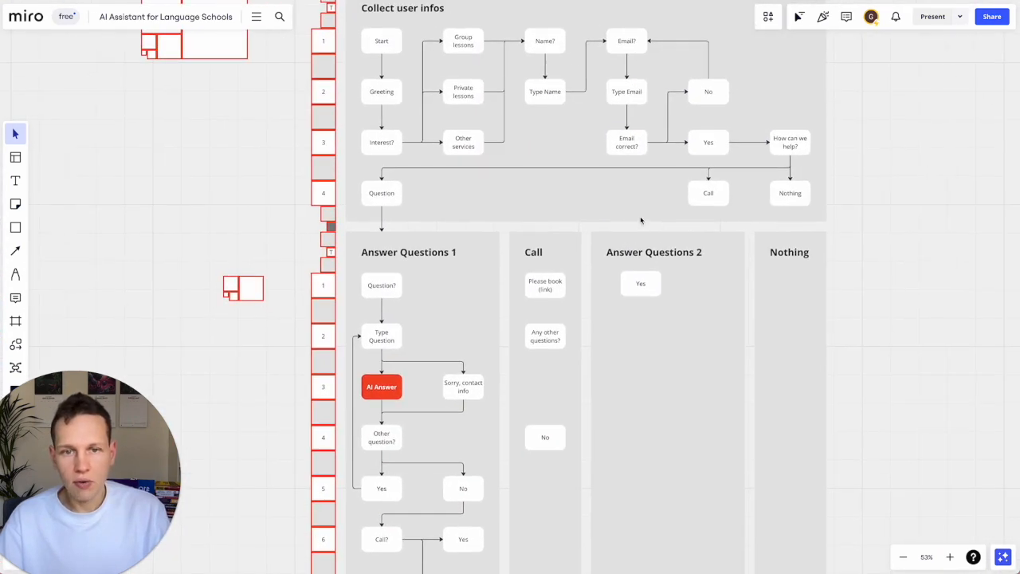
click(709, 195)
drag(726, 199, 564, 204)
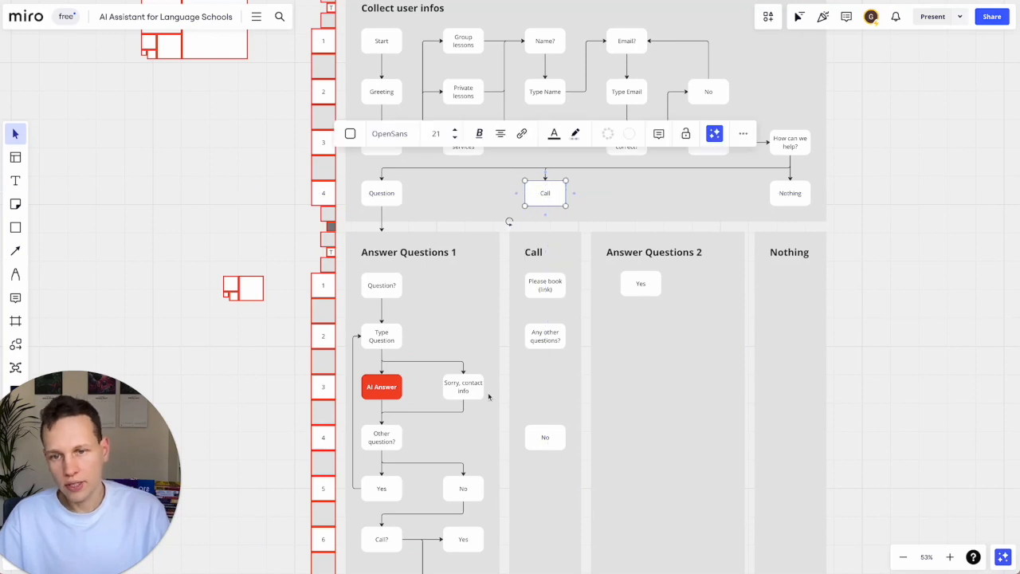
Move the "Yes" box from the Answer Questions 2 block back to row 3 of the Call block
scroll(487, 392, down, 3)
click(488, 483)
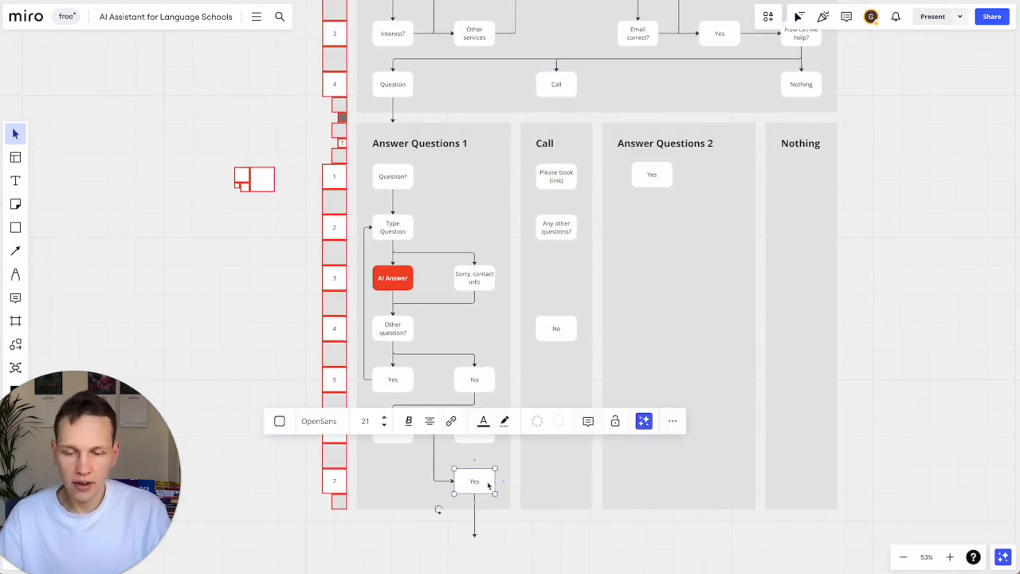
click(481, 444)
scroll(554, 153, up, 3)
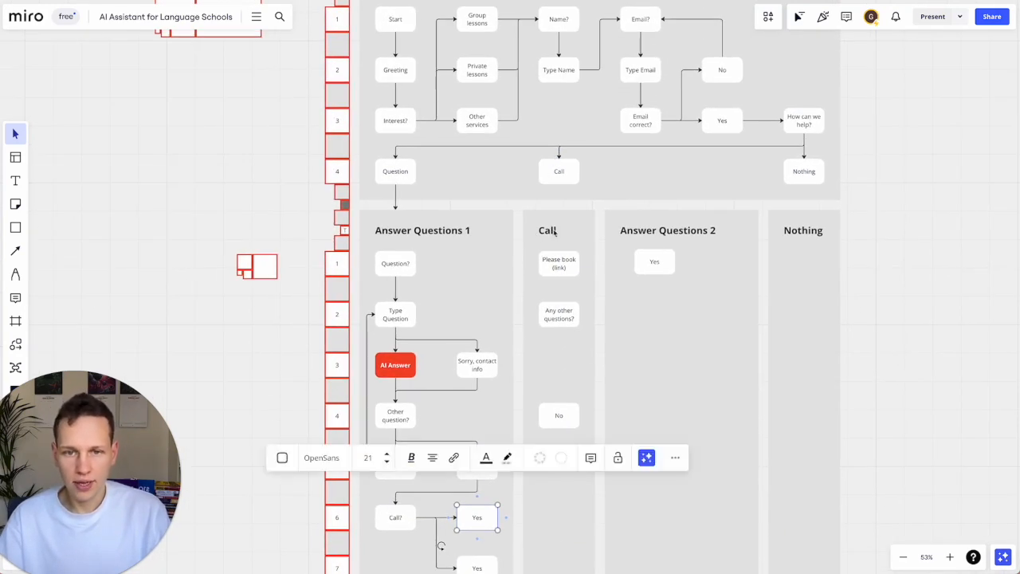
scroll(478, 356, down, 1)
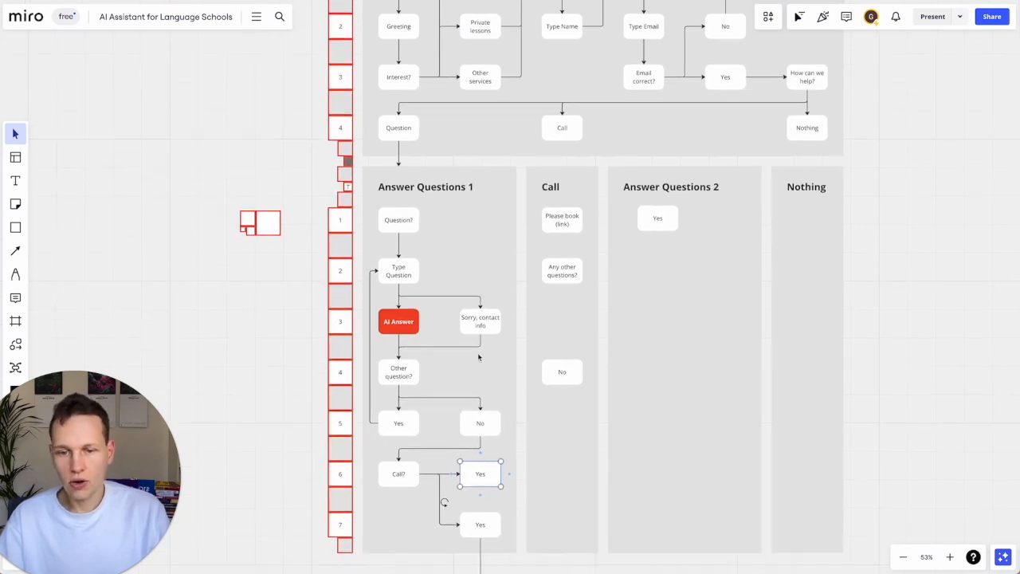
click(482, 495)
click(654, 218)
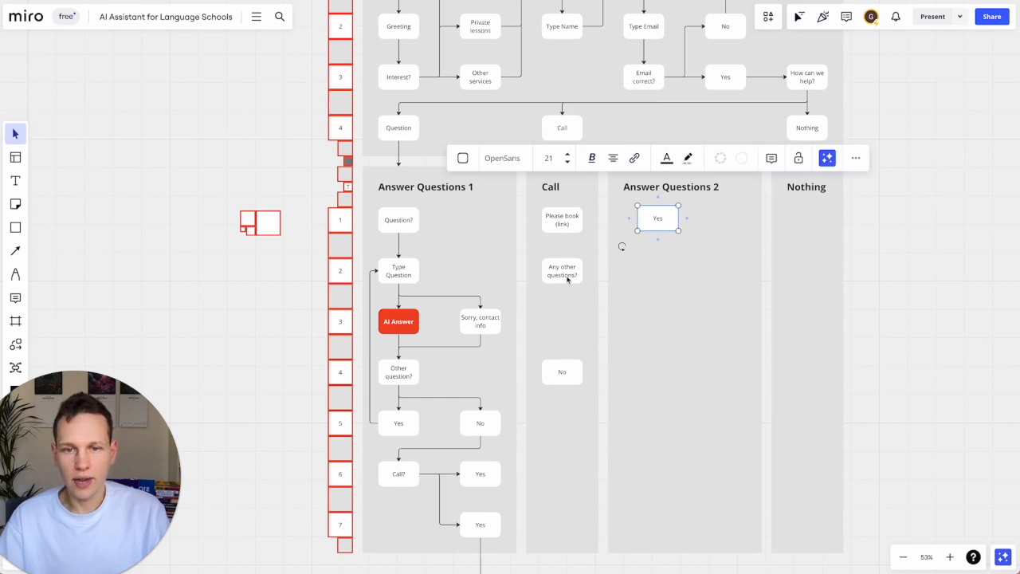
drag(658, 218, 562, 322)
Duplicate the "Please book (link)" box into row 1 of the Answer Questions 2 block
scroll(562, 322, up, 5)
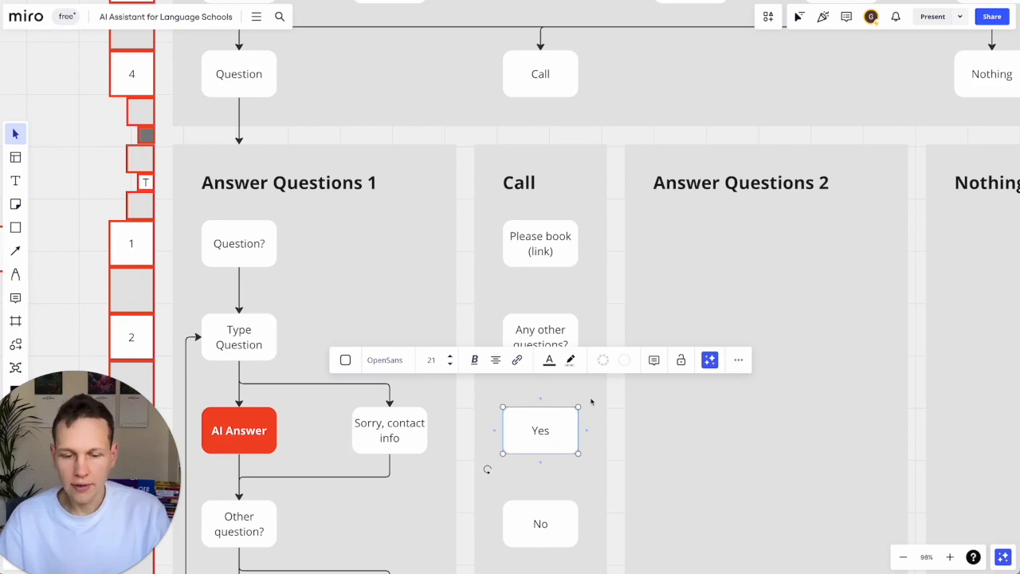
scroll(391, 455, down, 4)
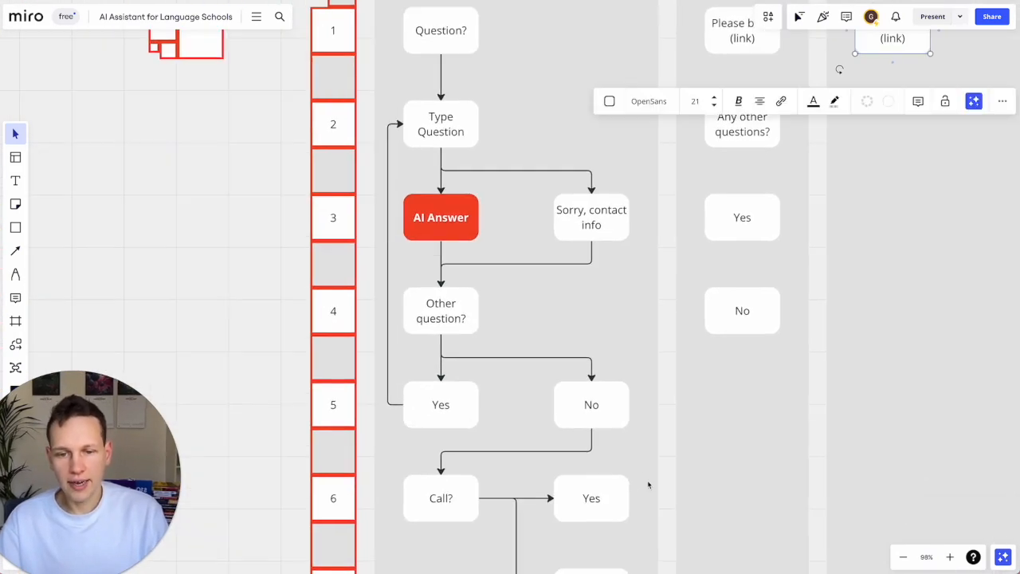
scroll(647, 480, down, 2)
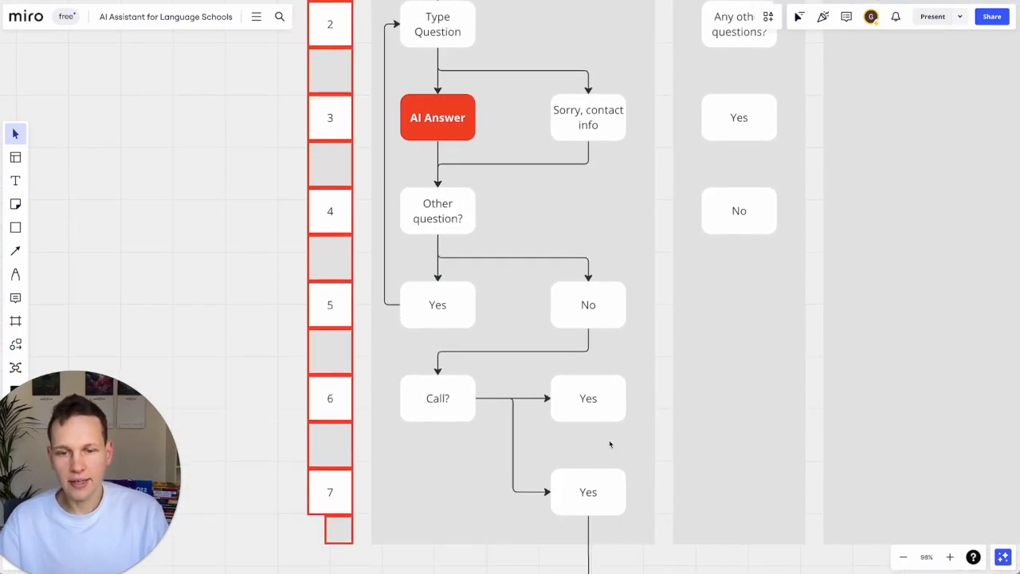
click(594, 408)
scroll(610, 383, up, 3)
scroll(699, 125, right, 1)
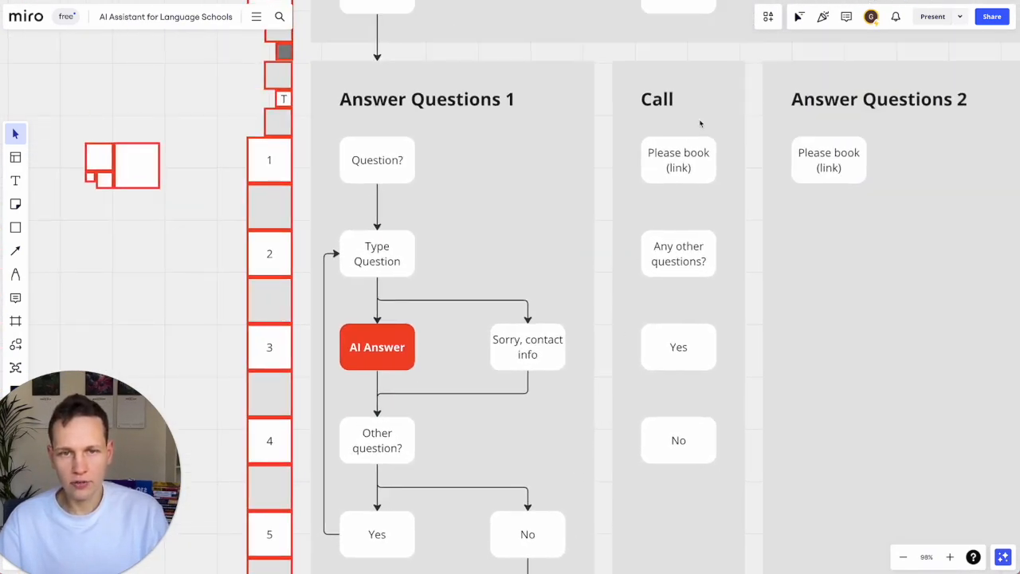
click(638, 123)
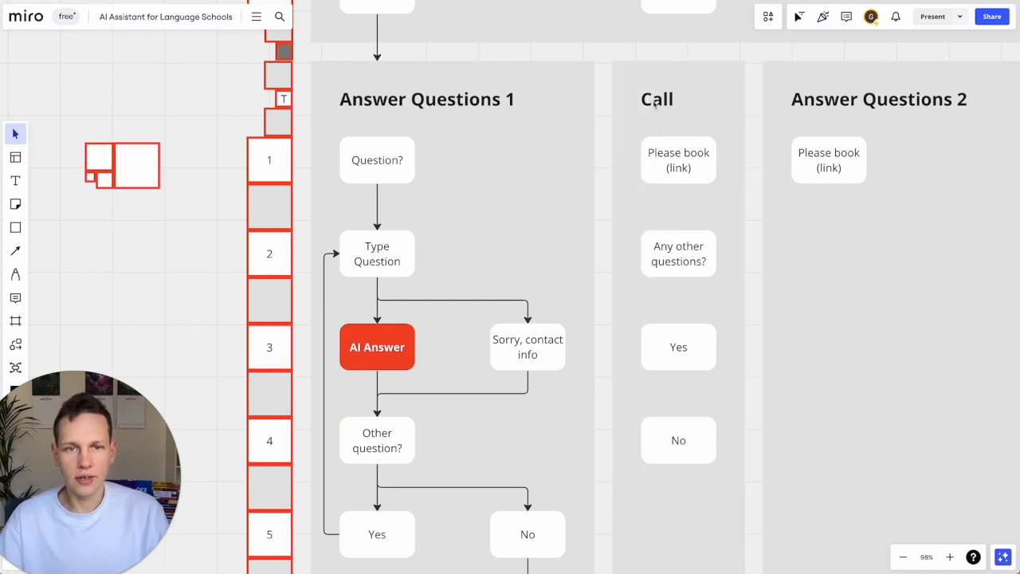
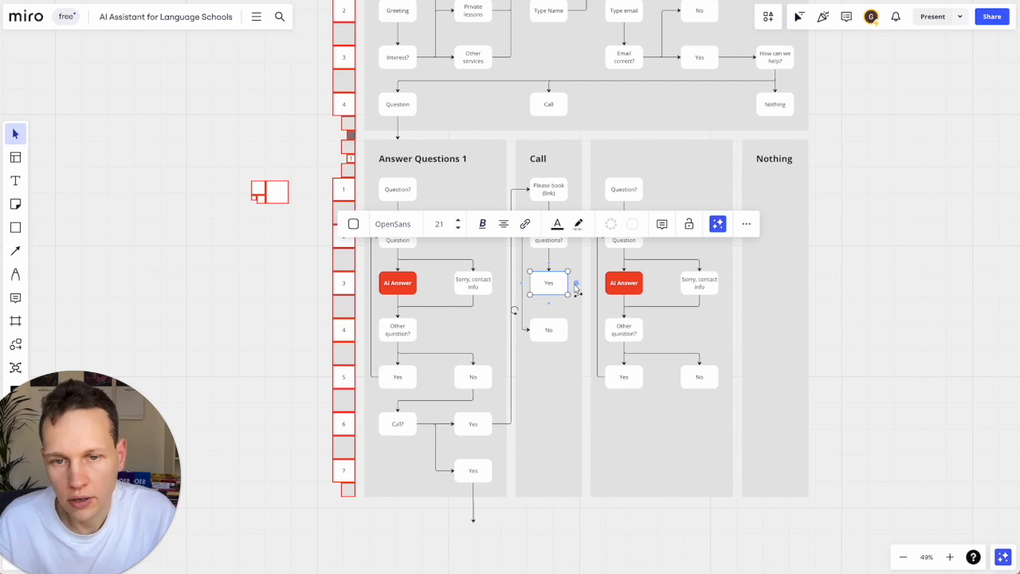
Connect the Call block's "Yes" to "Question?" in the neighbouring block, and extend an arrow from its "No" to below the Call block
mouse_move(576, 284)
mouse_down()
mouse_move(596, 201)
mouse_move(607, 198)
mouse_up()
click(560, 320)
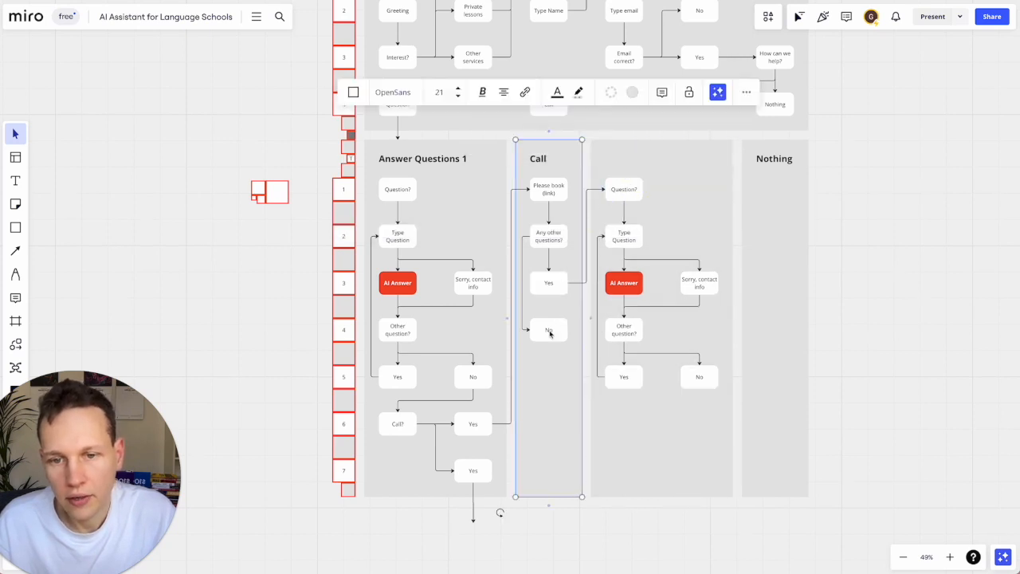
click(550, 333)
drag(549, 342, 550, 508)
Draw an arrow from the "No" box in row 5 of the second answer block down past the block's lower edge
click(704, 373)
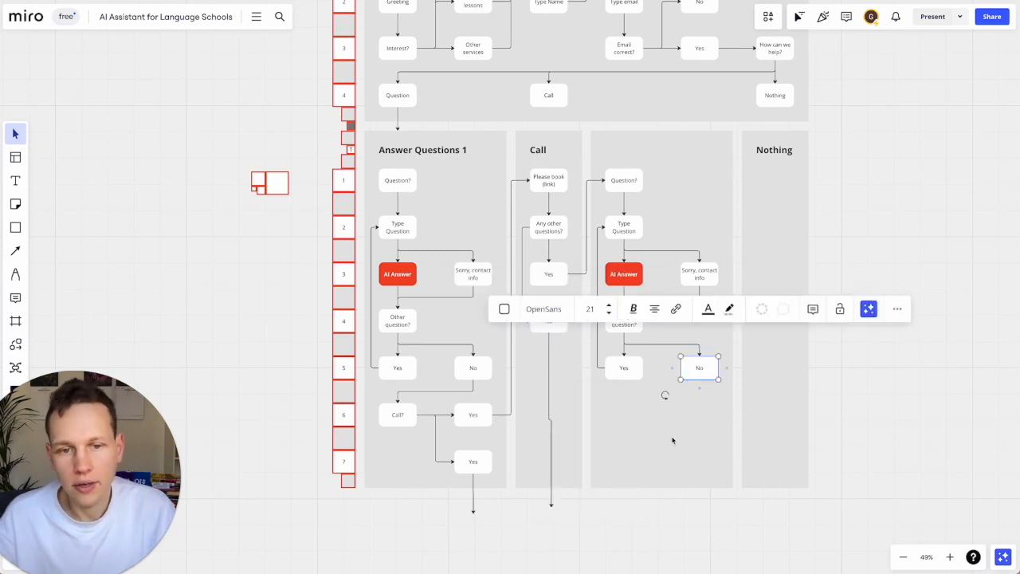
scroll(671, 440, right, 1)
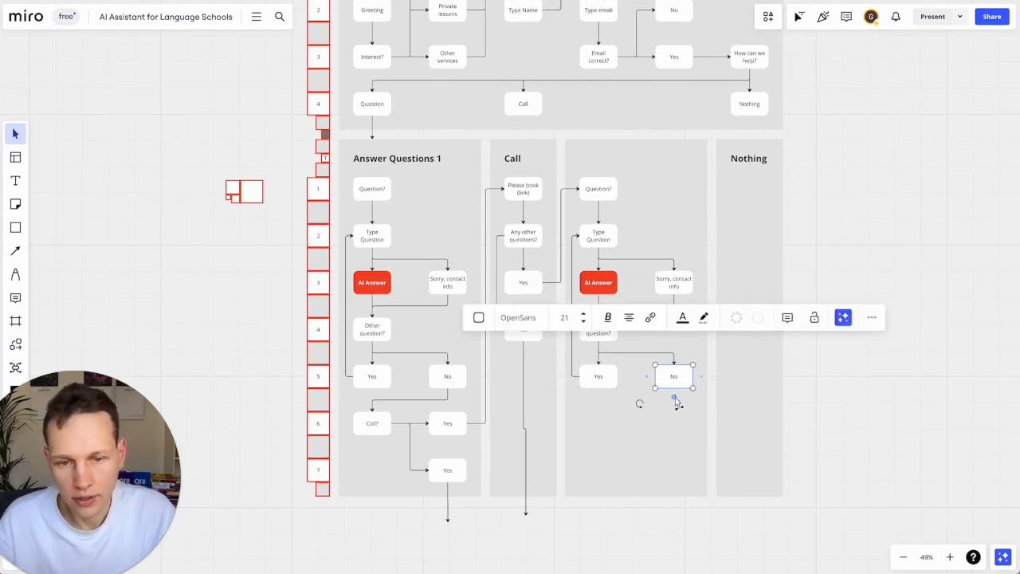
drag(674, 396, 672, 517)
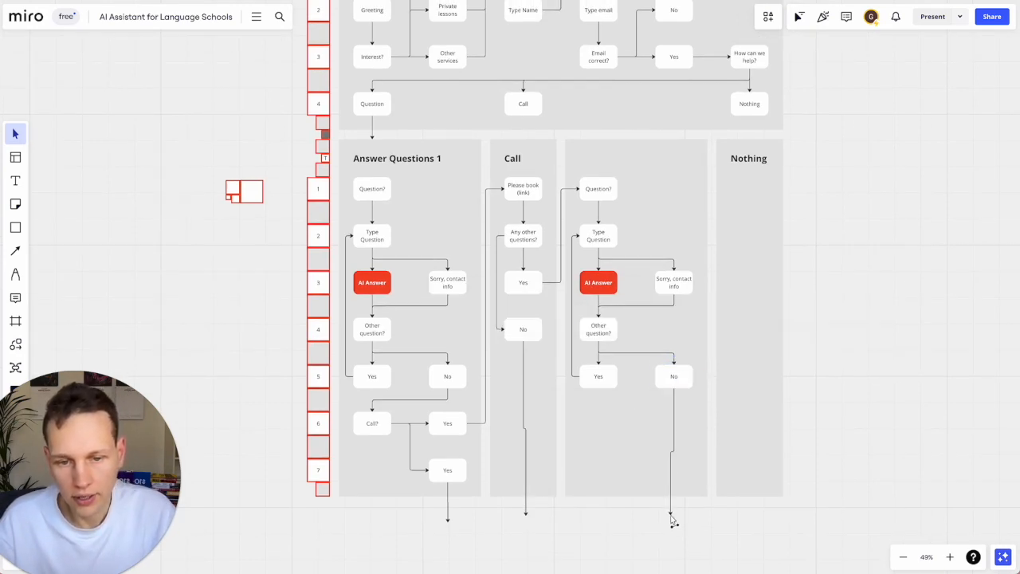
click(816, 229)
Duplicate the "Question?" box into row 1 of the Nothing block and change its text to "Anything we should know?"
click(593, 189)
drag(593, 190, 754, 196)
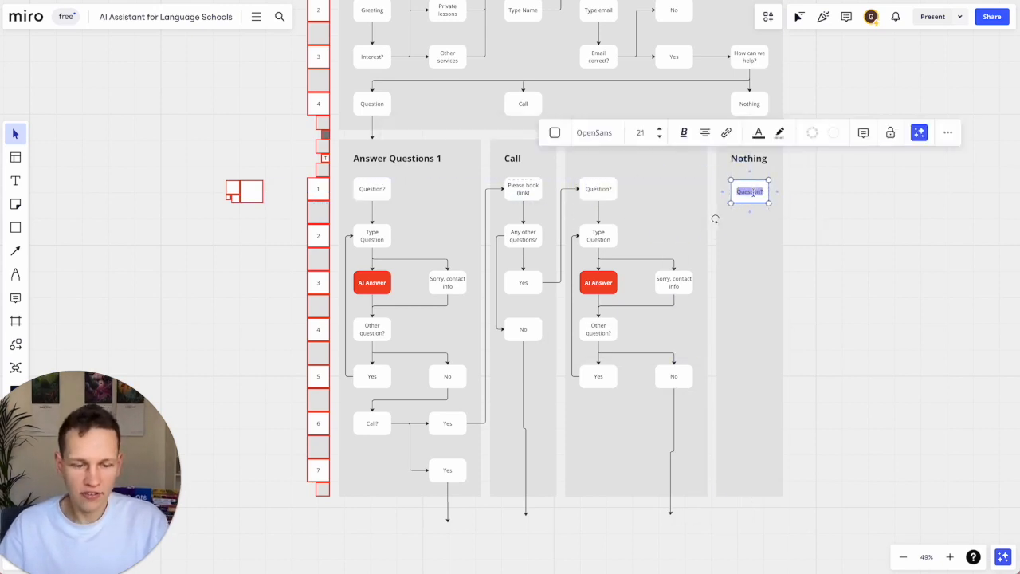
text(Anything w)
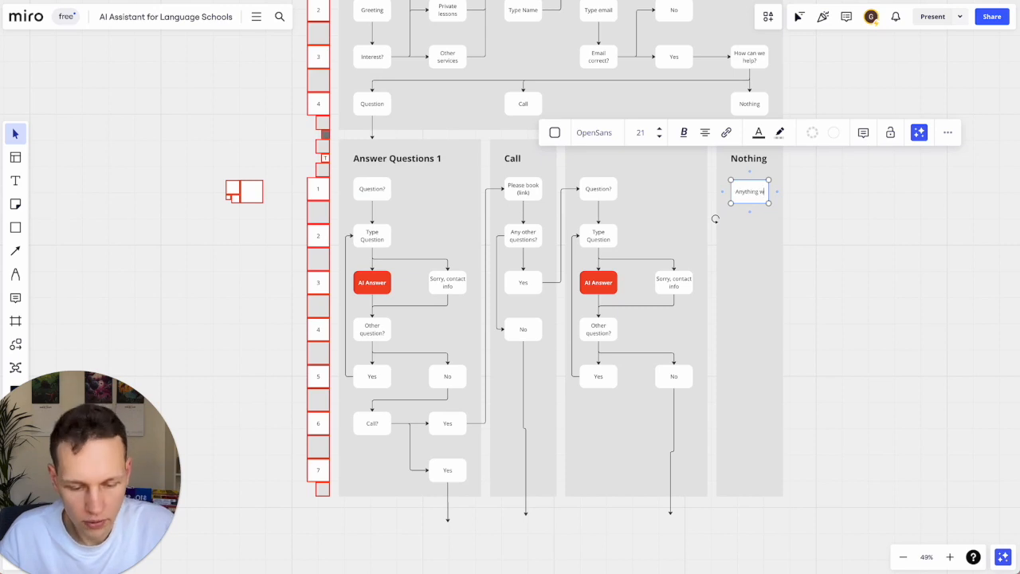
text(e should know?)
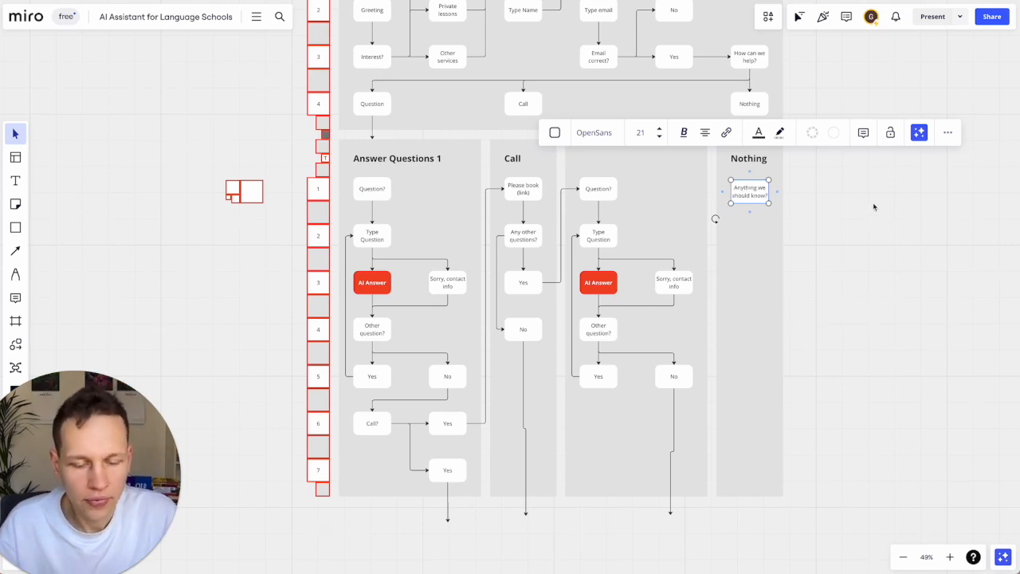
click(873, 207)
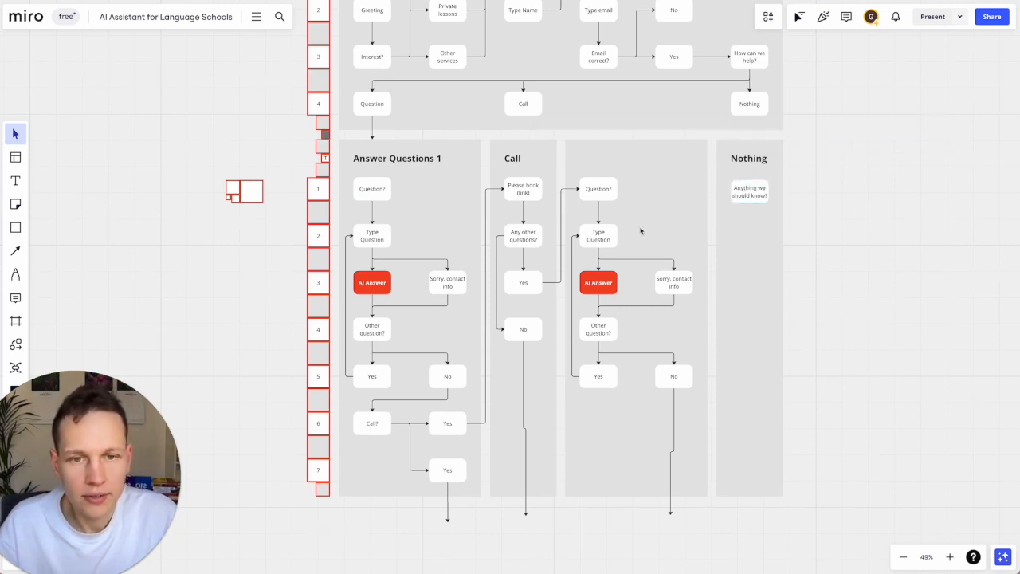
Duplicate the "Anything we should know?" box into row 2 of the Nothing block and change its text to "Type input"
click(750, 196)
drag(750, 196, 750, 238)
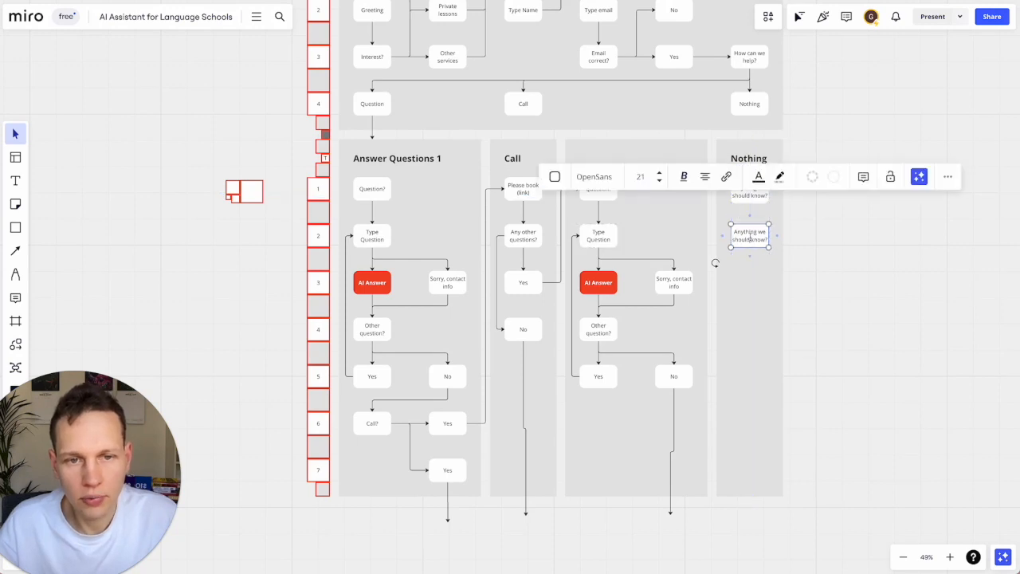
double_click(750, 237)
text(Type input)
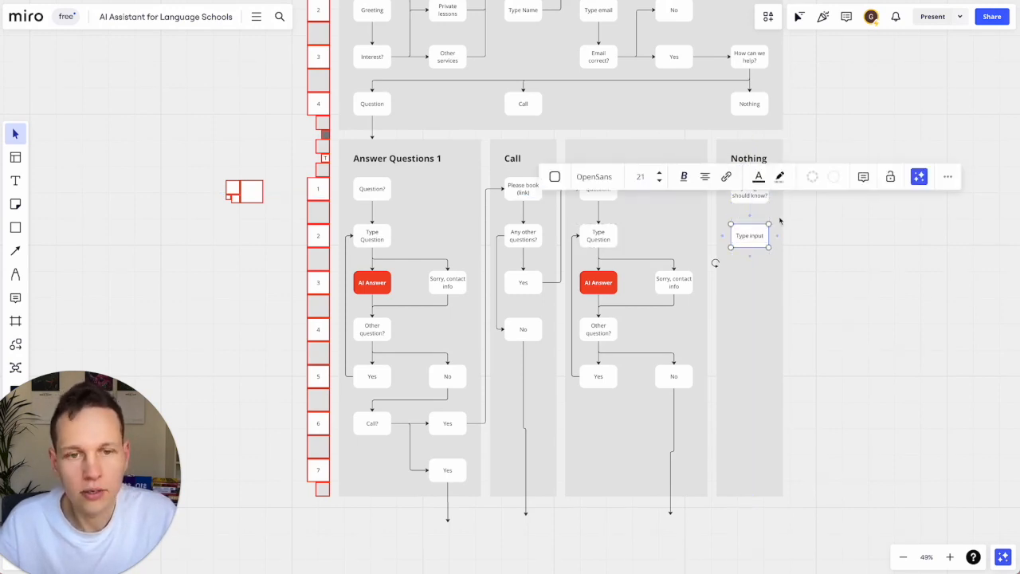
Connect "Anything we should know?" to "Type input" and draw an arrow from "Type input" to below the Nothing block
click(750, 205)
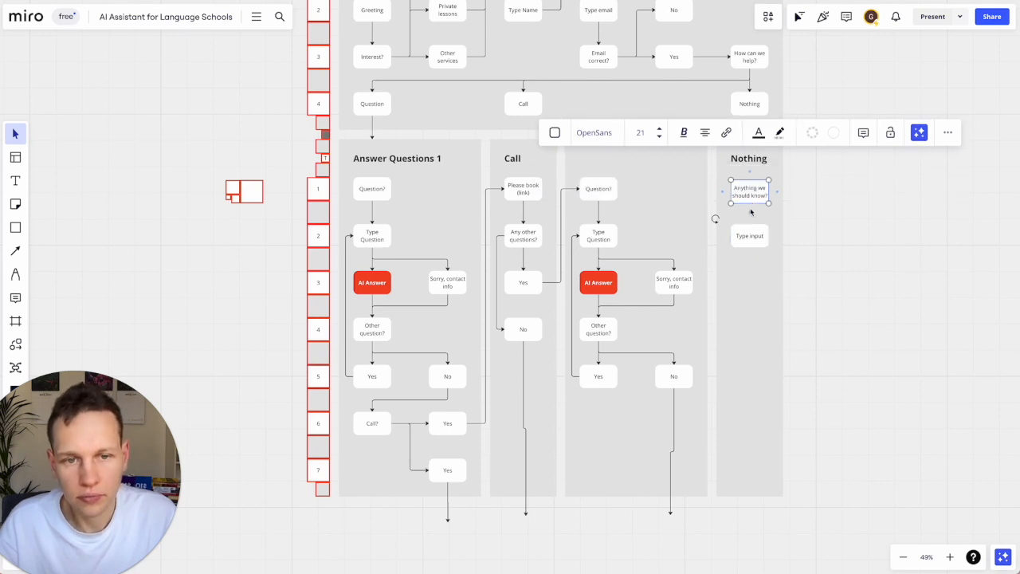
click(749, 224)
click(751, 240)
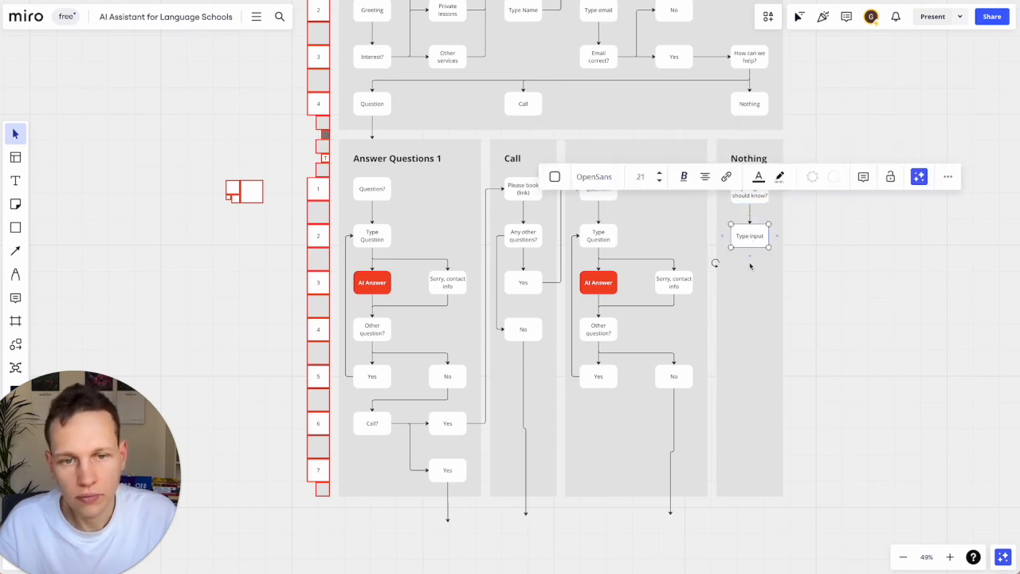
drag(750, 258, 751, 452)
click(717, 462)
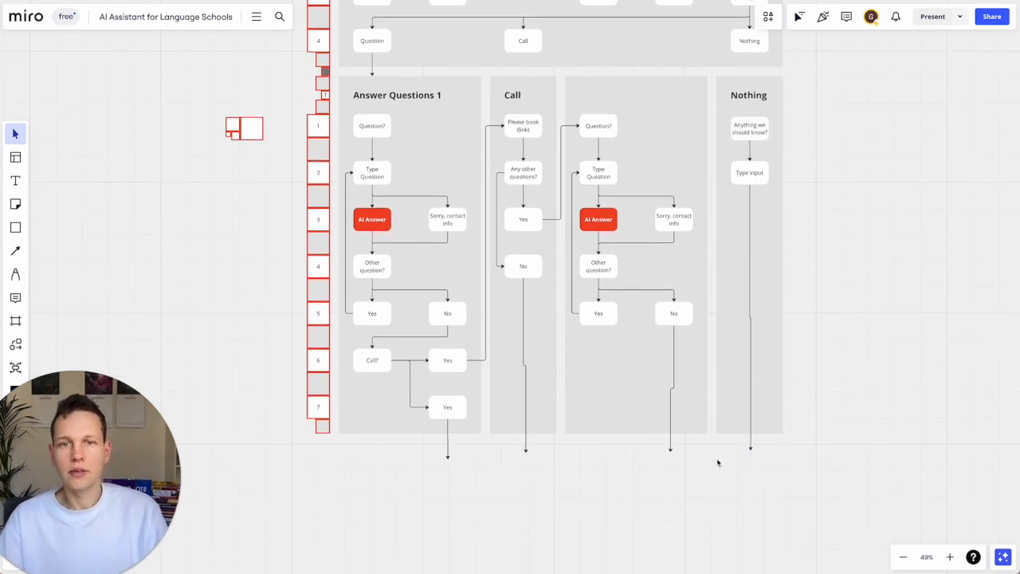
Examine the Exit Block of the original flowchart as a reference for the new layout
scroll(717, 462, down, 5)
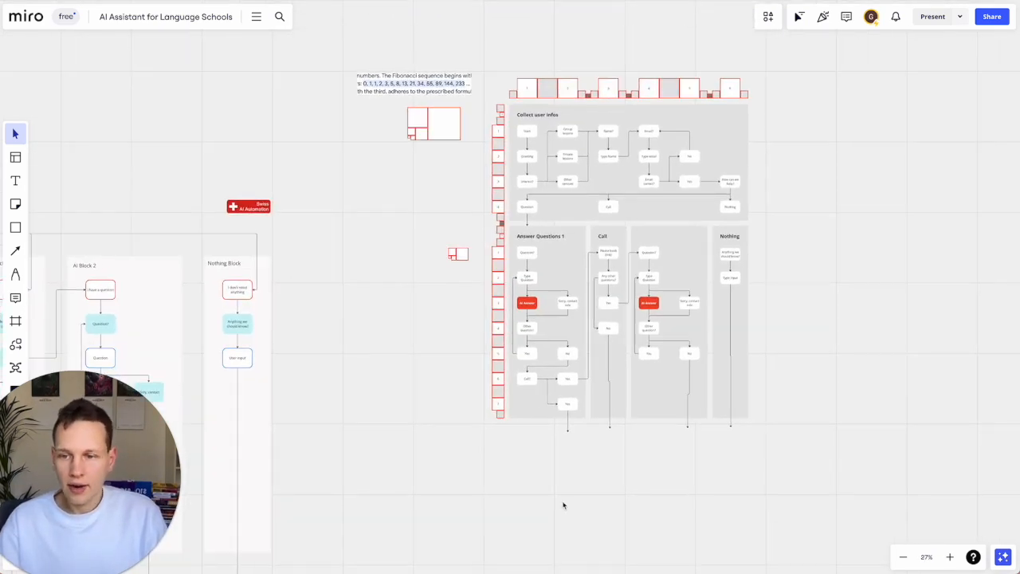
scroll(563, 505, left, 10)
click(384, 486)
scroll(384, 488, down, 2)
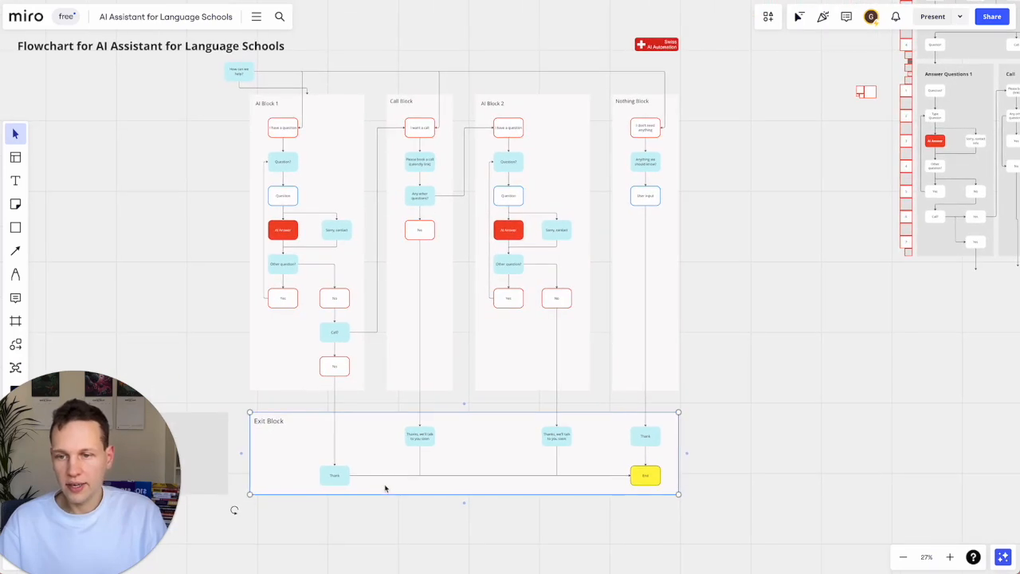
scroll(387, 485, right, 10)
scroll(391, 478, up, 3)
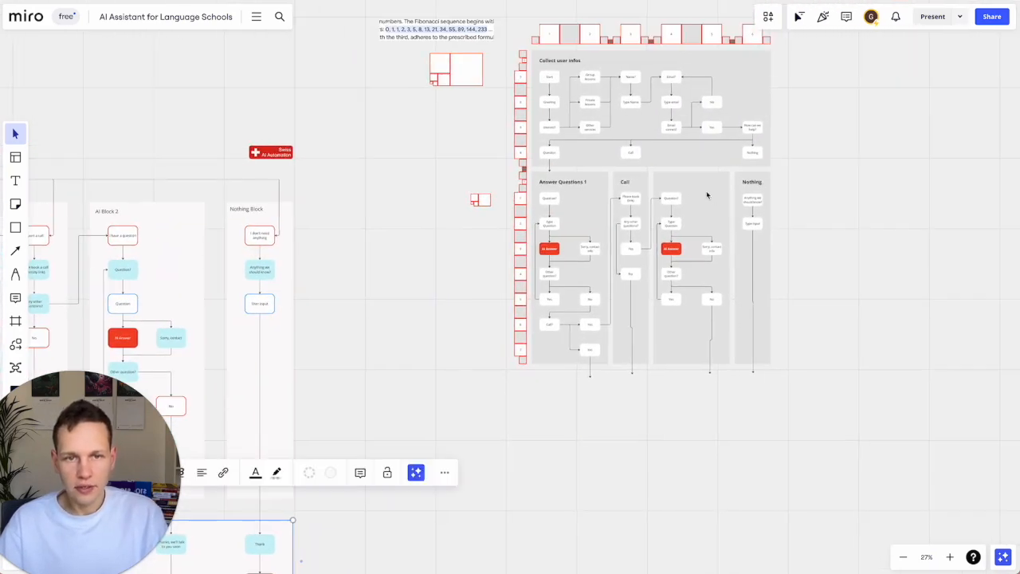
Duplicate the "Answer Questions 1" title onto the untitled block beside Call and change its text to "Answer Questions 2"
click(574, 185)
drag(574, 186, 683, 184)
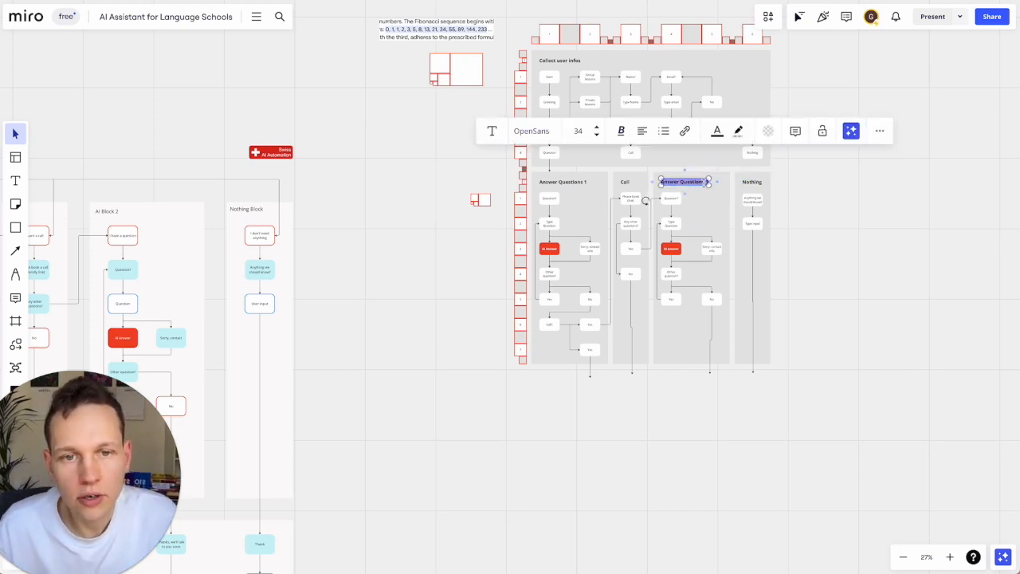
text(2)
click(757, 456)
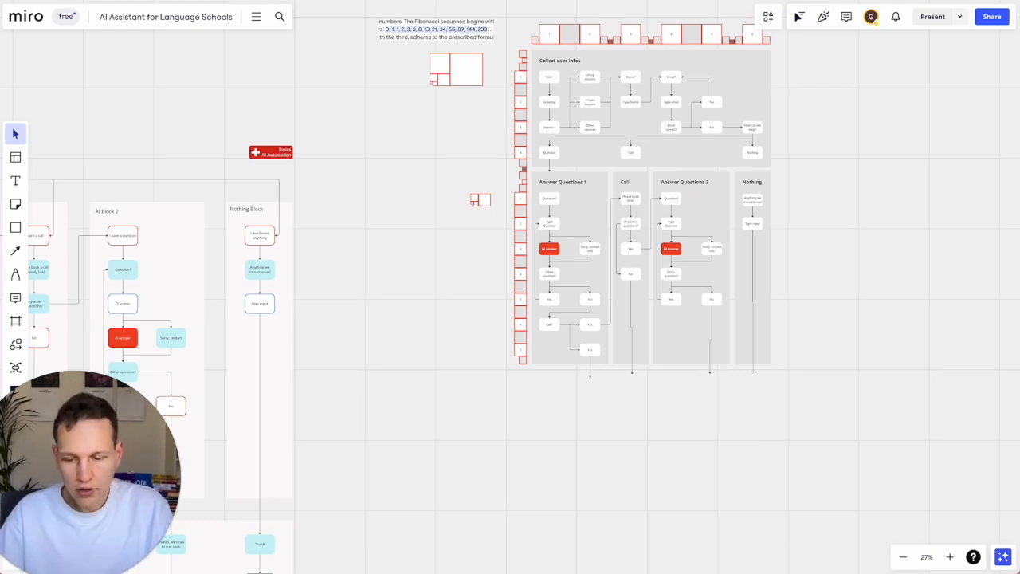
scroll(496, 392, up, 2)
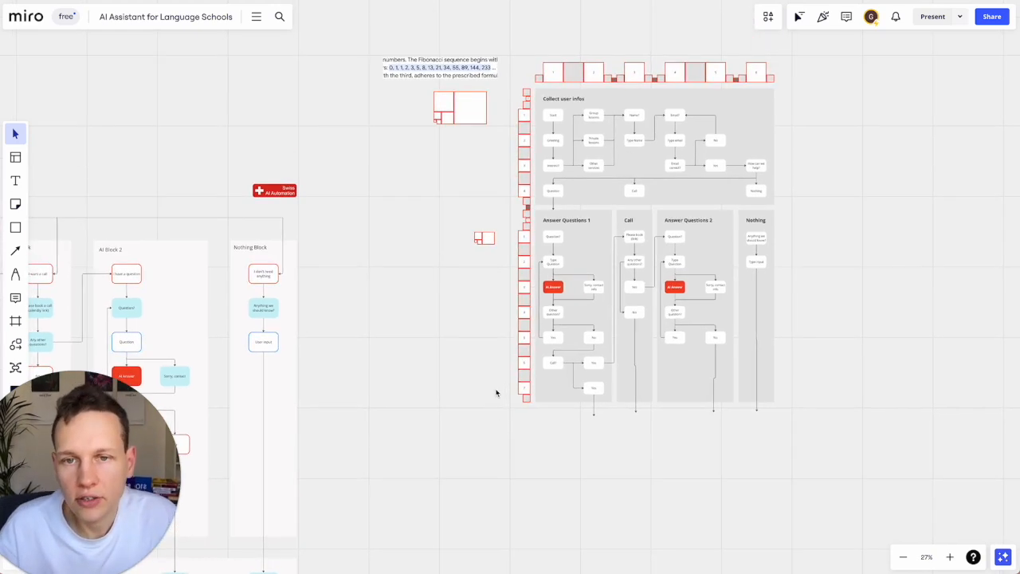
scroll(497, 180, up, 5)
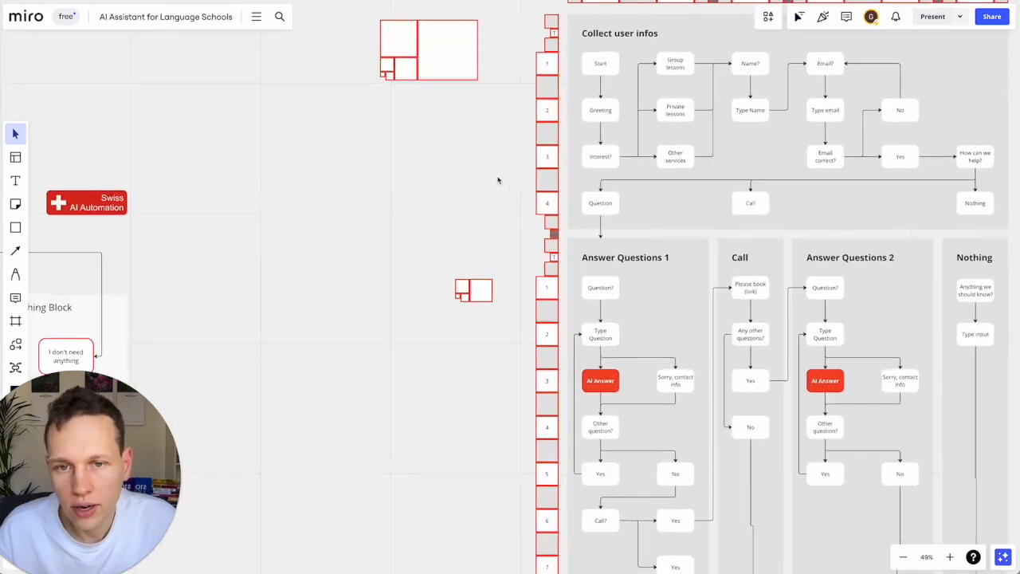
scroll(537, 79, up, 2)
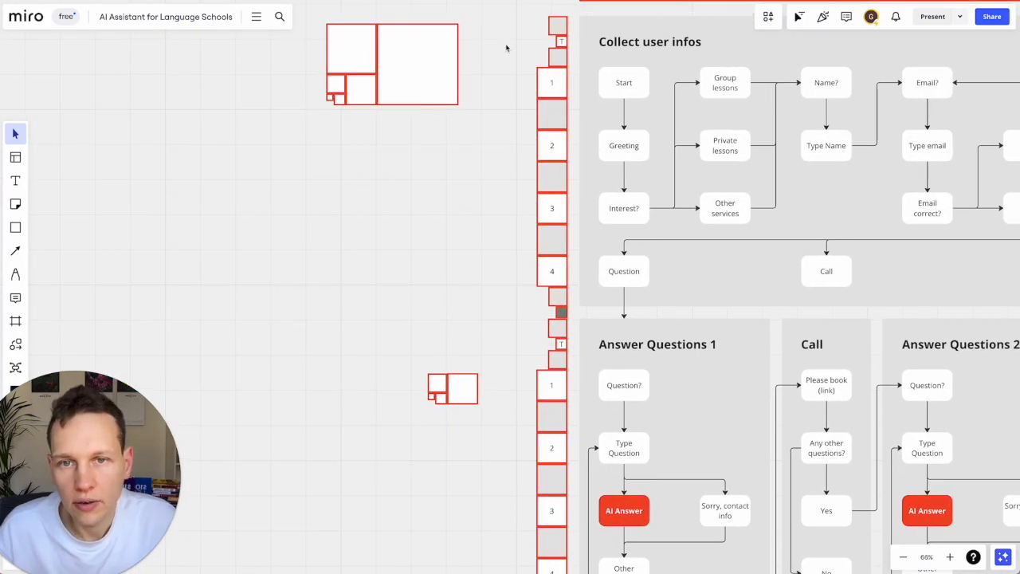
Duplicate the vertical guide for rows 1 to 4, including its title and spacer squares, directly below row 7 of the lower guide
drag(529, 61, 568, 317)
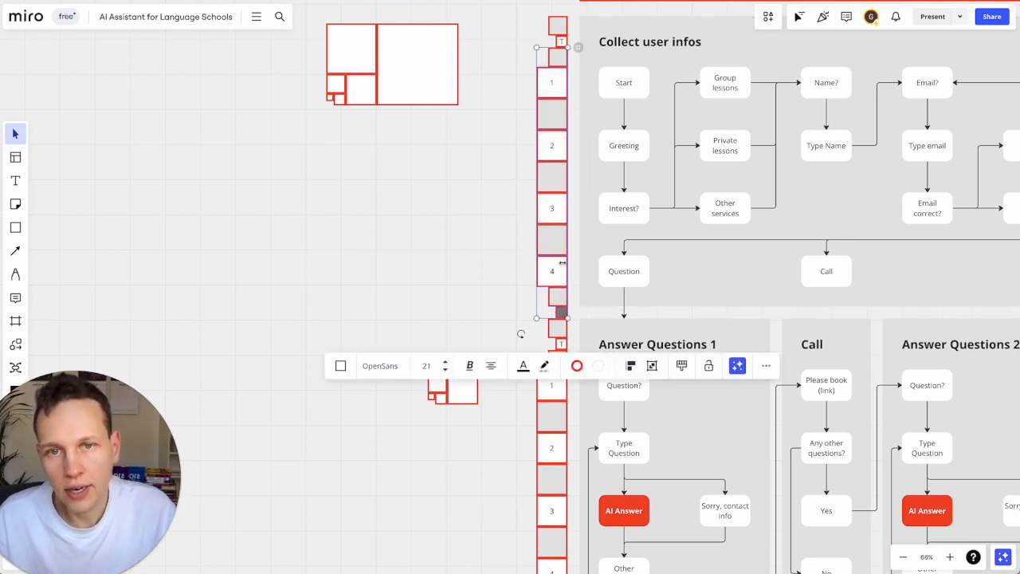
scroll(532, 37, up, 2)
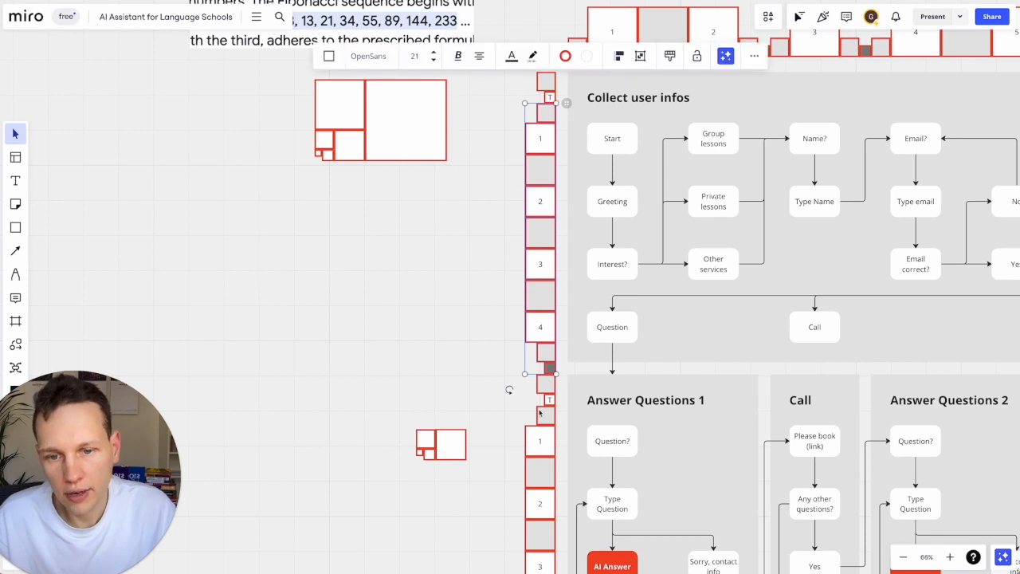
click(549, 367)
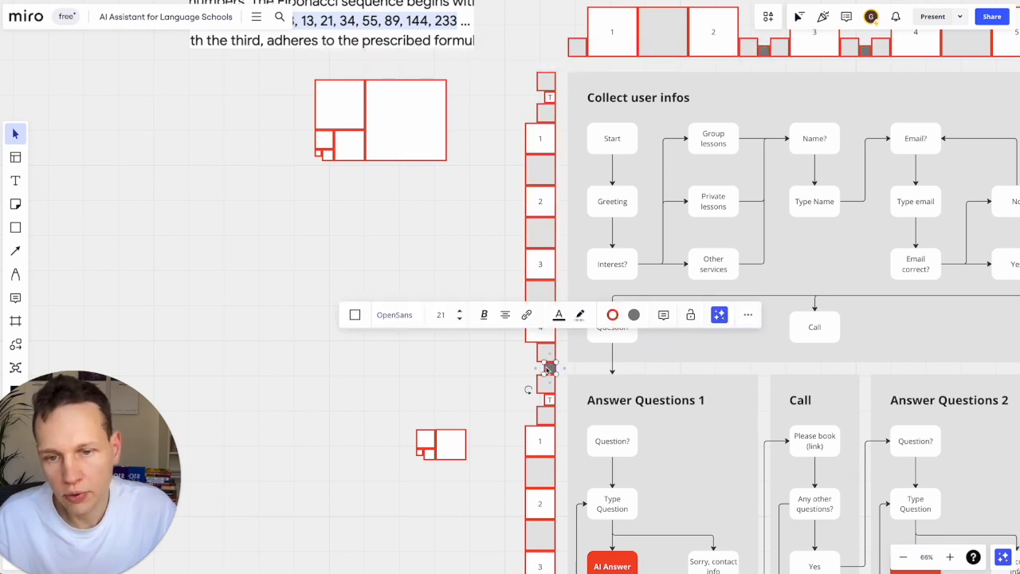
drag(548, 249, 561, 480)
click(514, 173)
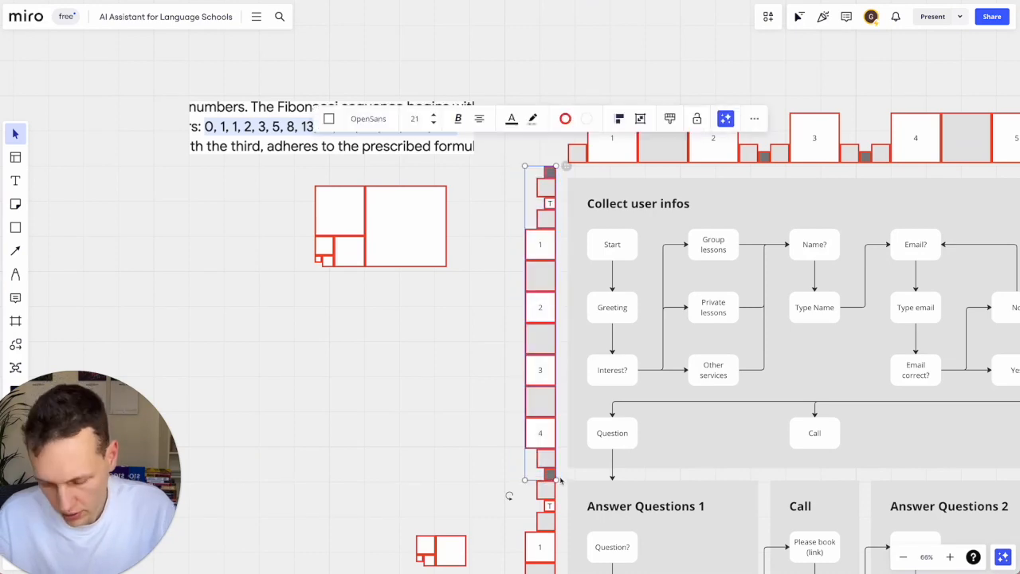
scroll(561, 480, down, 10)
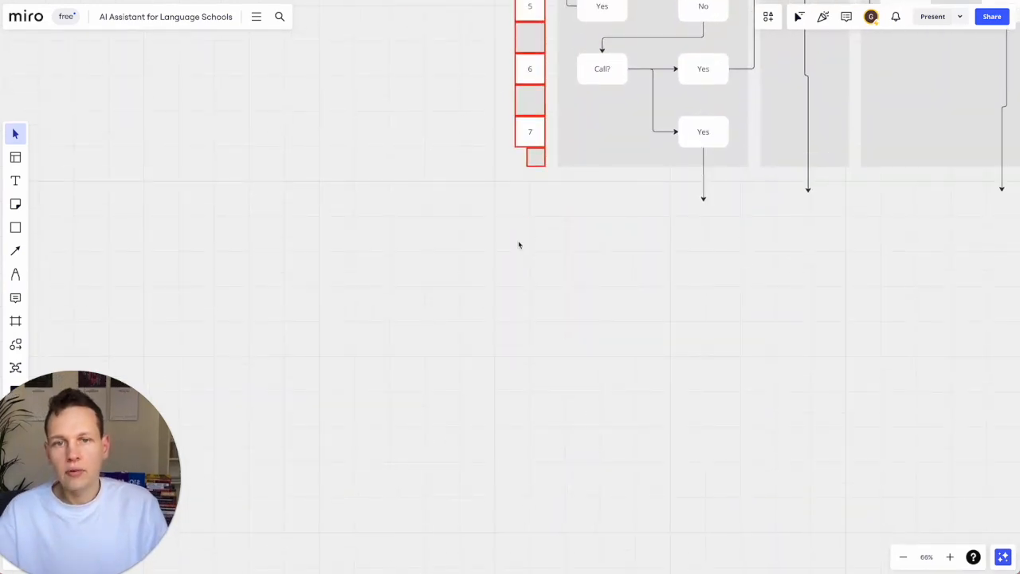
key(ctrl+v)
drag(526, 88, 539, 174)
click(455, 301)
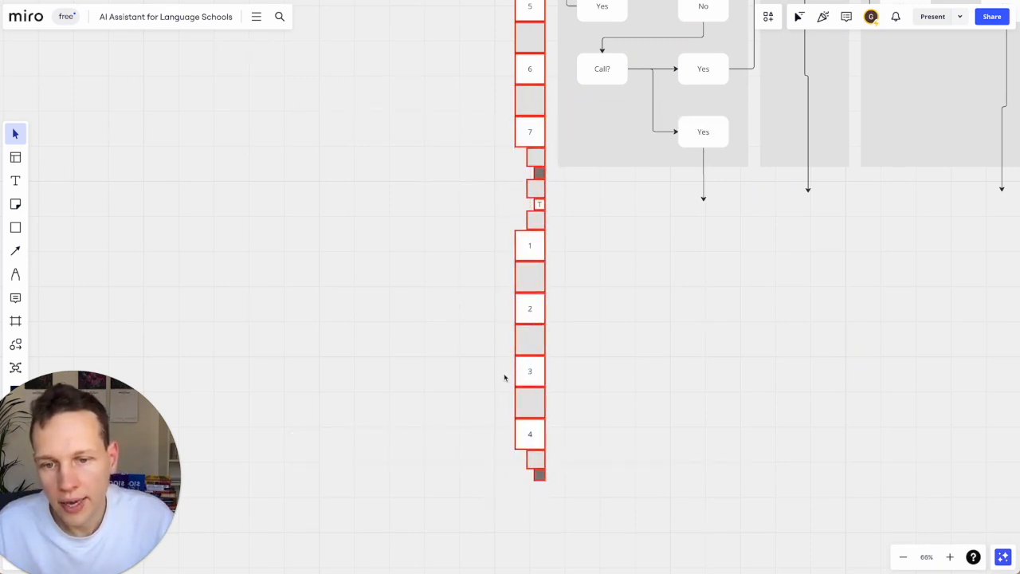
Delete rows 3 and 4 and their gaps from the duplicated guide and move the end spacers up beneath row 2
drag(496, 333, 568, 432)
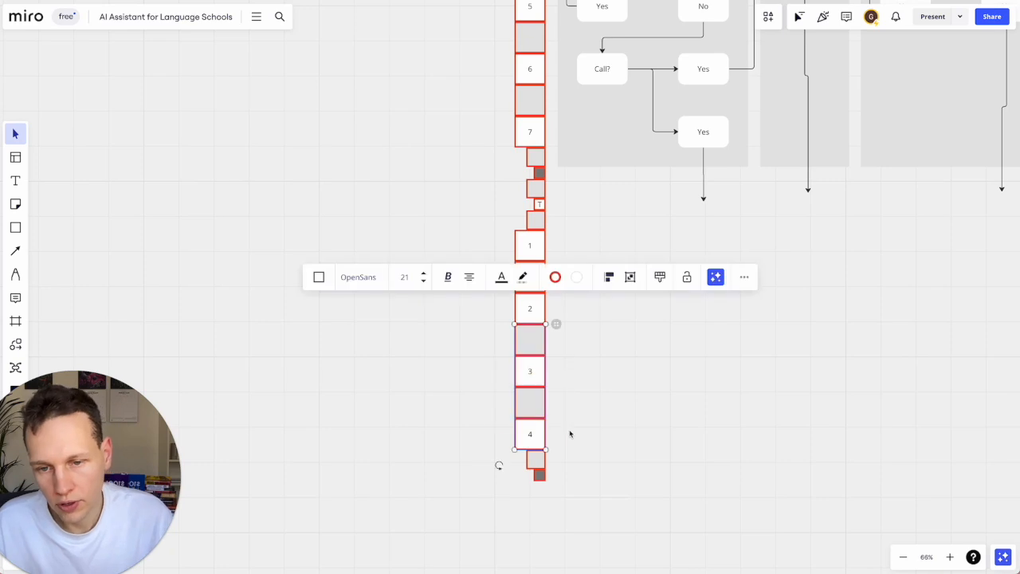
key(Delete)
drag(563, 484, 508, 438)
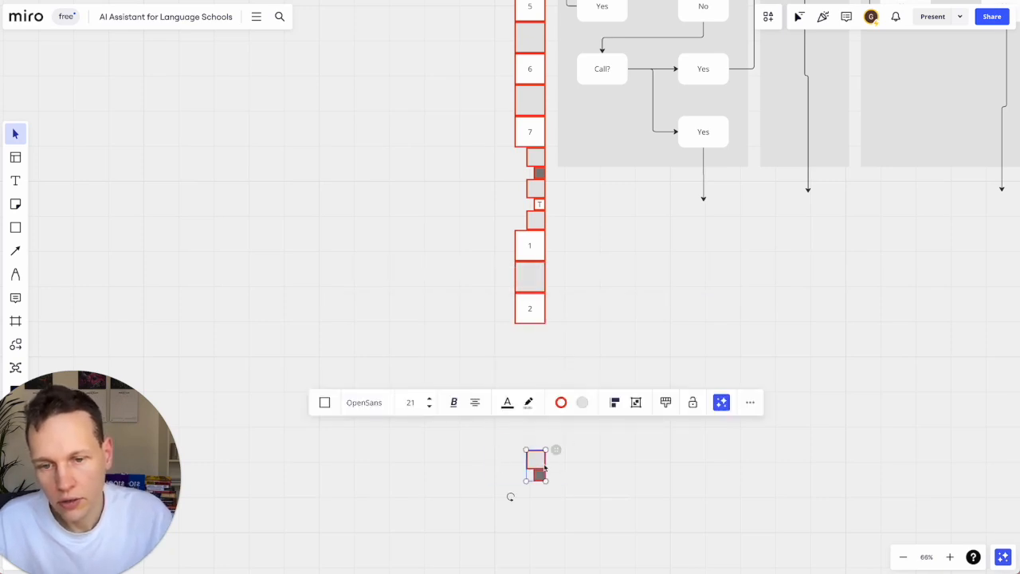
drag(545, 468, 545, 344)
click(614, 348)
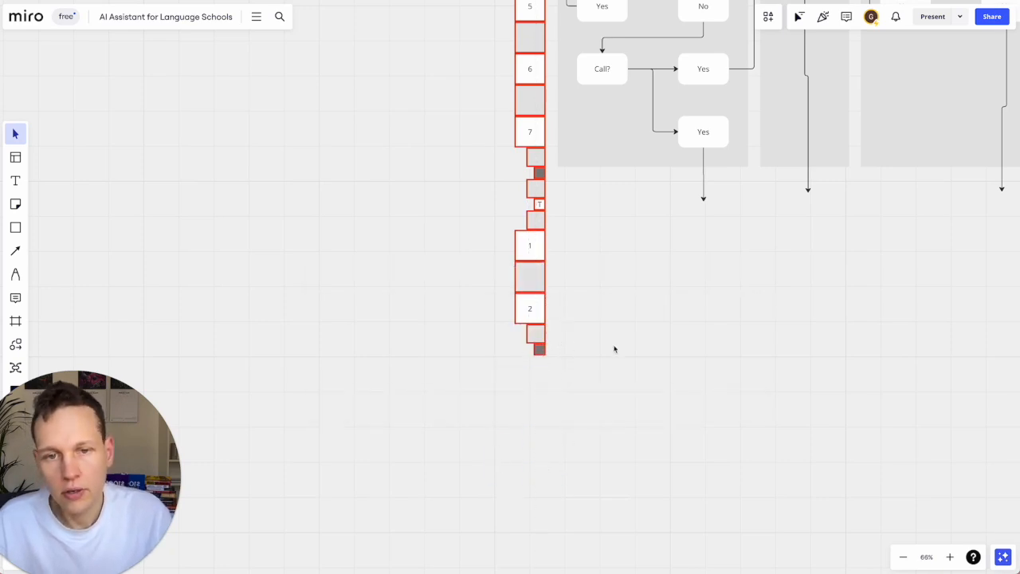
Duplicate the "Answer Questions 1" background below the blocks and resize it across the full layout width, ending at the new guide's bottom
scroll(614, 348, right, 3)
click(462, 162)
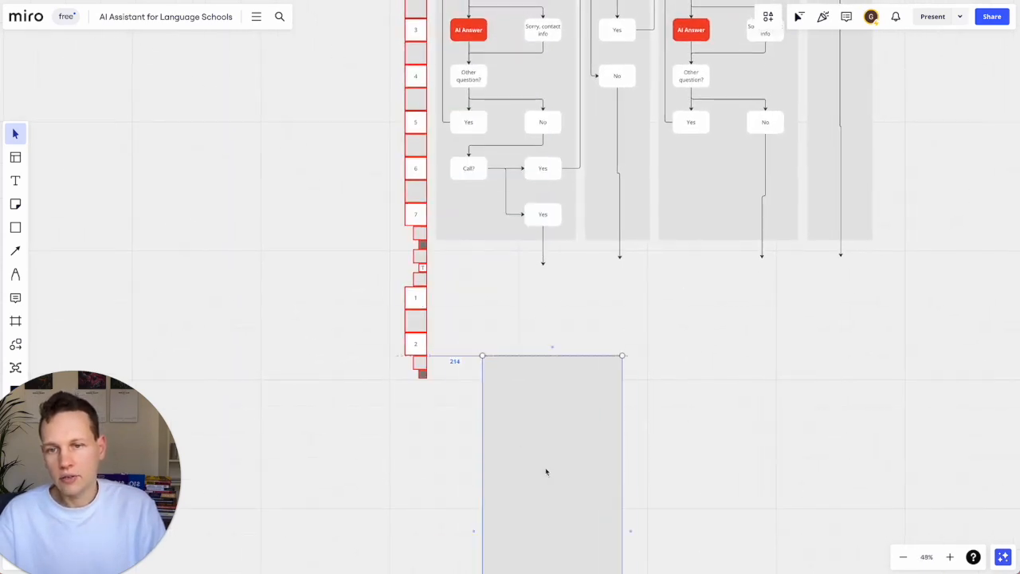
drag(546, 471, 490, 351)
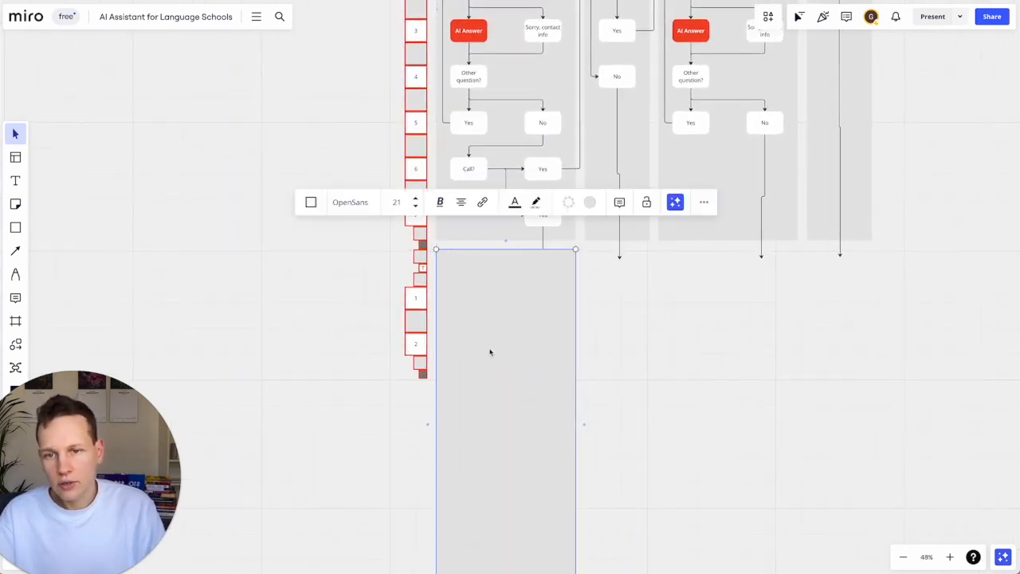
scroll(490, 352, down, 4)
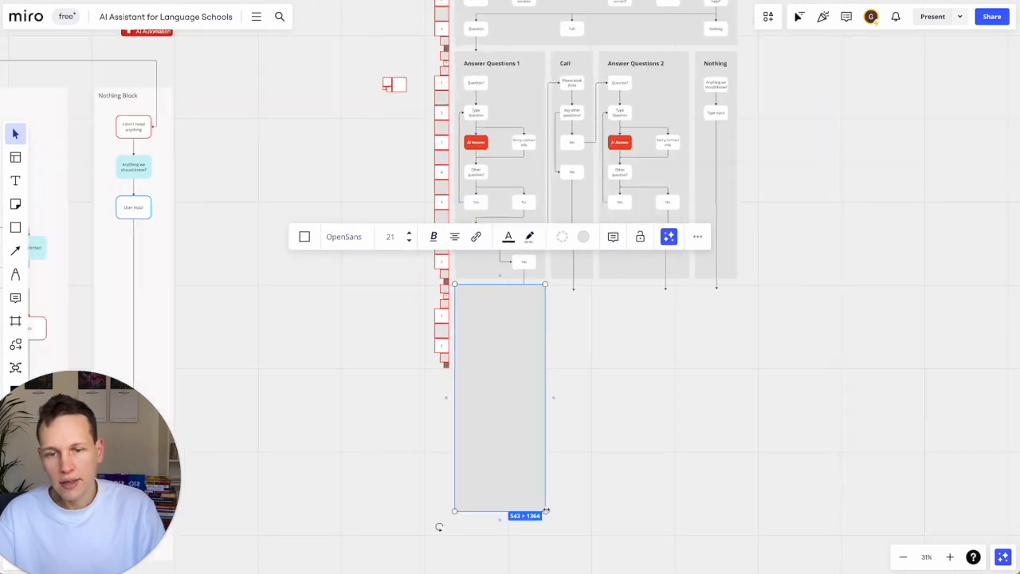
drag(561, 502, 731, 364)
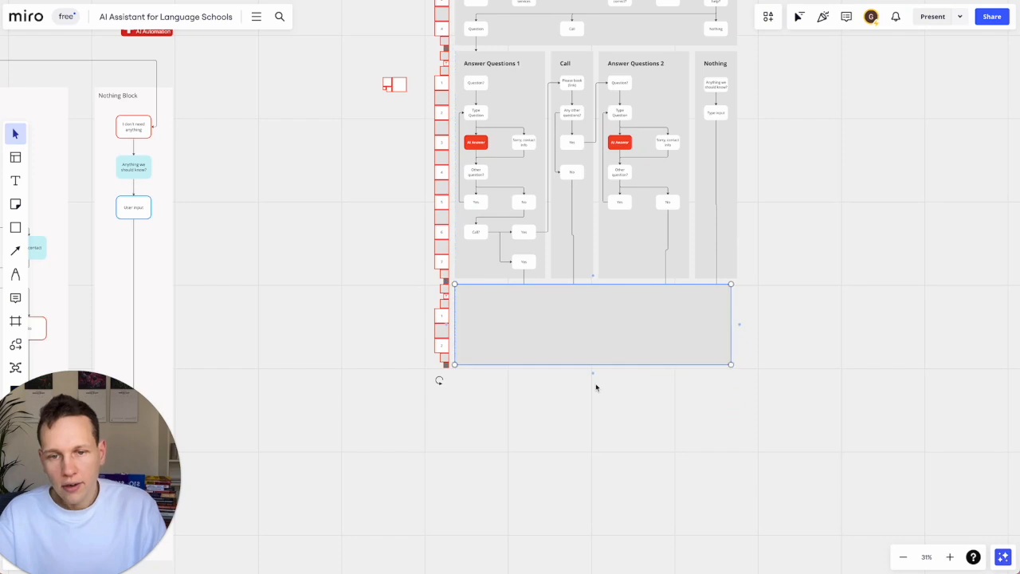
Align the new background's edges with the guide and the Nothing block's outer edge, and place it behind the incoming arrows
scroll(592, 374, up, 5)
drag(590, 351, 589, 357)
drag(883, 262, 896, 264)
scroll(646, 380, up, 5)
scroll(645, 380, up, 3)
scroll(646, 380, left, 2)
scroll(646, 380, down, 5)
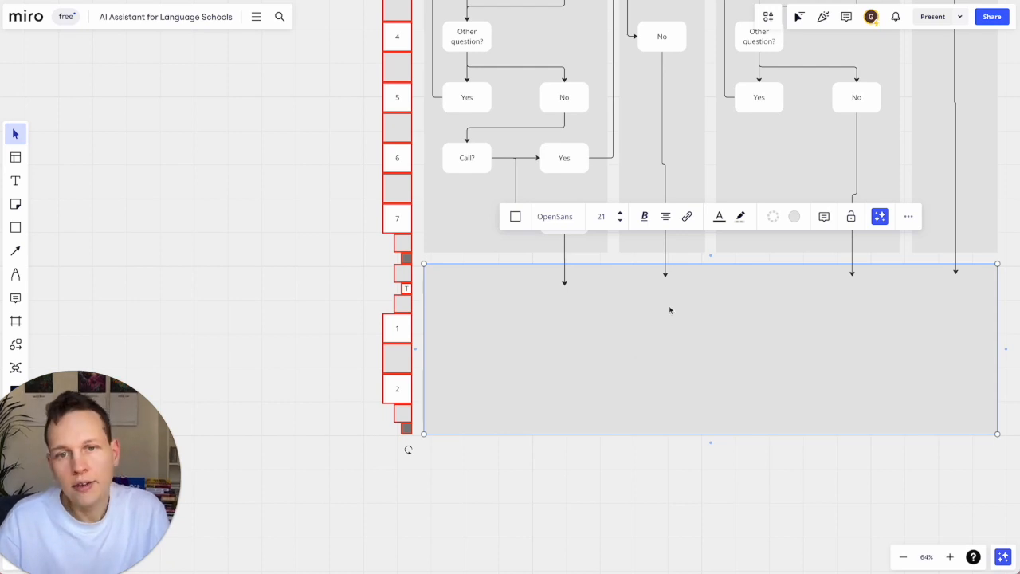
scroll(670, 310, right, 2)
scroll(670, 310, down, 3)
scroll(670, 310, up, 2)
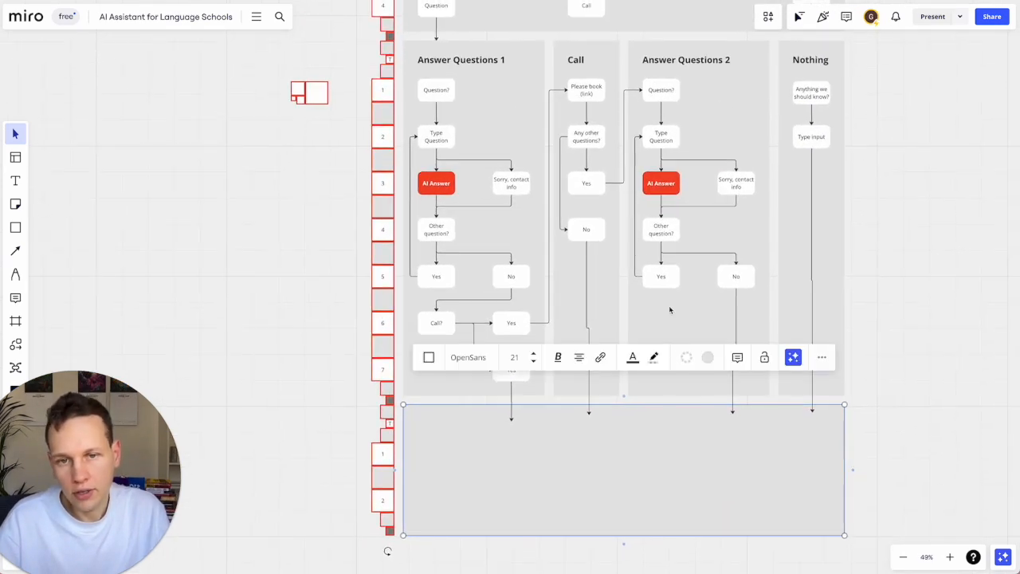
Duplicate the row 7 "Yes" box into row 1 of the new exit block and change its text to "Thanks"
click(524, 380)
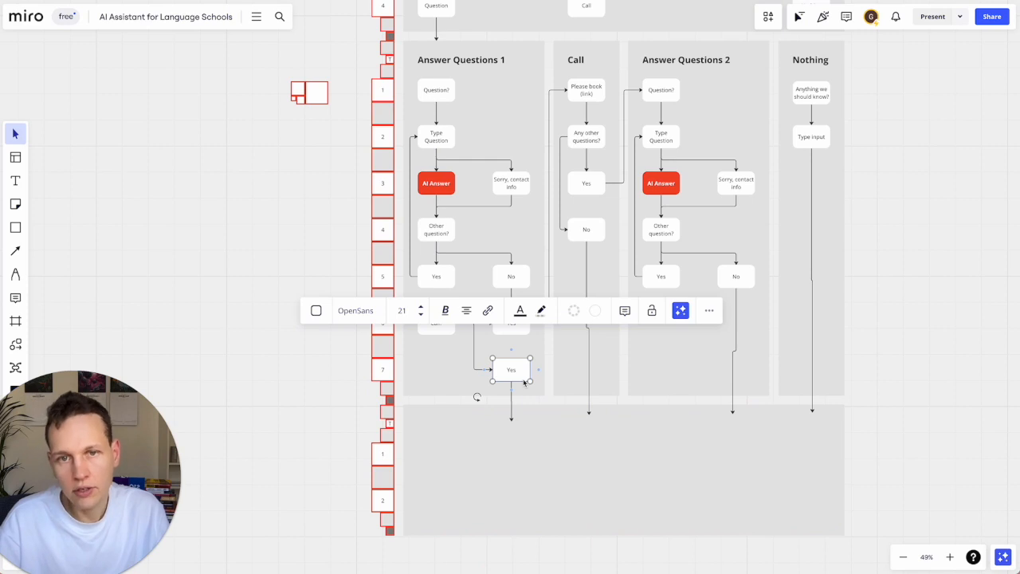
key(ctrl+d)
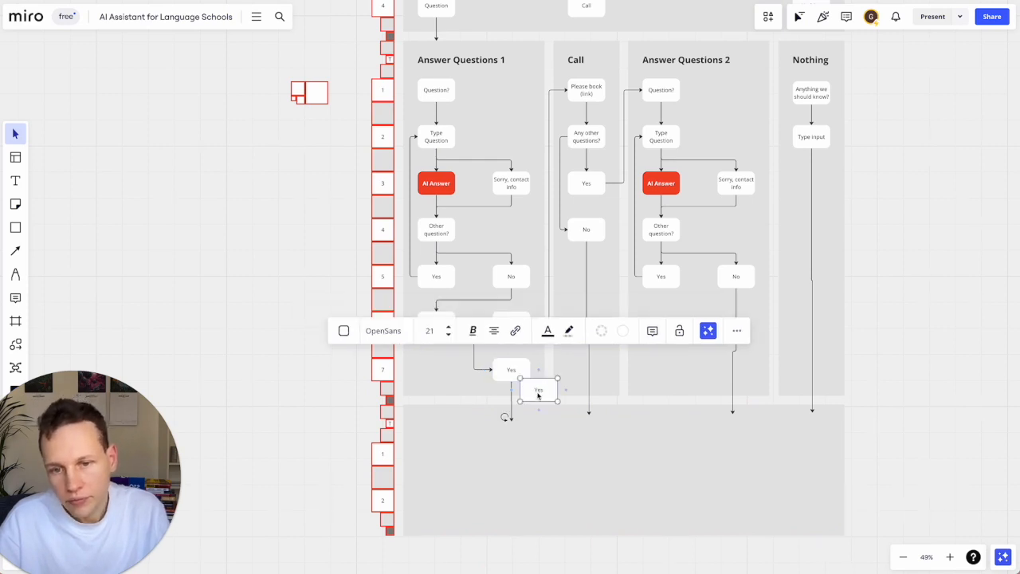
drag(538, 395, 512, 455)
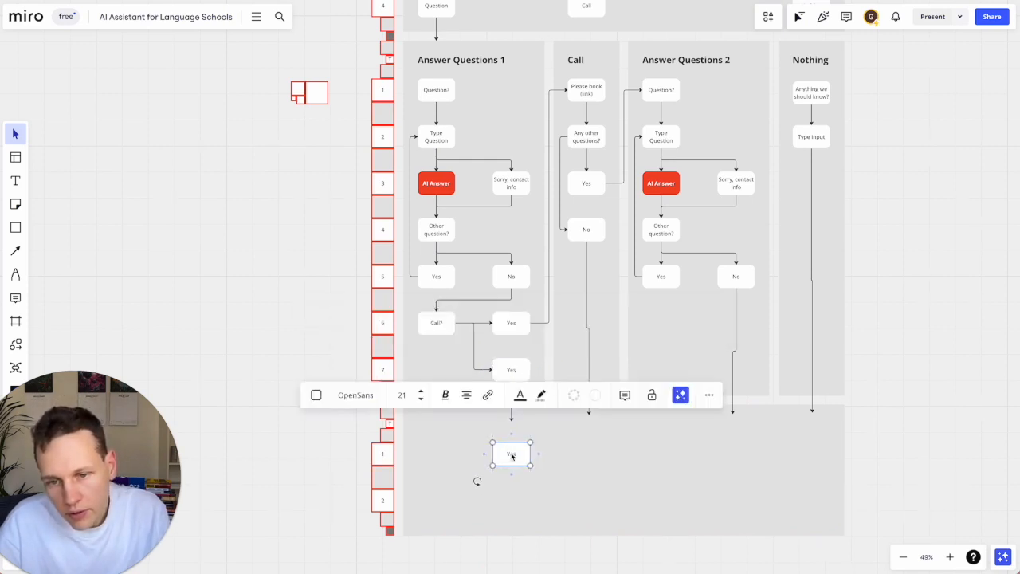
click(472, 501)
Duplicate the "Answer Questions 1" title into the exit block's title row, aligned with the first column of boxes
click(428, 62)
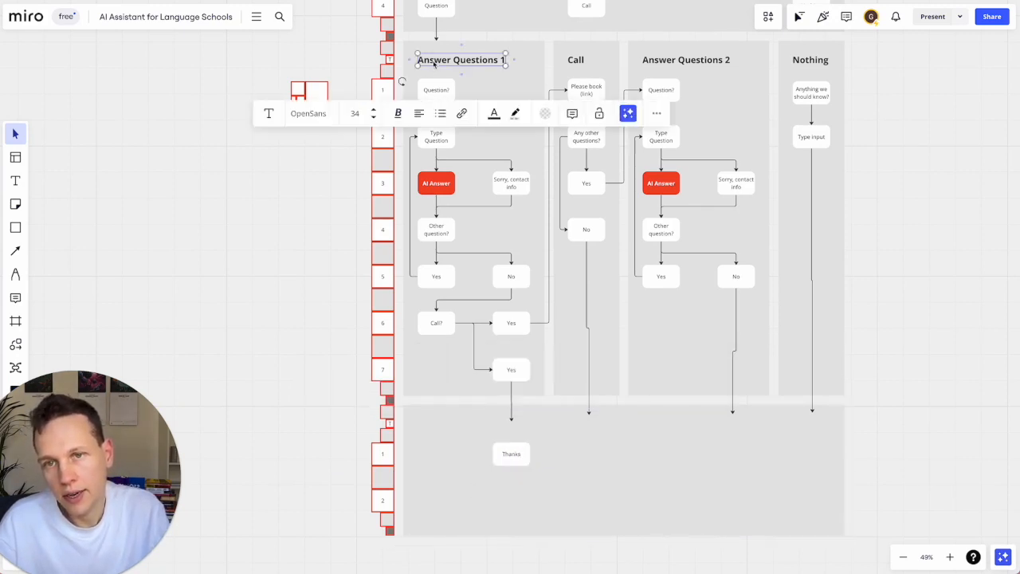
drag(434, 64, 418, 418)
scroll(418, 431, up, 10)
click(468, 50)
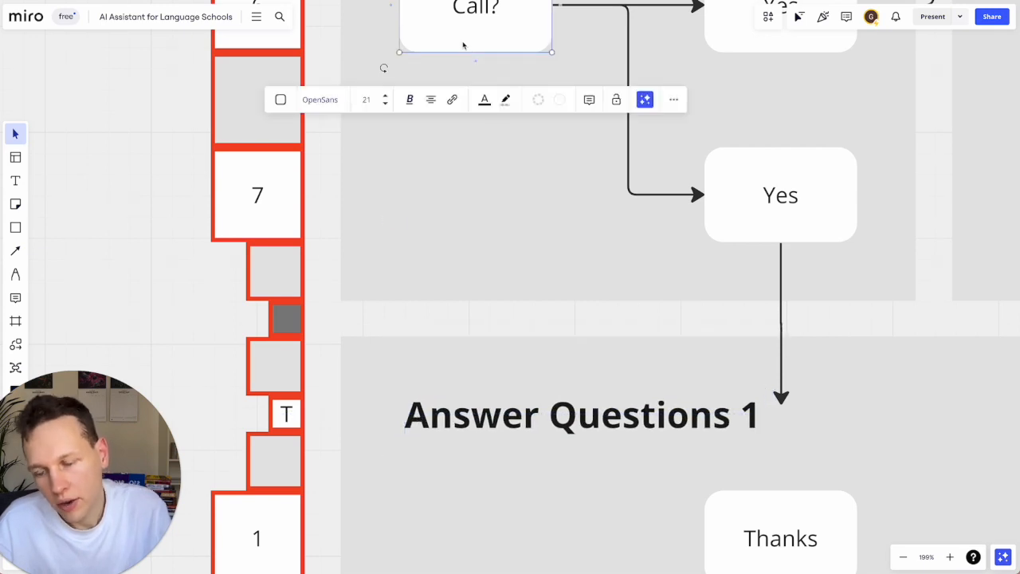
key(ctrl+v)
drag(470, 50, 490, 329)
click(463, 408)
drag(473, 406, 469, 405)
click(492, 350)
key(Delete)
Change the exit block's duplicated title to "Exit"
click(488, 384)
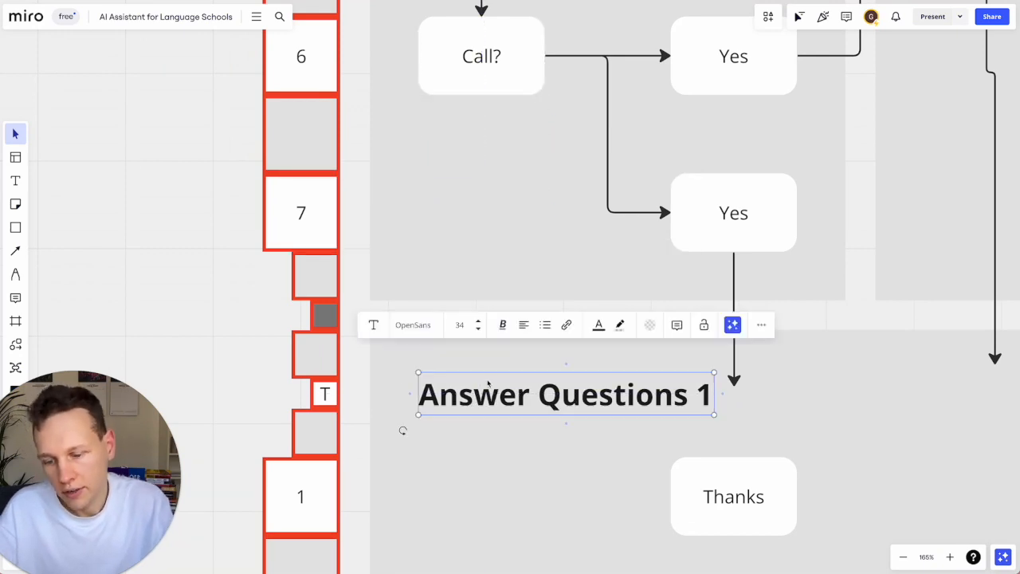
click(475, 392)
key(ctrl+a)
text(Exit)
Duplicate the "Thanks" box into the Call column of the Exit block and change its text to "Thanks, talk soon"
click(747, 517)
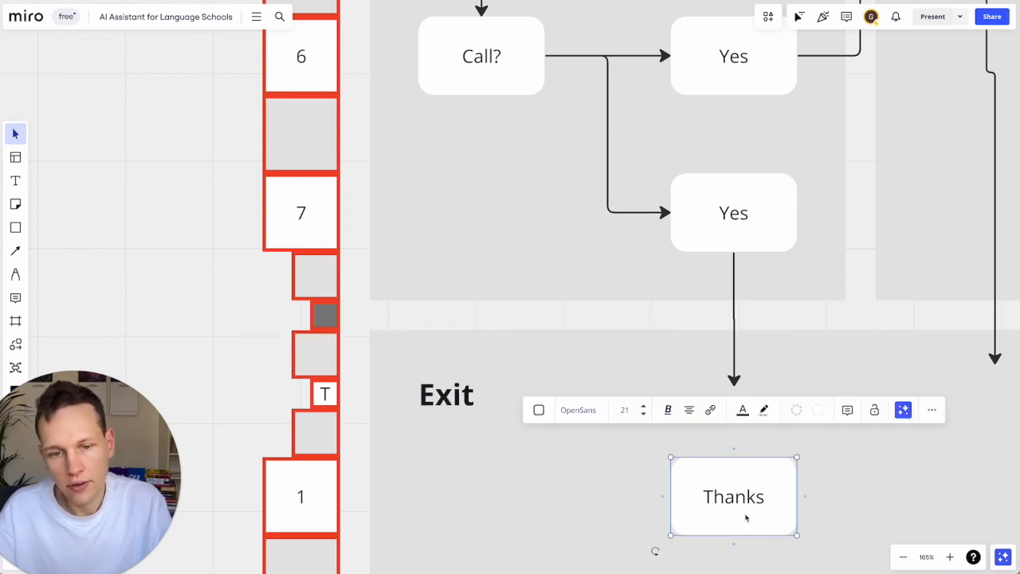
scroll(746, 517, right, 2)
scroll(746, 517, down, 1)
drag(665, 476, 666, 477)
click(666, 478)
scroll(666, 478, right, 2)
scroll(664, 478, right, 1)
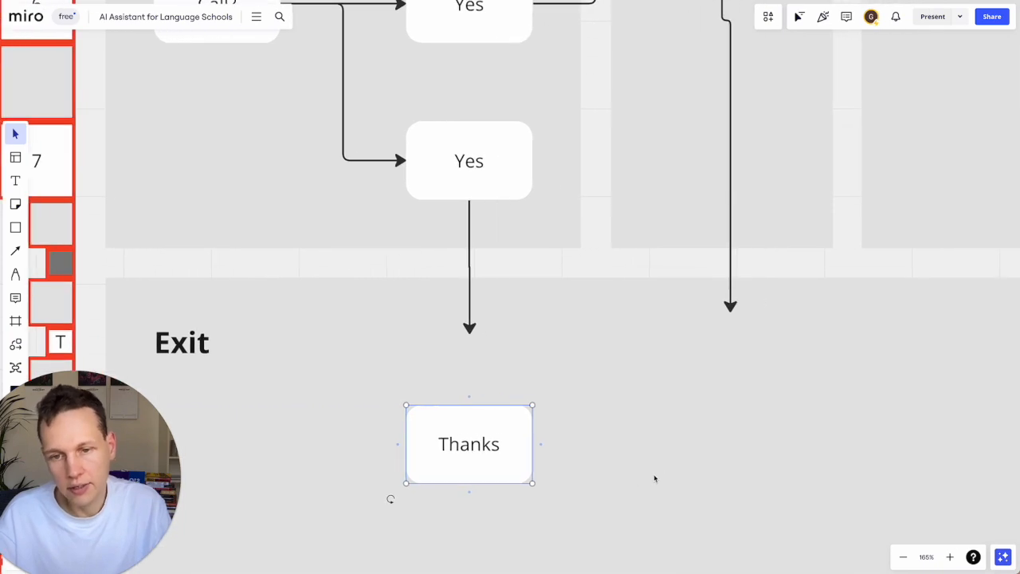
drag(504, 480, 724, 458)
key(ctrl+z)
key(ctrl+v)
scroll(709, 453, down, 5)
double_click(724, 458)
key(Right)
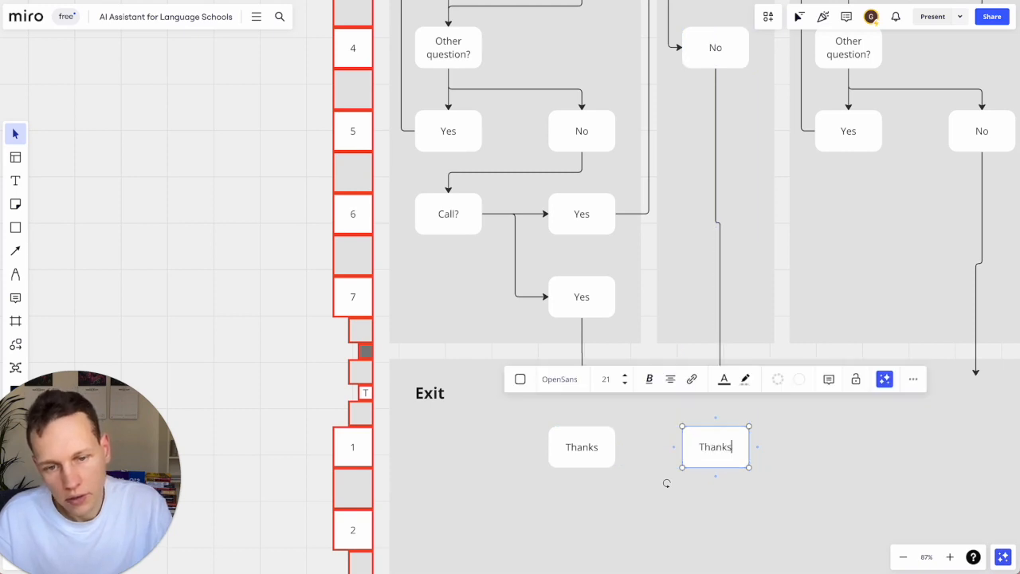
text(, talk soon)
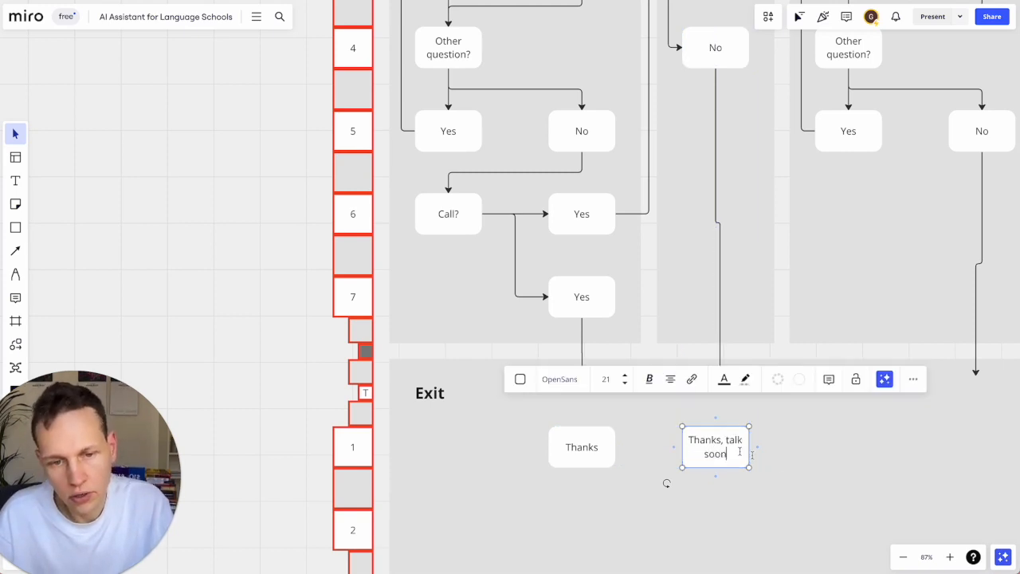
click(778, 458)
Duplicate the "Thanks, talk soon" box into the next column of the Exit block's row 1
click(712, 451)
drag(709, 449, 844, 451)
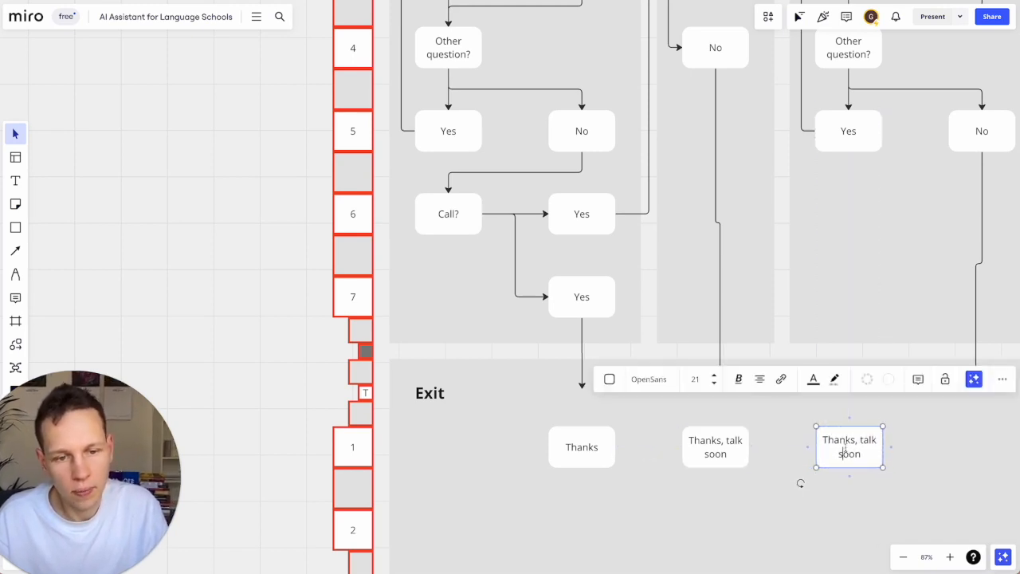
click(818, 481)
click(822, 460)
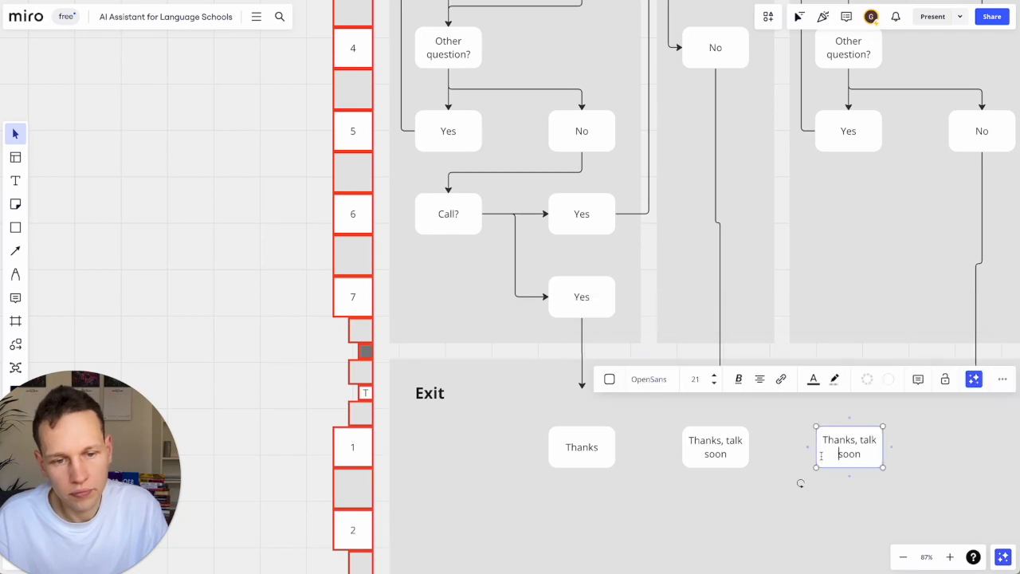
click(823, 472)
click(828, 462)
mouse_move(833, 467)
mouse_down()
mouse_move(820, 467)
mouse_move(835, 462)
mouse_up()
Duplicate "Thanks, talk soon" into row 1 beneath the Nothing block's arrow and change its text to "Thanks"
scroll(836, 462, right, 5)
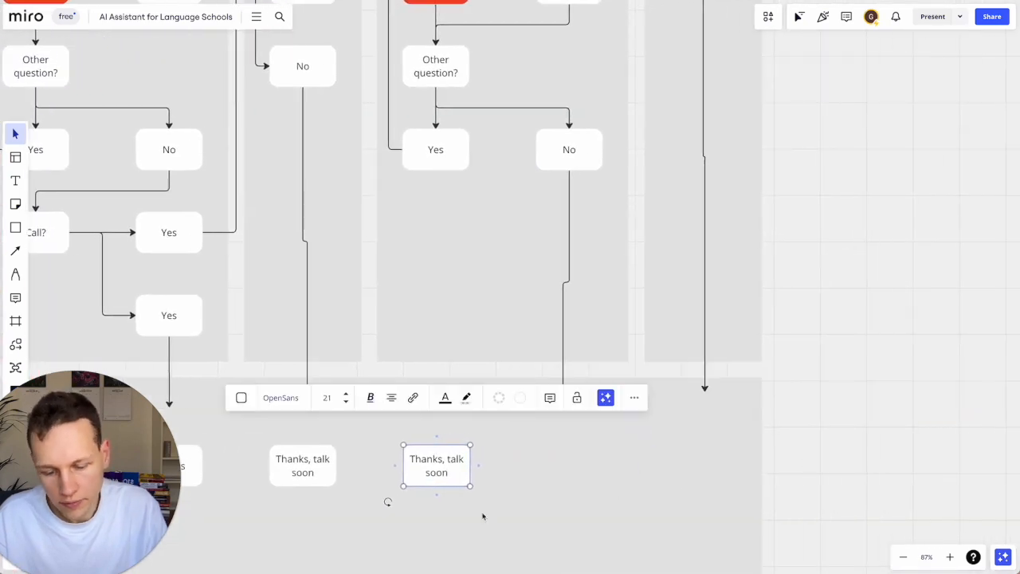
key(ctrl+d)
drag(479, 517, 700, 470)
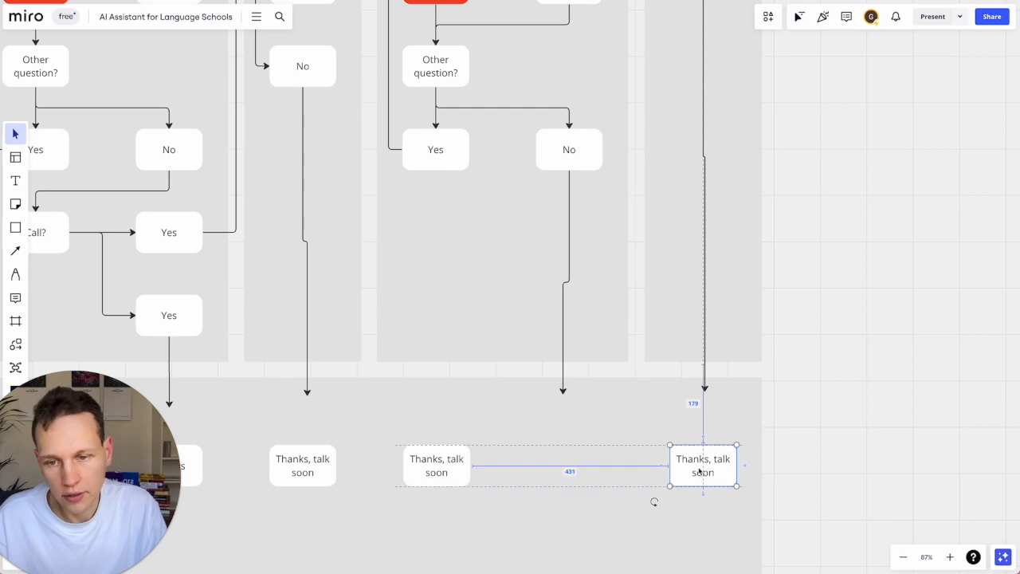
double_click(700, 470)
key(ctrl+a)
text(T)
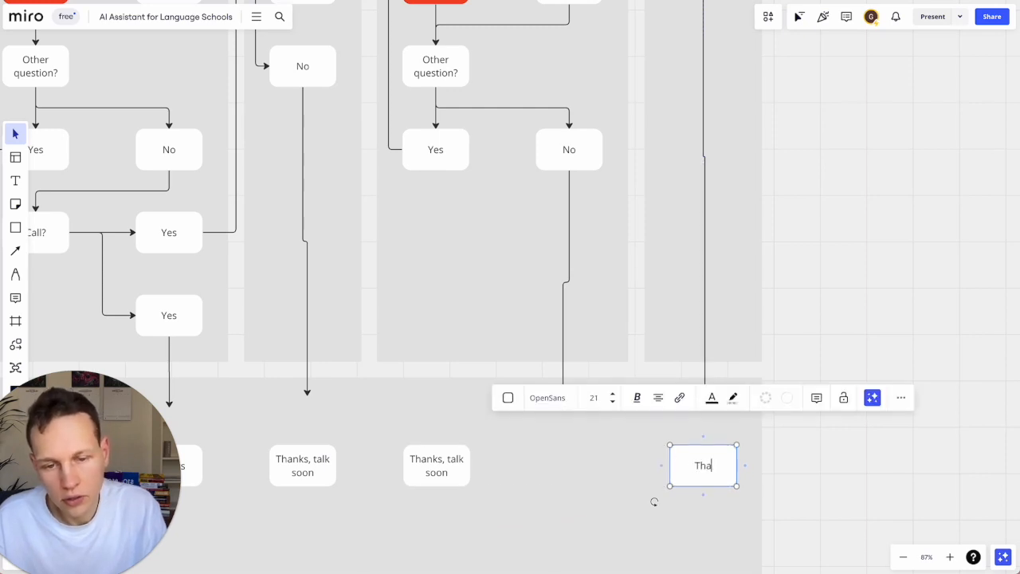
Move the second "Thanks, talk soon" box beneath Answer Questions 2's "No" and attach the Answer Questions 2 and Nothing arrows to their exit boxes
drag(418, 468, 544, 471)
click(563, 357)
drag(562, 393, 568, 443)
click(704, 393)
click(704, 390)
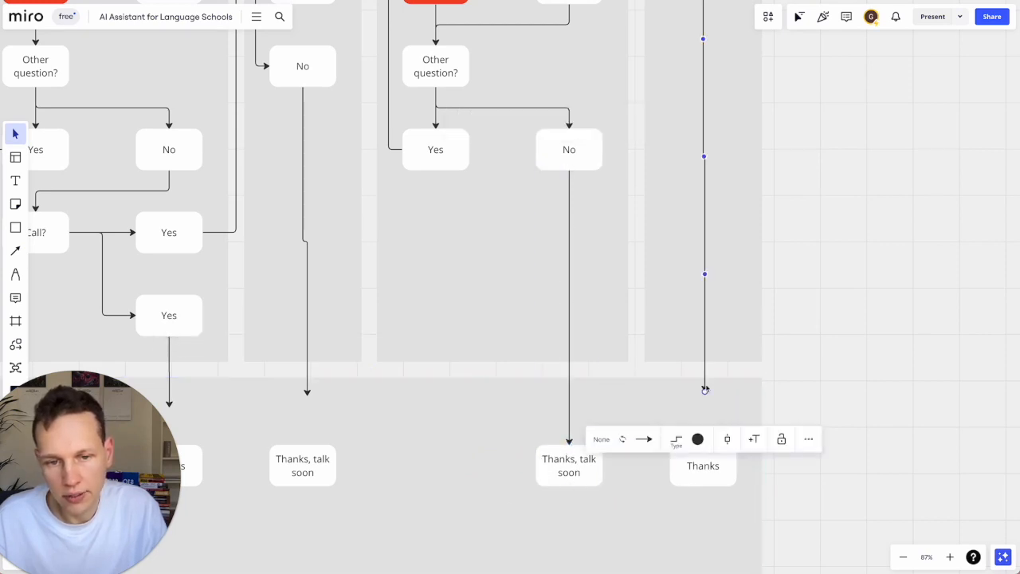
drag(705, 390, 704, 447)
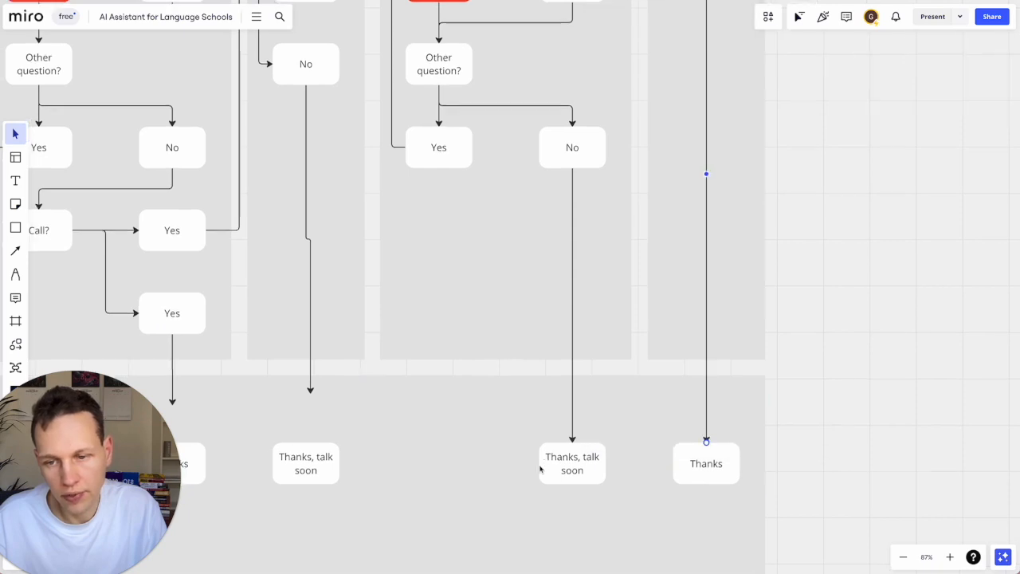
Attach the arrow from the Call block's "No" to the "Thanks, talk soon" box below it
scroll(519, 357, left, 5)
scroll(518, 357, down, 1)
click(502, 351)
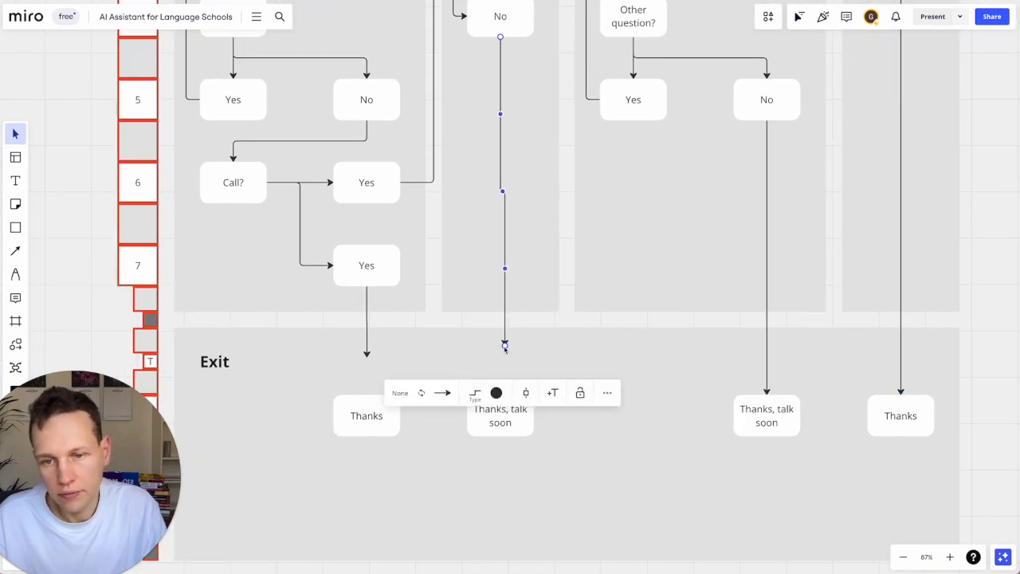
drag(505, 345, 501, 394)
Attach the arrow from Answer Questions 1's lowest "Yes" to "Thanks", and duplicate a "Thanks" box into Exit row 2 beneath Nothing, retexted "End"
click(365, 350)
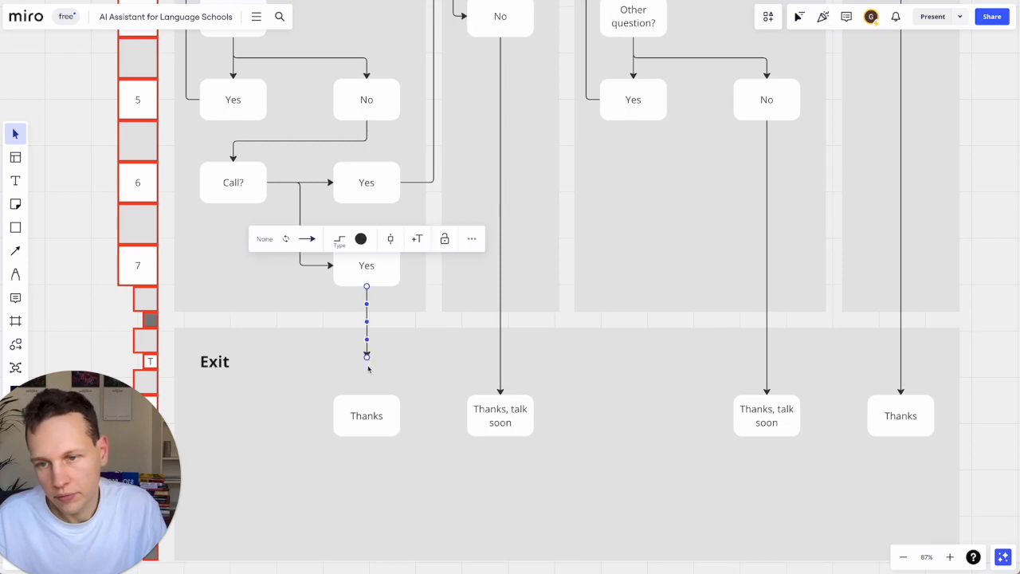
drag(366, 357, 901, 496)
click(383, 422)
scroll(901, 495, left, 1)
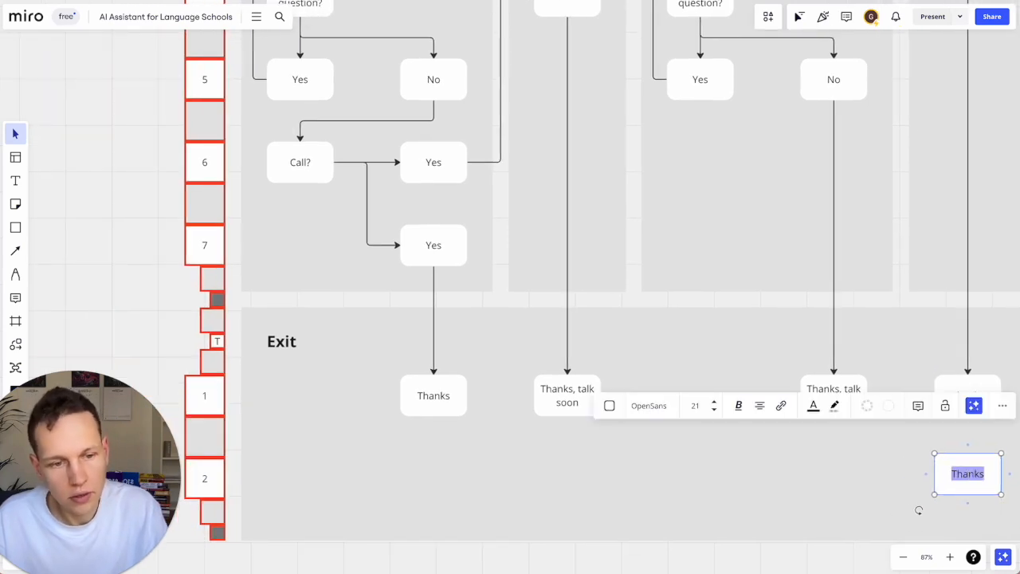
text(End)
scroll(816, 528, down, 3)
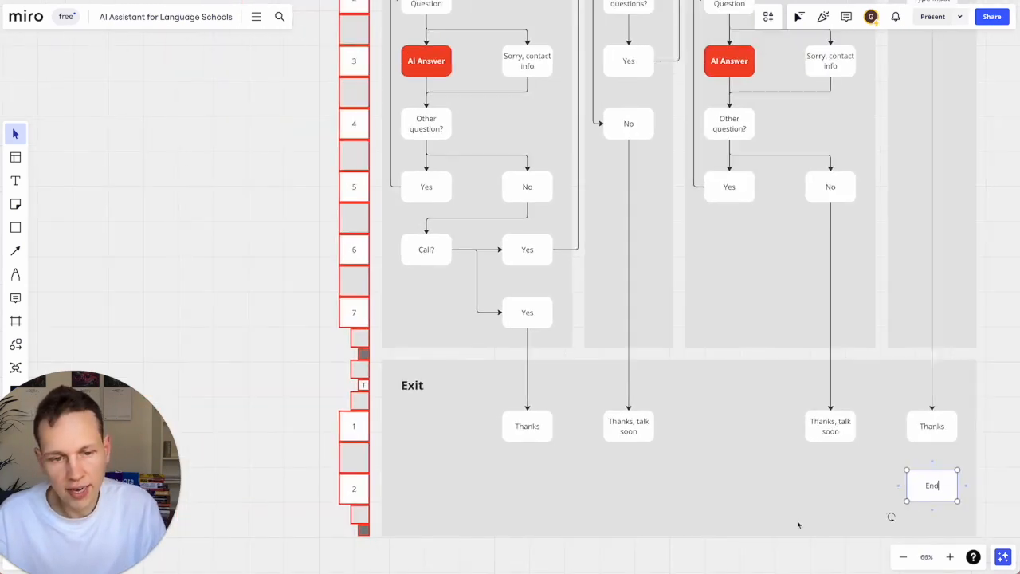
Connect all four closing message boxes in row 1 of the Exit block to the "End" box with arrows
click(534, 427)
drag(520, 448, 854, 470)
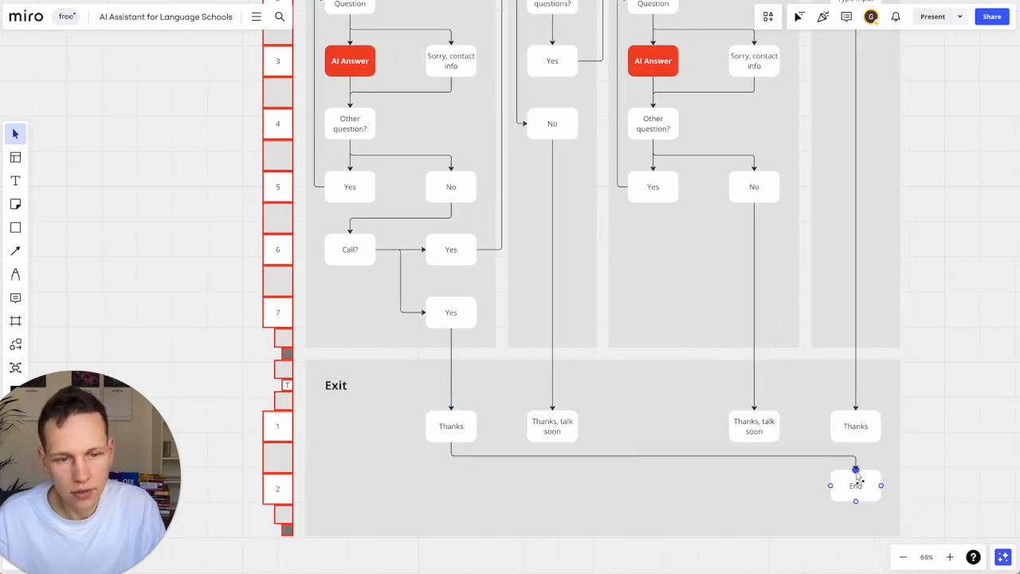
click(551, 443)
drag(552, 444, 855, 470)
click(757, 424)
drag(754, 443, 856, 472)
click(861, 439)
scroll(857, 474, down, 5)
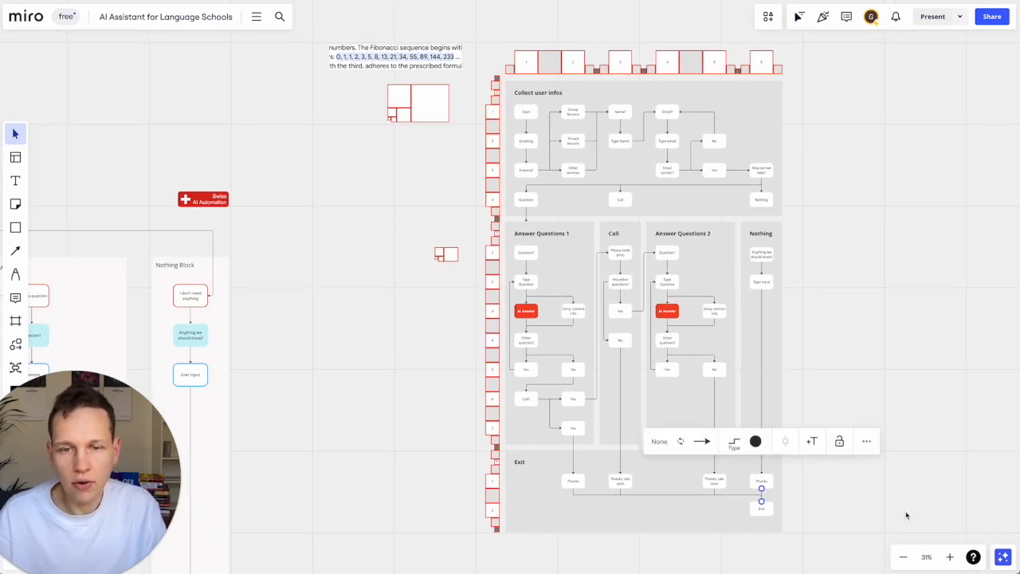
click(888, 367)
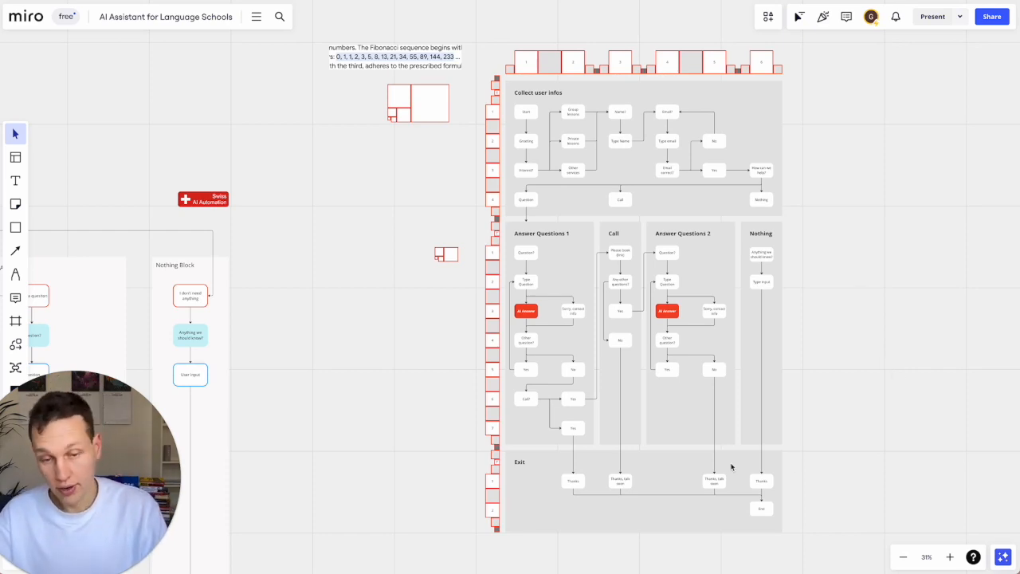
Compare the new grid flowchart with the original flowchart, examining the fill and border colours of the original's boxes
scroll(664, 390, left, 10)
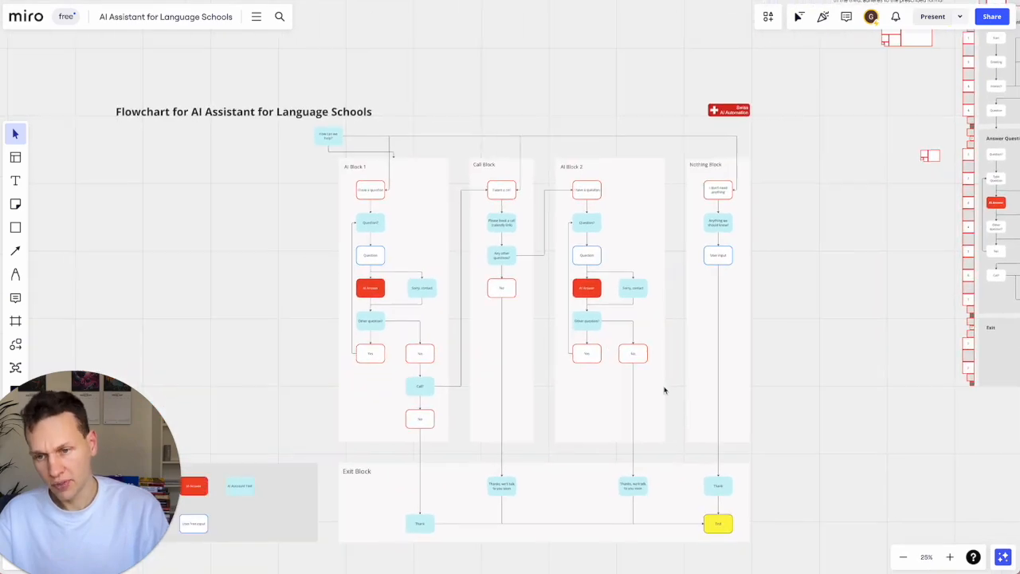
scroll(684, 374, right, 10)
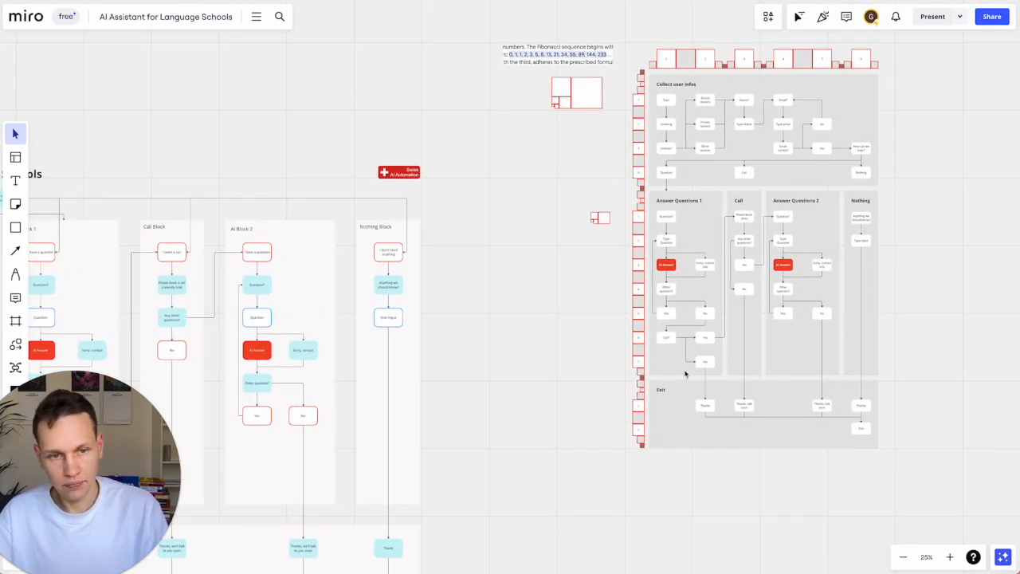
scroll(684, 374, up, 3)
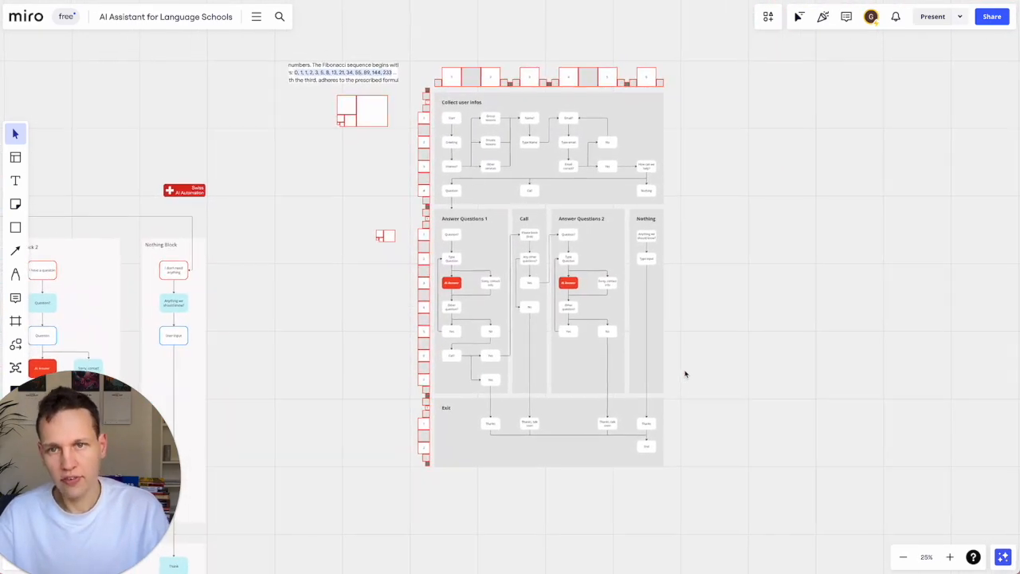
scroll(684, 374, right, 1)
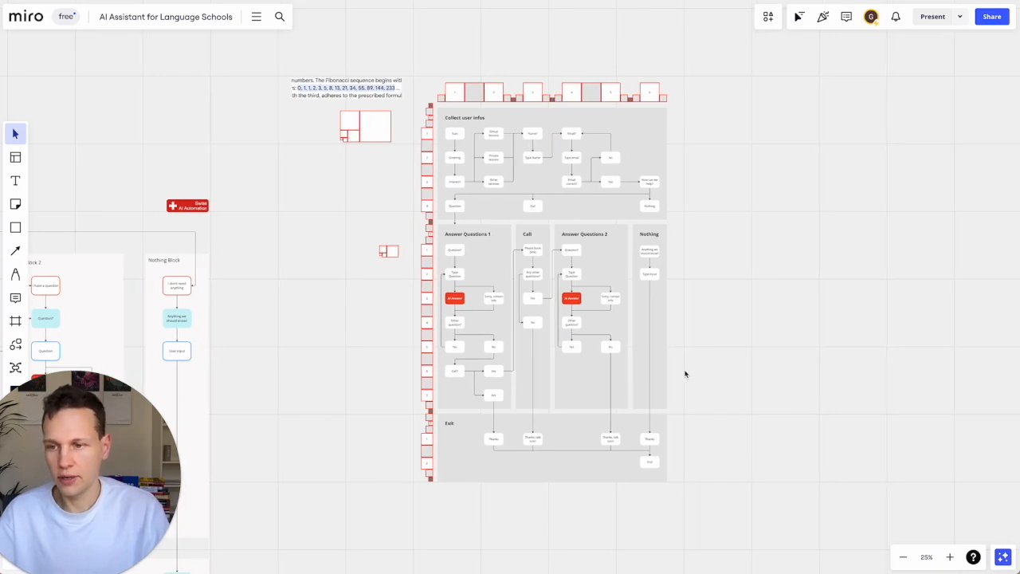
scroll(685, 374, up, 6)
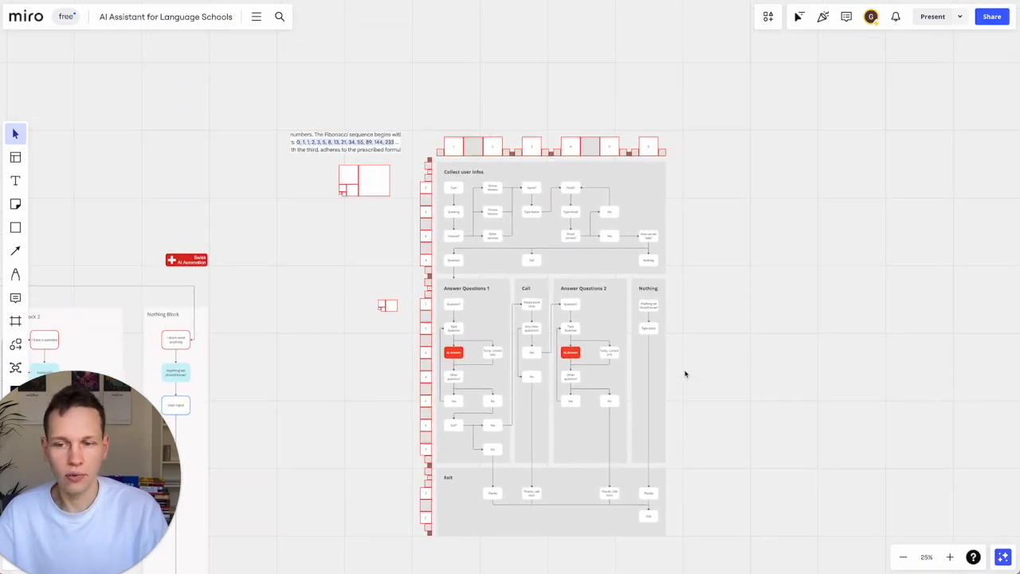
scroll(685, 374, down, 5)
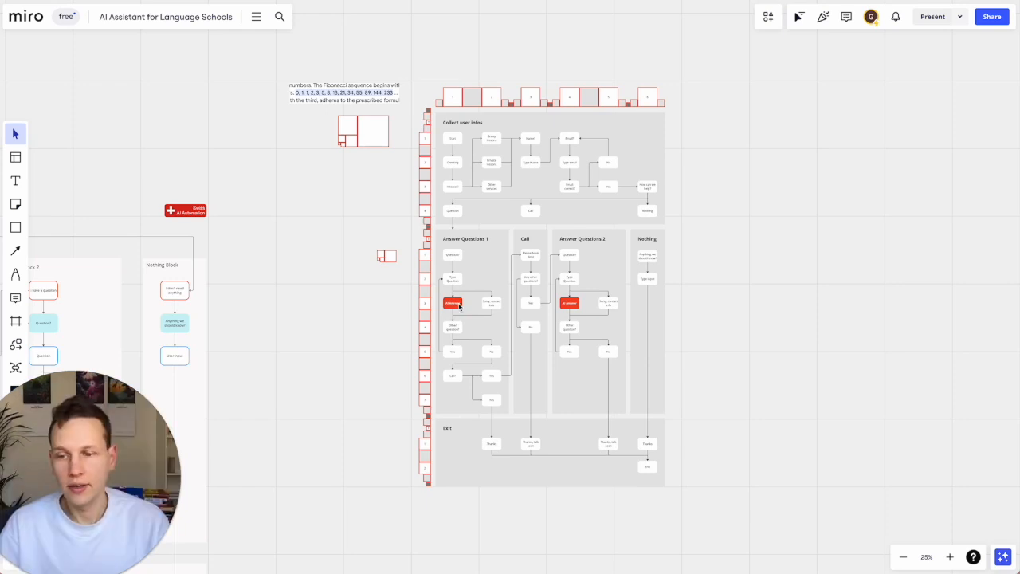
scroll(368, 234, left, 15)
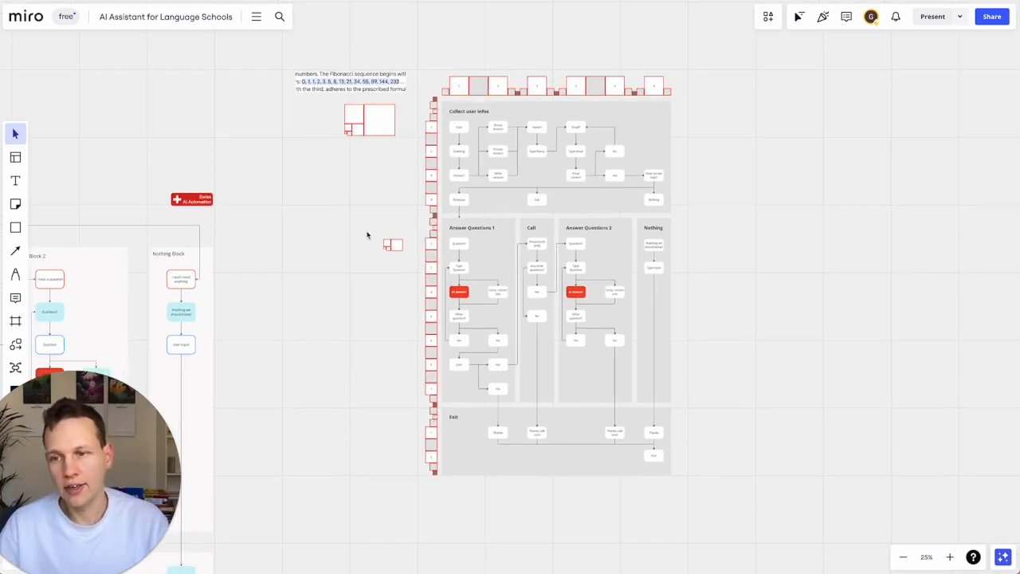
scroll(367, 234, left, 5)
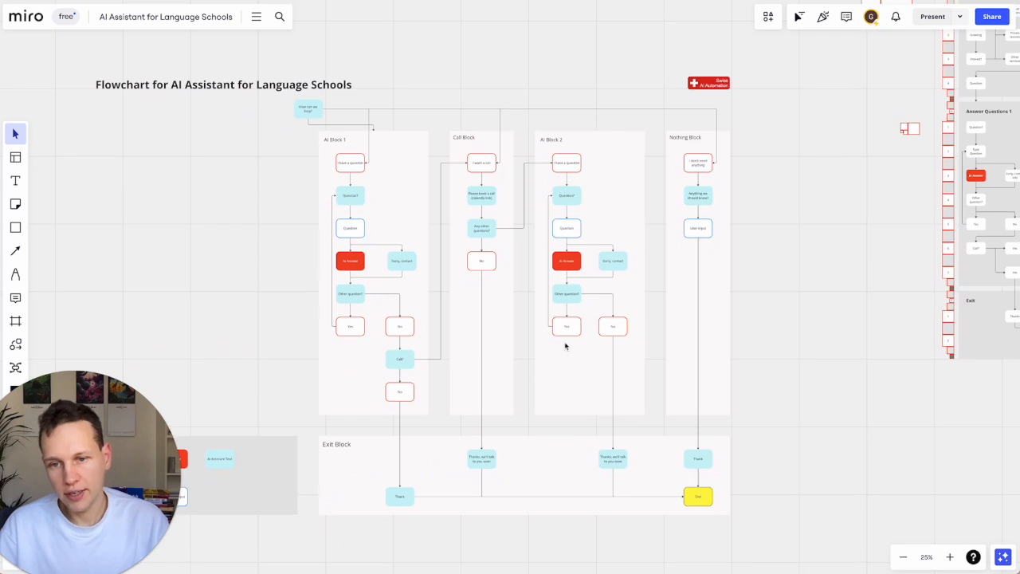
click(621, 261)
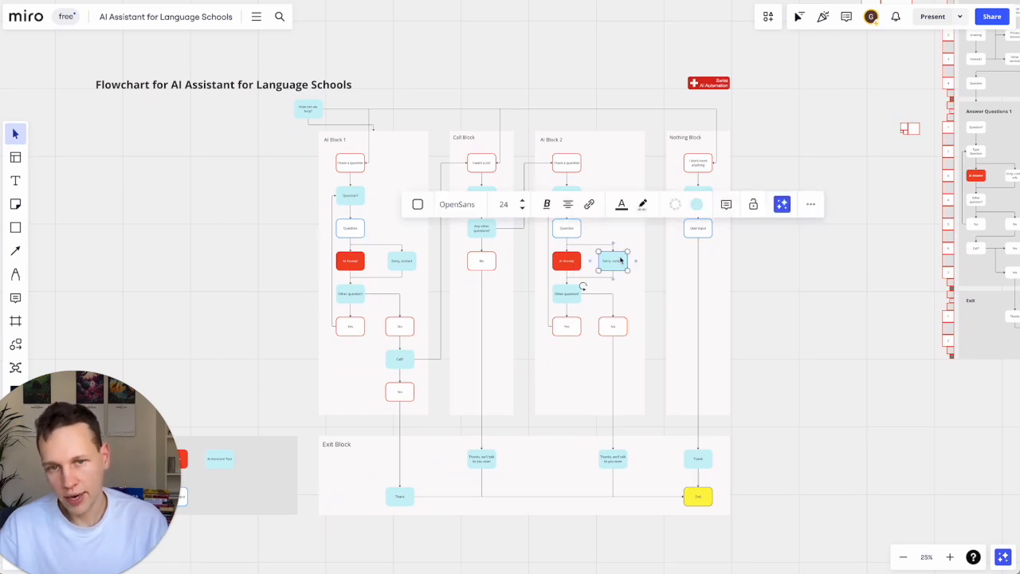
click(702, 497)
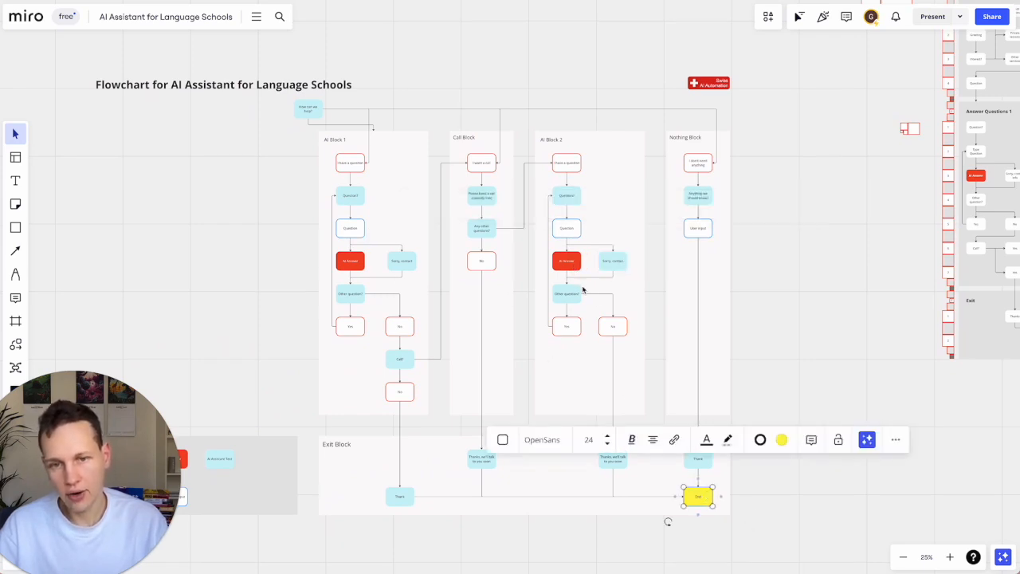
click(612, 324)
click(765, 369)
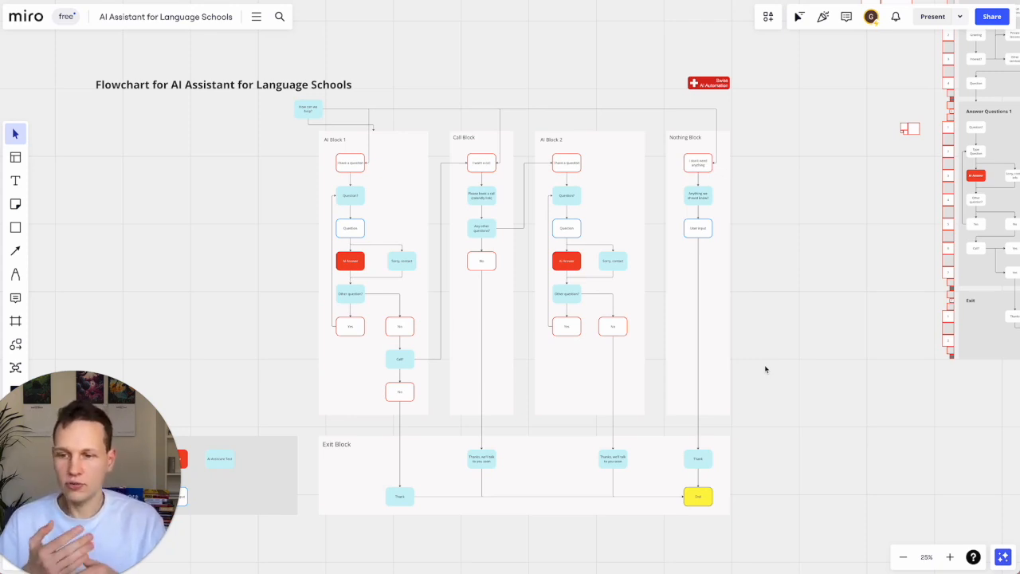
Examine the Swiss AI Automation logo up close and open Digital Color Meter beside it for reading its colour
click(718, 85)
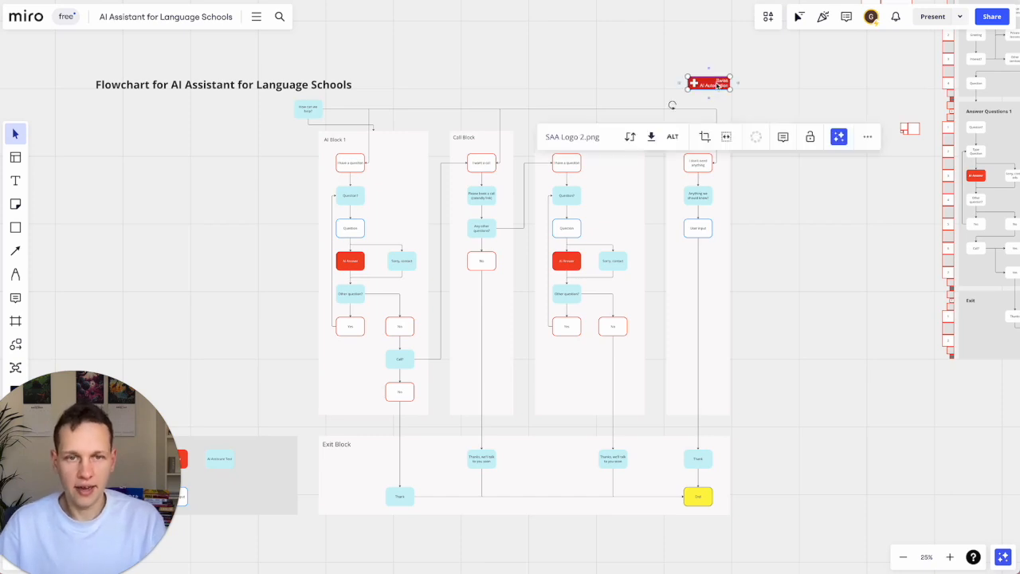
scroll(696, 77, up, 1)
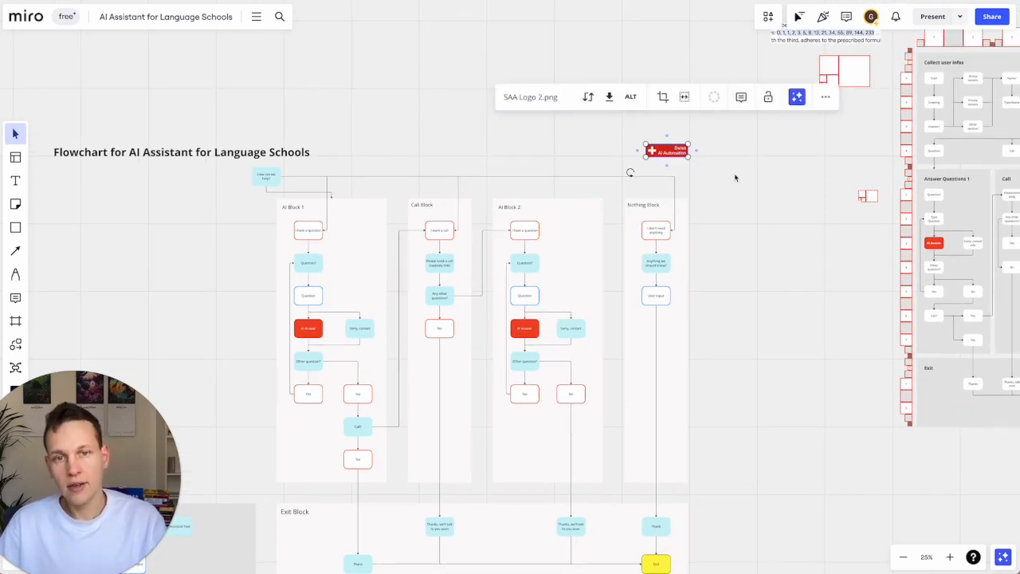
drag(712, 168, 628, 143)
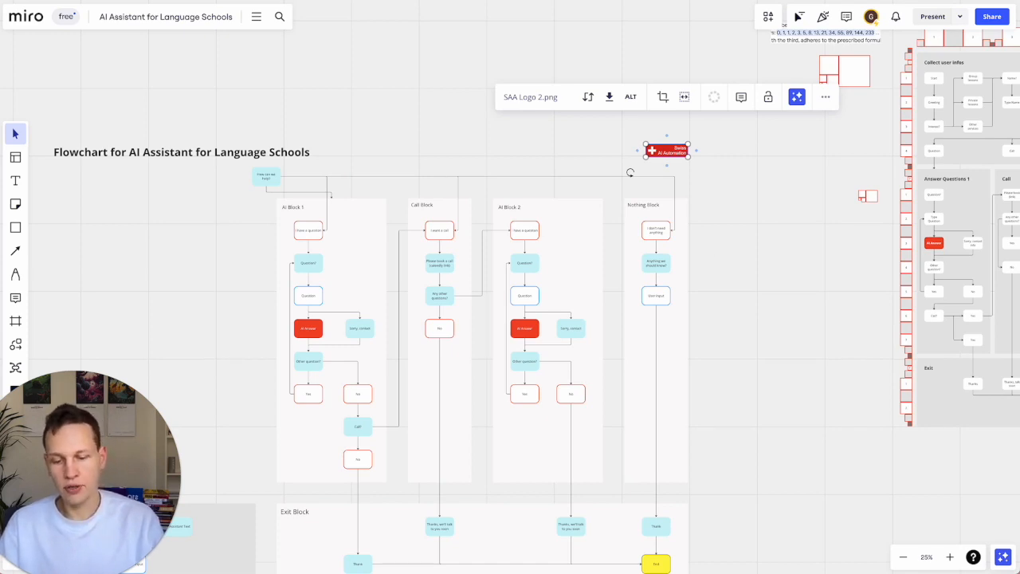
scroll(752, 294, right, 4)
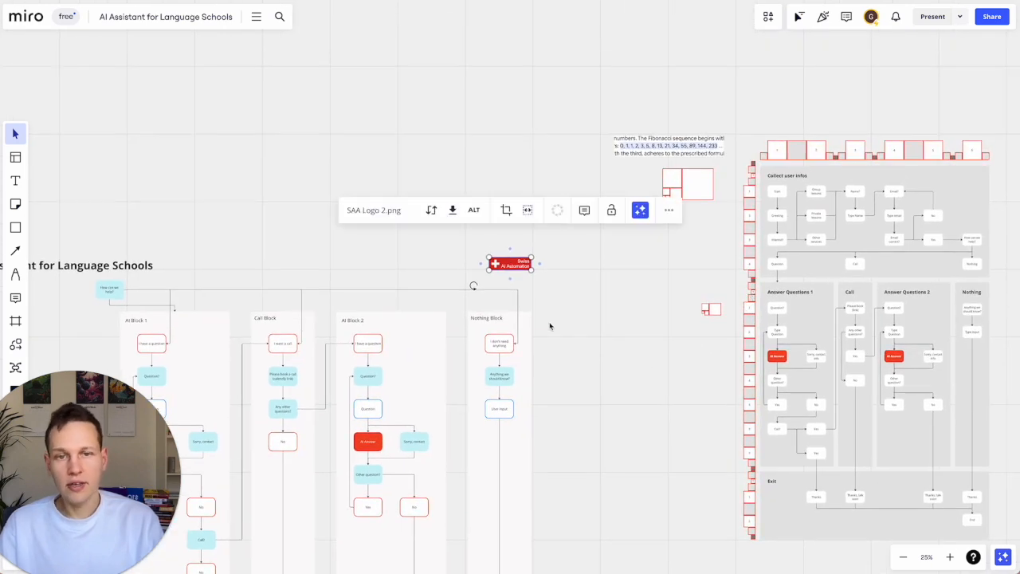
click(590, 347)
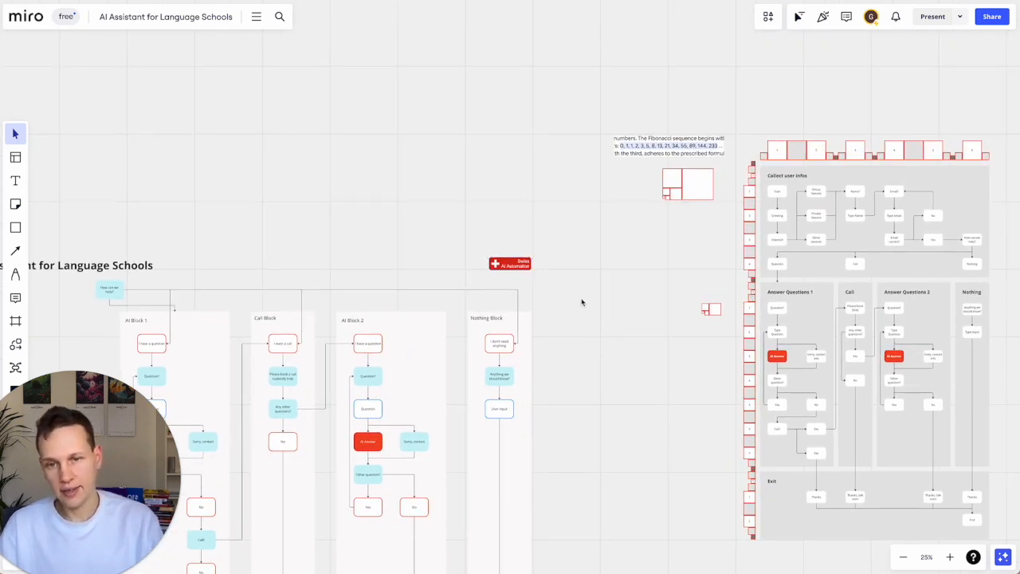
scroll(521, 272, up, 10)
click(512, 237)
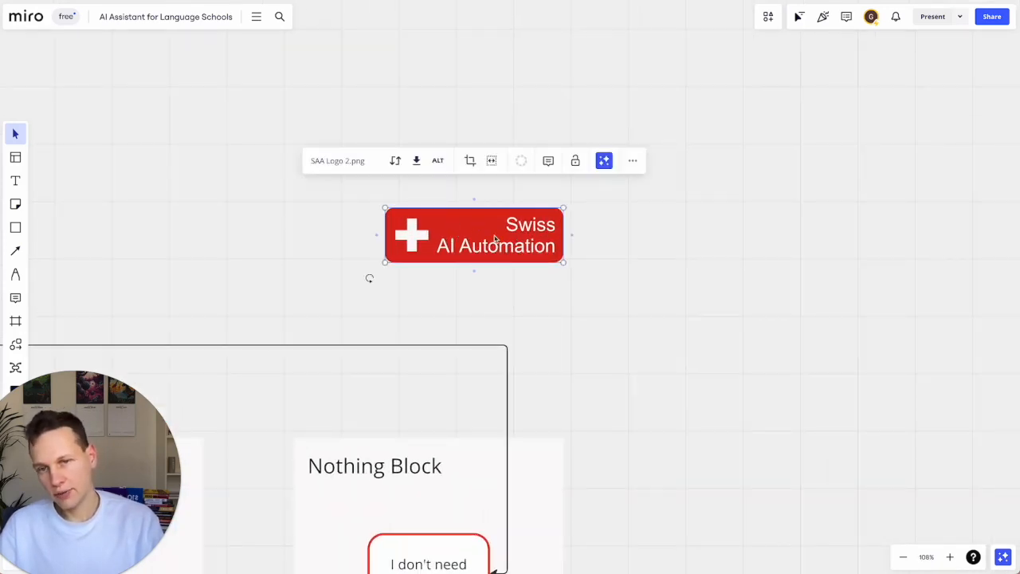
key(super+space)
text(color)
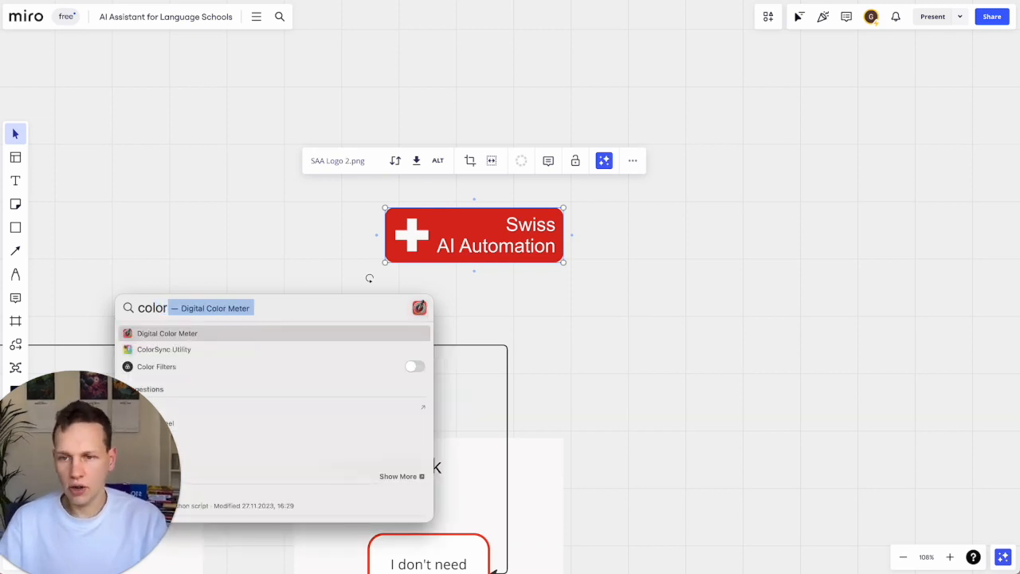
key(Return)
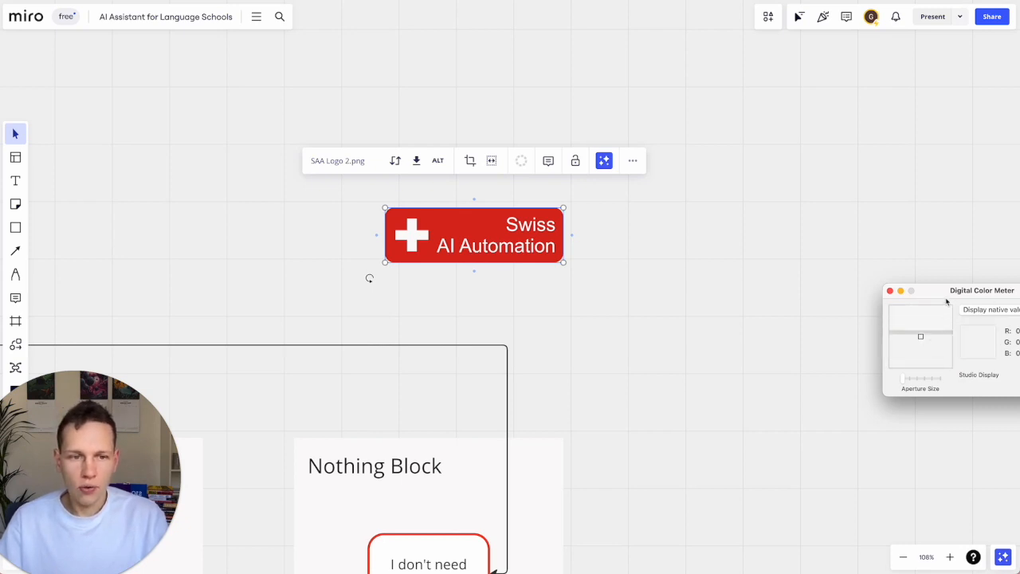
drag(949, 291, 758, 279)
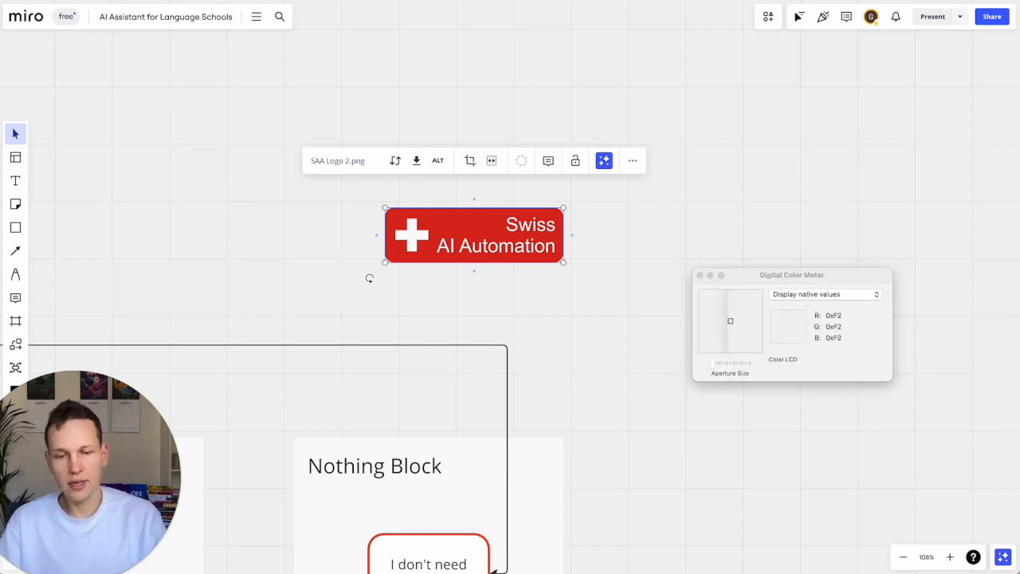
Paste the screenshot of the logo's colour palette beside the Swiss AI Automation logo and enlarge it until the hex codes are readable
click(749, 216)
key(super+v)
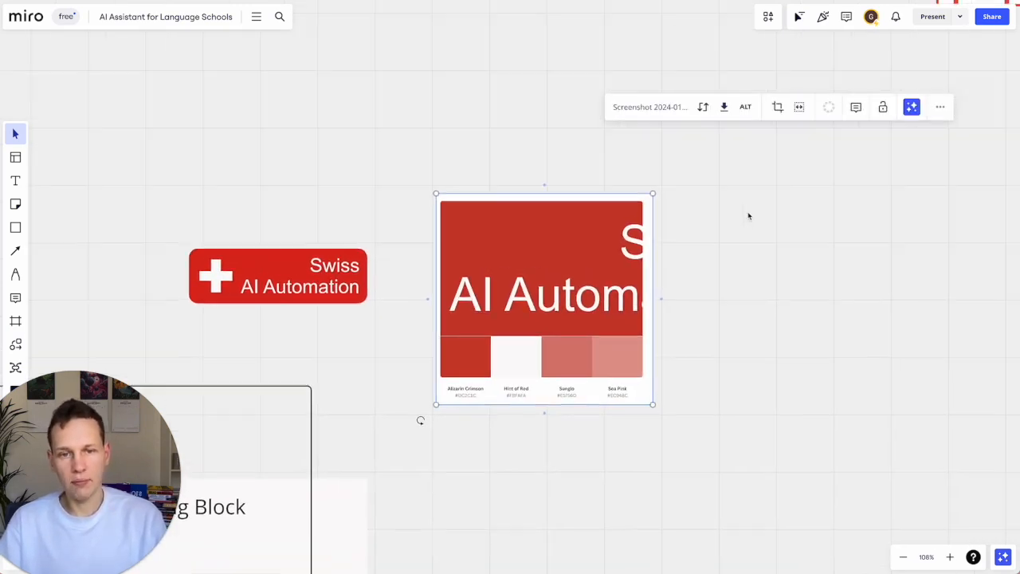
drag(652, 193, 858, 114)
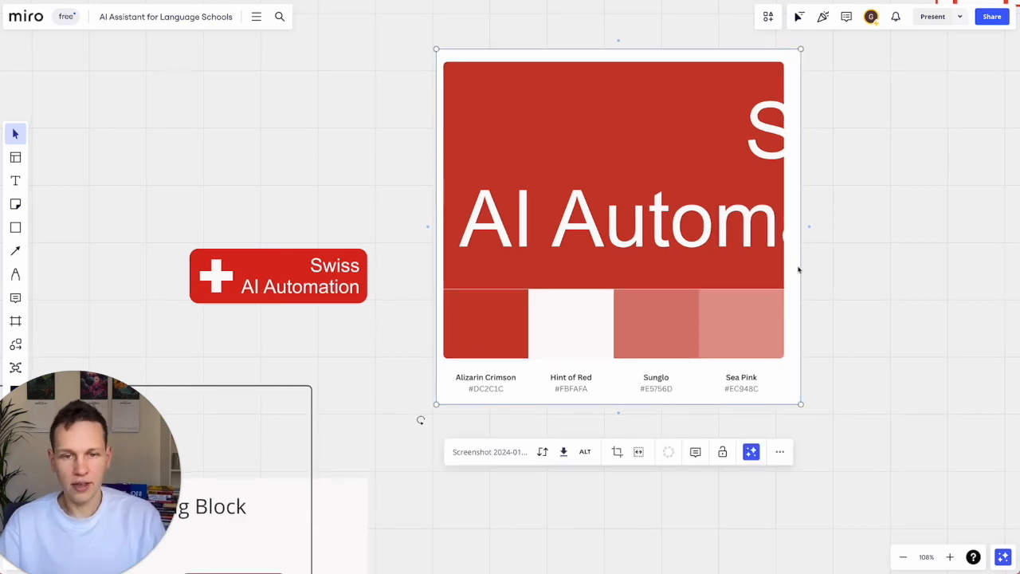
Move the Fibonacci text image aside and place the colour palette screenshot next to it, above the large Fibonacci squares
scroll(598, 303, down, 5)
scroll(598, 304, right, 5)
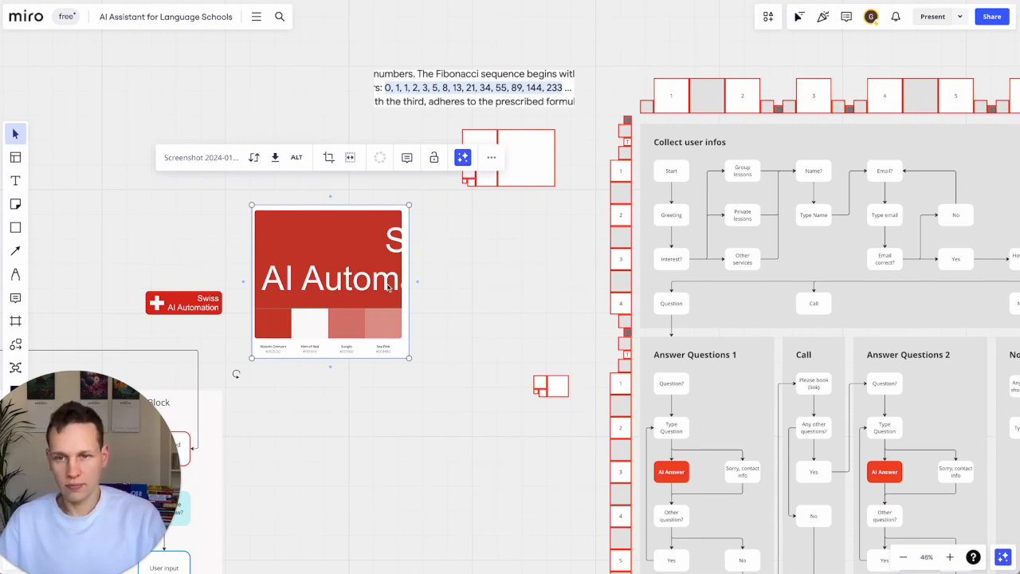
scroll(236, 374, right, 2)
scroll(236, 374, up, 1)
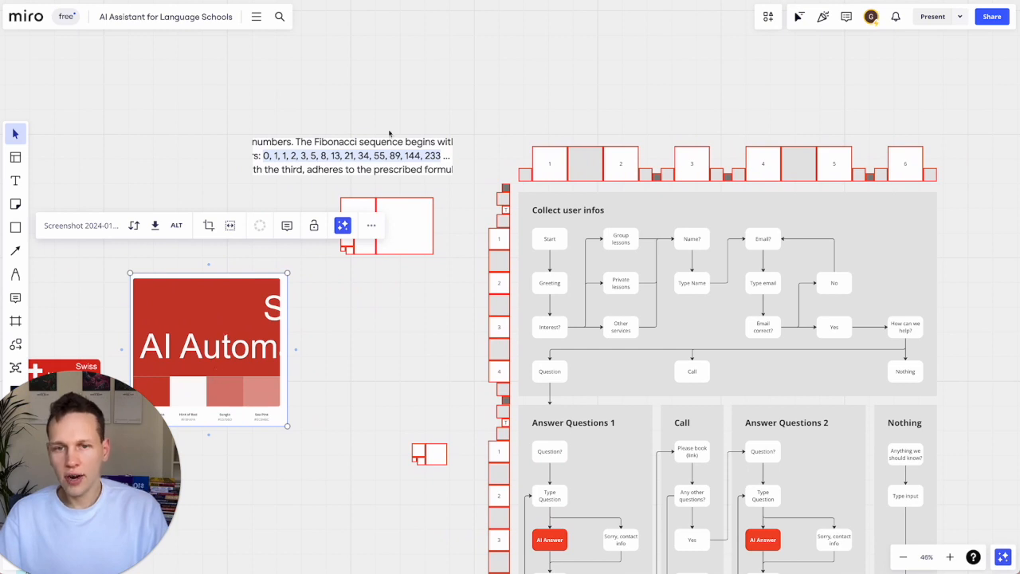
drag(431, 153, 242, 166)
drag(230, 391, 386, 140)
Review the original flowchart with its legend alongside the uncoloured grid flowchart, from its header down to the Exit block
scroll(386, 140, up, 2)
scroll(386, 140, right, 1)
scroll(386, 140, up, 1)
scroll(385, 140, right, 1)
scroll(317, 282, down, 3)
scroll(317, 282, left, 3)
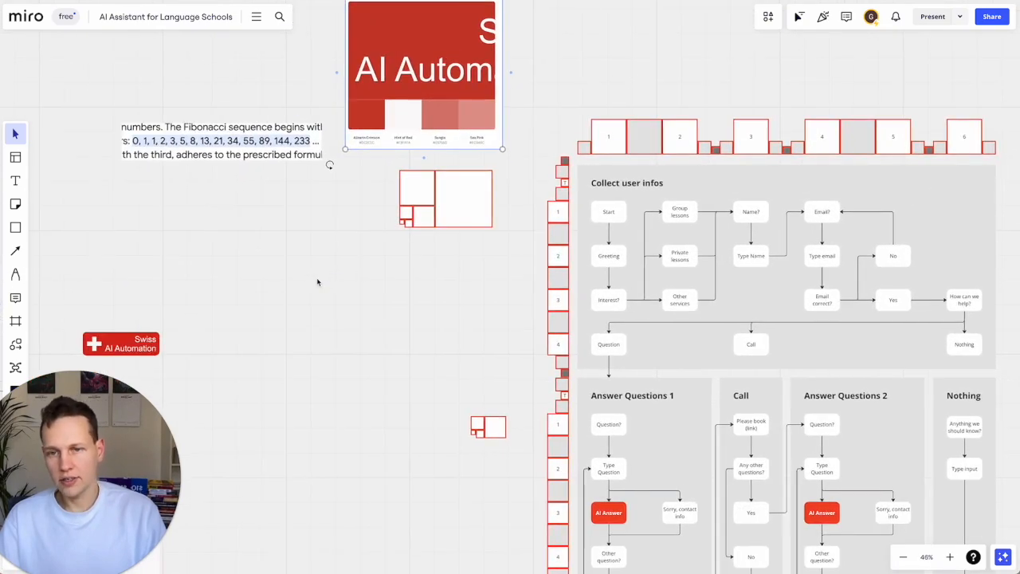
scroll(316, 282, left, 5)
scroll(316, 282, down, 4)
ctrl+scroll(316, 282, down, 5)
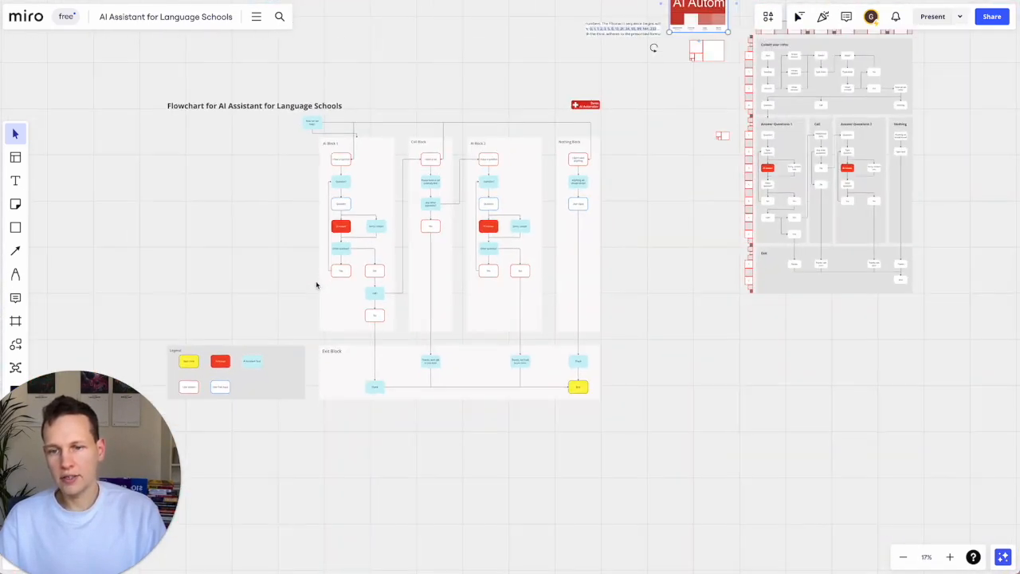
scroll(410, 333, right, 5)
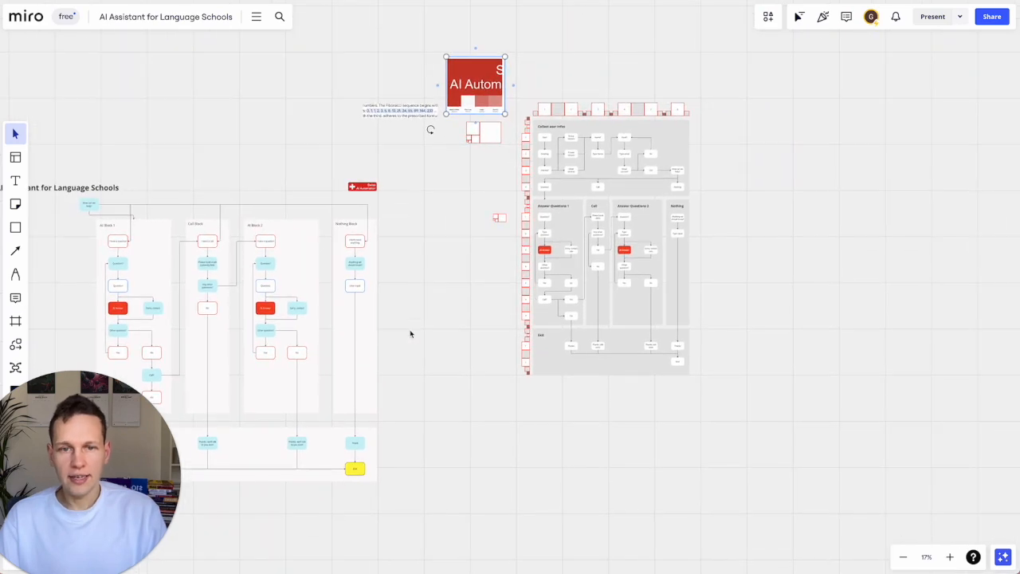
scroll(610, 341, up, 3)
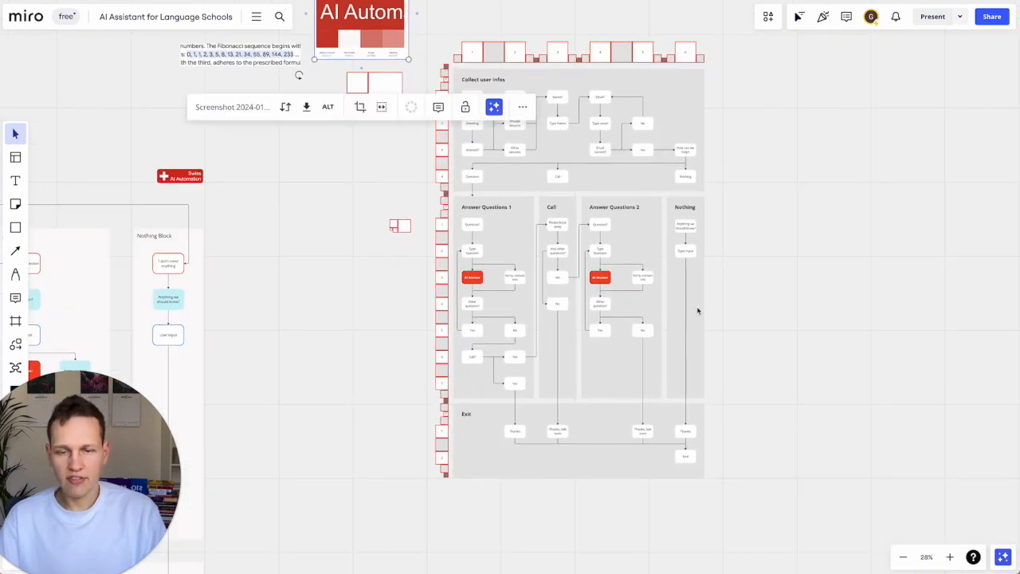
scroll(642, 298, up, 1)
scroll(648, 298, up, 3)
scroll(587, 419, down, 3)
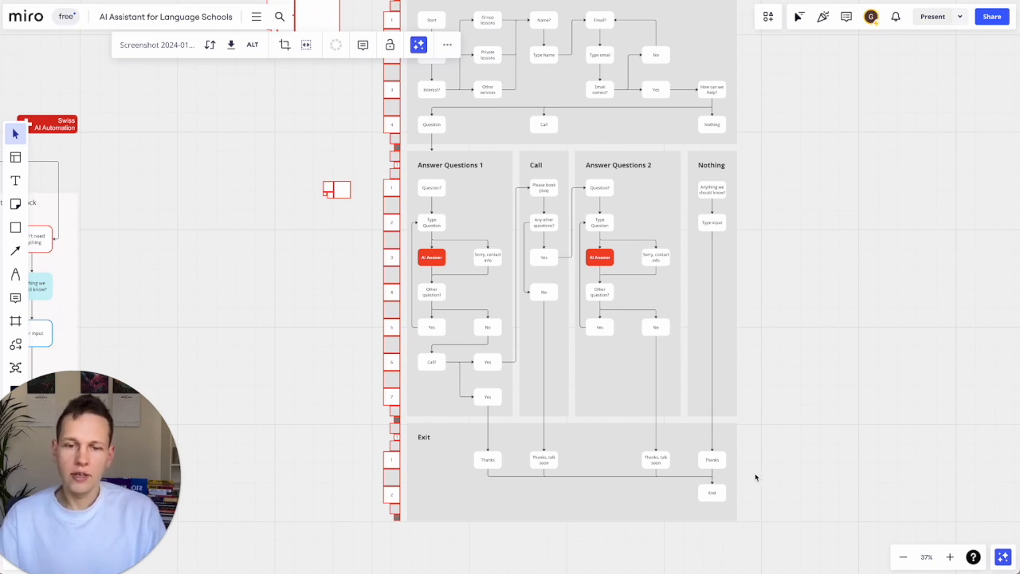
Move the whole numbered column ruler up, leaving room for another block above the Collect user infos block
scroll(629, 291, up, 3)
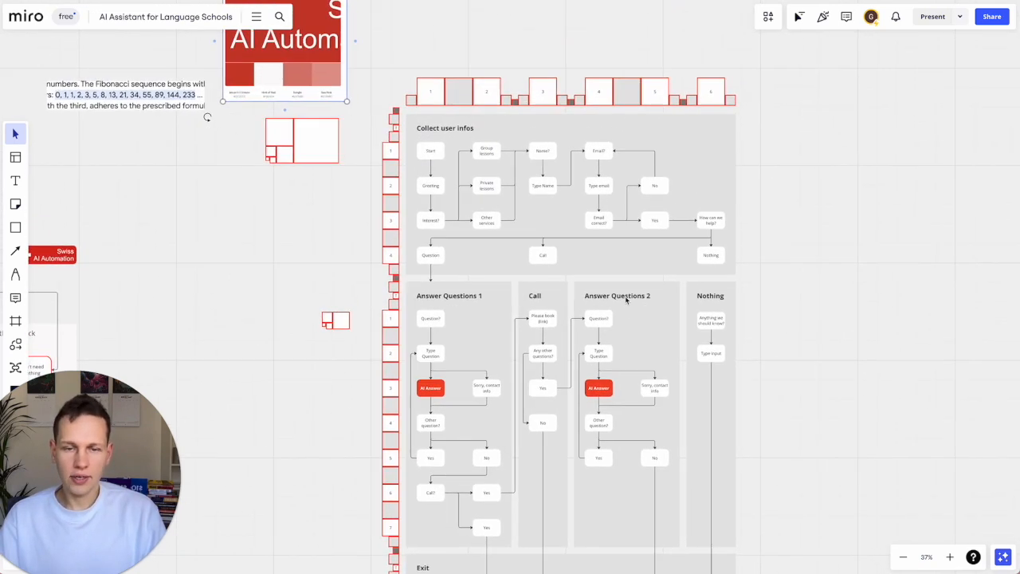
scroll(626, 300, down, 2)
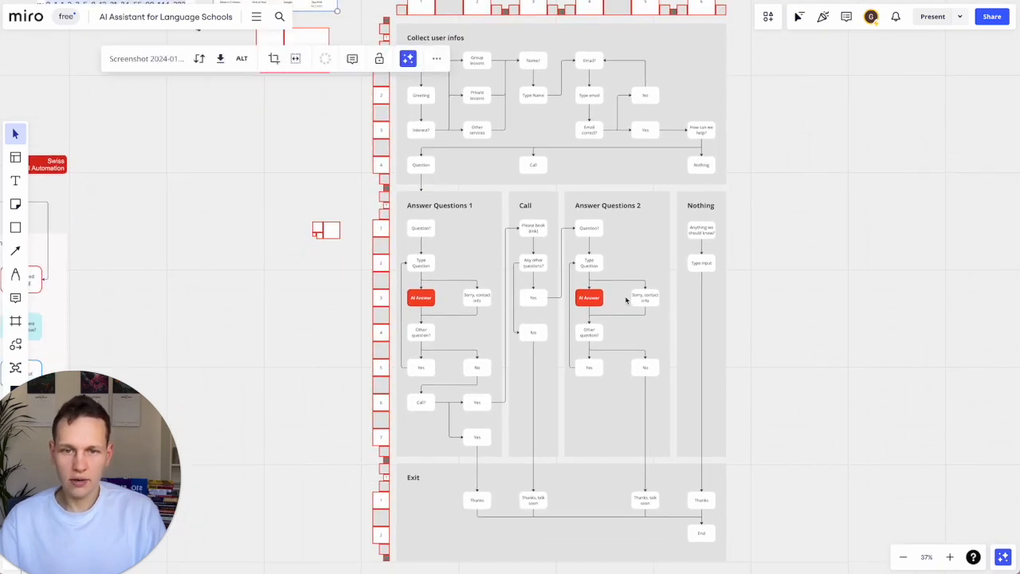
scroll(627, 299, down, 4)
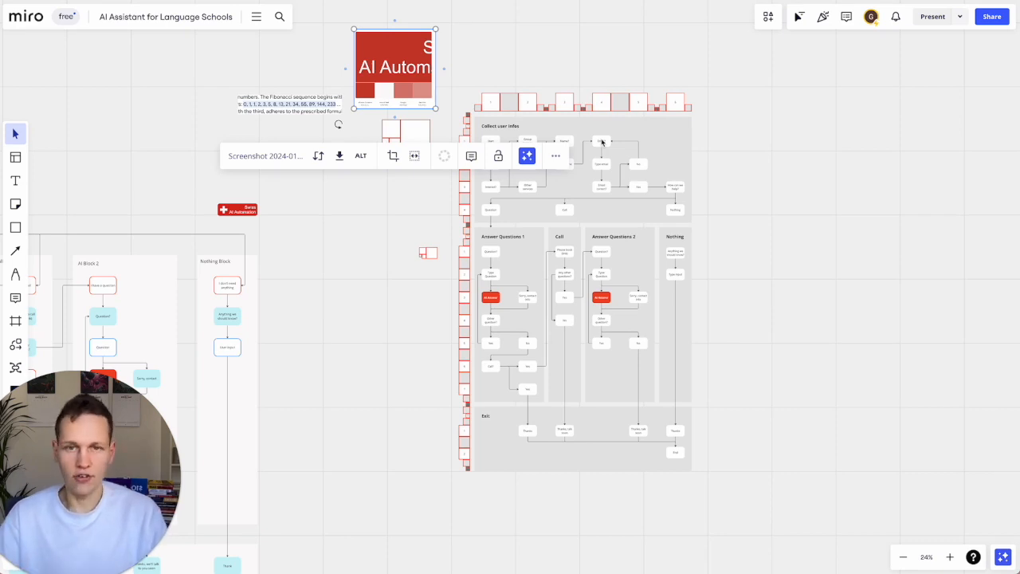
scroll(681, 86, up, 5)
scroll(682, 85, left, 1)
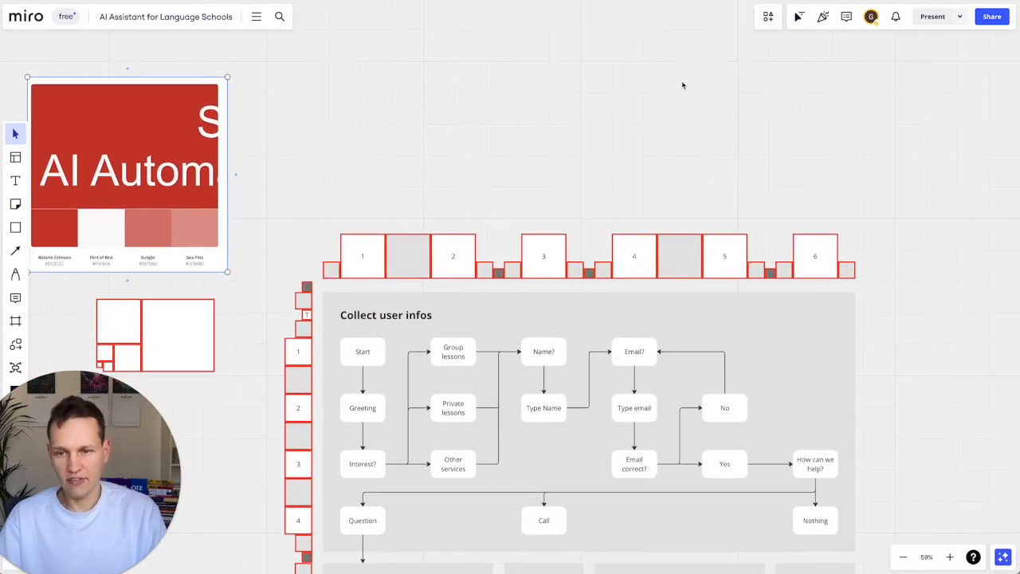
drag(902, 285, 291, 92)
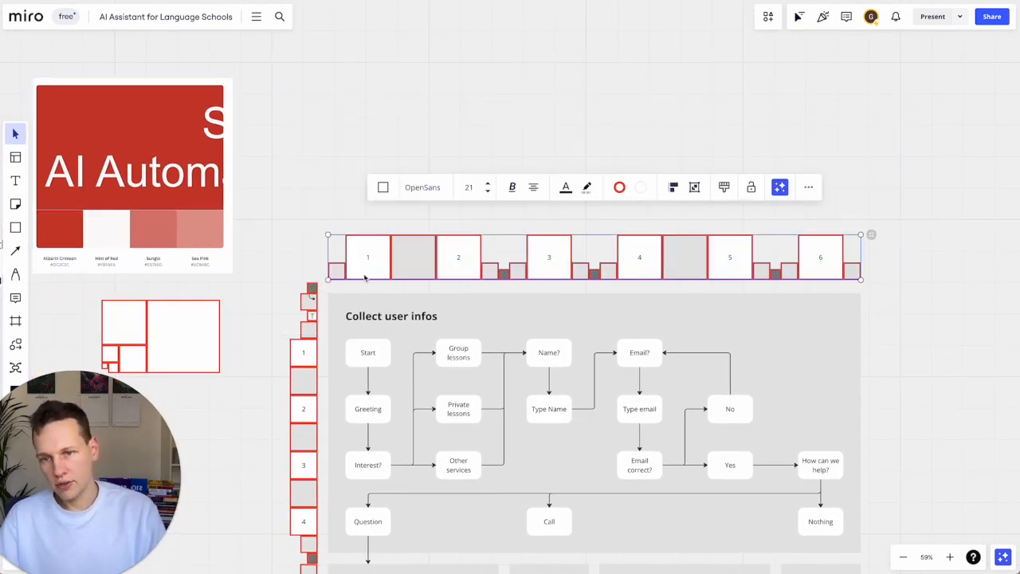
drag(366, 279, 364, 53)
key(ctrl+z)
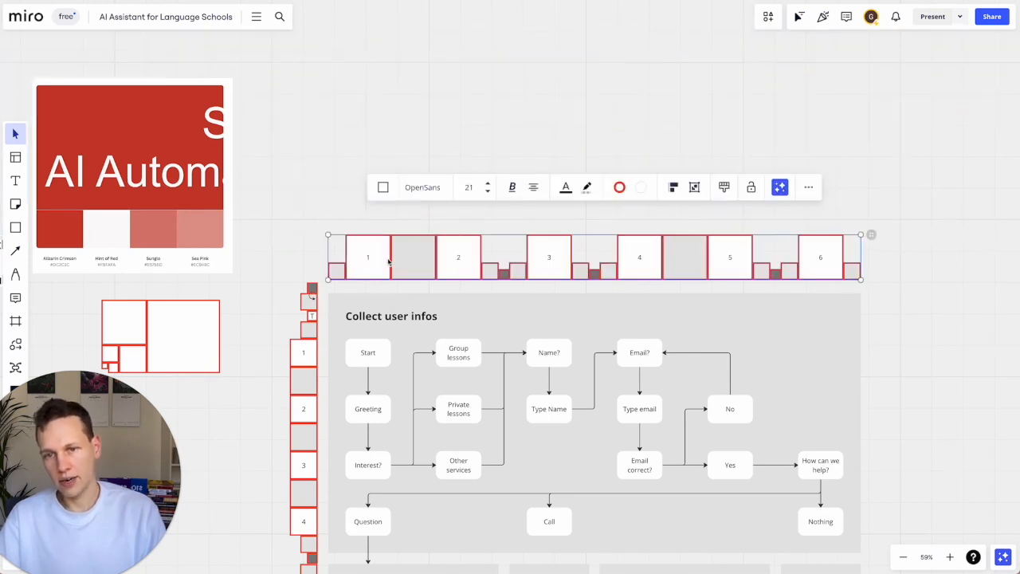
drag(381, 276, 396, 39)
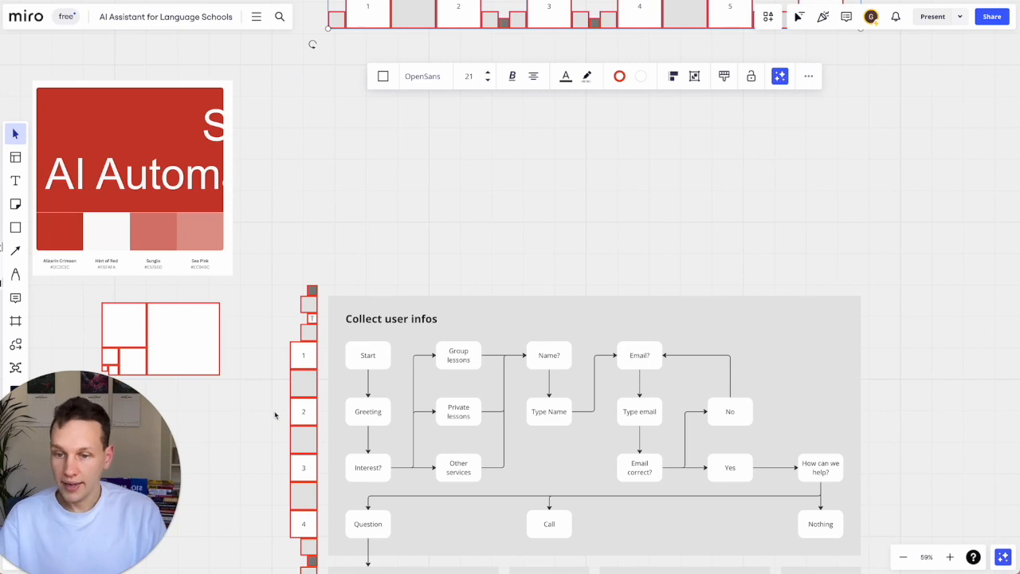
Stack a copy of the Collect user infos row ruler directly above the original and delete the copy's dark spacer where the two meet
scroll(275, 415, down, 8)
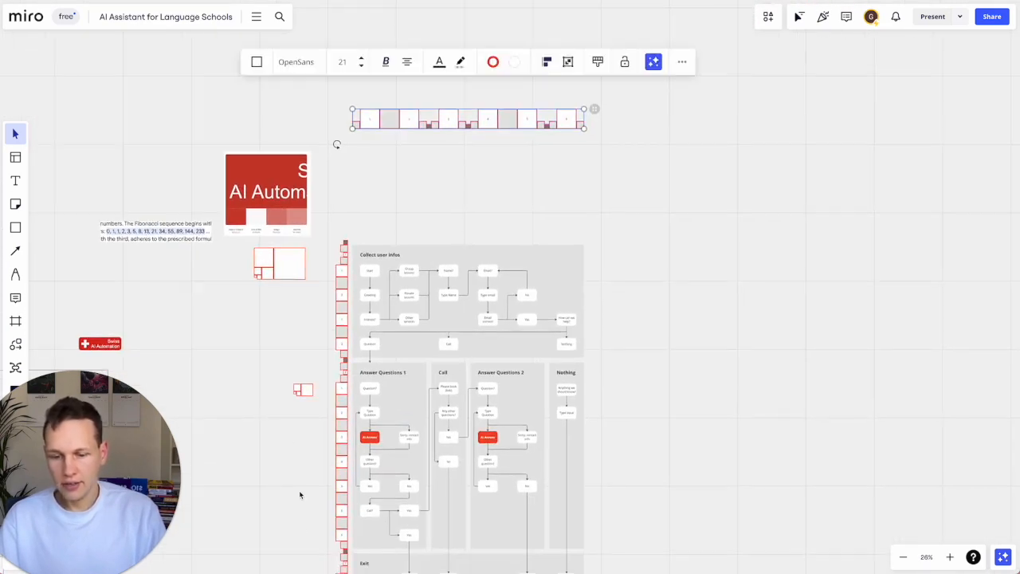
scroll(300, 528, down, 1)
scroll(300, 529, up, 2)
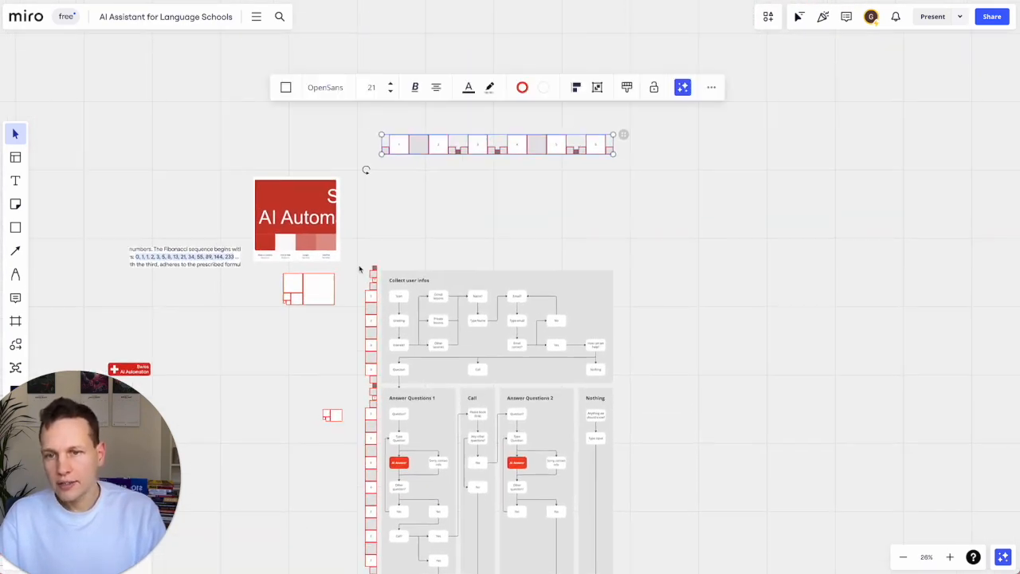
drag(353, 259, 377, 387)
scroll(376, 388, up, 8)
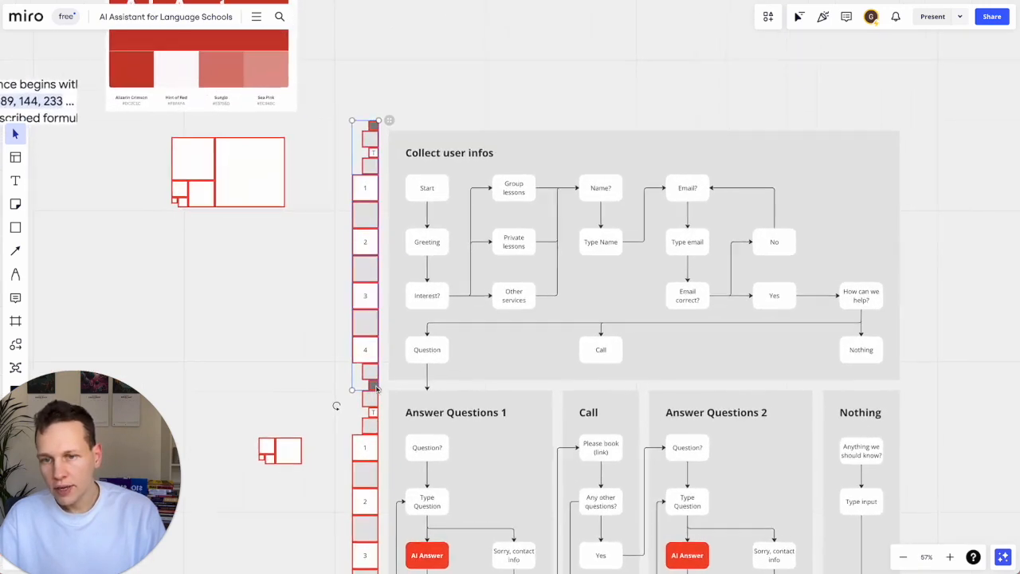
key(ctrl+v)
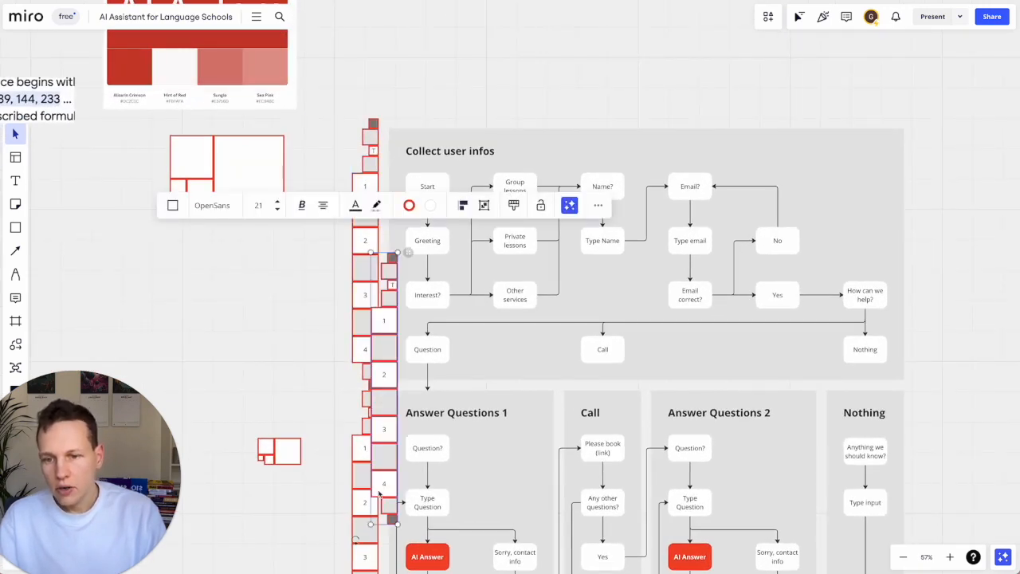
drag(392, 519, 332, 119)
click(332, 119)
click(374, 110)
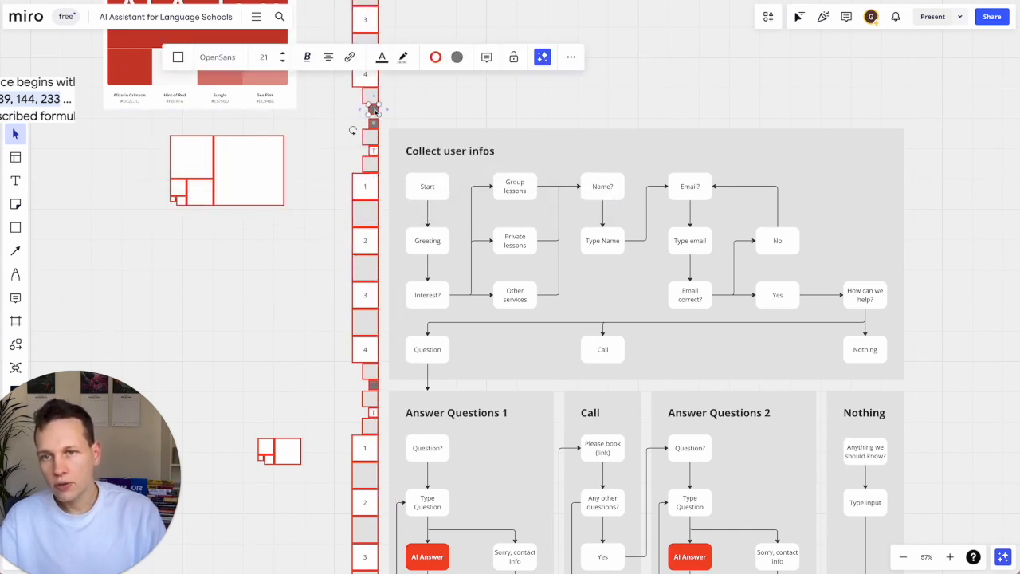
key(Delete)
Delete rows 2 to 4 and their spacers from the copied row ruler and move its remaining upper part down to close the gap
scroll(374, 110, up, 1)
scroll(366, 104, up, 4)
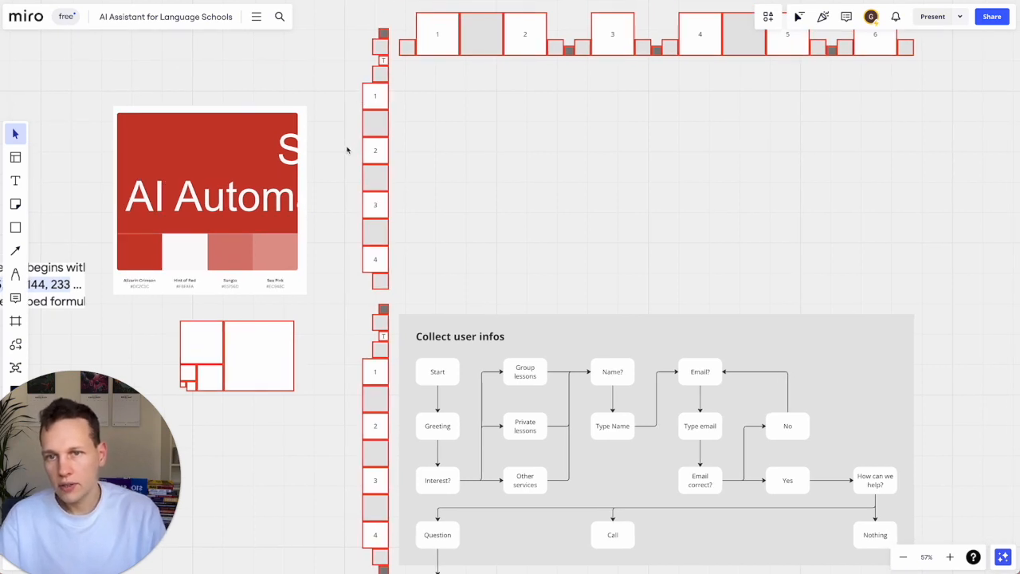
drag(345, 146, 427, 269)
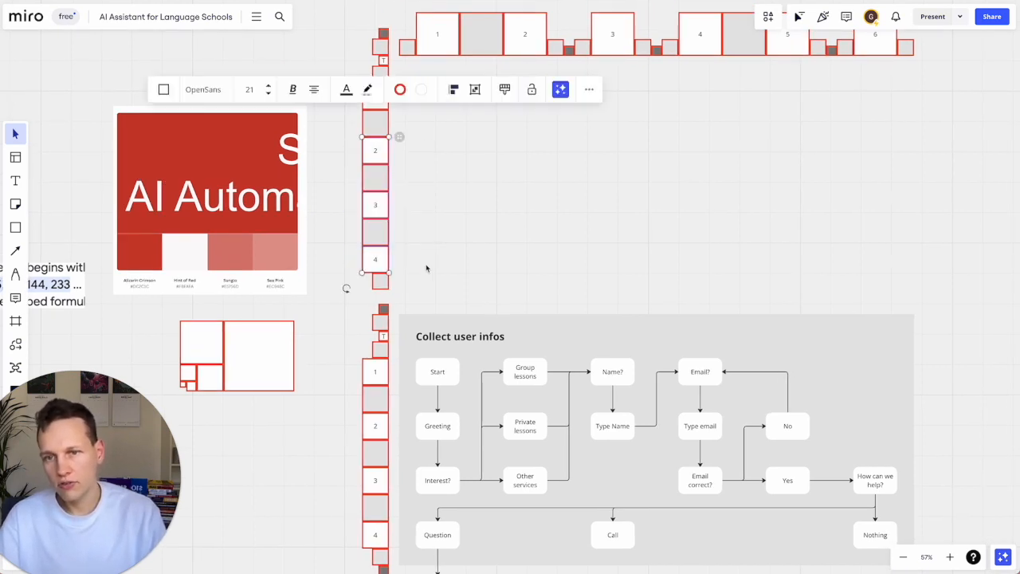
key(Delete)
drag(346, 22, 388, 163)
drag(375, 125, 382, 300)
shift+click(380, 282)
click(541, 242)
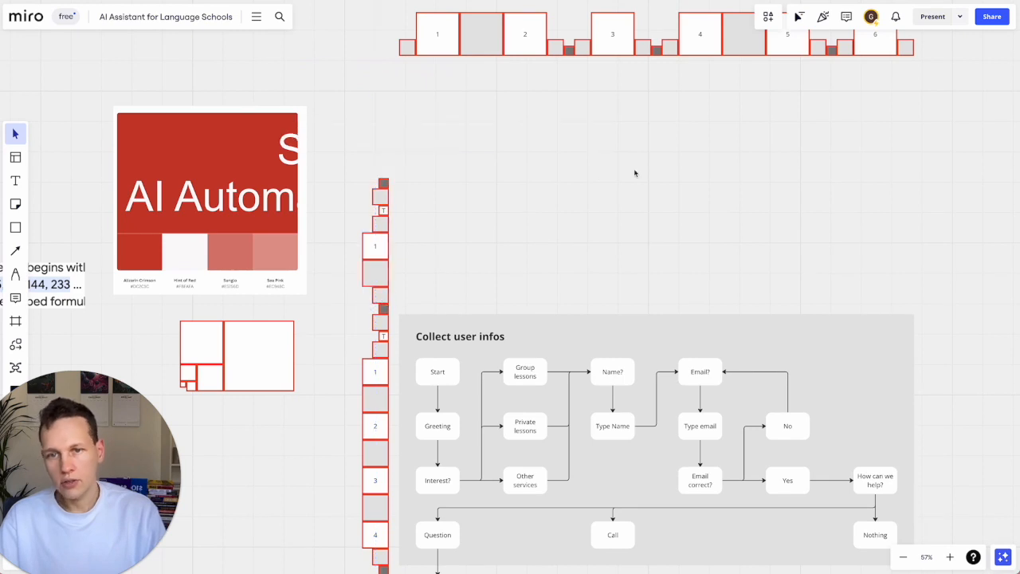
Duplicate the Collect user infos background above that block, send it to the back and fit its height to the one-row ruler
click(568, 340)
key(ctrl+c)
key(ctrl+v)
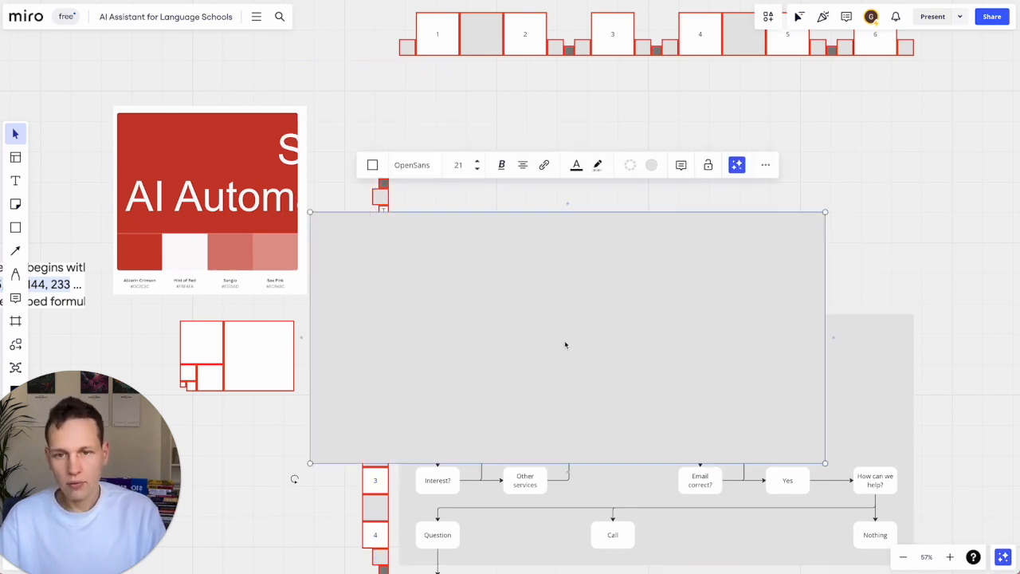
drag(559, 314, 649, 285)
key(Page_Down)
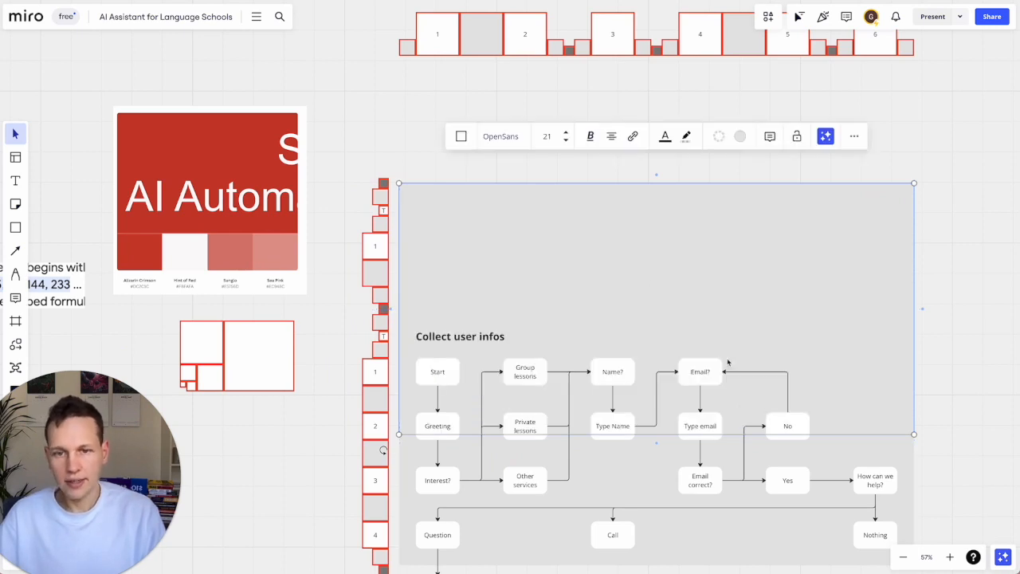
drag(660, 435, 683, 303)
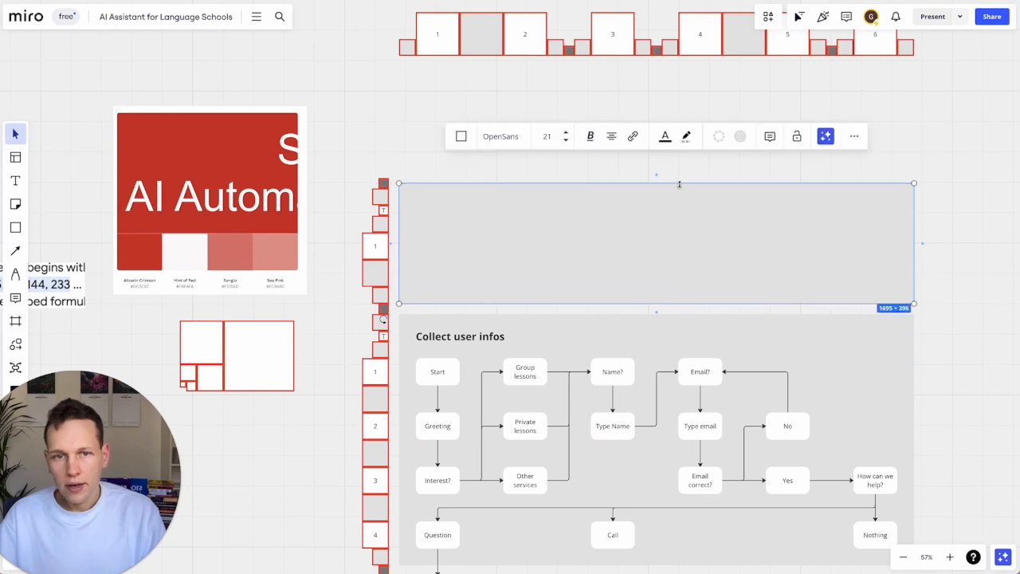
drag(679, 183, 678, 178)
Copy the Collect user infos heading into the new block, rename it Explanation, and place a copy of the Start box beneath it
click(483, 337)
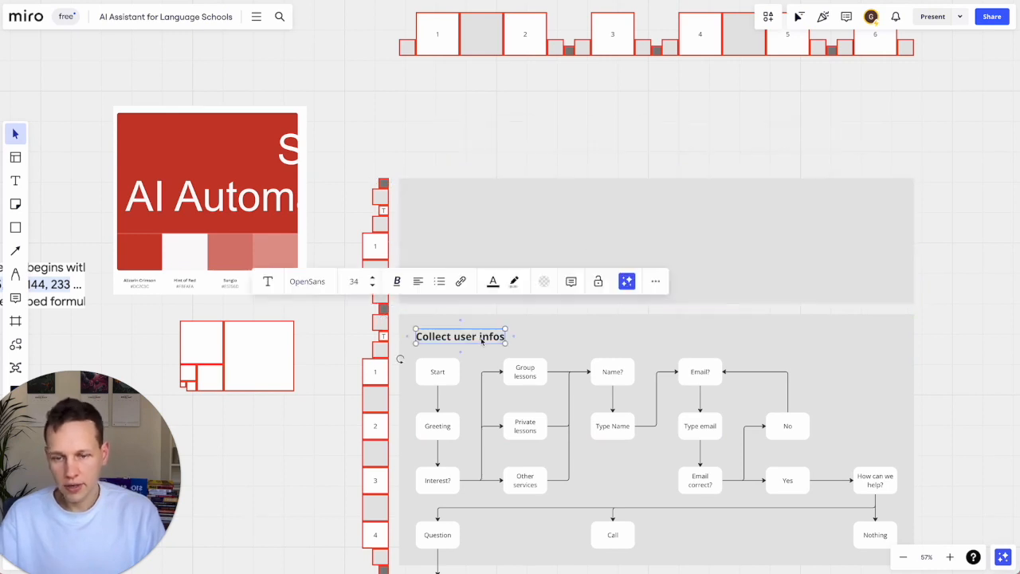
alt+drag(482, 341, 446, 213)
key(Escape)
click(453, 212)
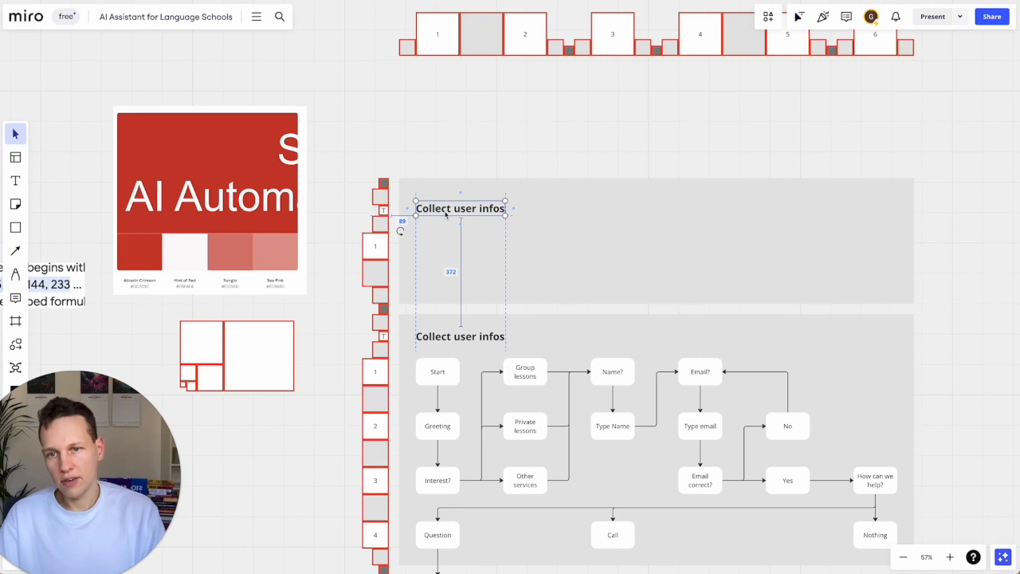
double_click(446, 213)
text(Exp)
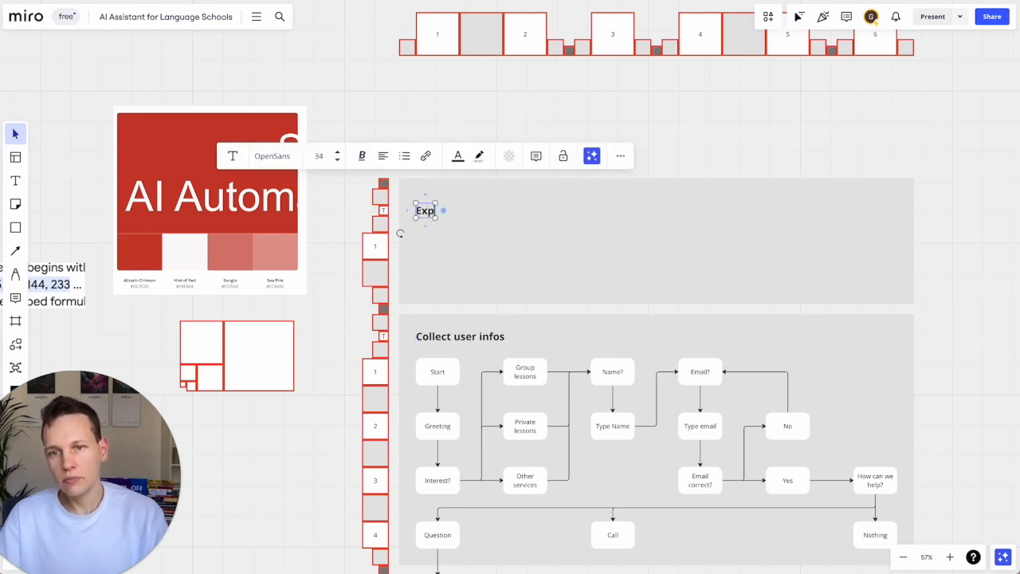
text(lanation)
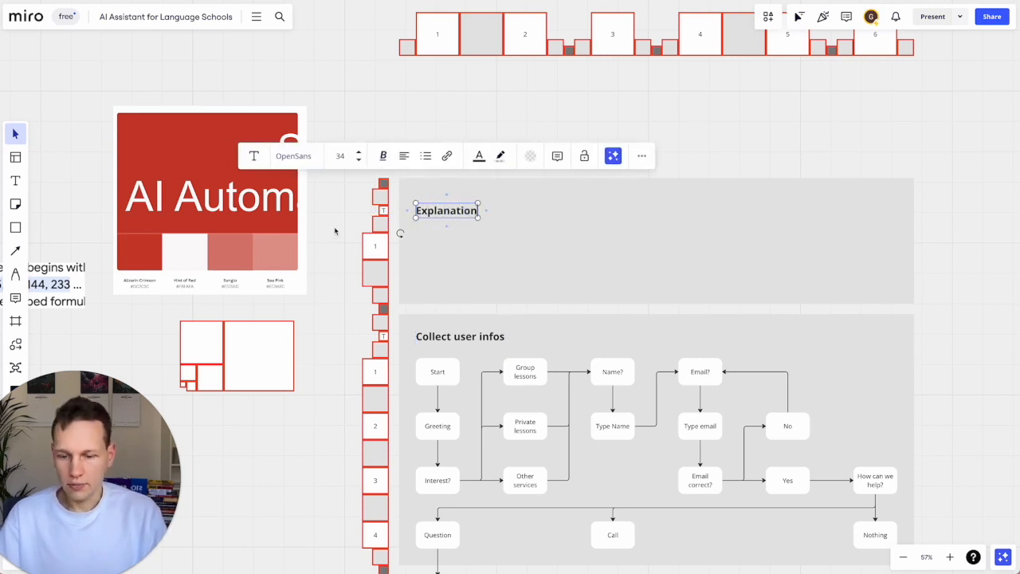
click(452, 379)
key(ctrl+d)
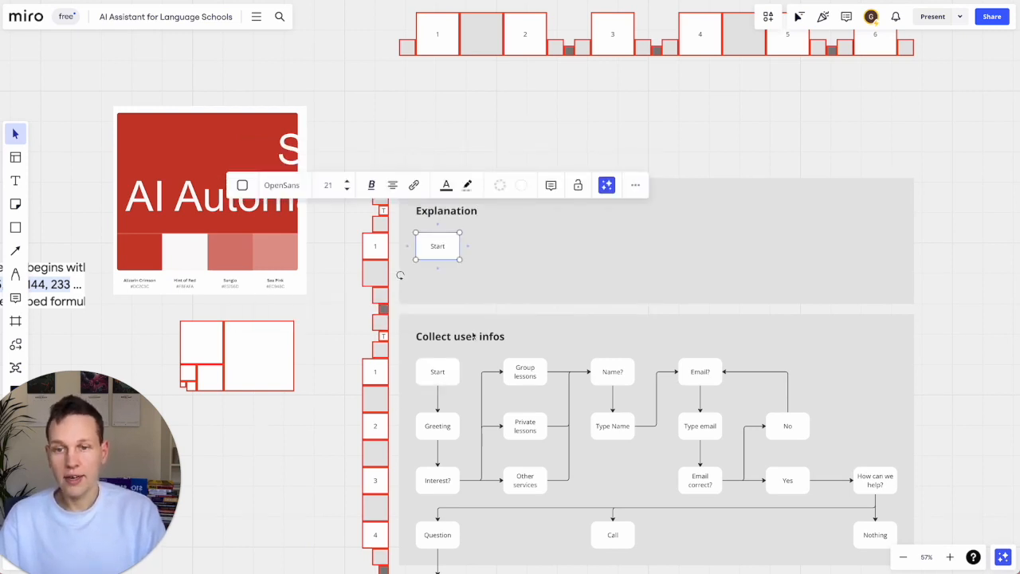
Delete the large spacer below row 1 in the new block's row ruler and move the upper squares down to close the gap
click(379, 275)
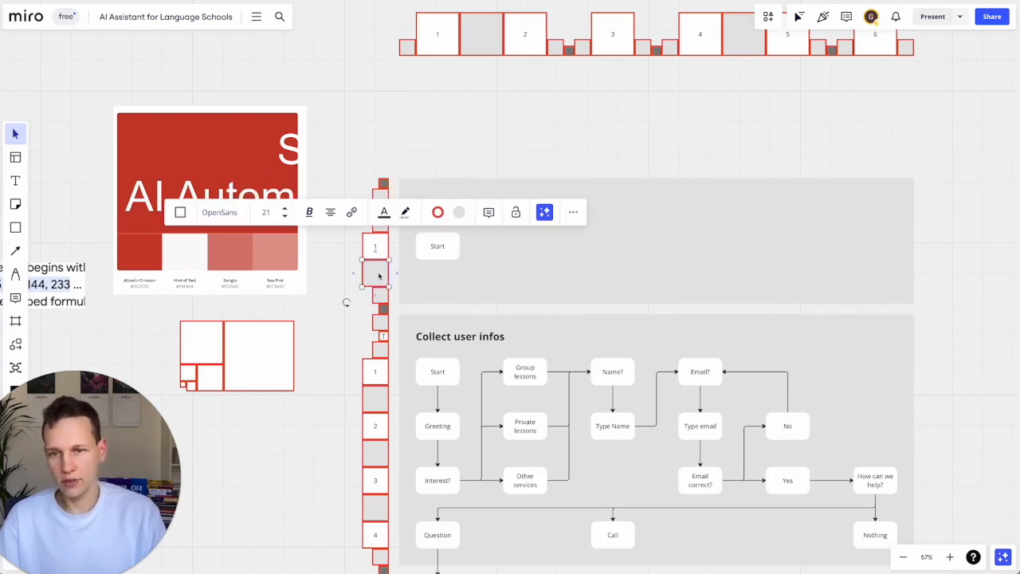
key(Delete)
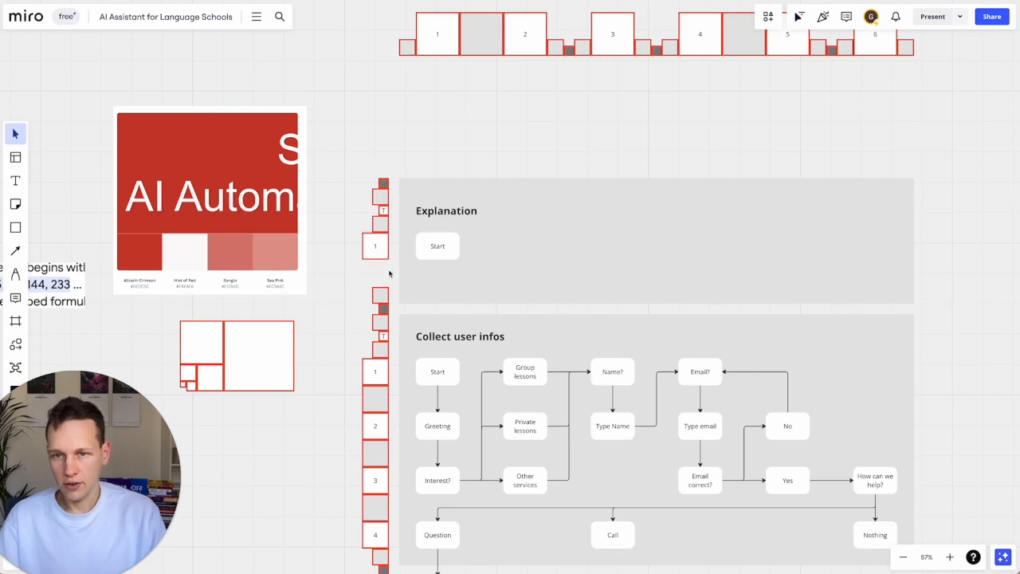
drag(357, 154, 377, 279)
Move the upper Start box and Explanation heading down to their ruler rows, and lower the block's upper edge to the ruler's start
click(433, 239)
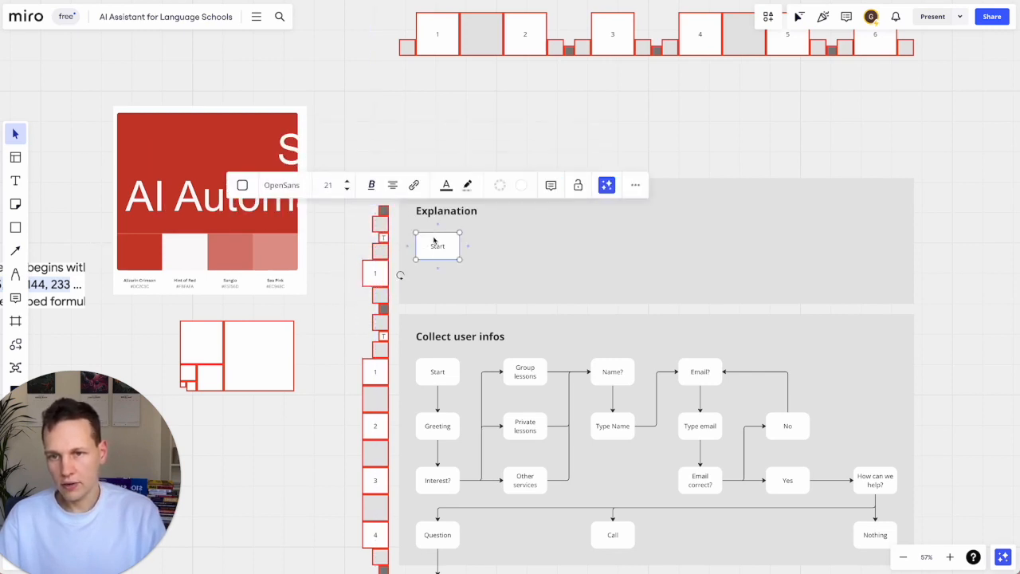
drag(434, 233, 433, 261)
click(451, 223)
click(450, 212)
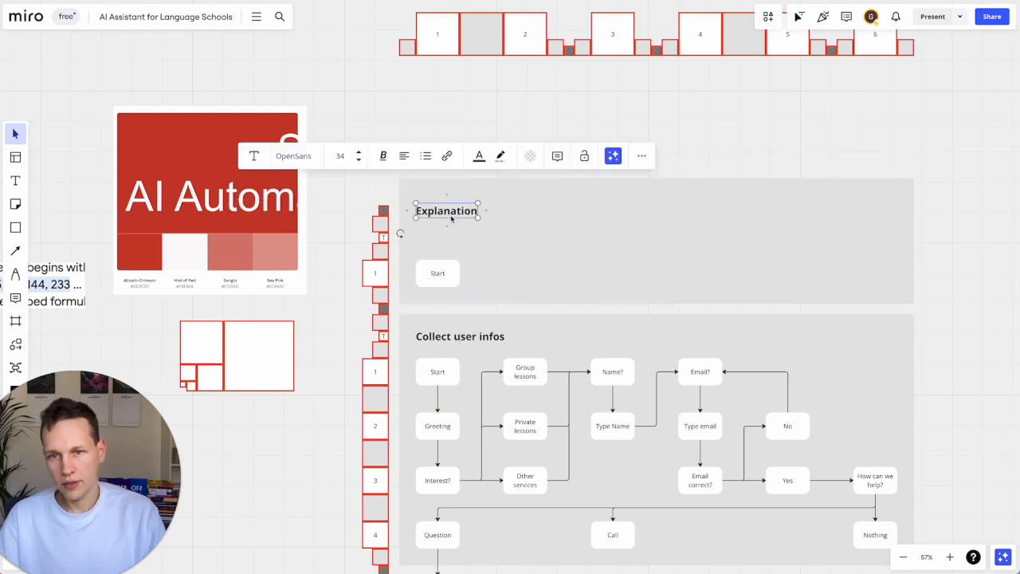
drag(450, 211, 447, 237)
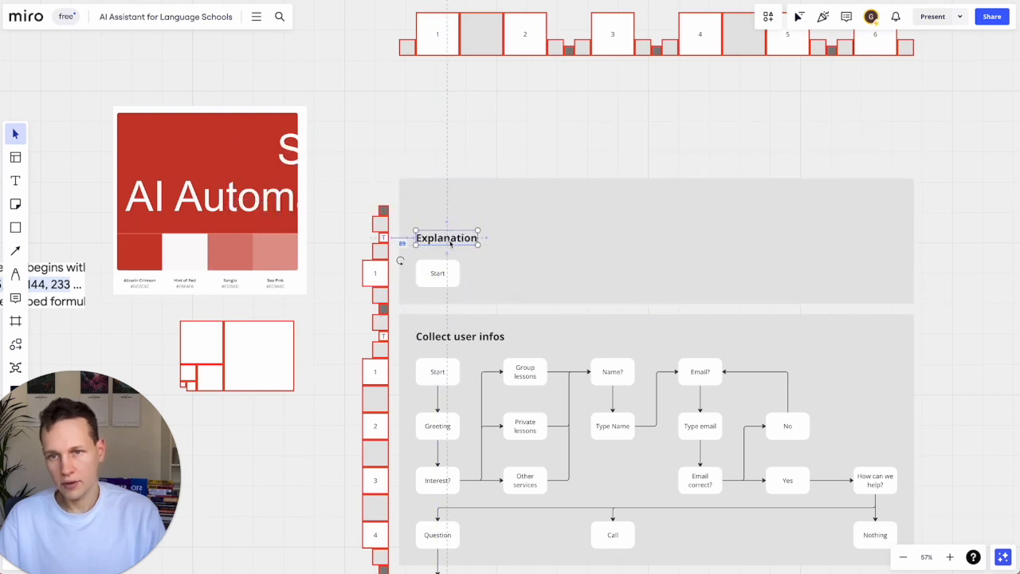
click(571, 253)
drag(567, 180, 566, 204)
Move the whole numbered column ruler down so it sits directly above the Explanation block
scroll(566, 204, down, 5)
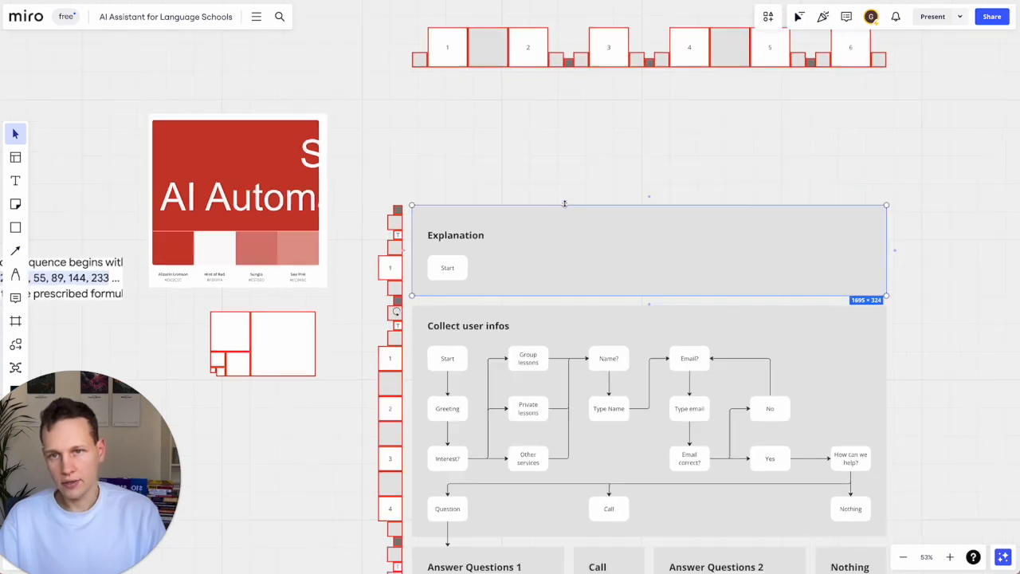
drag(813, 135, 411, 58)
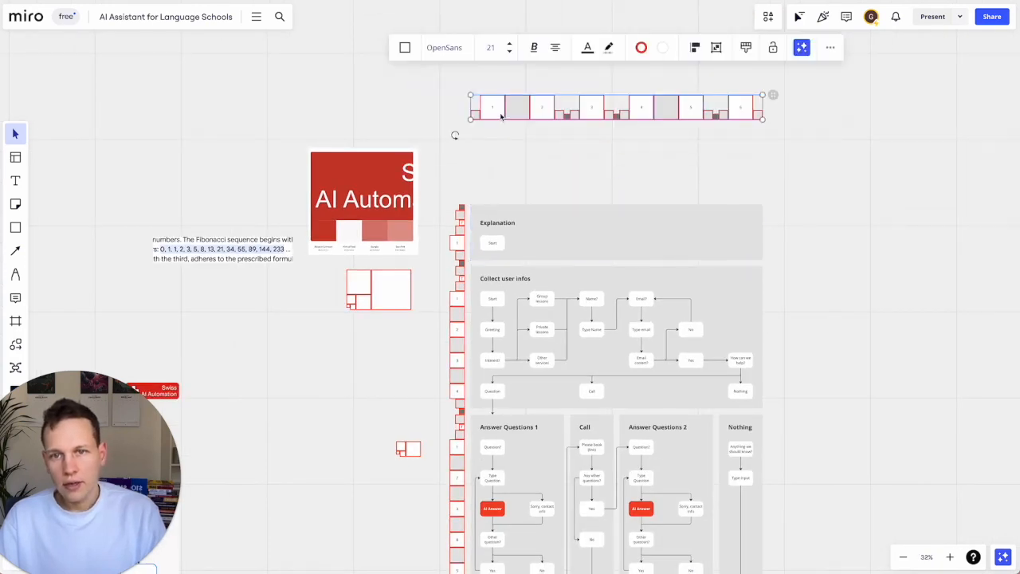
drag(502, 118, 498, 199)
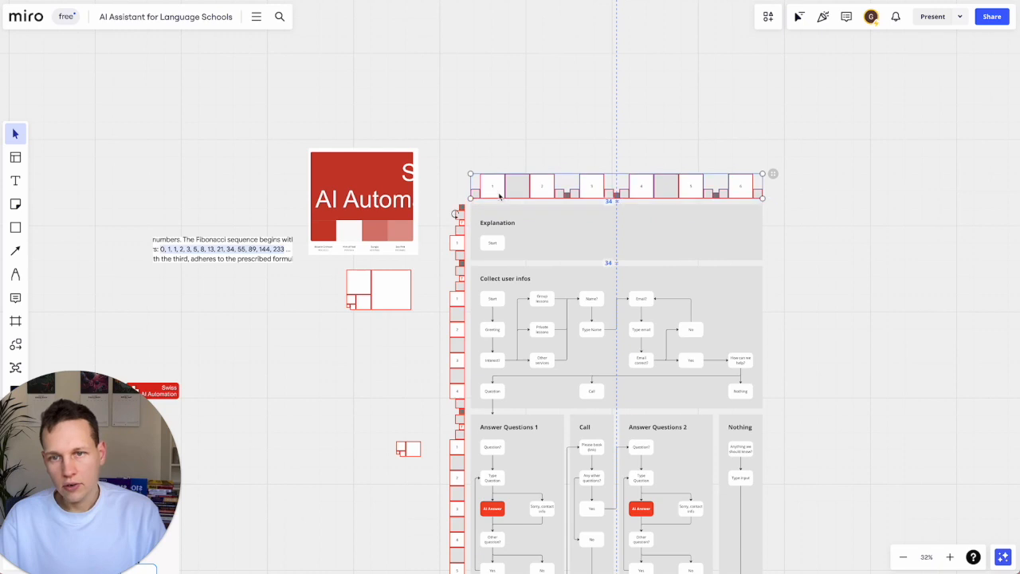
Try a copy of the dark spacer square at the corner between the column and row rulers, and delete it
scroll(486, 200, up, 6)
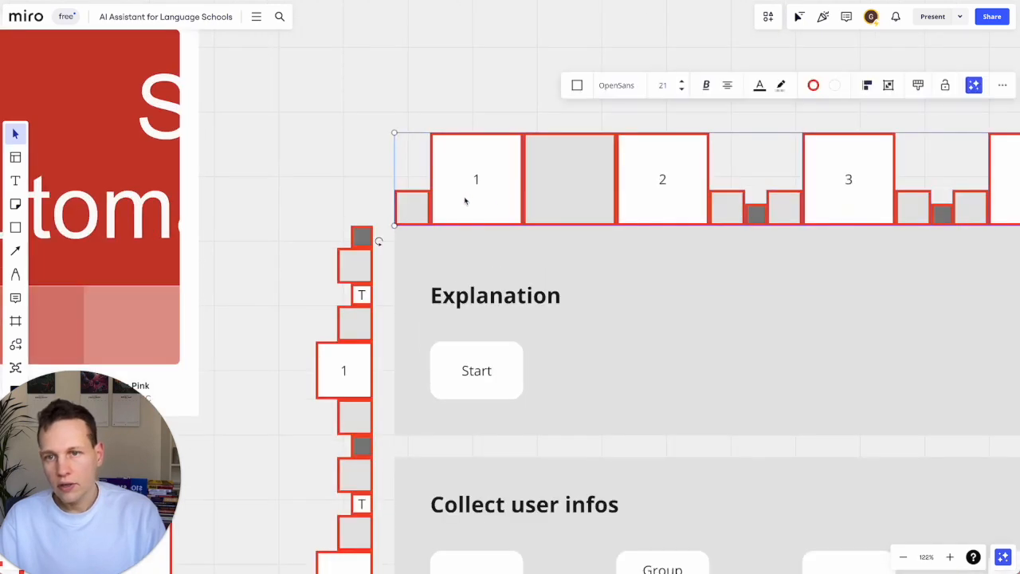
click(362, 235)
drag(361, 236, 389, 219)
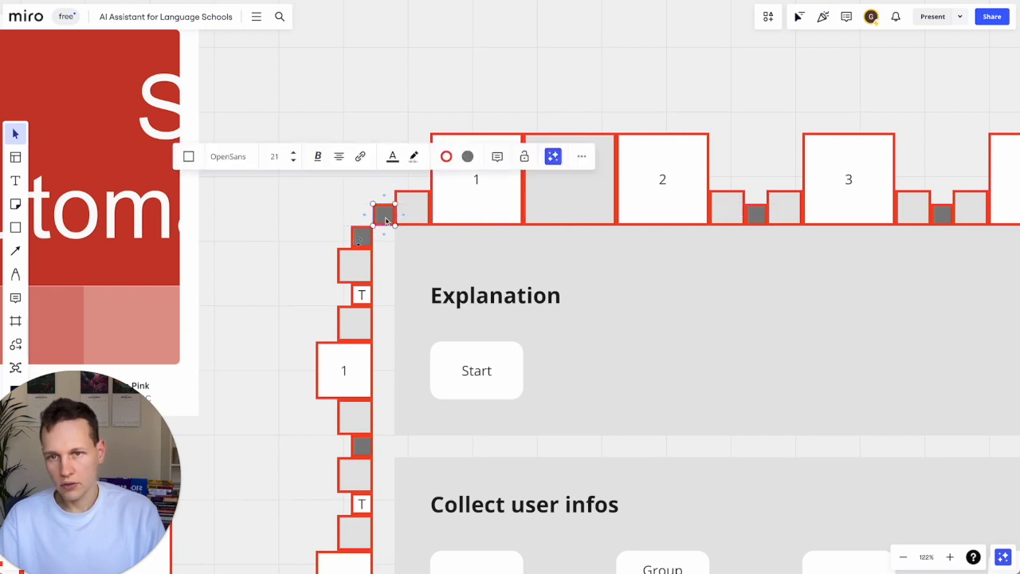
click(317, 245)
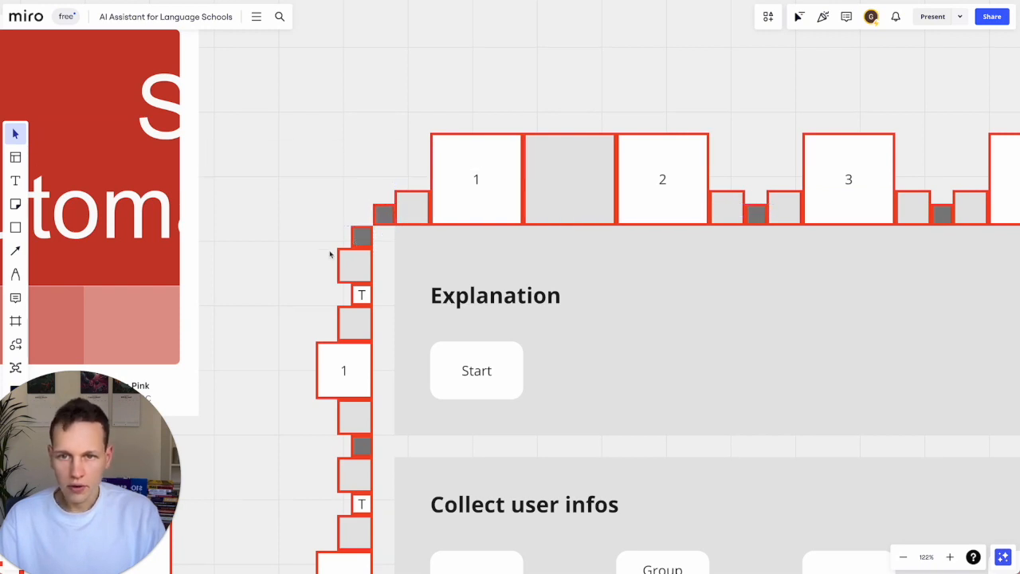
scroll(330, 255, right, 2)
click(314, 206)
key(Delete)
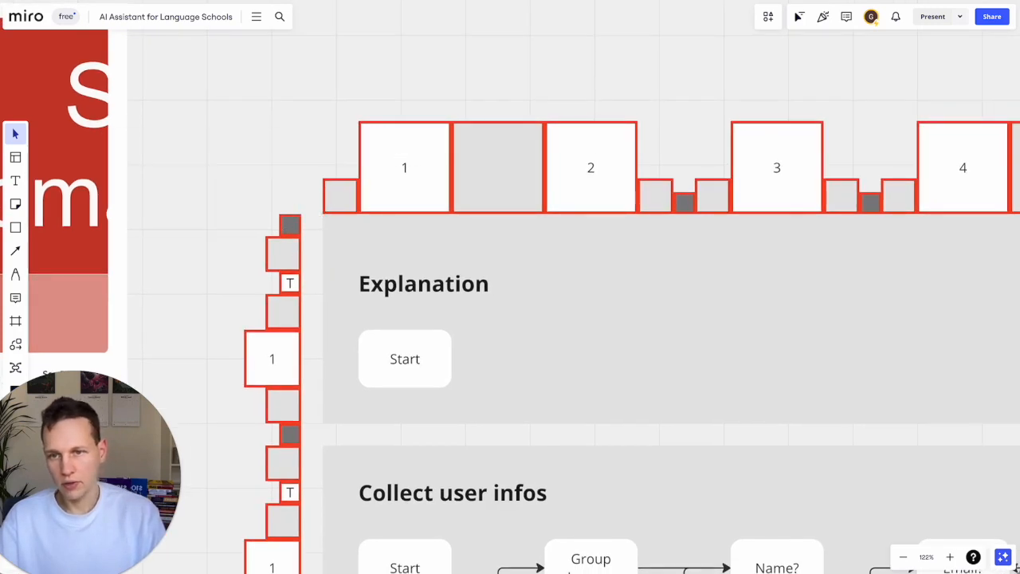
Delete the dark spacer at the start of the row ruler and lower the Explanation block's upper edge to align with the ruler
click(292, 225)
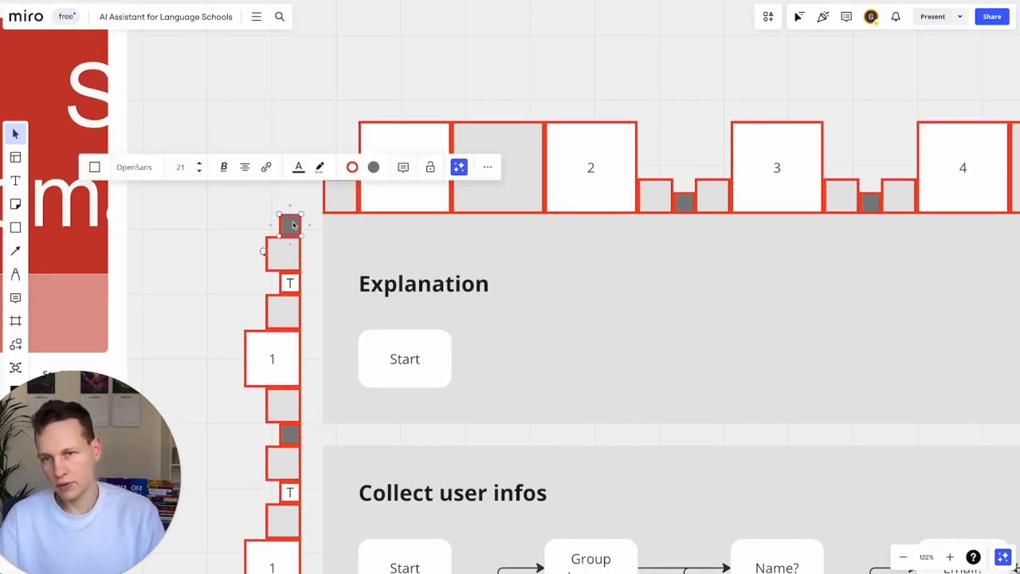
key(Delete)
click(362, 236)
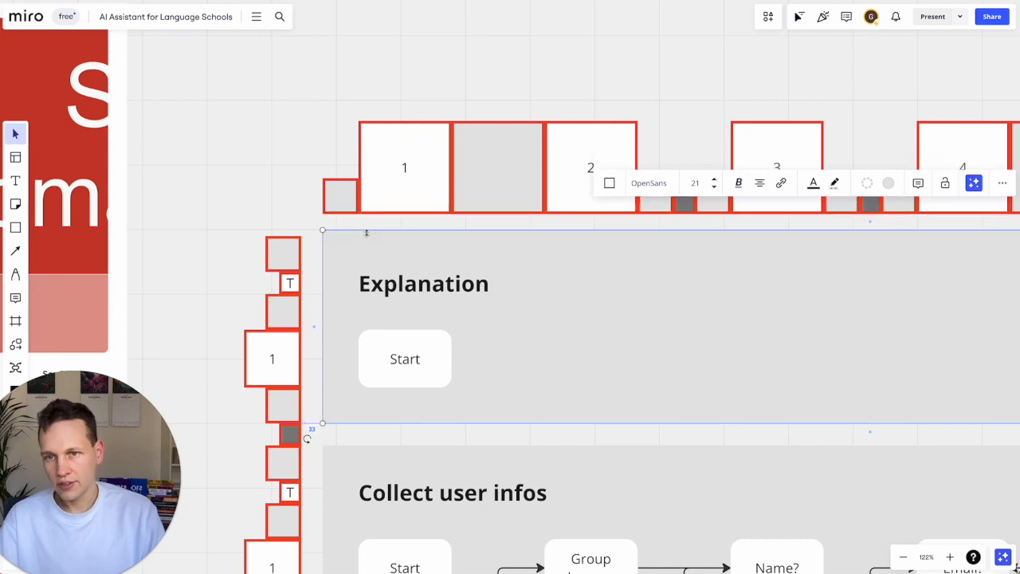
scroll(312, 229, down, 6)
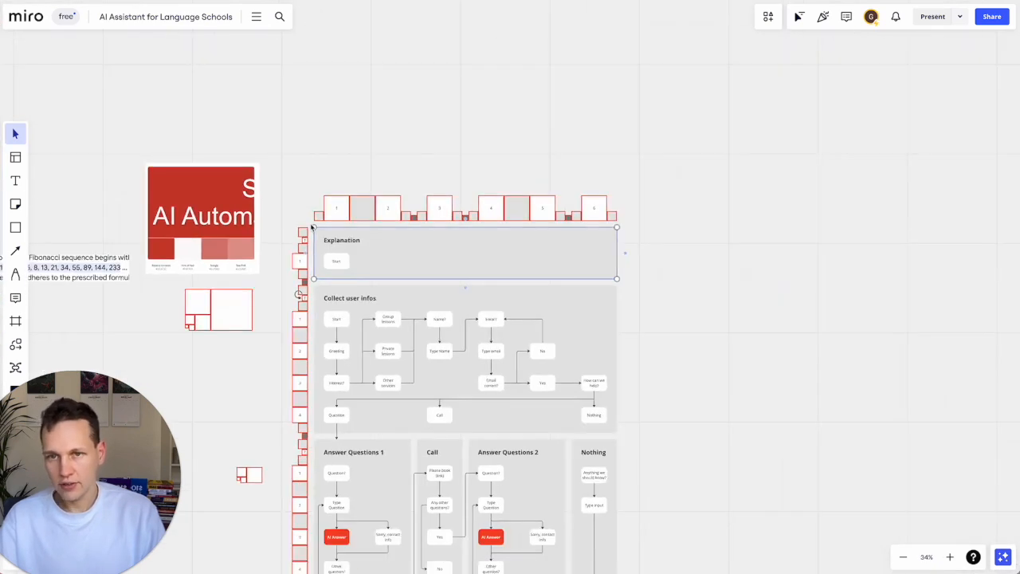
click(327, 134)
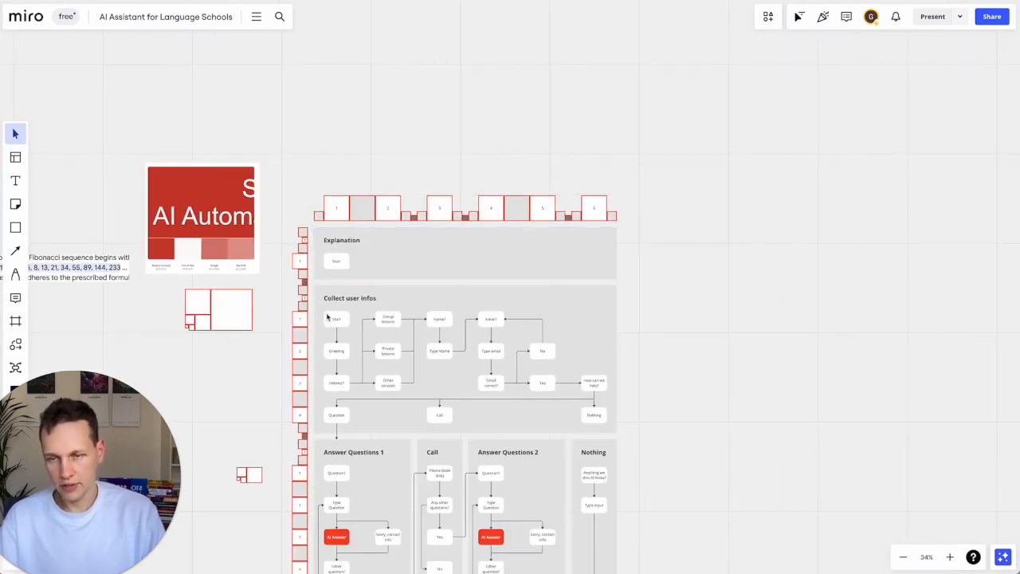
Add a red terminator shape labelled "Start / End" to the Explanation block
scroll(323, 313, up, 5)
click(359, 199)
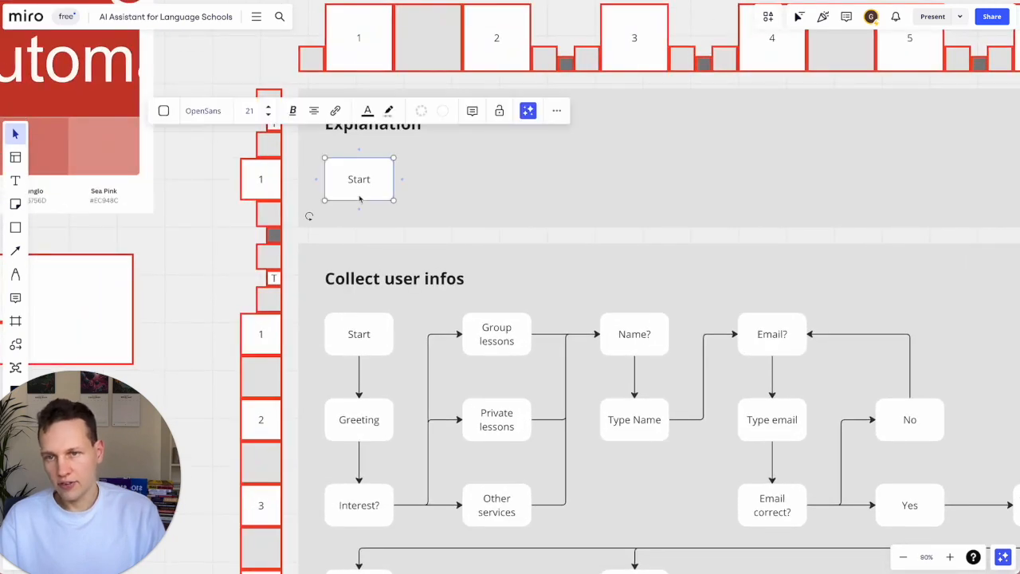
click(15, 228)
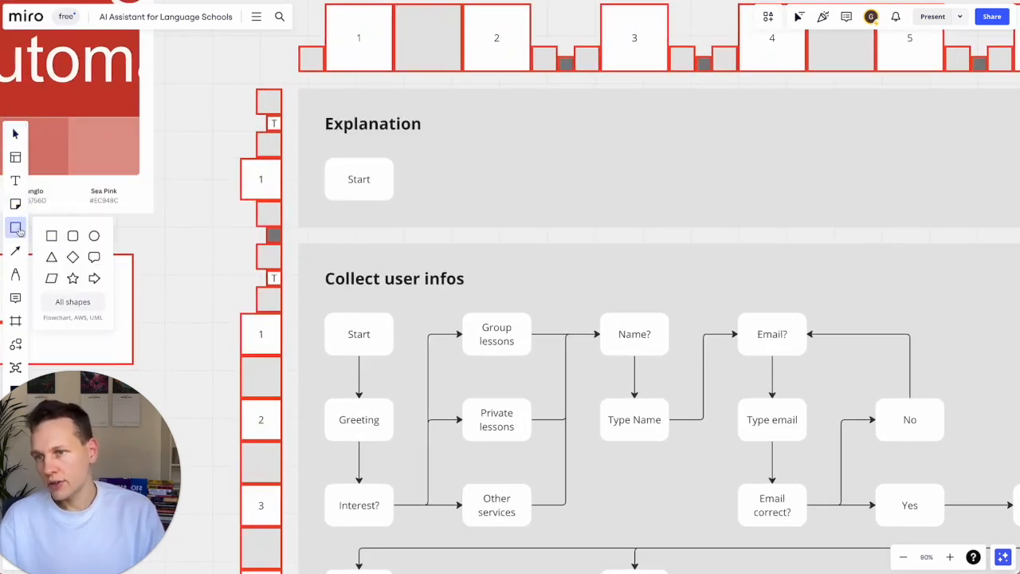
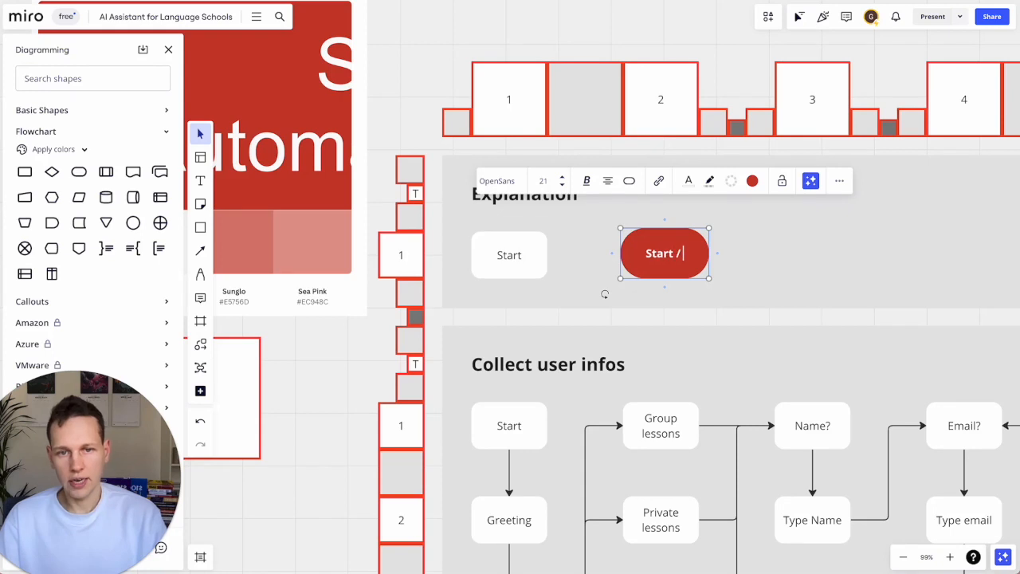
text(end)
key(BackSpace)
key(BackSpace)
key(BackSpace)
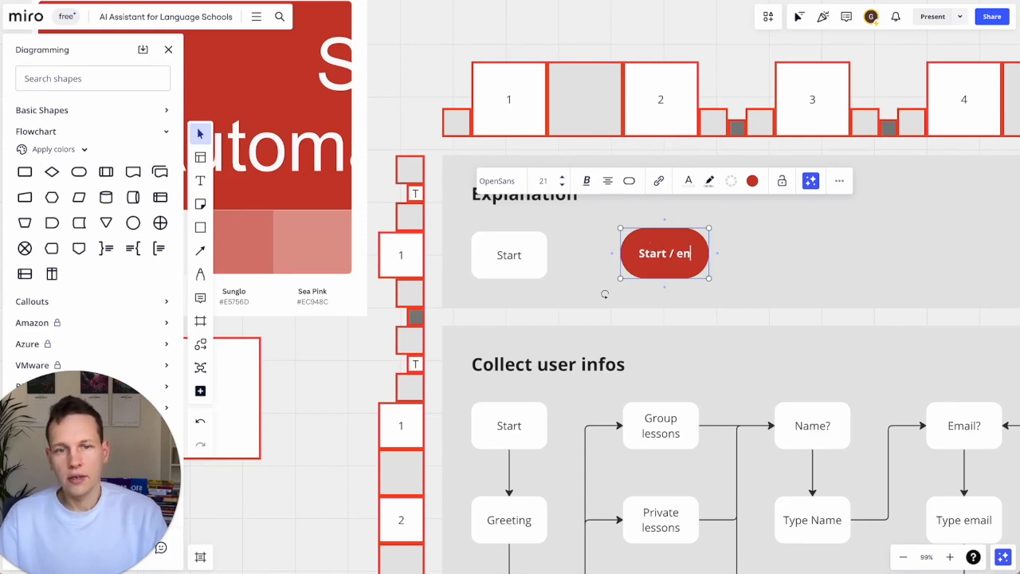
text(End)
Move the white Start box aside, place the Start / End shape in column 1, row 1, and resize it to 144 × 89
drag(514, 265, 779, 266)
drag(664, 276, 506, 275)
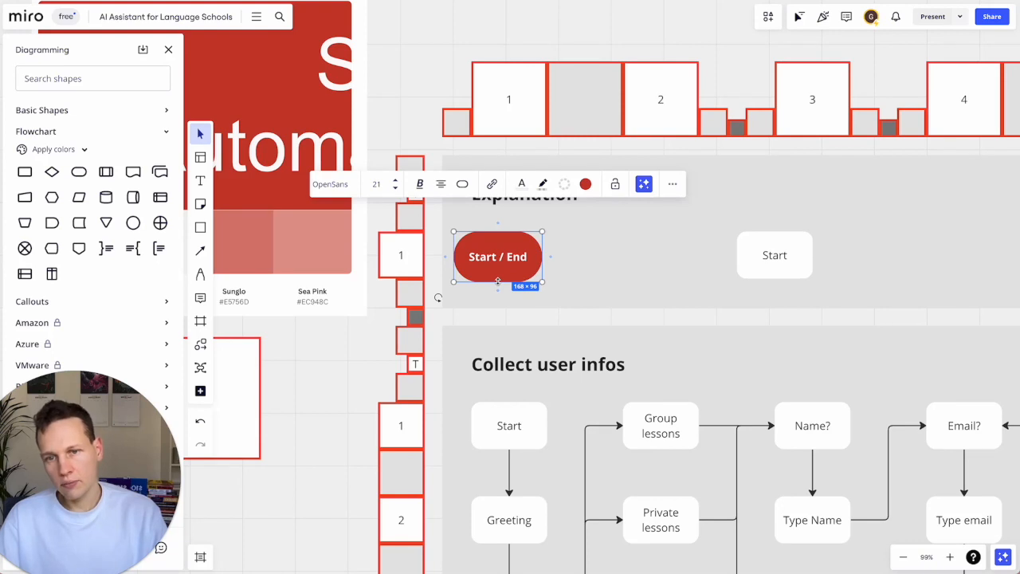
drag(497, 281, 495, 275)
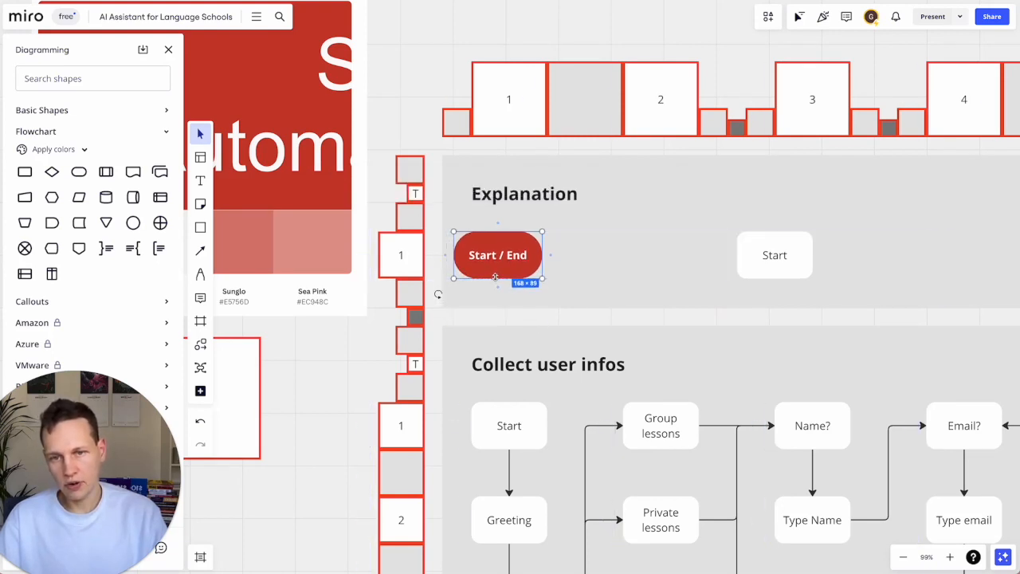
drag(494, 268, 548, 261)
scroll(547, 261, left, 3)
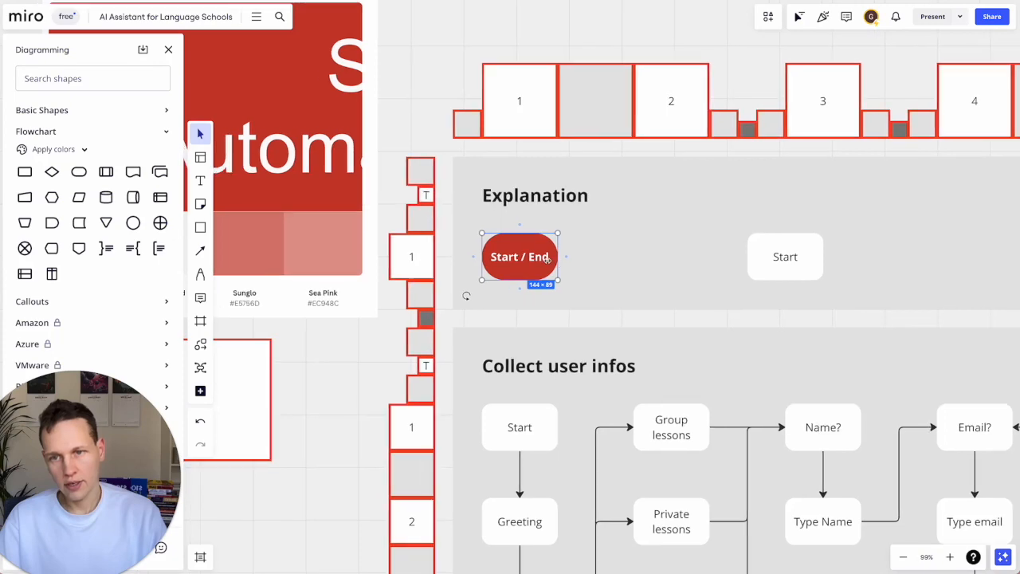
Move the Fibonacci sequence image from beside the colour palette to above the numbered column ruler
click(336, 440)
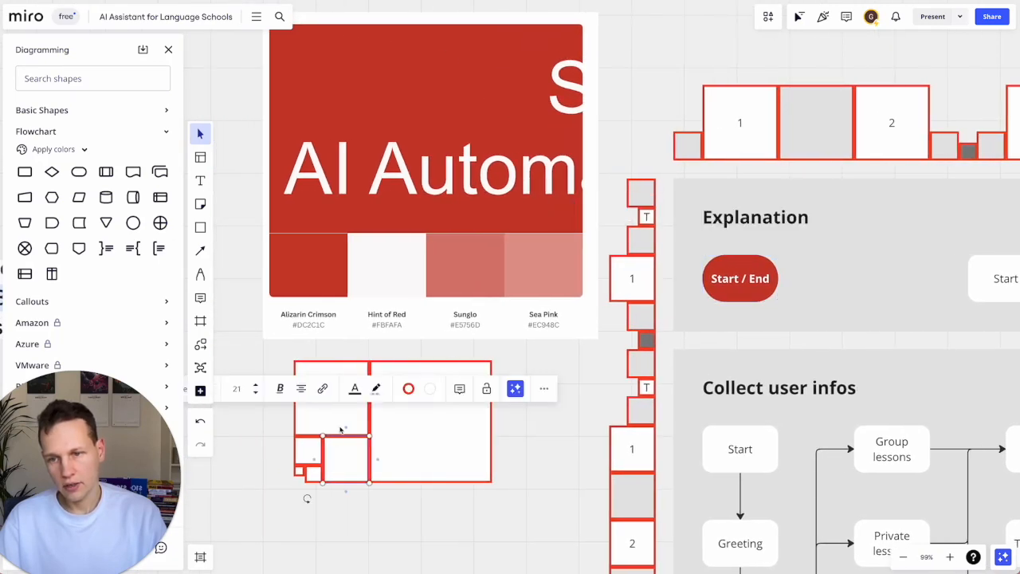
click(328, 424)
scroll(335, 370, down, 5)
scroll(337, 368, left, 5)
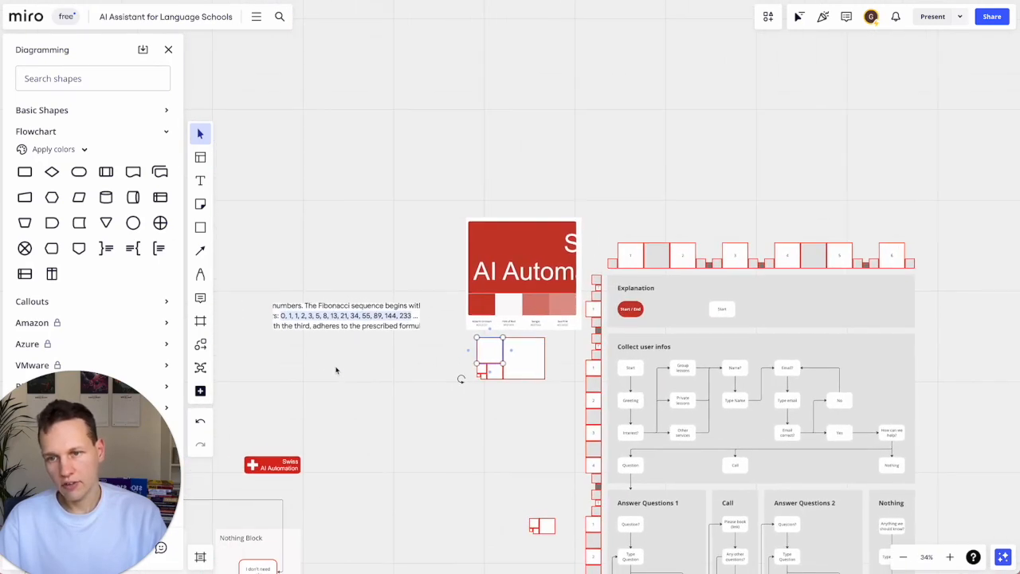
drag(426, 321, 760, 207)
scroll(758, 255, up, 5)
scroll(759, 255, down, 4)
scroll(758, 255, right, 1)
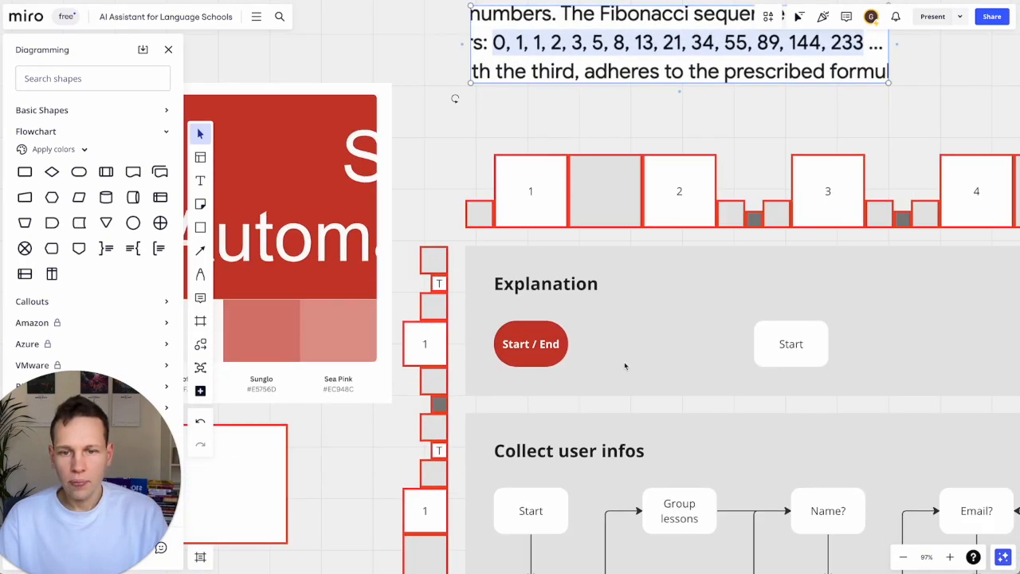
Select both AI Answer boxes in Answer Questions 1 and 2 and open their fill colour choices
click(752, 269)
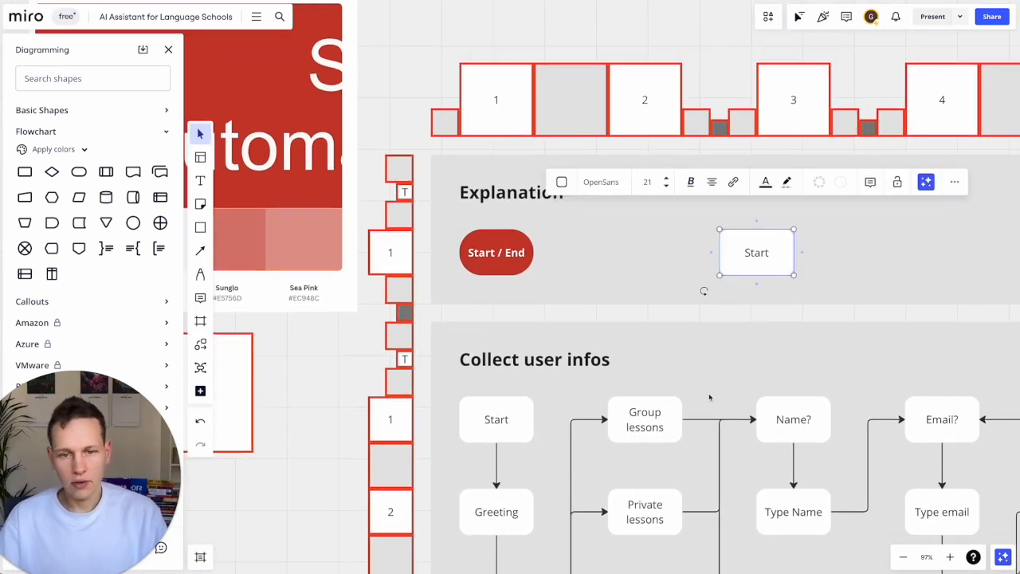
scroll(709, 393, down, 15)
scroll(708, 393, right, 1)
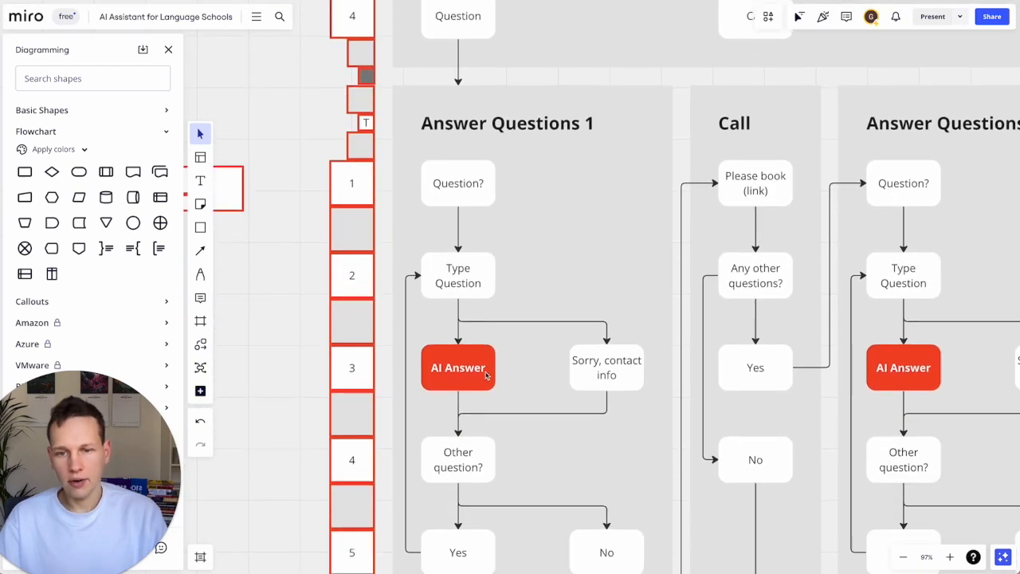
click(486, 374)
shift+click(905, 376)
scroll(905, 378, down, 6)
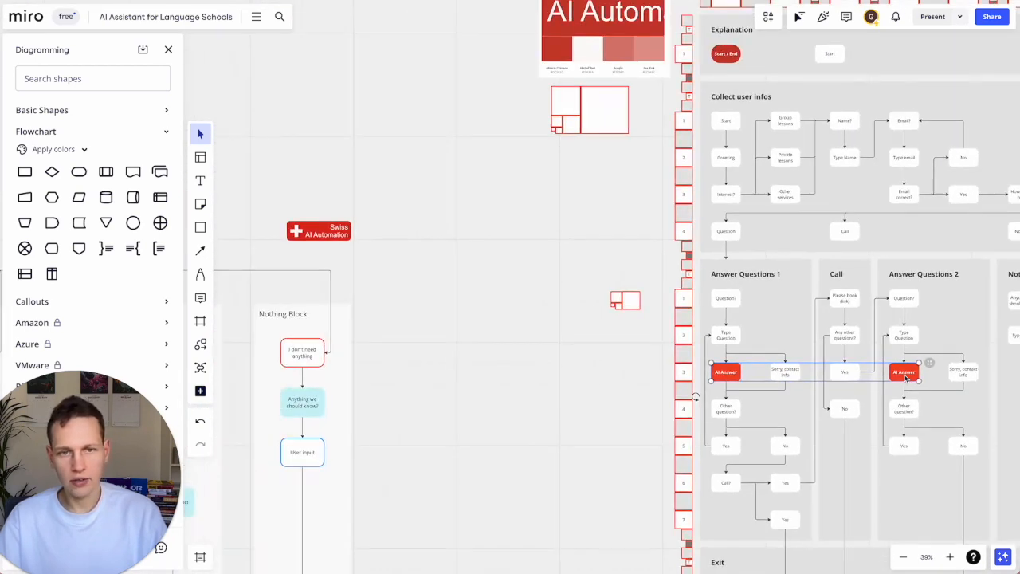
scroll(905, 377, right, 3)
scroll(905, 377, up, 1)
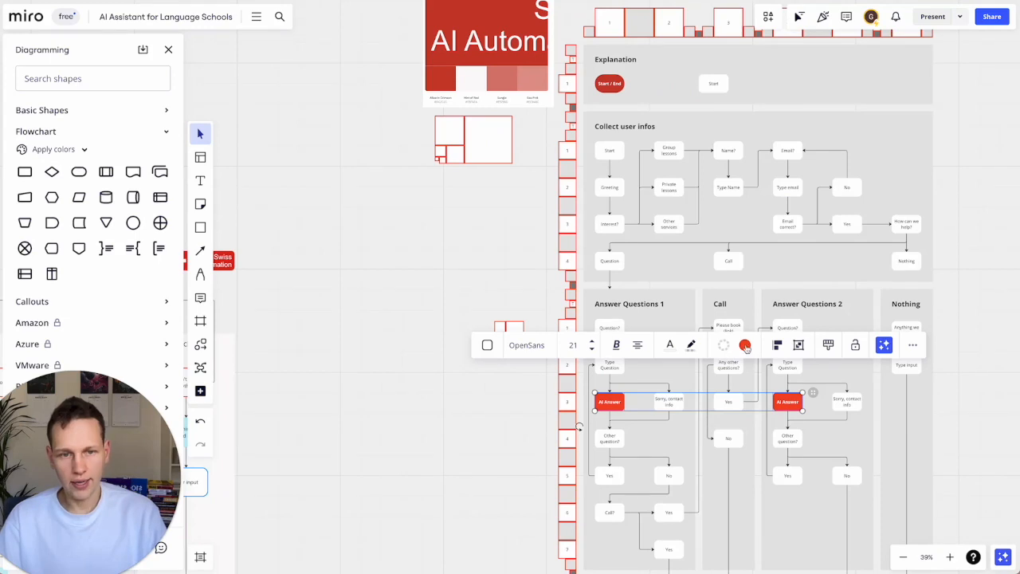
click(744, 346)
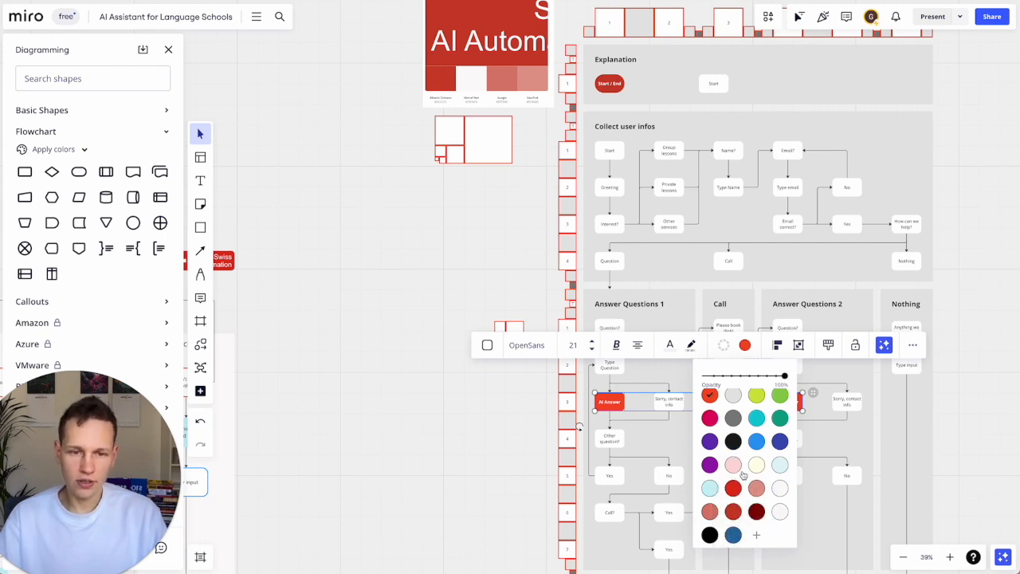
scroll(733, 489, down, 1)
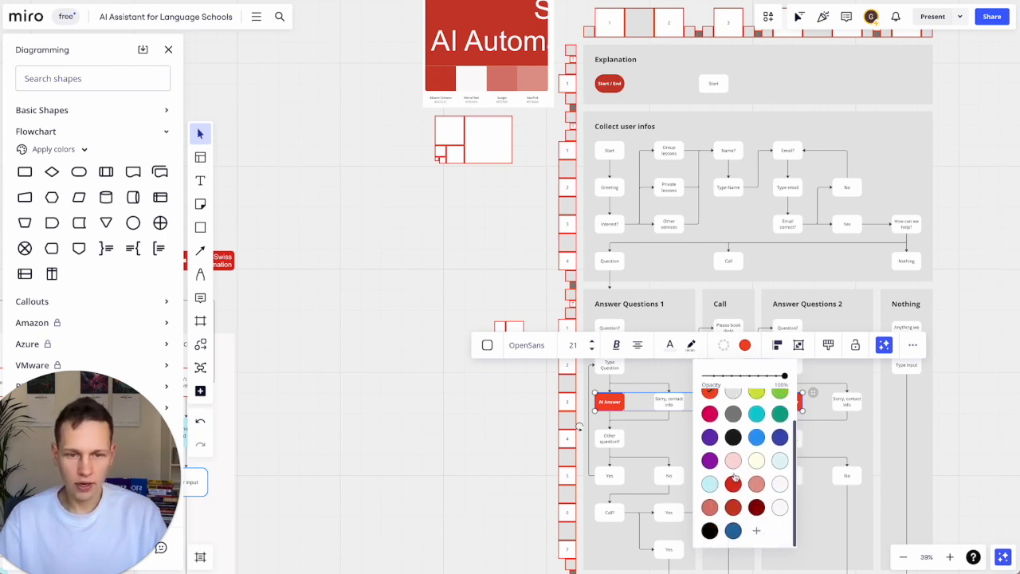
Recolour both AI Answer boxes with the palette image's red, #C83C2B, sampled with the colour picker
click(756, 530)
click(849, 556)
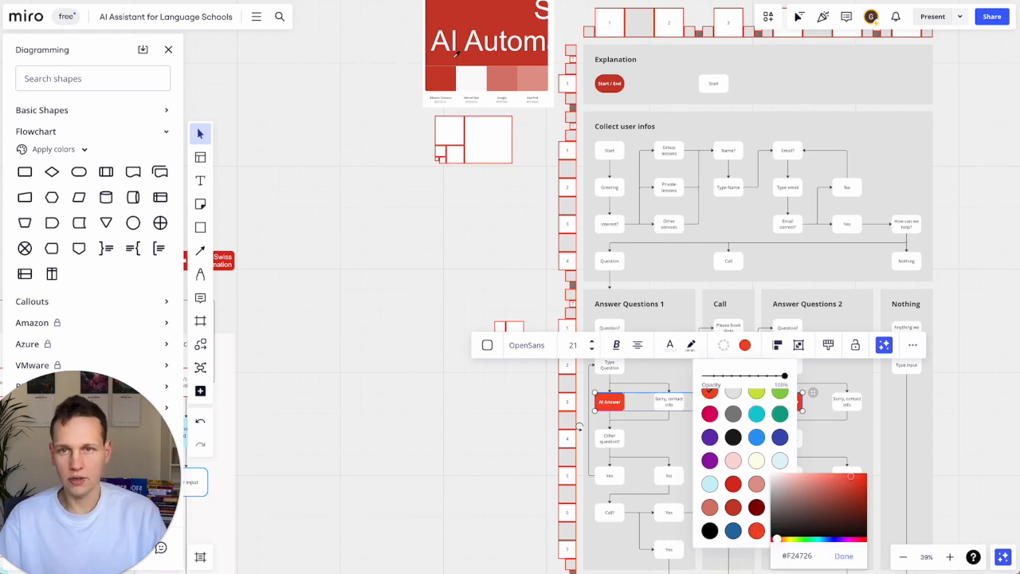
click(490, 412)
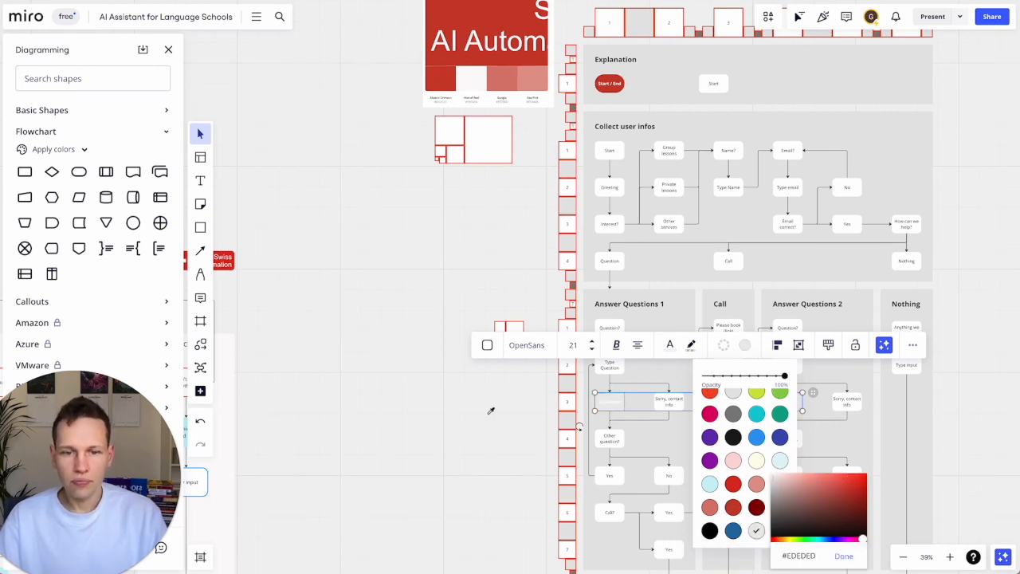
click(511, 12)
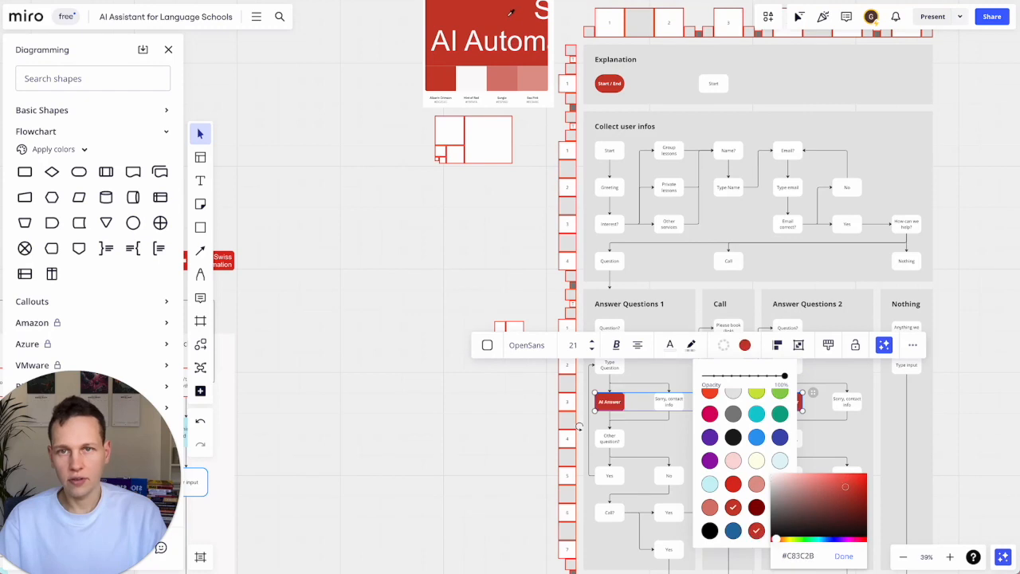
click(670, 309)
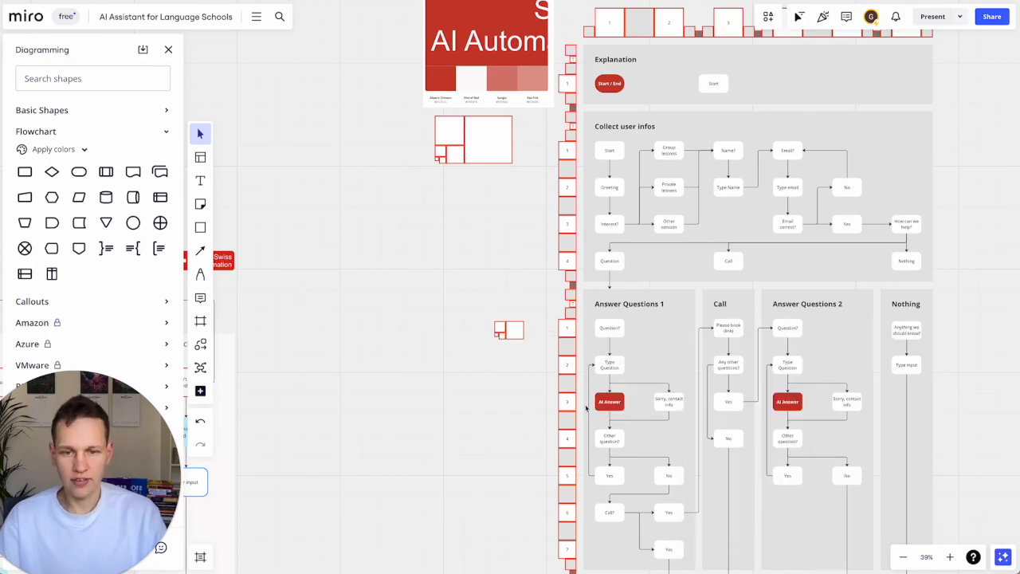
Place a copy of the red AI Answer box in column 2 of the Explanation section, beside Start / End
click(606, 405)
drag(607, 408, 668, 91)
scroll(673, 89, up, 5)
Move the Explanation section's white Start box to column 3 and change its text to "AI Assistant text"
click(790, 93)
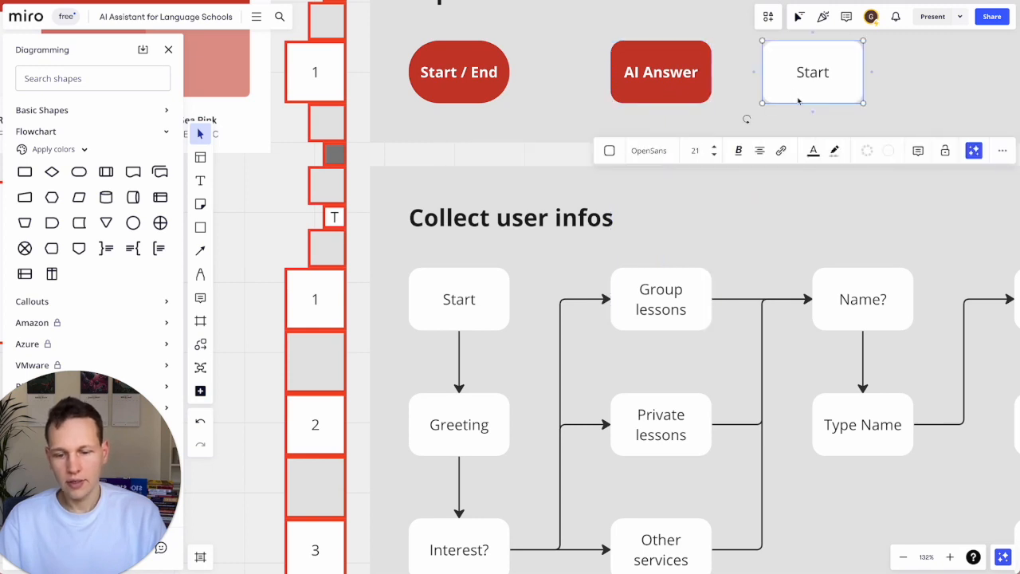
scroll(798, 101, left, 4)
scroll(798, 100, up, 1)
drag(665, 117, 712, 117)
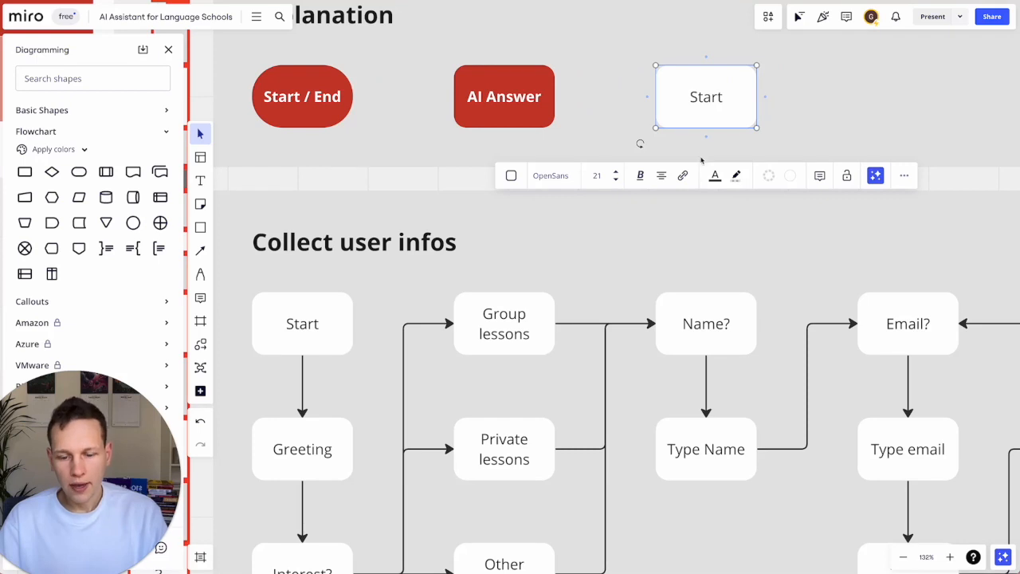
double_click(703, 100)
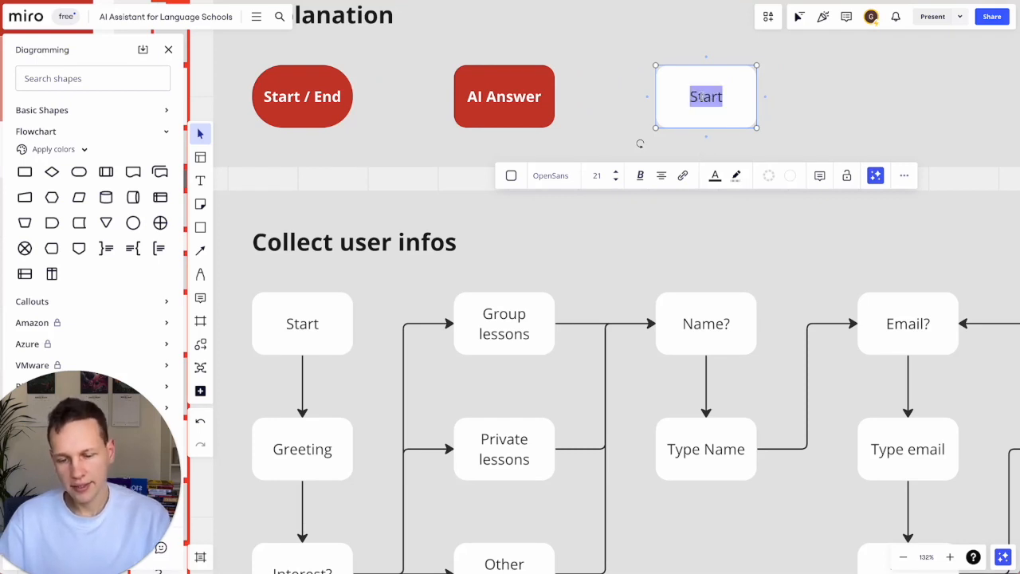
text(AI A)
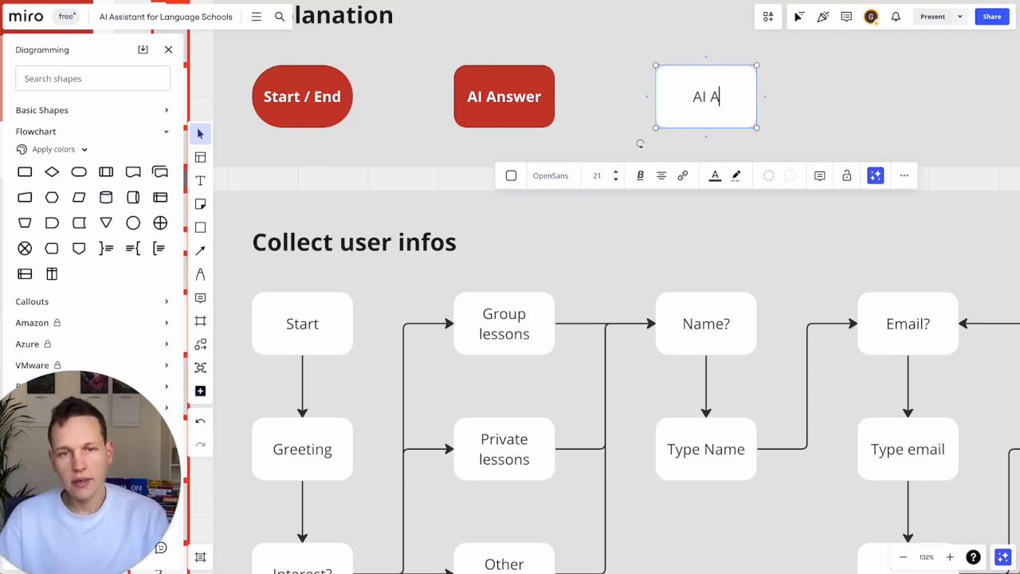
text(ssistant text)
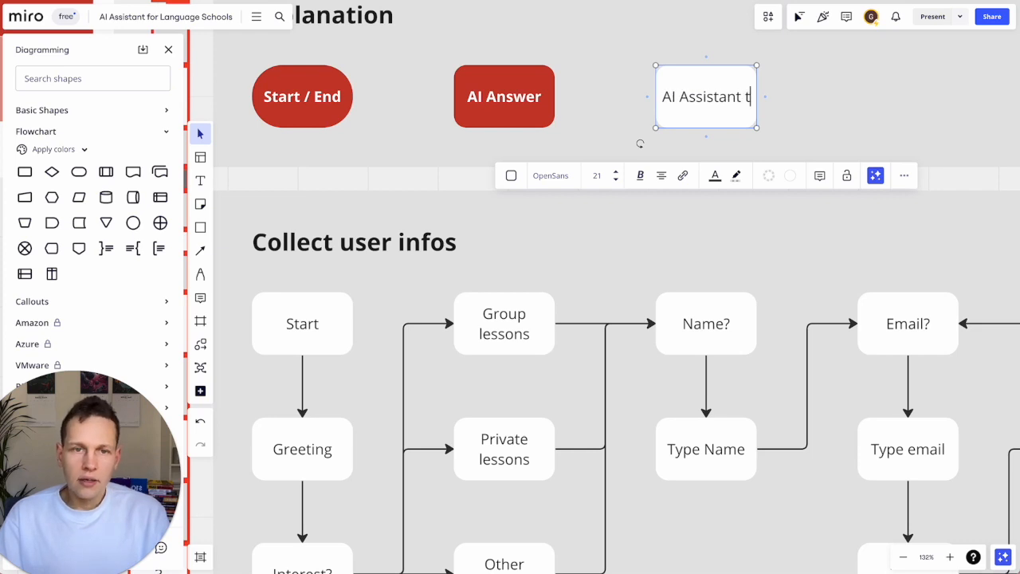
click(720, 157)
Fill the AI Assistant text box with light grey
click(702, 120)
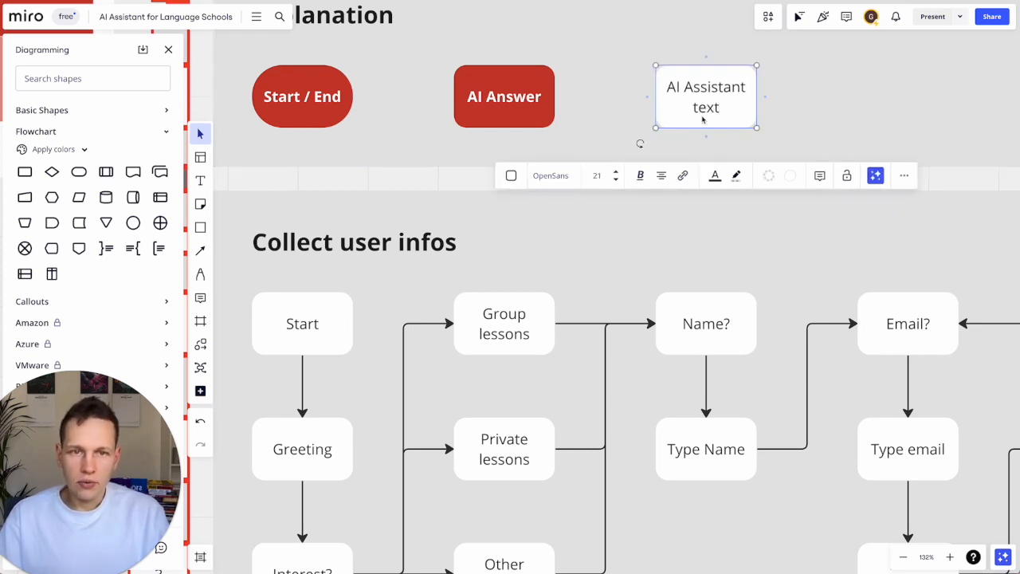
click(791, 176)
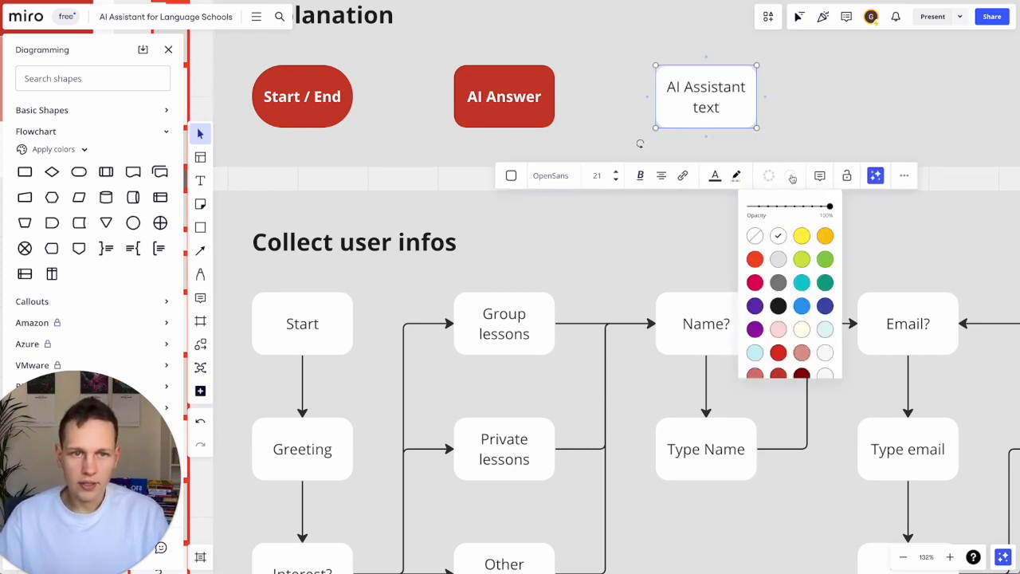
click(778, 258)
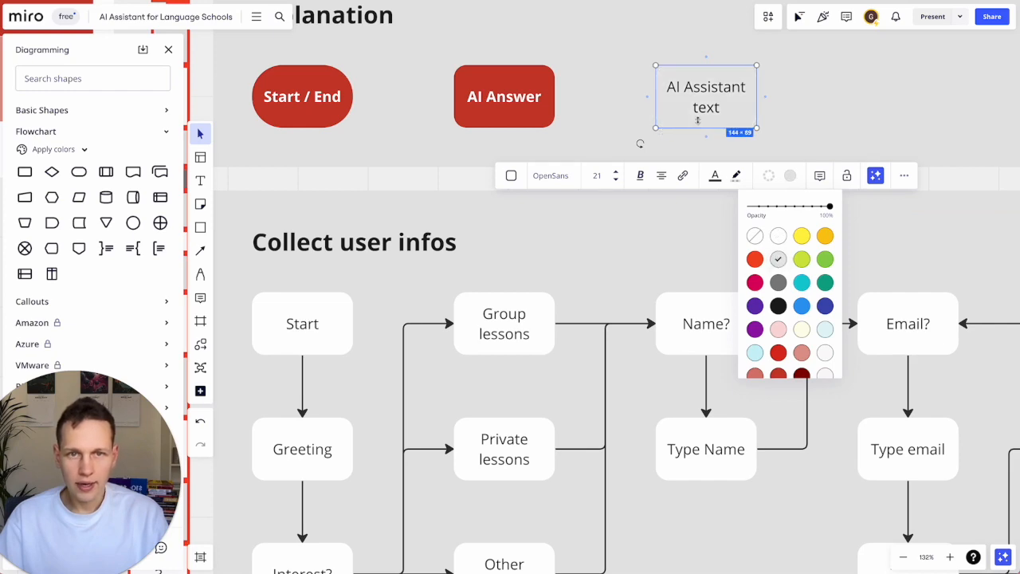
Fill the backgrounds of all seven sections, from Explanation to Exit, with #FBFAFA sampled from the palette image's Hint of Red swatch
click(626, 133)
scroll(662, 107, down, 5)
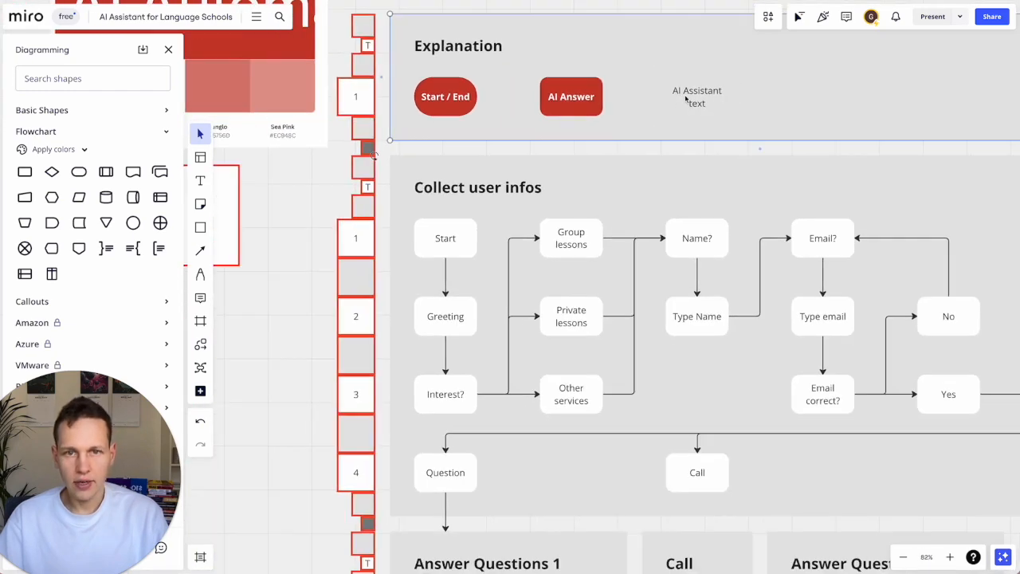
scroll(685, 99, down, 5)
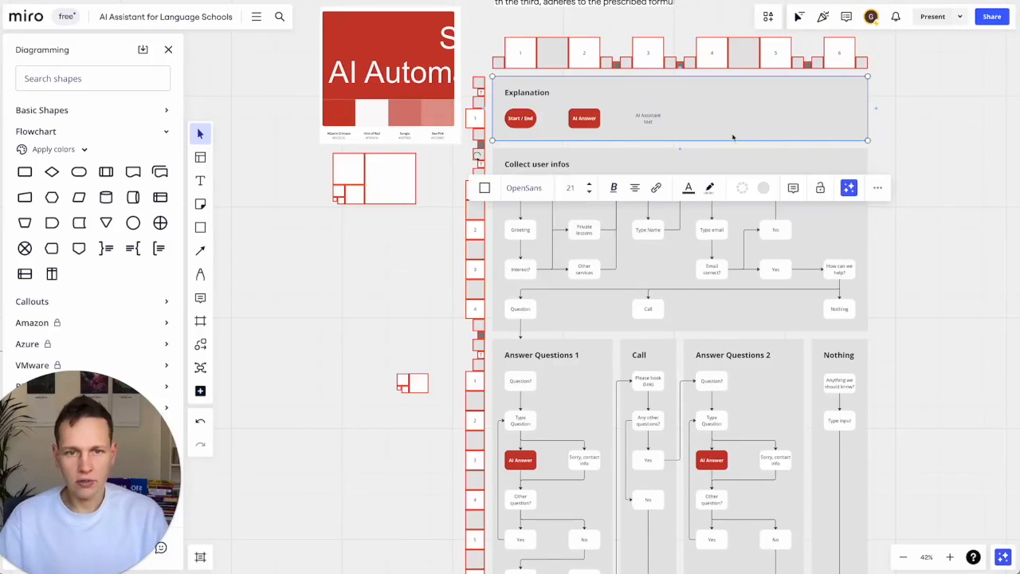
shift+click(787, 171)
scroll(787, 171, down, 5)
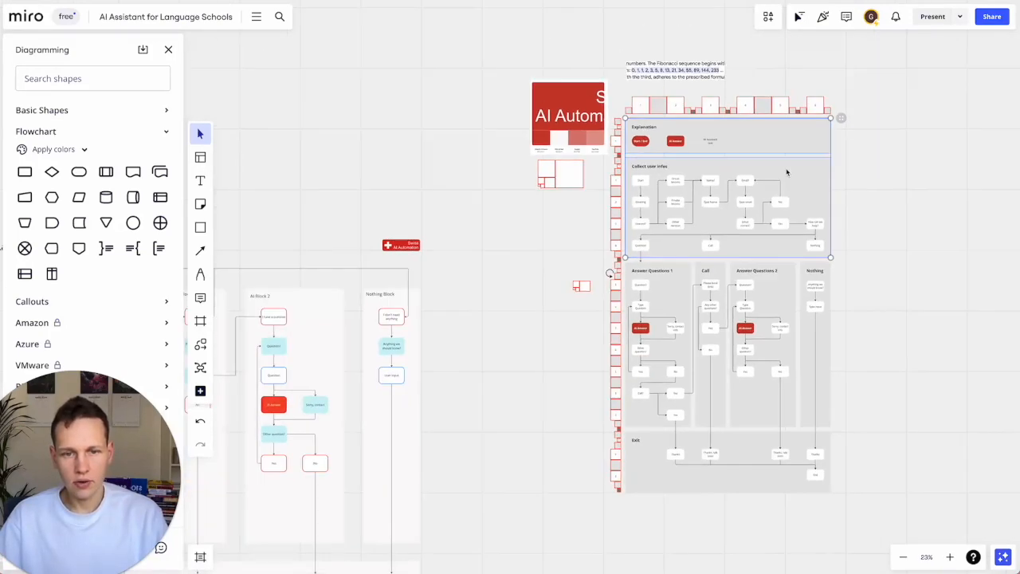
shift+click(682, 277)
shift+click(707, 273)
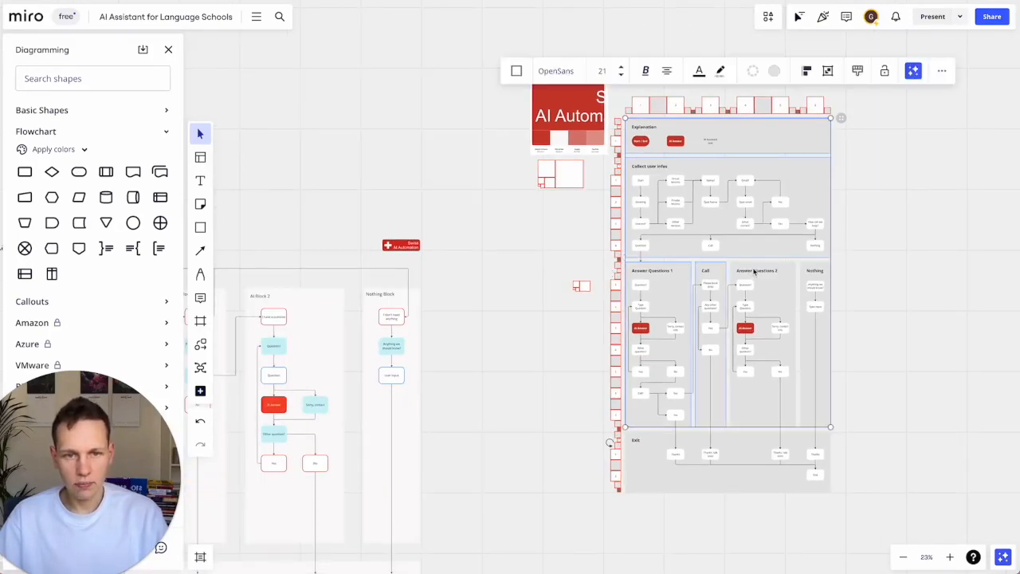
shift+click(755, 271)
shift+click(772, 273)
shift+click(786, 302)
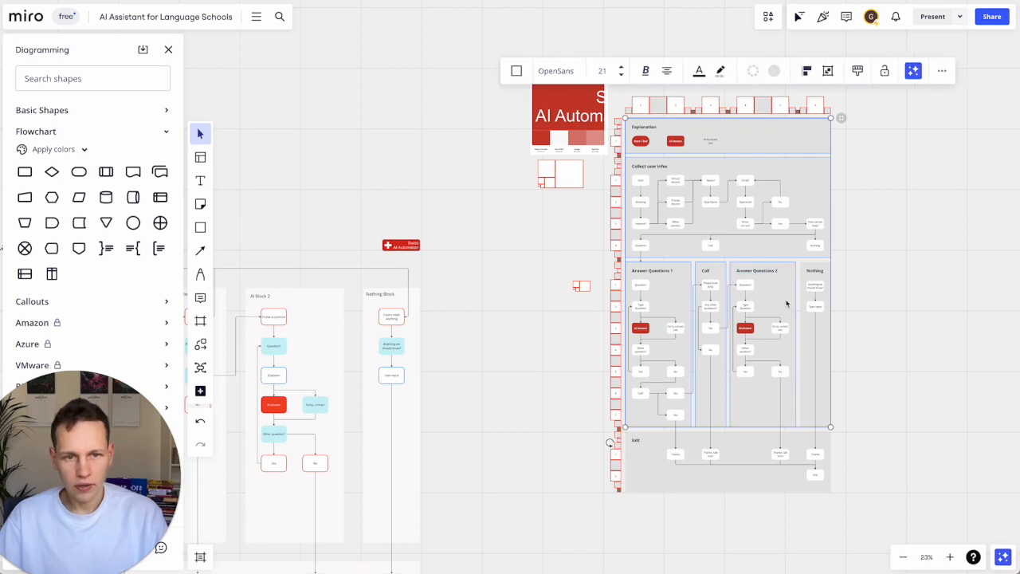
shift+click(809, 371)
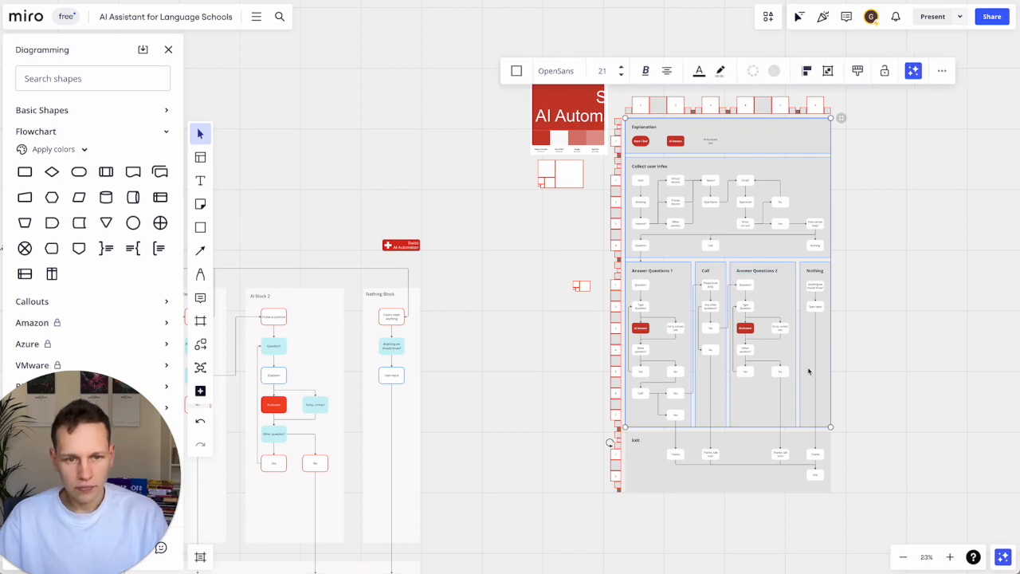
shift+click(754, 487)
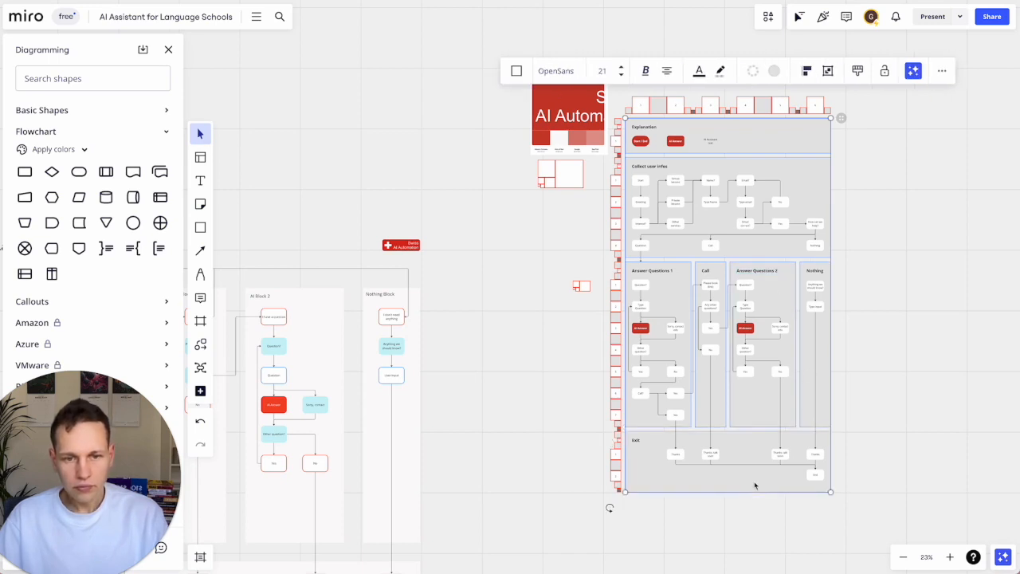
click(775, 72)
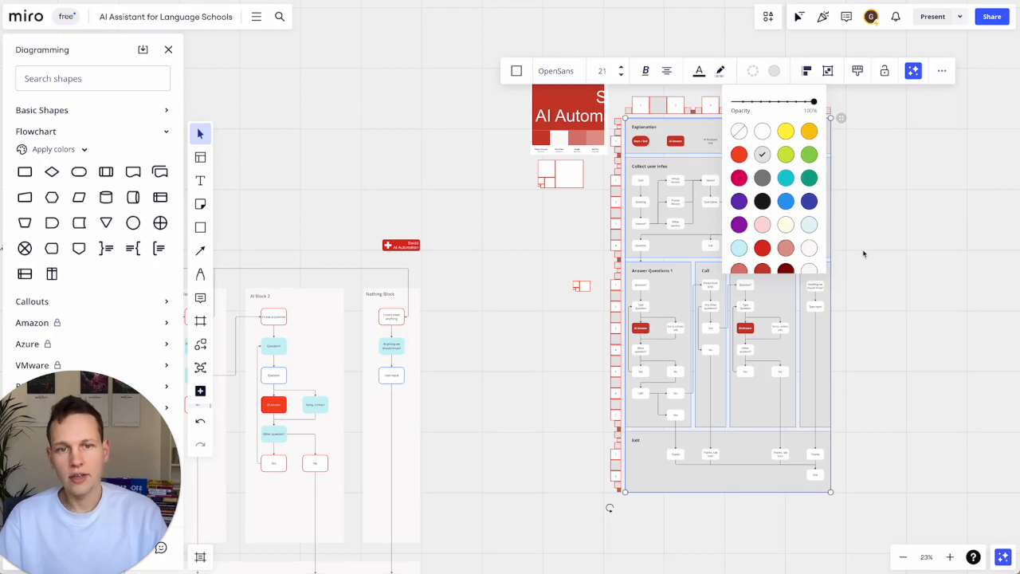
scroll(802, 221, down, 1)
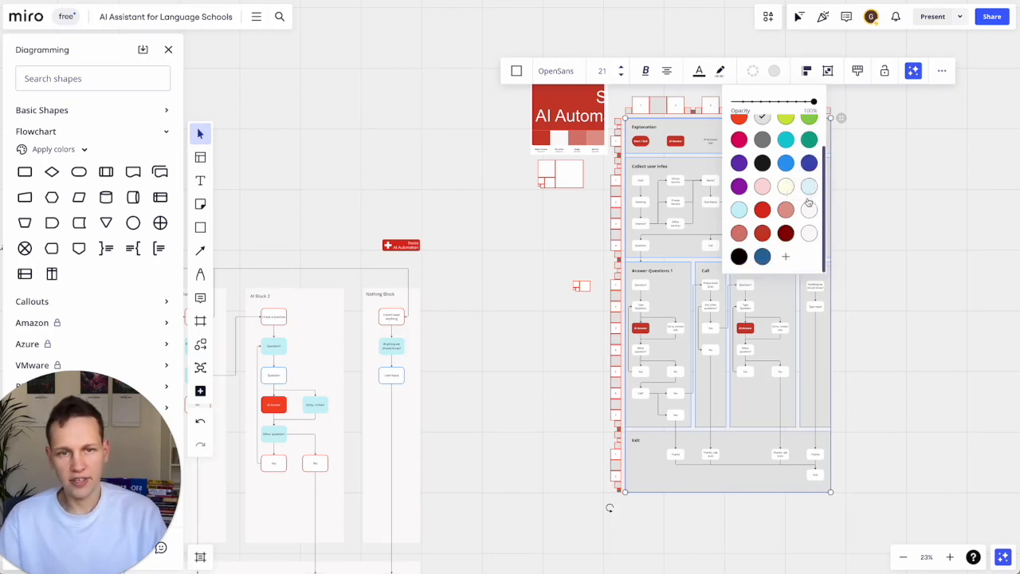
click(786, 258)
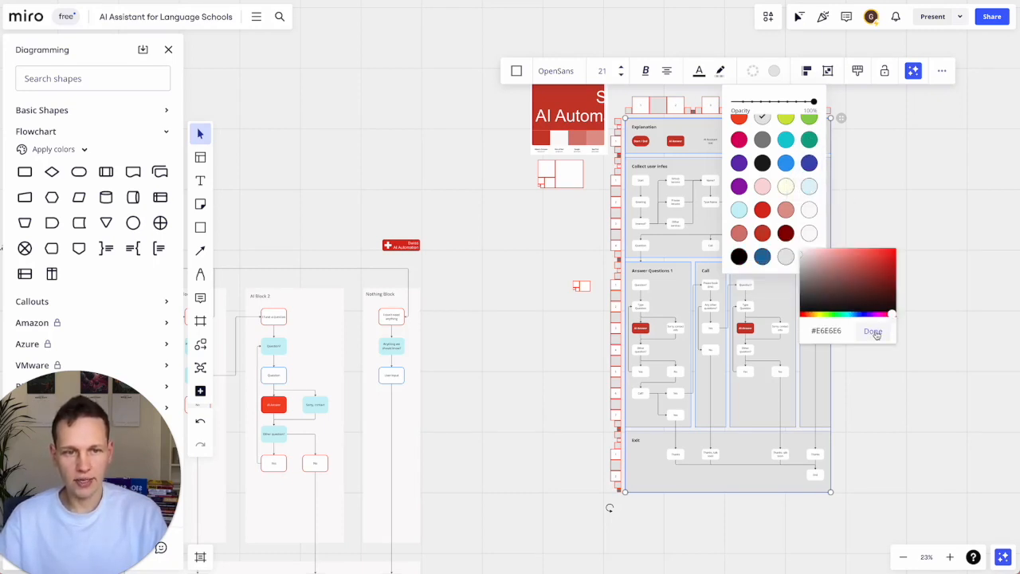
click(561, 139)
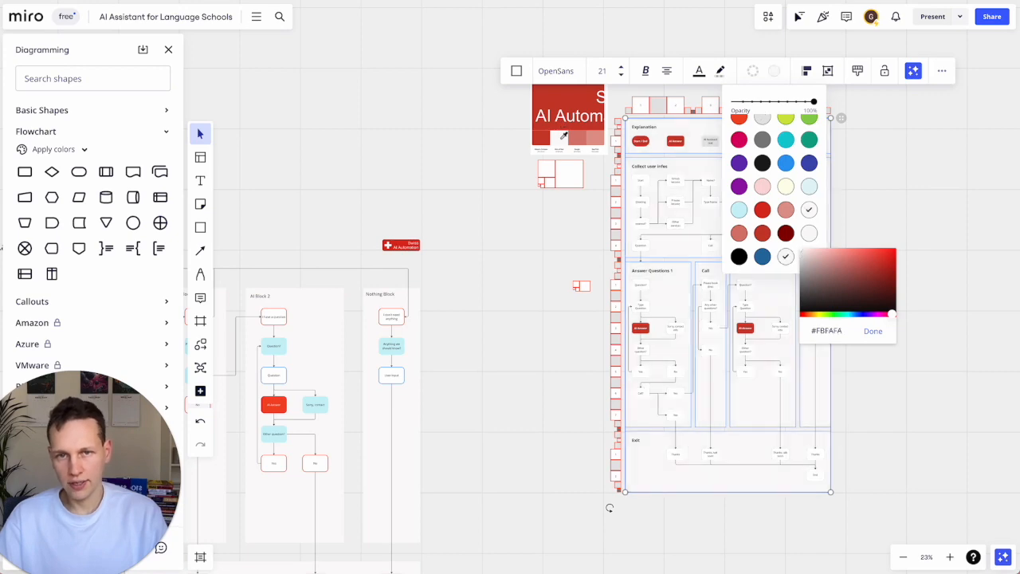
click(463, 170)
scroll(568, 130, up, 5)
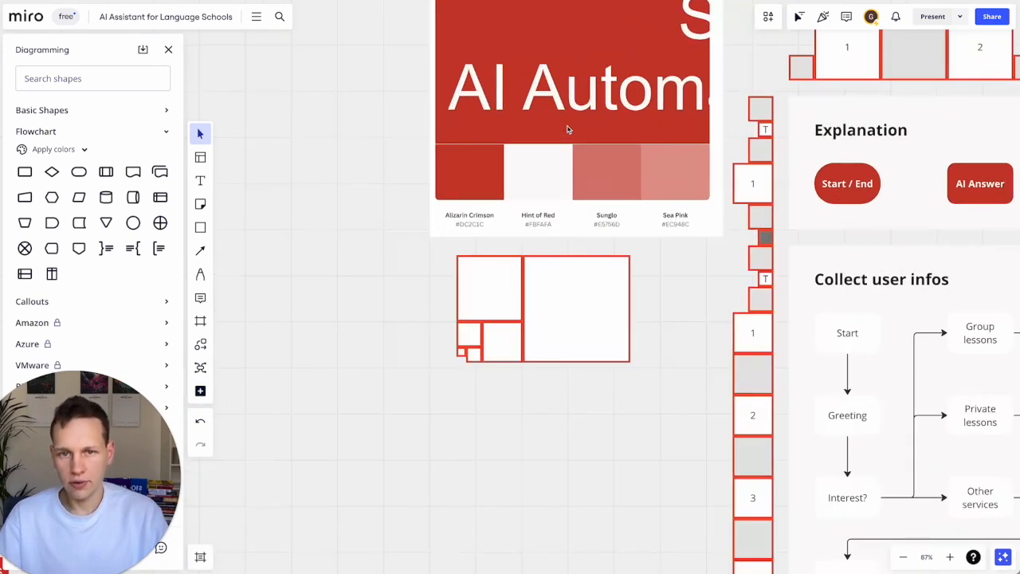
click(551, 167)
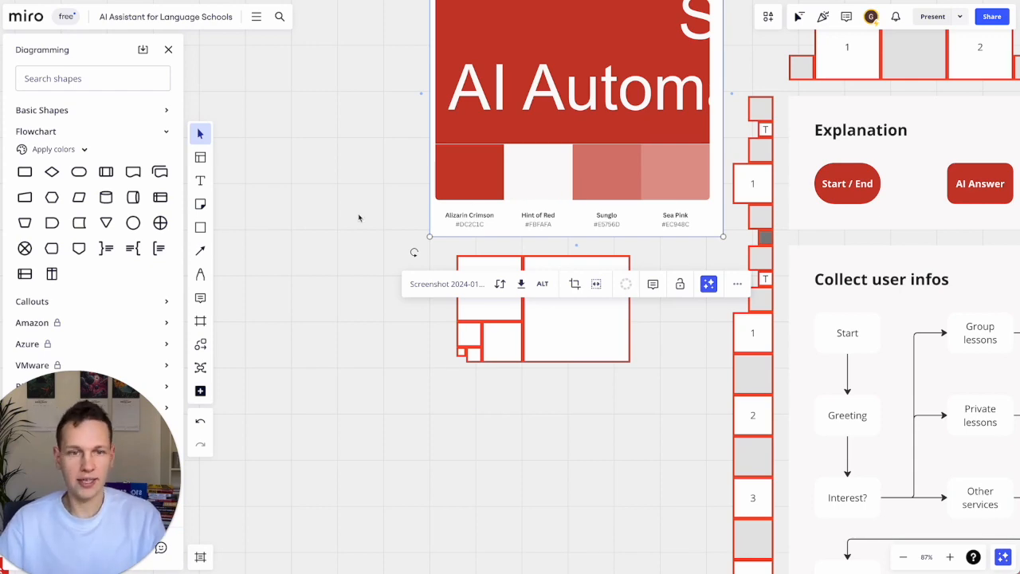
click(358, 218)
Copy the AI Assistant text box to column 4 of the Explanation section and change the copy's text to "User optoins"
scroll(359, 218, right, 5)
scroll(358, 218, down, 4)
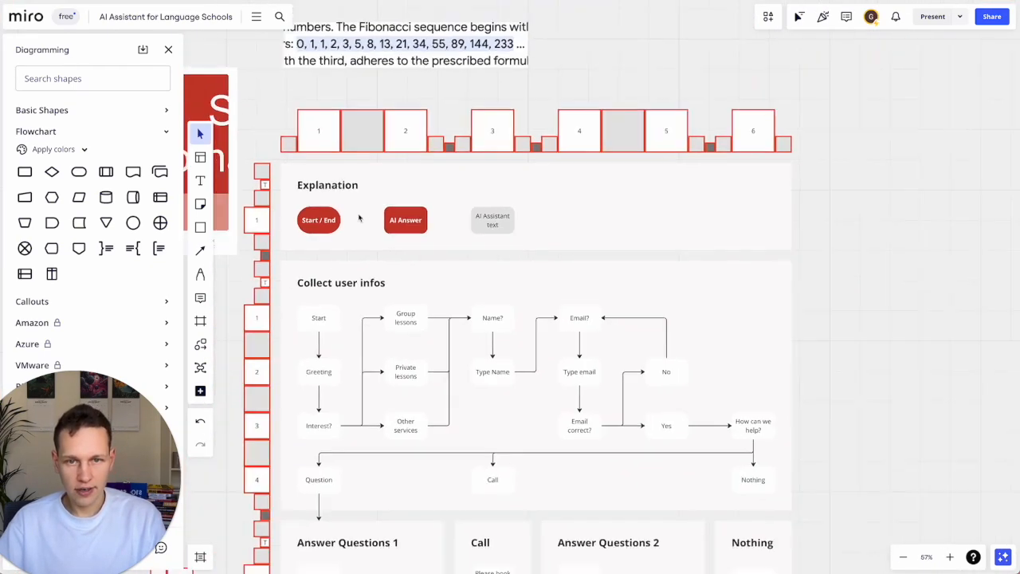
scroll(358, 218, down, 2)
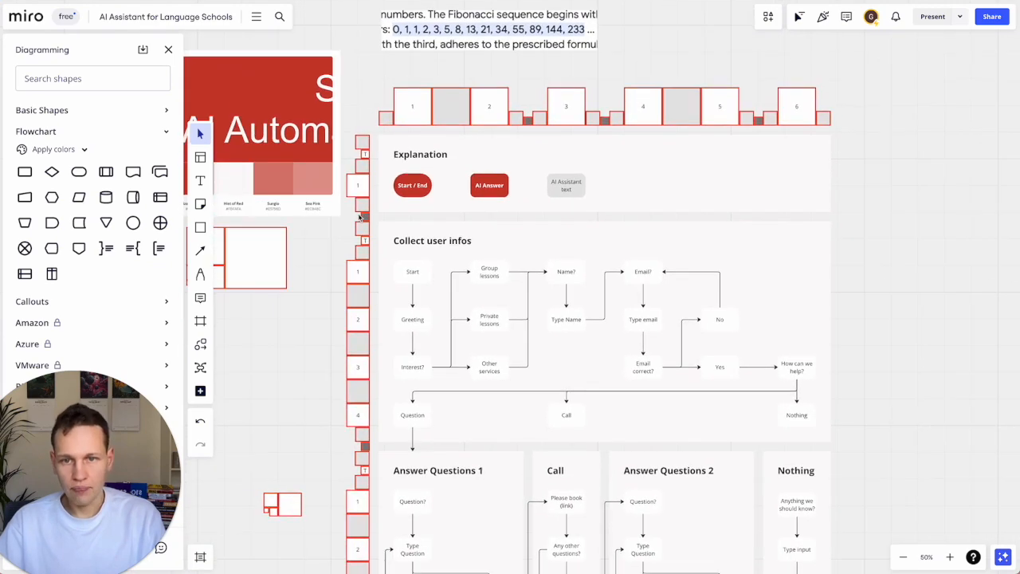
click(573, 193)
scroll(574, 193, up, 5)
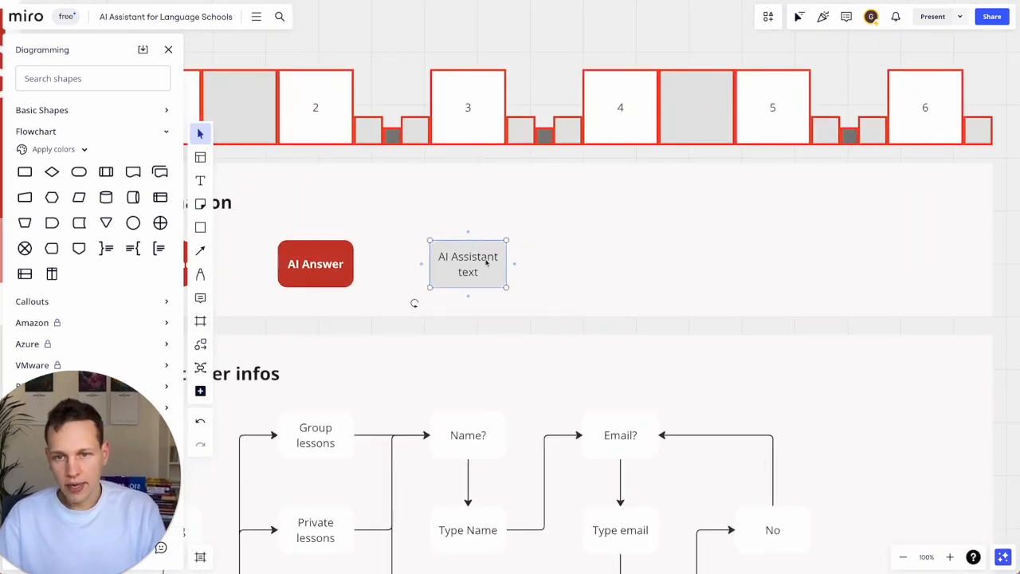
drag(486, 265, 620, 269)
double_click(620, 271)
key(ctrl+a)
text(U)
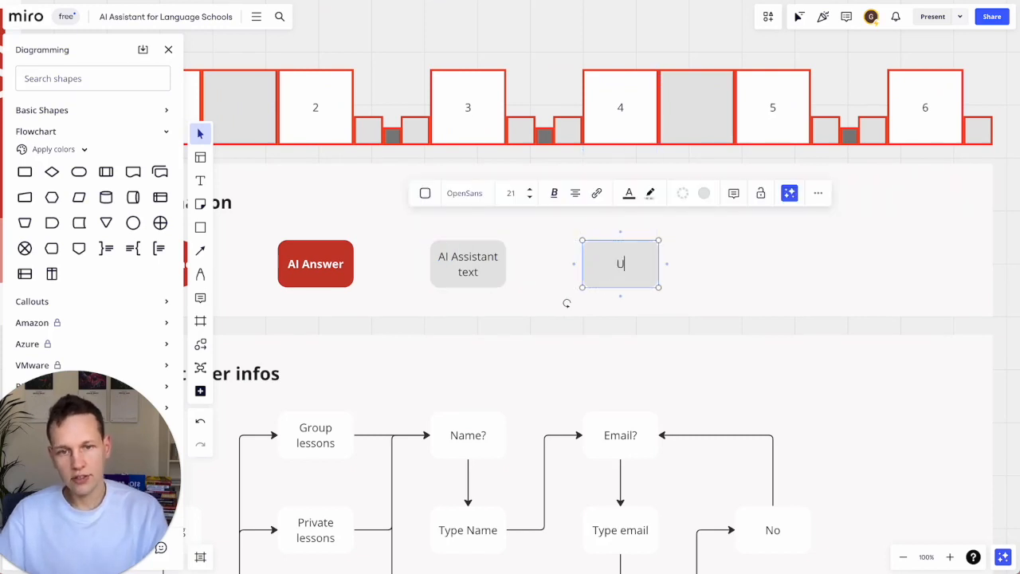
text(ser optoins)
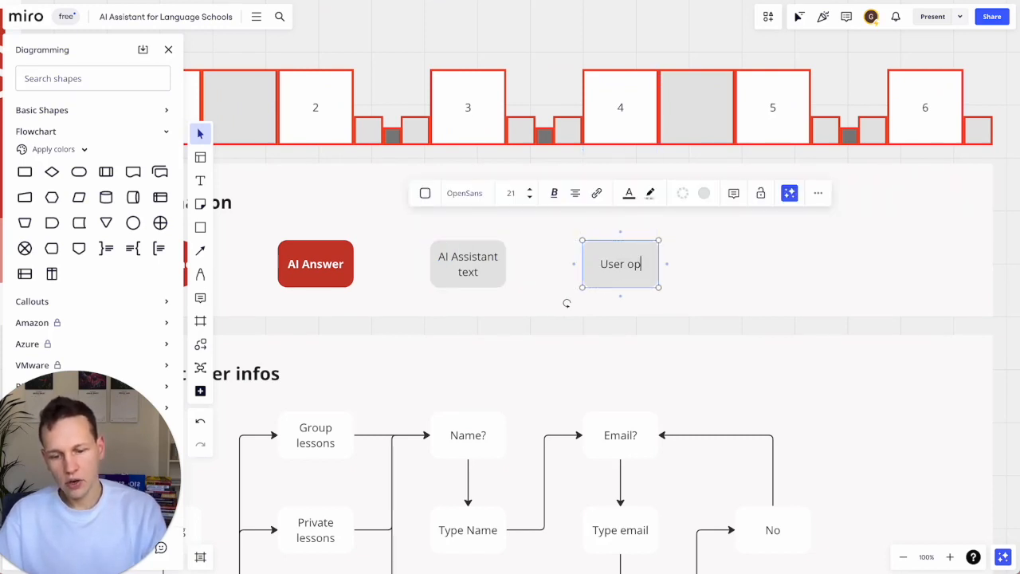
Fill the "User optoins" box in the Explanation section with white and give it a thin black border
click(700, 194)
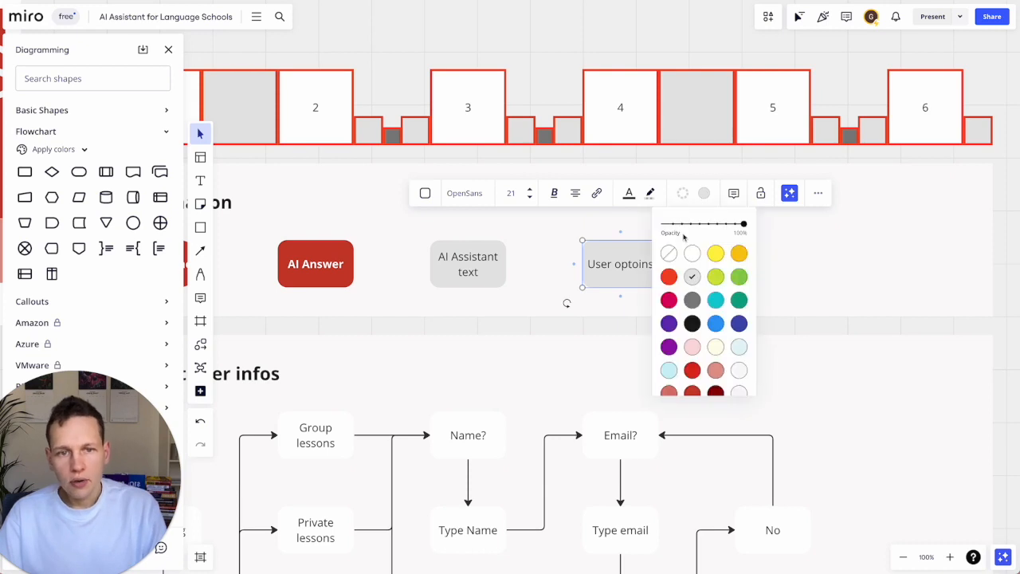
click(691, 253)
click(682, 197)
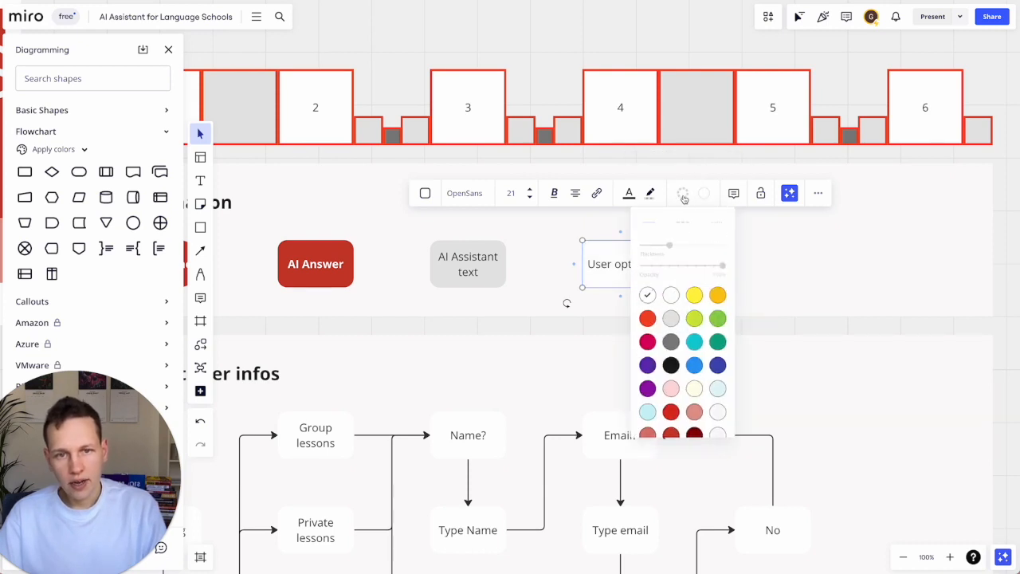
click(670, 364)
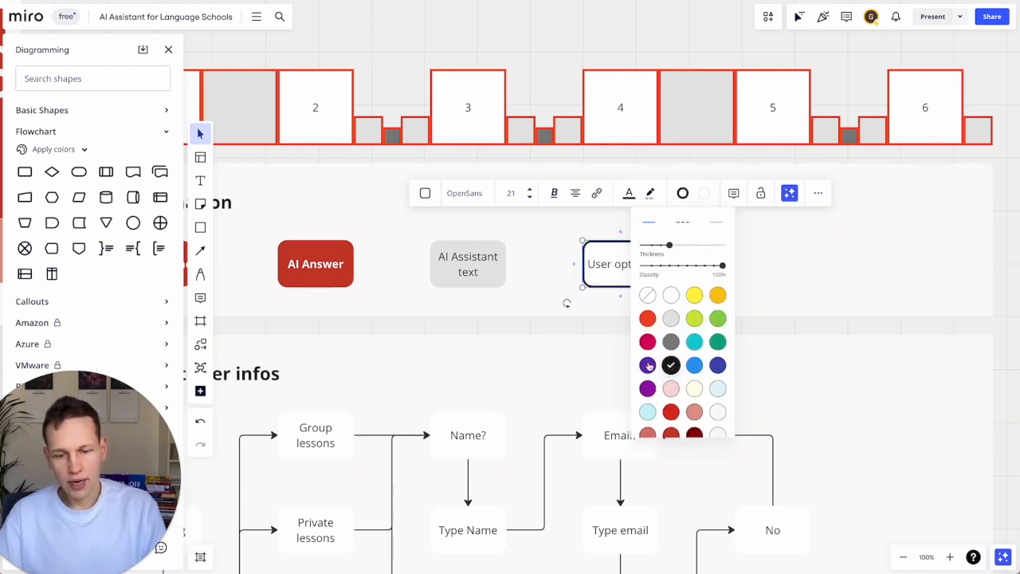
click(618, 256)
click(628, 253)
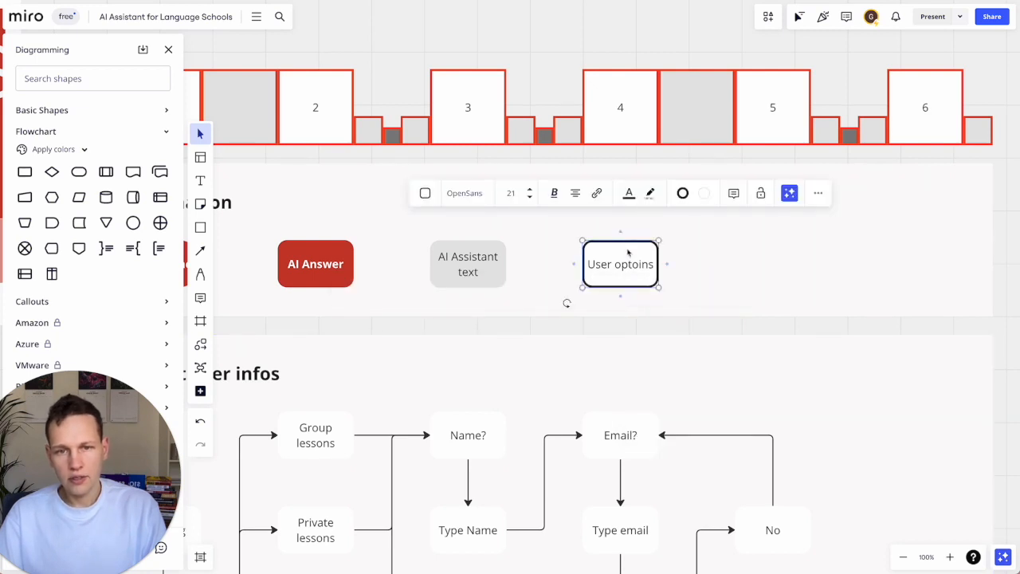
click(680, 196)
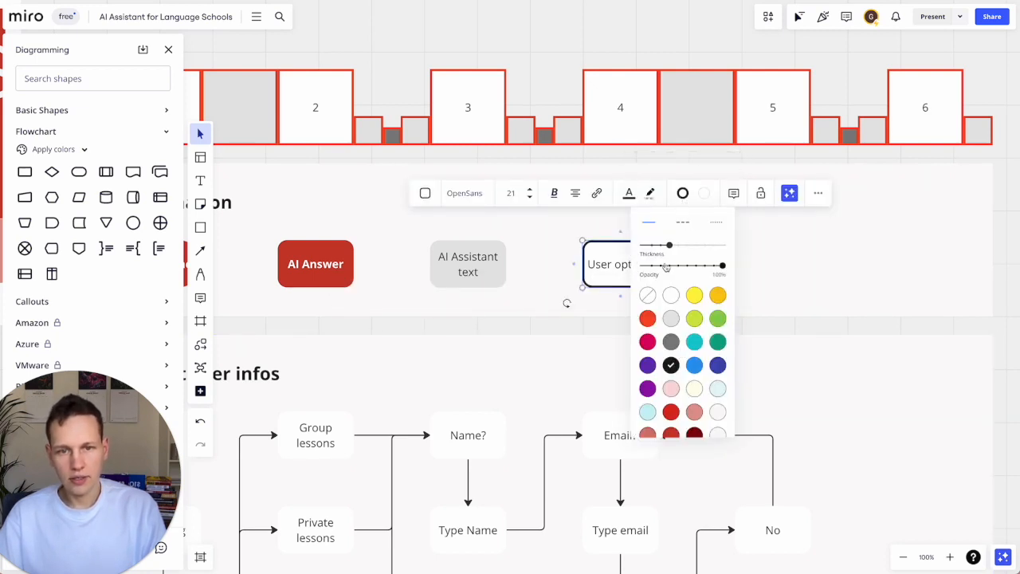
drag(666, 246, 648, 248)
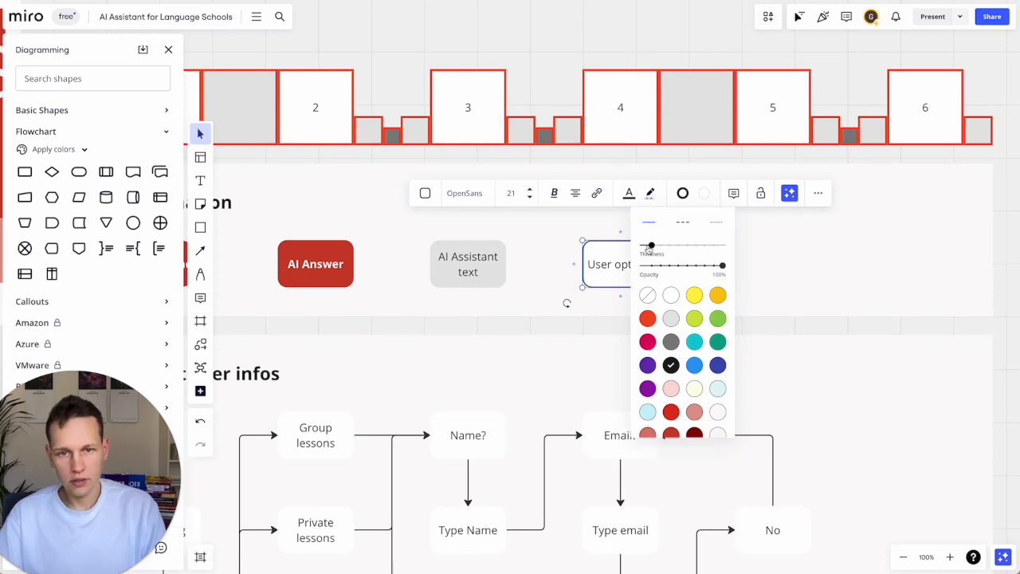
Copy the "User optoins" box to column 5 of the Explanation section
scroll(605, 317, right, 3)
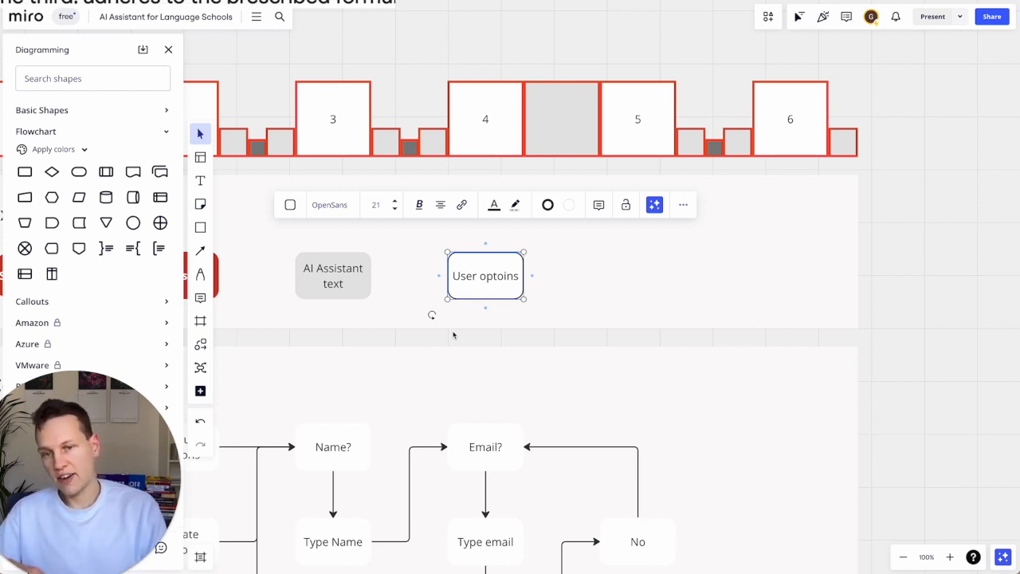
click(476, 276)
click(481, 336)
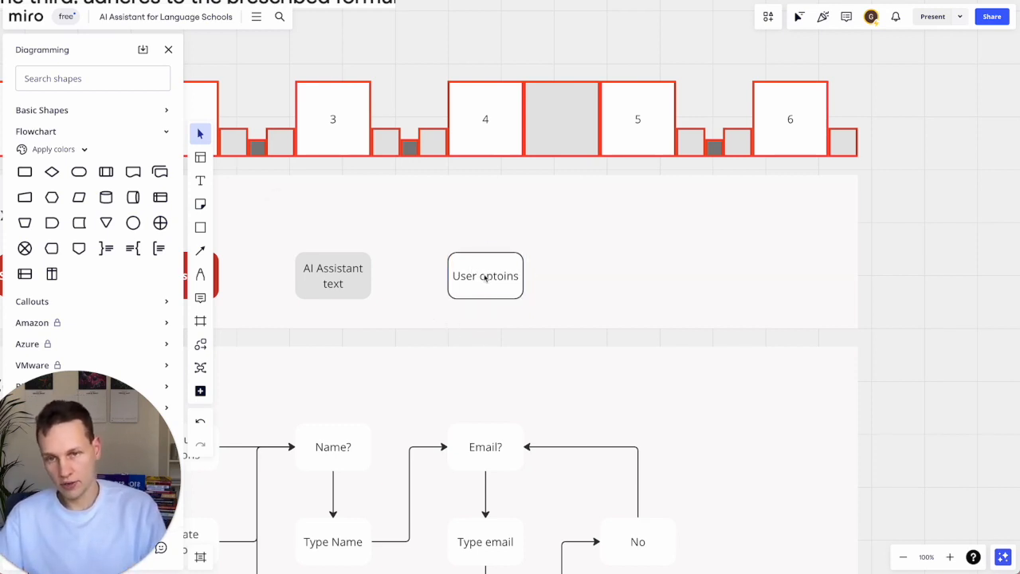
click(485, 279)
drag(492, 285, 647, 285)
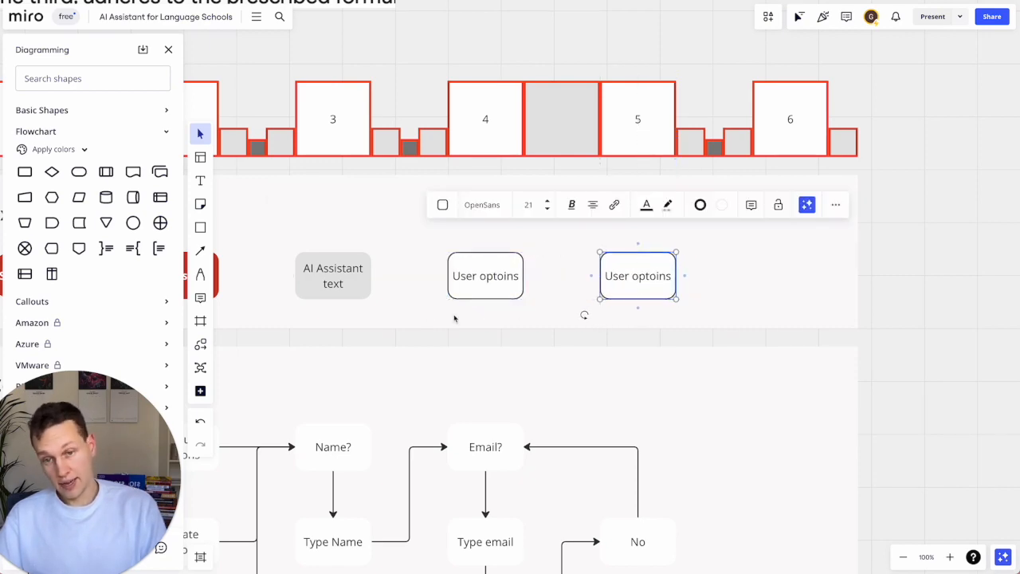
scroll(454, 319, down, 10)
scroll(454, 319, left, 10)
scroll(454, 318, down, 4)
scroll(454, 319, right, 10)
scroll(454, 319, up, 4)
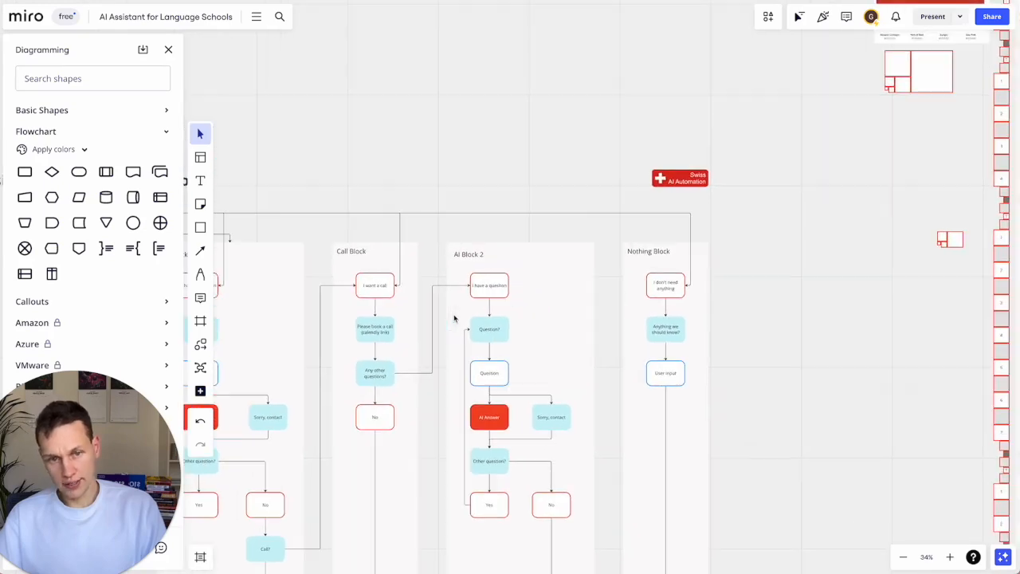
click(342, 388)
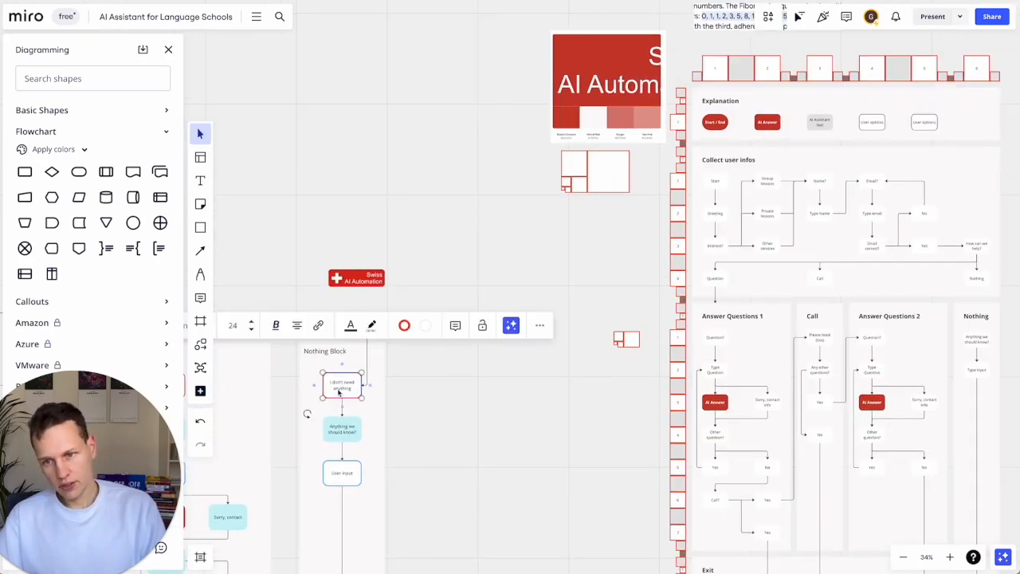
drag(342, 389, 886, 142)
scroll(886, 141, up, 10)
scroll(885, 143, up, 2)
scroll(886, 143, right, 2)
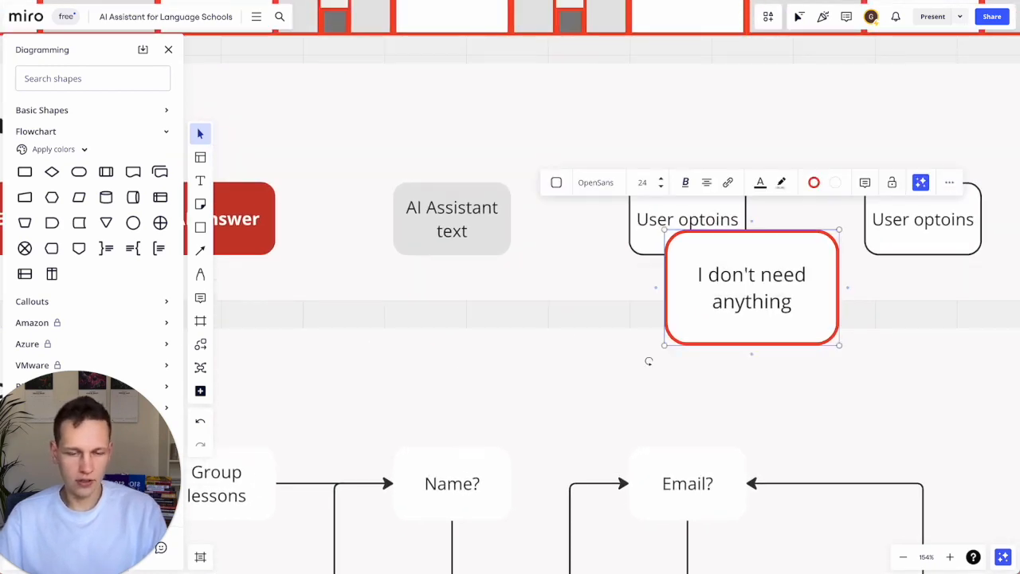
key(Delete)
Change the text of the column 5 "User optoins" copy to "User free input"
click(693, 244)
scroll(693, 244, right, 2)
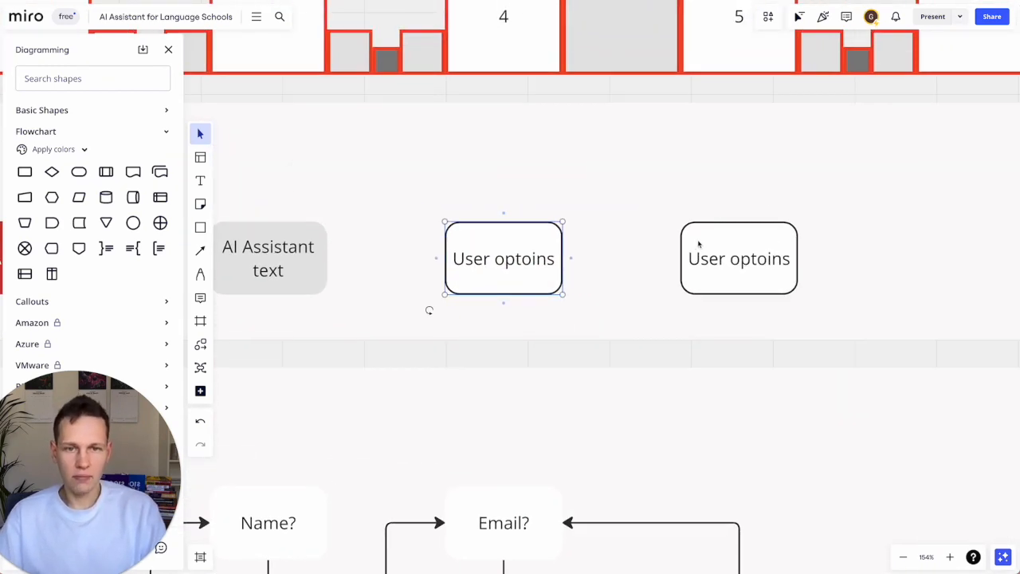
click(724, 261)
scroll(724, 263, right, 2)
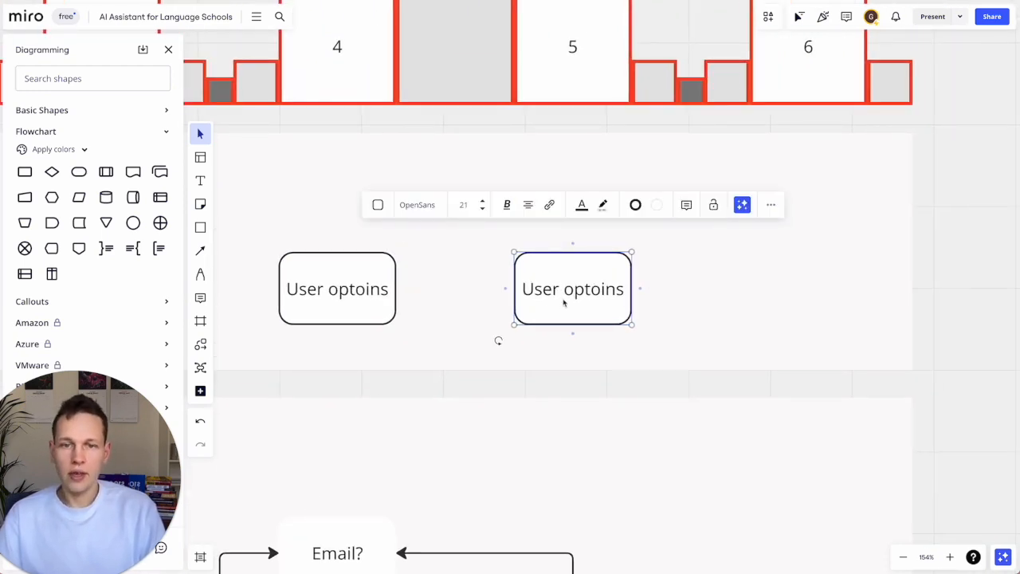
double_click(552, 295)
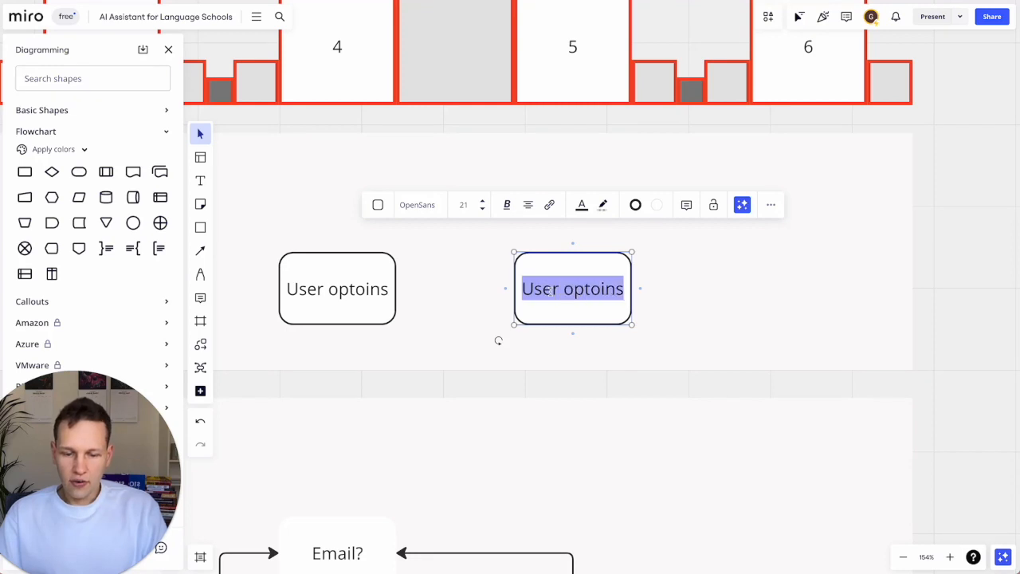
text(User free input)
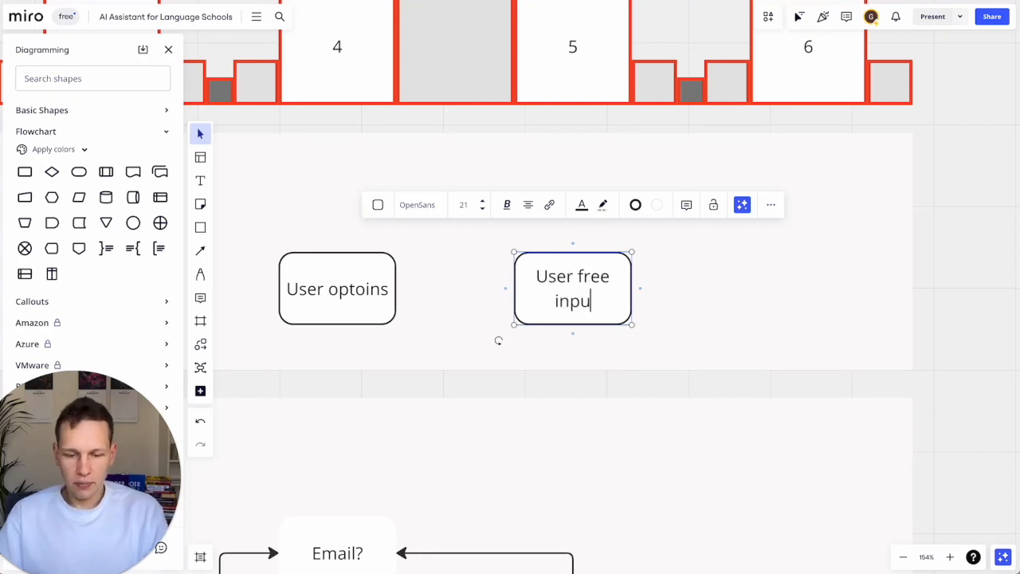
Set the border colour of the "User free input" box to red
click(635, 204)
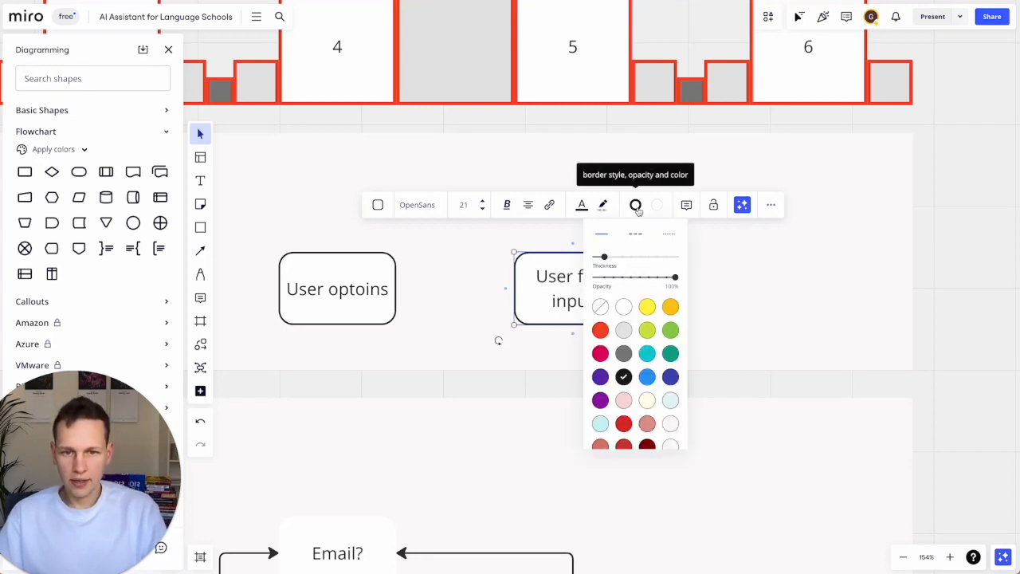
click(623, 423)
click(524, 395)
click(571, 298)
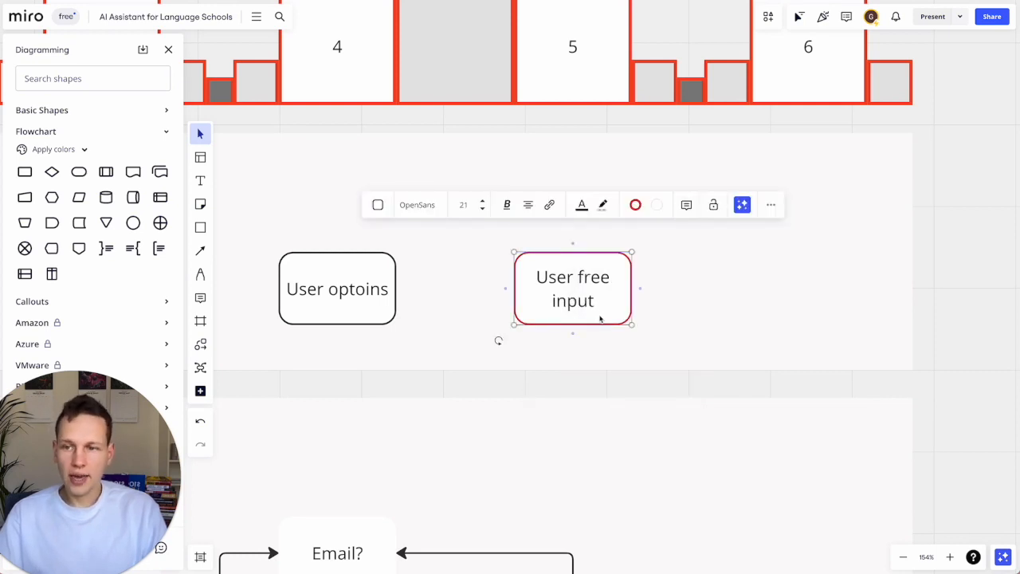
click(574, 384)
Insert a Document flowchart shape and place a copy of it in the Explanation section near column 6
scroll(573, 384, down, 6)
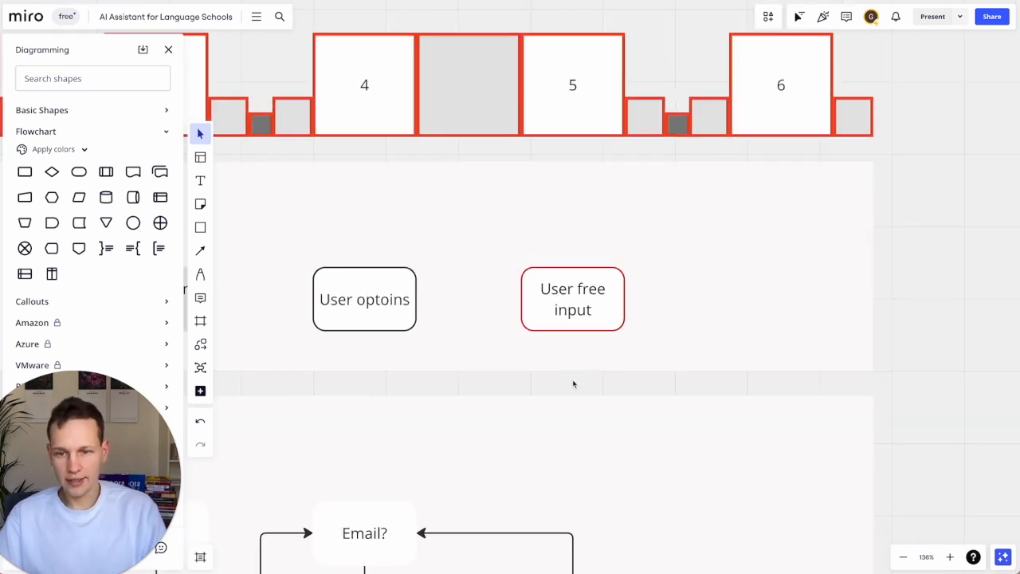
scroll(588, 369, down, 5)
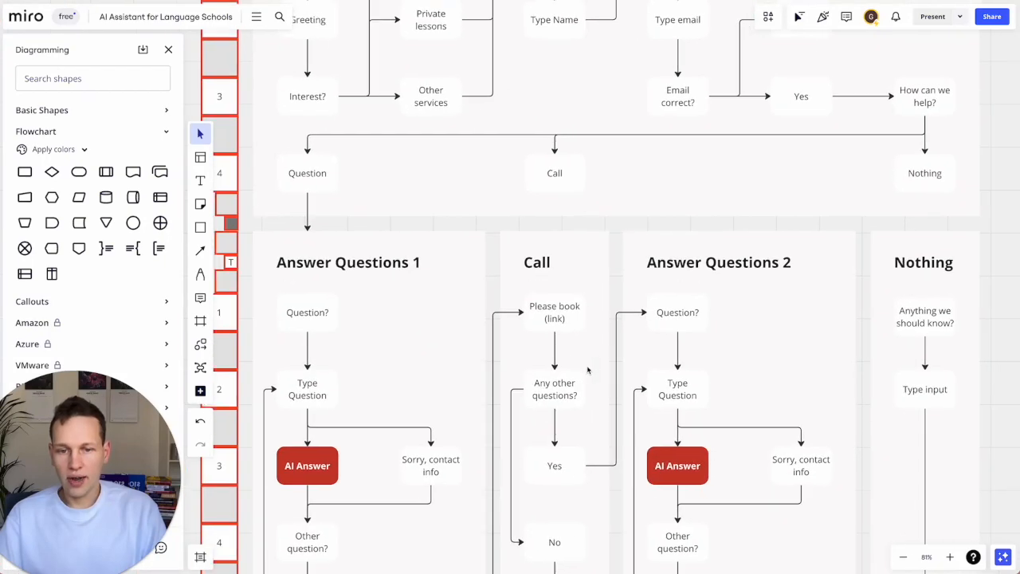
scroll(685, 458, up, 10)
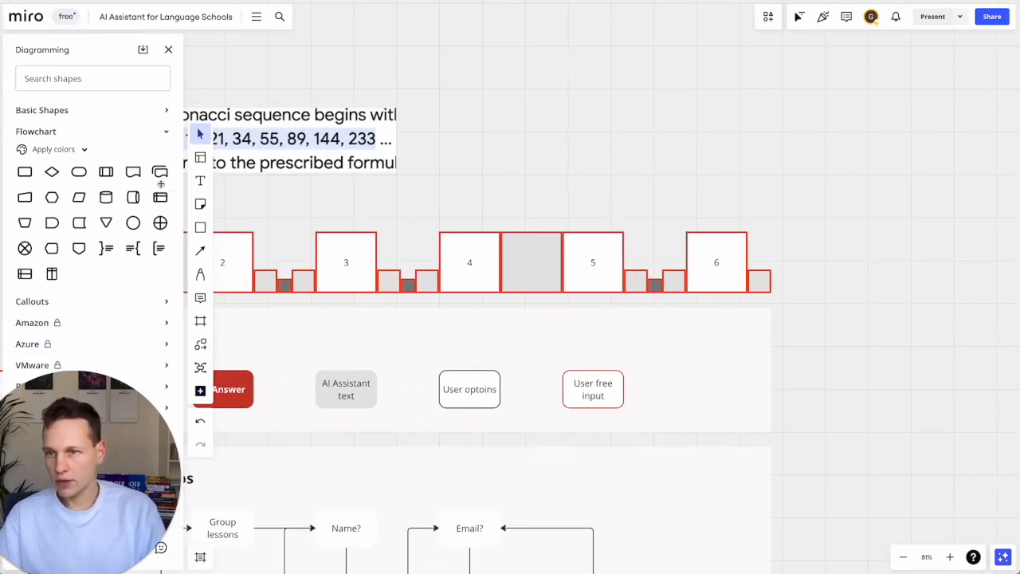
click(133, 171)
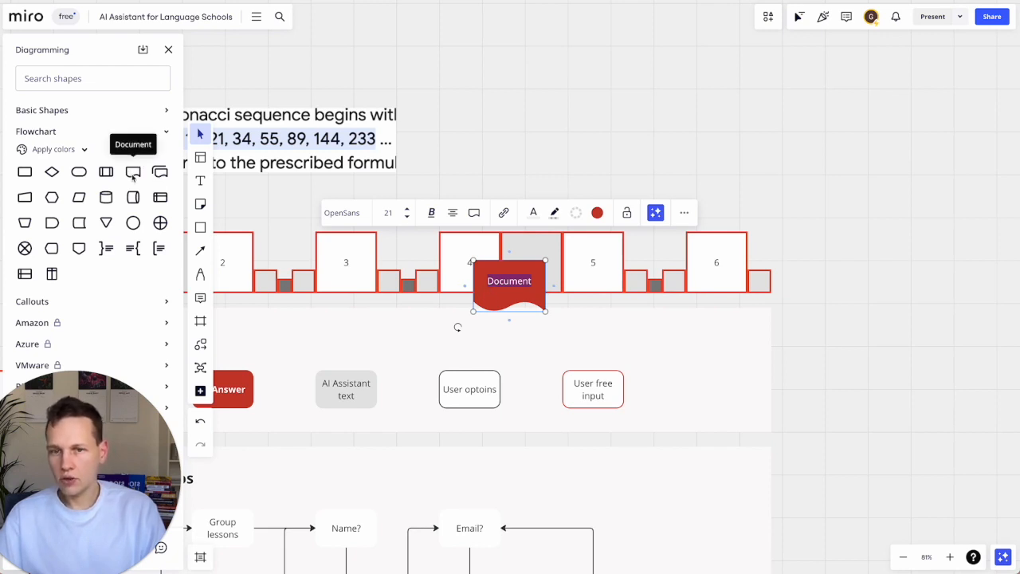
click(501, 294)
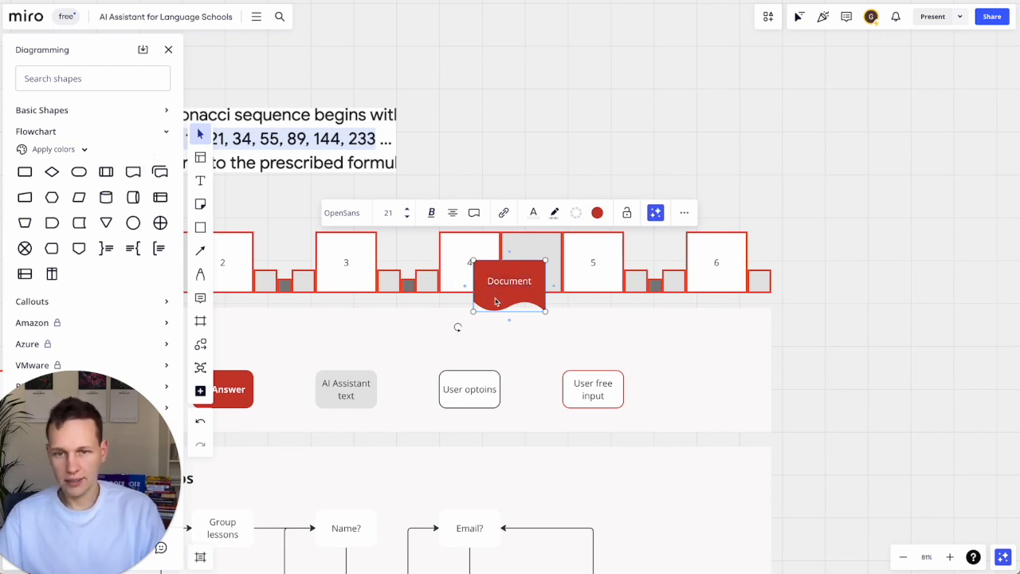
drag(495, 301, 684, 381)
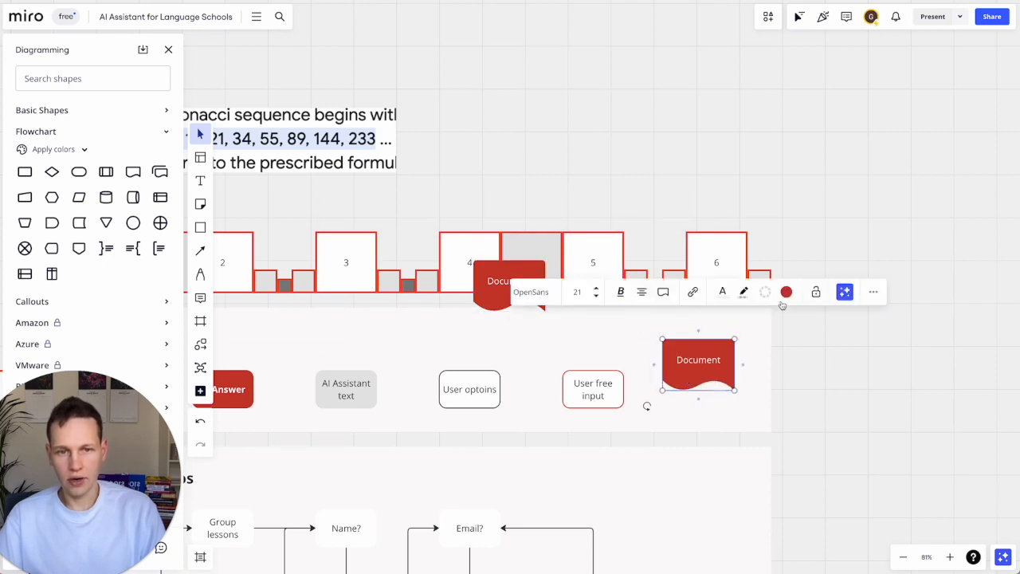
Set the text of the Document copy in the Explanation section to black and its fill to white
click(721, 292)
click(690, 400)
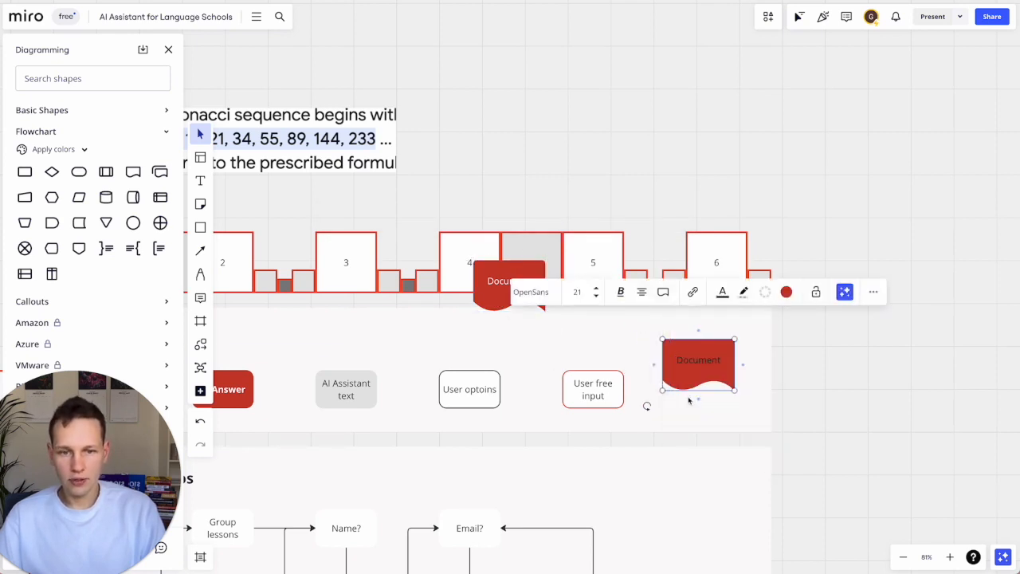
click(786, 292)
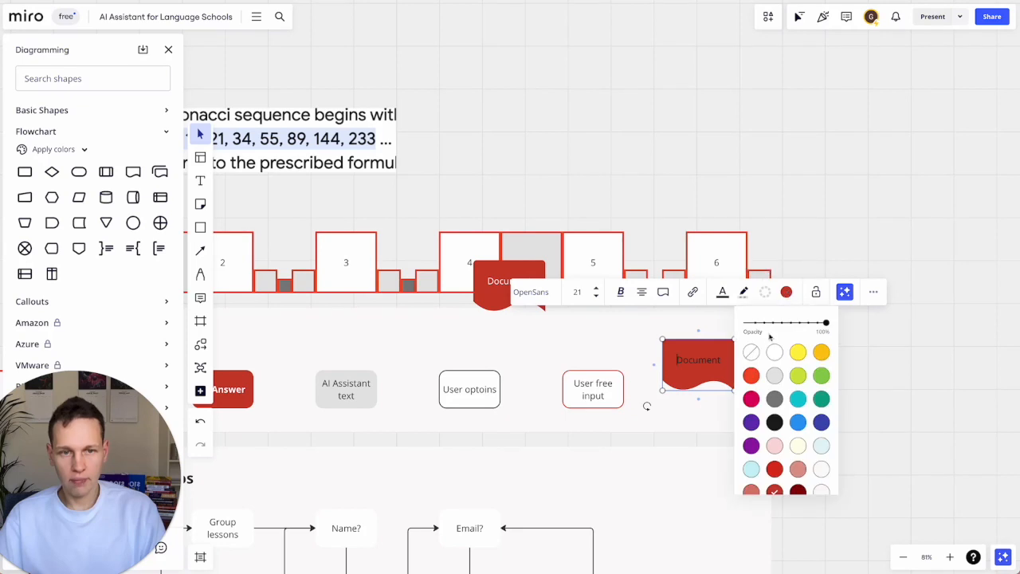
click(773, 351)
click(724, 295)
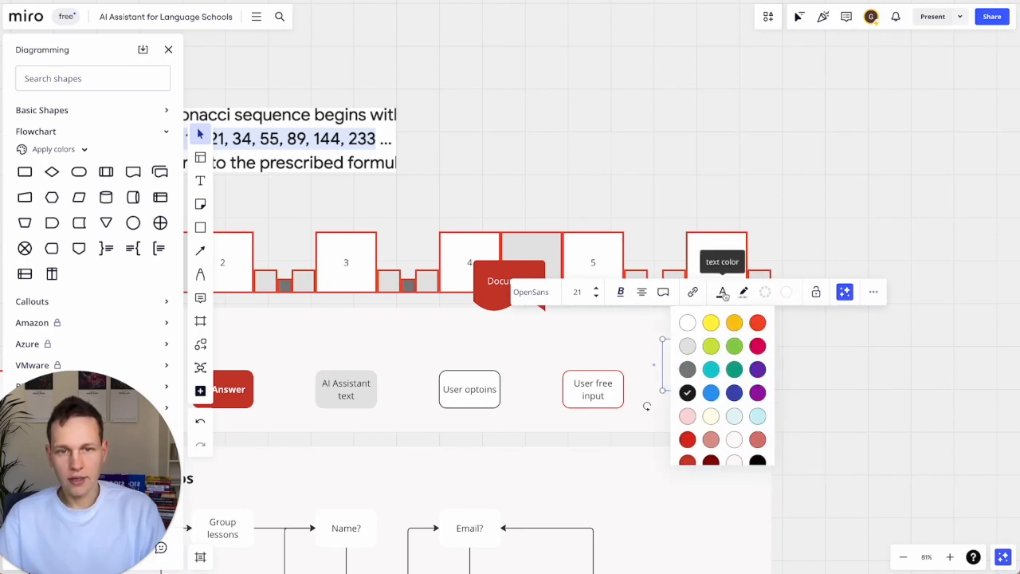
click(743, 293)
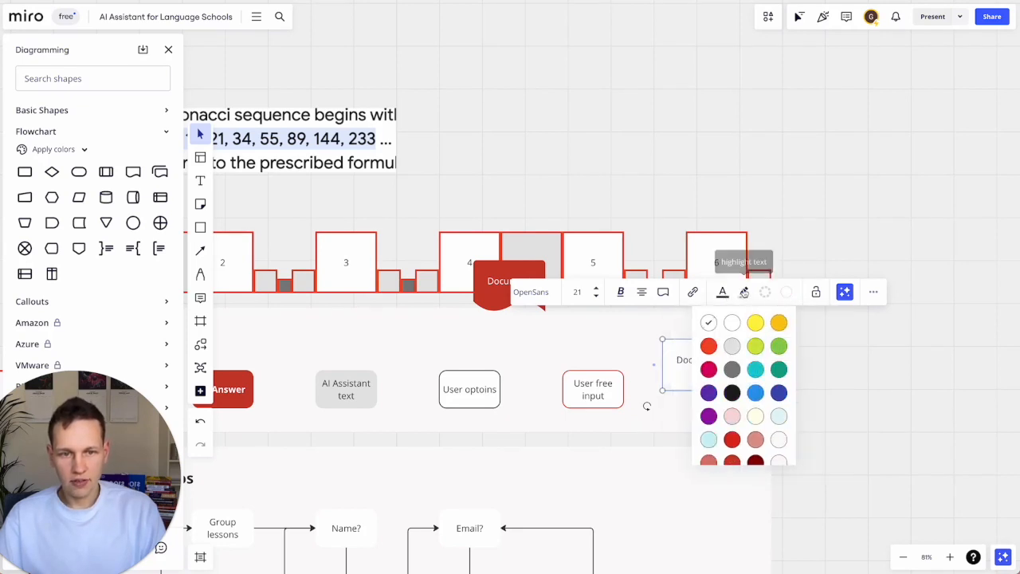
click(732, 392)
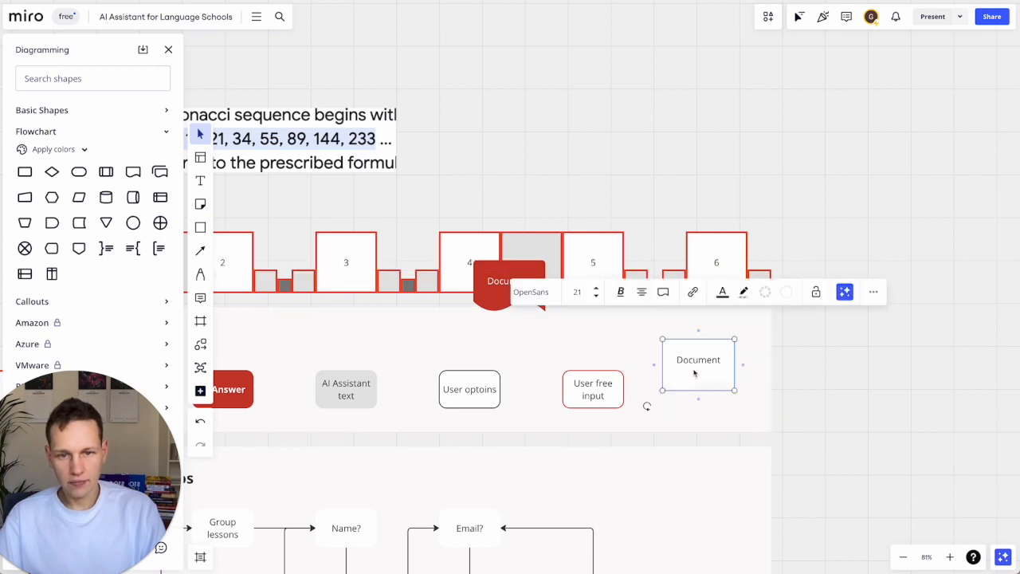
click(784, 293)
click(774, 422)
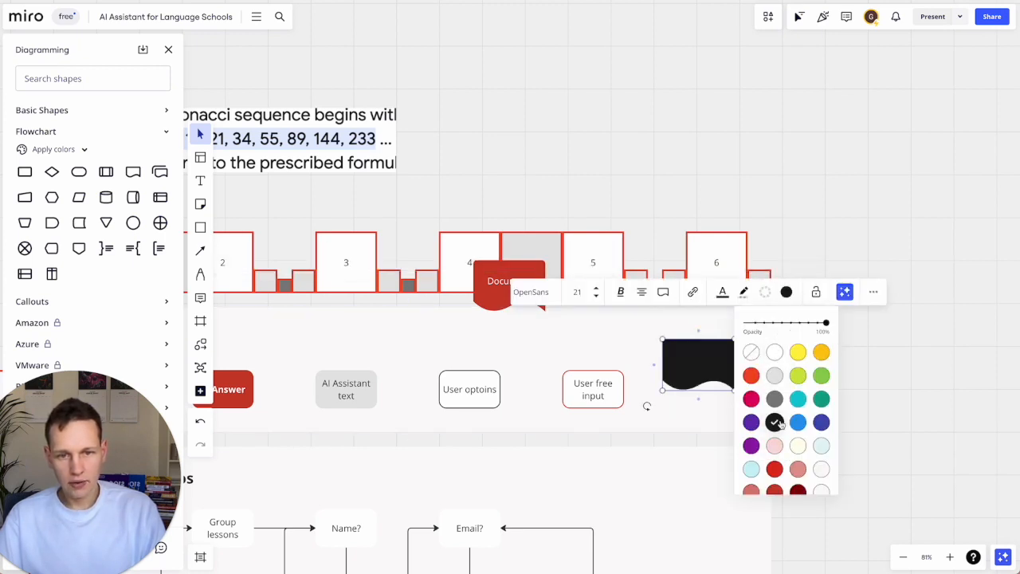
key(ctrl+z)
Give the white Document shape in the Explanation section a black border
click(766, 294)
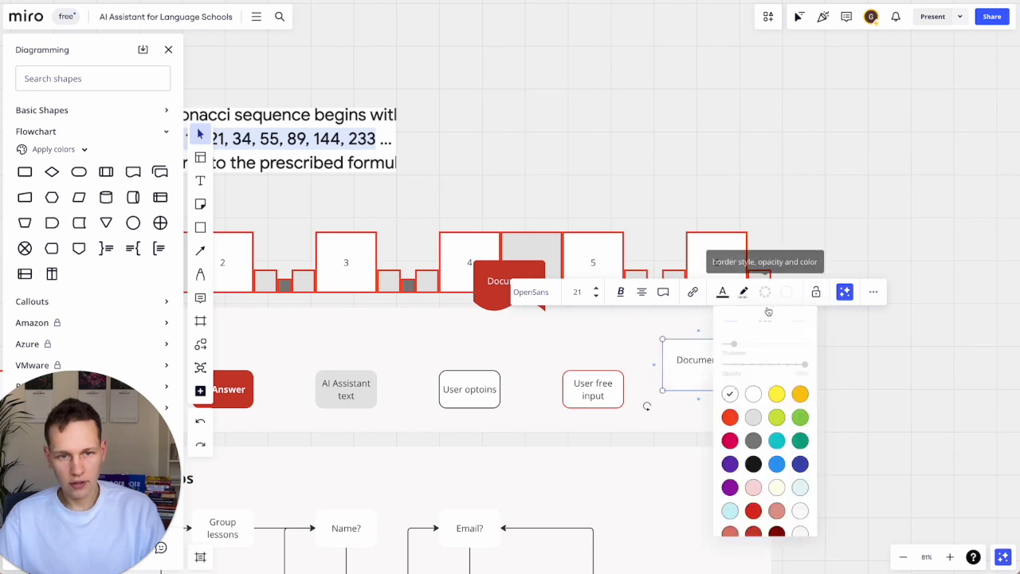
click(753, 464)
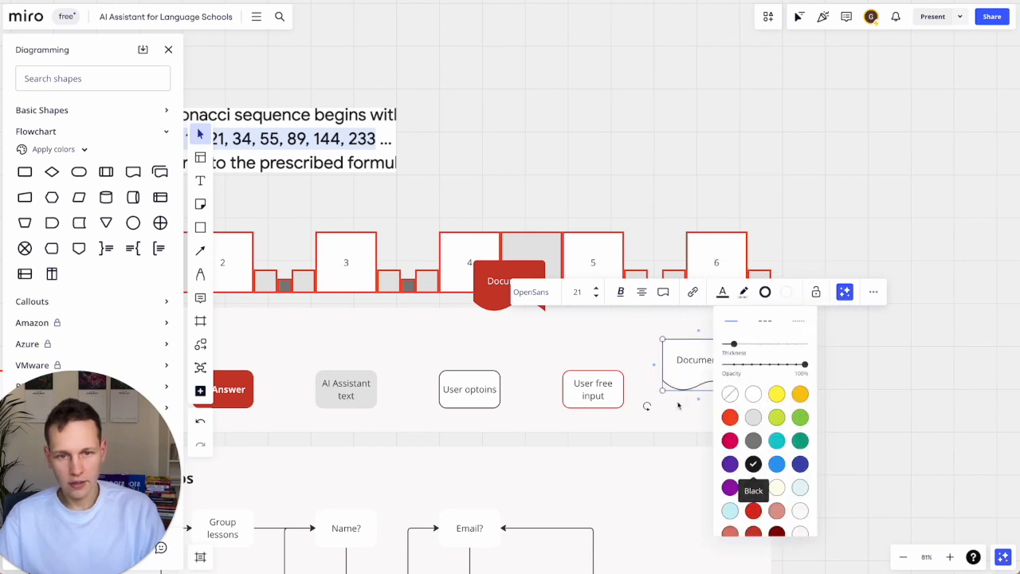
click(681, 382)
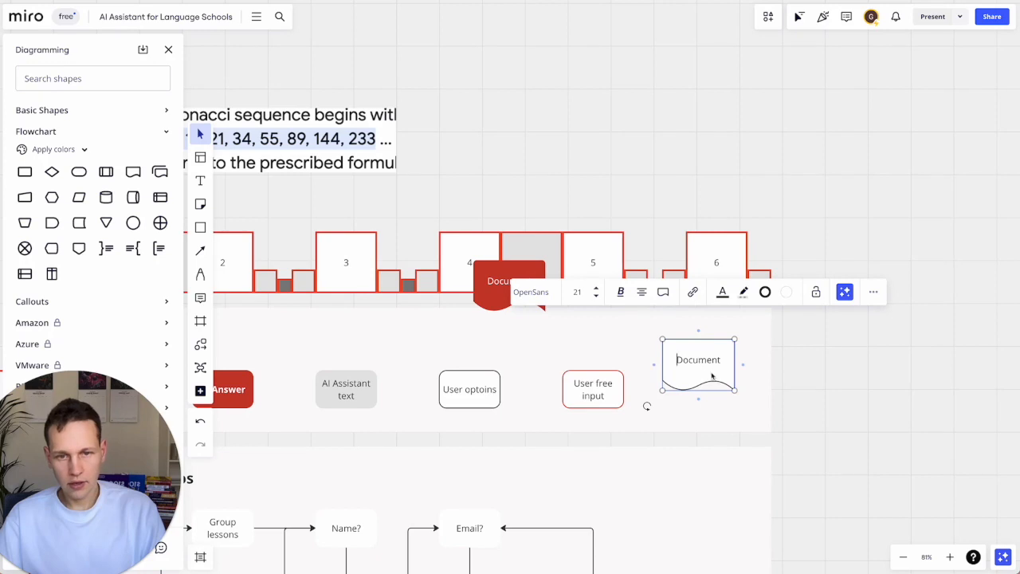
Fit the white Document shape into column 6 at the other legend boxes' size and change its text to "Data input"
mouse_move(711, 377)
mouse_down()
mouse_move(762, 381)
mouse_move(748, 384)
mouse_move(748, 371)
mouse_move(713, 401)
mouse_move(714, 376)
mouse_up()
click(805, 396)
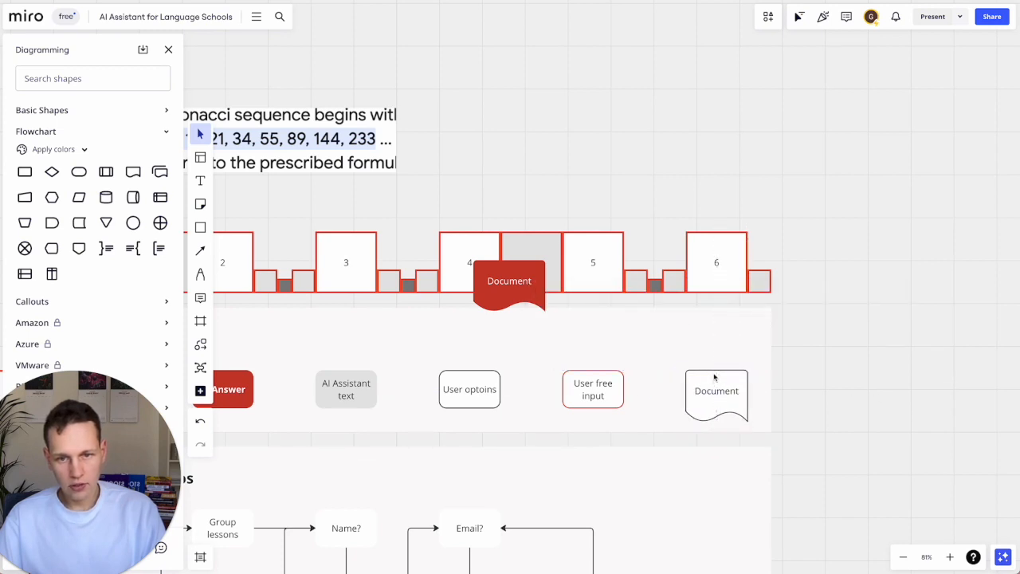
click(711, 417)
drag(717, 433, 717, 409)
double_click(716, 392)
text(Data input)
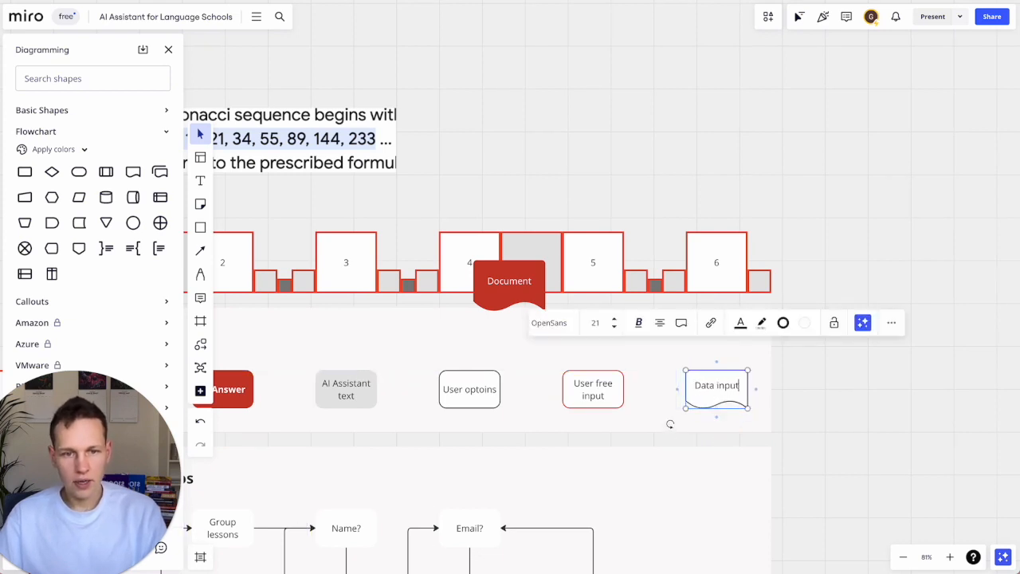
Delete the leftover red Document shape above the Explanation section
click(845, 432)
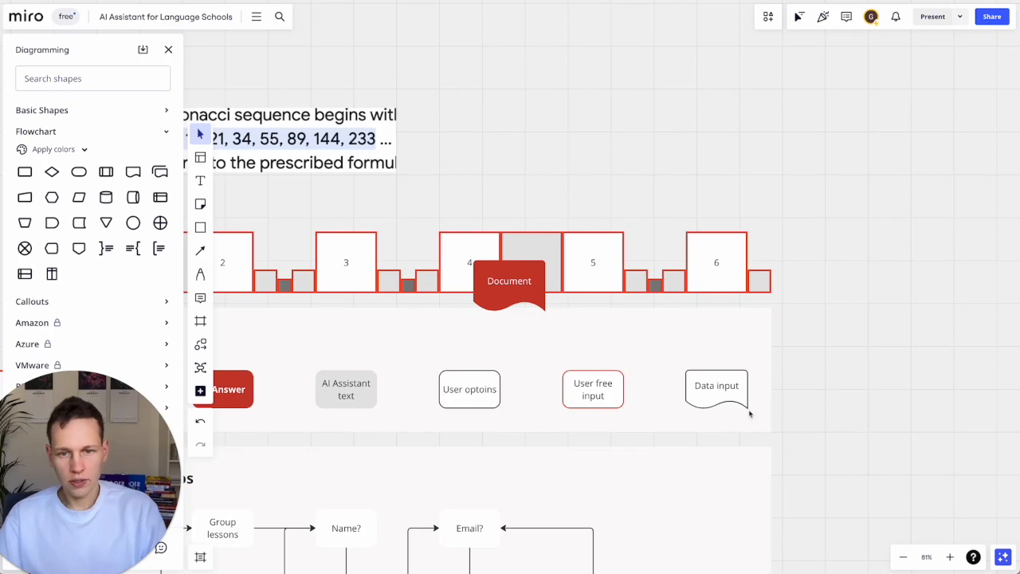
scroll(750, 413, left, 2)
scroll(750, 413, down, 1)
click(611, 199)
key(Delete)
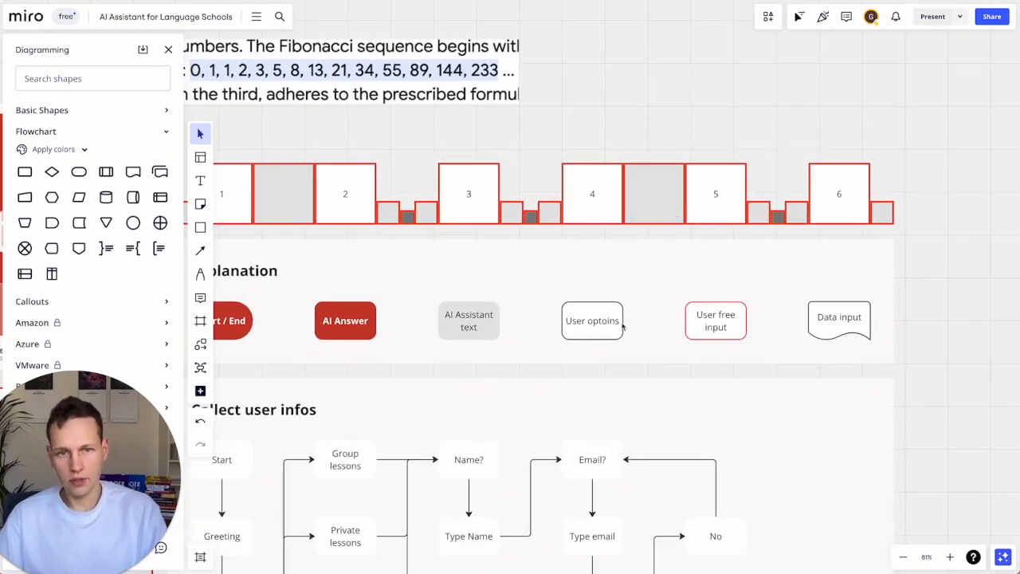
Copy the grey style of the AI Assistant text legend box onto the Greeting box in the Collect user infos section
scroll(624, 333, down, 3)
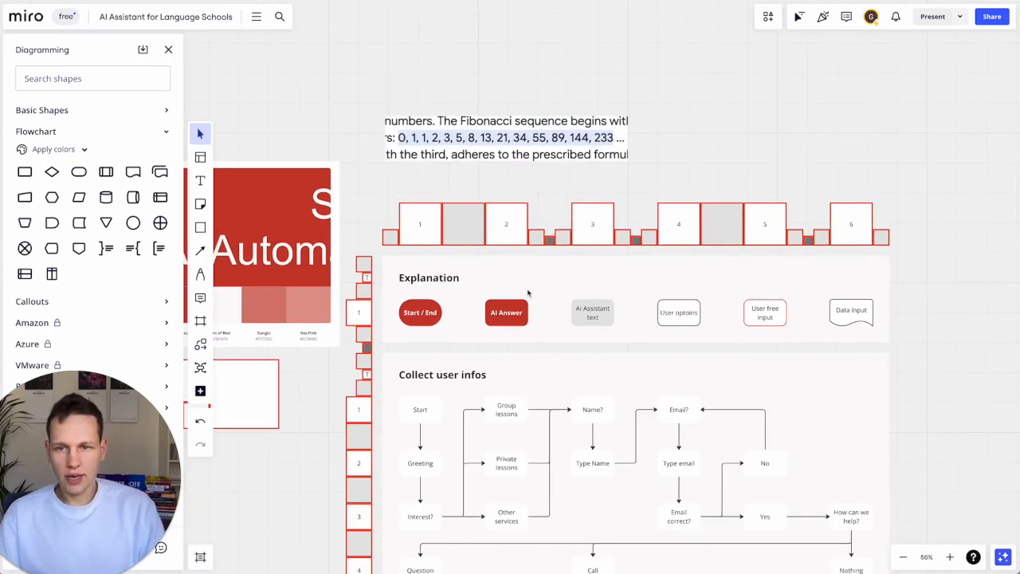
scroll(390, 325, up, 5)
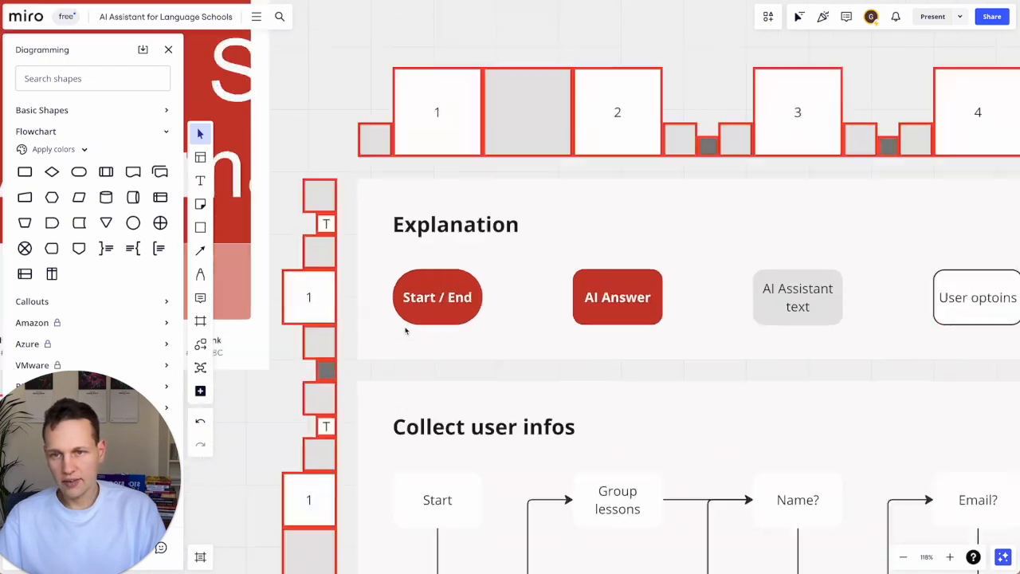
click(302, 239)
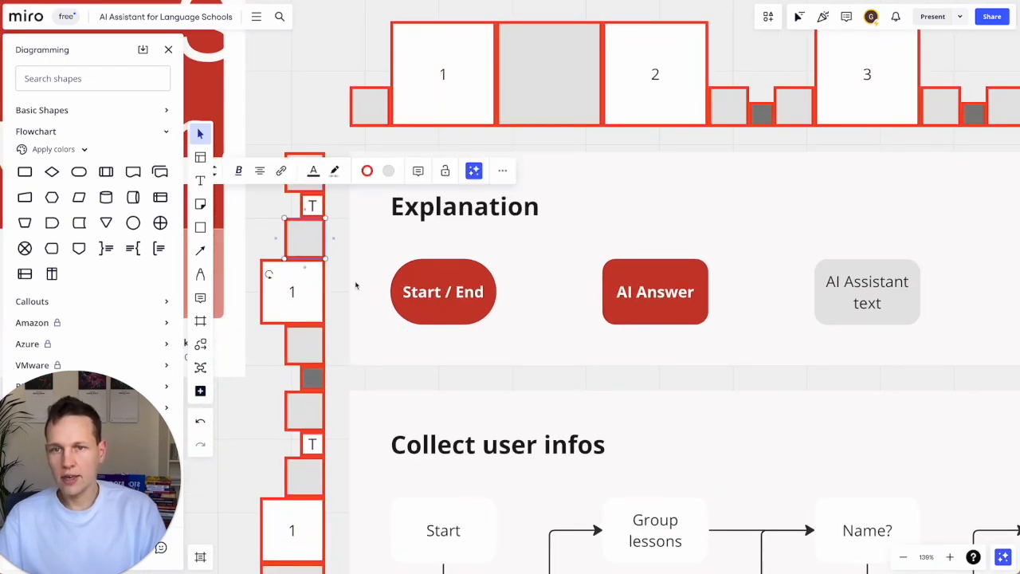
scroll(453, 322, right, 3)
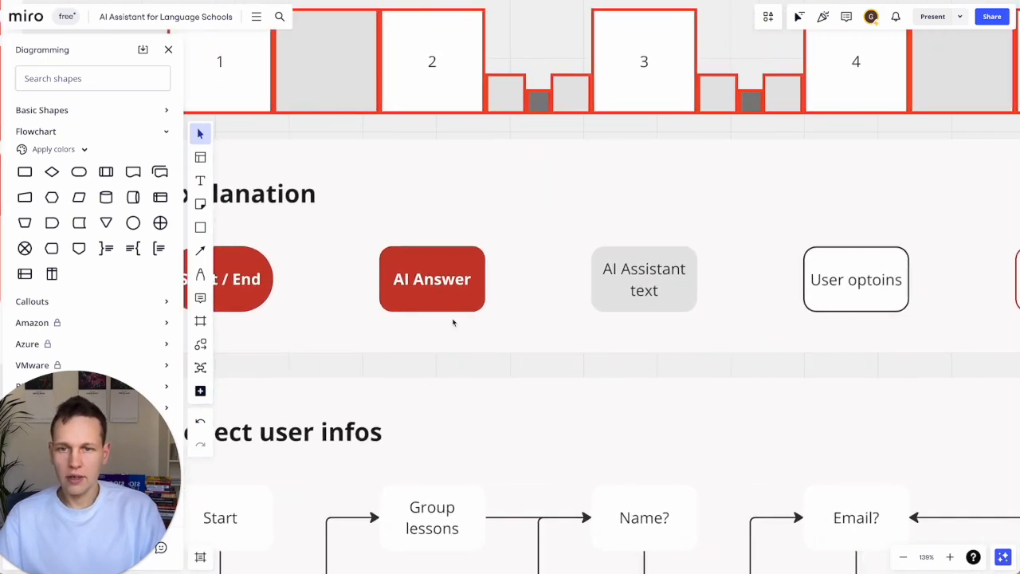
scroll(453, 322, down, 3)
scroll(453, 322, down, 2)
scroll(491, 420, down, 2)
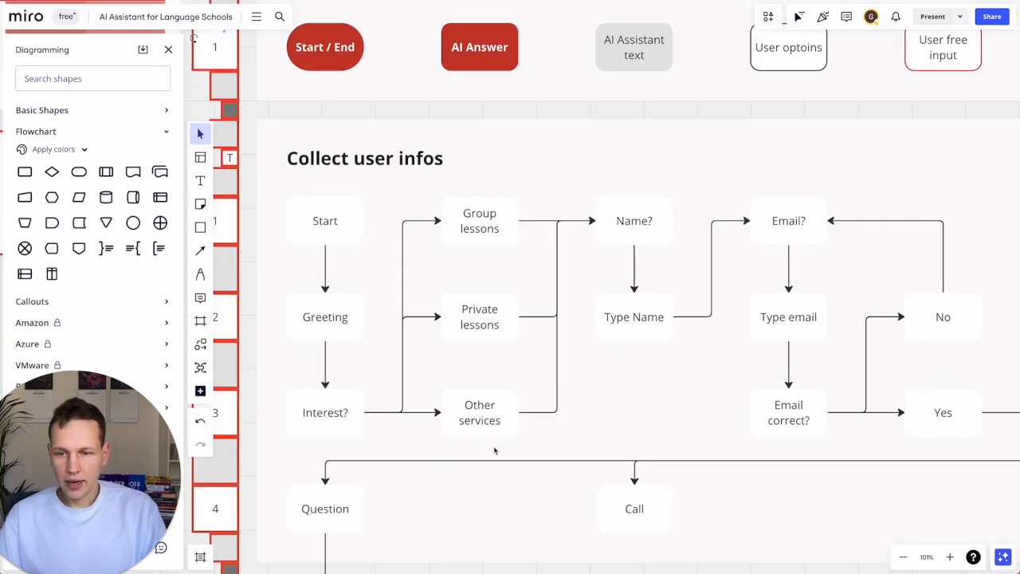
click(346, 322)
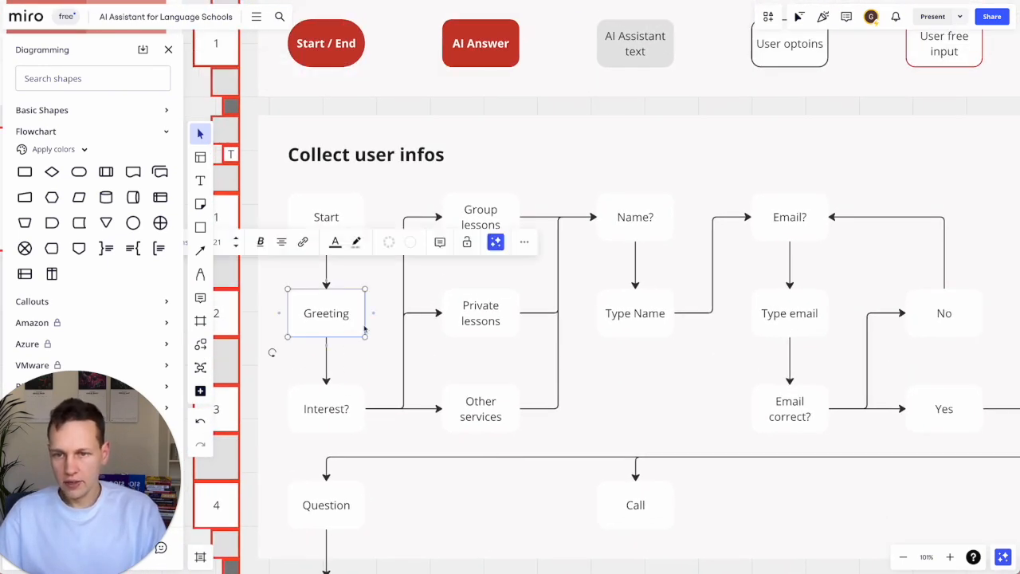
click(652, 58)
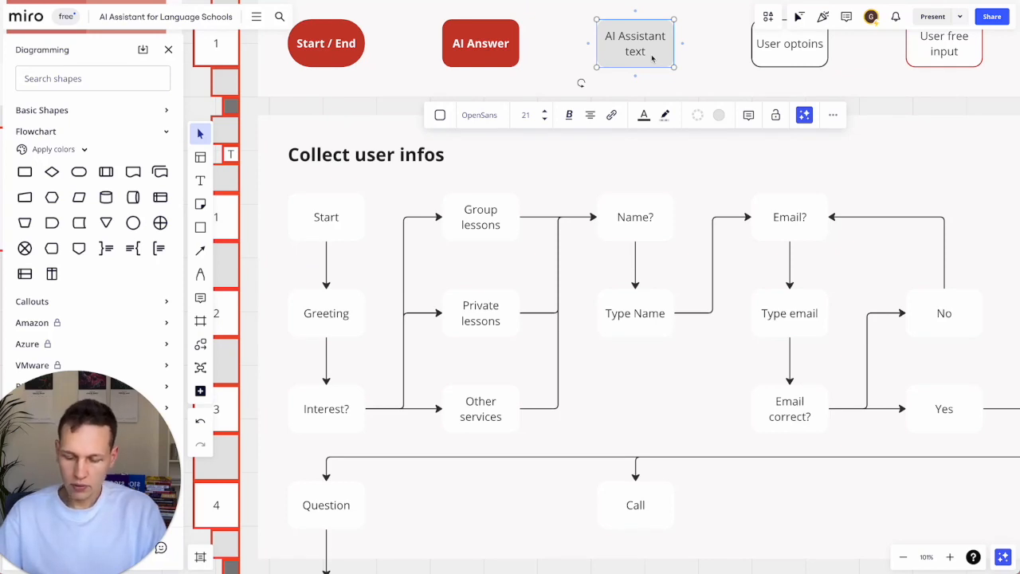
click(341, 307)
key(ctrl+alt+v)
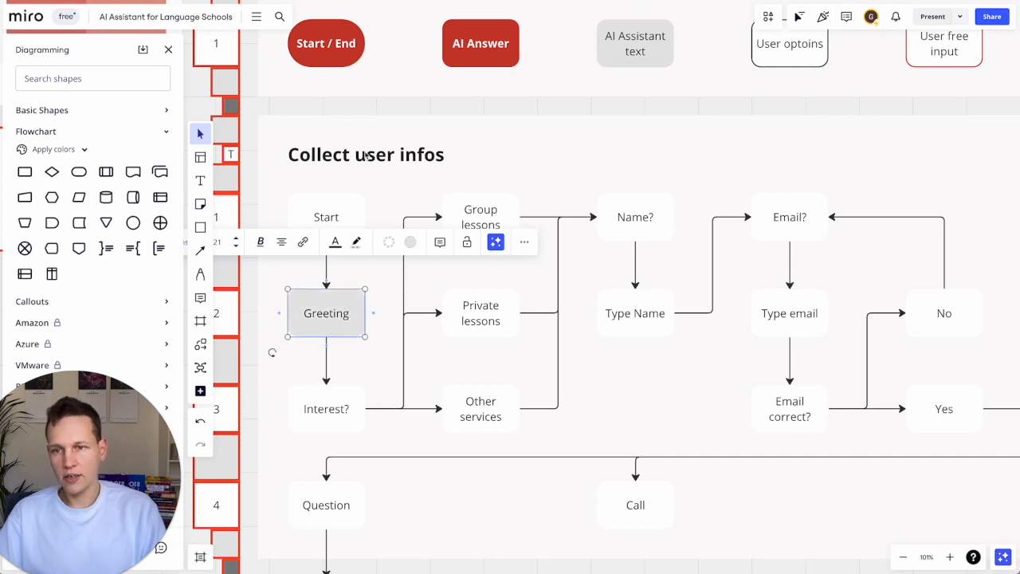
Try to copy the red style of the Start / End legend shape onto the Start box in the Collect user infos section
click(341, 53)
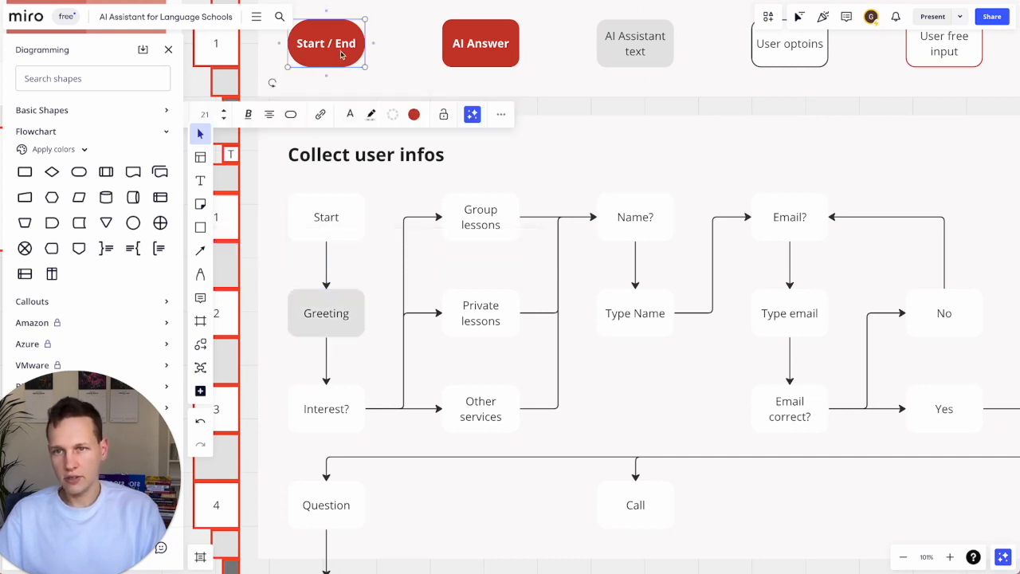
click(353, 208)
key(ctrl+alt+v)
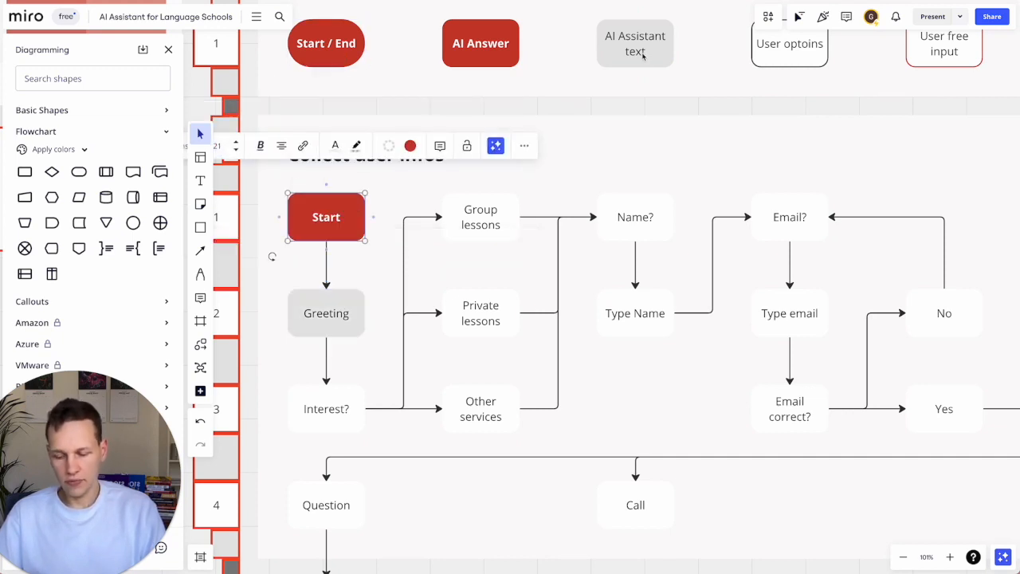
key(ctrl+z)
click(350, 52)
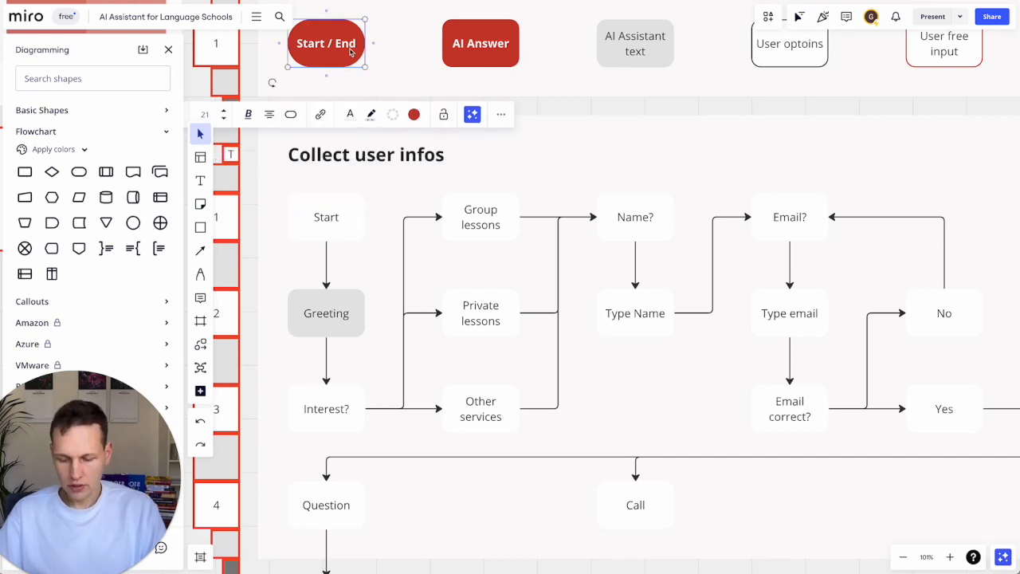
click(323, 227)
key(ctrl+alt+v)
scroll(315, 239, left, 3)
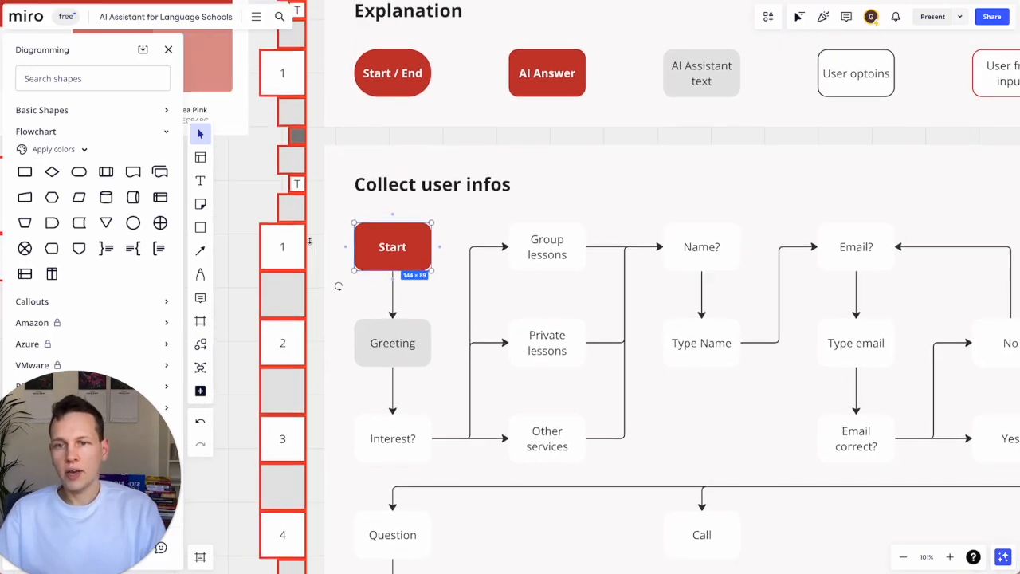
click(393, 89)
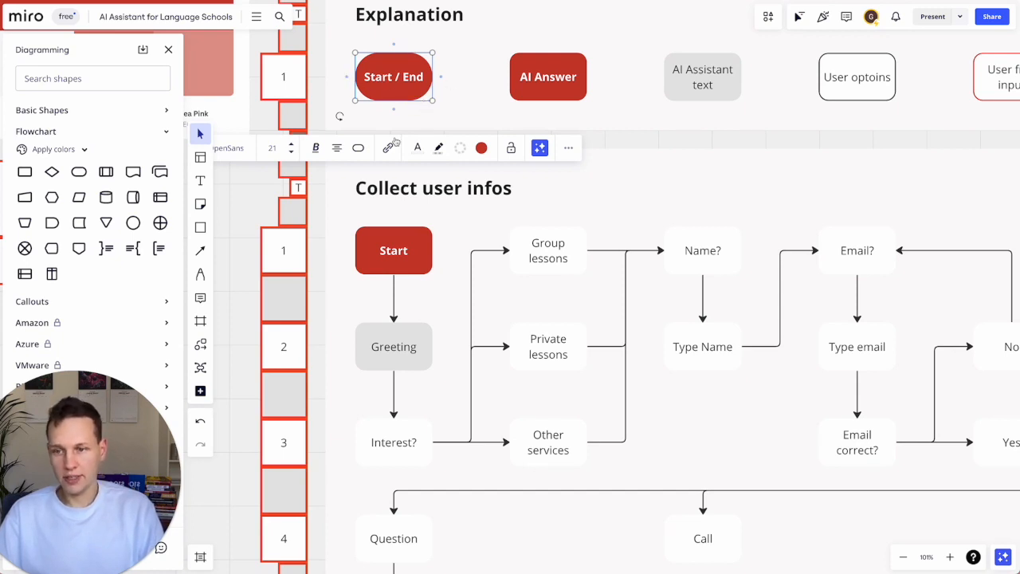
click(404, 246)
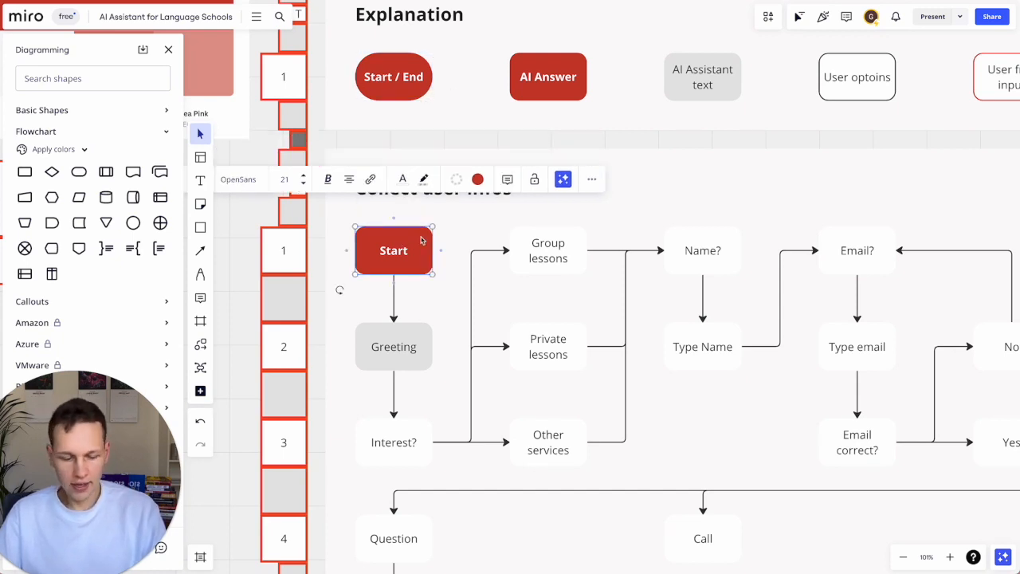
key(Delete)
key(ctrl+z)
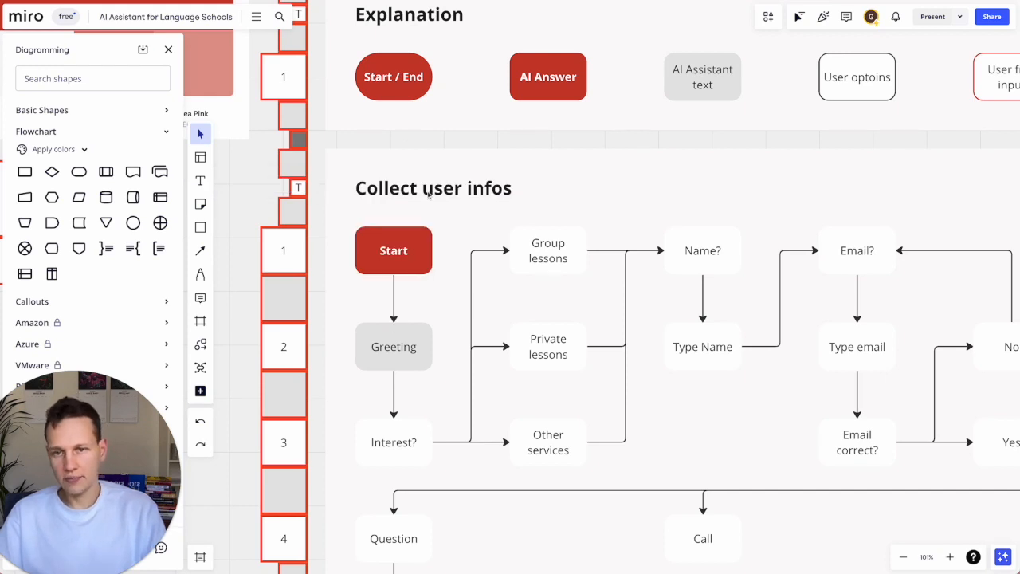
Replace the Start box in the Collect user infos section with a copy of the Start / End legend shape
click(428, 256)
key(Delete)
click(409, 91)
key(ctrl+c)
key(ctrl+v)
drag(409, 92, 396, 252)
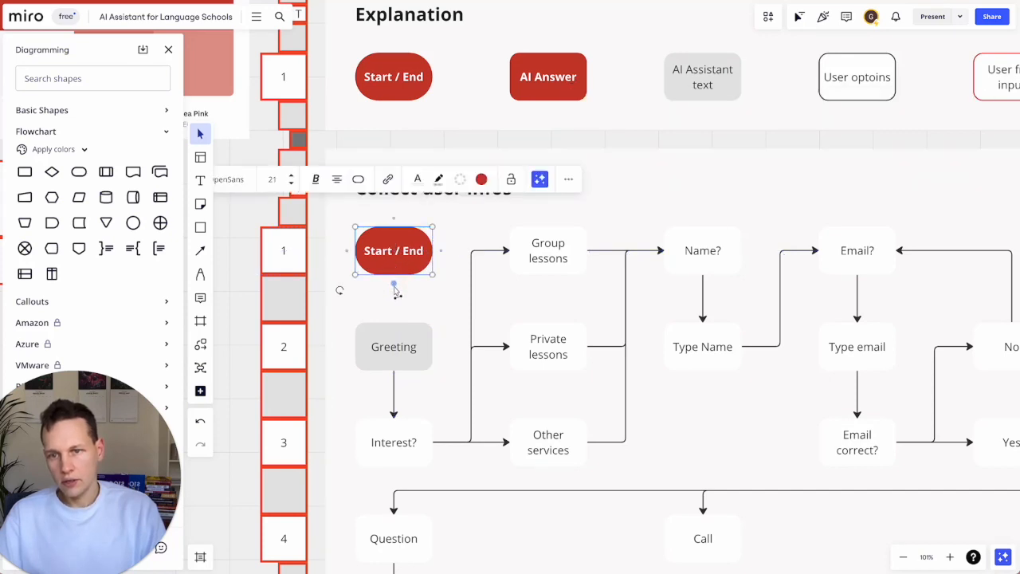
Connect the new red shape to the Greeting box with an arrow and shorten its text to "Start"
drag(395, 291, 395, 322)
double_click(395, 260)
key(BackSpace)
key(BackSpace)
key(BackSpace)
key(BackSpace)
key(BackSpace)
key(BackSpace)
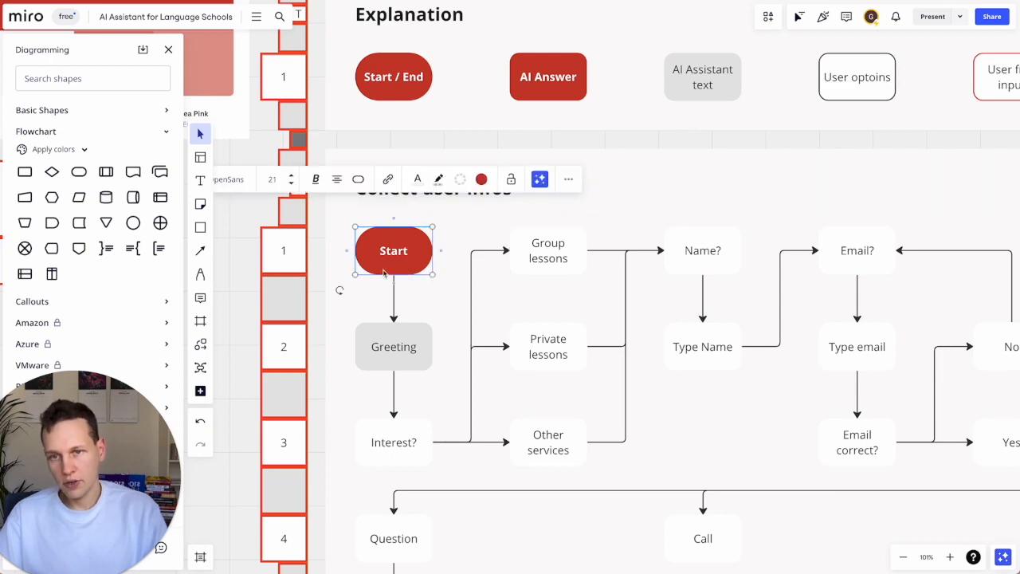
Paste another red Start / End shape beside the Exit section and change its text to "End"
scroll(504, 328, down, 5)
scroll(645, 270, down, 10)
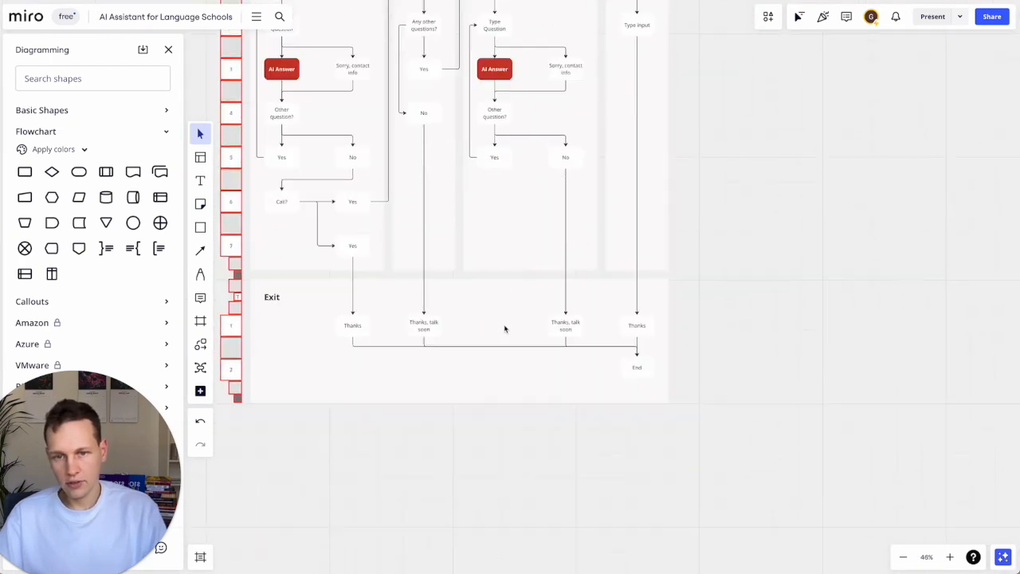
scroll(645, 269, up, 4)
key(ctrl+v)
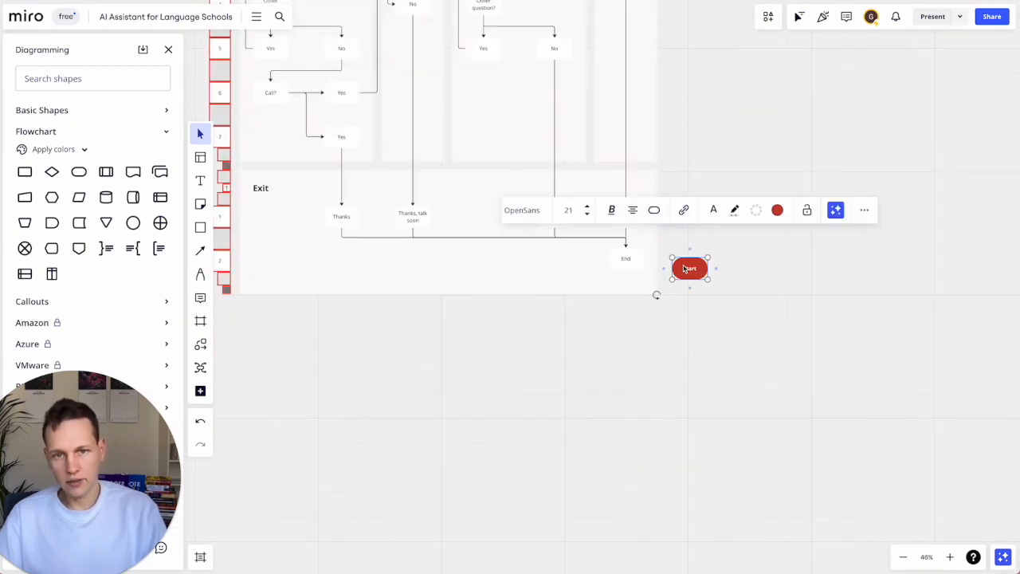
text(d)
scroll(655, 295, up, 5)
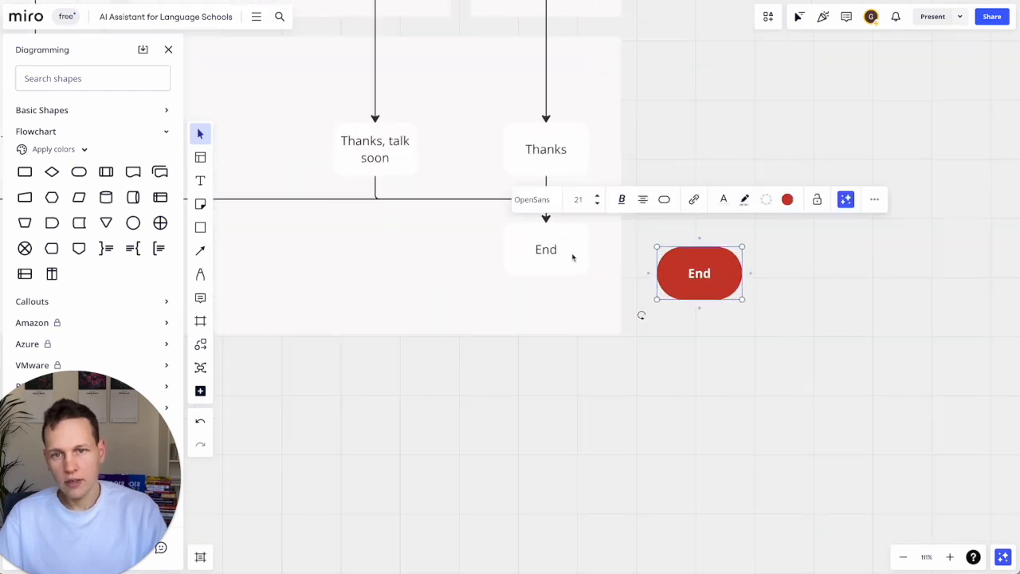
Move the red End shape into the Exit section and shift the white End box aside so they do not overlap
drag(696, 287, 487, 282)
click(566, 251)
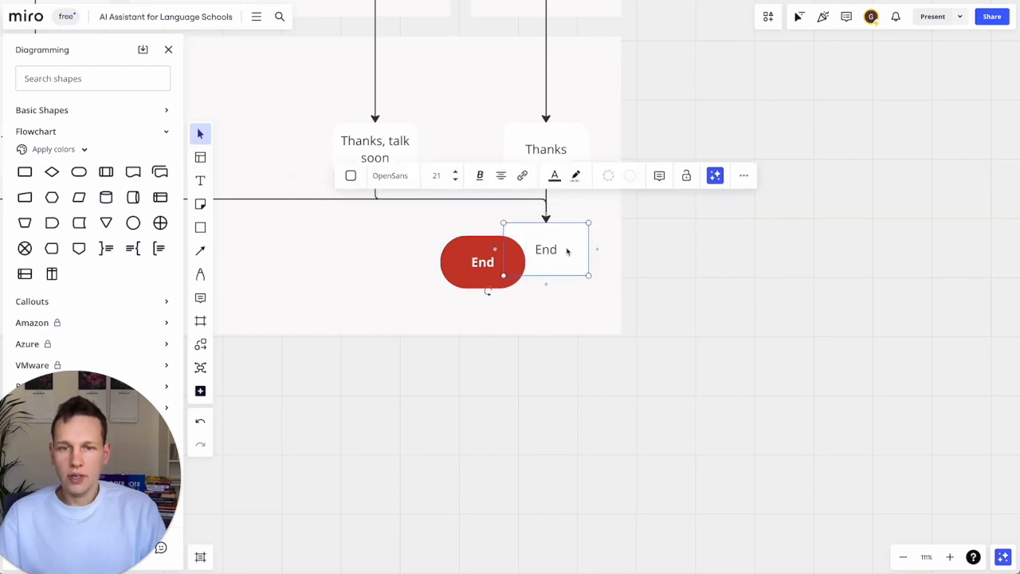
drag(580, 266, 623, 273)
Reattach the arrows coming from the Thanks boxes to the red End shape instead of the white End box
click(589, 222)
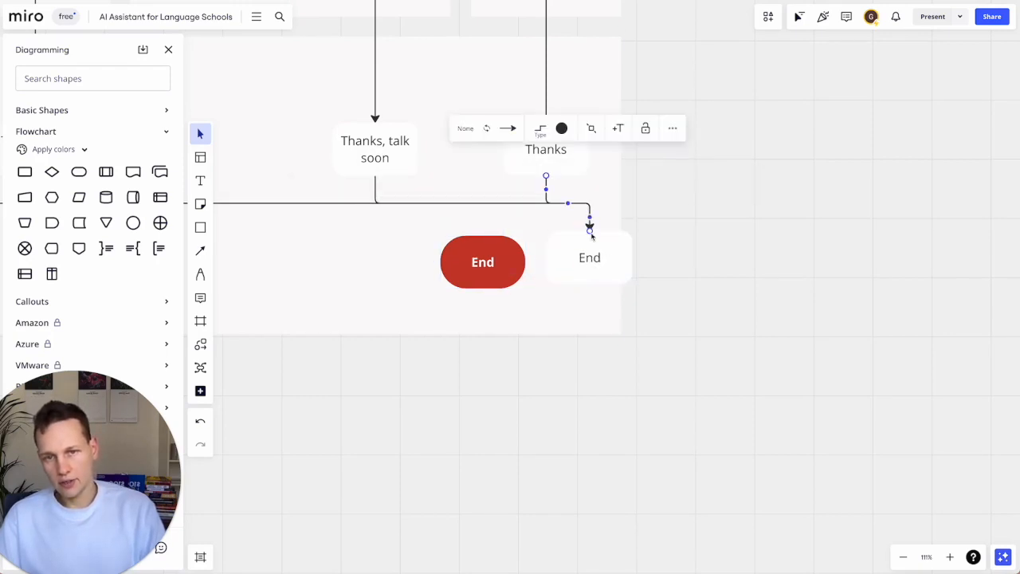
drag(591, 233, 482, 235)
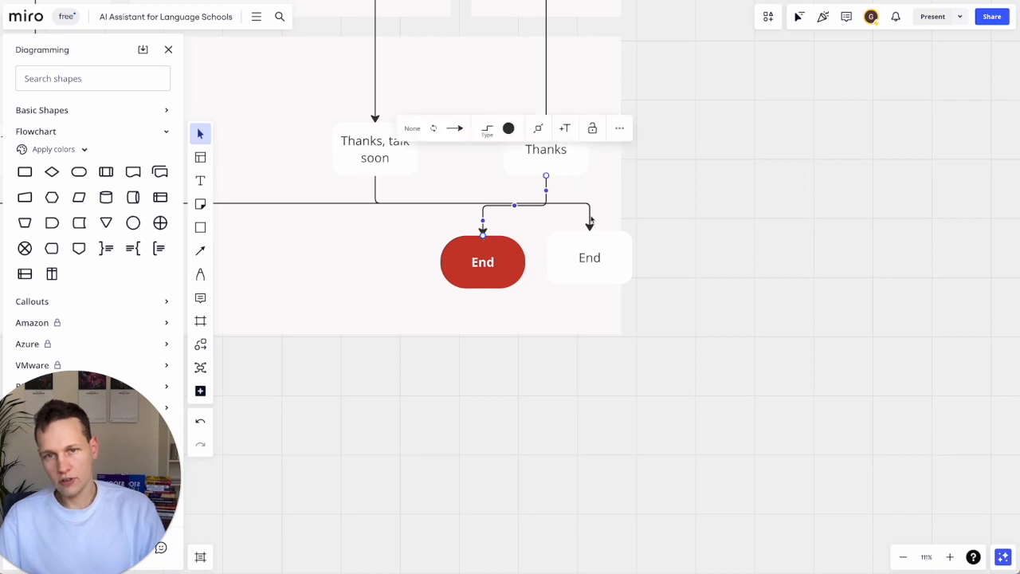
click(590, 221)
drag(590, 232, 483, 236)
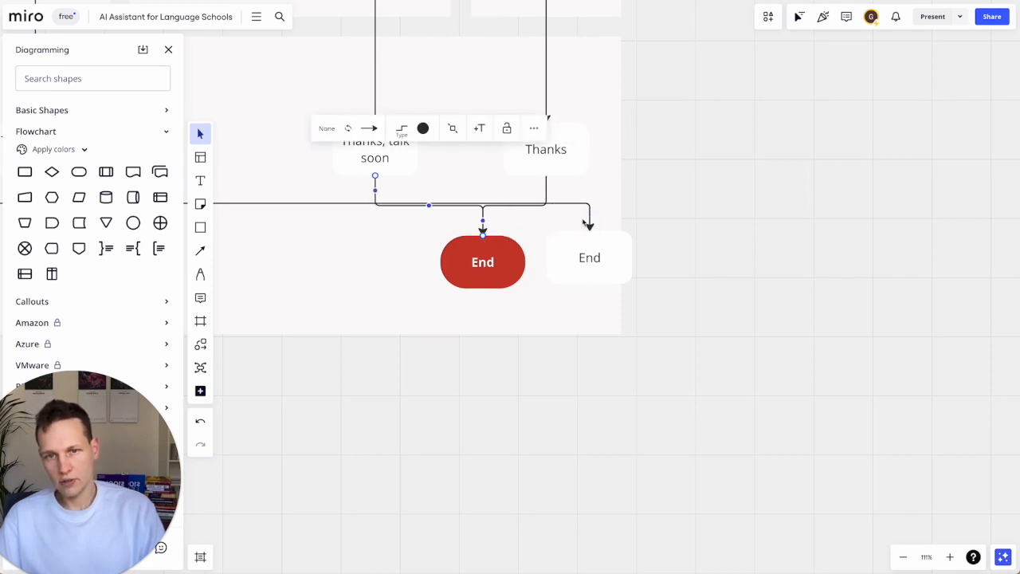
click(480, 239)
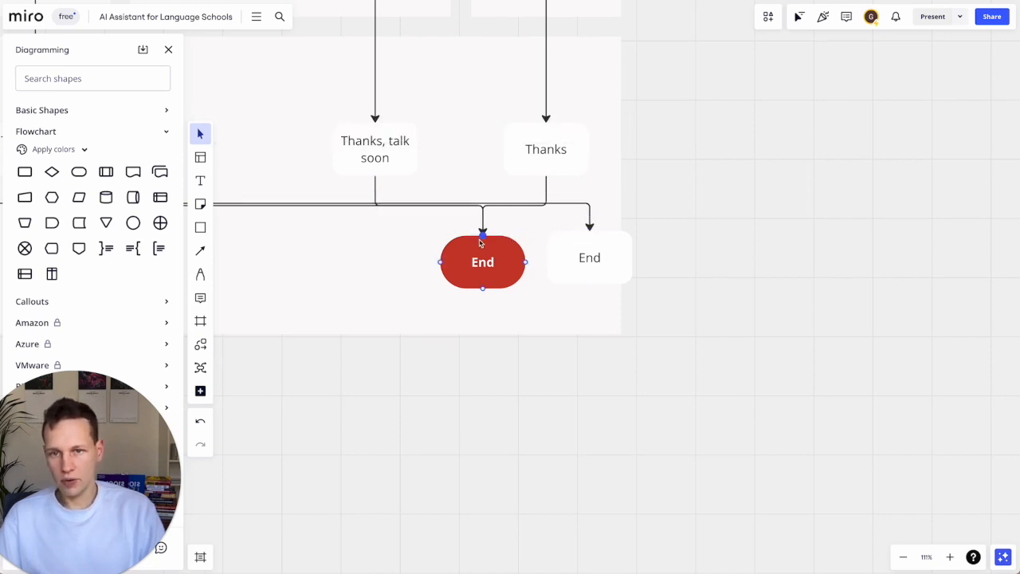
click(482, 231)
drag(590, 228, 482, 237)
Delete the white End box and align the red End shape in row 2 under the last Thanks box
click(577, 250)
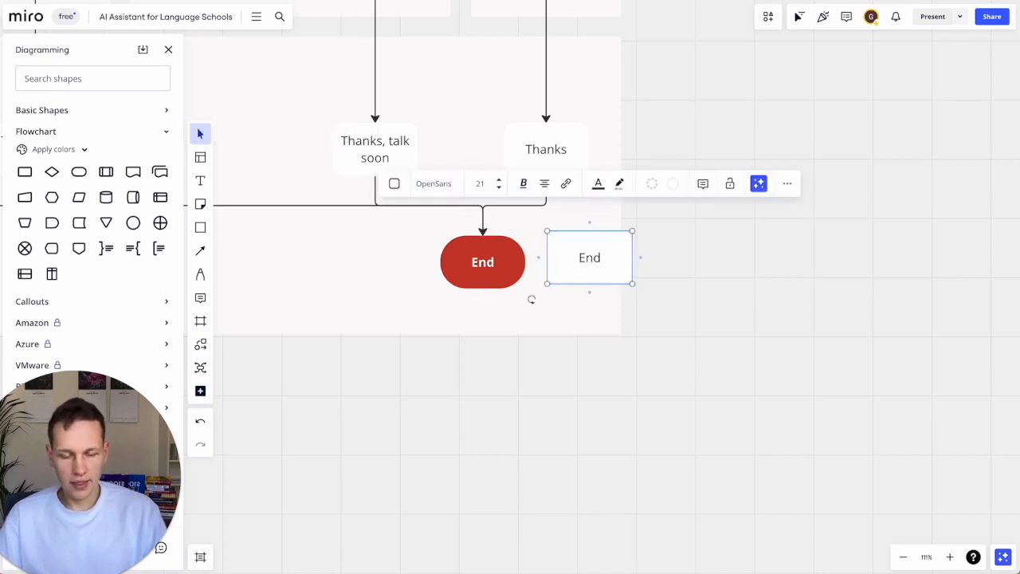
key(Delete)
click(495, 271)
scroll(494, 272, down, 3)
scroll(494, 272, left, 5)
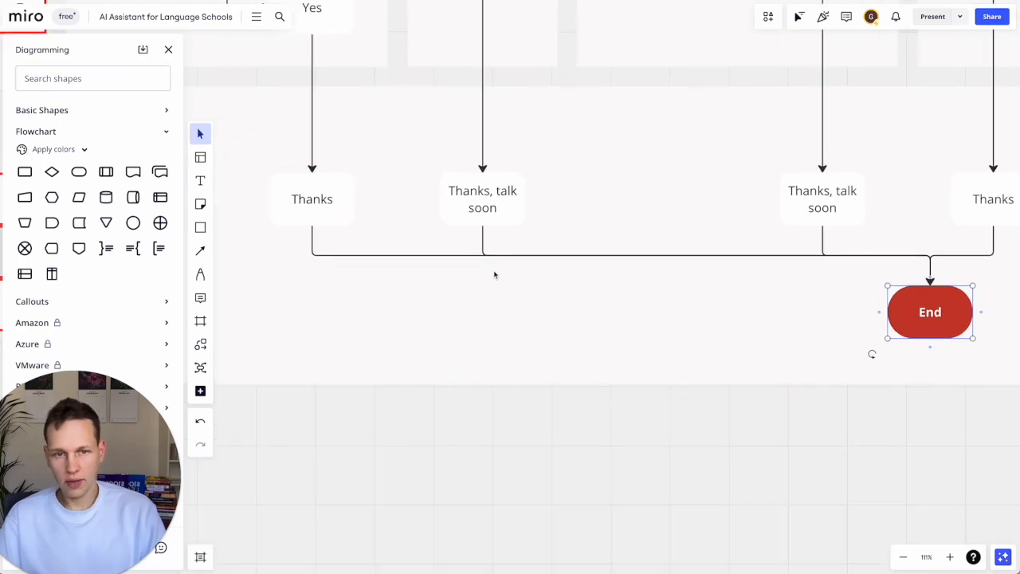
scroll(495, 272, down, 3)
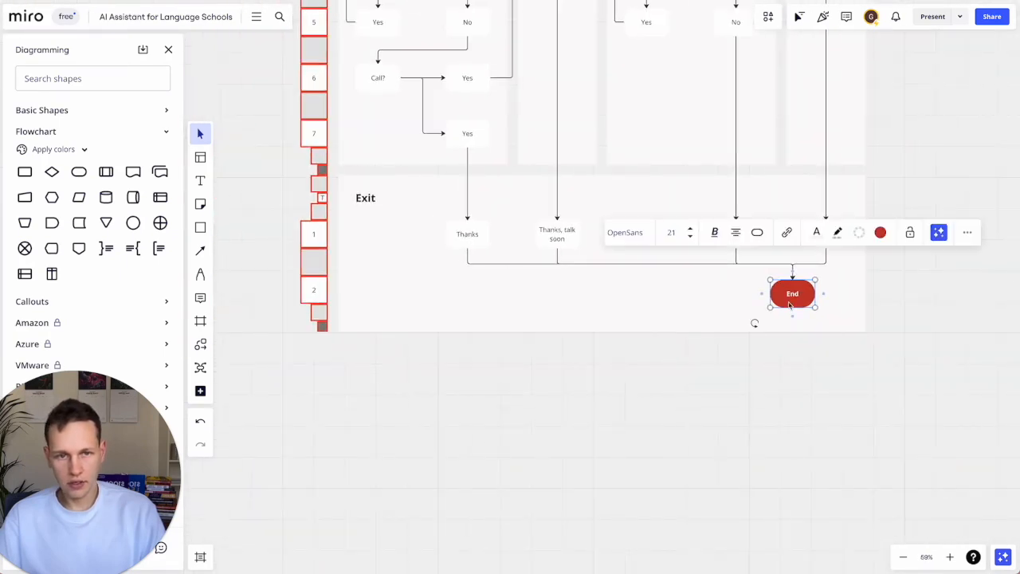
drag(789, 302, 825, 300)
click(635, 459)
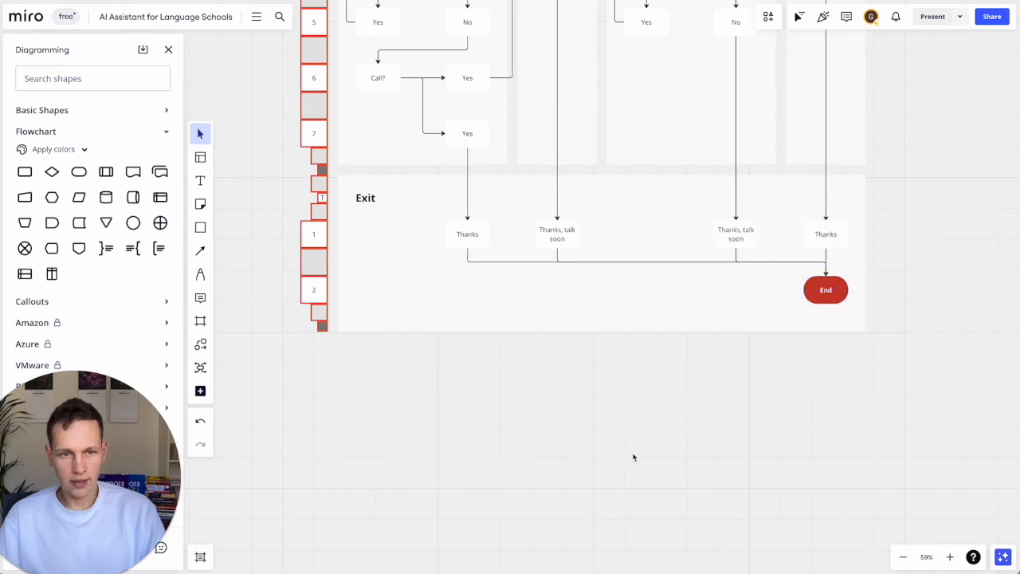
Copy the grey style of the AI Assistant text legend box onto the Interest? box in the Collect user infos section
scroll(632, 458, up, 10)
scroll(569, 319, up, 1)
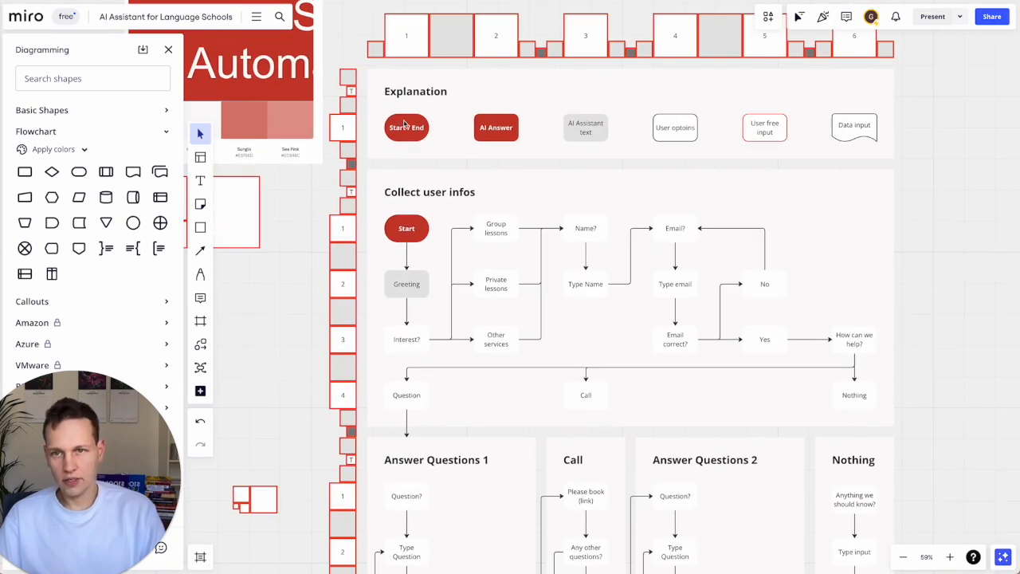
click(405, 123)
click(510, 137)
scroll(498, 227, down, 5)
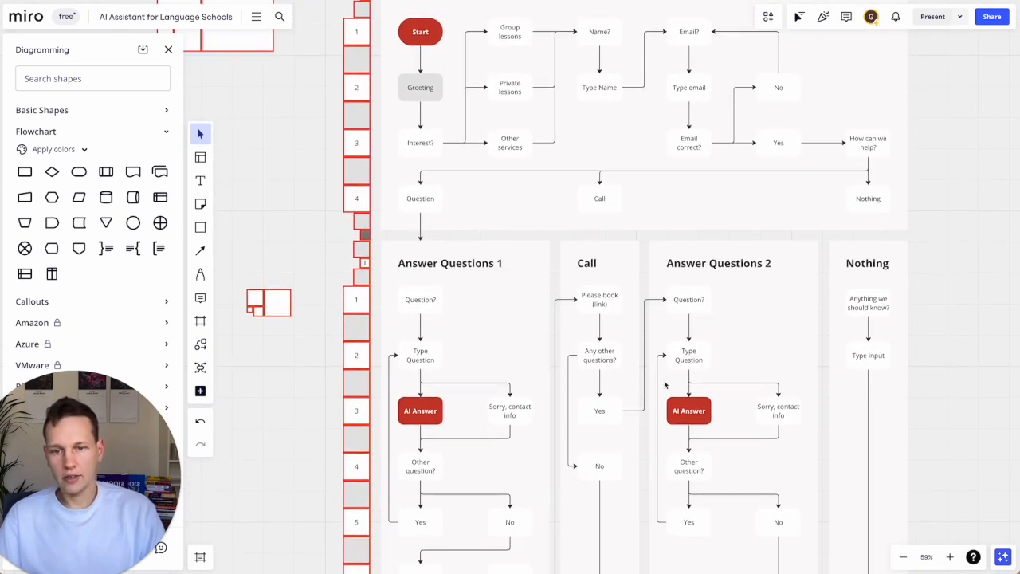
scroll(611, 159, up, 5)
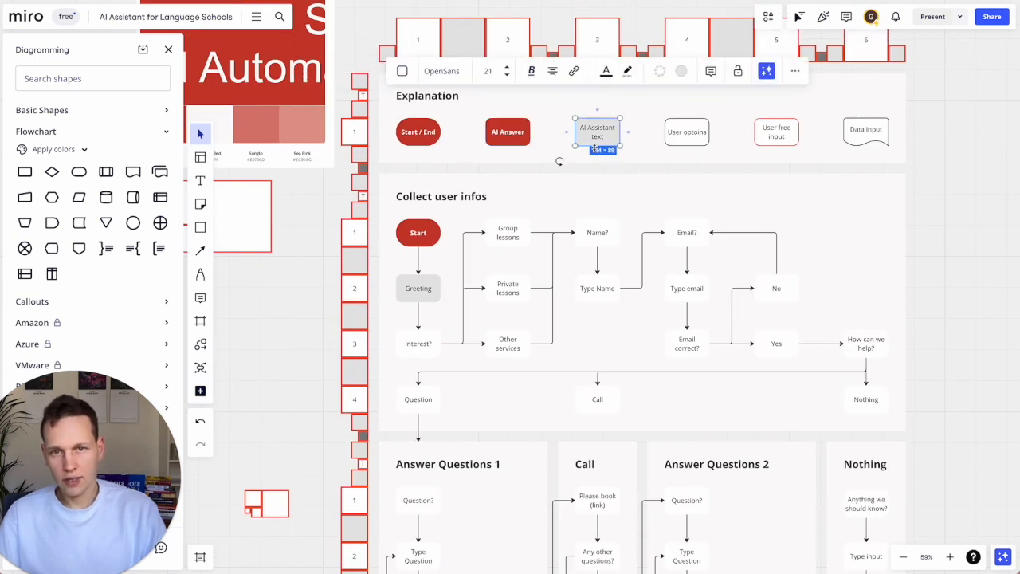
click(411, 292)
click(418, 343)
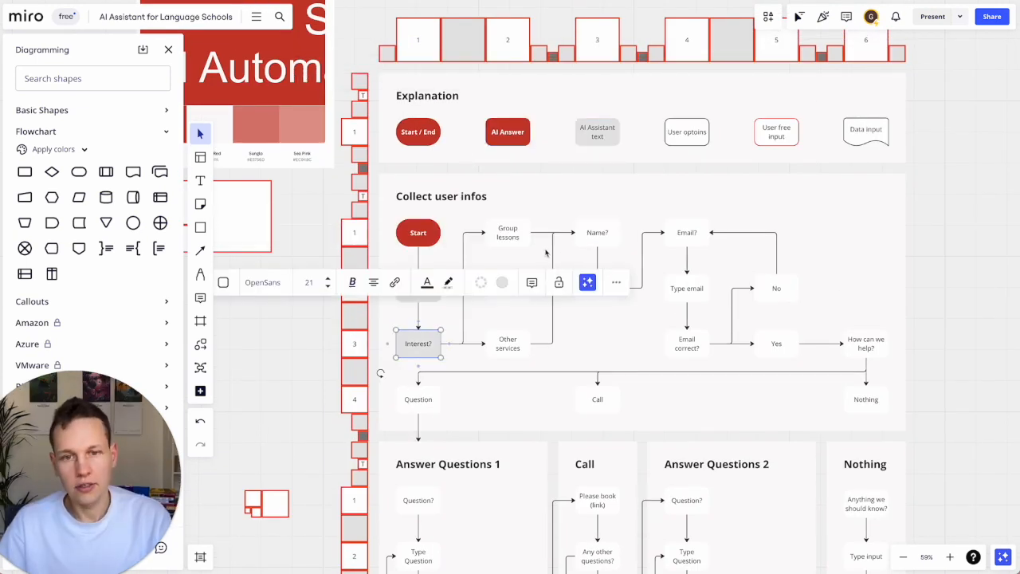
Apply the grey AI Assistant text style to the Name?, Email?, Email correct? and How can we help? boxes in Collect user infos
click(595, 233)
click(692, 237)
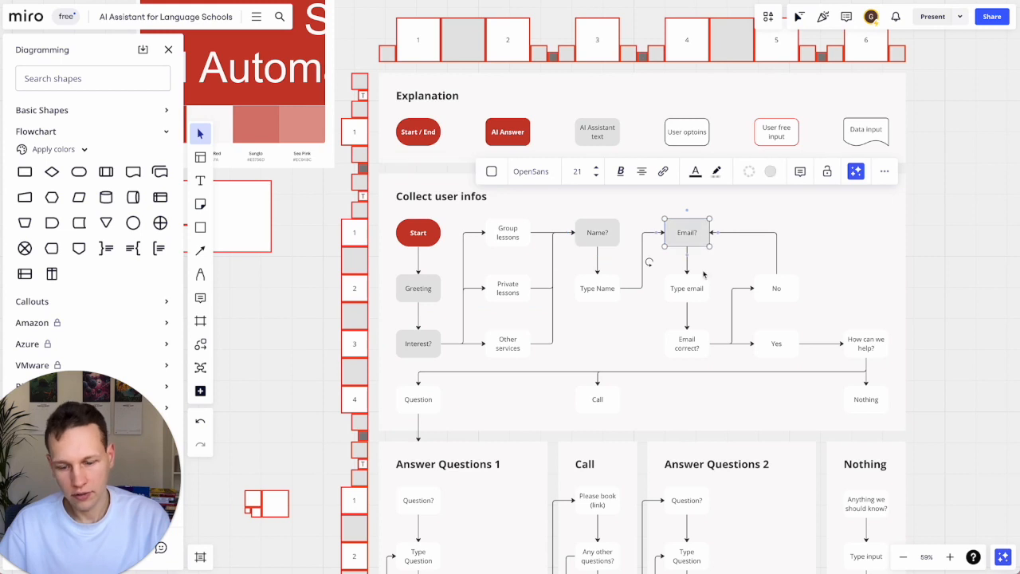
click(690, 344)
click(867, 360)
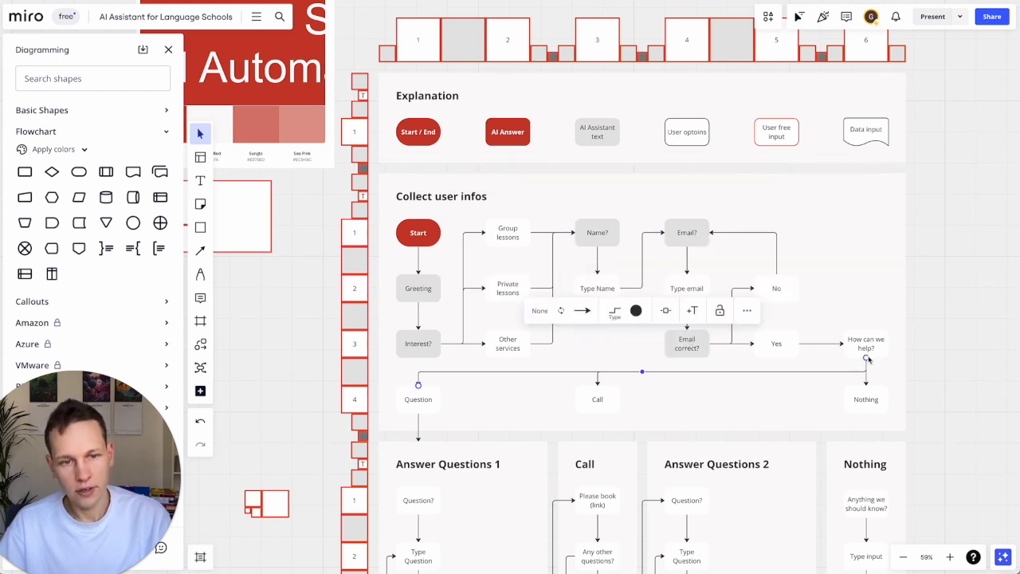
click(877, 348)
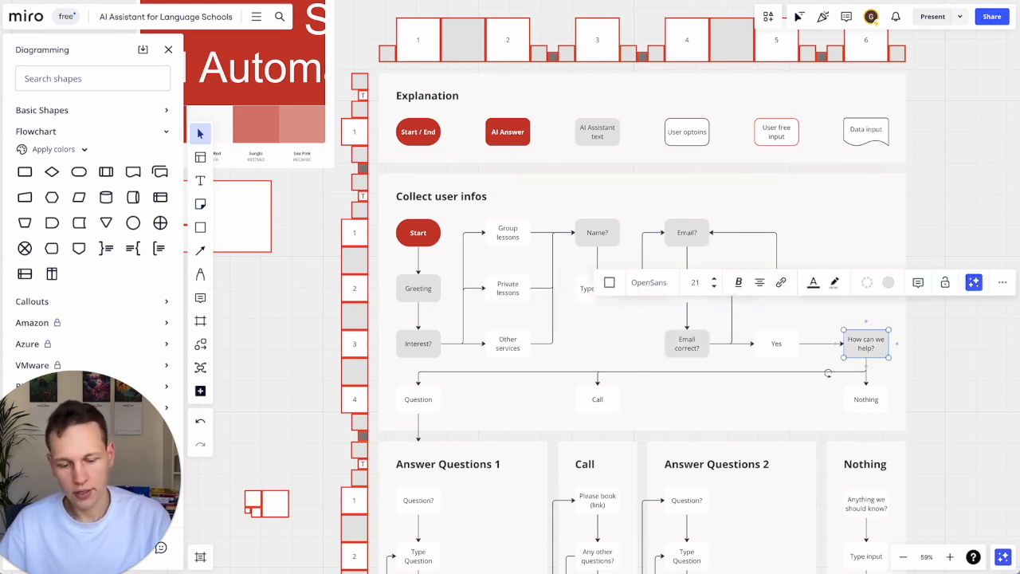
Apply the grey AI Assistant text style to the Question?, Sorry, contact info, Other question? and Call? boxes in Answer Questions 1
scroll(731, 465, down, 5)
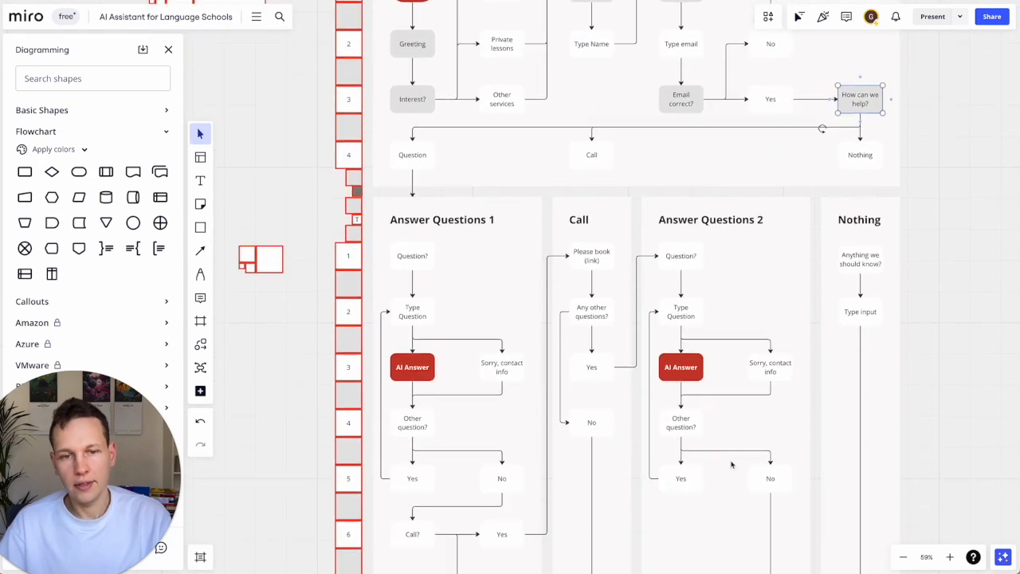
click(416, 179)
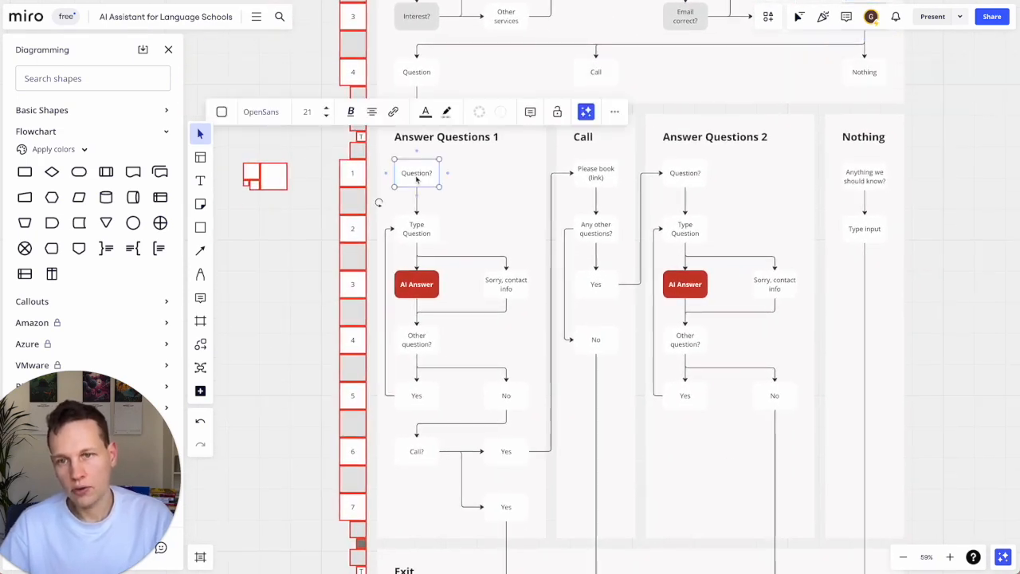
click(511, 295)
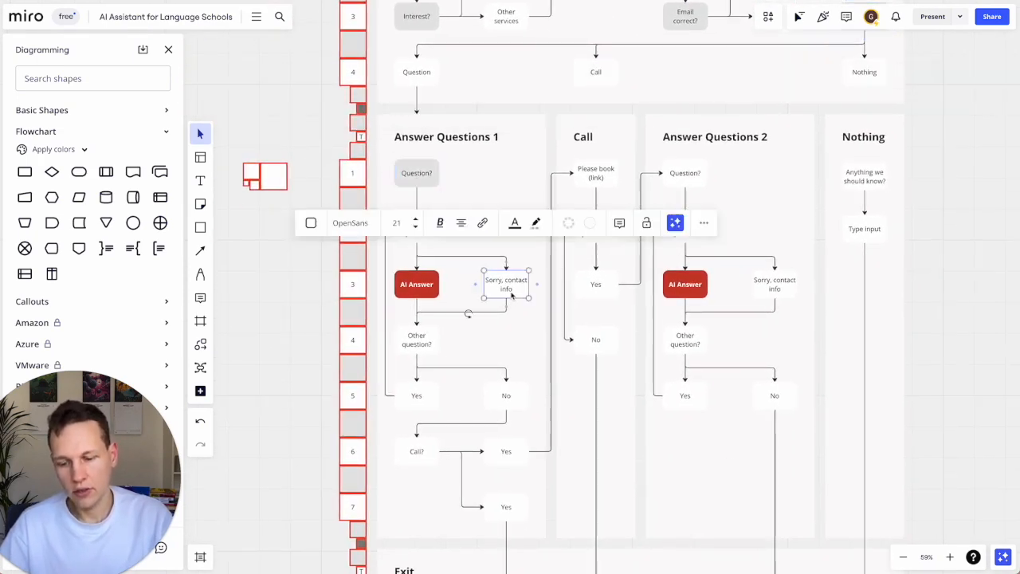
key(ctrl+alt+v)
click(426, 348)
key(ctrl+alt+v)
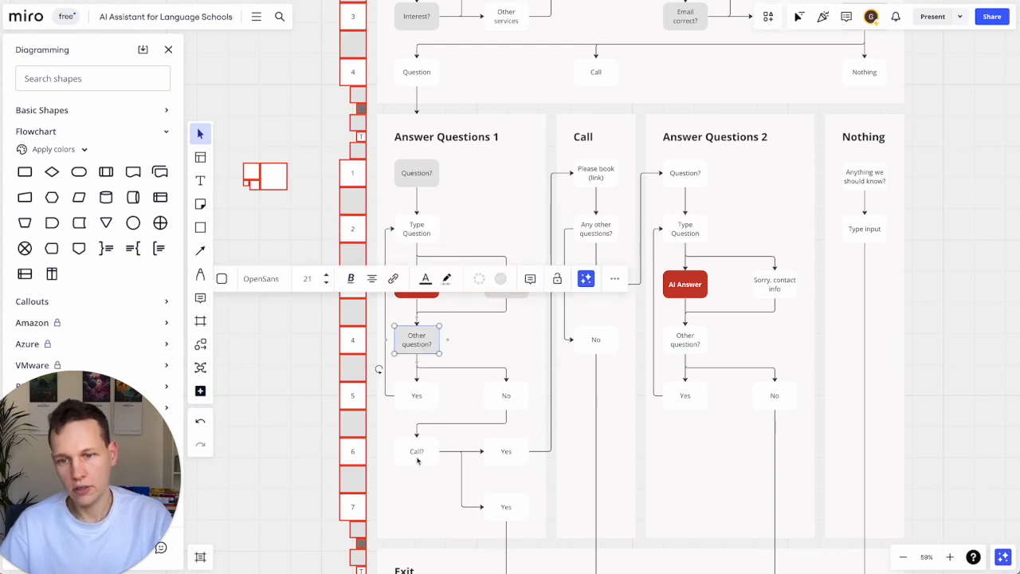
click(416, 459)
key(ctrl+alt+v)
Apply the grey AI Assistant text style to the Please book (link) and Any other questions? boxes in the Call section
click(617, 179)
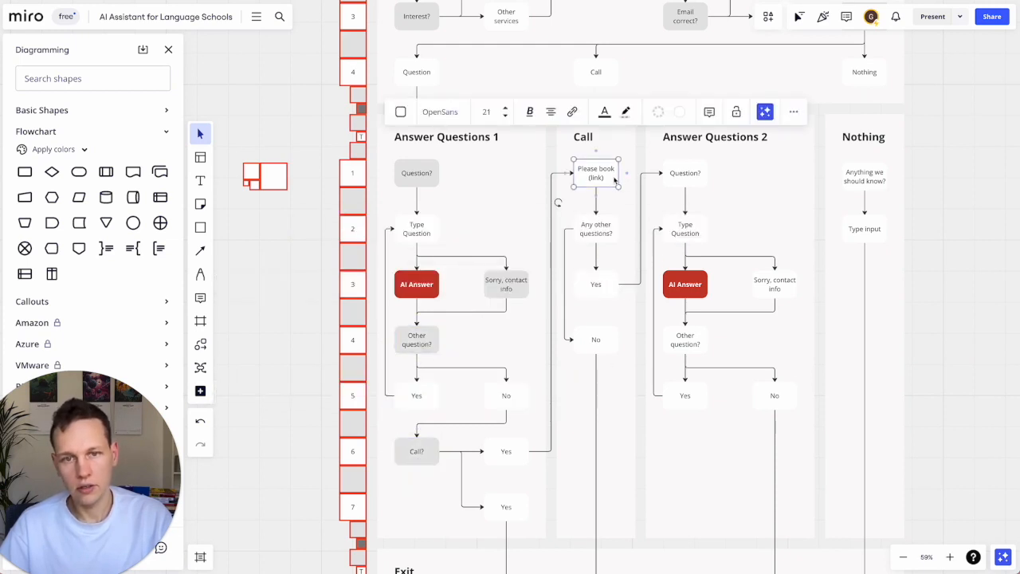
key(ctrl+alt+v)
click(606, 236)
key(ctrl+alt+v)
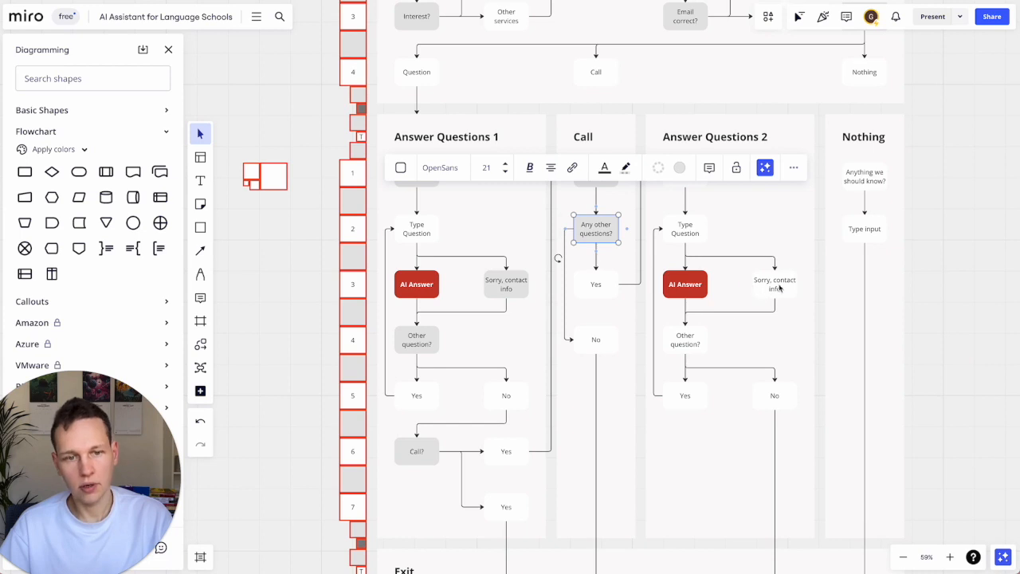
Apply the grey style to Sorry, contact info and Other question? in Answer Questions 2 and to Anything we should know? in Nothing
click(777, 289)
key(ctrl+alt+v)
click(698, 335)
key(ctrl+alt+v)
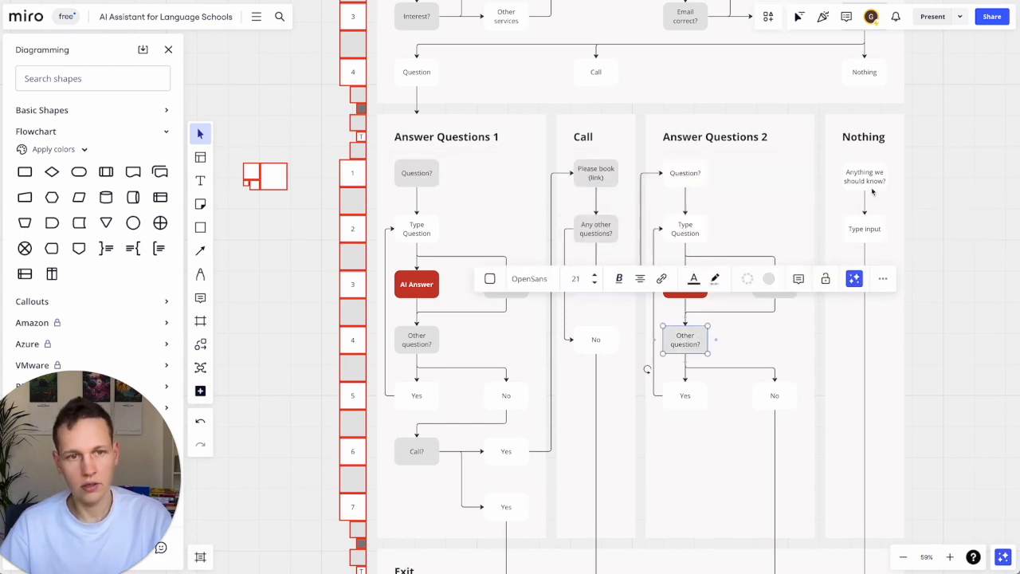
click(872, 181)
key(ctrl+alt+v)
Apply the grey AI Assistant text style to the Thanks and Thanks, talk soon boxes in row 1 of the Exit section
scroll(746, 474, down, 5)
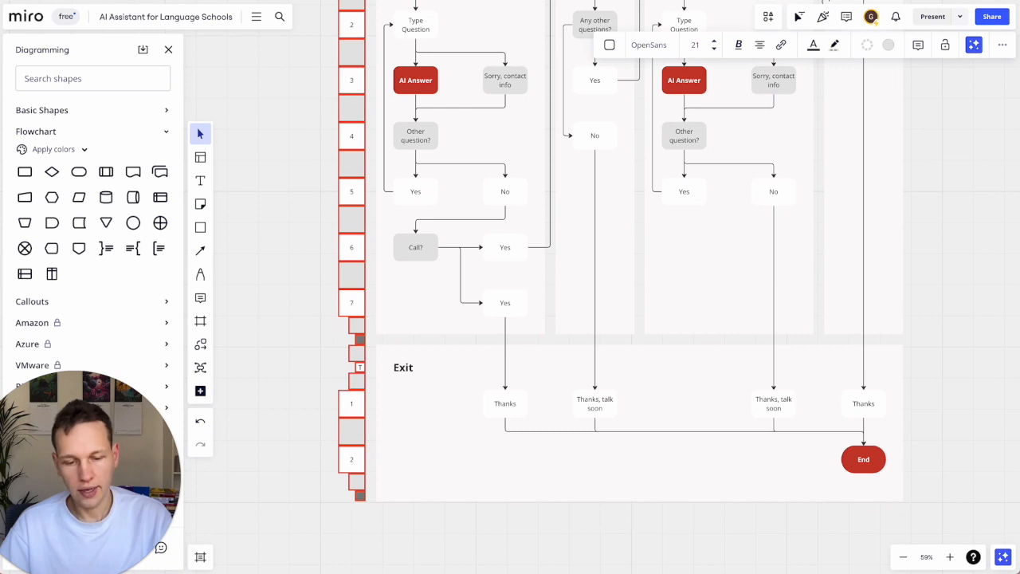
scroll(699, 397, up, 2)
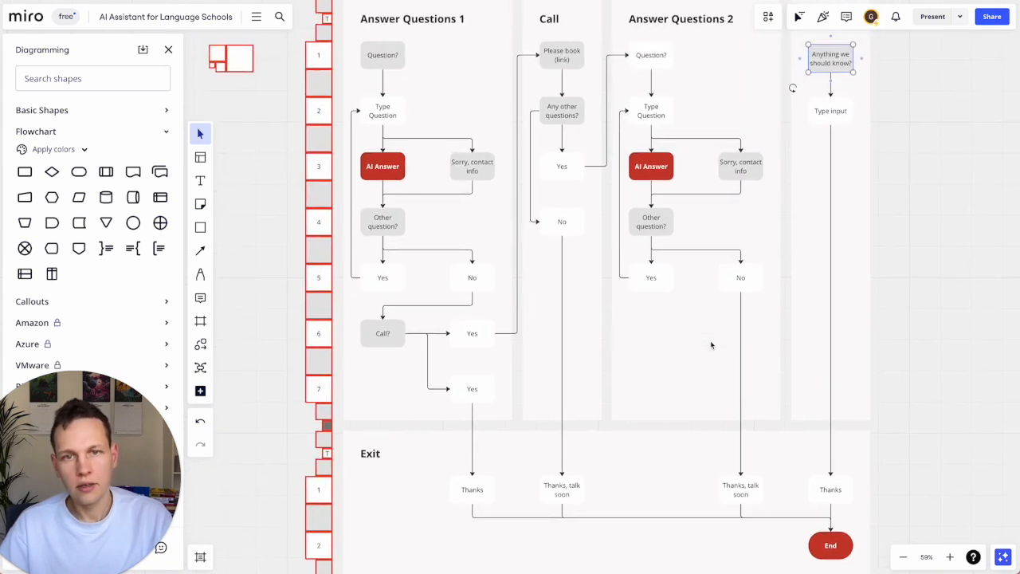
scroll(558, 422, down, 1)
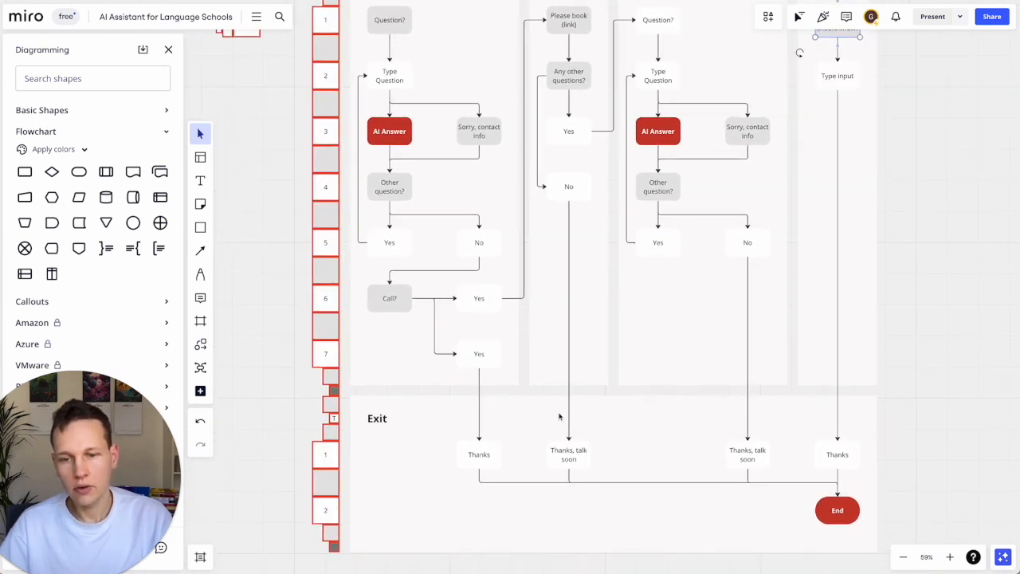
click(486, 453)
scroll(486, 452, down, 5)
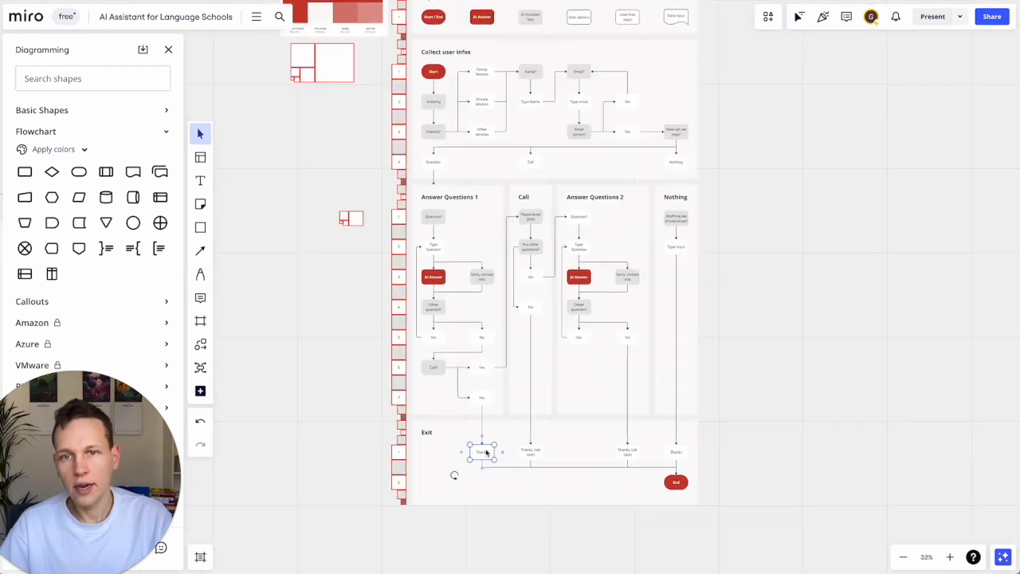
click(527, 452)
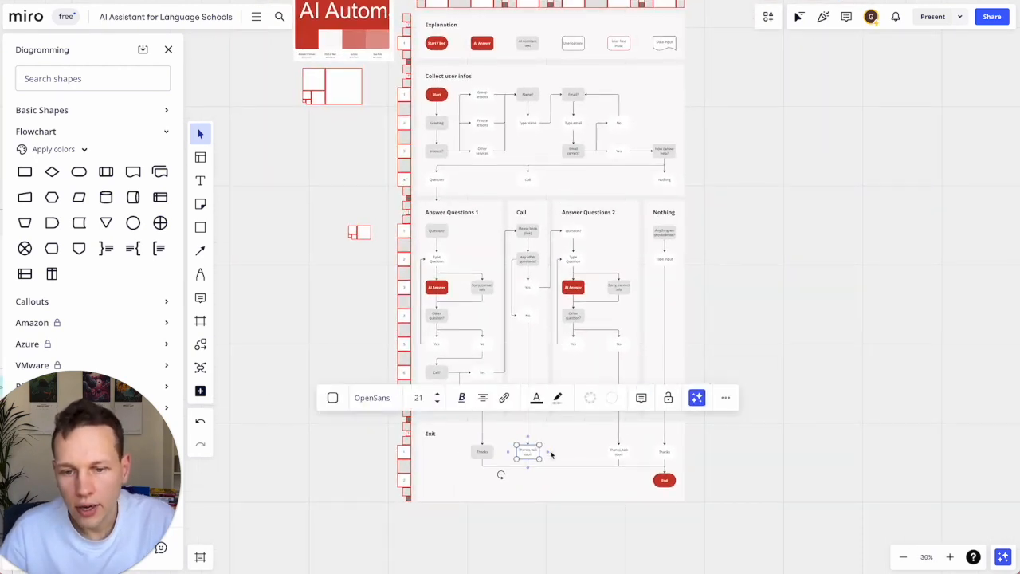
click(620, 452)
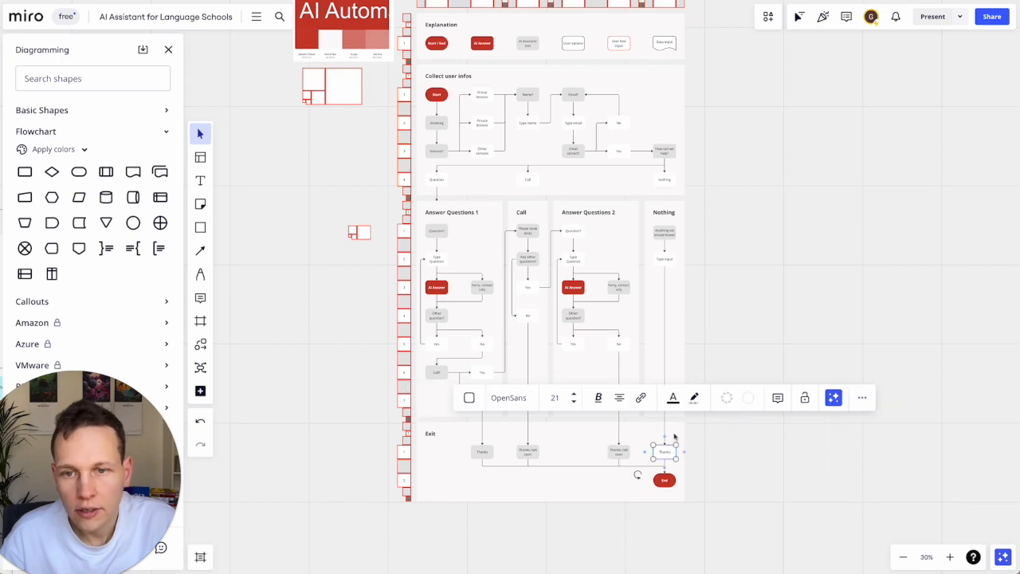
click(666, 452)
Copy the black-outlined User optoins legend style onto the Group lessons, Private lessons and Other services boxes
scroll(563, 319, up, 5)
scroll(563, 319, up, 5)
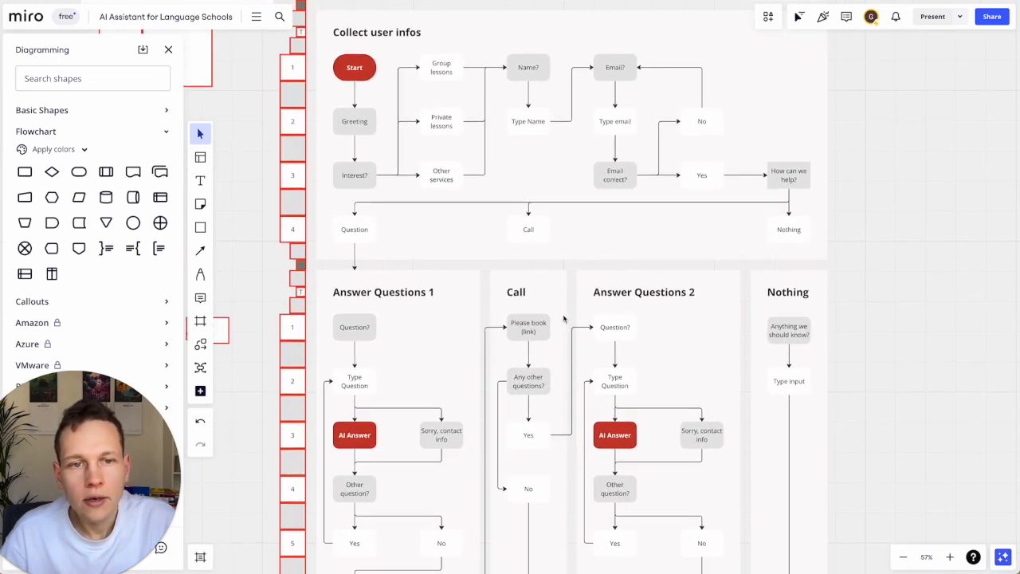
scroll(563, 319, up, 4)
click(637, 126)
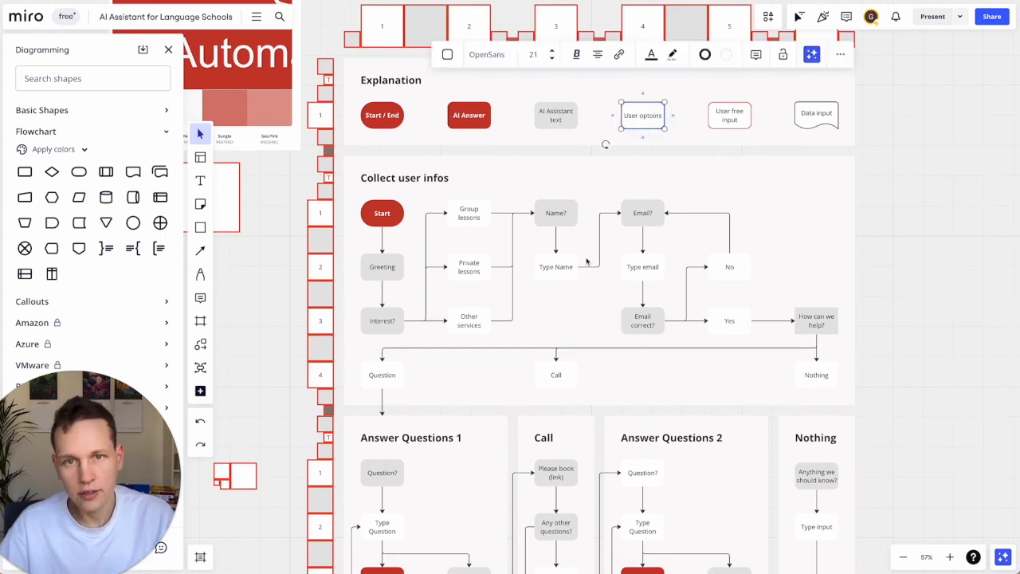
click(488, 224)
click(475, 276)
click(480, 328)
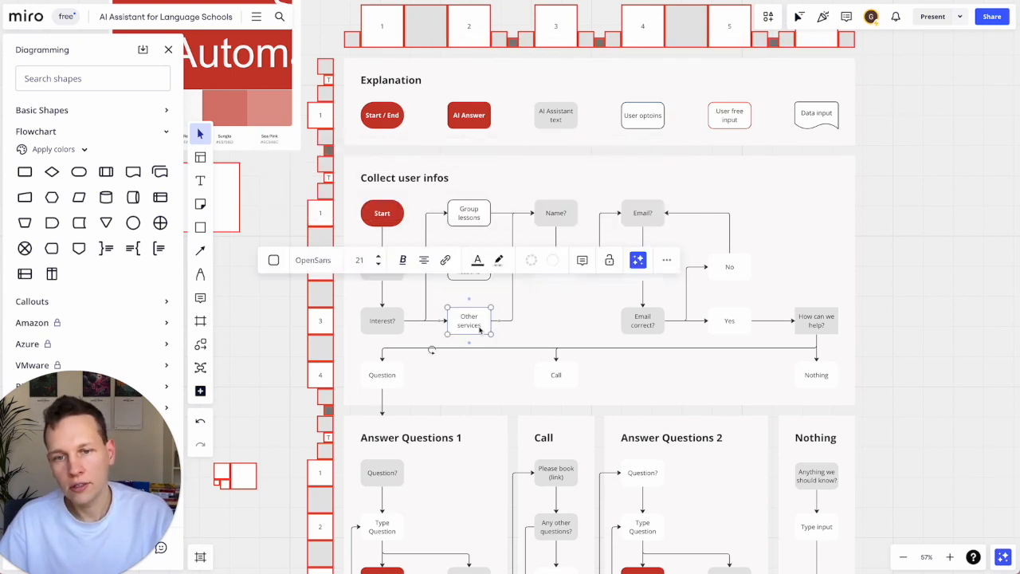
Apply the User optoins style to the No, Yes, Question, Call and Nothing boxes in the Collect user infos section
click(737, 271)
click(737, 326)
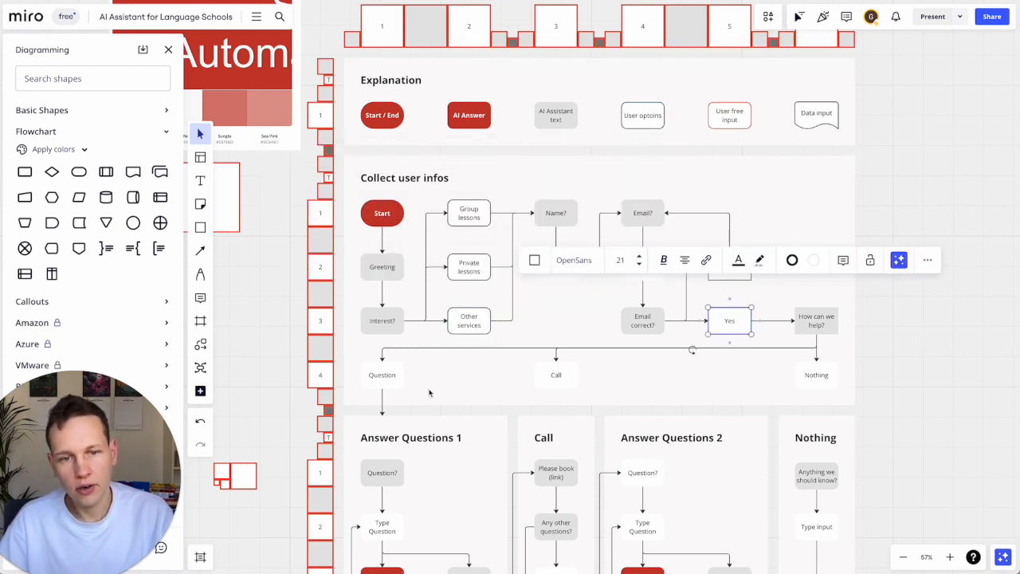
click(389, 380)
click(571, 382)
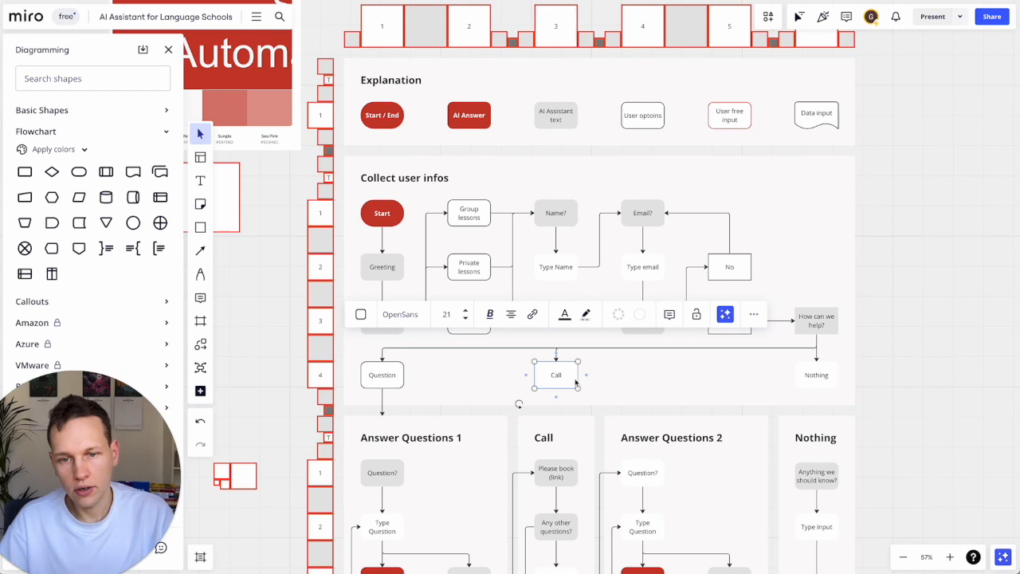
click(814, 377)
Apply the User optoins style to the Yes and No boxes in row 5 of Answer Questions 1
scroll(594, 448, down, 3)
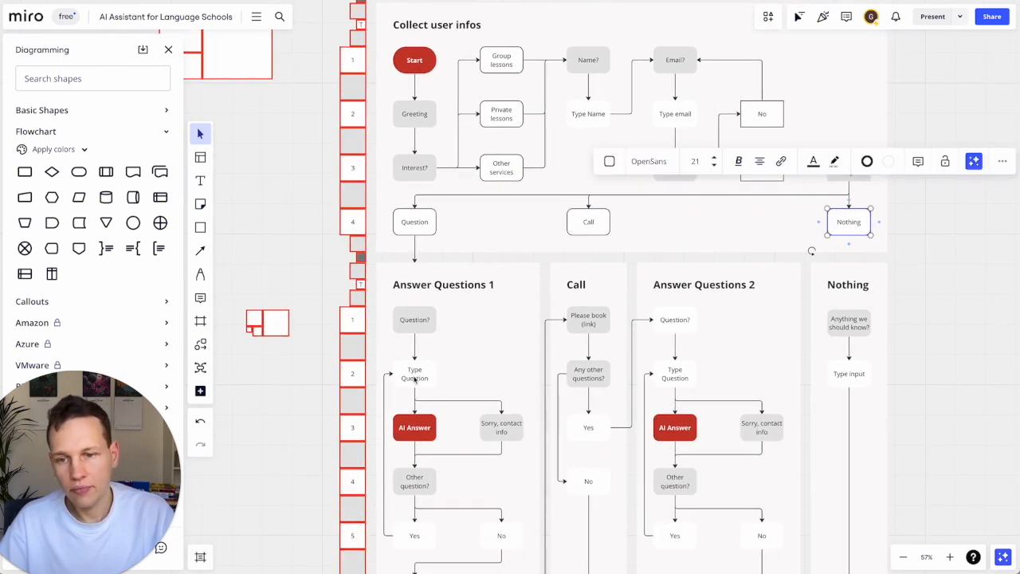
click(415, 374)
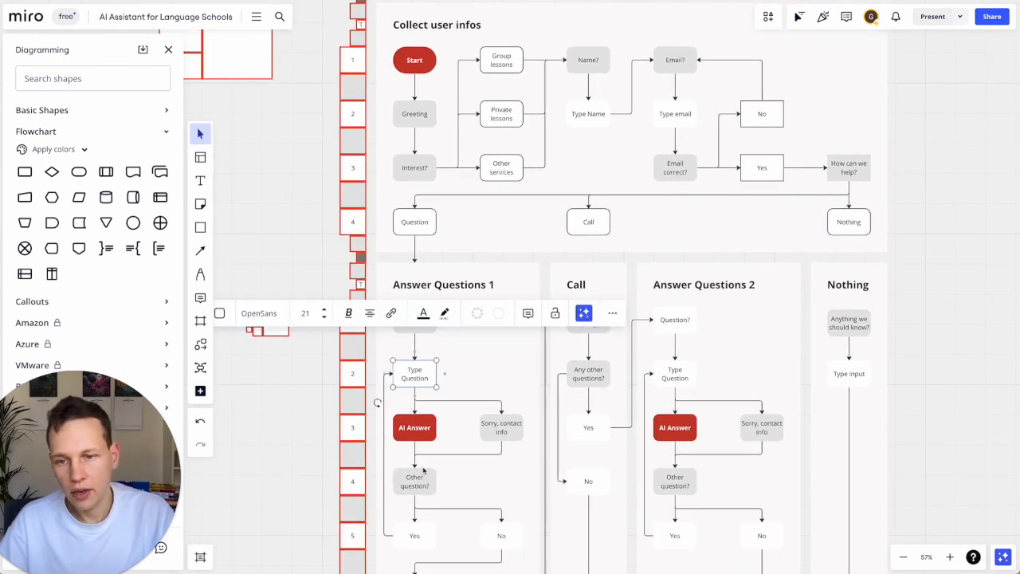
key(ctrl+z)
click(415, 532)
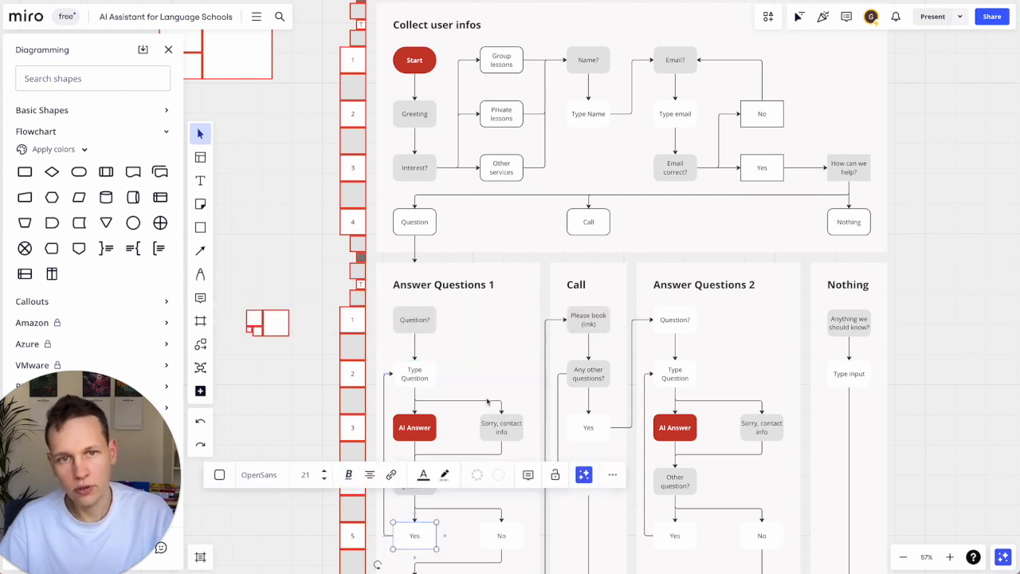
key(ctrl+alt+v)
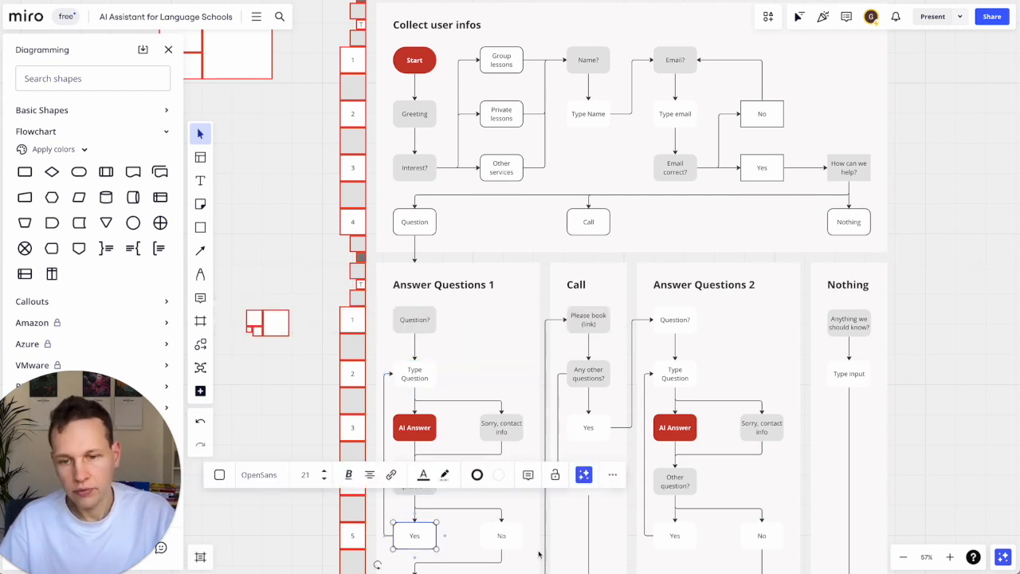
click(493, 546)
key(ctrl+alt+v)
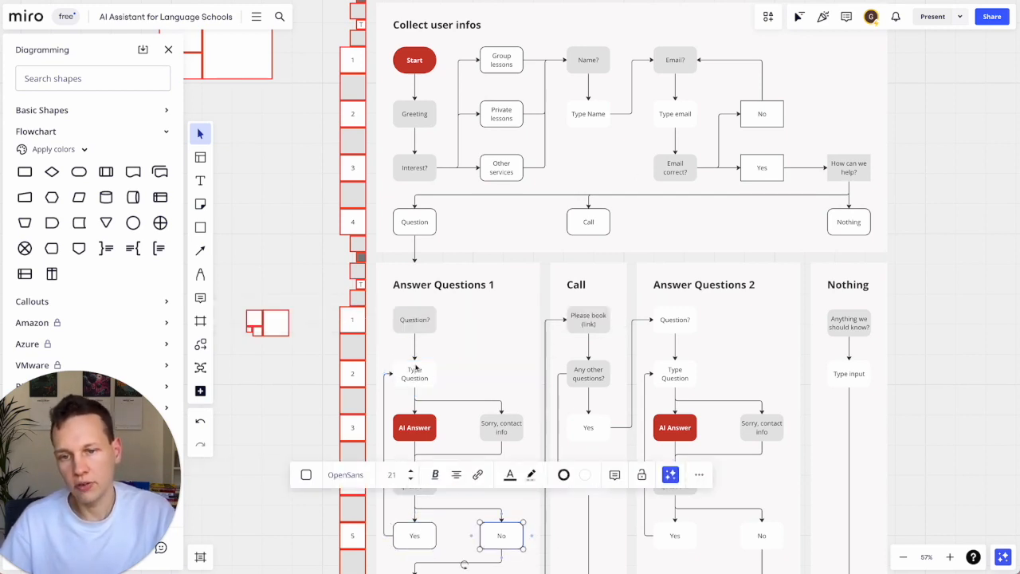
Apply the User optoins style to the Yes and No boxes in the Call section
click(603, 422)
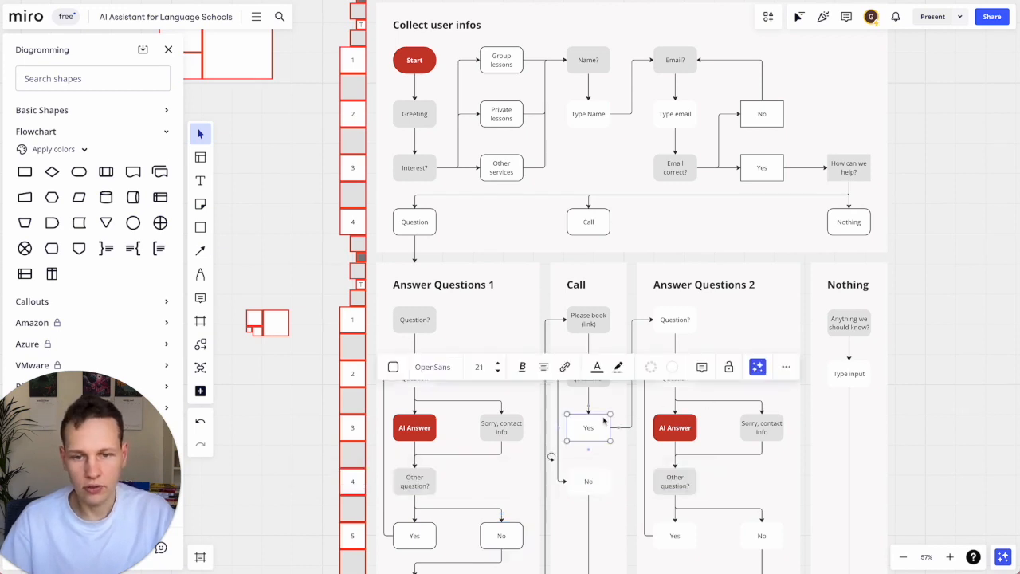
key(ctrl+alt+v)
click(599, 482)
key(ctrl+alt+v)
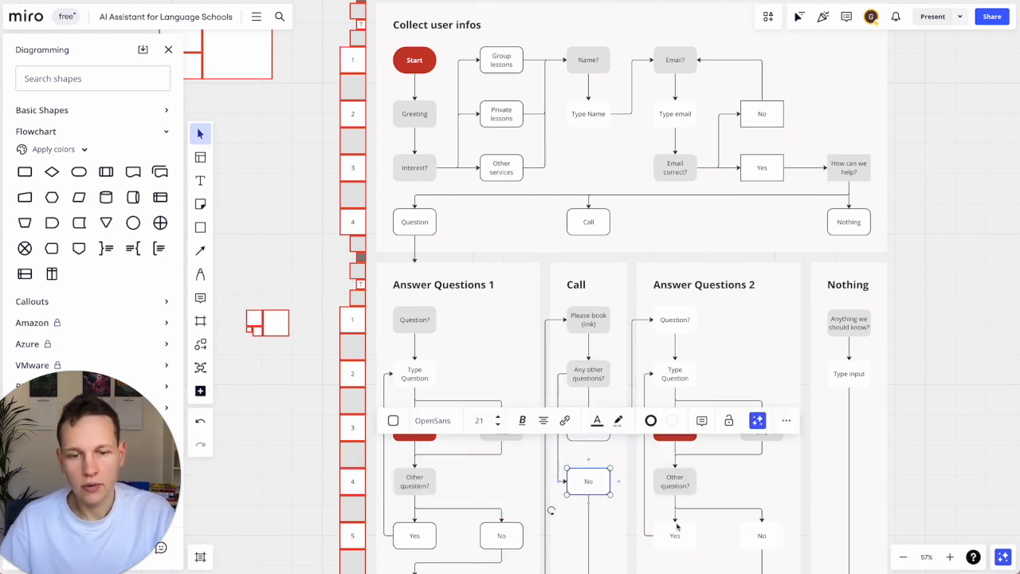
Apply the User optoins style to the Yes and No boxes in row 5 of Answer Questions 2
click(676, 537)
key(ctrl+alt+v)
click(766, 539)
key(ctrl+alt+v)
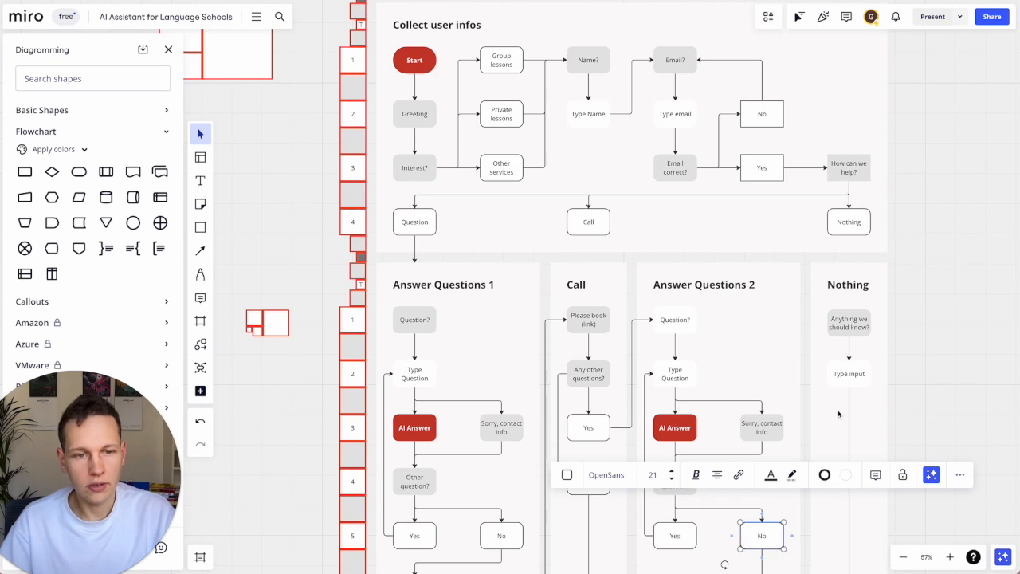
click(666, 325)
scroll(666, 325, down, 5)
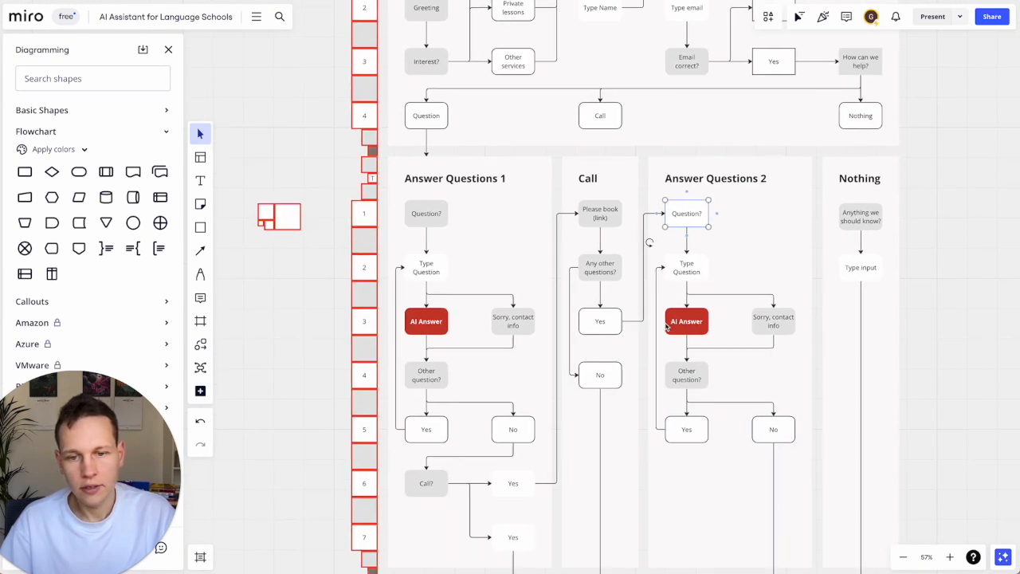
scroll(666, 325, down, 2)
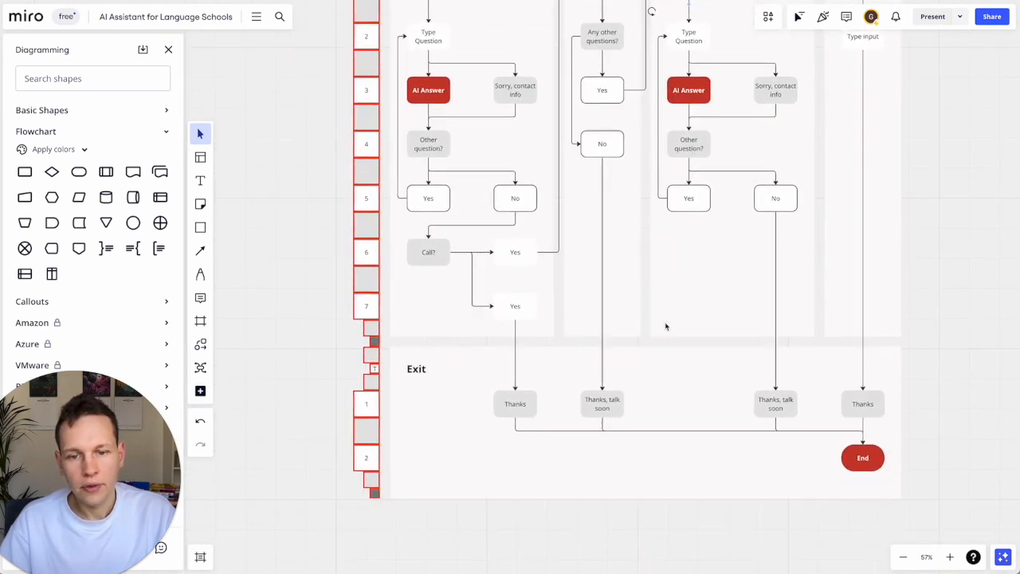
Copy the red-outlined User free input legend style onto the Type Name and Type email boxes in Collect user infos
scroll(666, 325, up, 4)
scroll(666, 325, right, 1)
scroll(666, 325, up, 6)
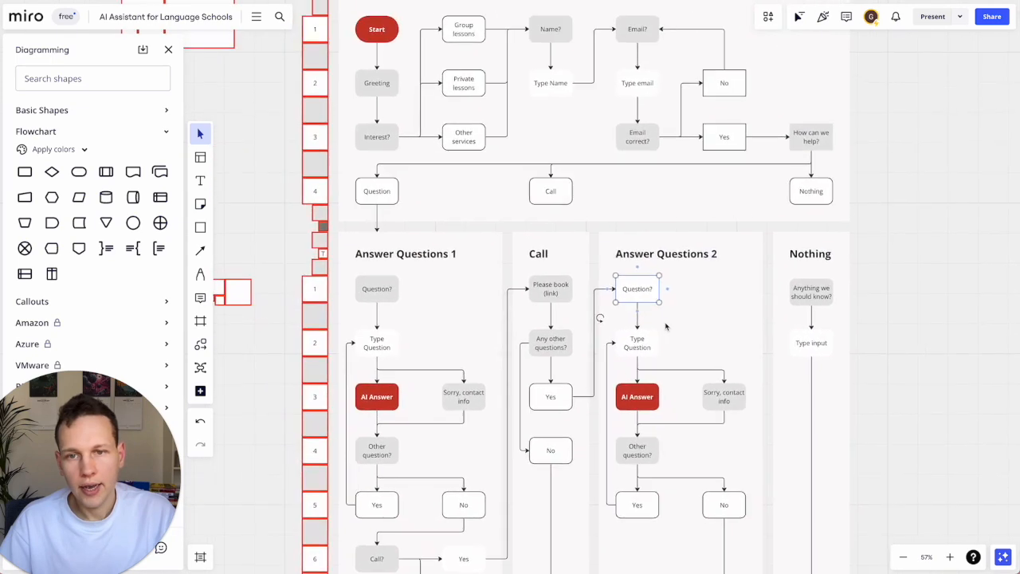
click(739, 94)
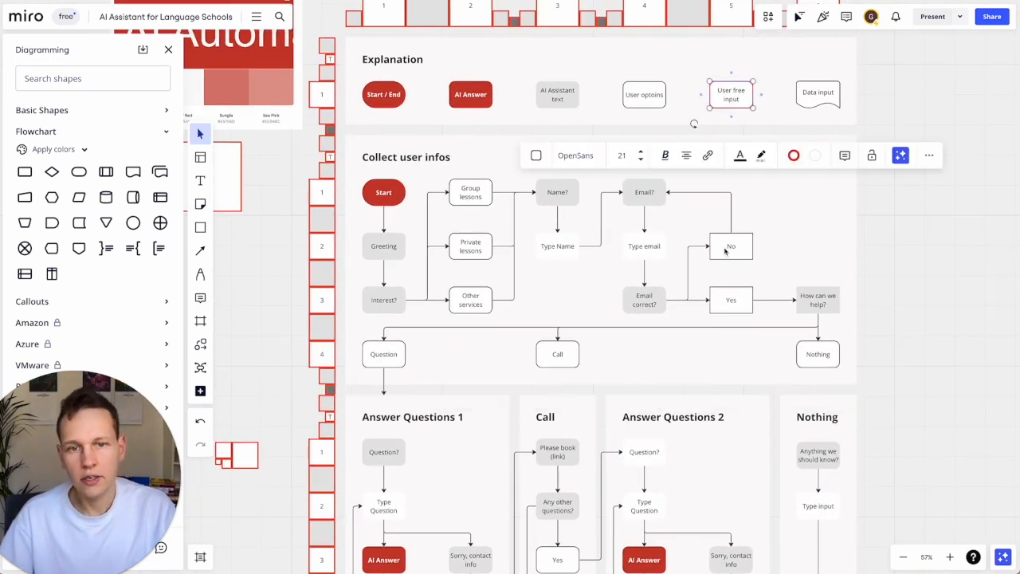
click(555, 252)
key(ctrl+alt+v)
click(658, 251)
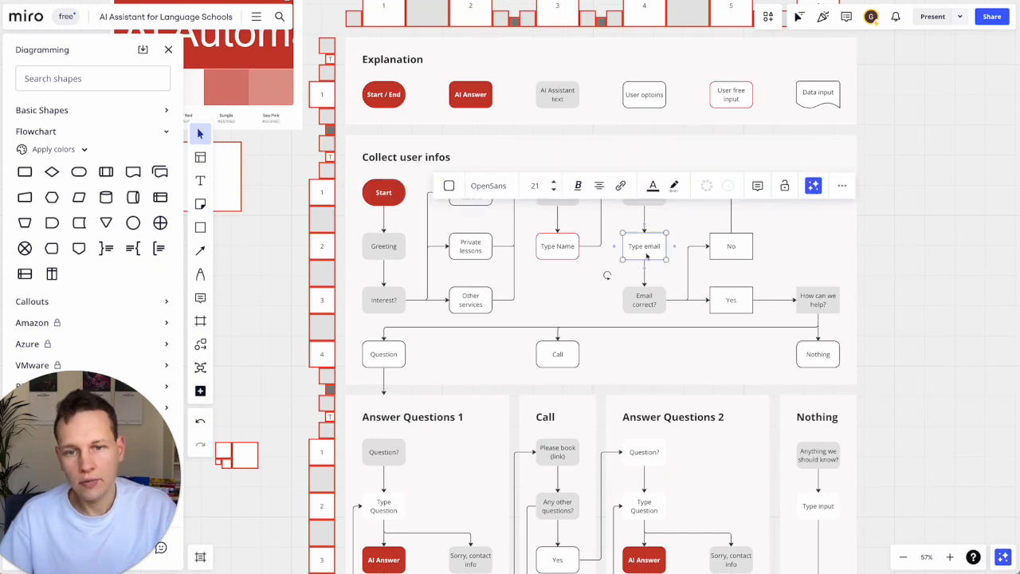
key(ctrl+alt+v)
Correct the Type Name box label in Collect user infos to read "Type name"
scroll(547, 338, down, 2)
scroll(546, 338, down, 1)
click(590, 125)
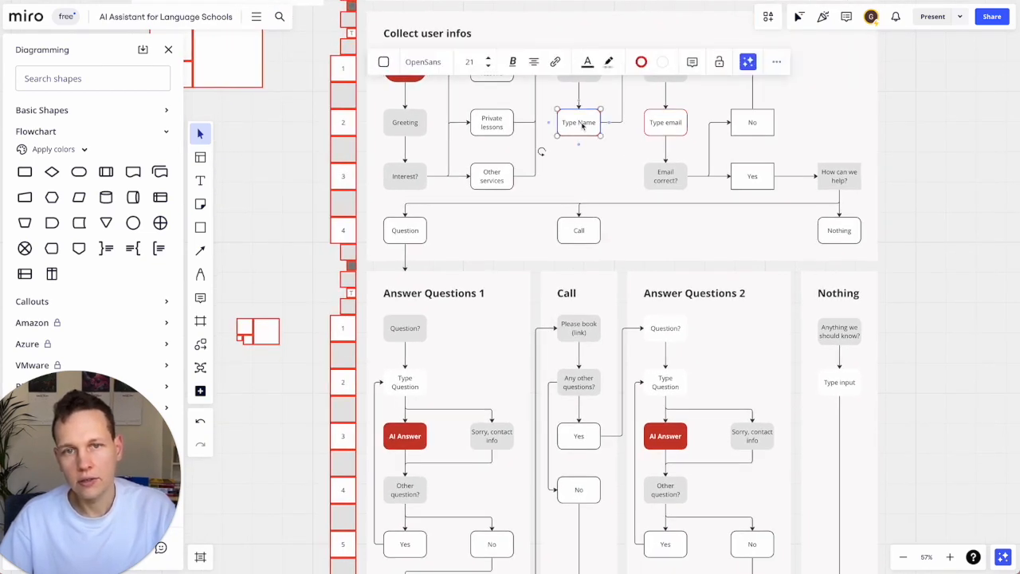
click(584, 122)
key(BackSpace)
text(n)
scroll(566, 239, up, 2)
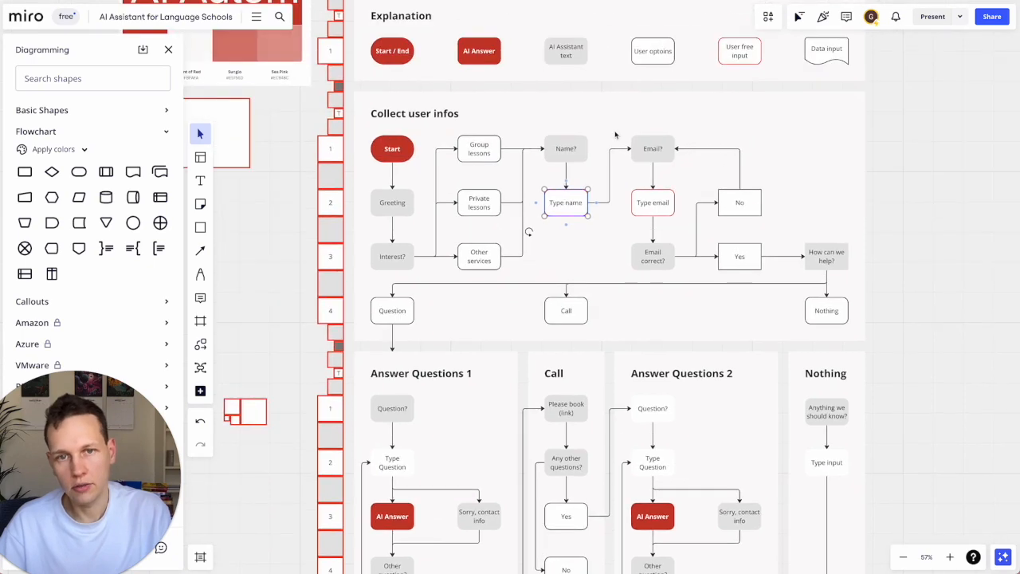
click(566, 239)
Apply the red-outlined User free input style to both Type Question boxes and the Type input box in the Nothing section
scroll(545, 322, down, 5)
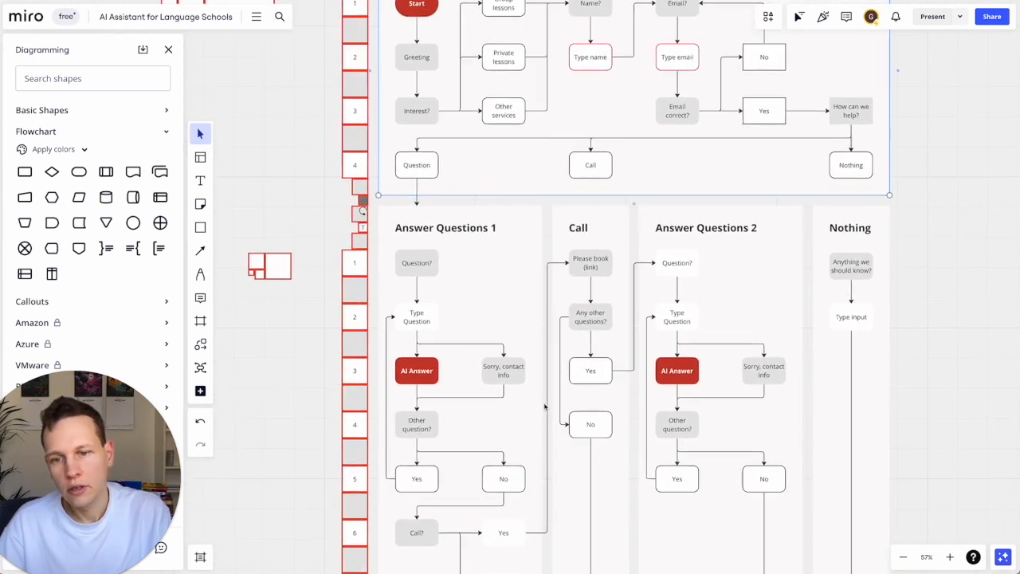
click(430, 284)
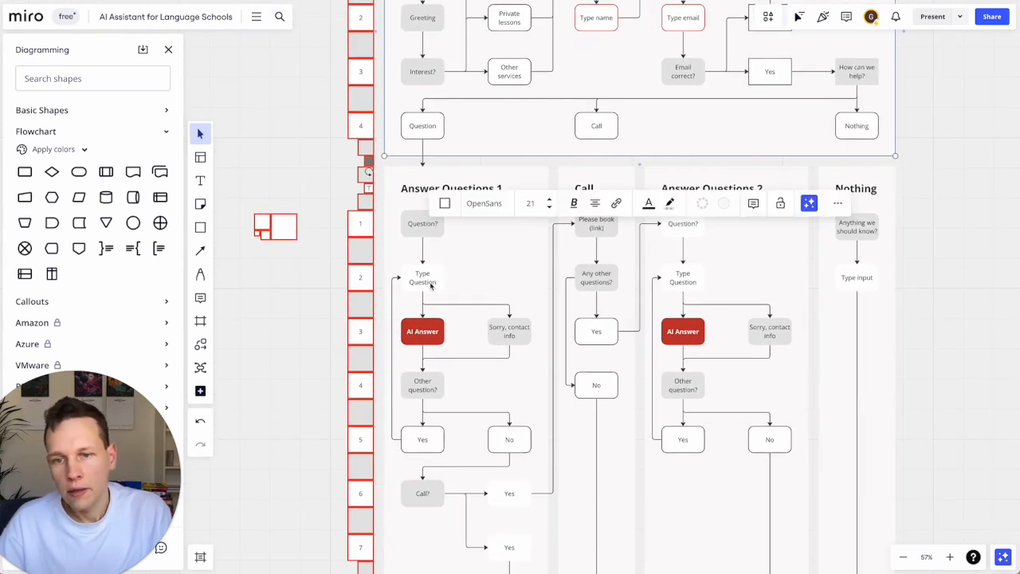
click(694, 277)
key(ctrl+alt+v)
click(870, 279)
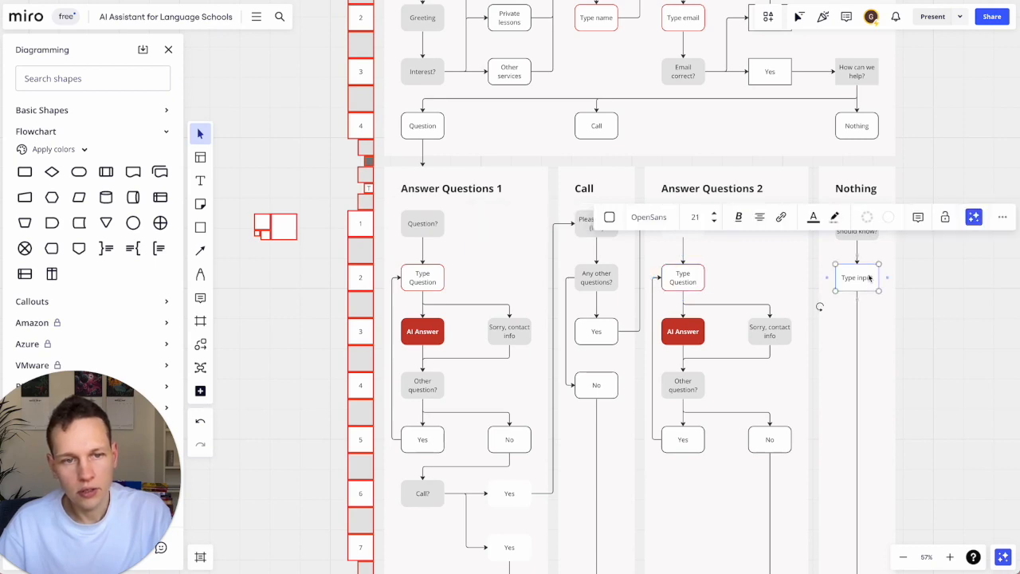
key(ctrl+alt+v)
Copy the User optoins style from the row 5 Yes box onto the Yes boxes in rows 6 and 7 of Answer Questions 1
scroll(776, 362, down, 1)
scroll(777, 362, down, 3)
scroll(774, 358, up, 2)
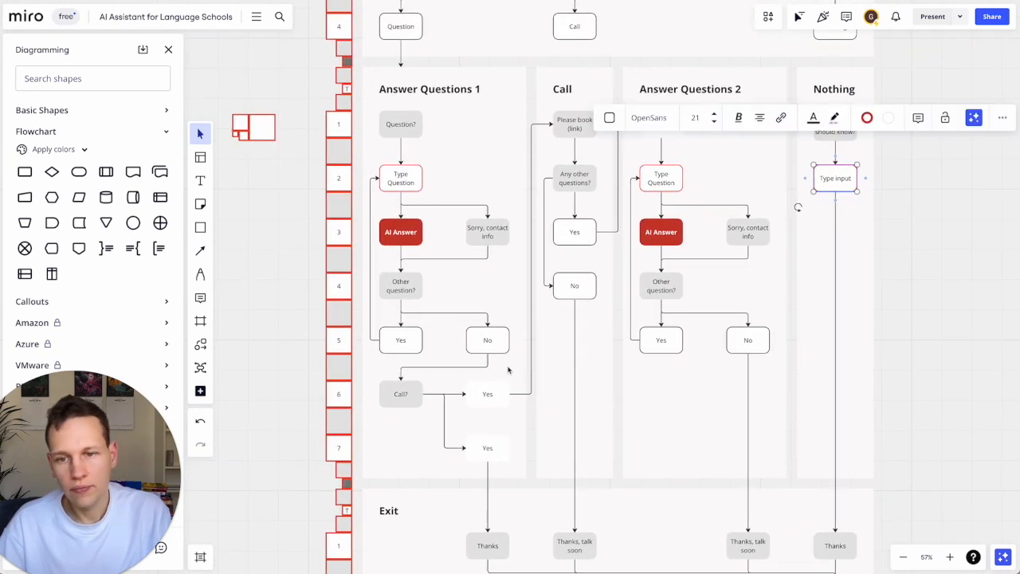
click(405, 342)
click(483, 389)
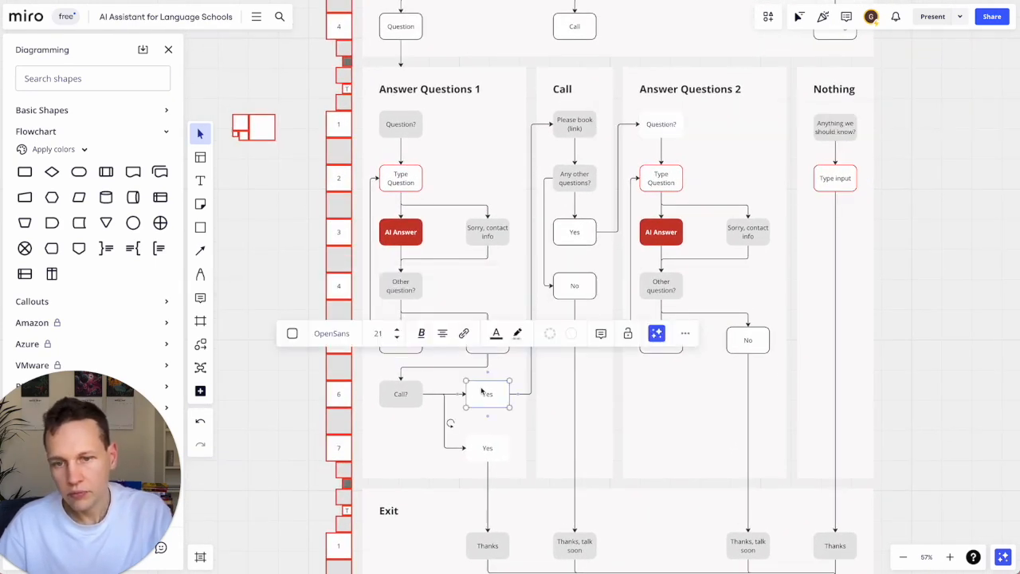
key(ctrl+alt+v)
click(505, 454)
key(ctrl+alt+v)
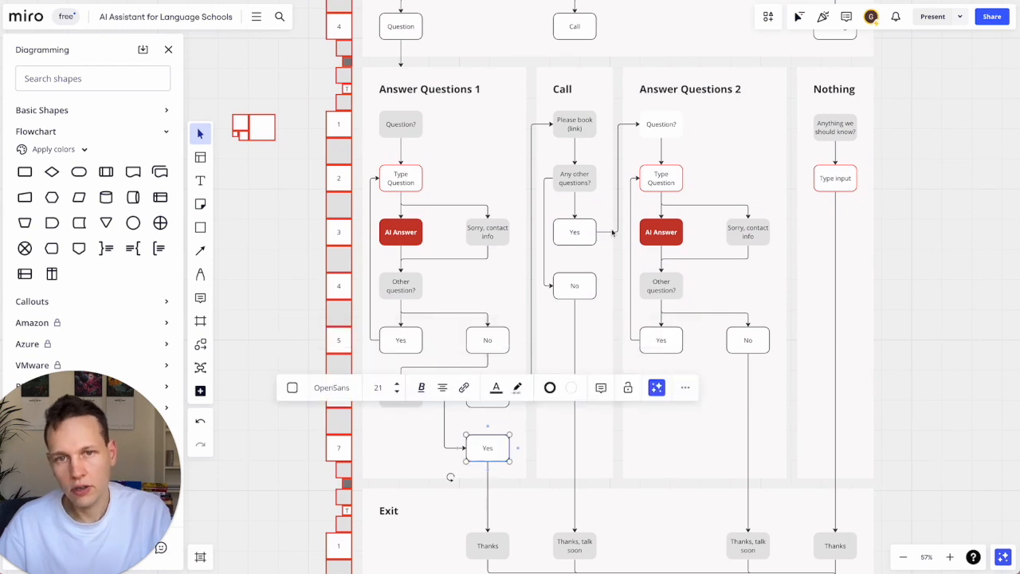
Copy the grey style of the "Any other questions?" box onto the "Question?" box in Answer Questions 2
click(665, 133)
scroll(707, 157, up, 2)
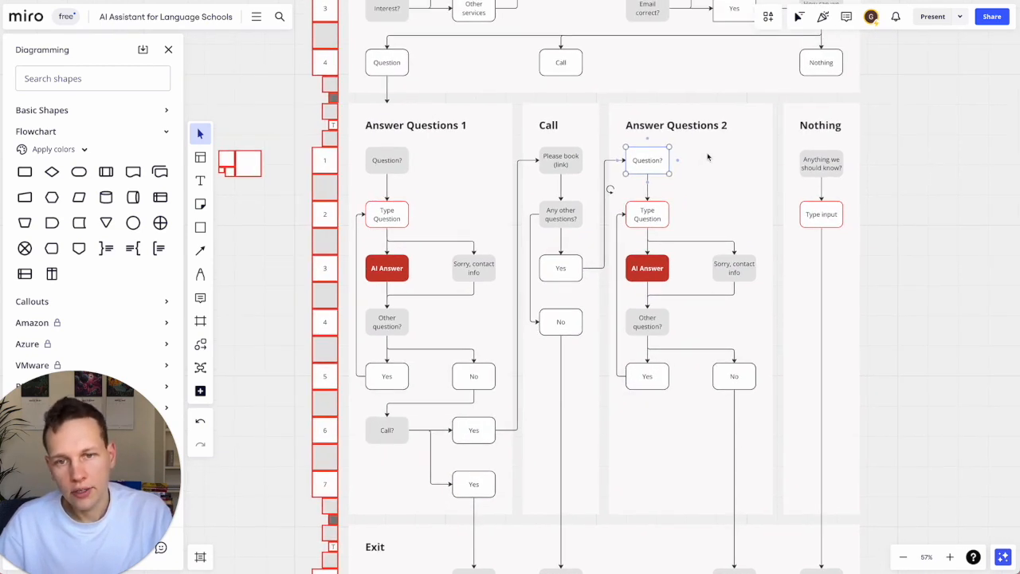
scroll(708, 157, up, 2)
click(550, 238)
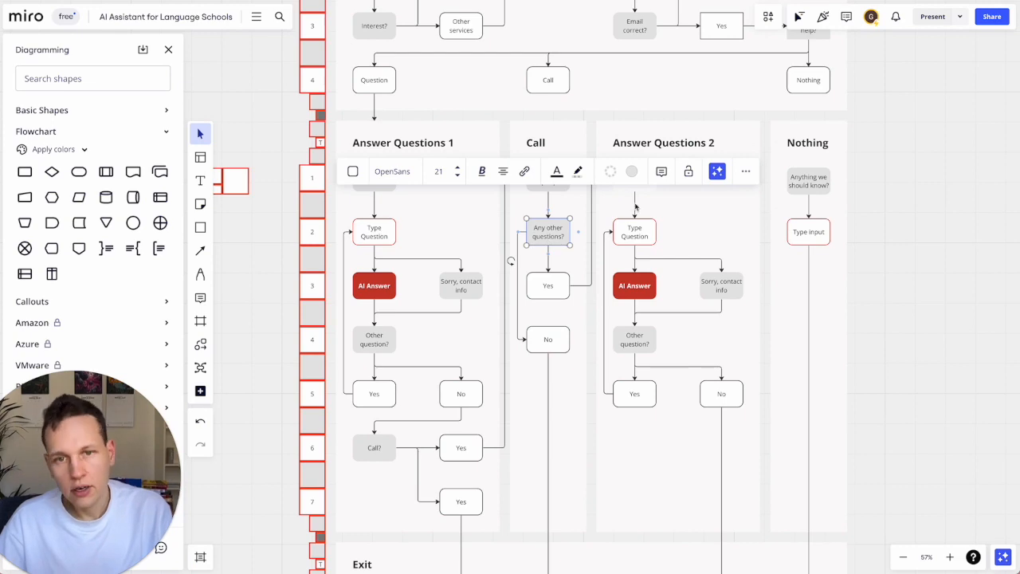
click(678, 228)
click(640, 186)
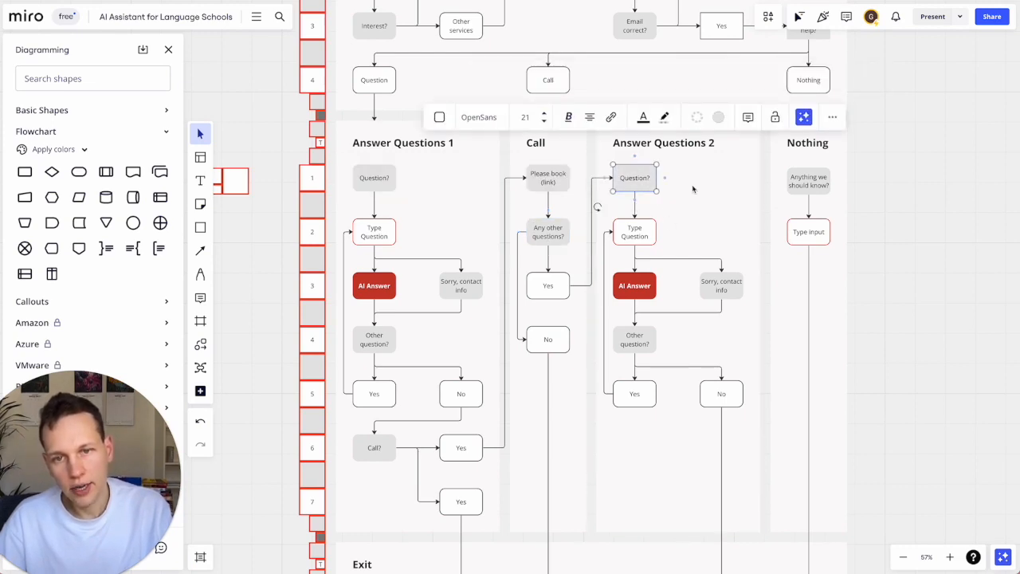
Duplicate the Data input legend shape and place it in row 2, column 2 of Answer Questions 1, beside Type Question
scroll(695, 187, up, 5)
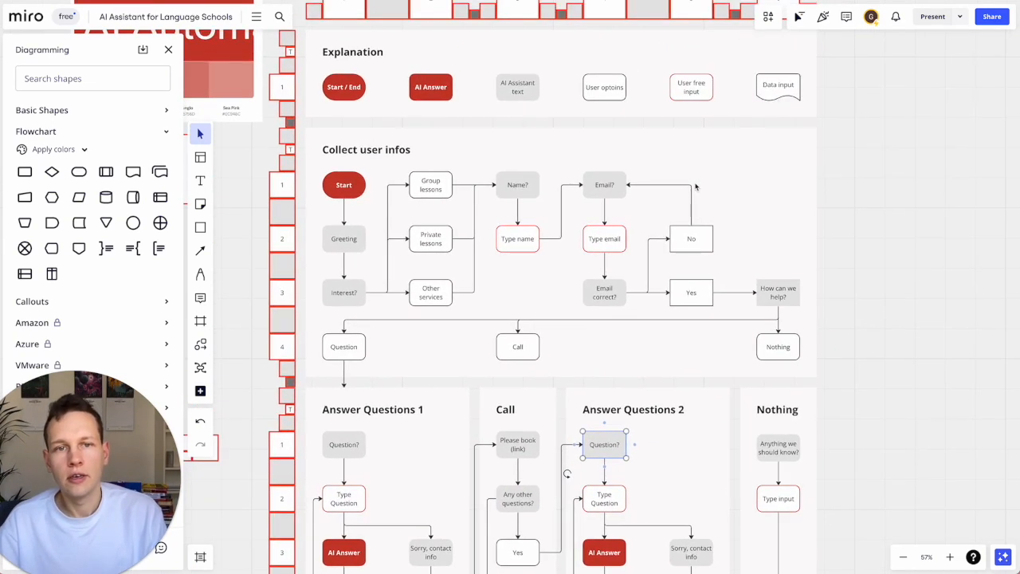
click(791, 85)
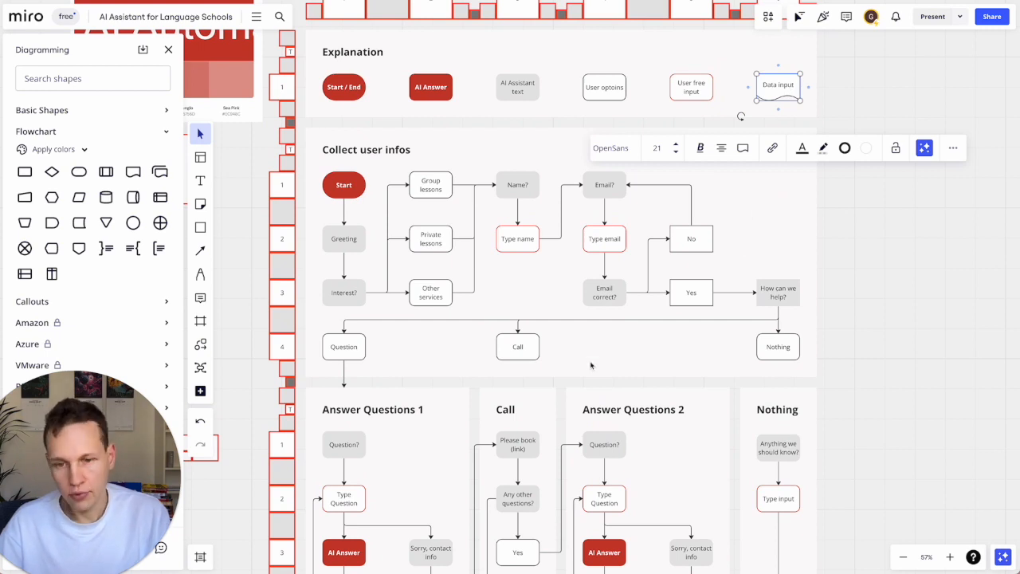
key(ctrl+c)
key(ctrl+v)
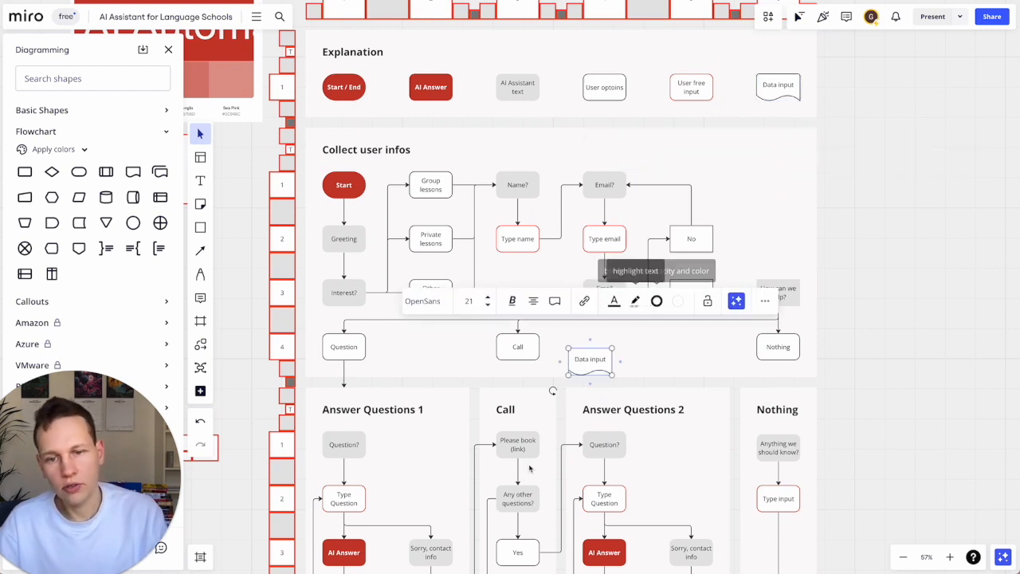
drag(596, 359, 446, 490)
scroll(466, 476, down, 3)
scroll(466, 475, left, 3)
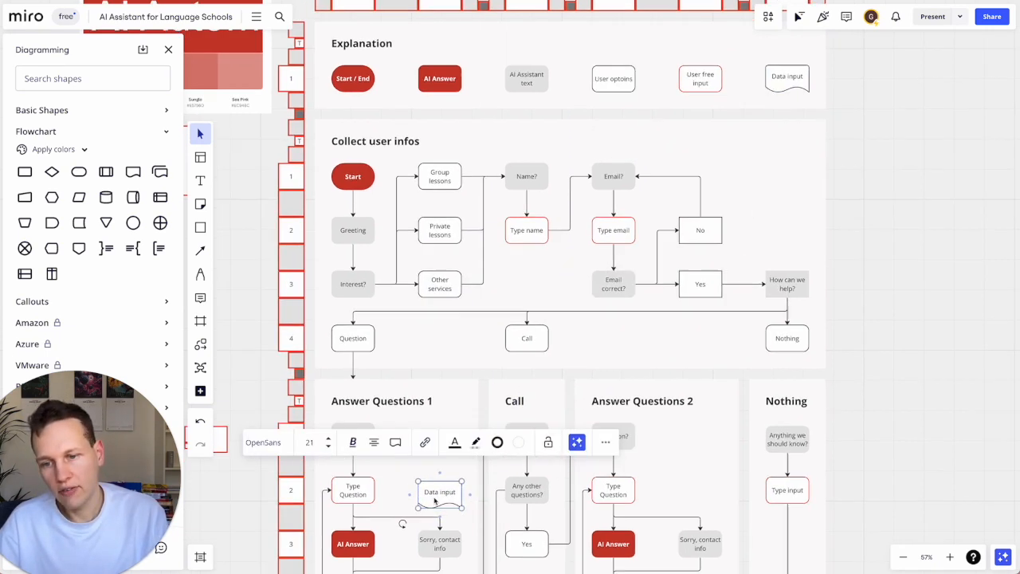
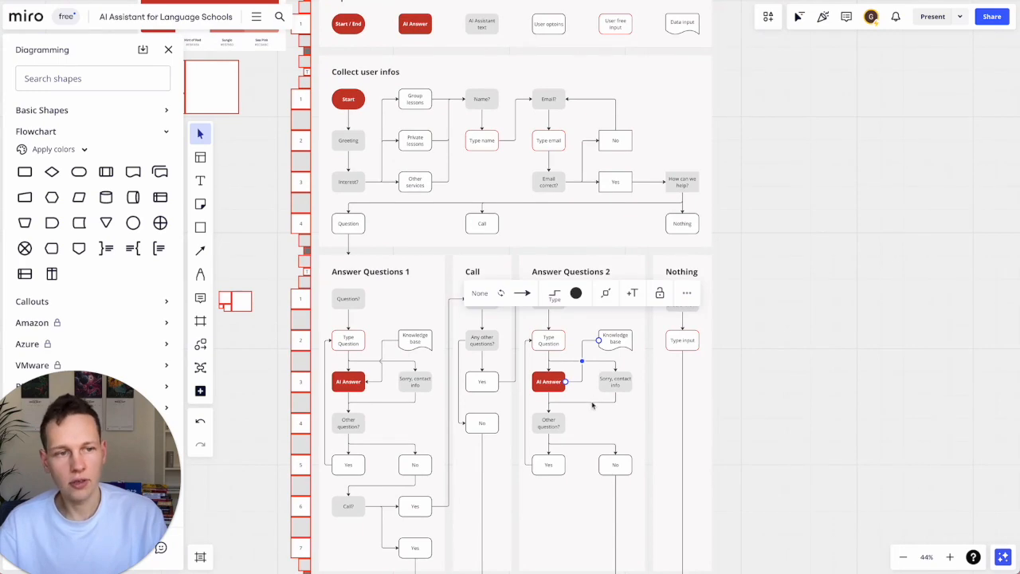
Move the Fibonacci explanation text higher above the column ruler
click(701, 456)
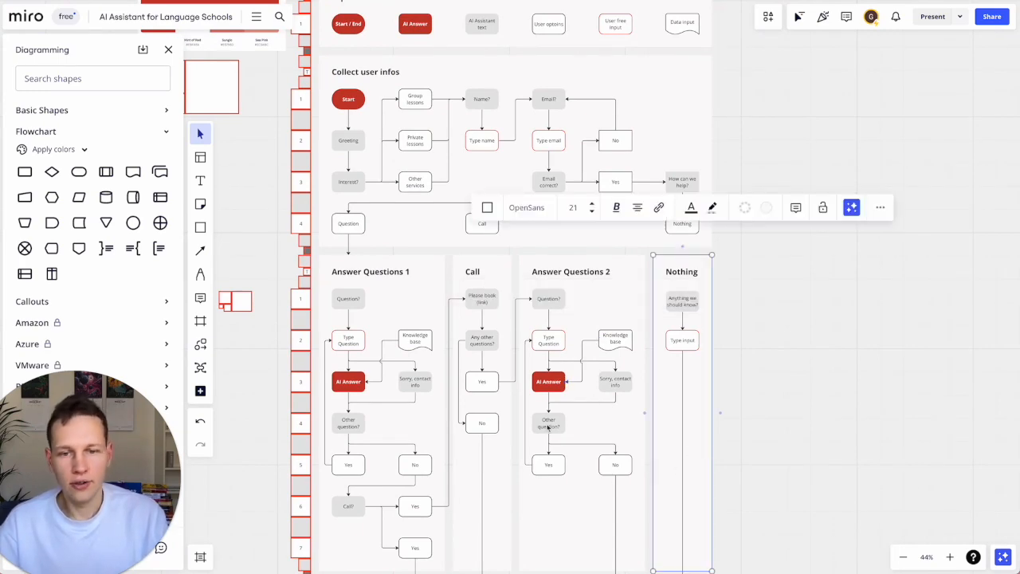
scroll(547, 427, down, 5)
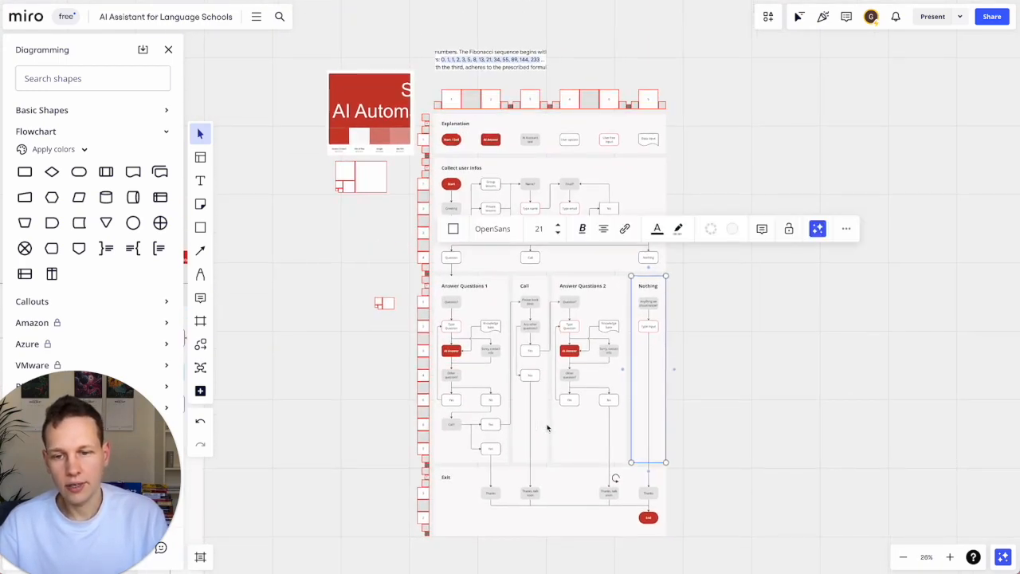
scroll(547, 426, up, 2)
click(758, 391)
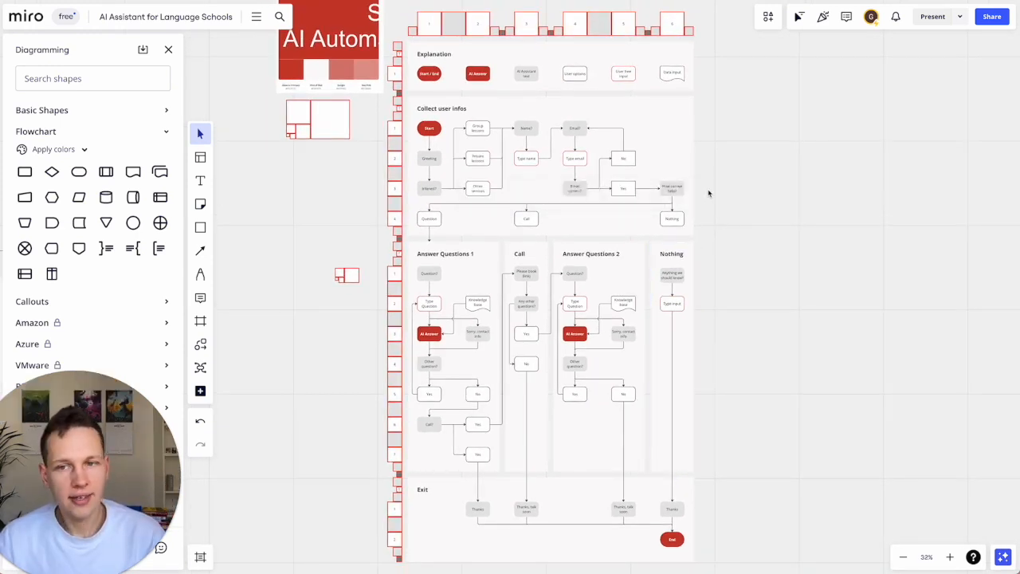
scroll(693, 191, left, 2)
scroll(824, 165, up, 5)
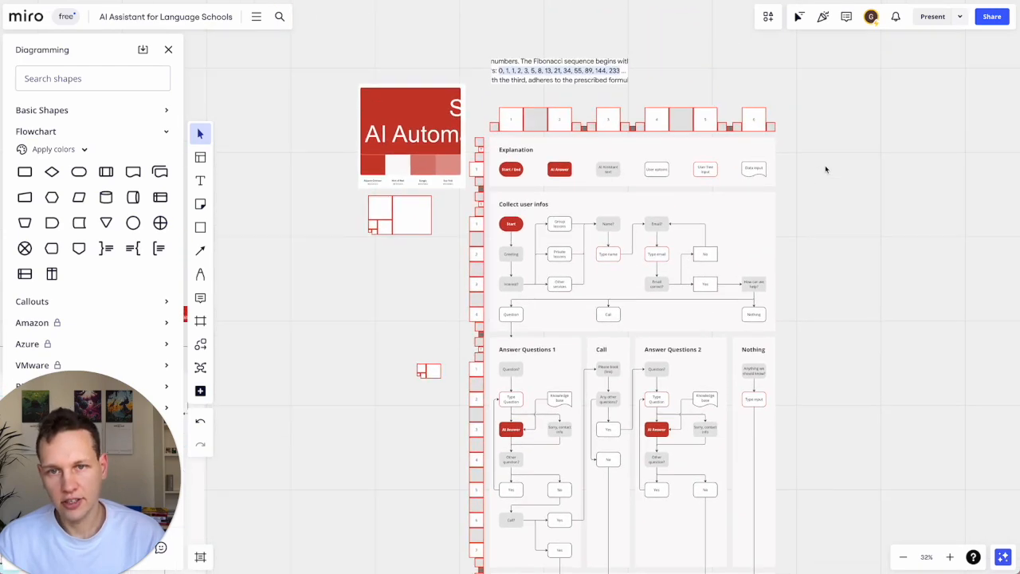
scroll(825, 169, down, 1)
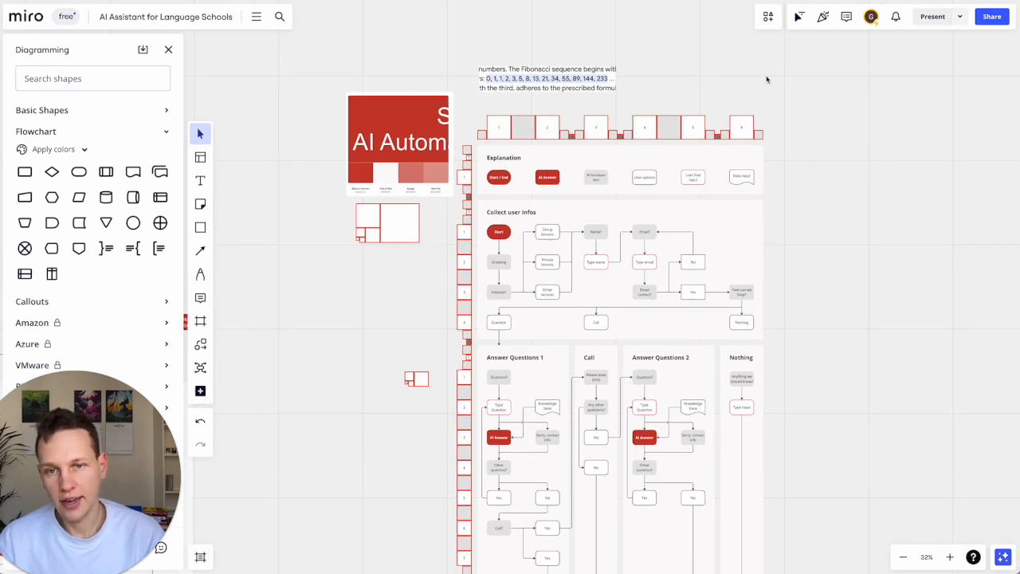
click(603, 72)
drag(603, 72, 560, 21)
Move the whole numbered column ruler upwards to open a gap above the Explanation section
drag(799, 149, 461, 96)
scroll(462, 96, up, 1)
drag(510, 195, 509, 166)
scroll(509, 166, up, 5)
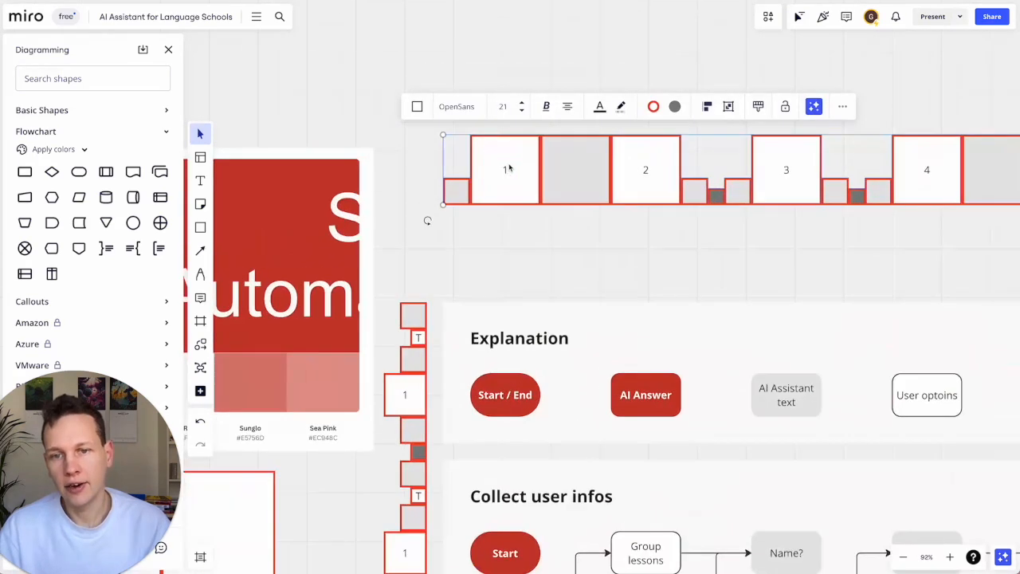
Duplicate the 55 × 55 square of the Fibonacci rectangle and place the copy just above the row ruler beside the Explanation section
click(416, 323)
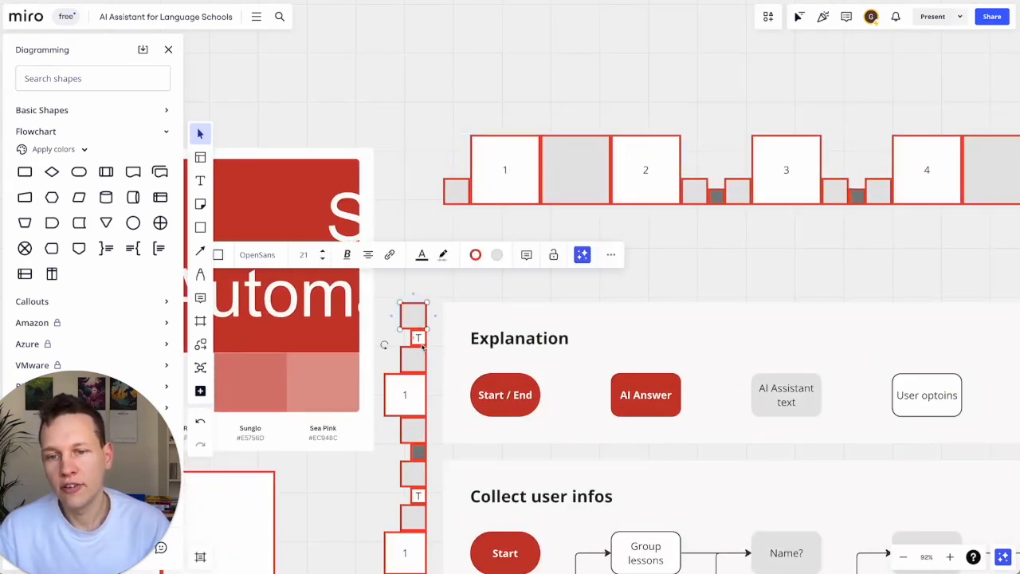
click(500, 342)
click(501, 341)
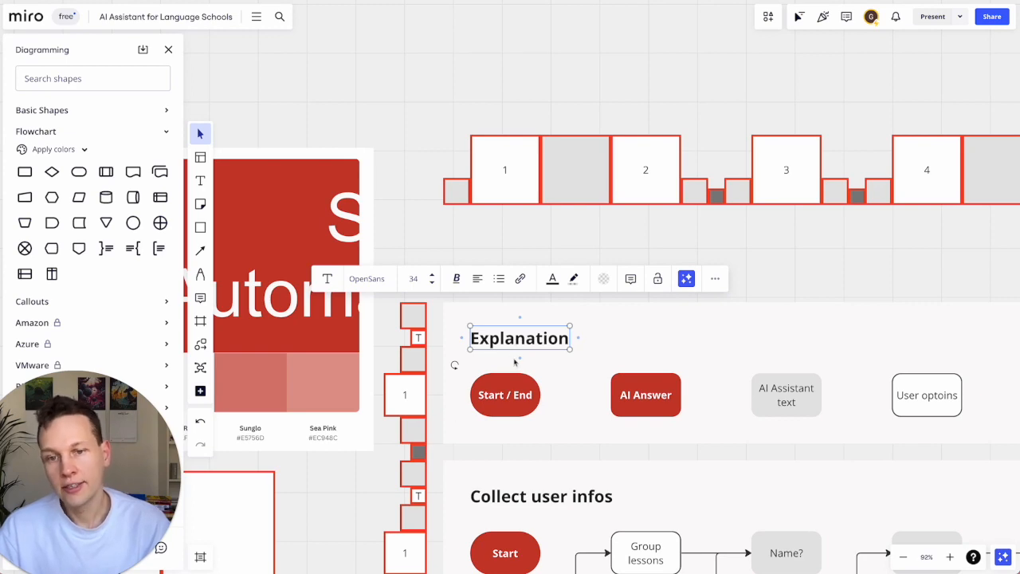
scroll(451, 412, down, 5)
scroll(452, 413, left, 4)
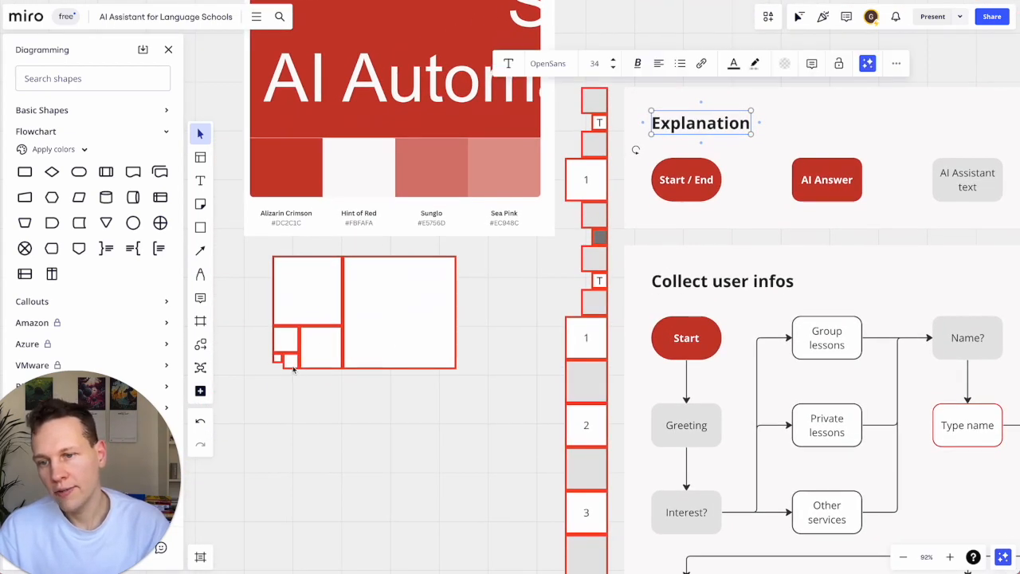
click(291, 364)
drag(284, 353, 272, 326)
scroll(397, 338, up, 4)
scroll(397, 338, right, 2)
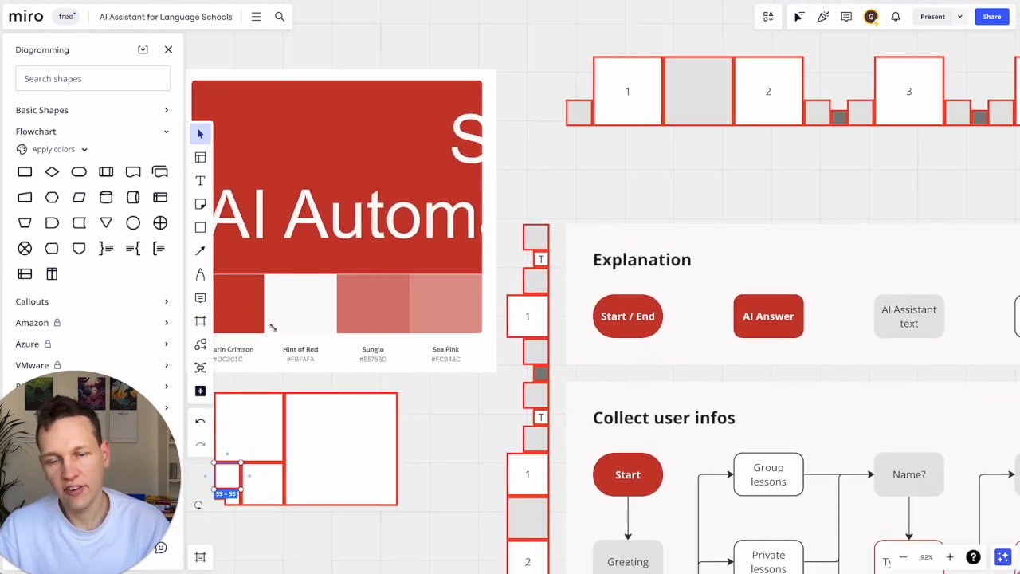
scroll(398, 338, left, 3)
key(ctrl+d)
drag(376, 478, 657, 182)
Place a copy of the next larger Fibonacci square between the small square and the row ruler, and shift the brand colour card away from them
click(662, 237)
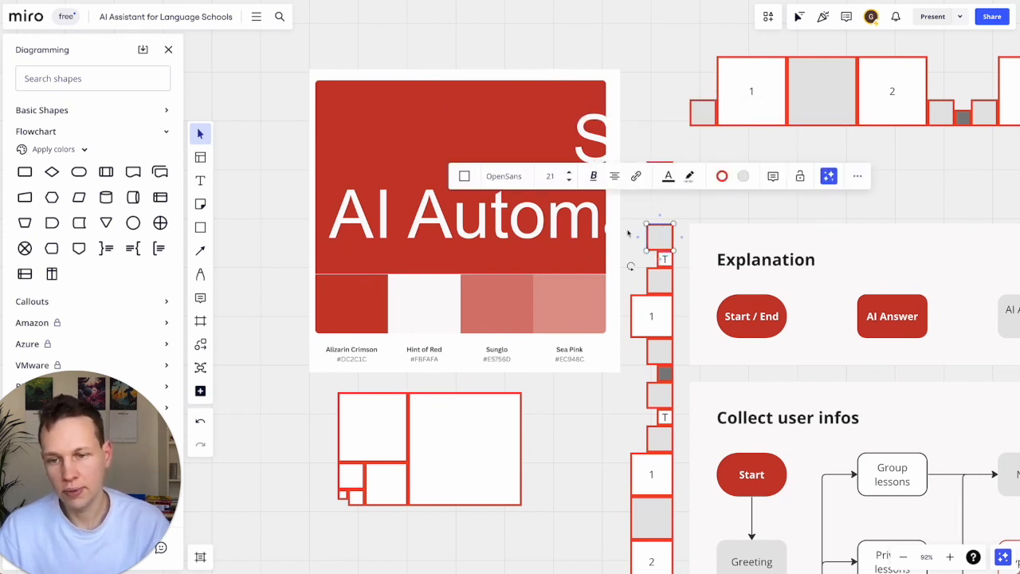
click(391, 536)
click(357, 501)
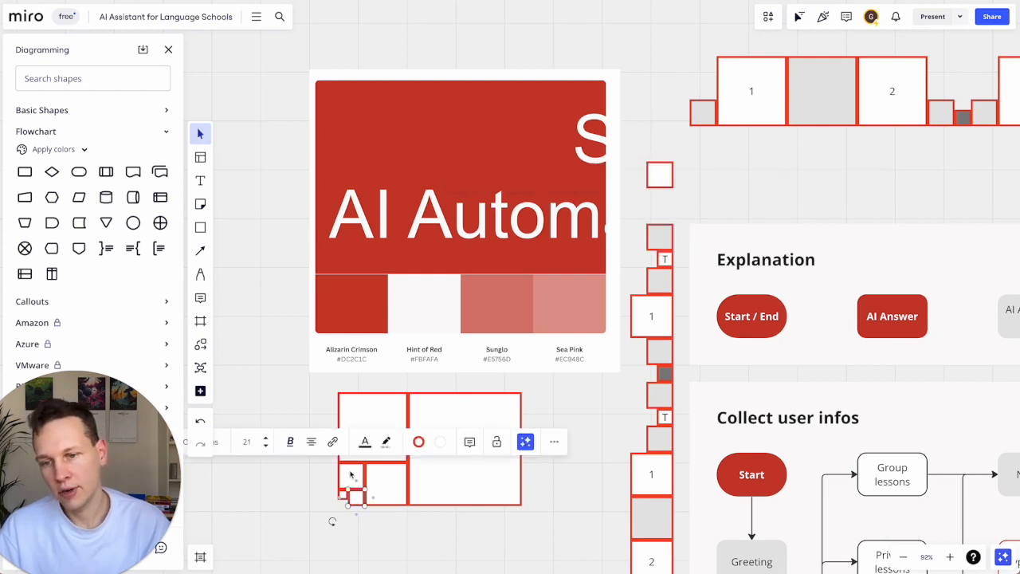
click(351, 475)
click(392, 486)
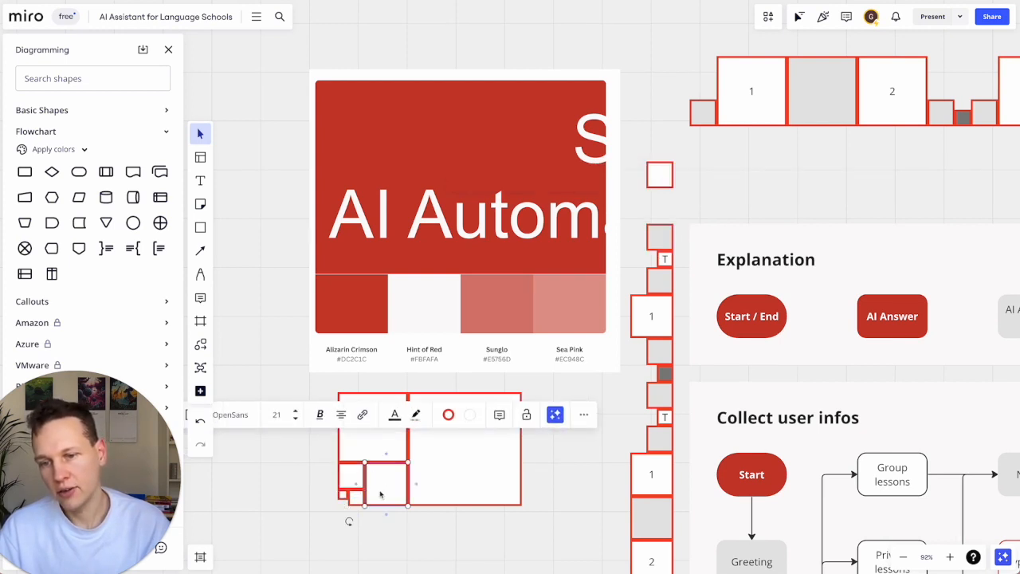
drag(397, 484, 663, 201)
drag(602, 233, 538, 237)
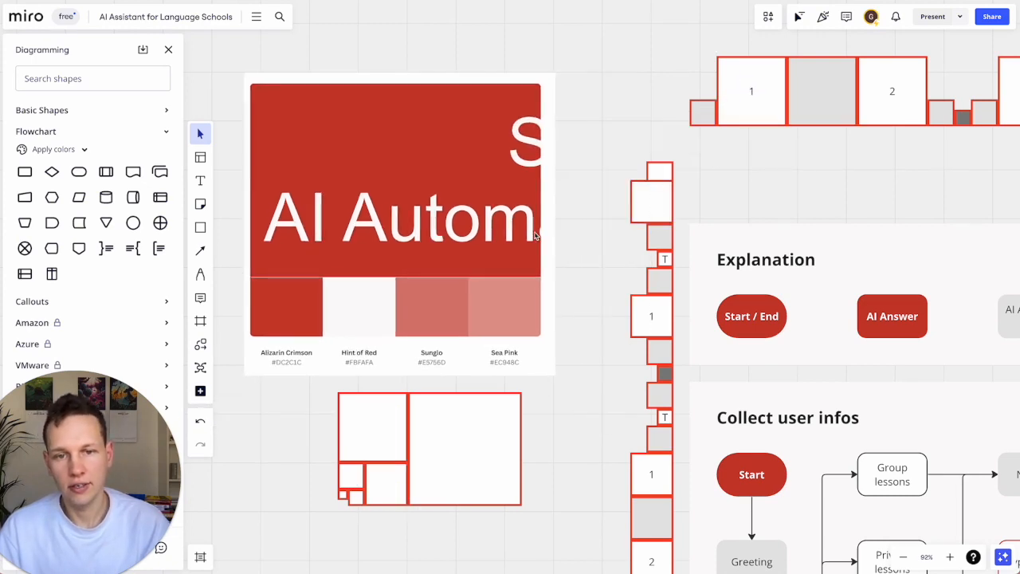
Stack the small square directly on the larger one, then put a copy of the larger square on top of it
scroll(658, 206, right, 5)
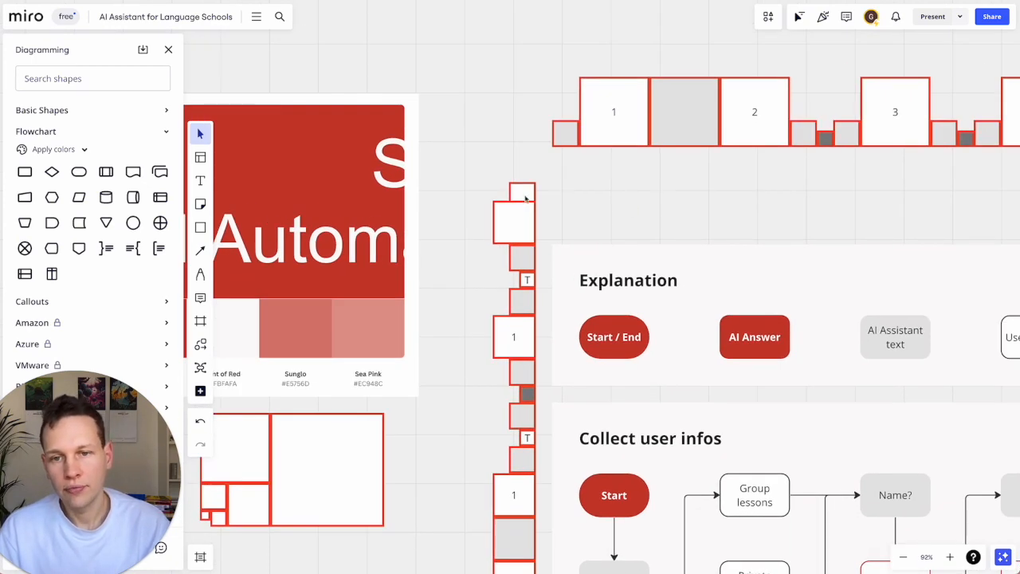
drag(525, 195, 525, 186)
click(515, 224)
drag(514, 224, 525, 170)
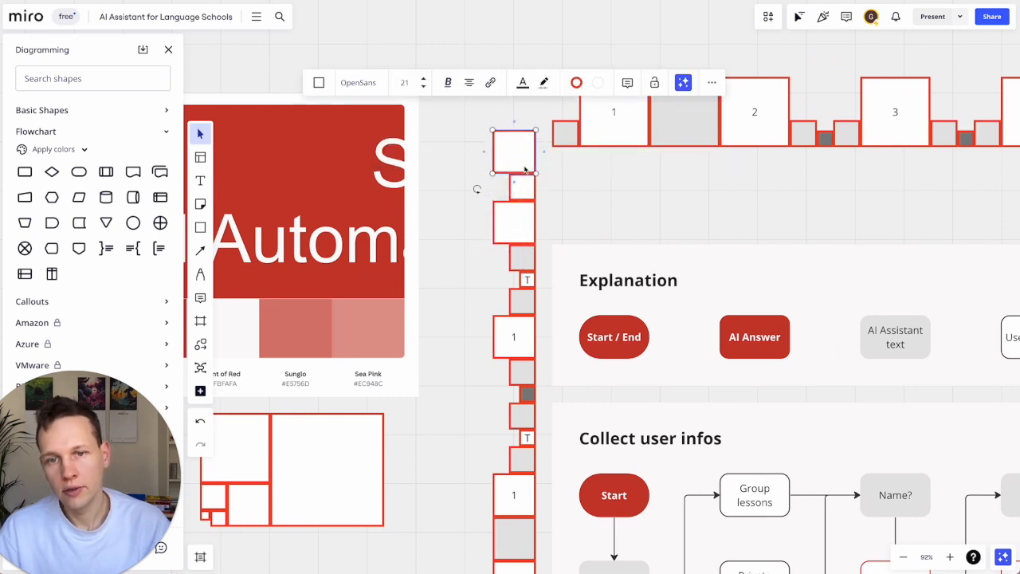
Label the small middle square of the new three-square stack with "T"
shift+click(522, 231)
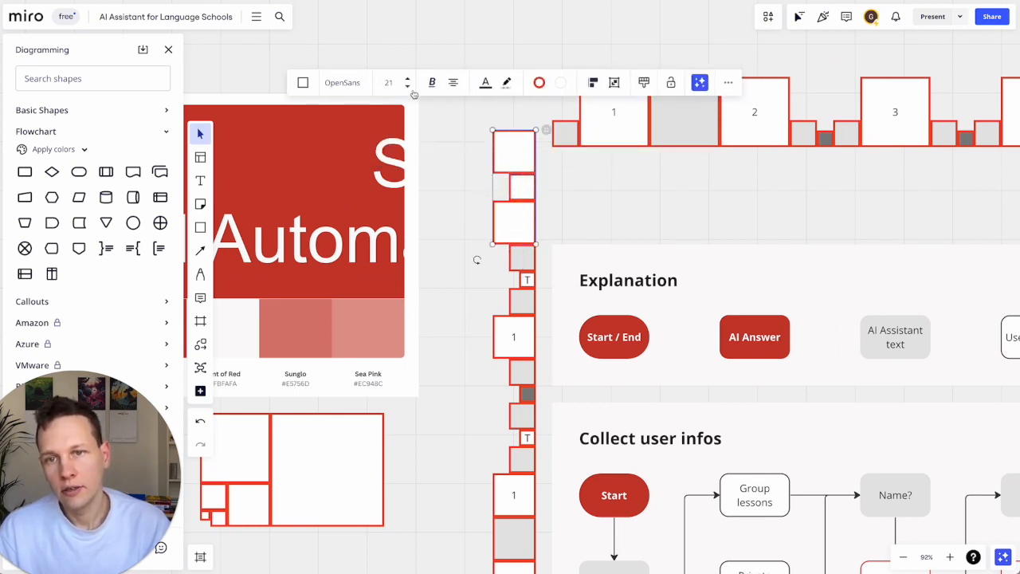
scroll(606, 153, up, 3)
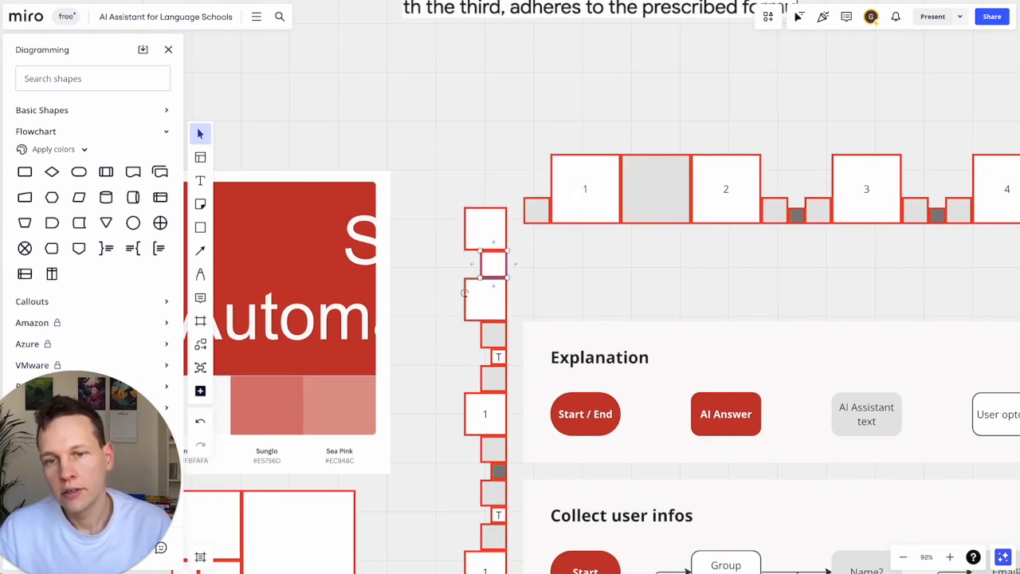
click(593, 270)
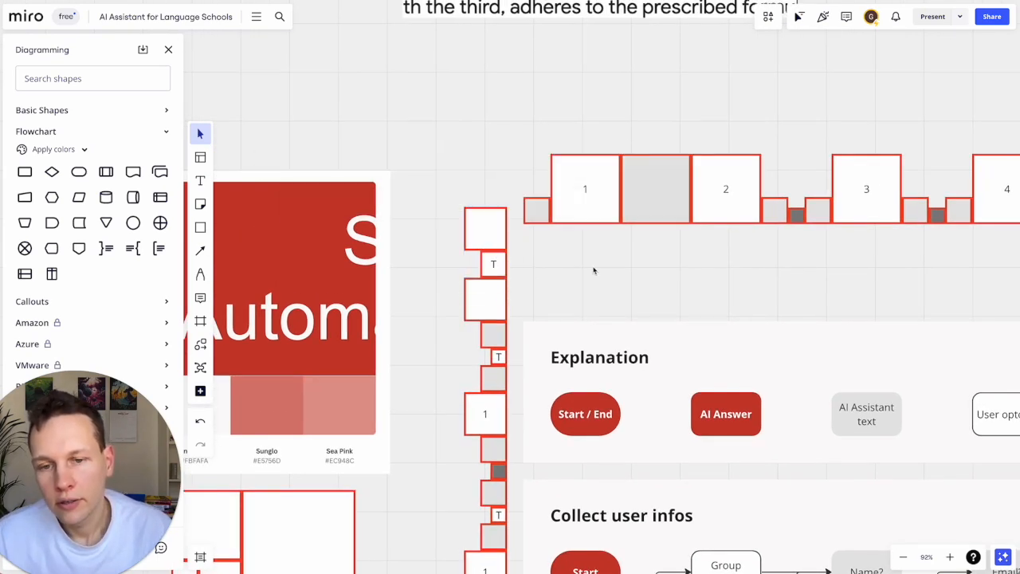
Duplicate the "Explanation" heading, set the copy's font size to 55, and place it above the Explanation section beside the upper "T" square
click(493, 266)
click(547, 275)
click(576, 357)
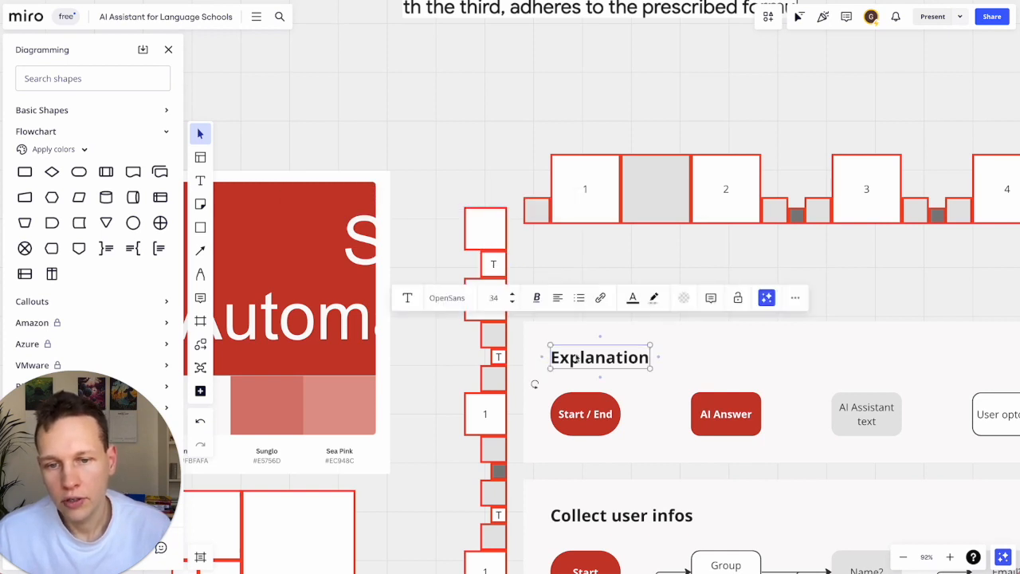
key(ctrl+c)
key(ctrl+v)
click(470, 295)
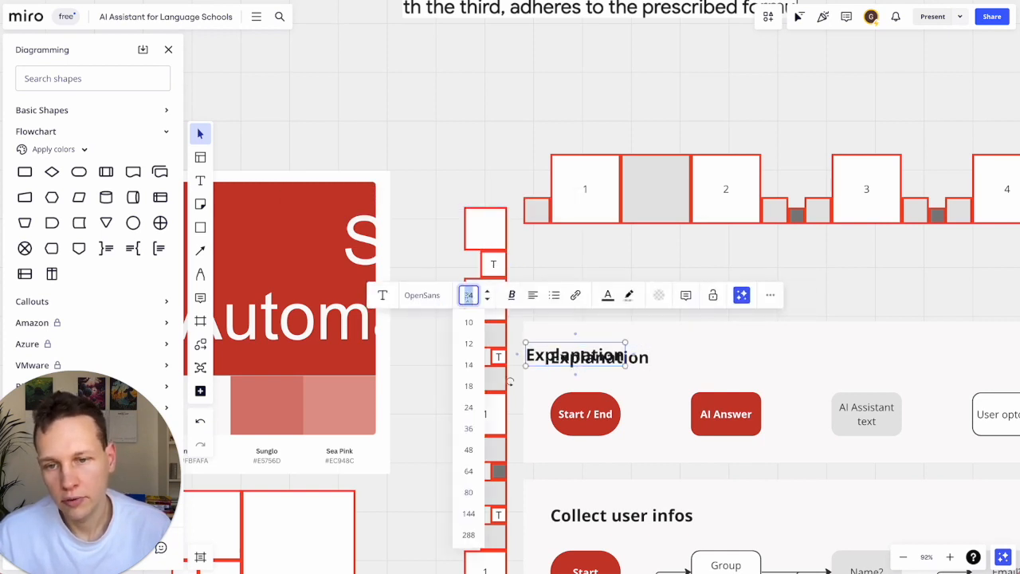
text(55)
key(Return)
drag(552, 374, 556, 277)
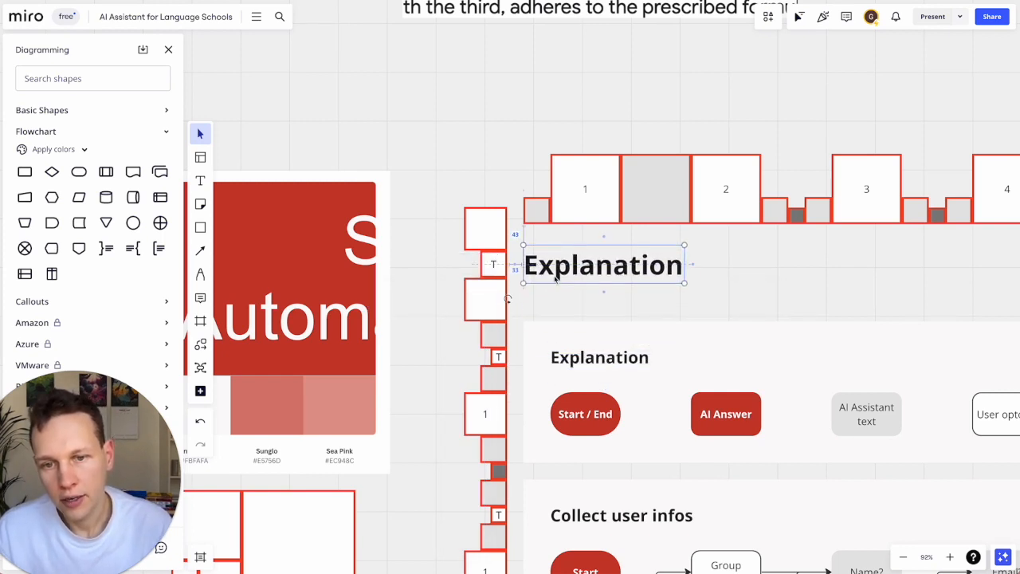
Change the large heading copy's text to "AI Assistant for Language Schools"
double_click(560, 270)
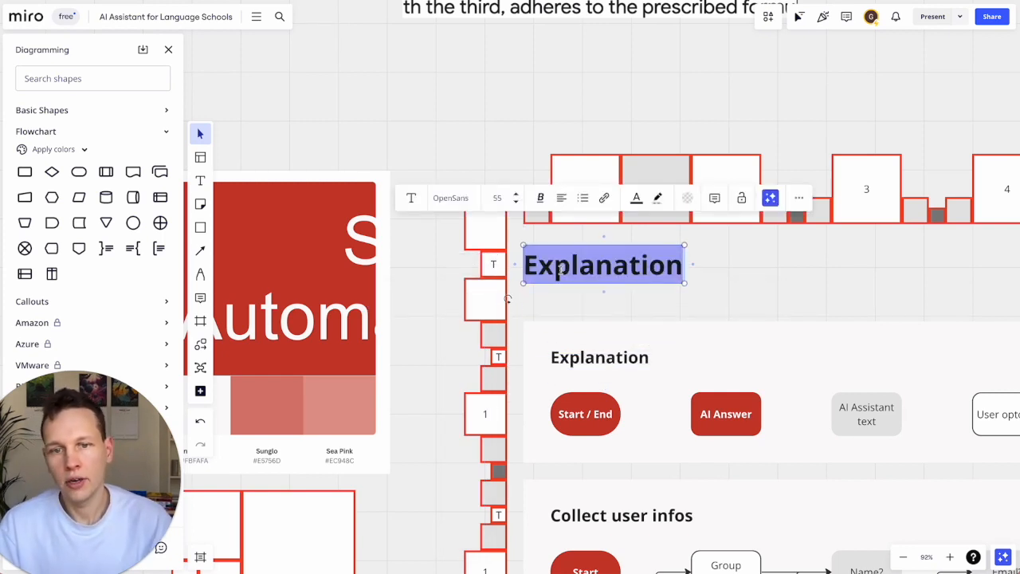
text(AI A)
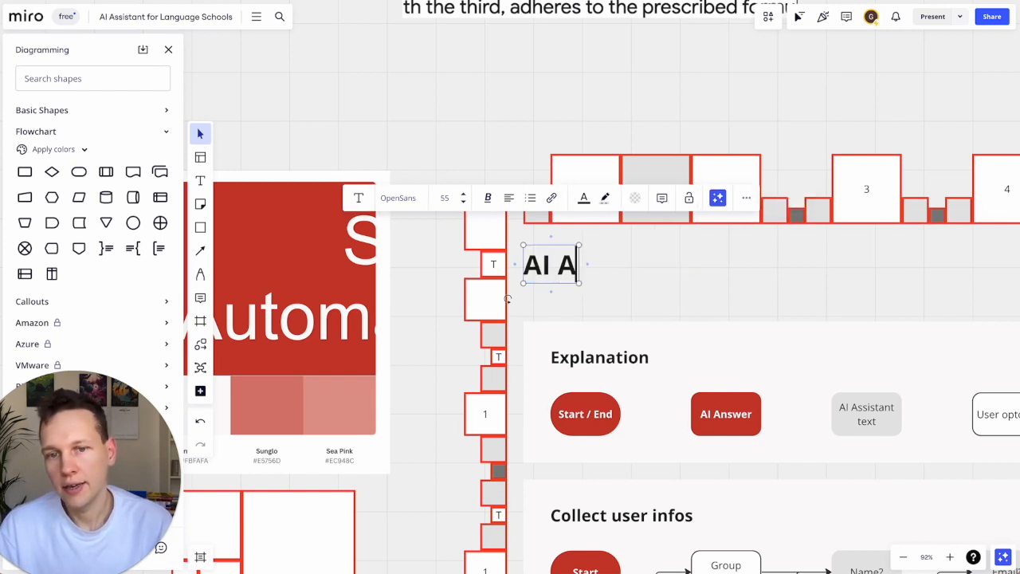
text(ssistant for Langue)
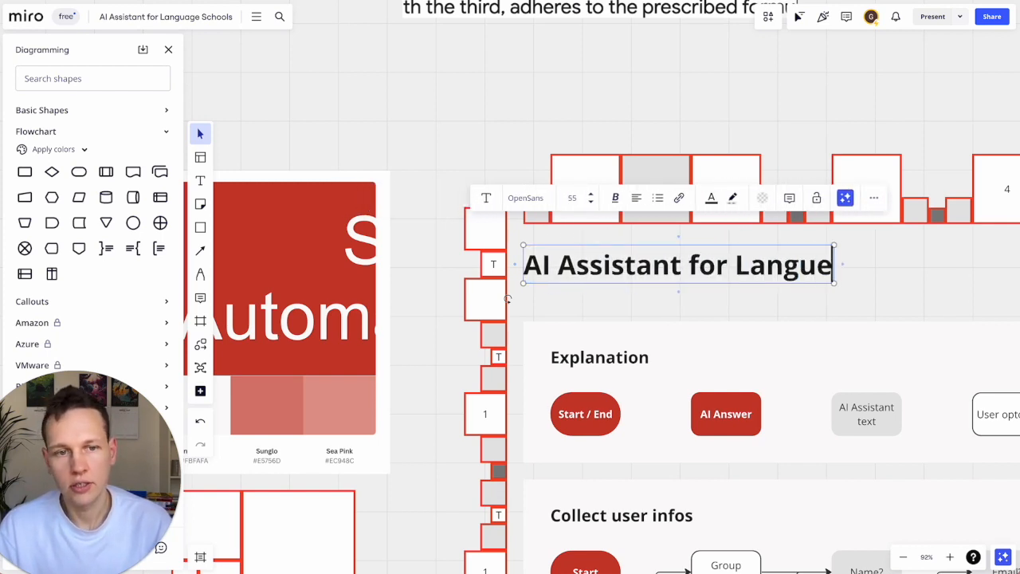
key(BackSpace)
text(age Scho)
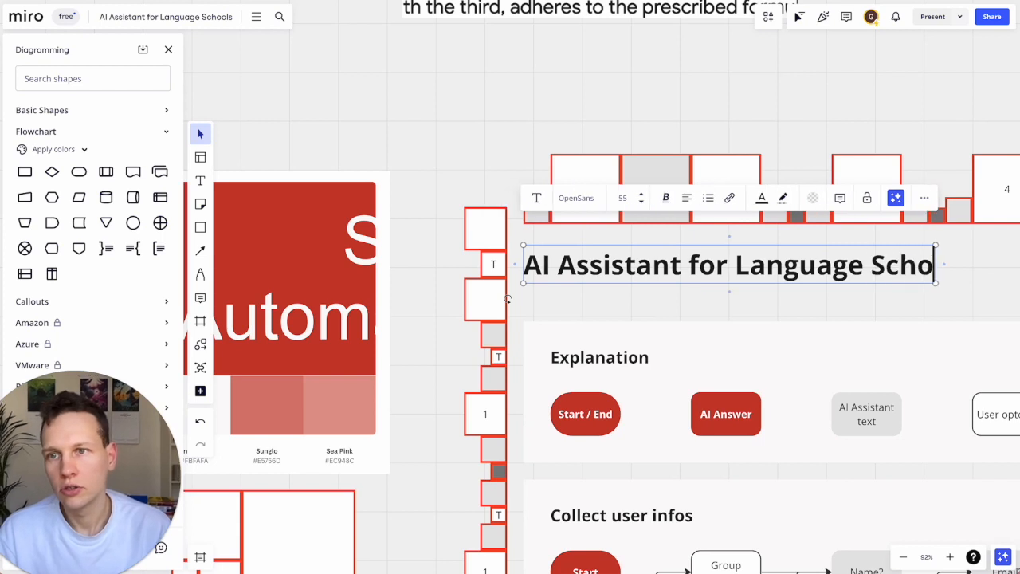
text(ols)
click(529, 263)
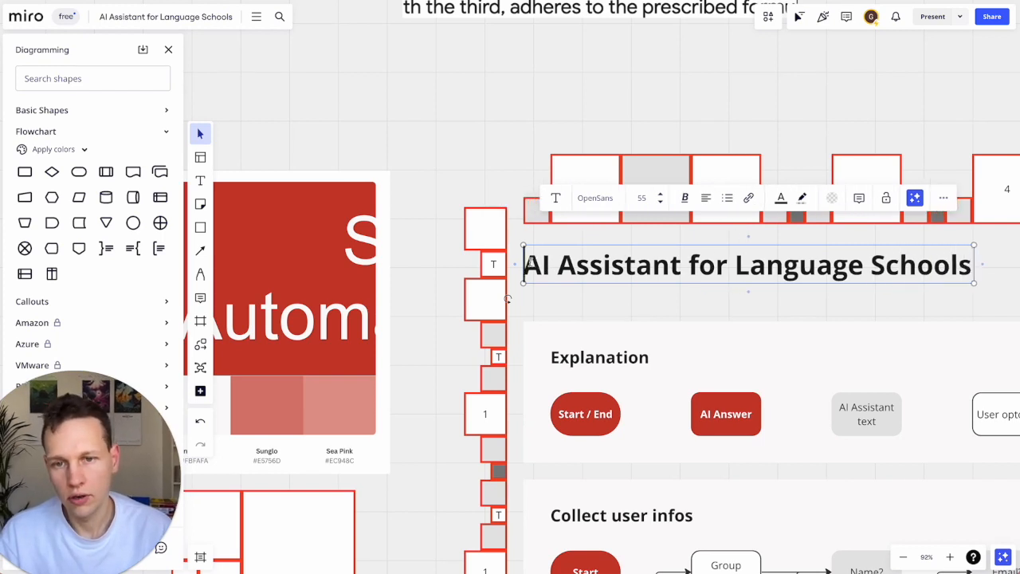
Nudge the "AI Assistant for Language Schools" title up slightly to fit the "T" square of the spacing stack
click(591, 302)
mouse_move(555, 278)
mouse_down()
mouse_move(569, 279)
mouse_move(558, 274)
mouse_up()
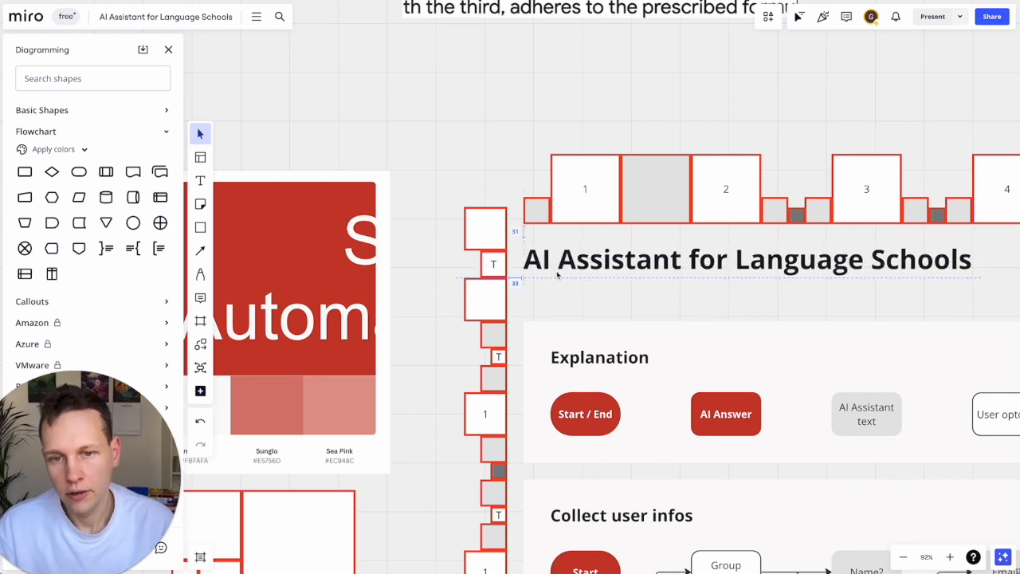
scroll(557, 275, down, 2)
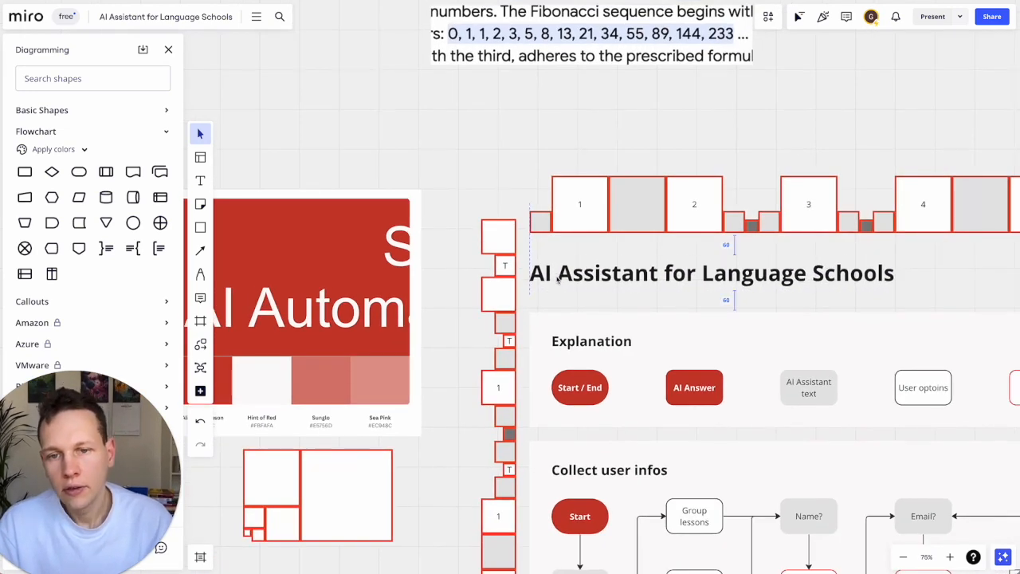
Move the entire numbered column ruler above the title up slightly
scroll(558, 269, down, 5)
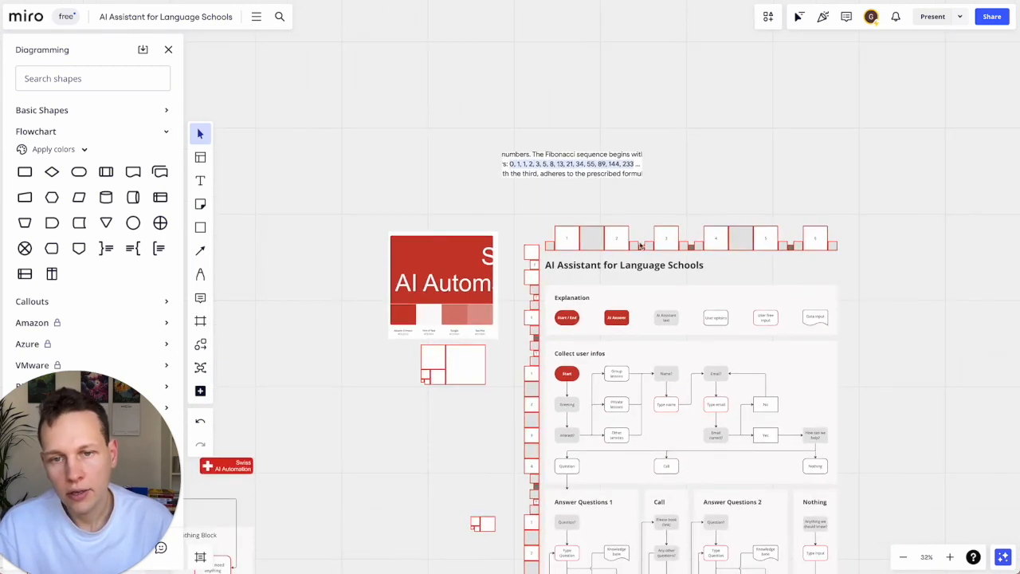
drag(852, 254, 544, 193)
drag(562, 249, 562, 245)
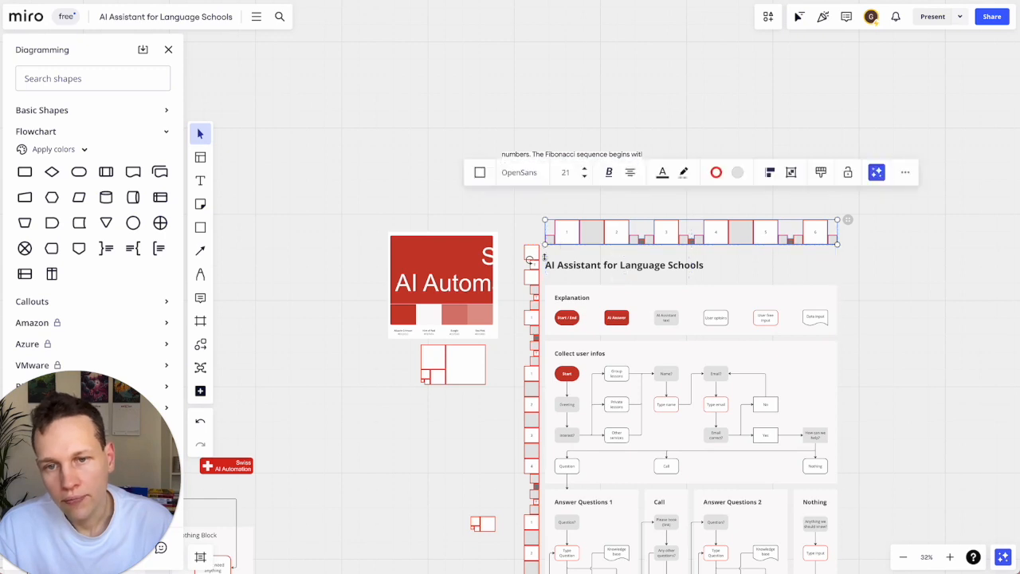
click(514, 297)
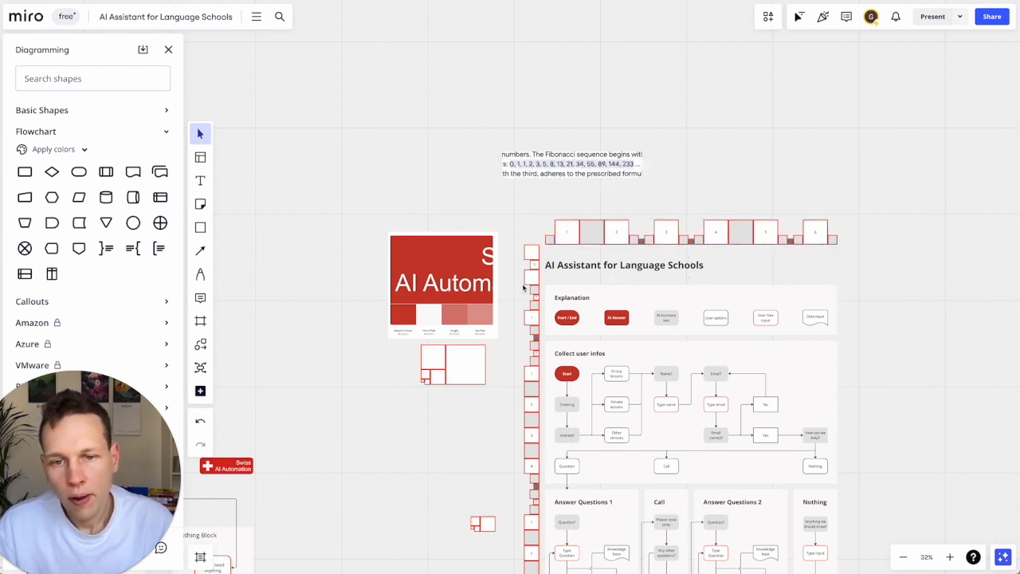
Place a copy of the Exit section's "T" ruler square directly below the last dark square of the row ruler
scroll(546, 278, up, 5)
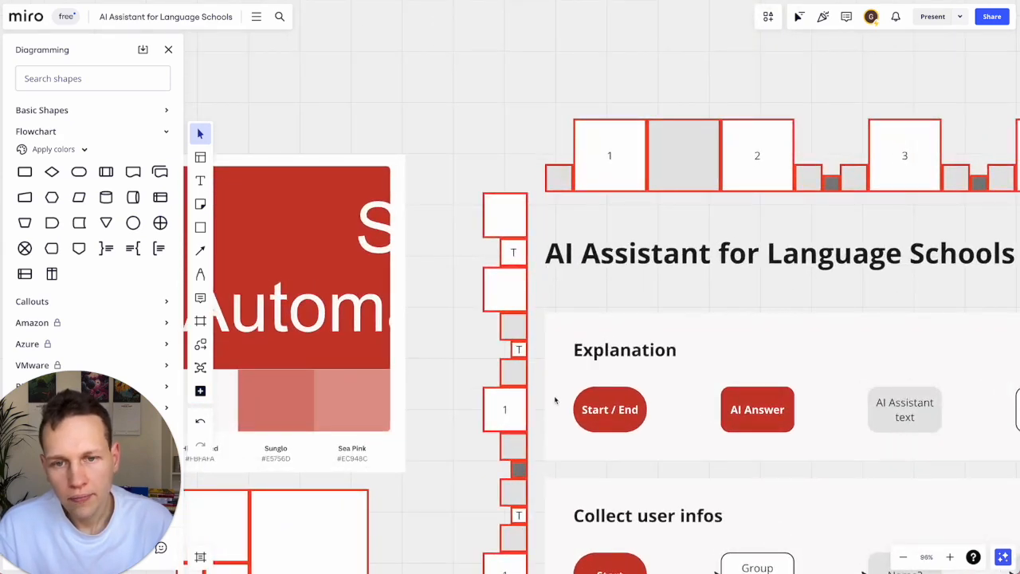
scroll(581, 421, down, 5)
scroll(582, 421, down, 5)
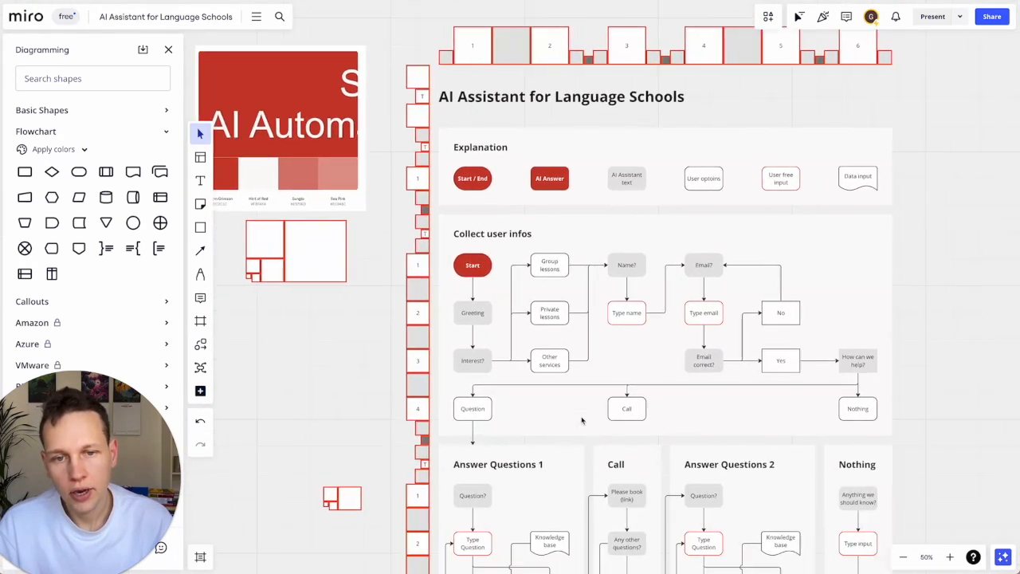
scroll(581, 421, down, 10)
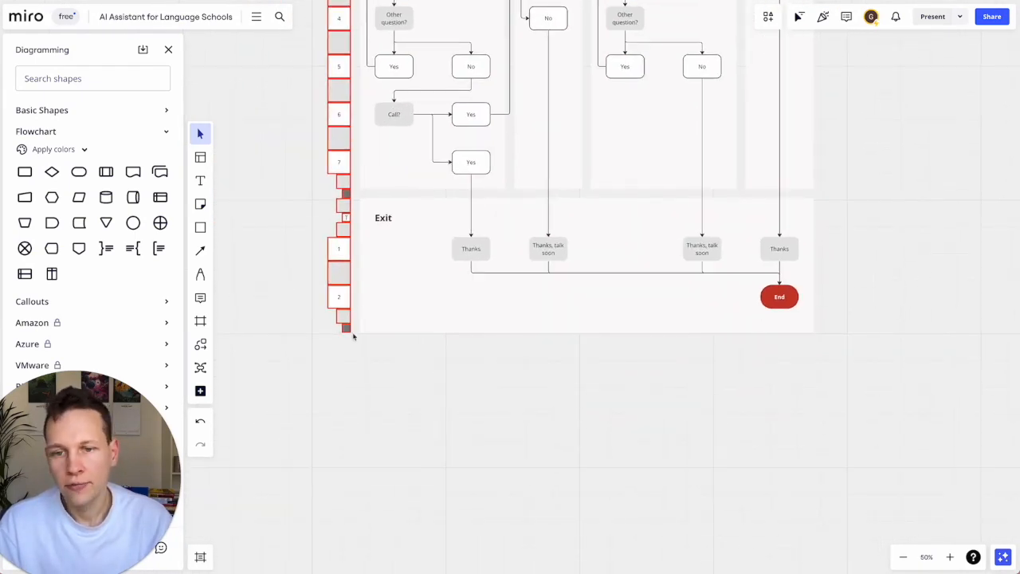
click(394, 319)
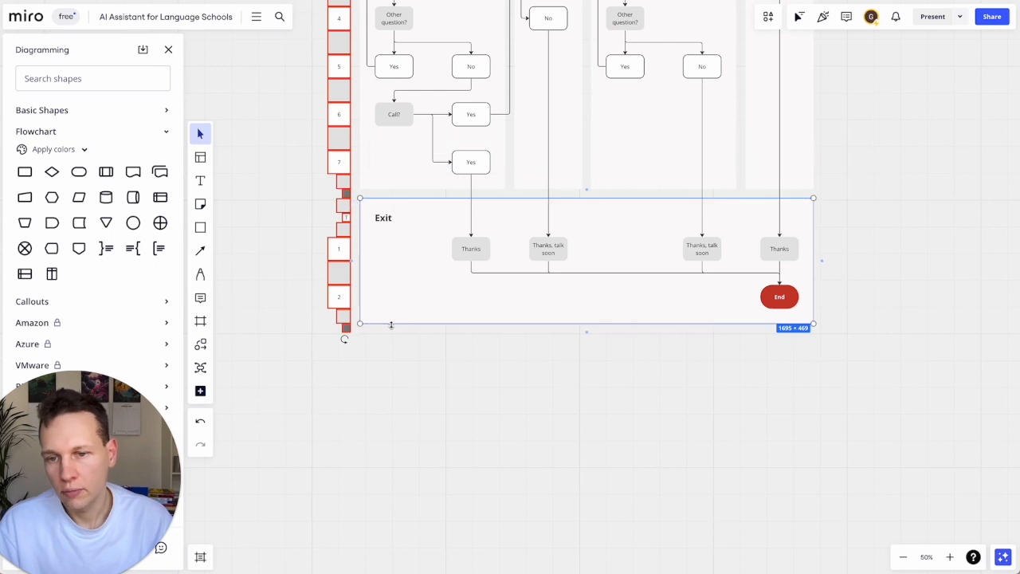
click(385, 364)
scroll(385, 365, left, 3)
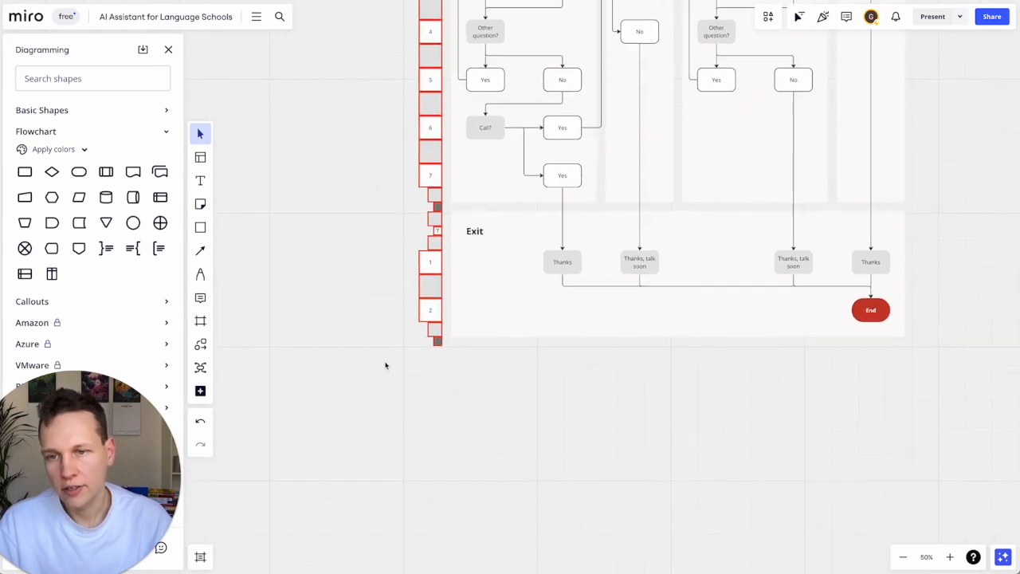
click(438, 233)
drag(438, 233, 437, 355)
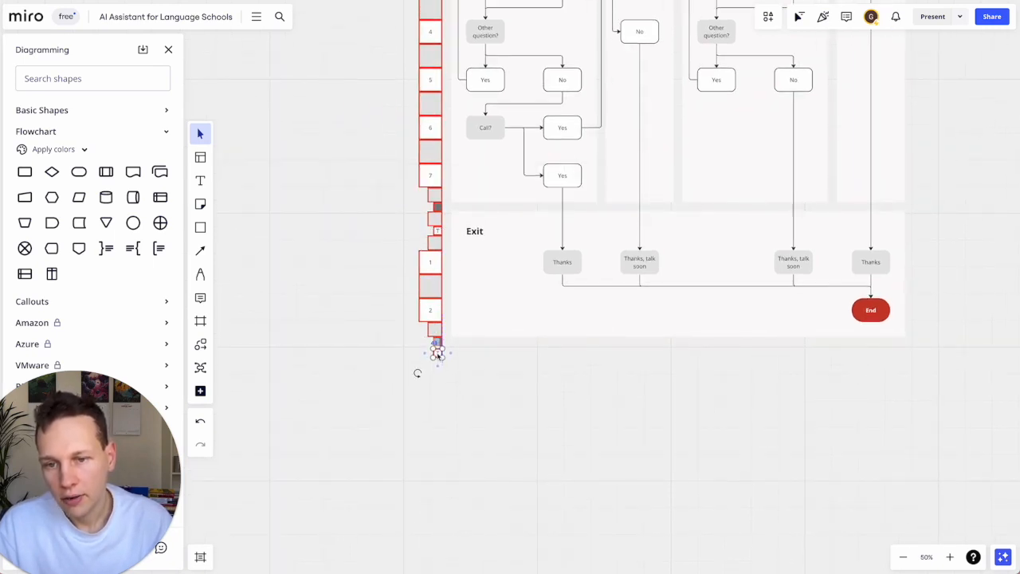
scroll(437, 355, up, 5)
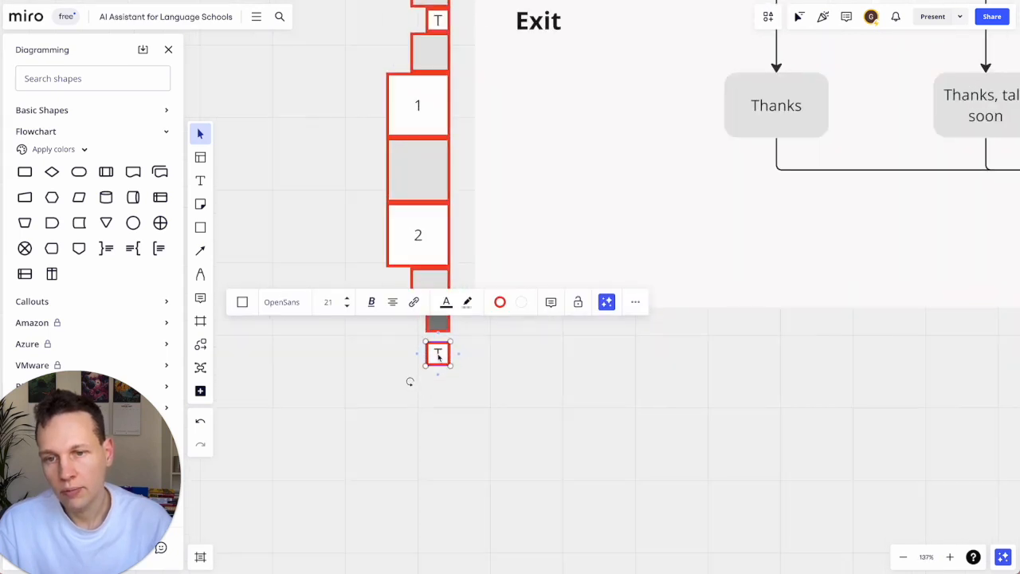
drag(437, 357, 443, 349)
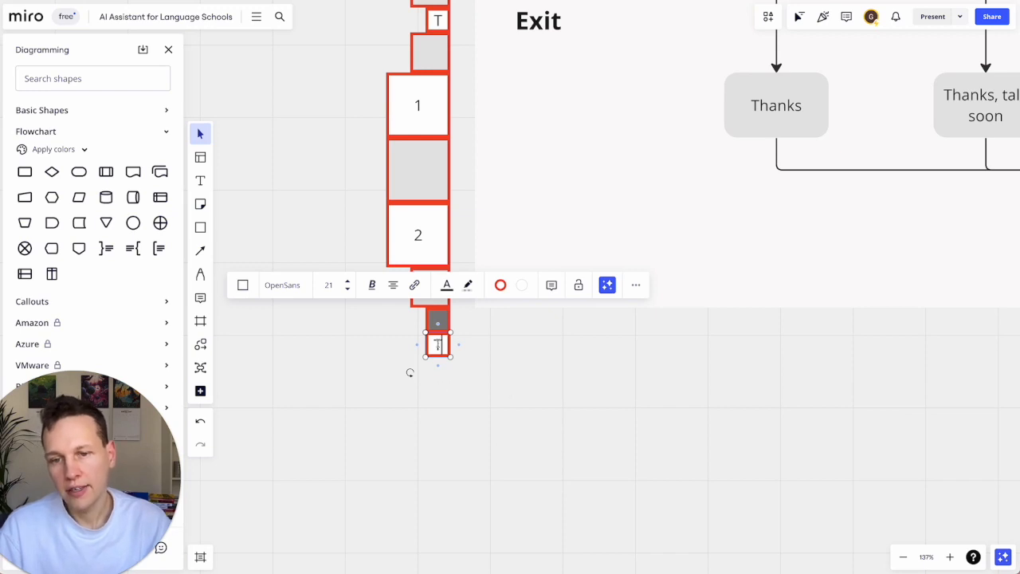
scroll(406, 469, down, 8)
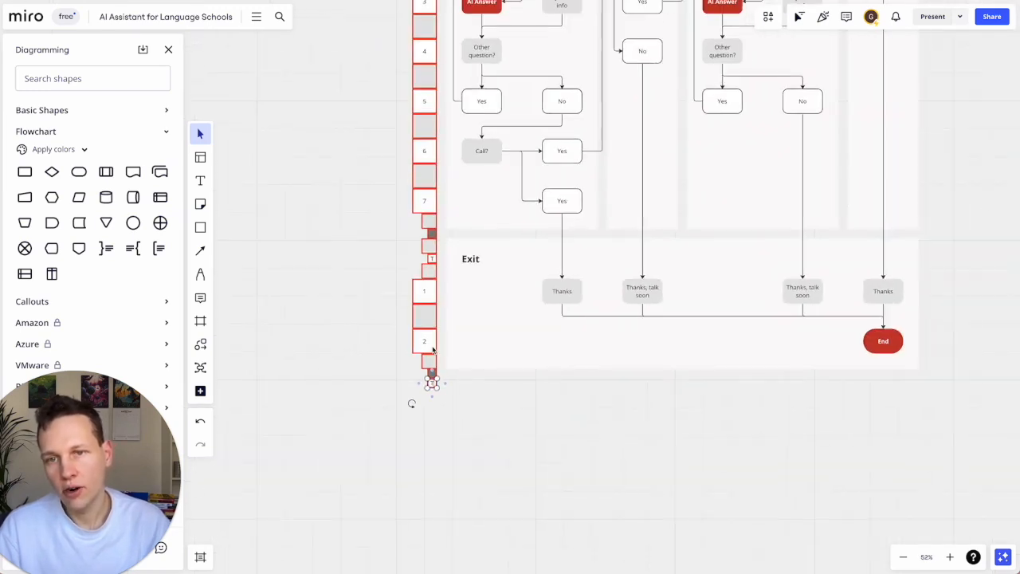
Copy the 21 × 21 square from the small Fibonacci rectangle beside the row ruler
click(423, 205)
scroll(424, 218, up, 3)
scroll(424, 217, left, 2)
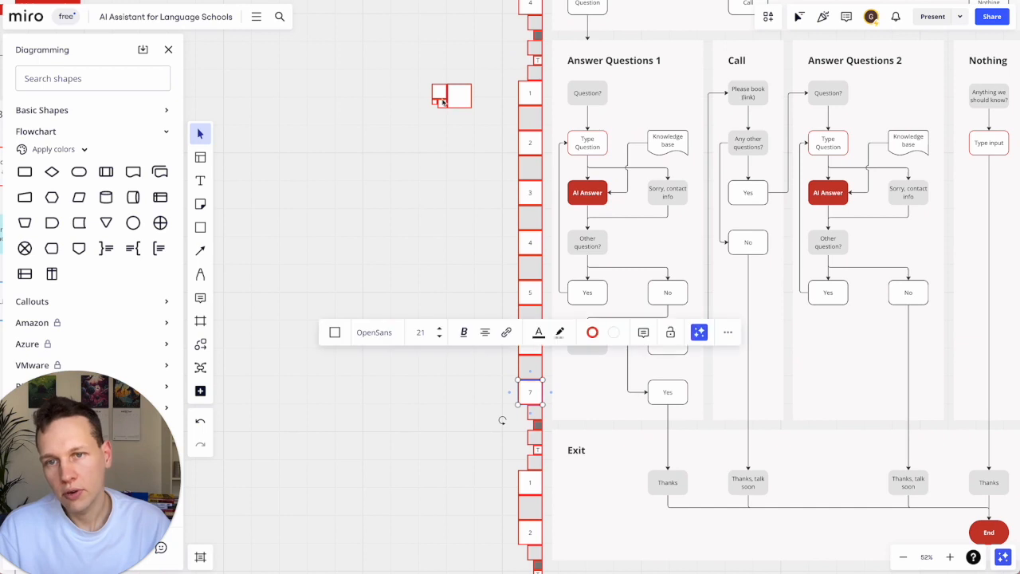
scroll(446, 105, up, 8)
click(446, 105)
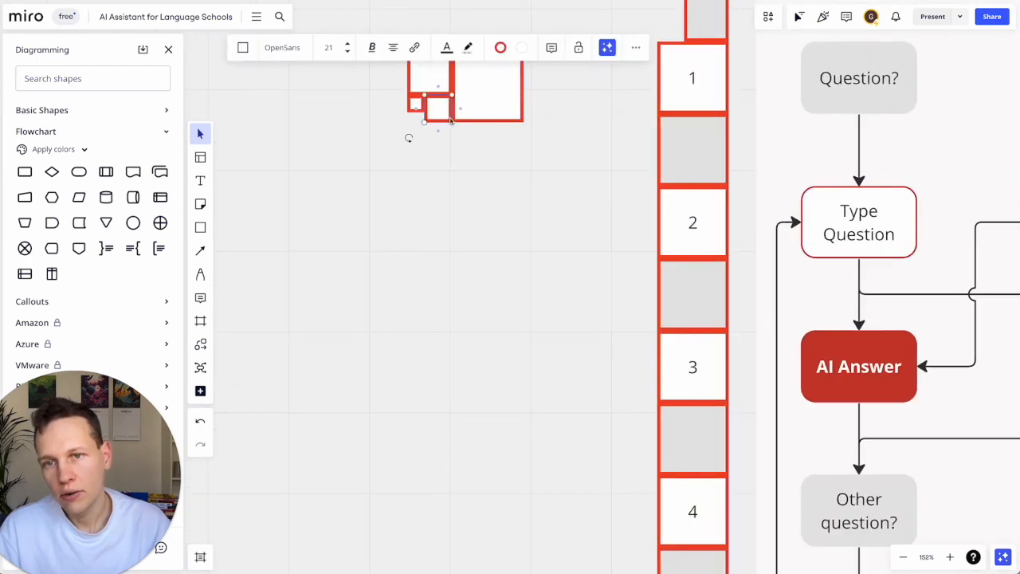
click(413, 107)
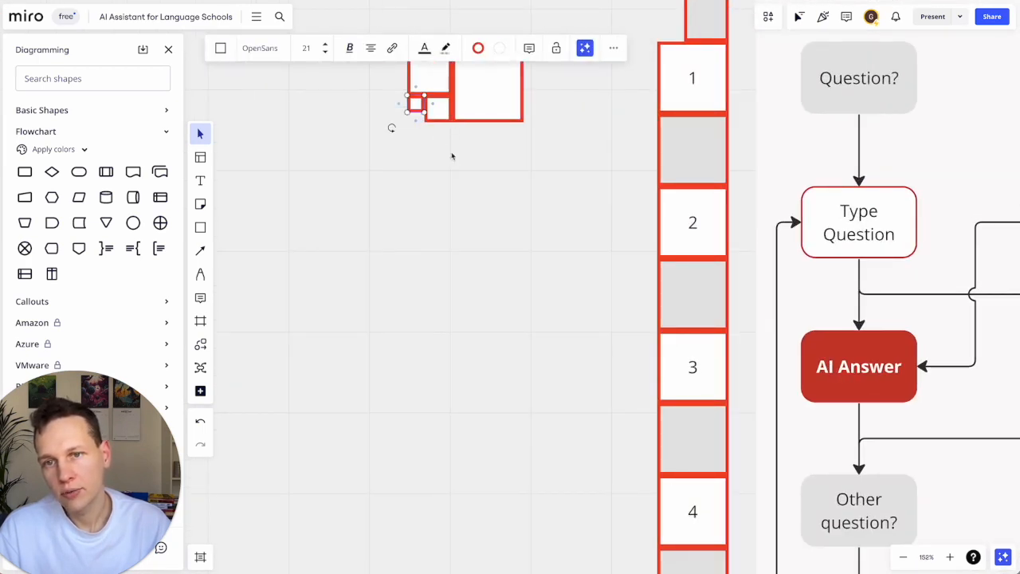
key(ctrl+v)
scroll(451, 155, down, 2)
scroll(451, 157, up, 1)
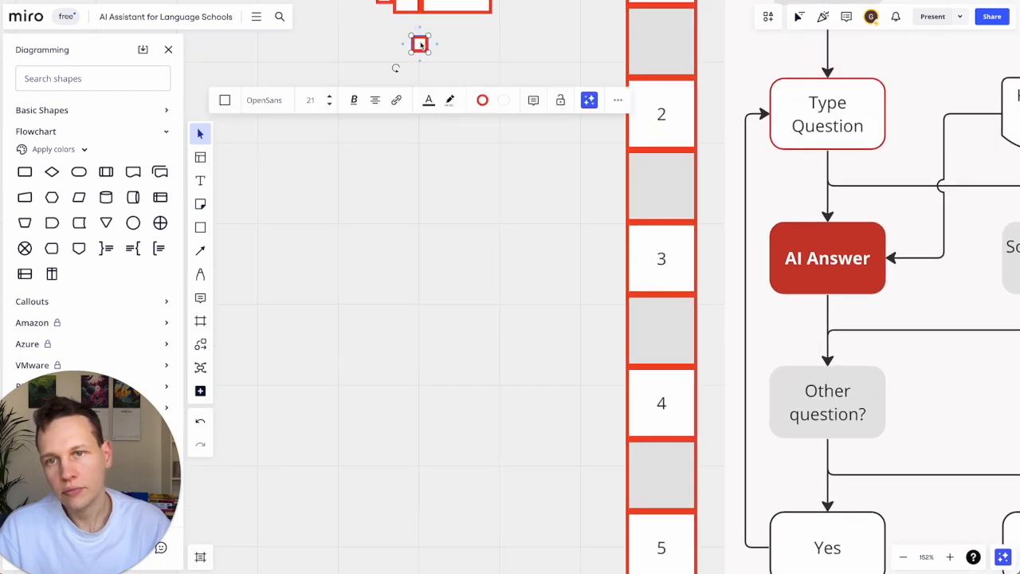
click(445, 189)
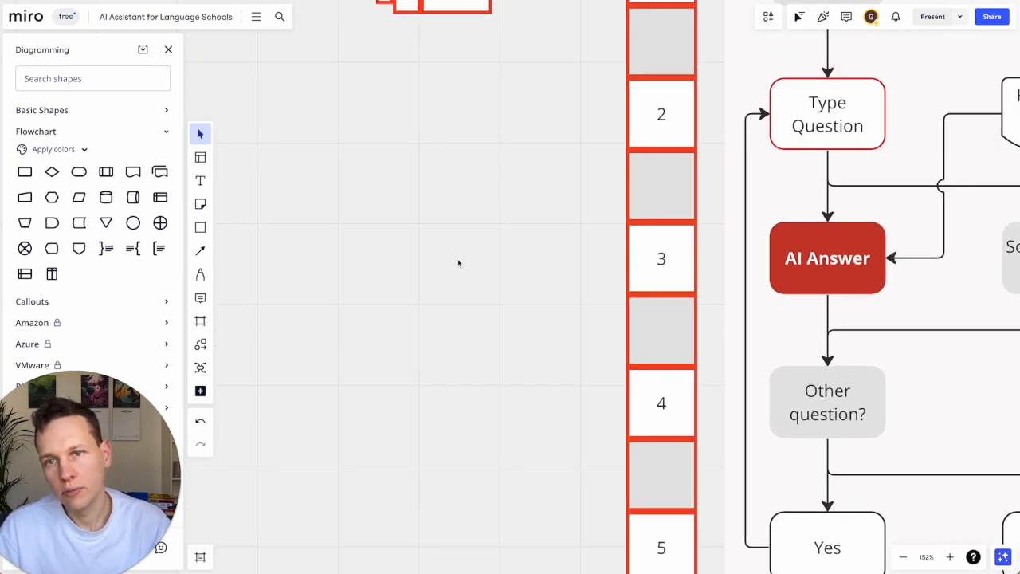
Replace the "T" square at the bottom end of the row ruler with the copied 21 × 21 square
scroll(457, 263, down, 10)
scroll(481, 290, down, 5)
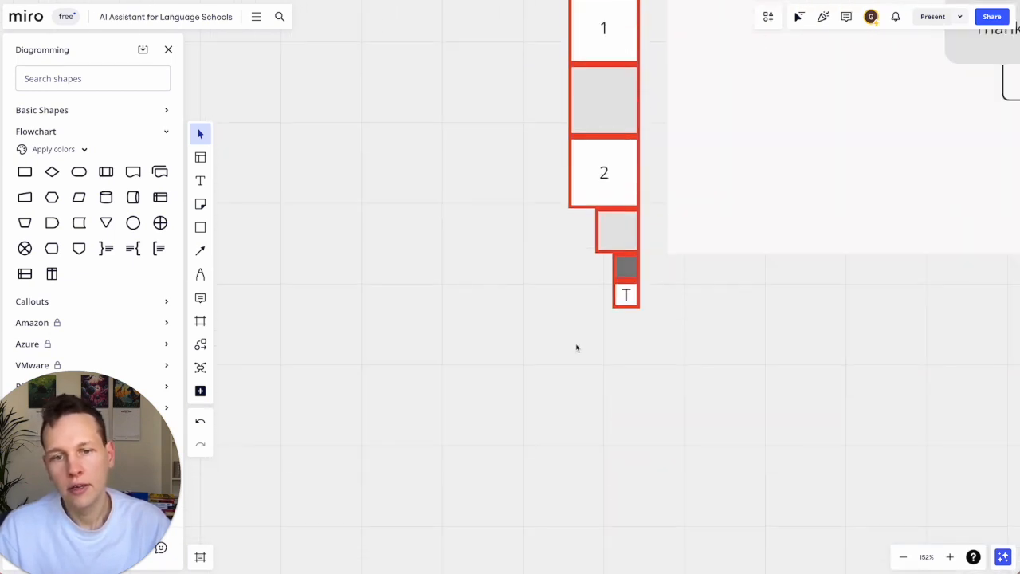
drag(623, 296, 620, 374)
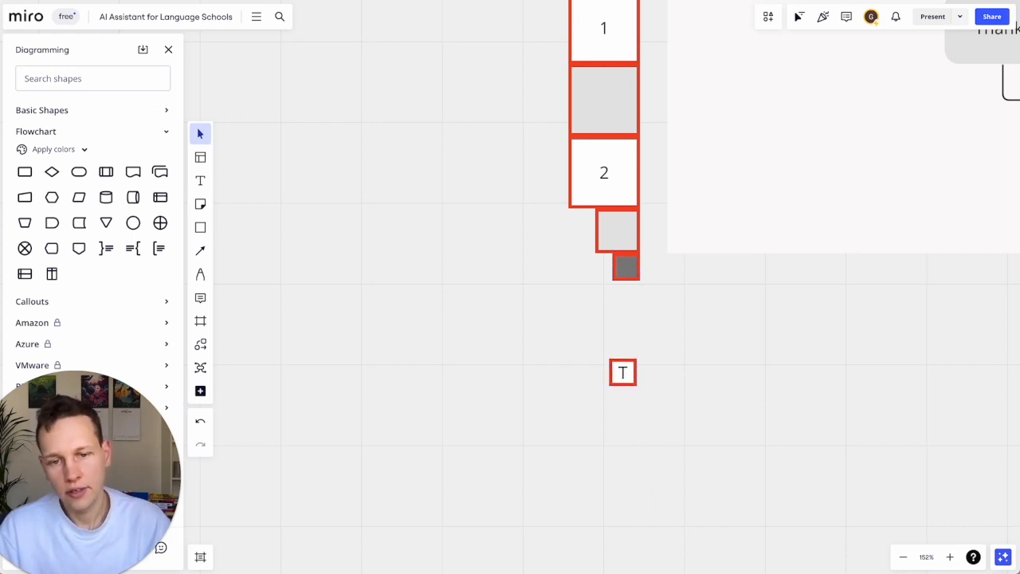
key(Delete)
key(ctrl+v)
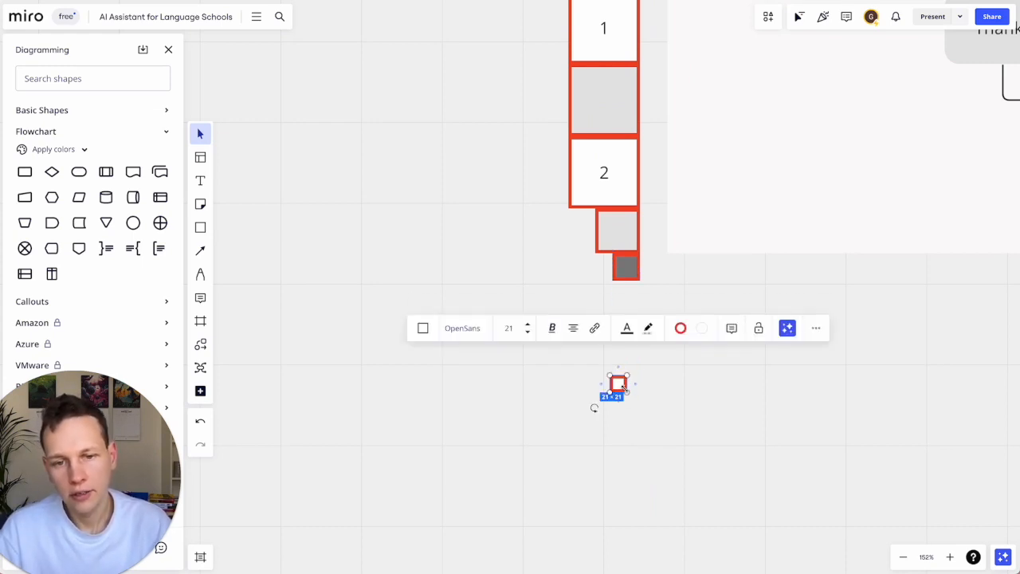
drag(620, 385, 627, 316)
click(650, 301)
Duplicate the row ruler's last dark square directly below the 21 × 21 square
click(631, 273)
key(ctrl+c)
key(ctrl+v)
scroll(713, 338, right, 10)
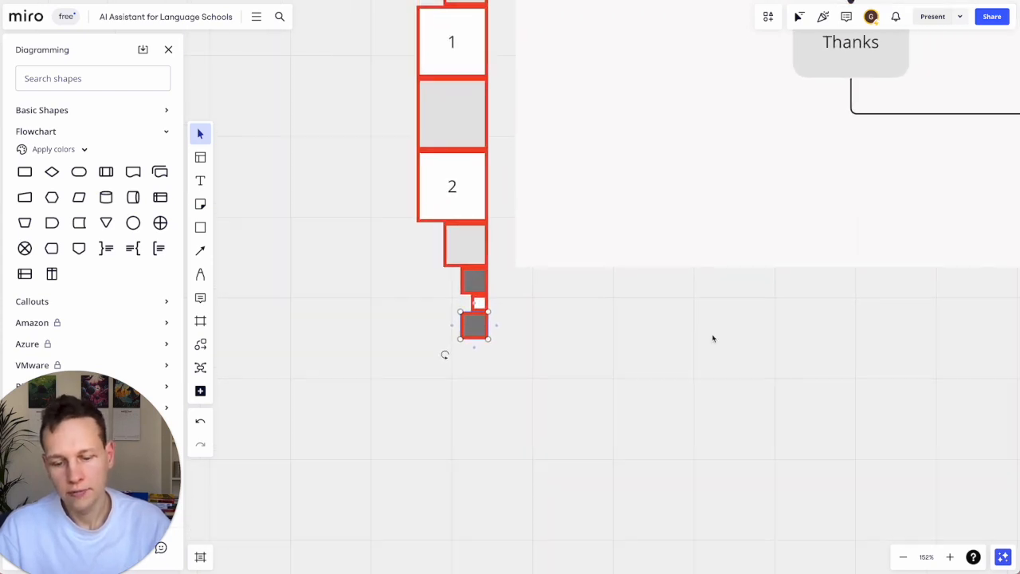
scroll(577, 351, down, 3)
scroll(576, 351, down, 1)
click(577, 352)
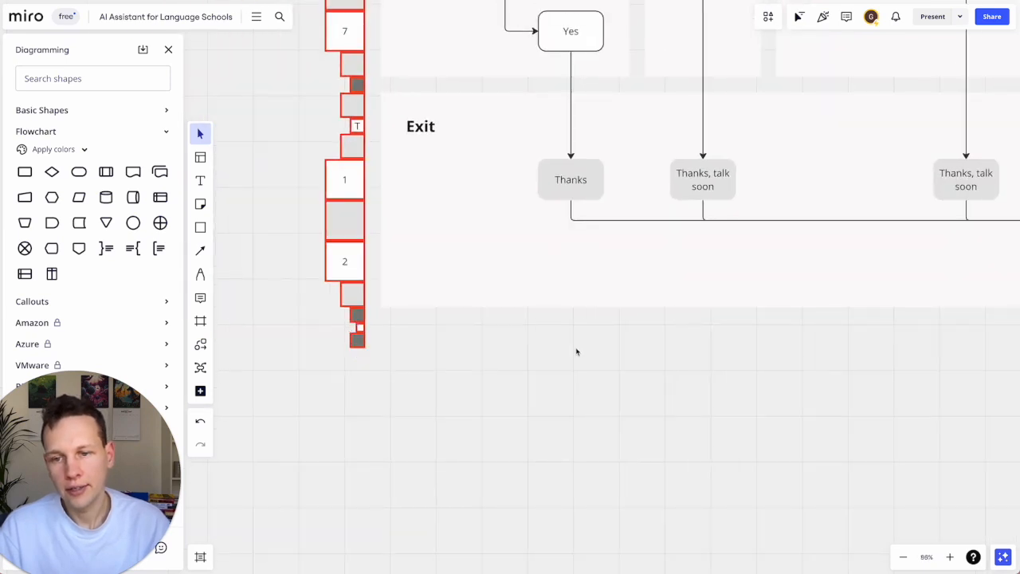
Add a text box with font size 21 just below the Exit section, beside the row ruler's end
click(199, 180)
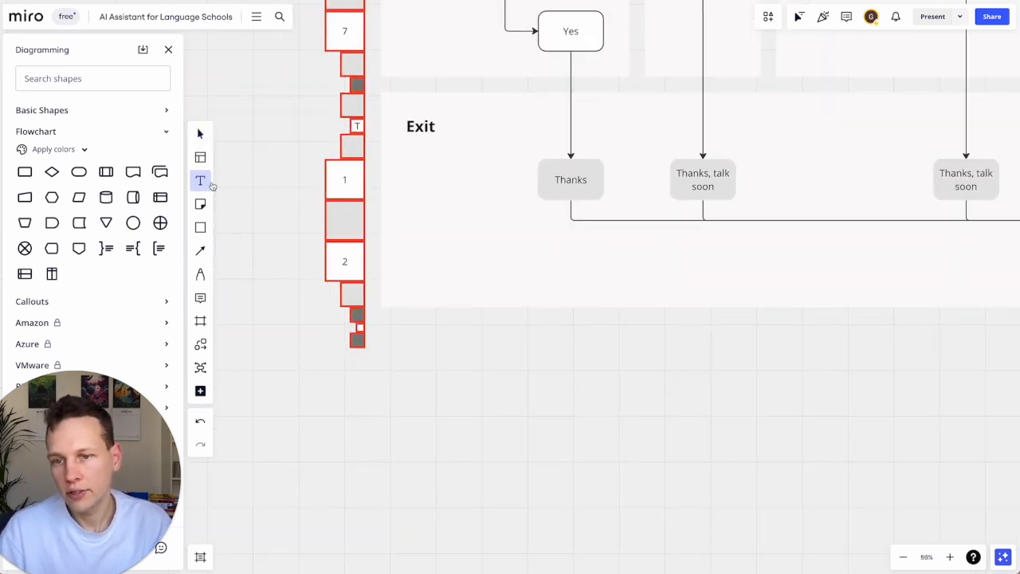
click(435, 354)
click(422, 290)
text(21)
key(Return)
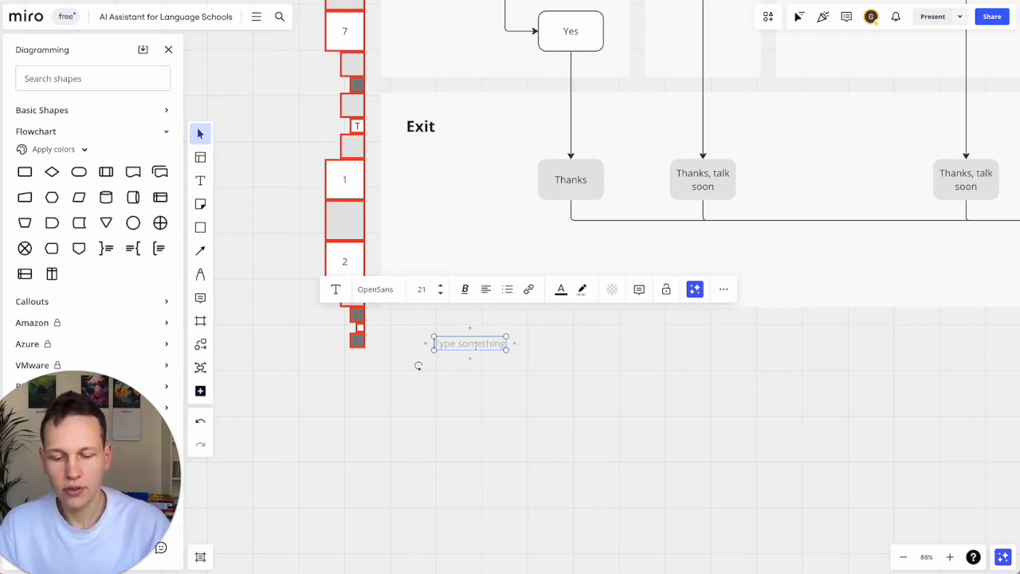
Enter the credit line: "SwissAiAutomation.com", the author's full name, "Olten, Switzerland" and "3 Feb 2024", separated by semicolons
text(S)
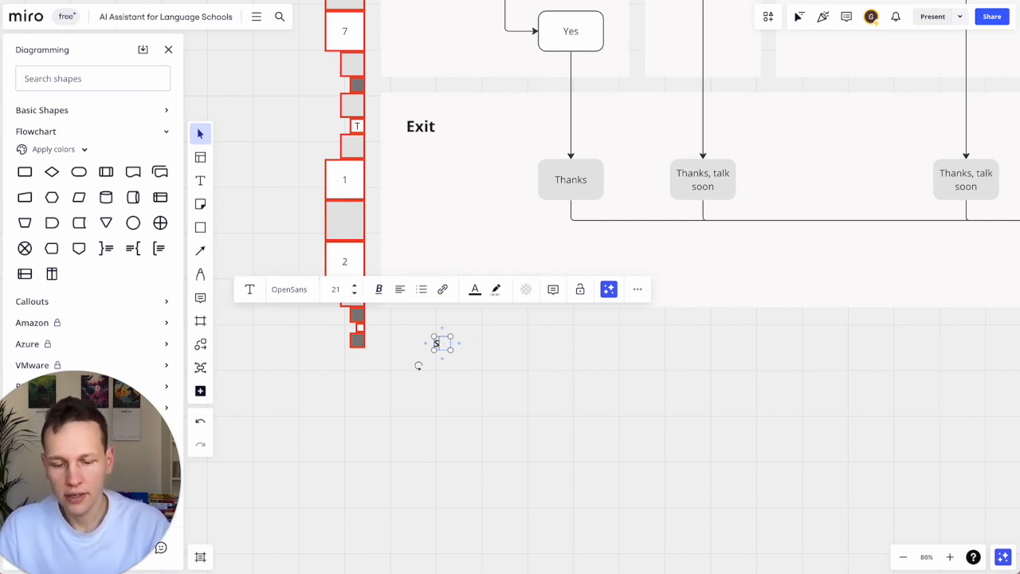
text(wissAiAu)
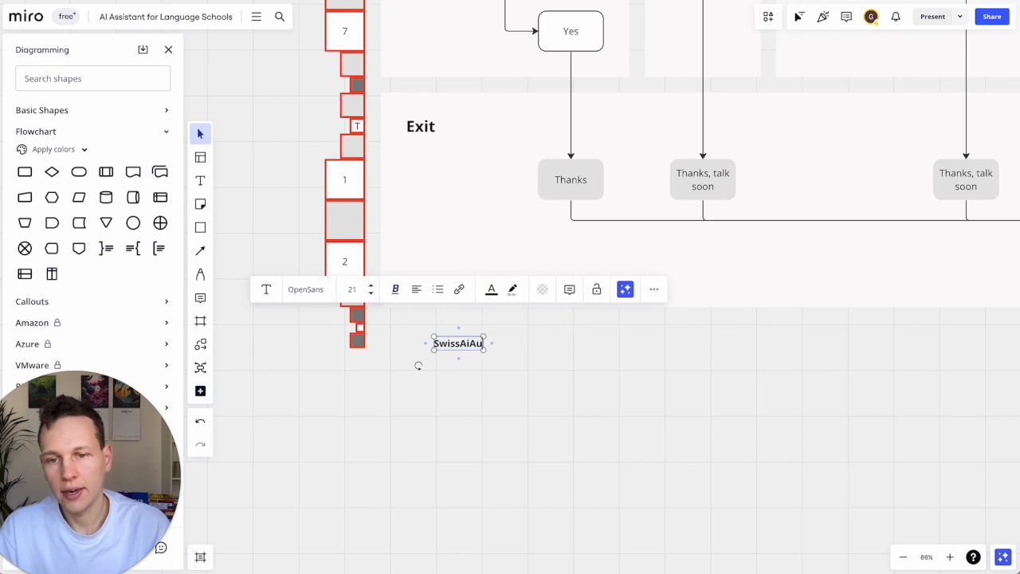
text(tomation.com;)
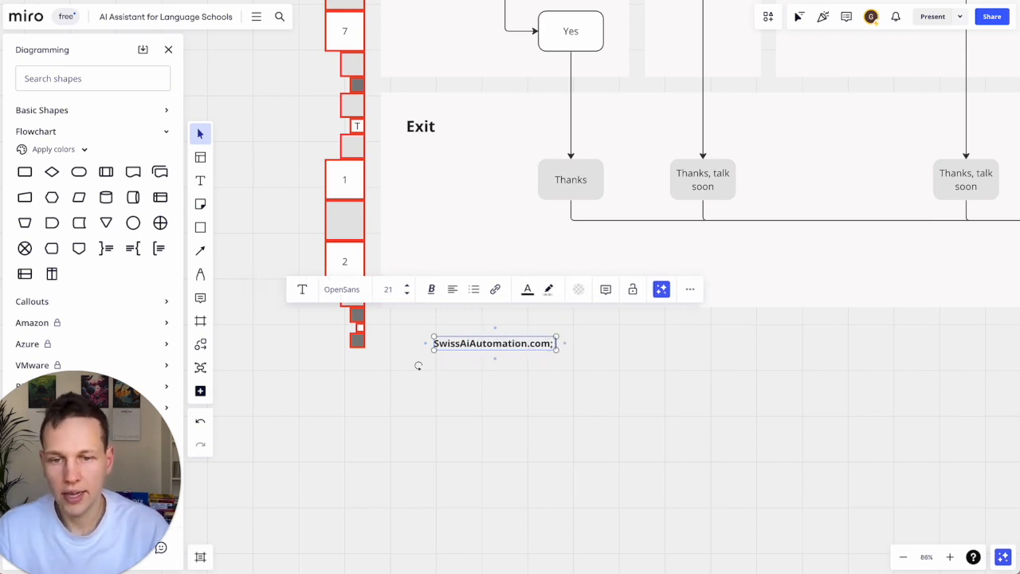
text( Gregor Sc)
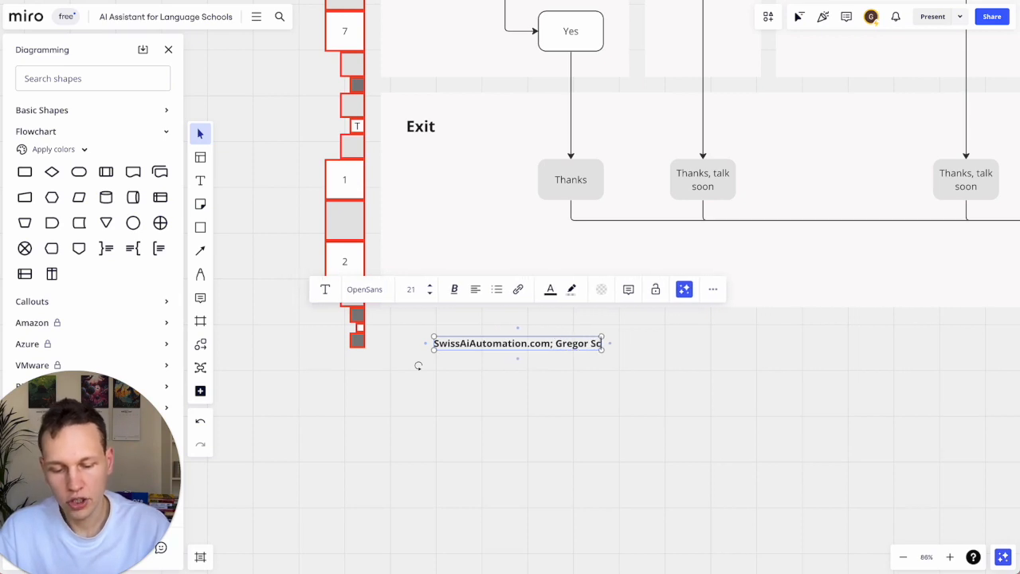
text(hafroth;)
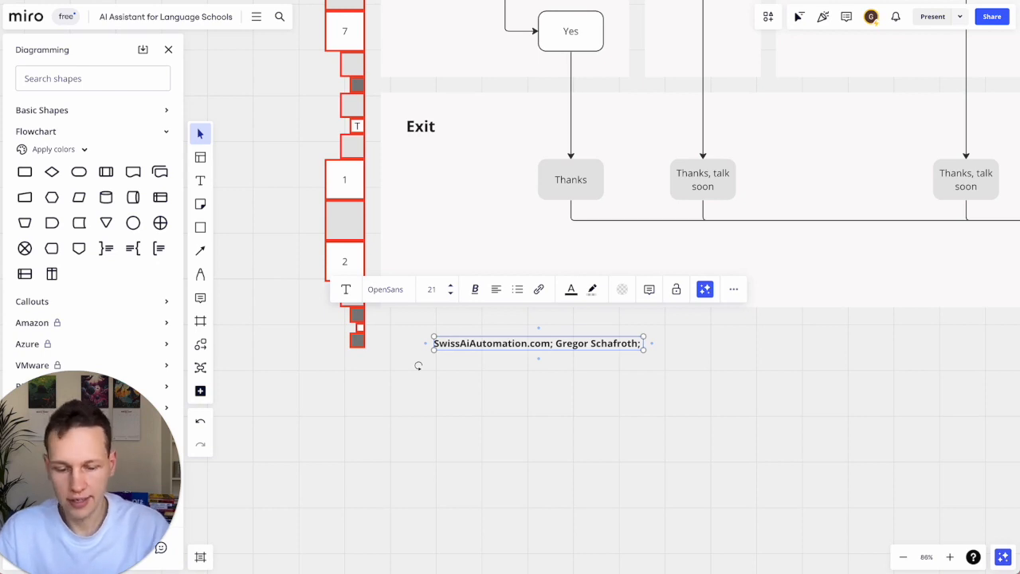
text(Ol)
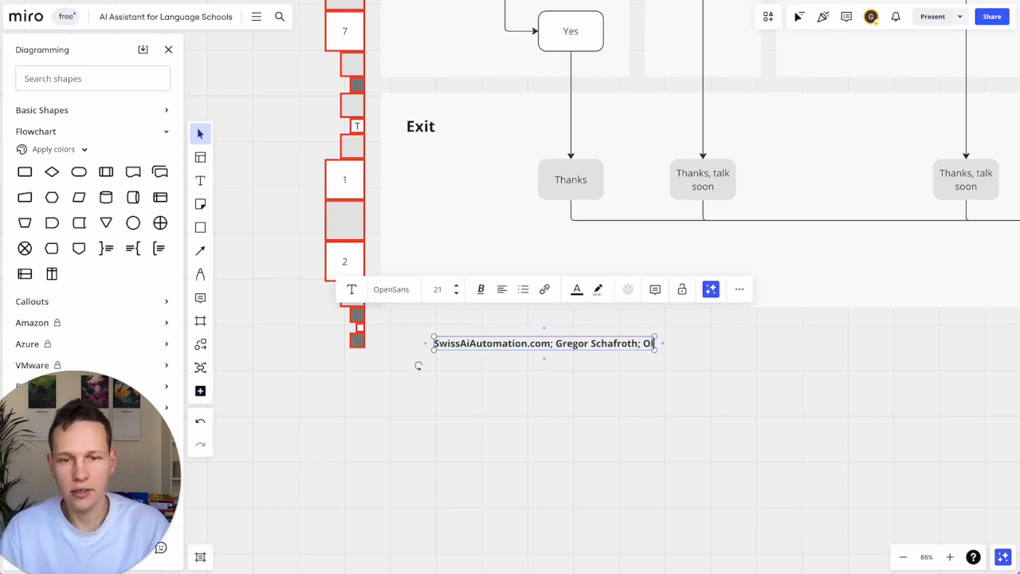
text(ten, Switzer)
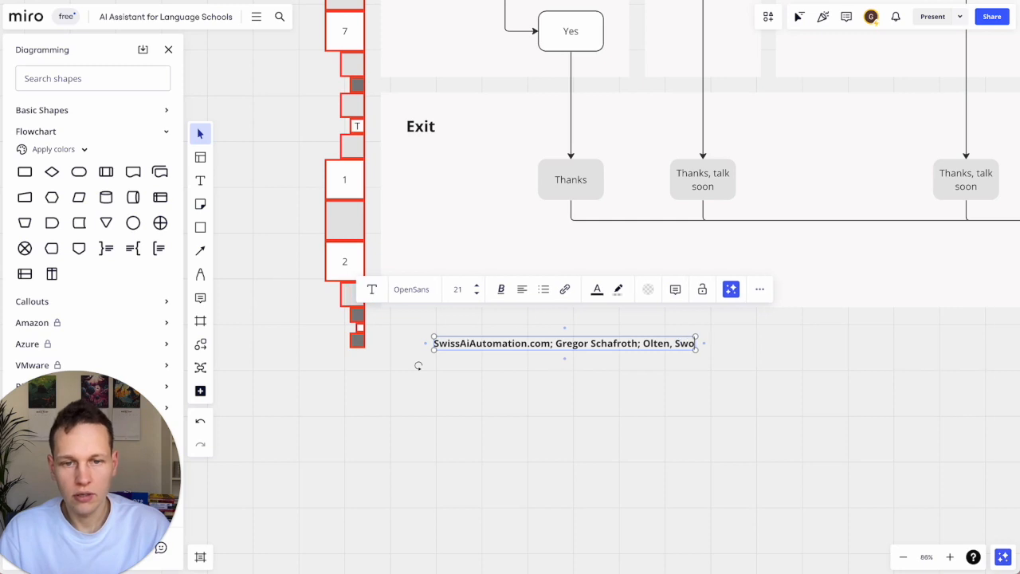
text(land)
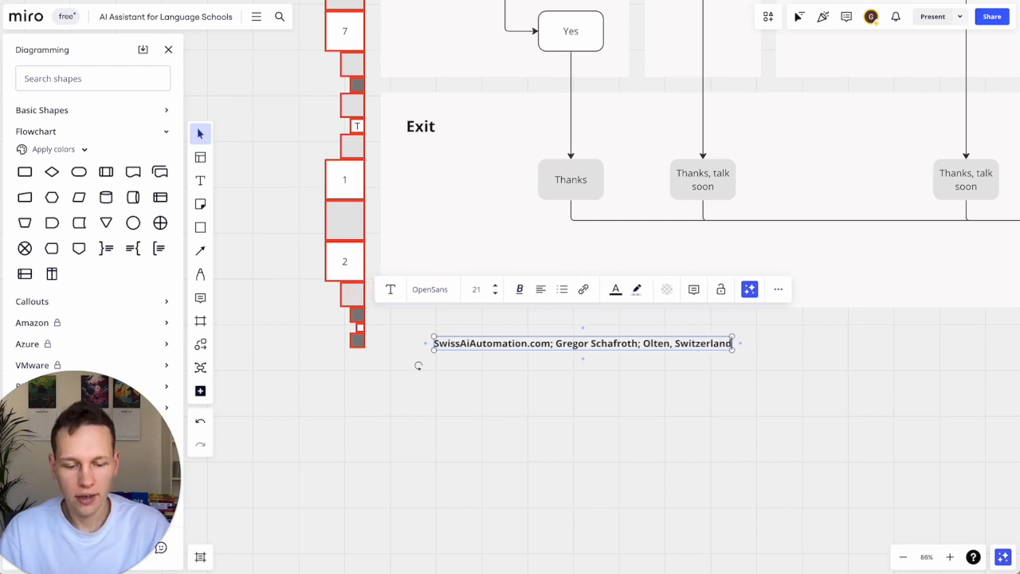
text(.)
text(;)
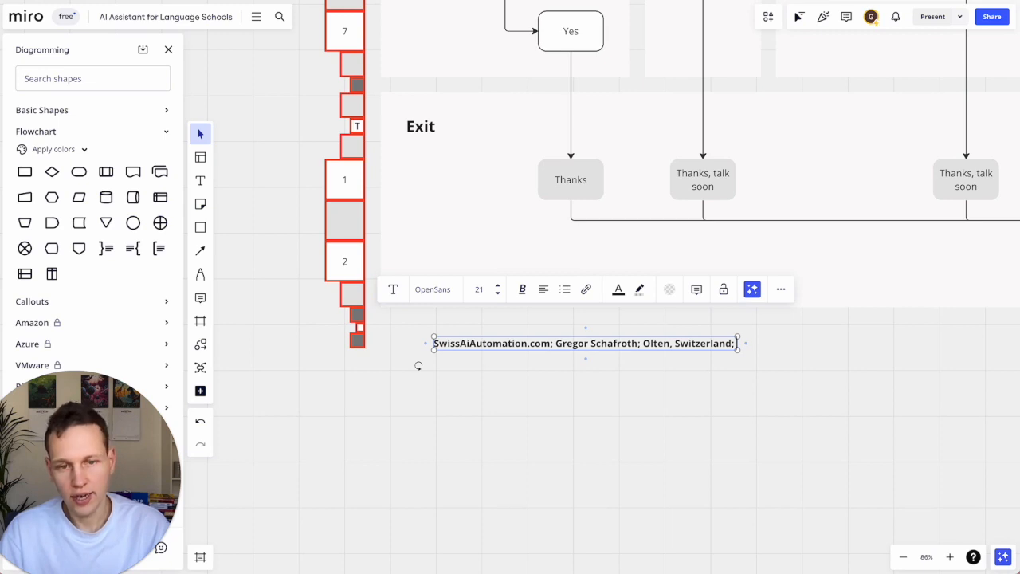
text( 3)
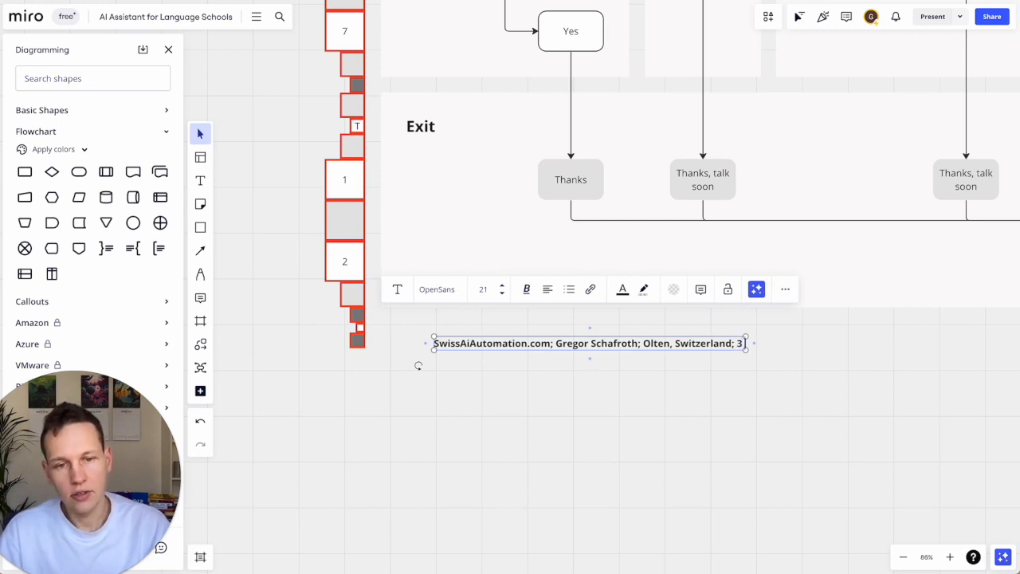
text( Feb 2024)
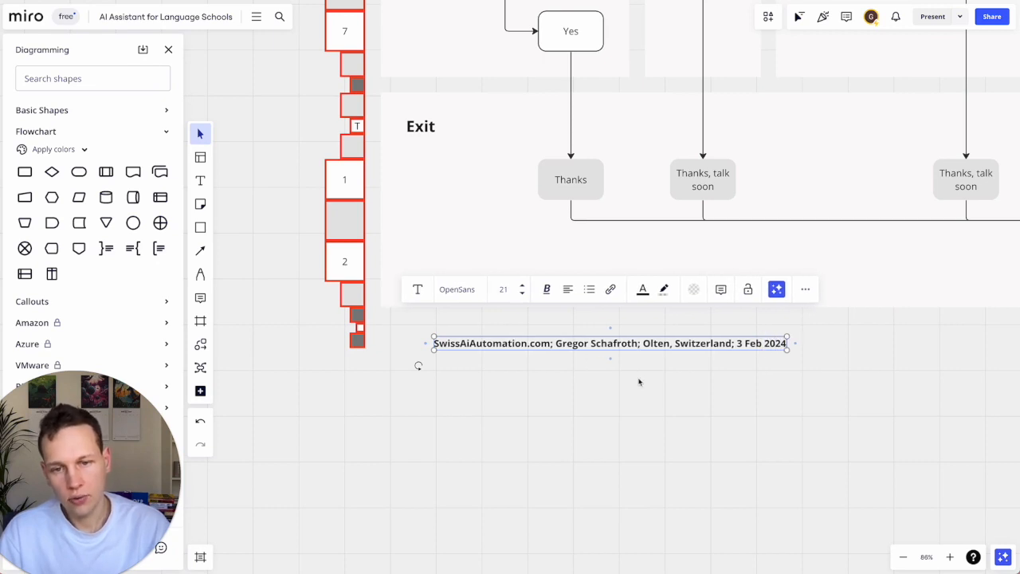
Format the credit line as non-bold italic text in dark grey
triple_click(614, 343)
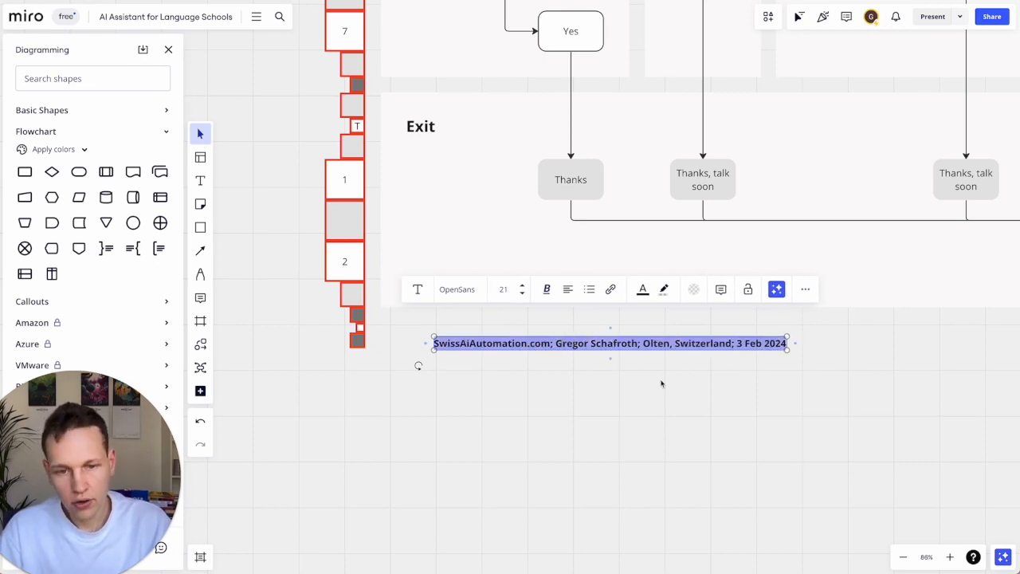
key(ctrl+b)
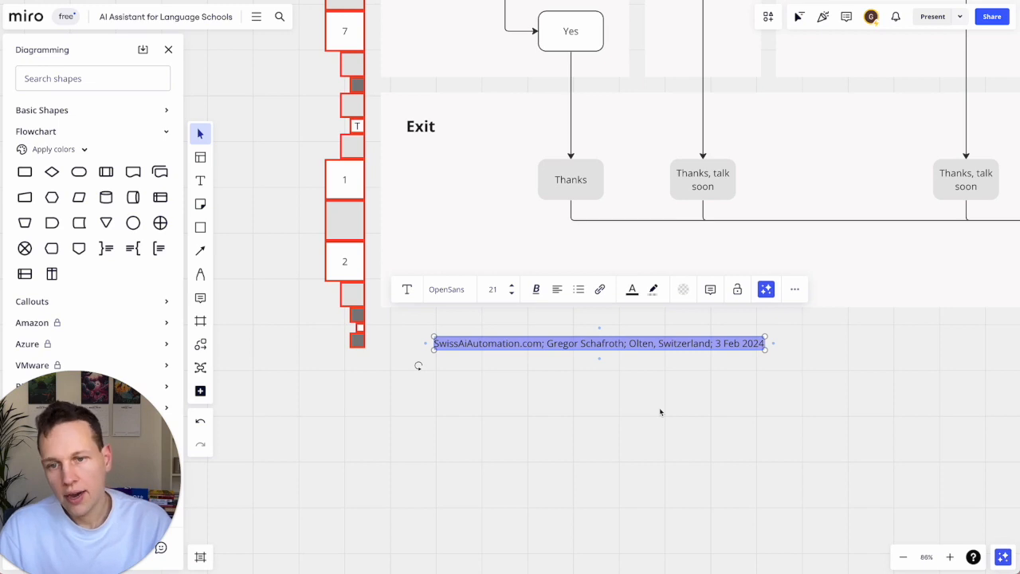
key(ctrl+i)
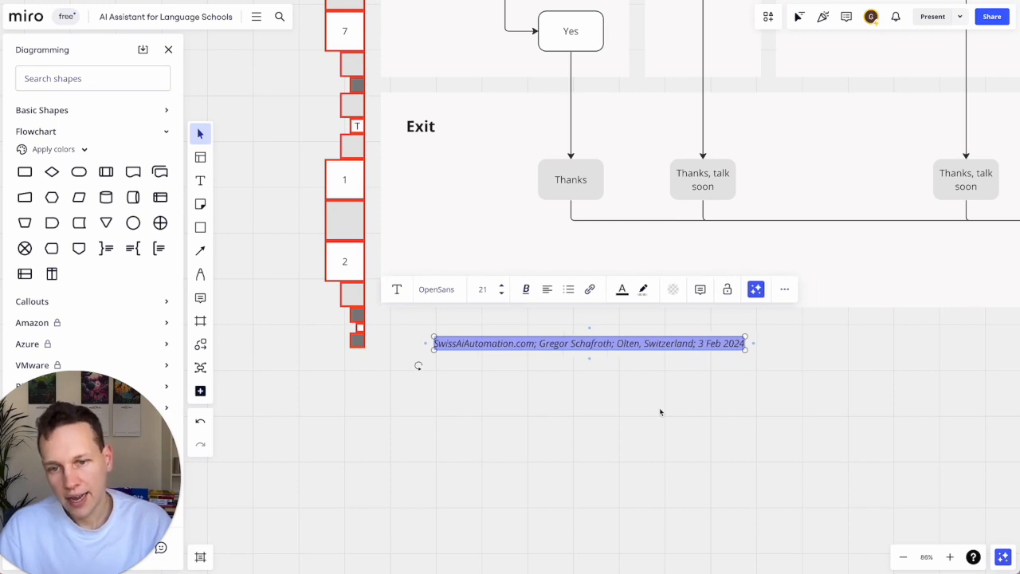
click(622, 289)
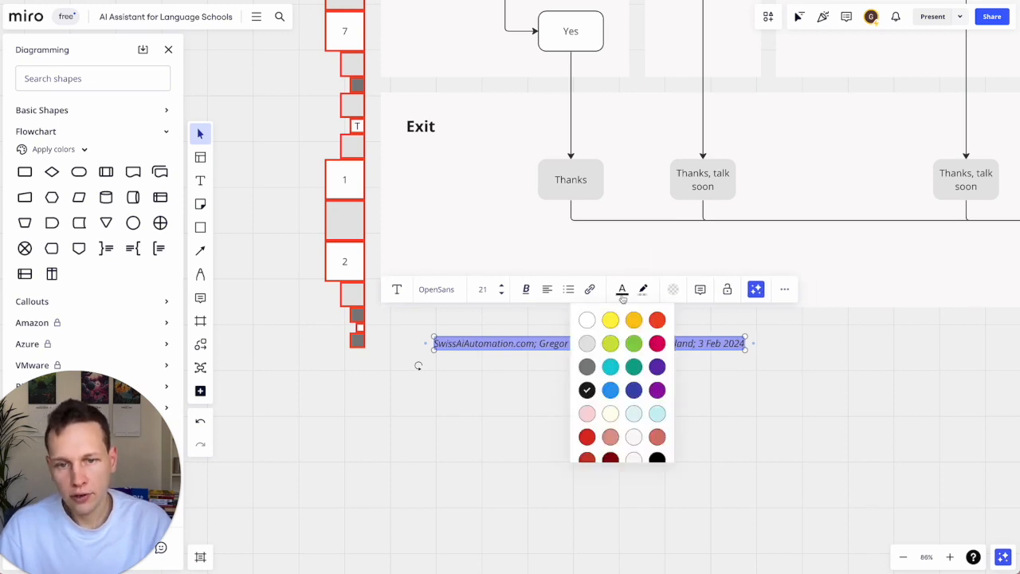
click(587, 368)
click(572, 386)
Try light grey as the credit line's text colour and return it to dark grey
click(578, 346)
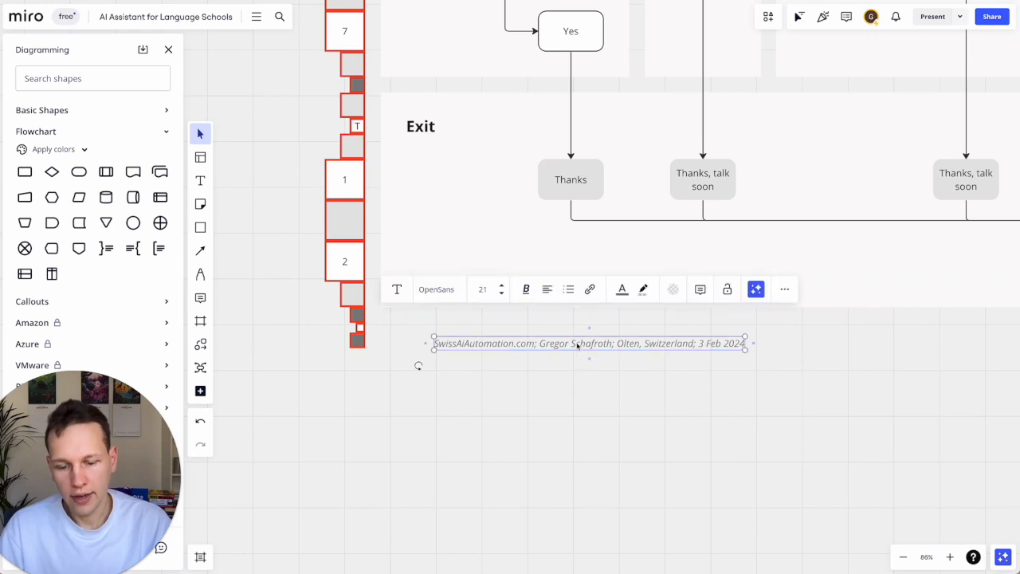
click(575, 342)
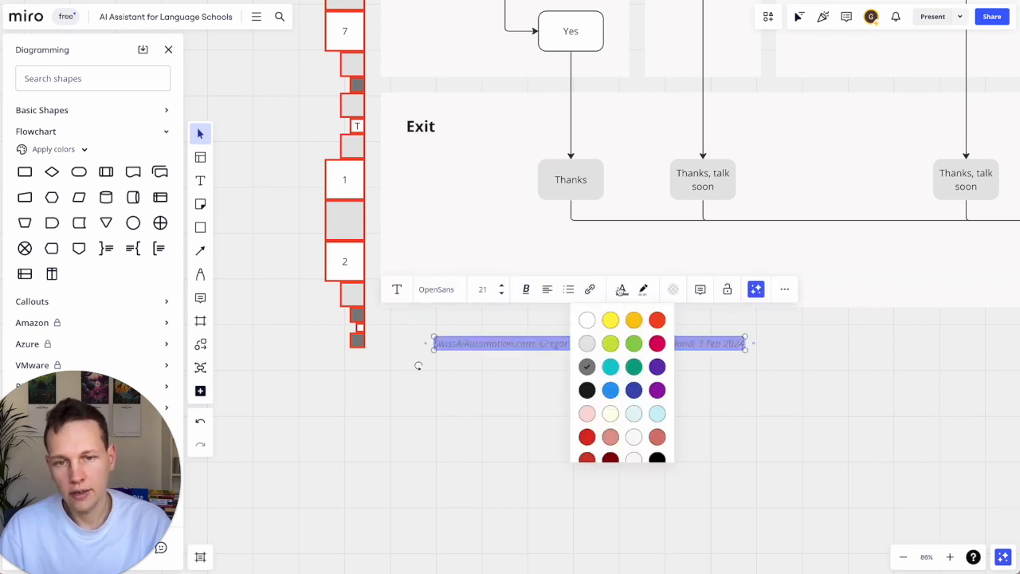
click(587, 342)
click(518, 405)
click(547, 345)
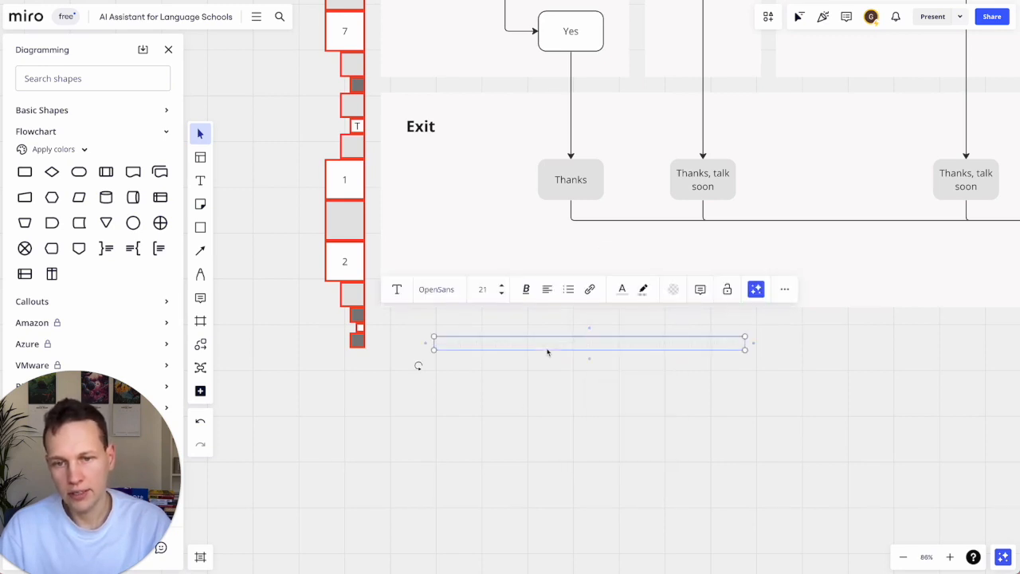
click(546, 348)
click(621, 288)
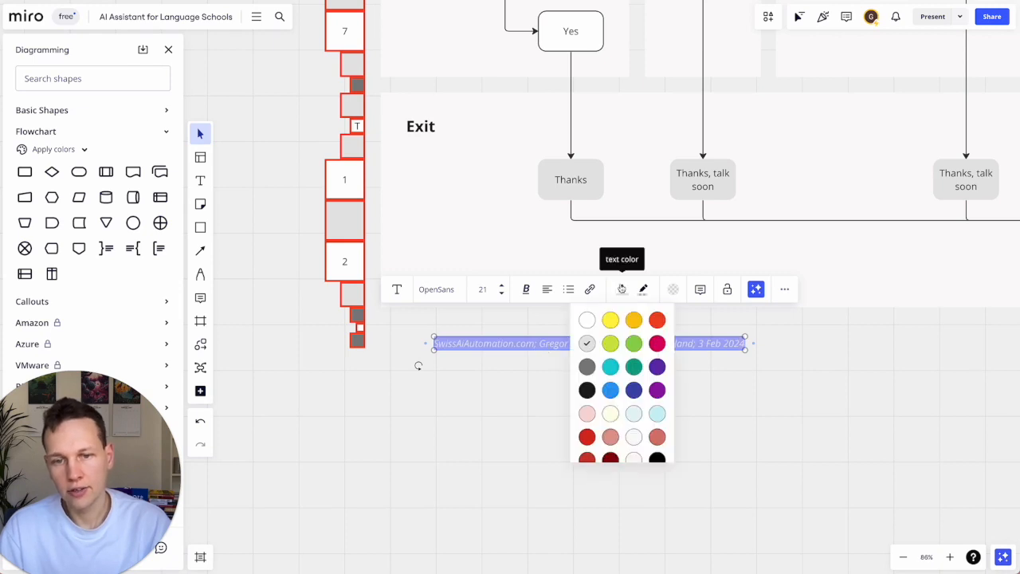
click(587, 364)
click(559, 393)
Move the credit line level with the small 21 × 21 square at the bottom of the row ruler
scroll(558, 393, down, 5)
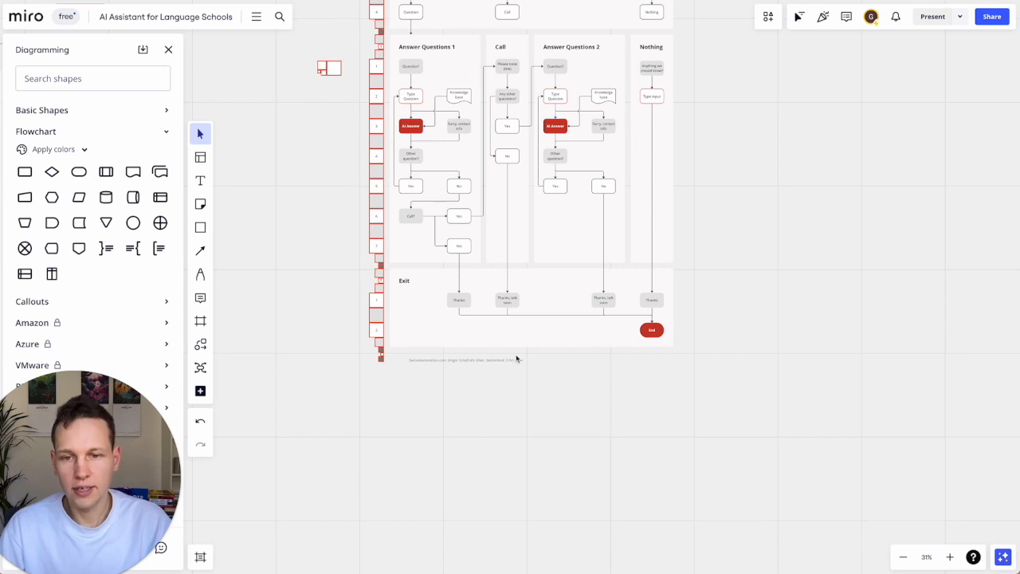
scroll(486, 367, up, 5)
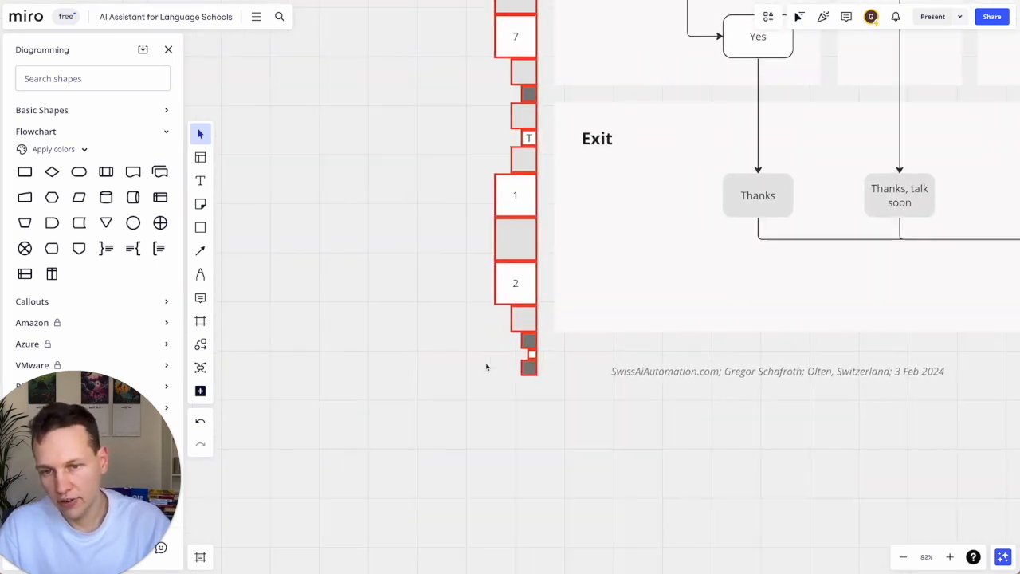
drag(644, 371, 589, 353)
scroll(590, 353, up, 6)
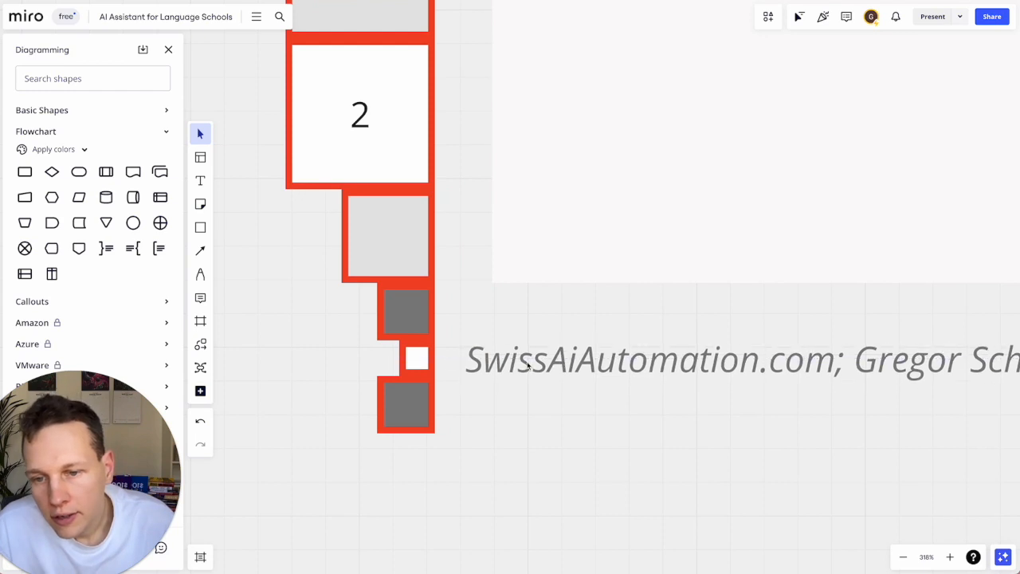
Align the credit line with the right edge of the Exit section's background
scroll(524, 365, down, 6)
scroll(519, 370, right, 5)
scroll(519, 369, right, 3)
scroll(478, 383, up, 1)
click(362, 410)
shift+click(481, 361)
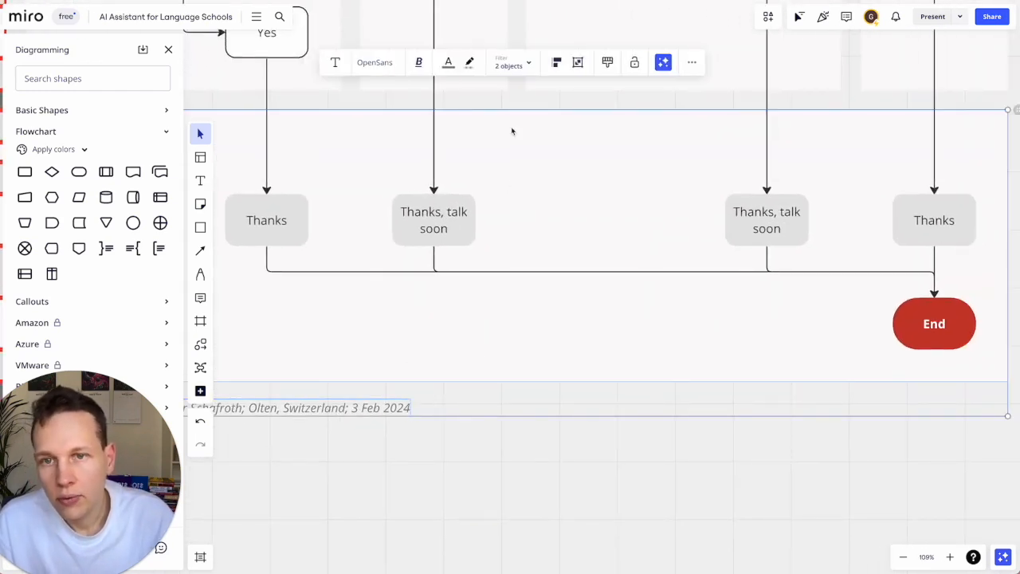
click(557, 64)
click(600, 92)
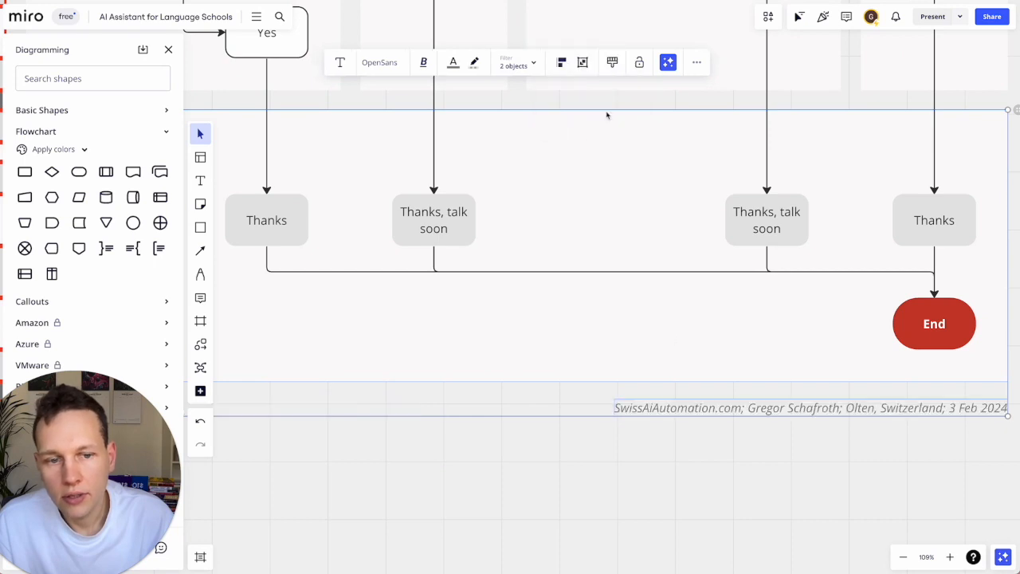
click(654, 462)
Duplicate the dark square between the Explanation and Collect user infos rows and put the copy near the row ruler's top end
scroll(651, 470, down, 6)
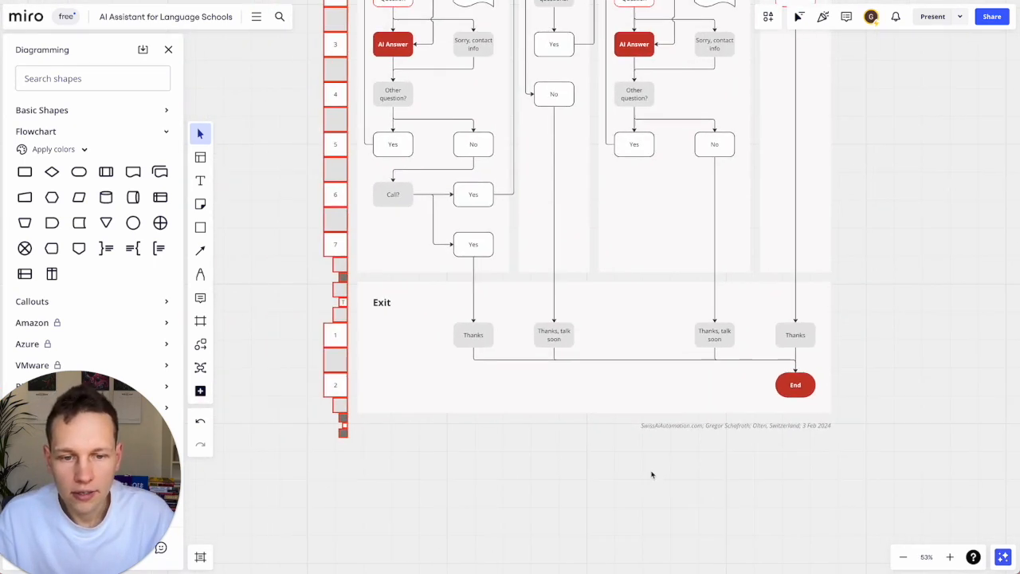
scroll(651, 475, up, 10)
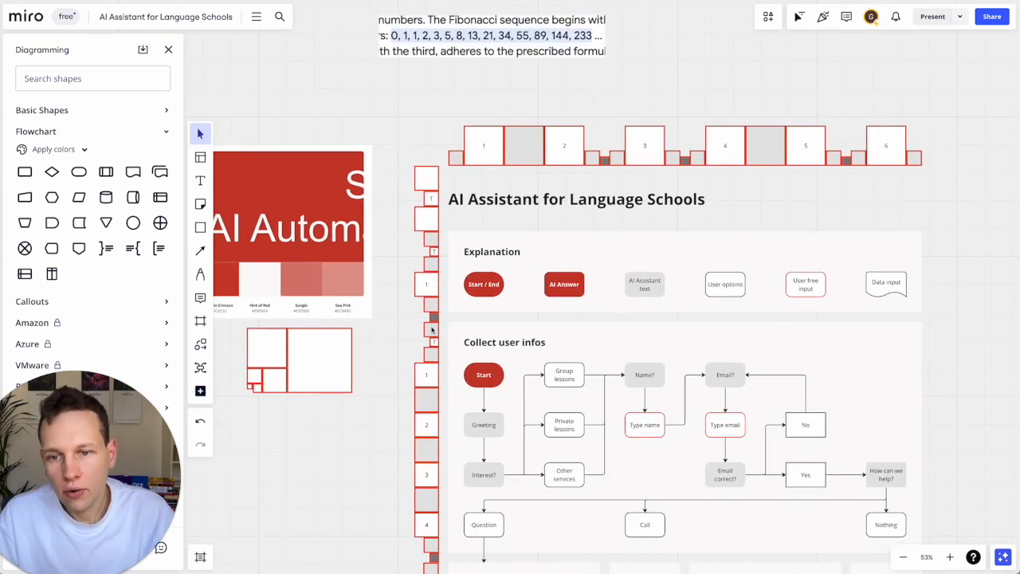
click(434, 321)
drag(434, 321, 437, 165)
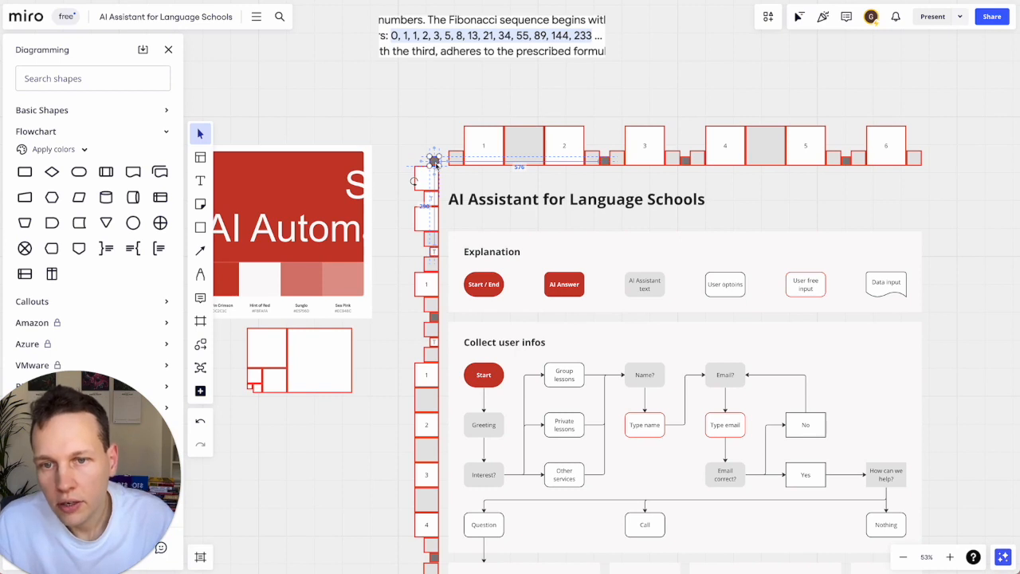
drag(434, 160, 414, 148)
Fill the two white squares above and below the main title's "T" square in the row ruler with dark grey
click(435, 179)
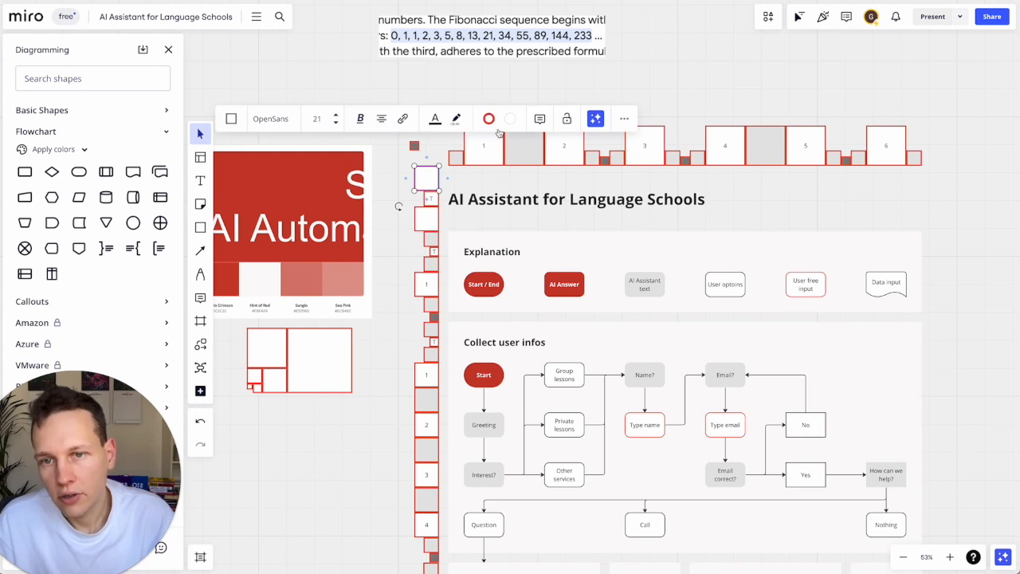
click(510, 118)
click(498, 225)
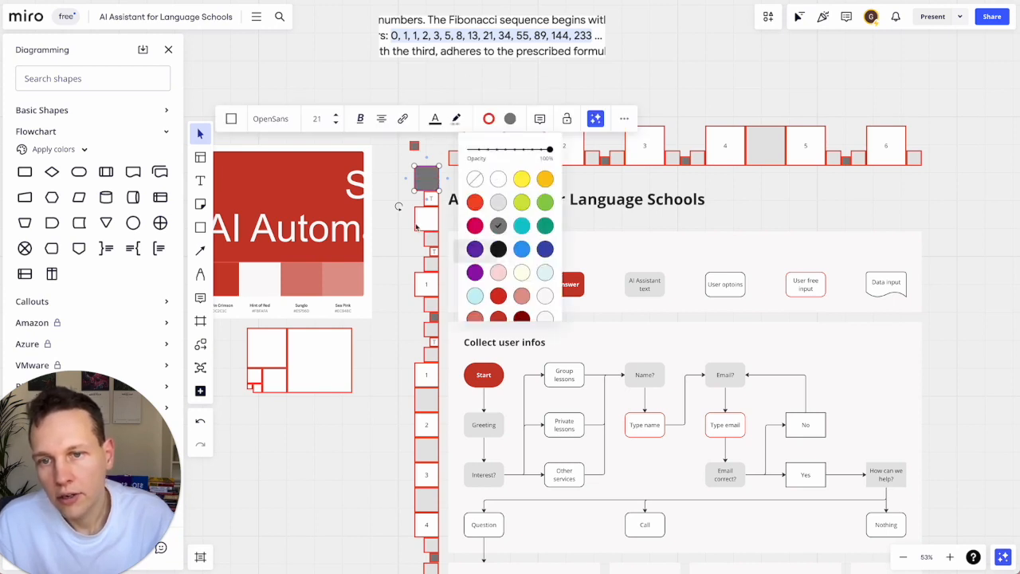
click(431, 221)
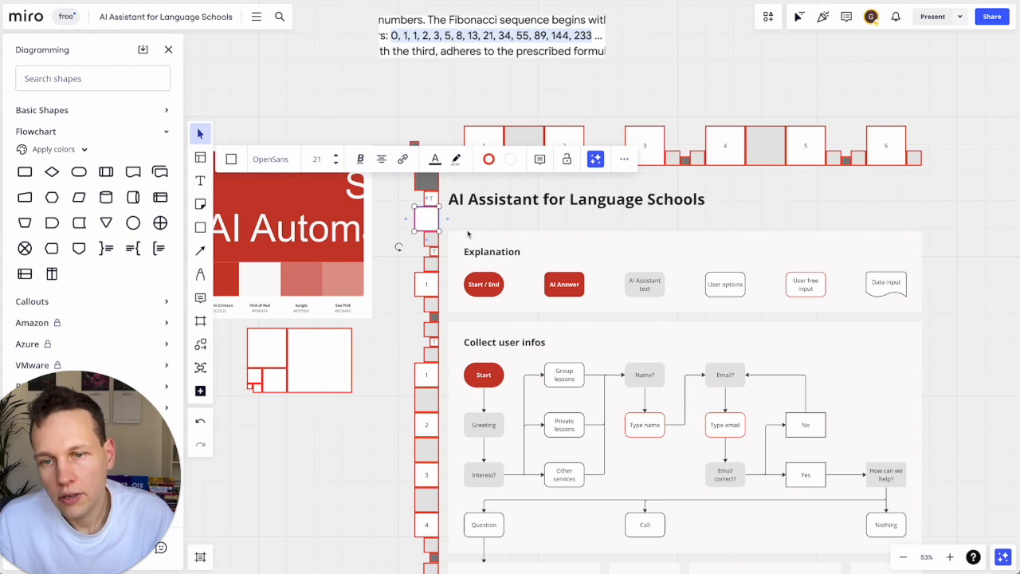
click(510, 159)
click(507, 269)
click(404, 269)
Place the copied dark square at the left end of the column ruler and a duplicate of it at the right end
scroll(404, 269, up, 2)
drag(397, 204, 424, 220)
click(562, 245)
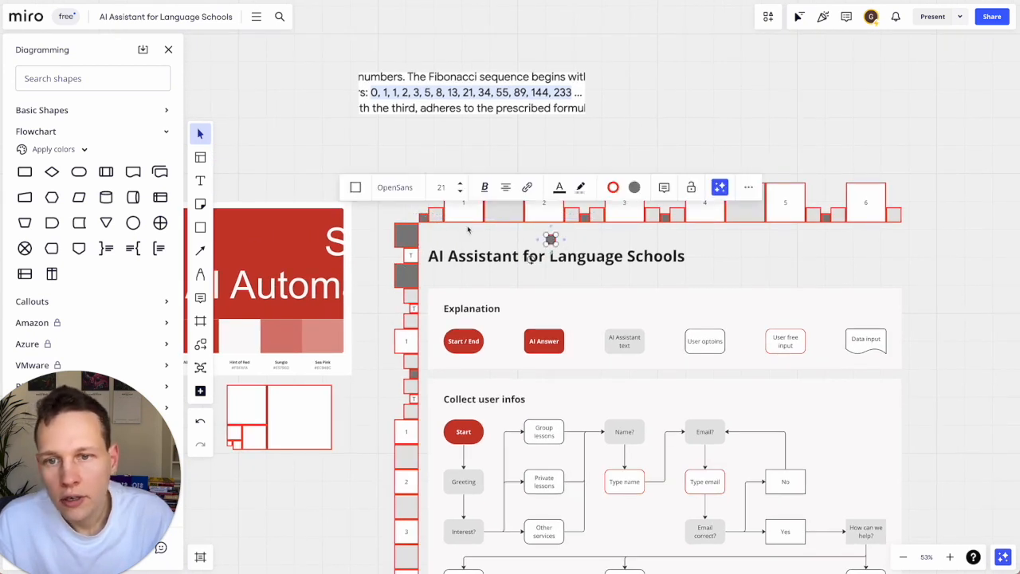
click(920, 223)
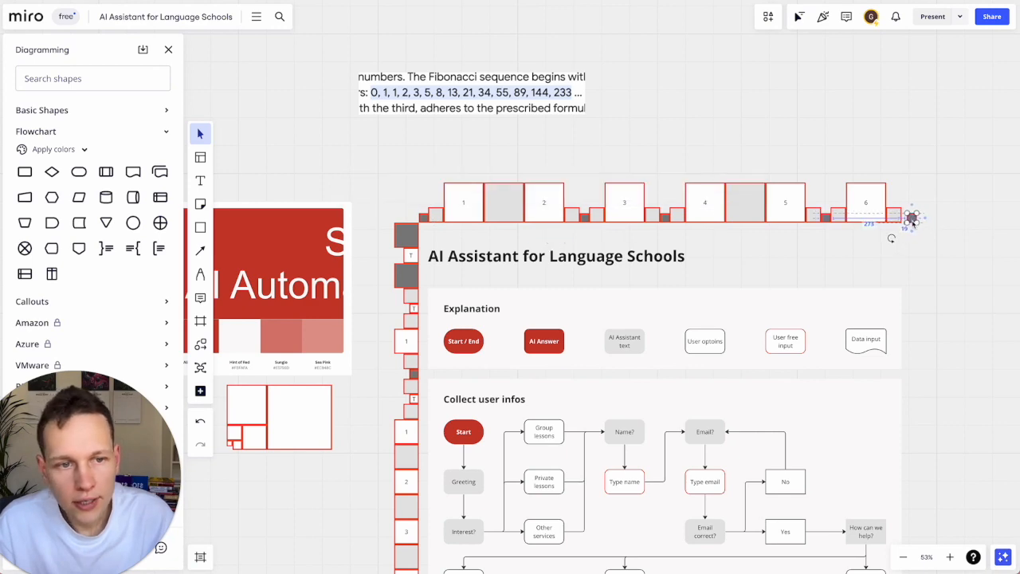
click(908, 223)
scroll(772, 364, down, 5)
scroll(772, 363, down, 10)
scroll(772, 363, up, 3)
scroll(772, 364, right, 2)
scroll(772, 363, down, 5)
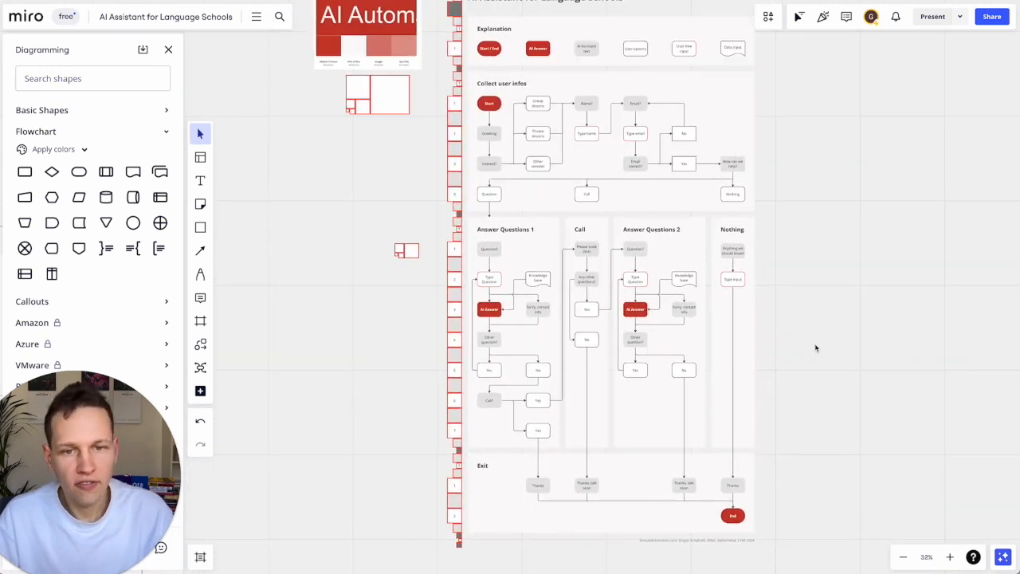
Close the shape library and add a custom frame with its upper-left corner where the row and column rulers meet
scroll(809, 341, up, 3)
scroll(808, 341, right, 1)
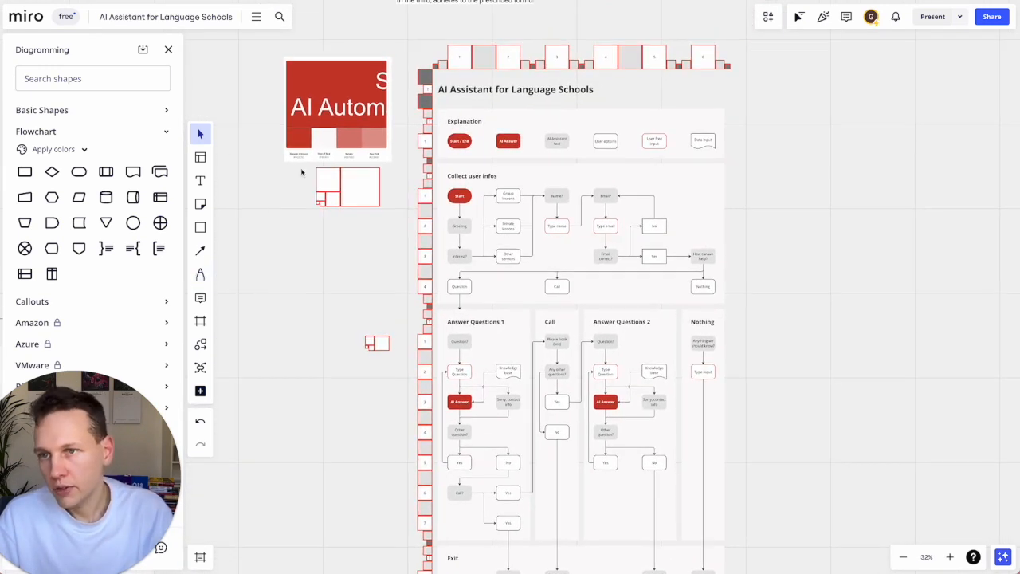
click(168, 50)
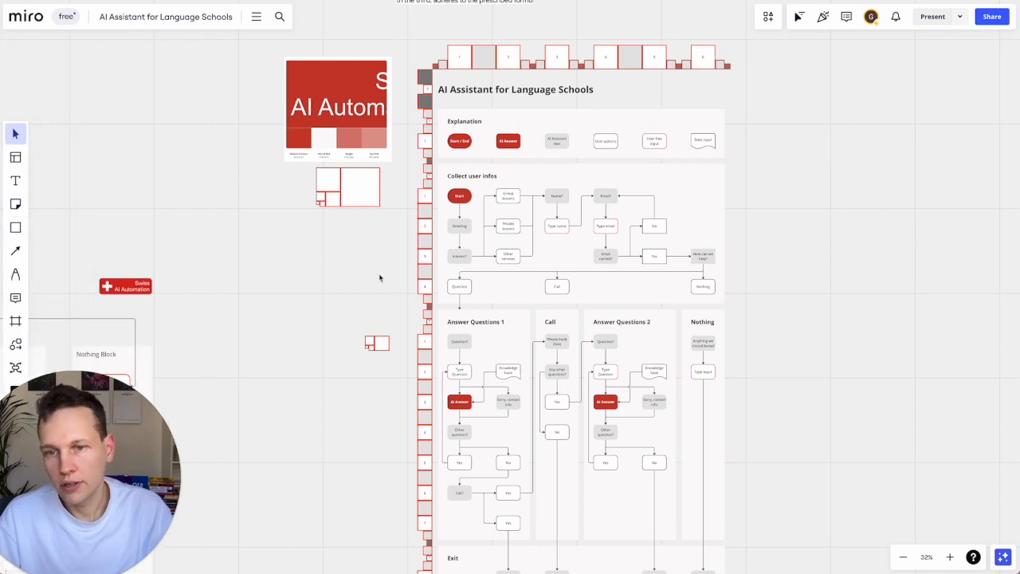
key(f)
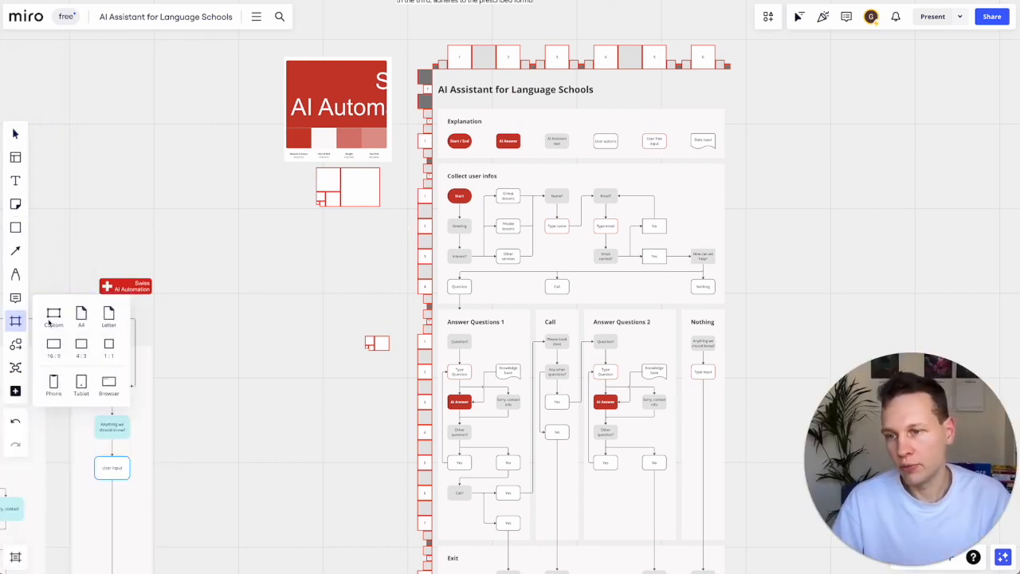
click(53, 315)
scroll(383, 310, down, 5)
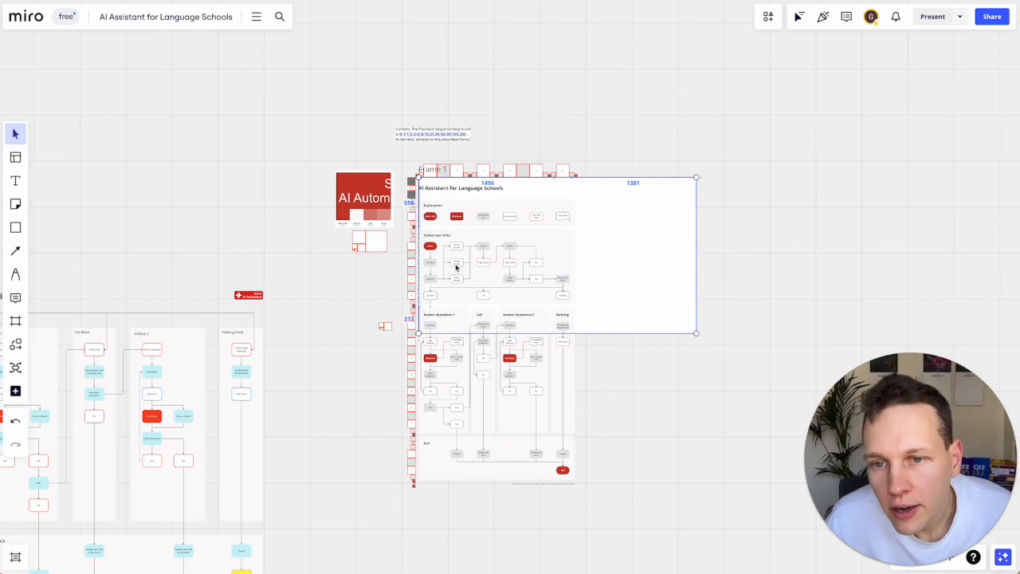
click(456, 269)
scroll(456, 269, up, 8)
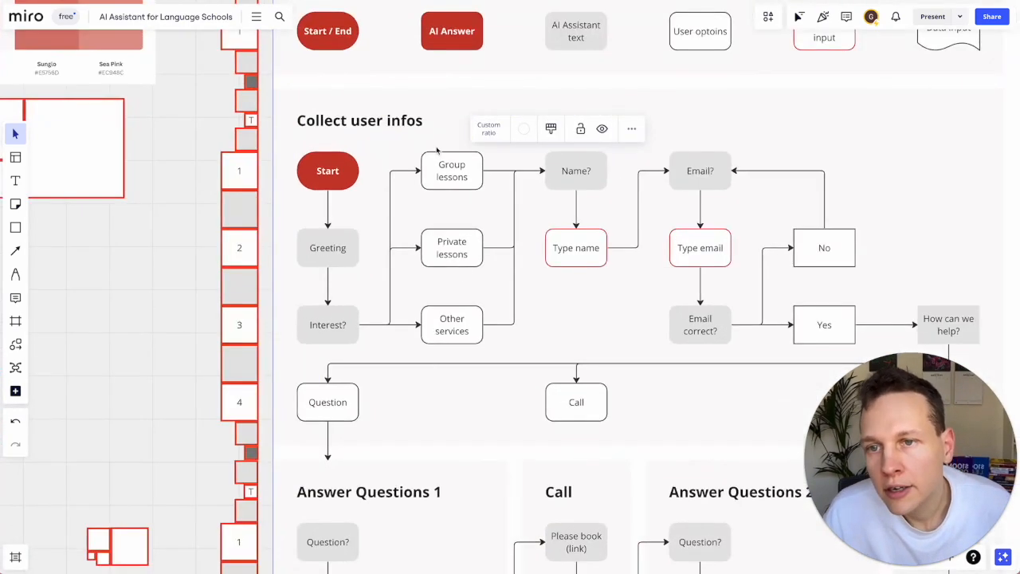
scroll(437, 150, up, 3)
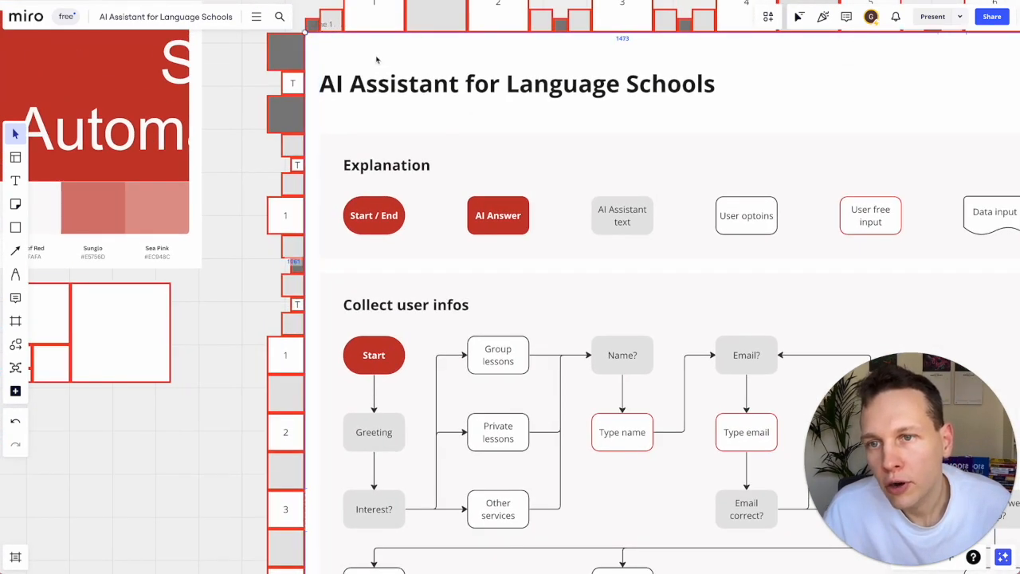
Resize the frame so it encloses the whole flowchart down to the credit line
scroll(378, 58, down, 5)
scroll(376, 55, down, 5)
scroll(375, 55, right, 3)
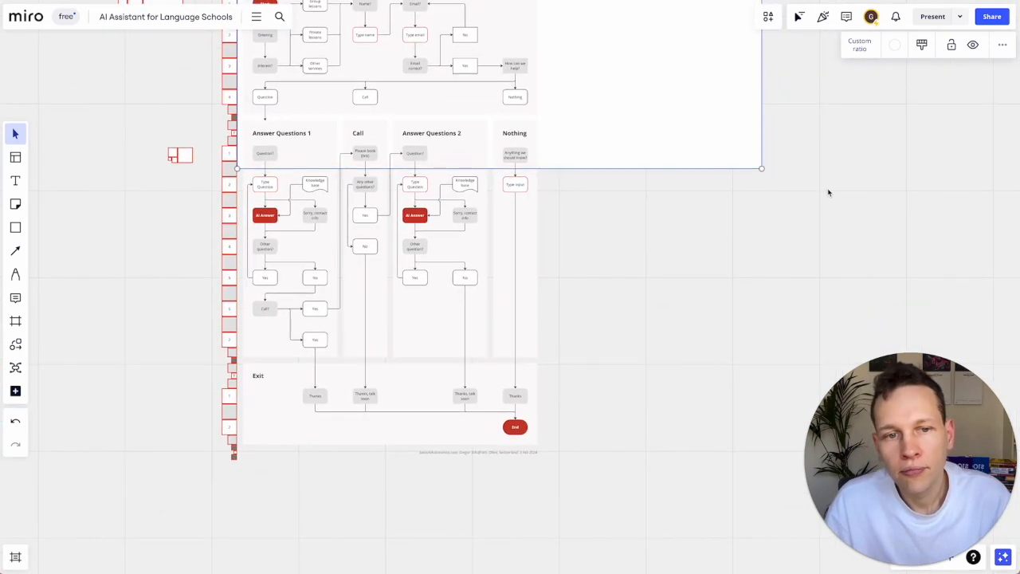
drag(761, 170, 545, 459)
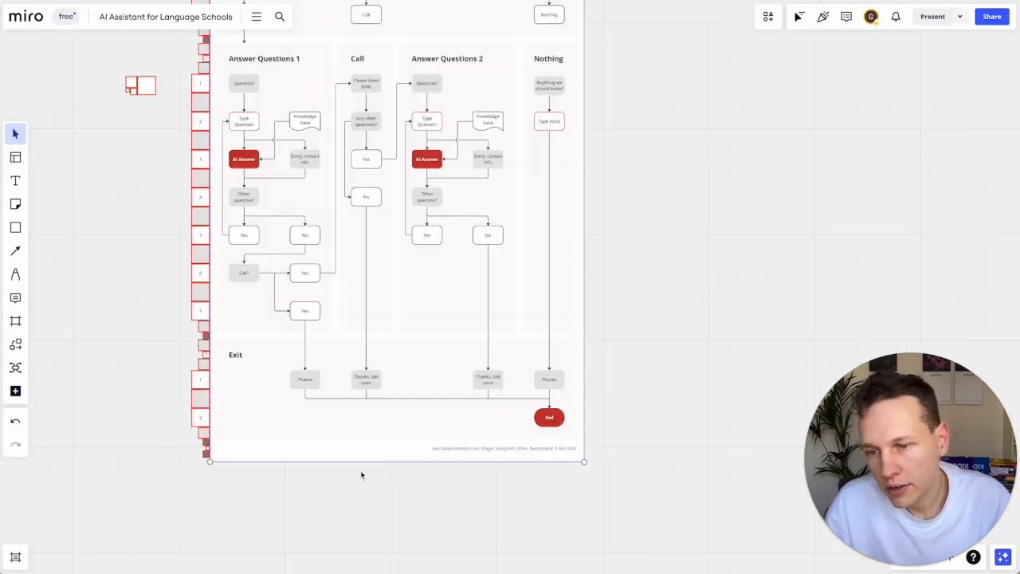
Fine-tune the frame's lower edge to the end of the row ruler and its right edge to the end of the column ruler
scroll(360, 471, up, 5)
drag(350, 453, 349, 445)
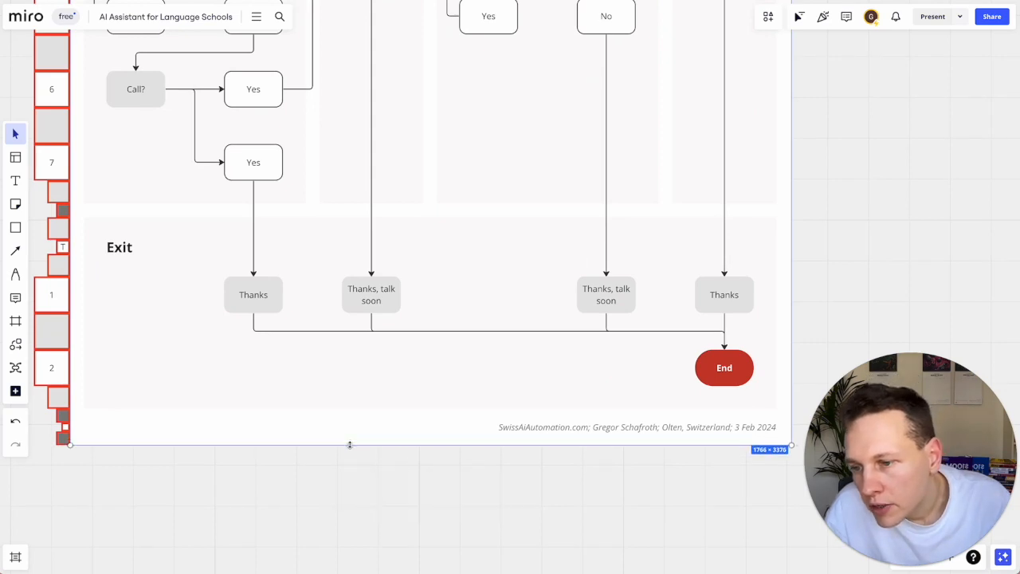
scroll(350, 442, up, 15)
scroll(520, 389, down, 3)
drag(741, 354, 738, 354)
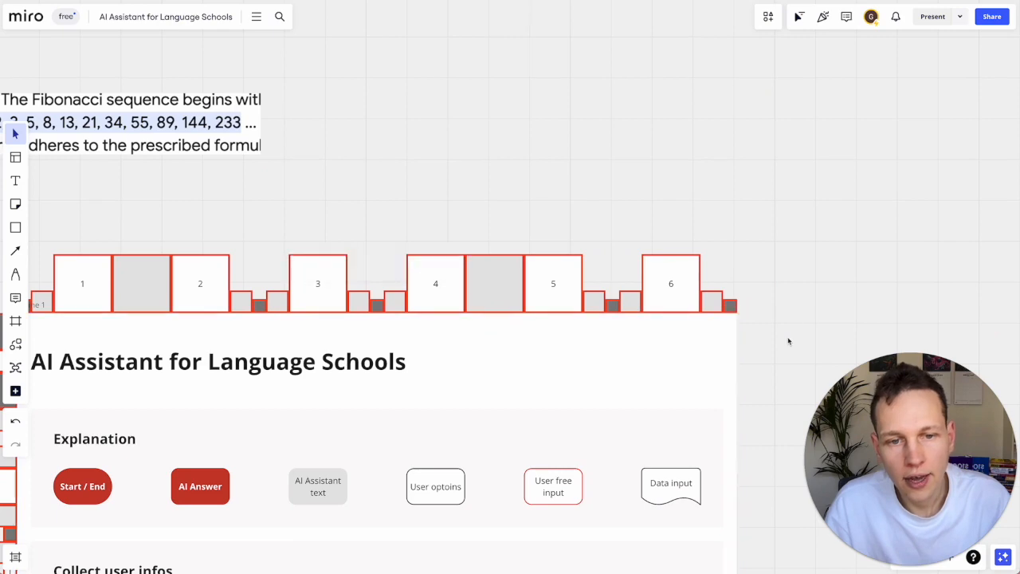
scroll(788, 339, down, 5)
scroll(788, 340, down, 5)
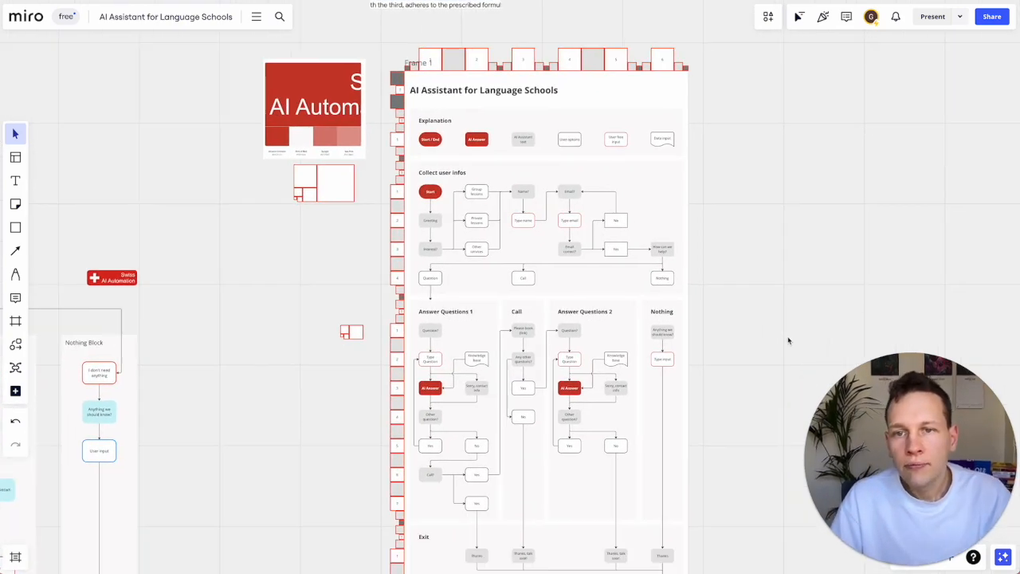
Rename the frame as "AI Assistant for Language Schools"
click(622, 96)
double_click(418, 63)
text(AI Assistant for Languag)
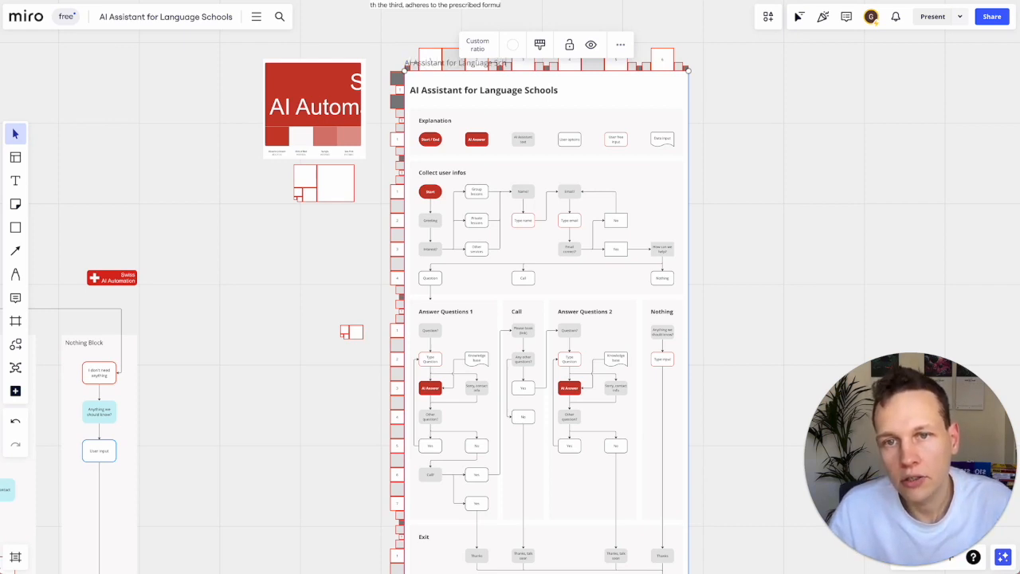
click(733, 119)
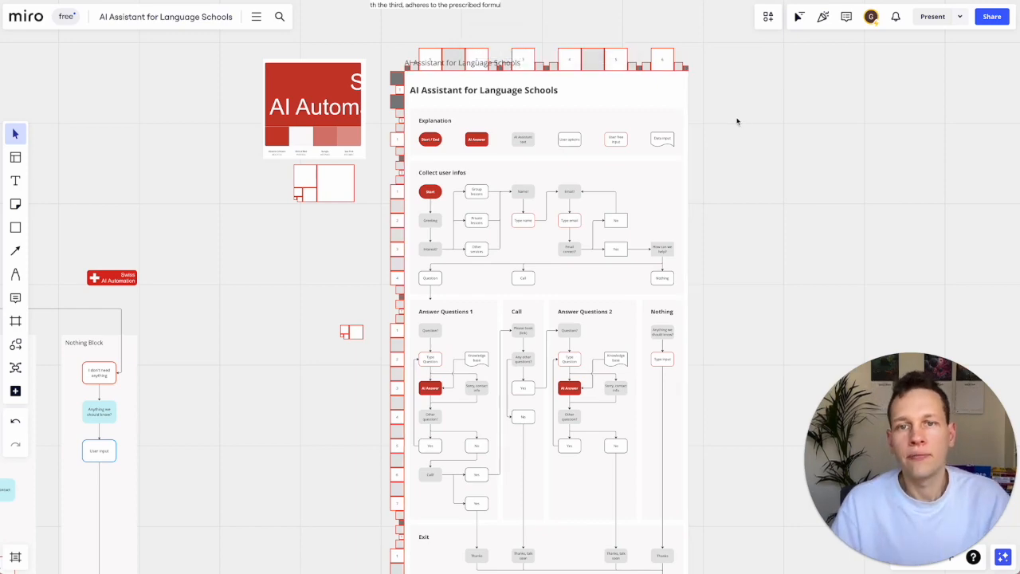
Draw downward arrows from the Call and Nothing boxes to the upper edges of the Call and Nothing sections
scroll(735, 120, down, 3)
scroll(722, 217, up, 2)
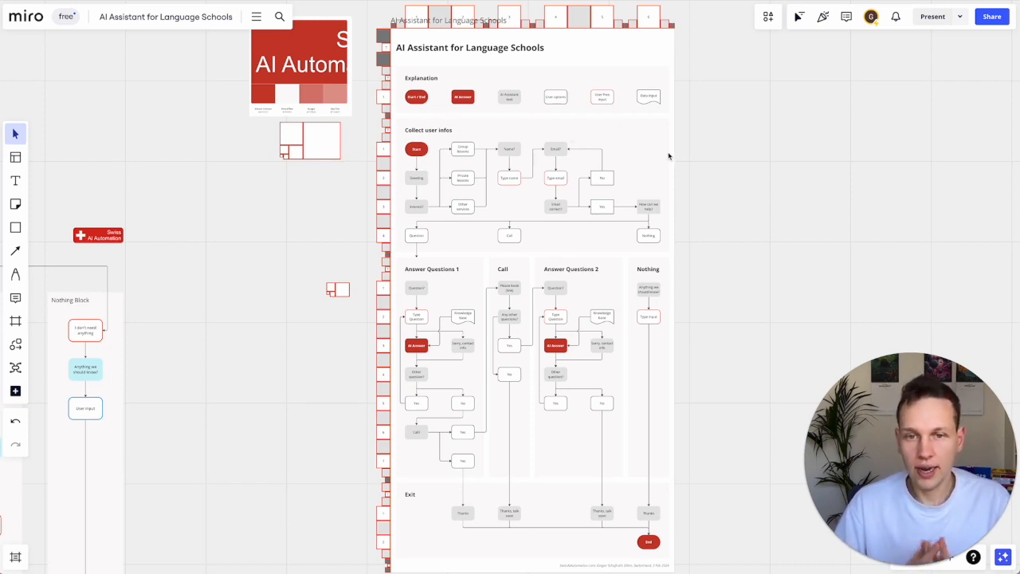
scroll(514, 97, up, 5)
scroll(516, 97, up, 2)
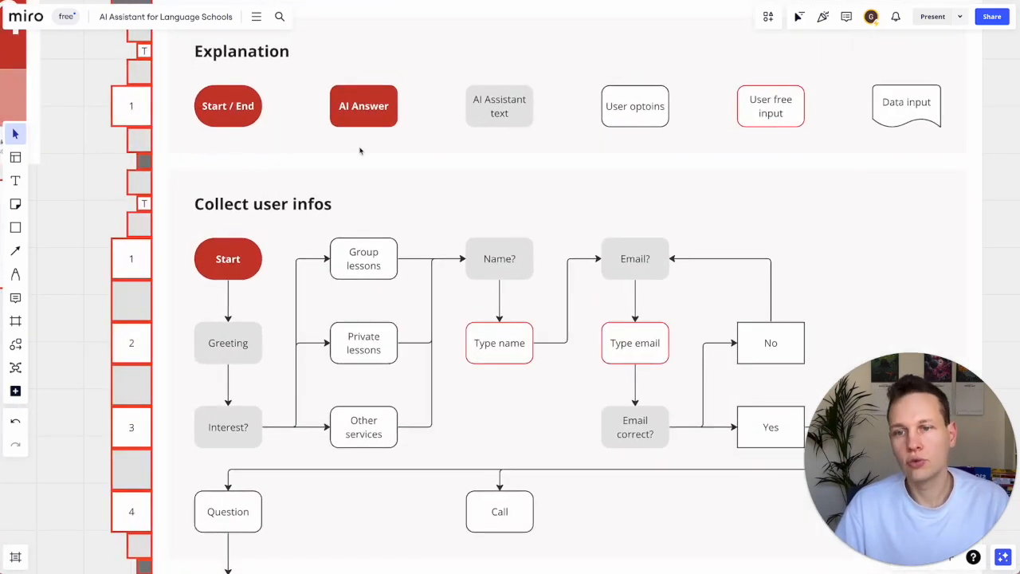
scroll(639, 361, down, 5)
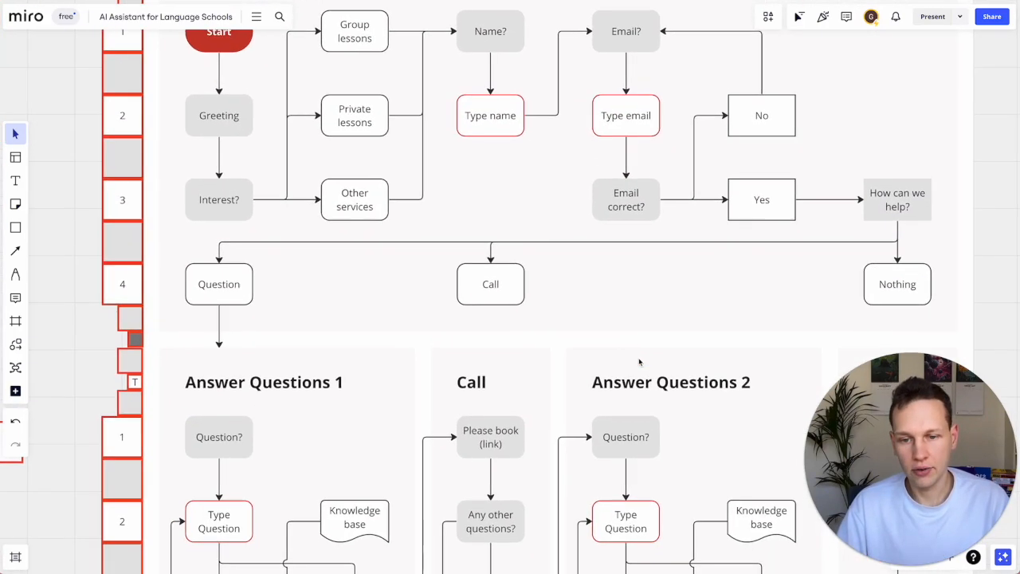
click(487, 286)
drag(490, 300, 490, 335)
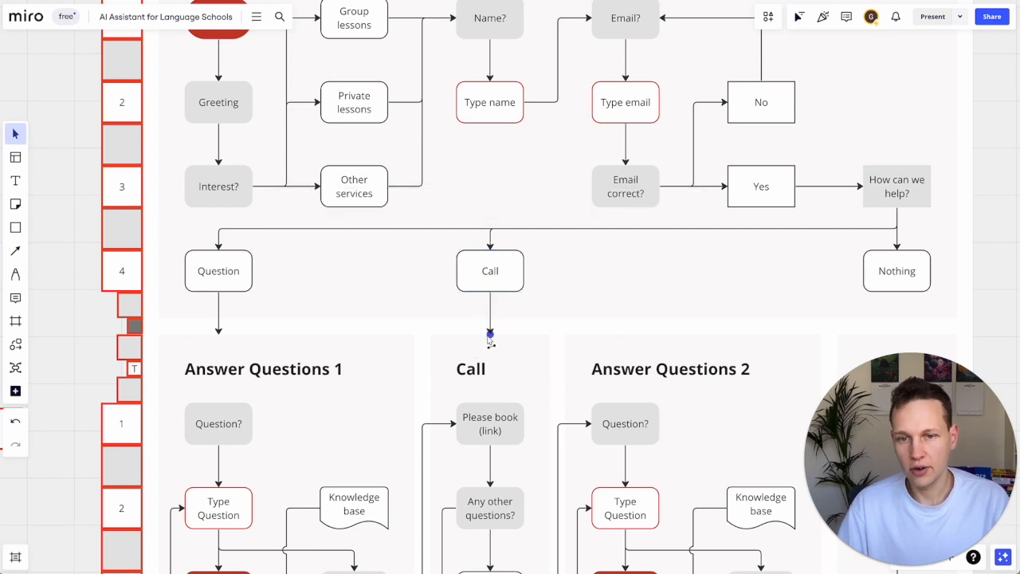
click(897, 284)
drag(898, 301, 899, 341)
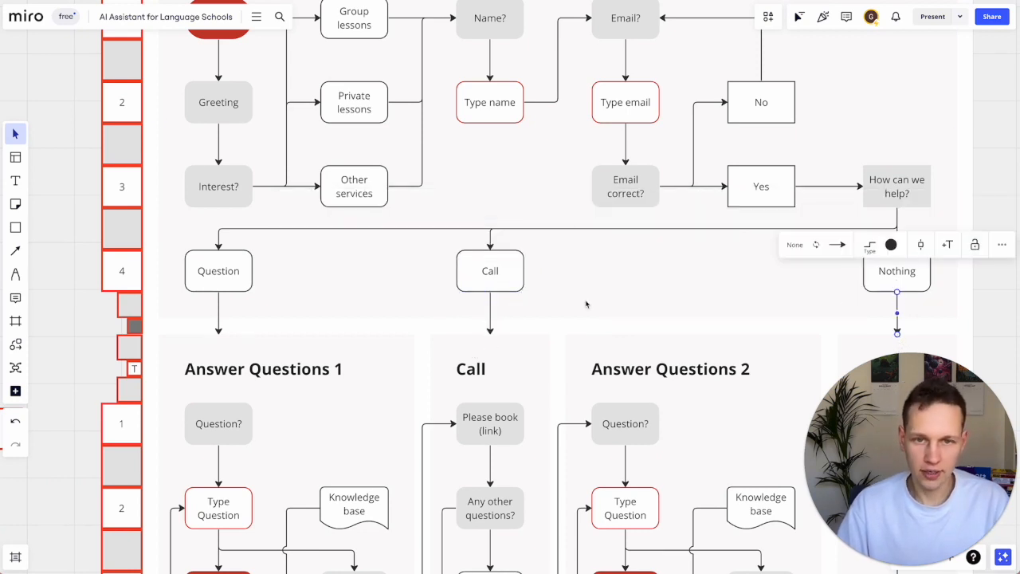
click(74, 323)
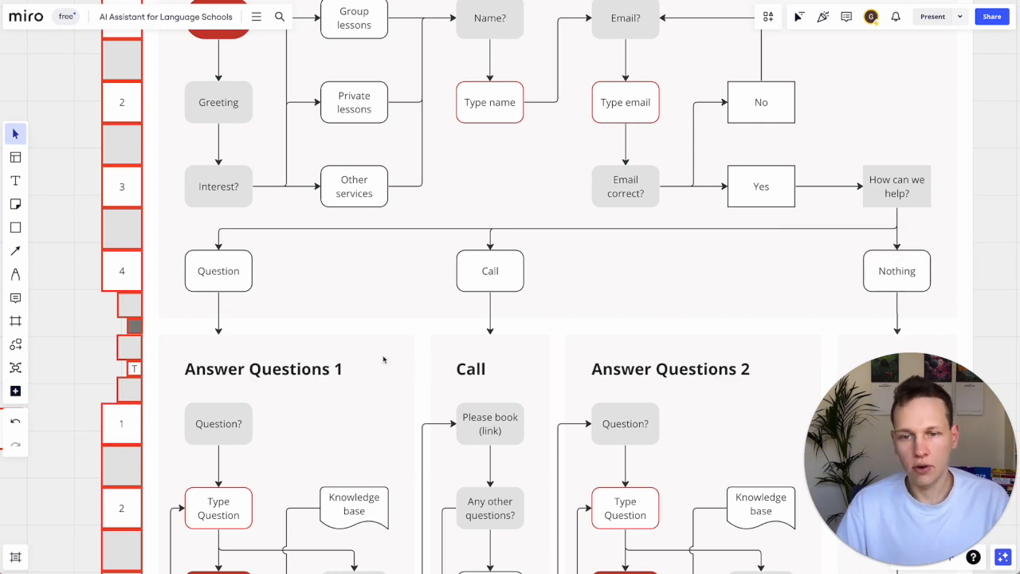
Review the flow through the Answer Questions, Call and Nothing sections down to the Exit section and credit line
scroll(497, 280, down, 2)
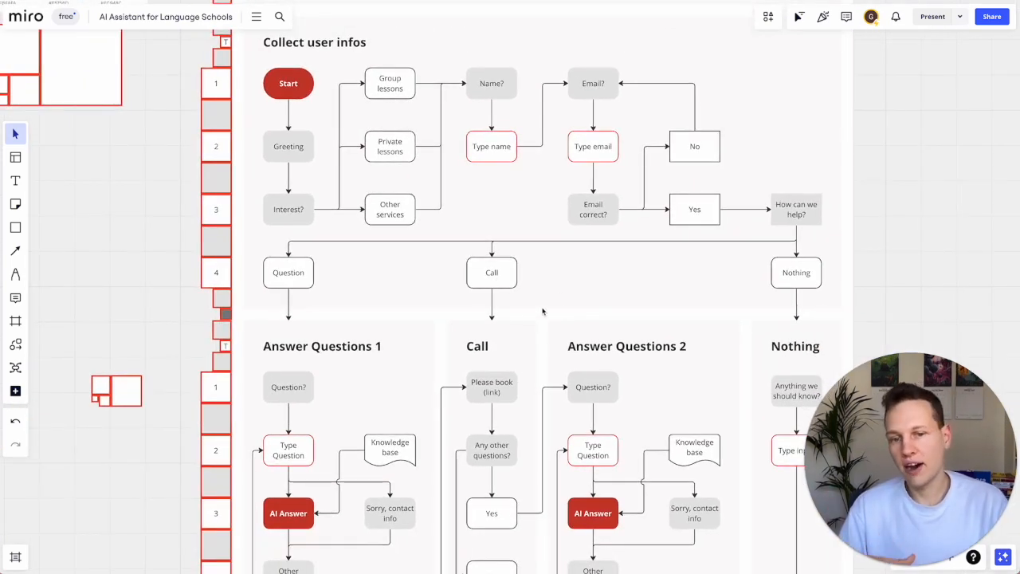
scroll(558, 375, down, 5)
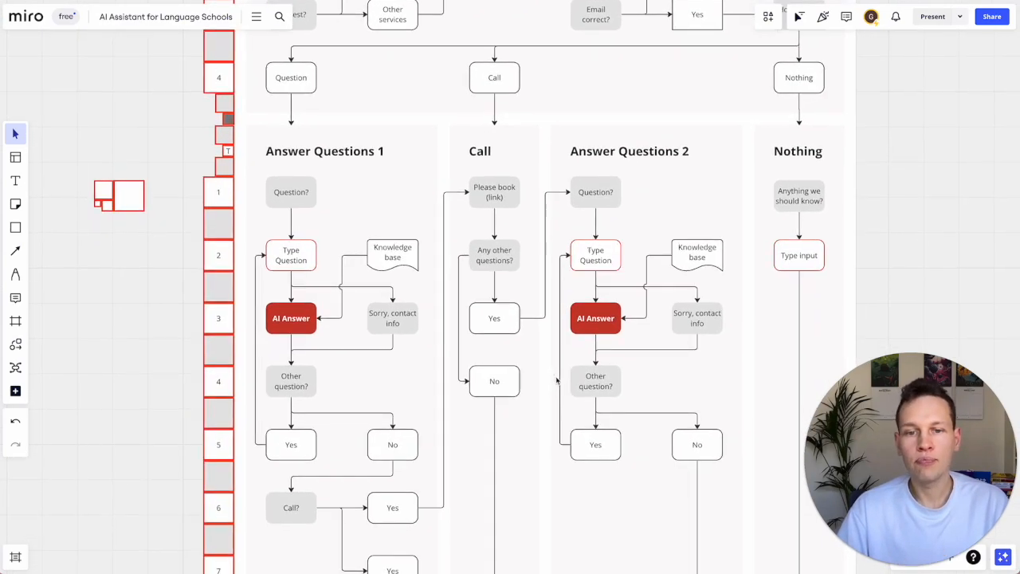
scroll(556, 380, down, 2)
scroll(556, 380, down, 5)
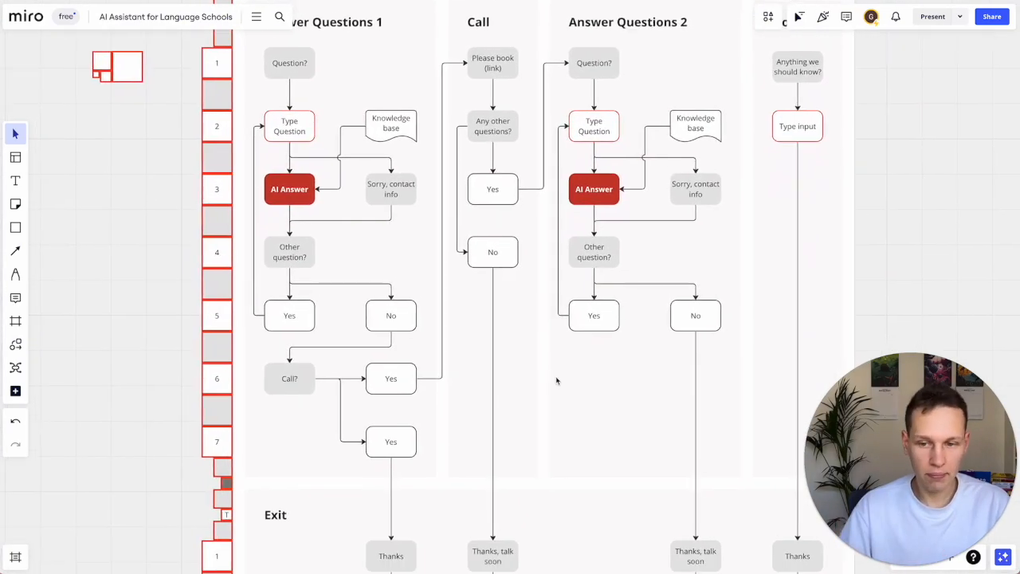
scroll(556, 380, down, 3)
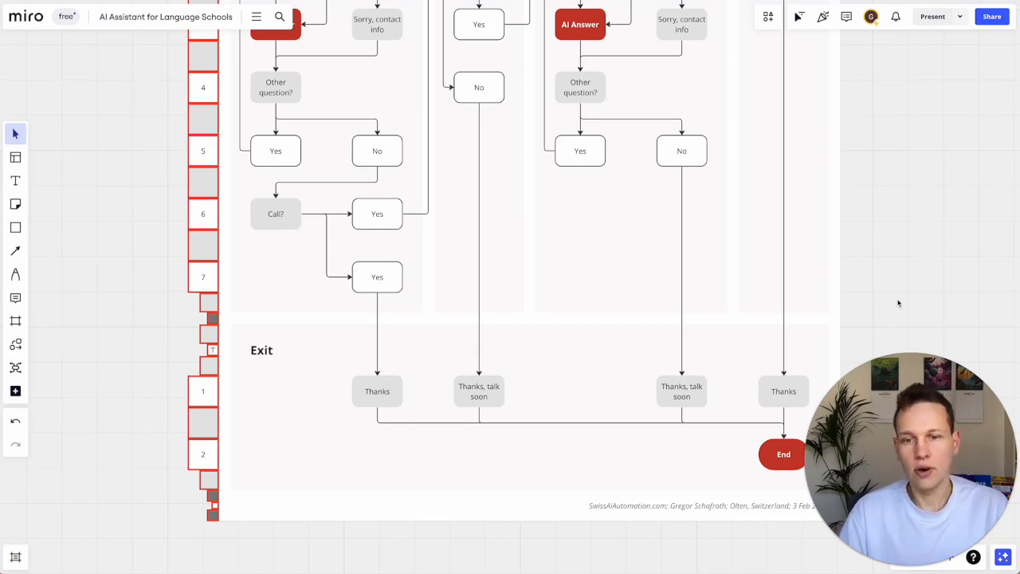
scroll(898, 303, right, 2)
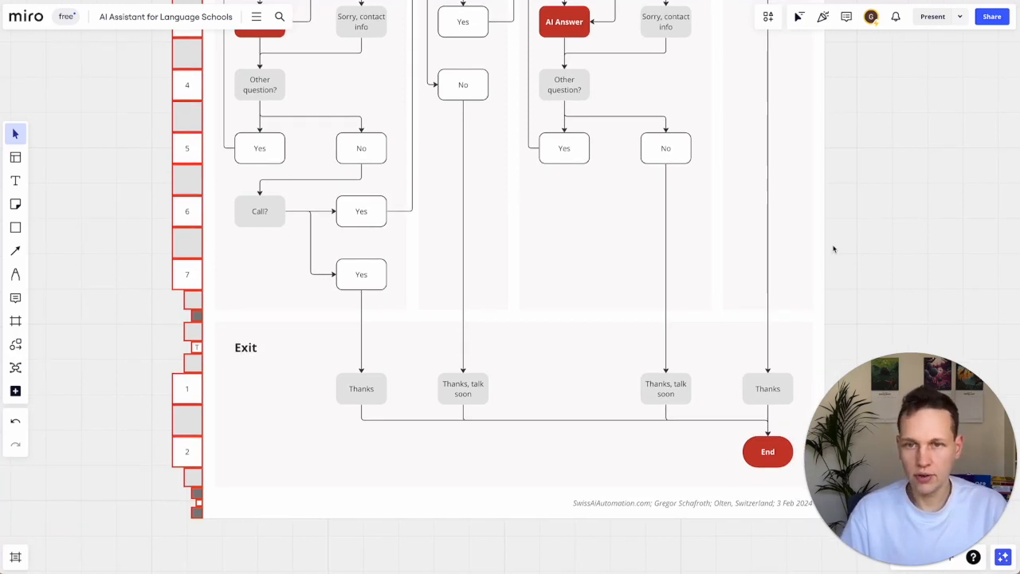
scroll(833, 250, down, 5)
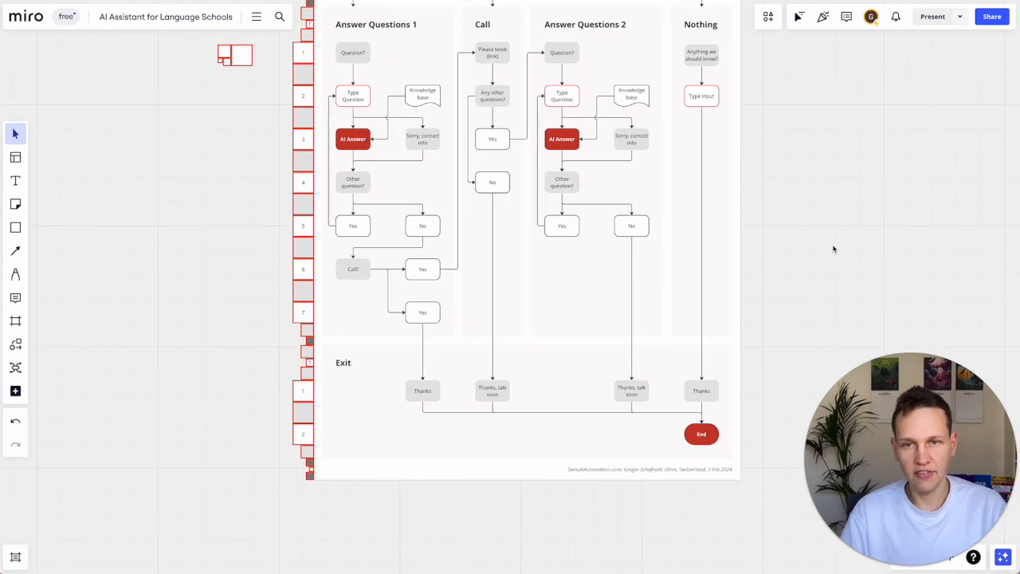
scroll(833, 250, up, 5)
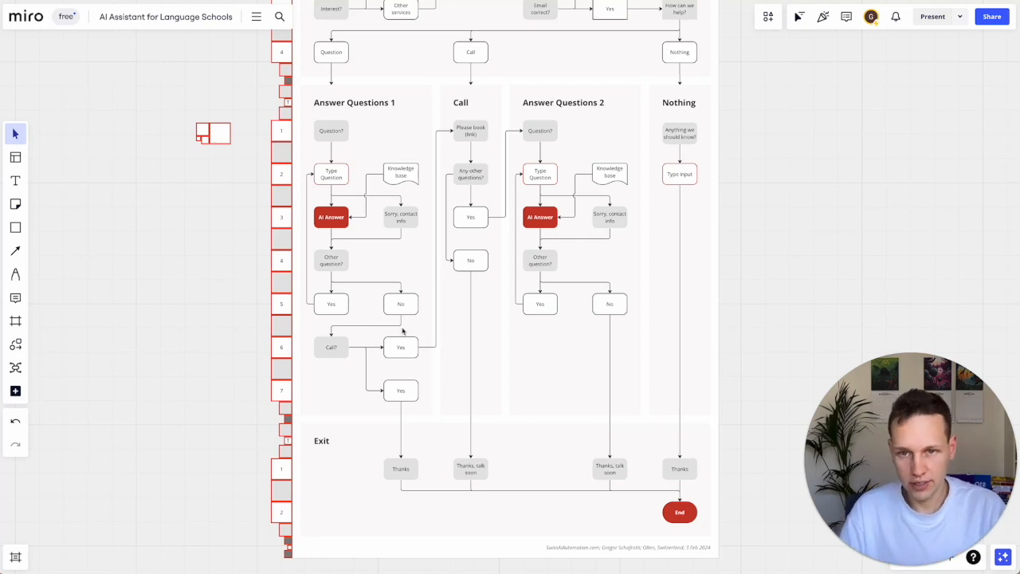
Inspect the "Sorry, contact info" box in the Answer Questions 1 section up close
click(392, 220)
scroll(393, 220, up, 5)
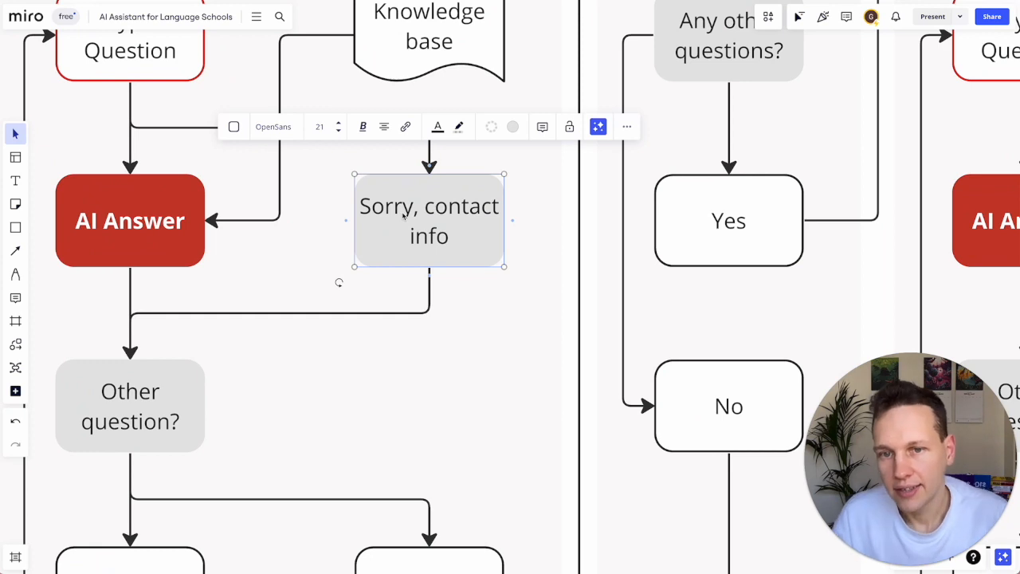
click(497, 206)
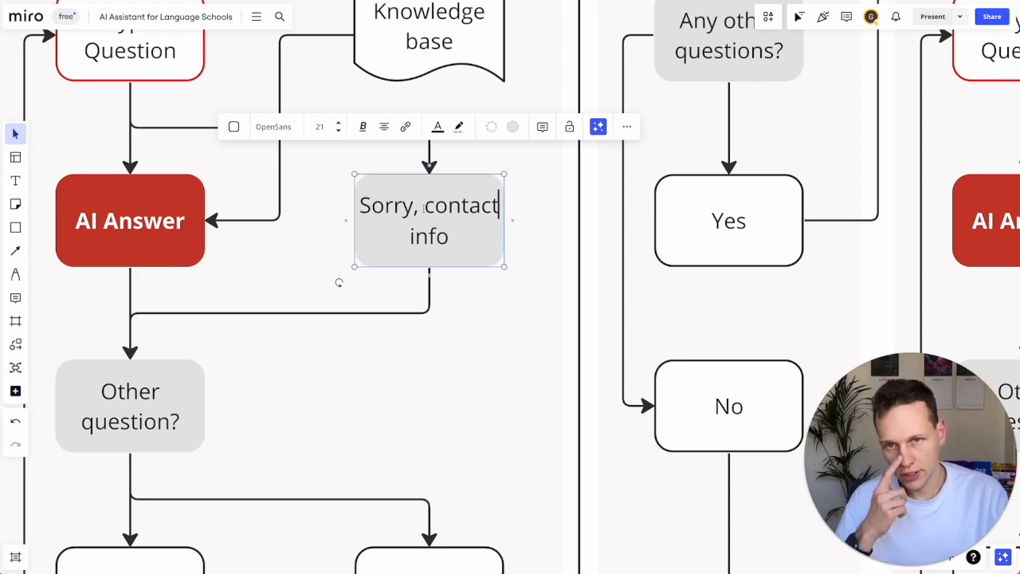
scroll(494, 282, down, 6)
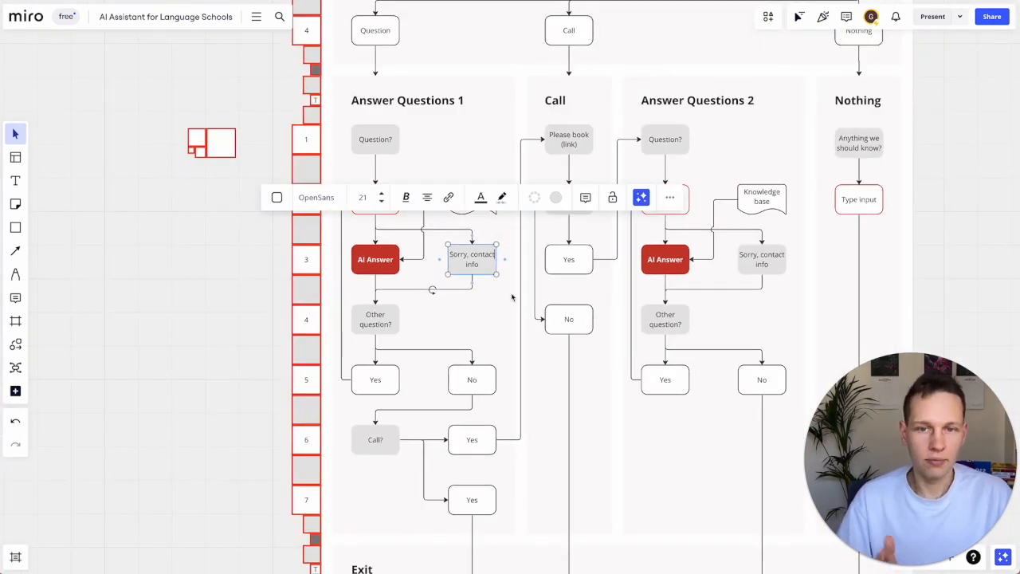
click(956, 257)
Review the new flowchart from the Explanation and Collect user infos sections down to the answer, call and Exit sections
scroll(955, 257, down, 5)
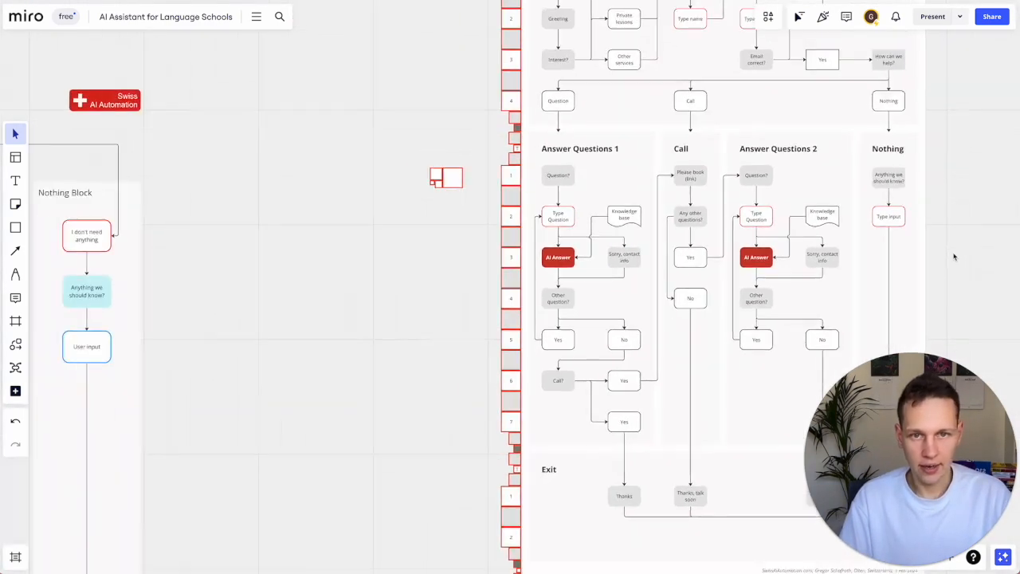
scroll(954, 256, up, 5)
scroll(953, 257, right, 3)
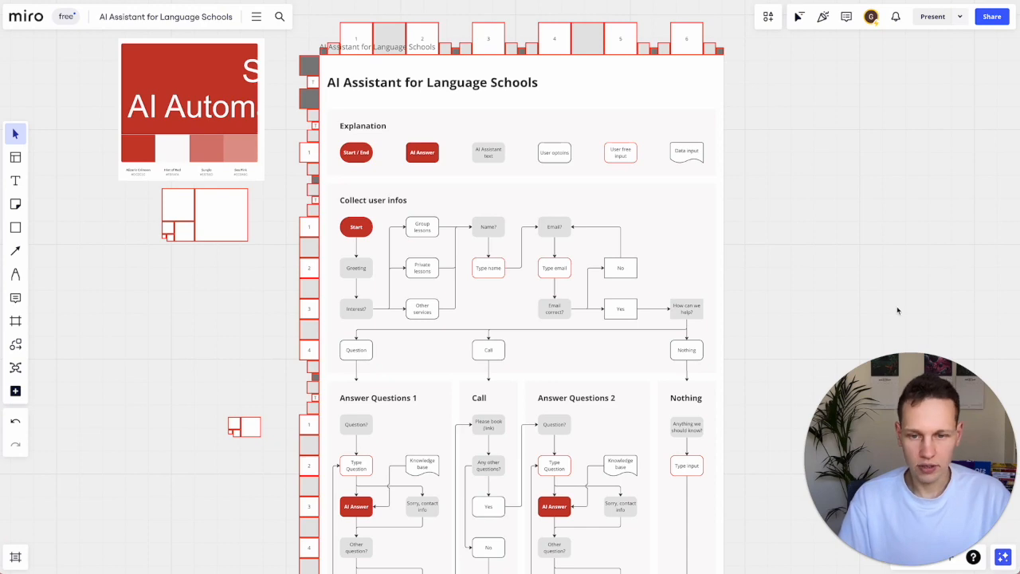
scroll(897, 311, down, 3)
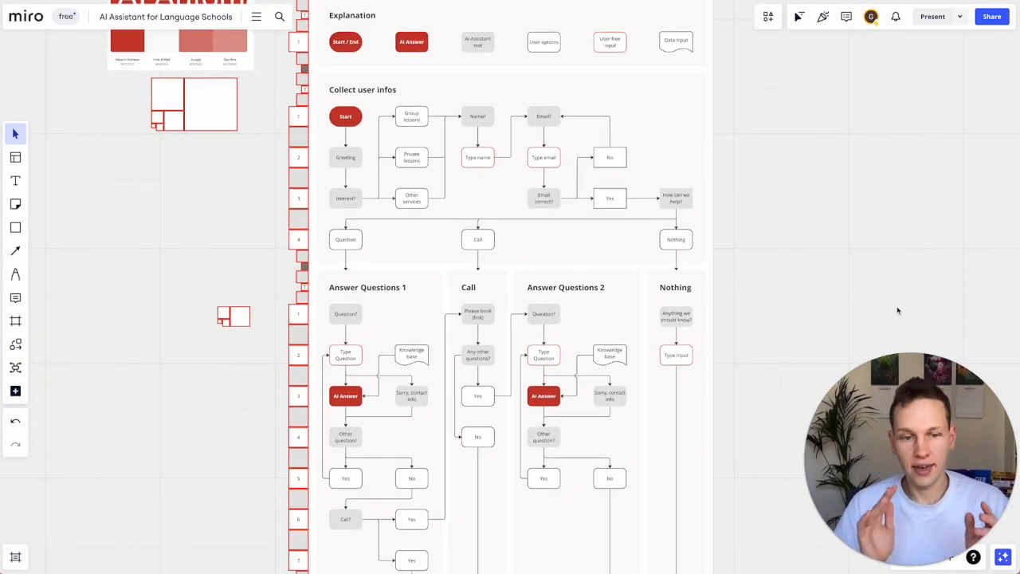
scroll(793, 307, down, 5)
scroll(793, 306, down, 2)
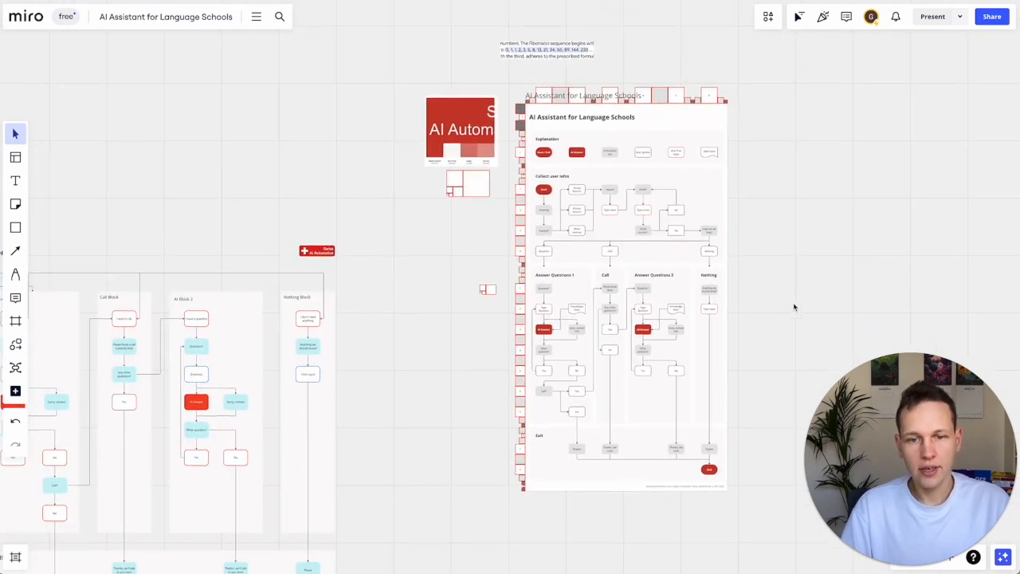
click(692, 197)
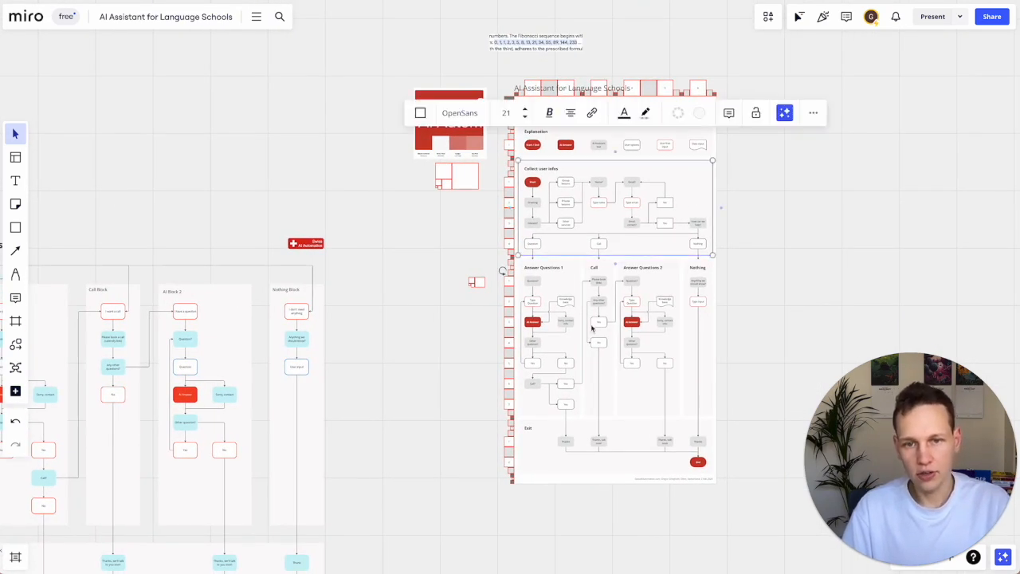
drag(744, 414, 565, 293)
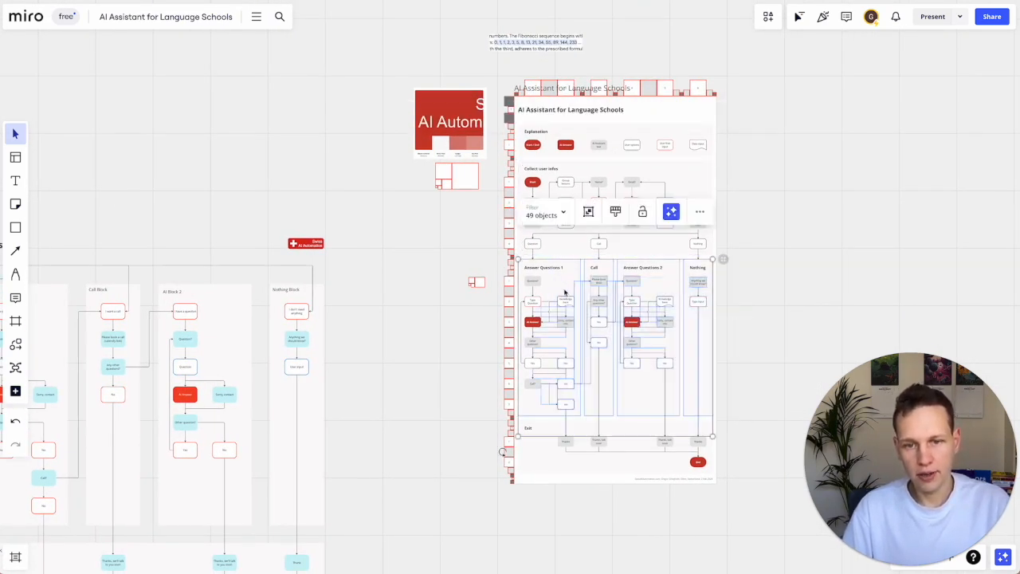
click(617, 470)
Compare the old colored block flowchart with the new framed version and examine the Fibonacci squares beneath the color palette
scroll(590, 516, left, 8)
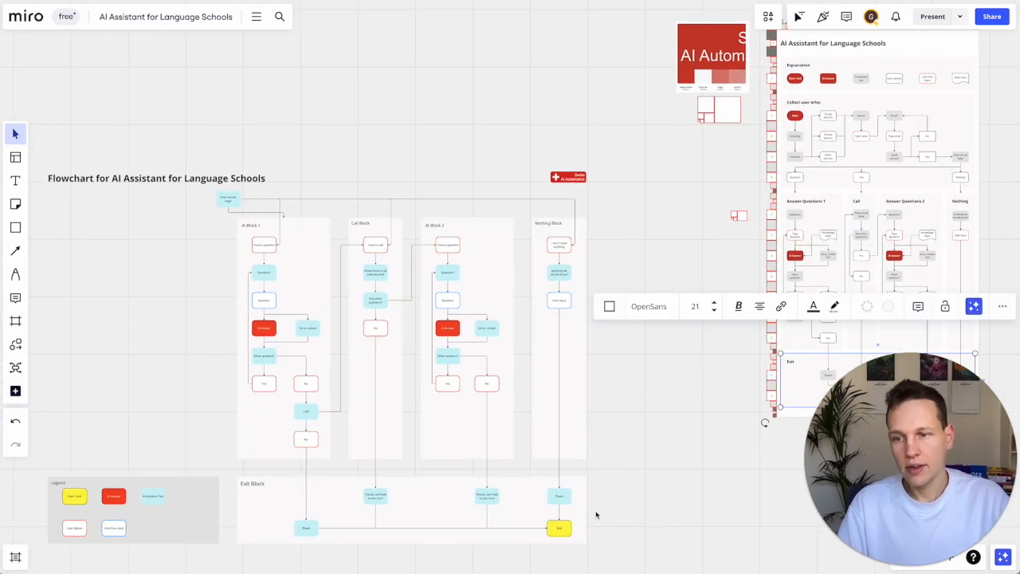
scroll(345, 496, down, 3)
click(171, 391)
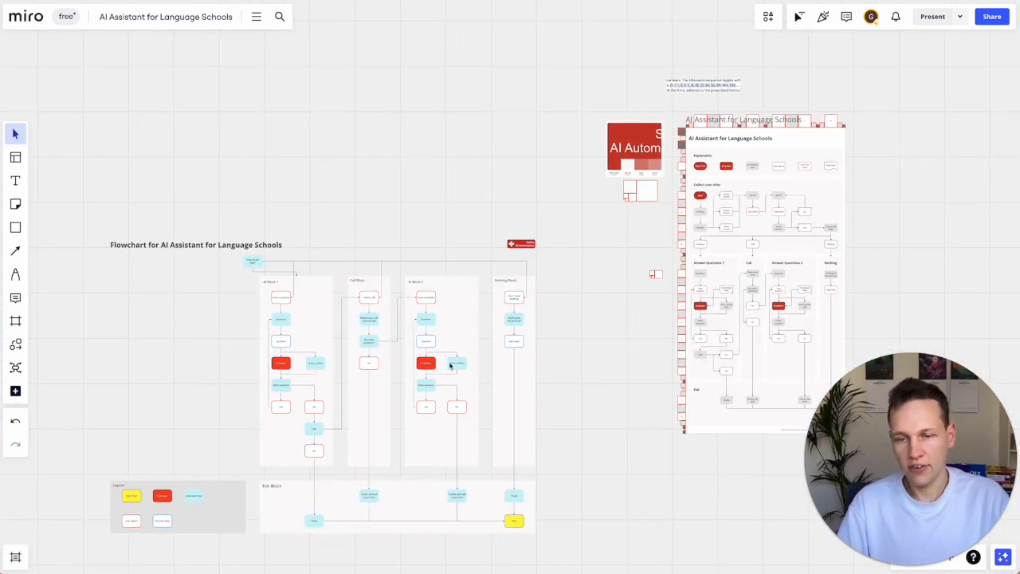
scroll(516, 307, right, 2)
scroll(516, 305, right, 2)
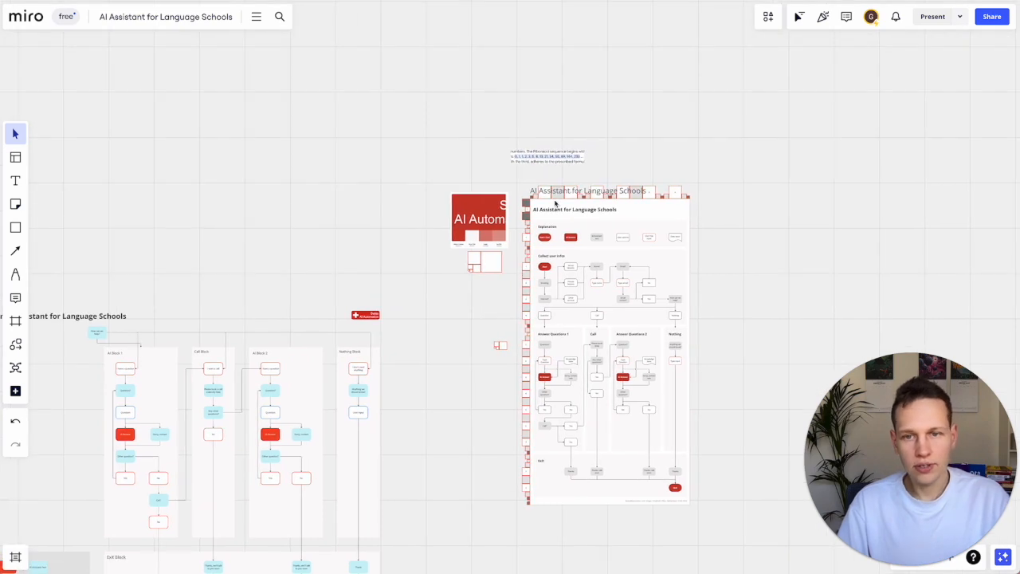
scroll(478, 343, up, 5)
drag(408, 444, 278, 356)
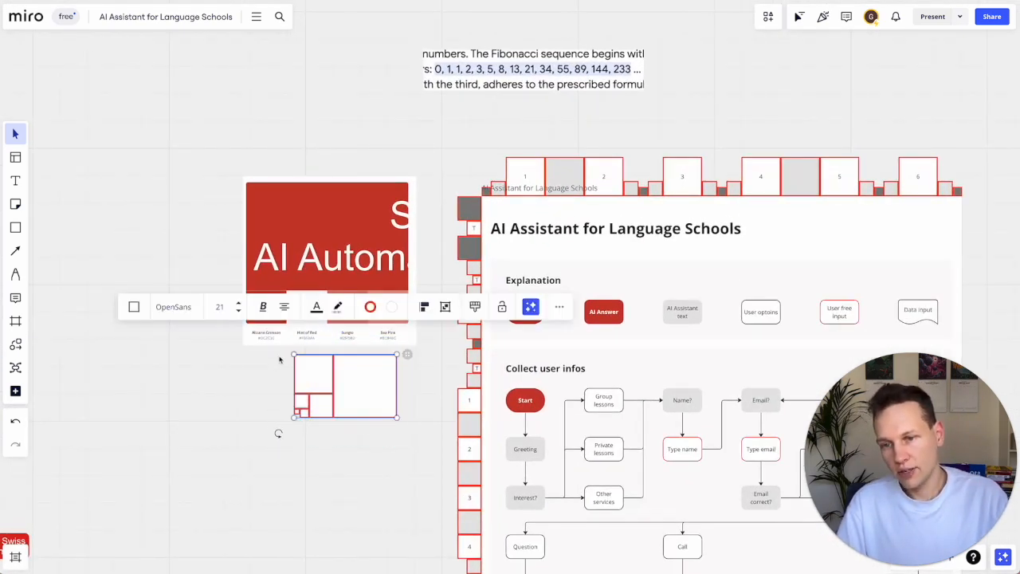
click(414, 430)
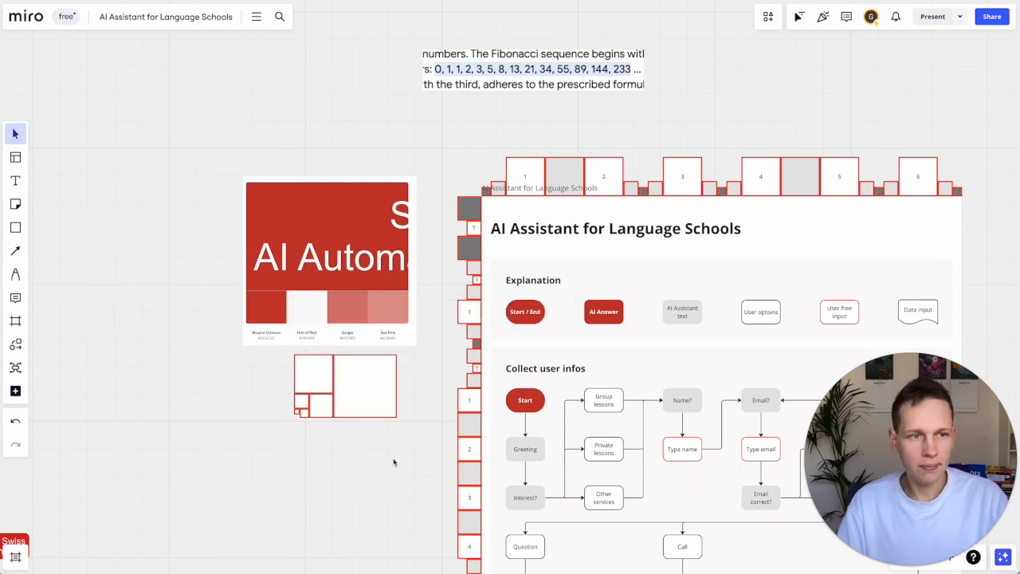
Move the color palette image slightly up, farther from the Fibonacci squares beneath it
scroll(393, 462, down, 5)
scroll(392, 462, down, 1)
scroll(525, 424, down, 3)
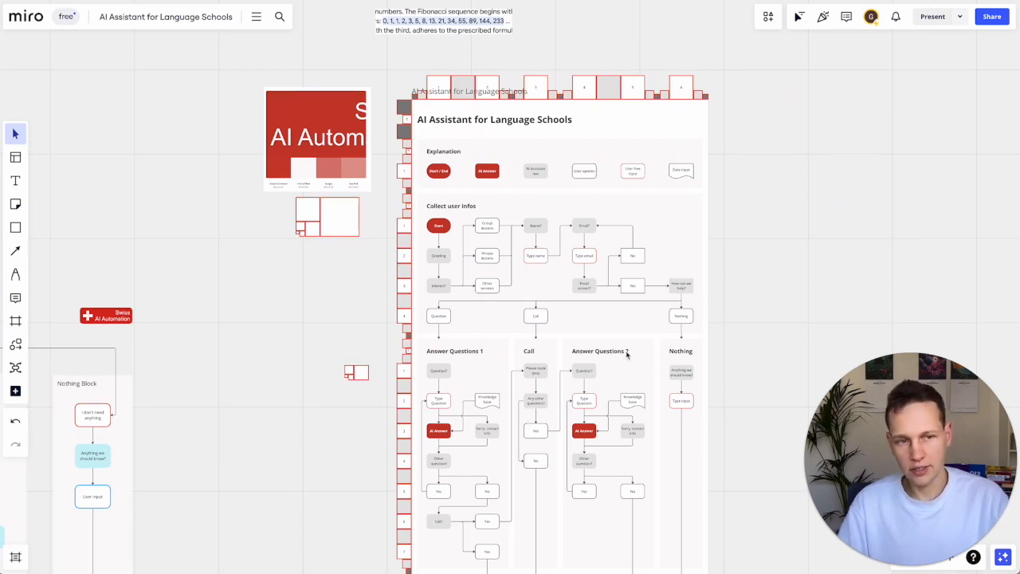
drag(340, 165, 340, 151)
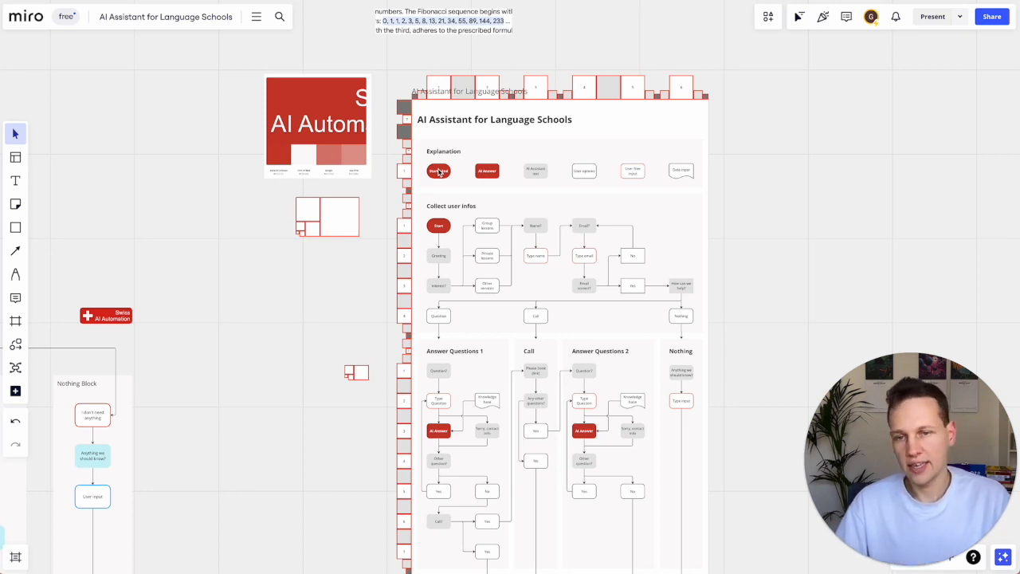
Check the flowchart's credit line, Knowledge base box, overall layout and alignment with the vertical Fibonacci ruler
scroll(470, 122, down, 5)
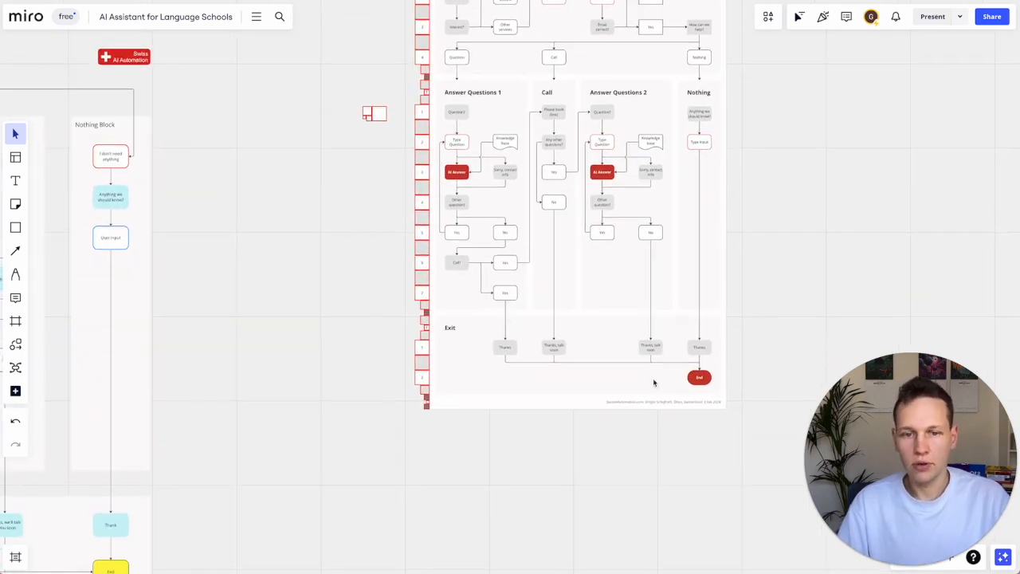
click(621, 389)
scroll(581, 398, up, 3)
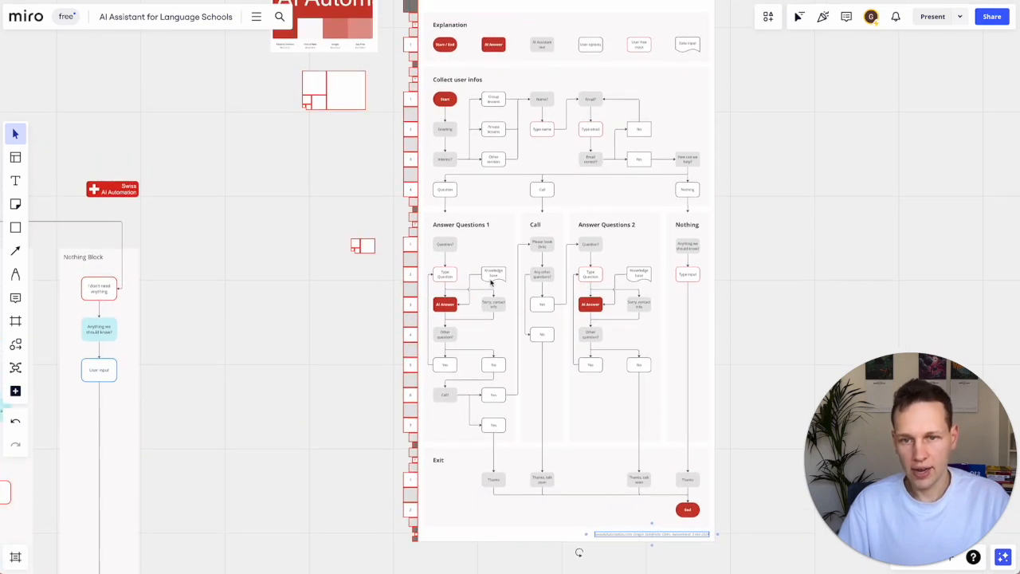
click(503, 277)
click(769, 285)
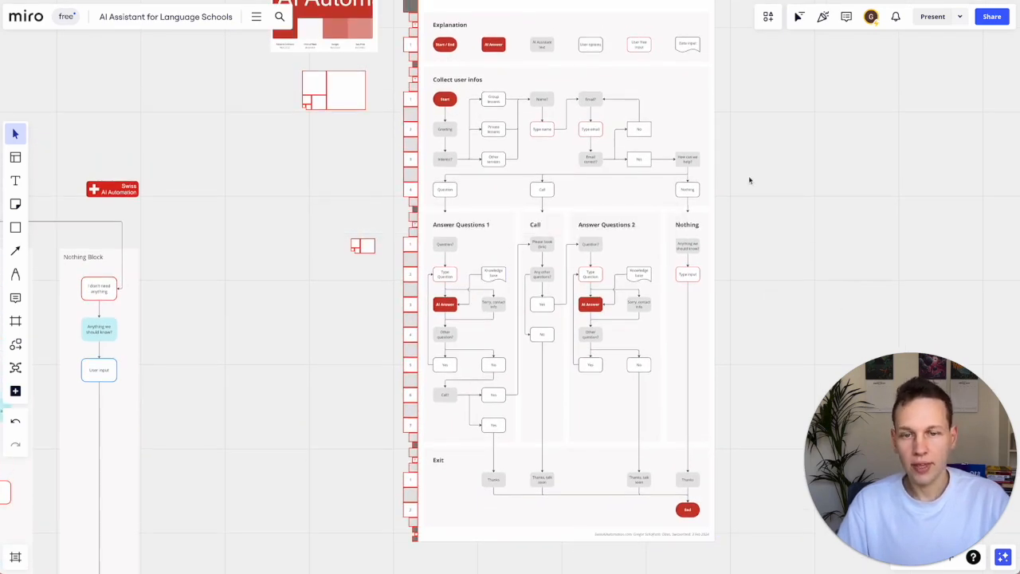
scroll(749, 180, up, 1)
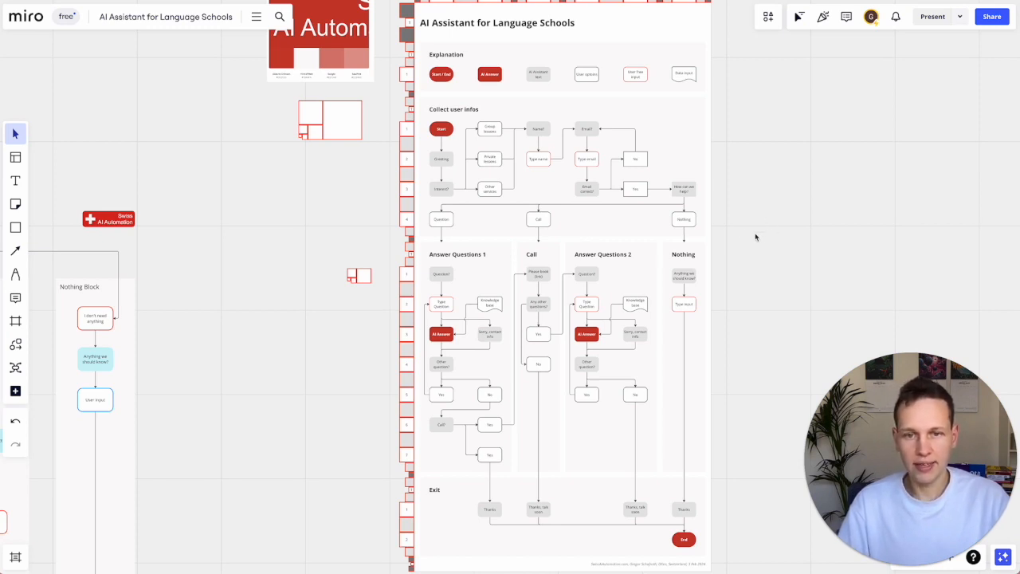
scroll(749, 217, down, 2)
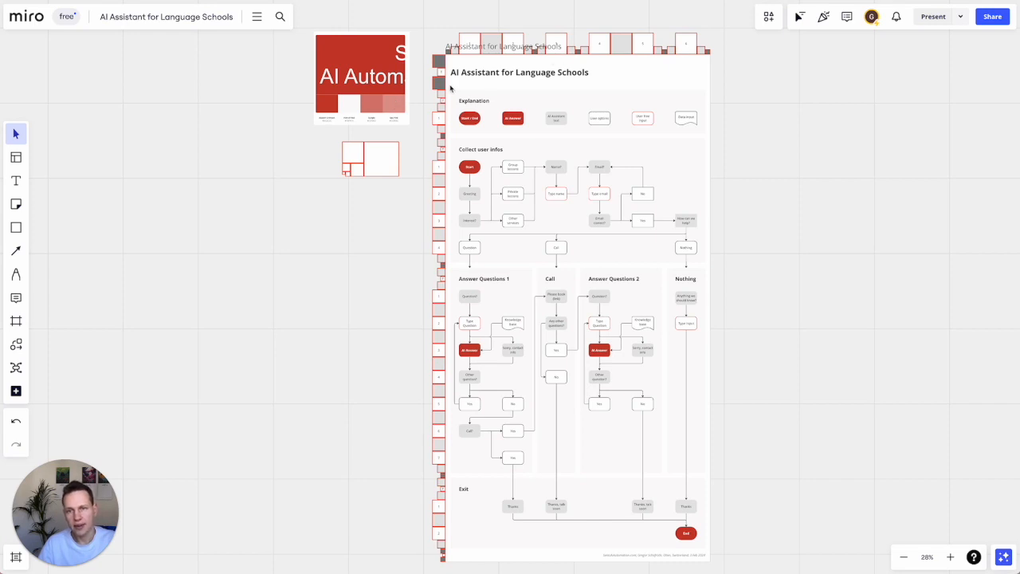
click(443, 405)
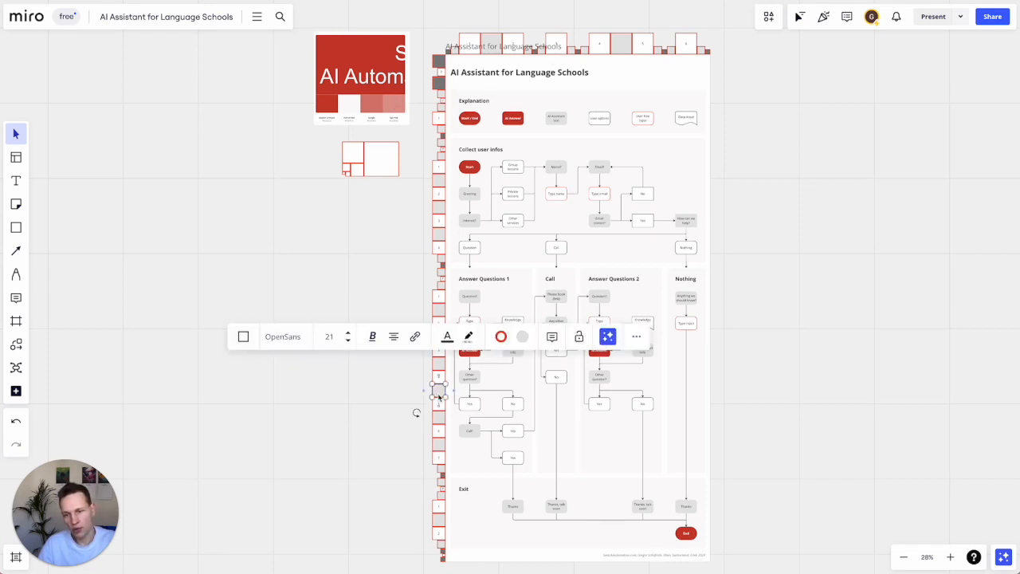
click(389, 409)
Select the whole flowchart together with its frame and move it to the right, clear of the Fibonacci rulers
scroll(388, 408, down, 3)
drag(647, 533, 431, 152)
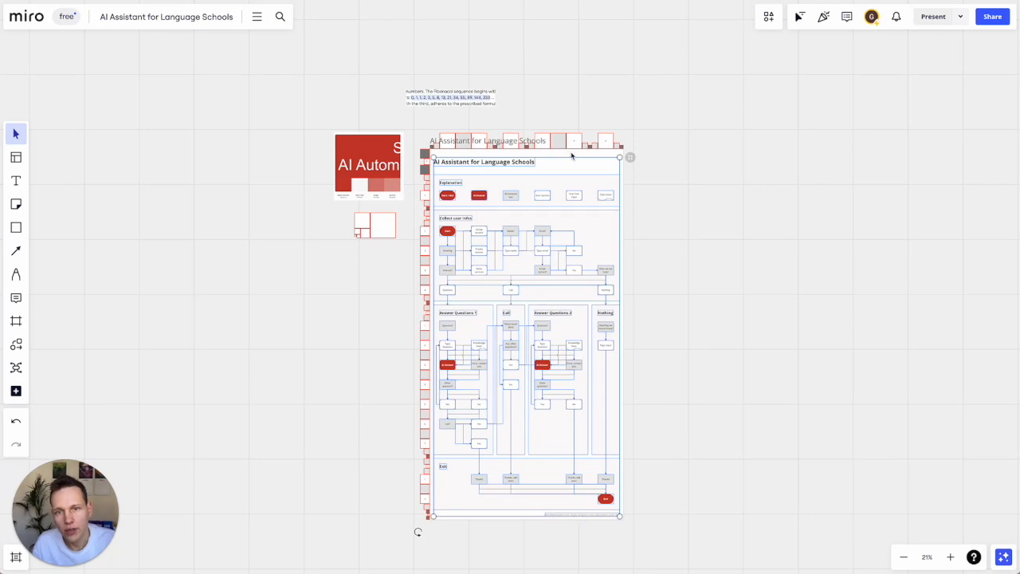
shift+click(571, 155)
drag(545, 159, 732, 208)
scroll(732, 207, down, 1)
scroll(732, 208, right, 1)
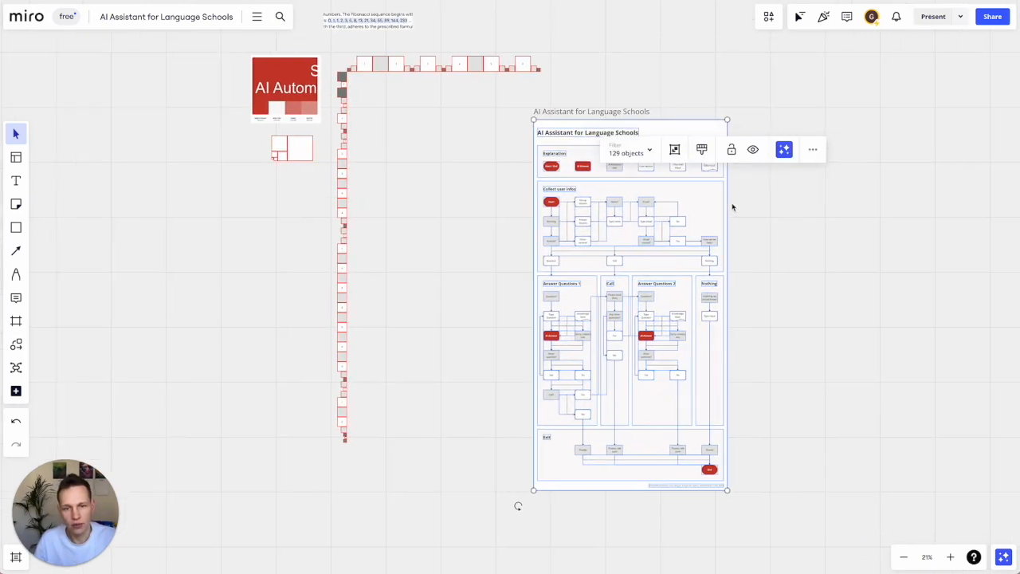
click(786, 247)
Examine the framed flowchart on its own without the rulers, from close up and as a whole
scroll(786, 247, up, 5)
scroll(786, 248, left, 2)
scroll(786, 248, up, 1)
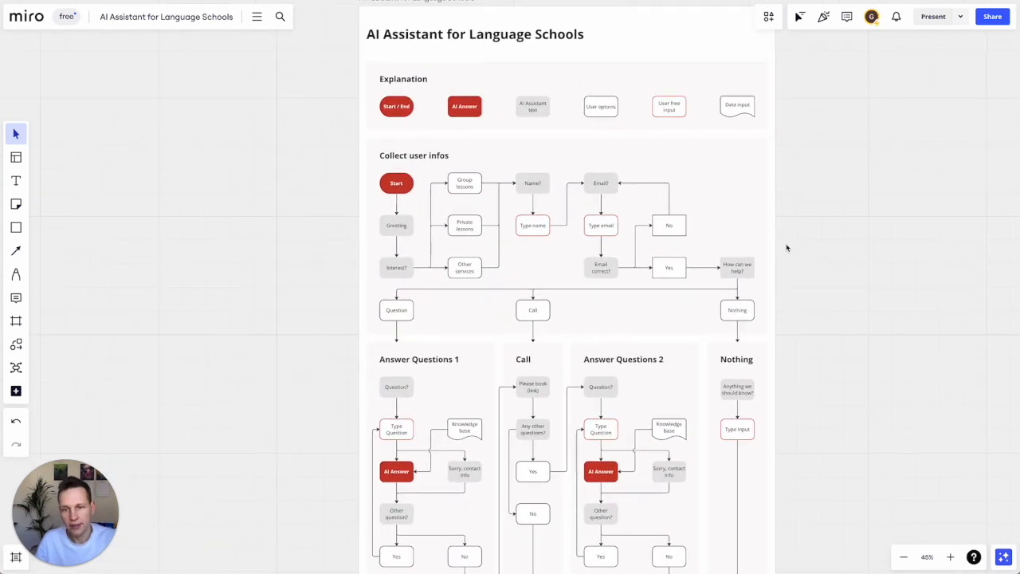
scroll(787, 248, down, 1)
scroll(786, 247, down, 2)
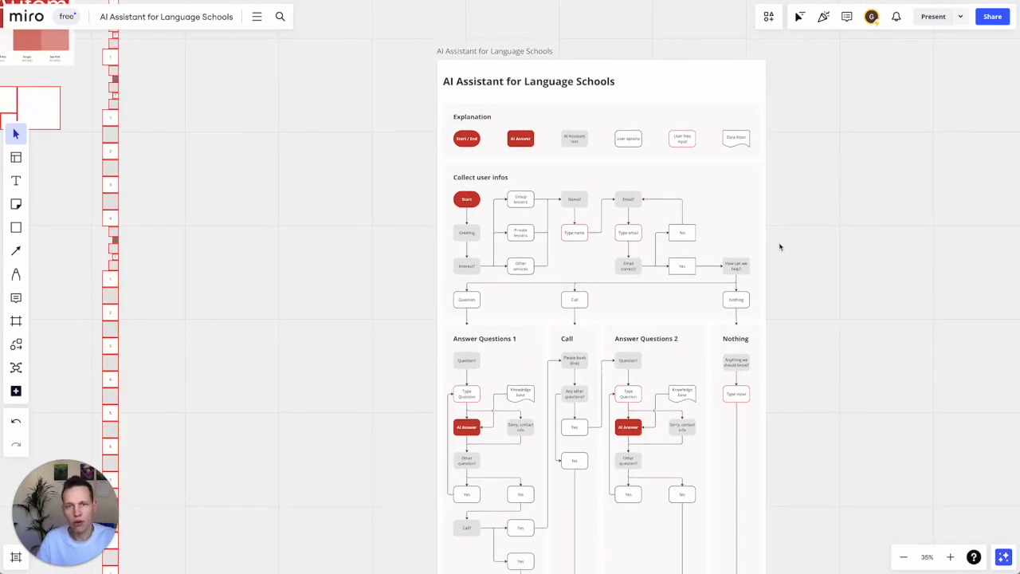
scroll(690, 212, down, 1)
scroll(690, 212, down, 3)
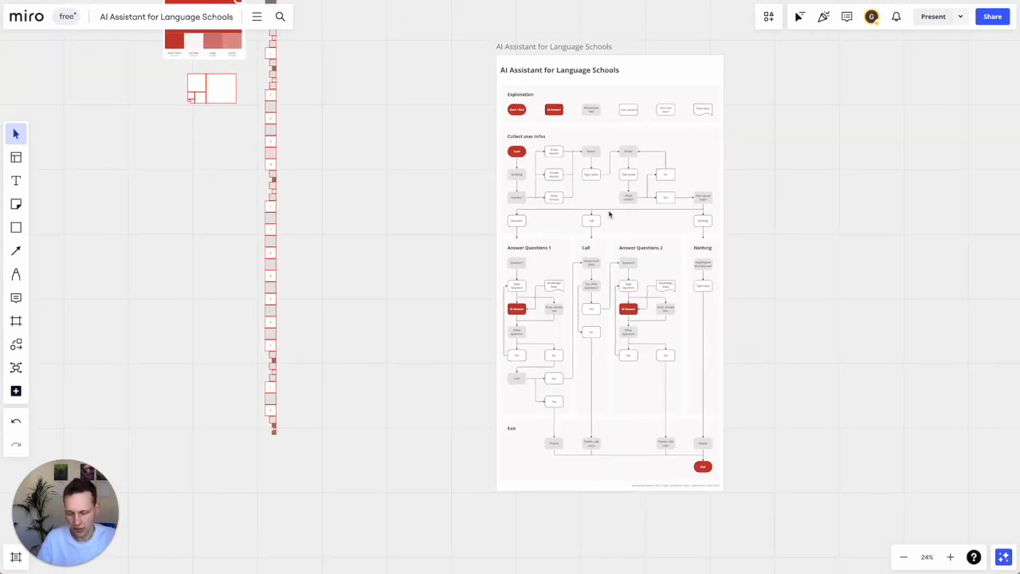
drag(471, 27, 753, 515)
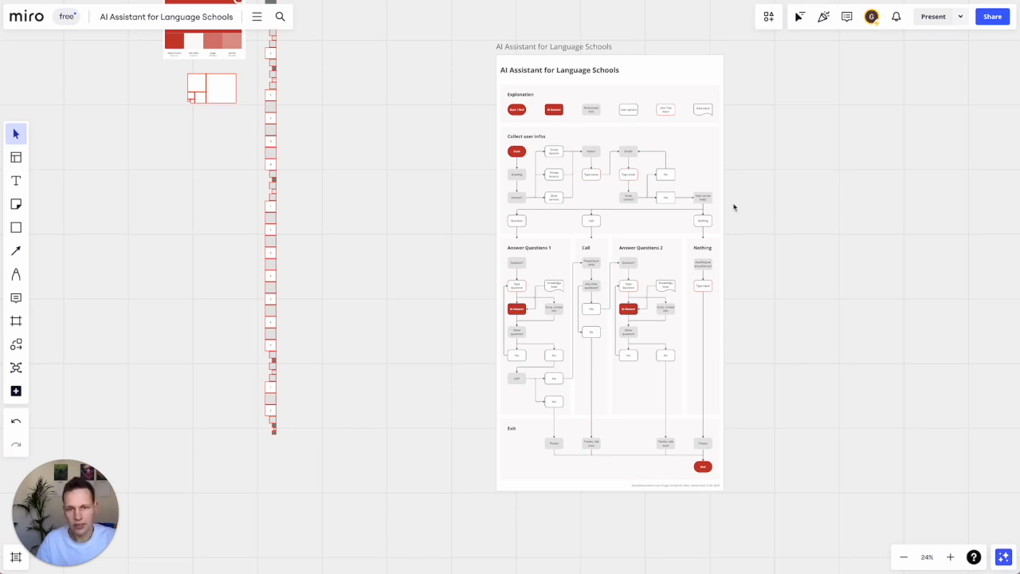
Inspect the Collect user infos section, the frame title and the Explanation legend up close
scroll(734, 207, up, 8)
scroll(734, 207, left, 4)
scroll(734, 207, up, 4)
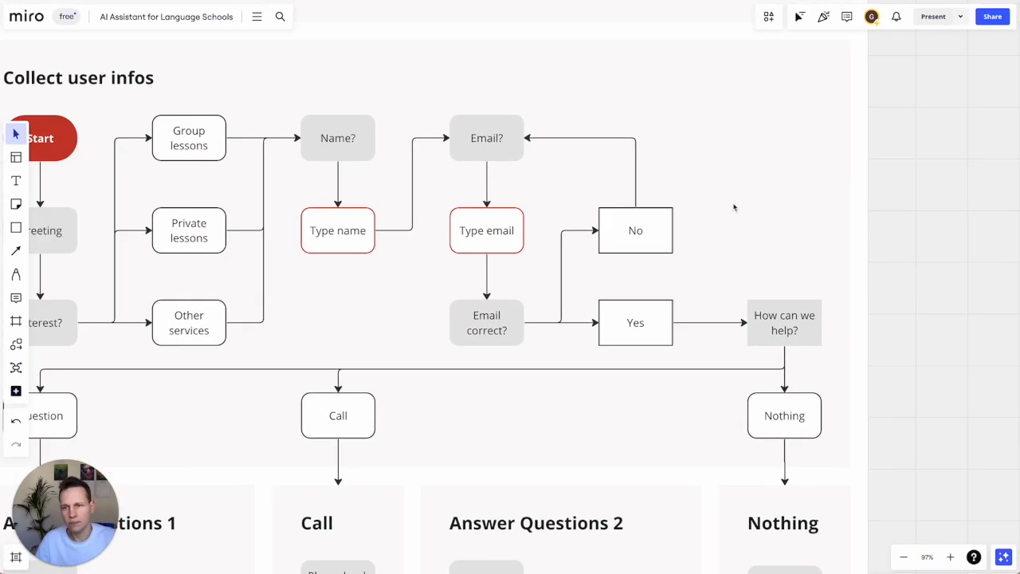
scroll(733, 207, up, 4)
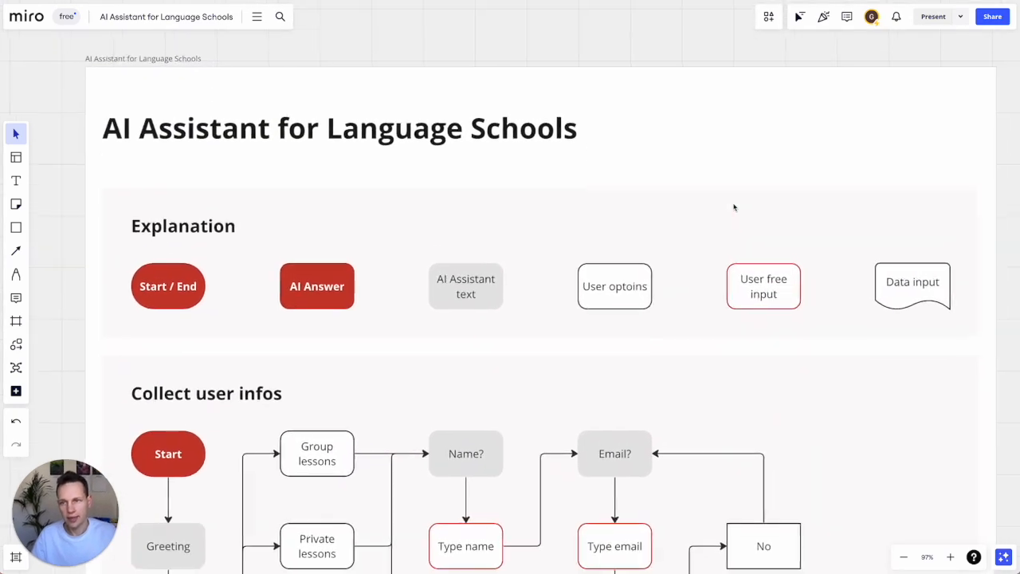
scroll(734, 207, right, 2)
scroll(734, 209, down, 2)
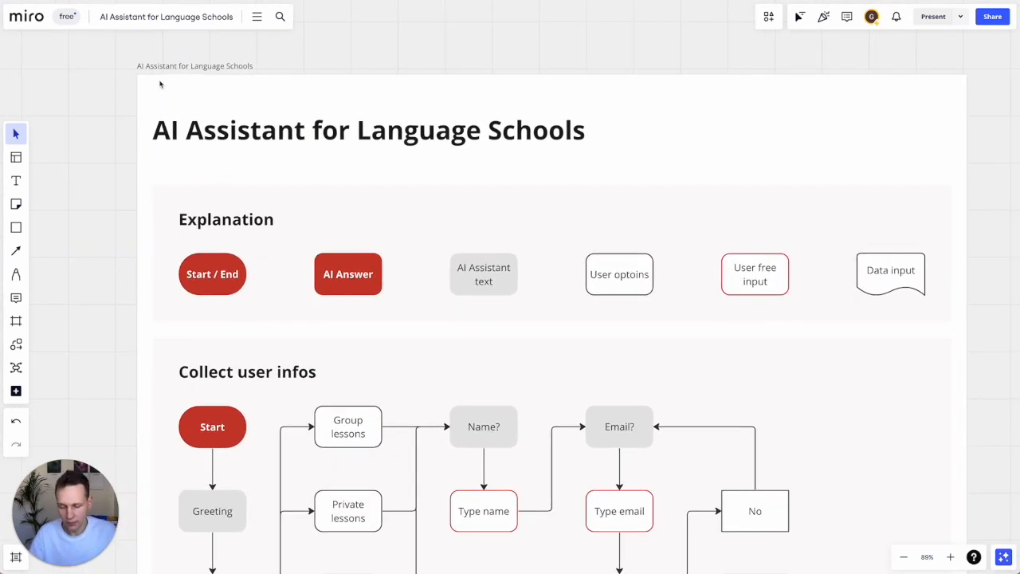
scroll(287, 159, right, 2)
scroll(287, 159, down, 1)
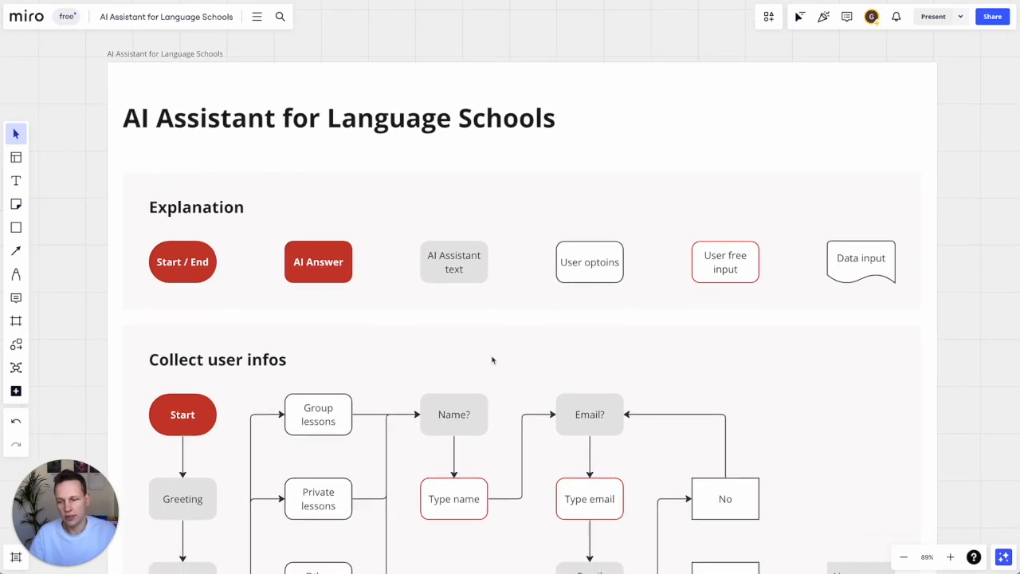